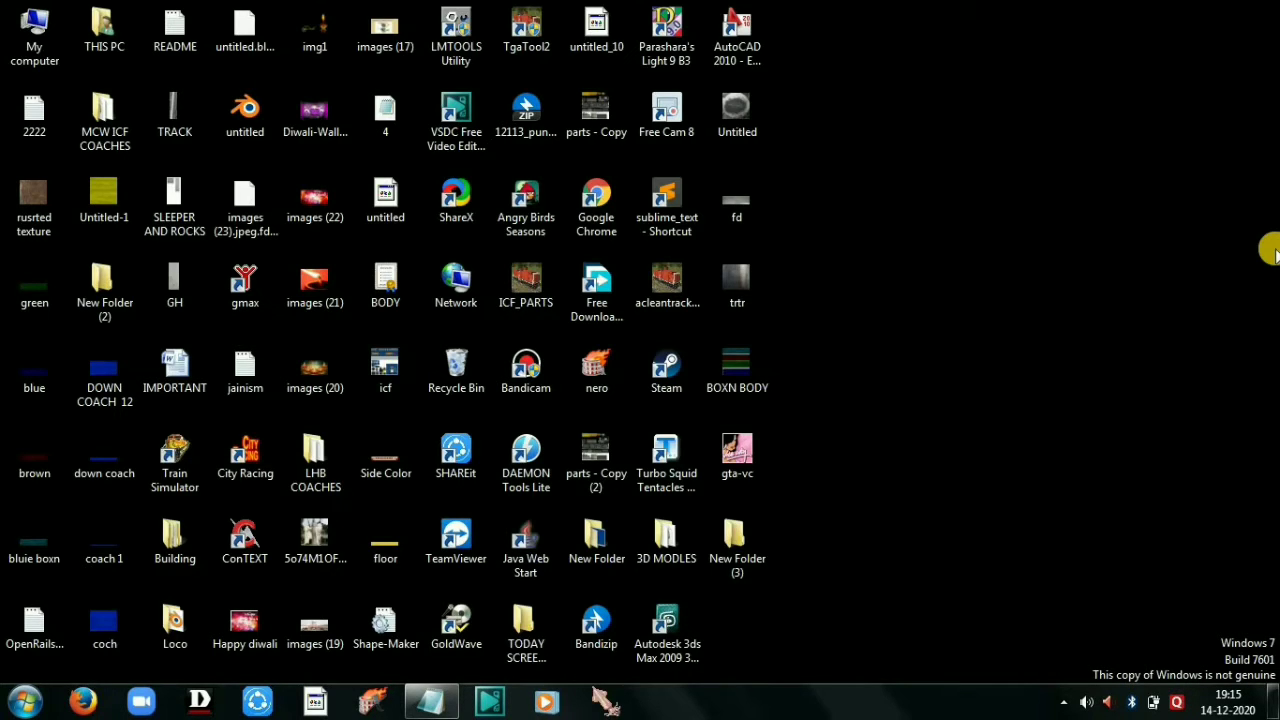
Step: Launch Blender, dismiss its splash screen, and maximize the window on the default cube scene
click(24, 701)
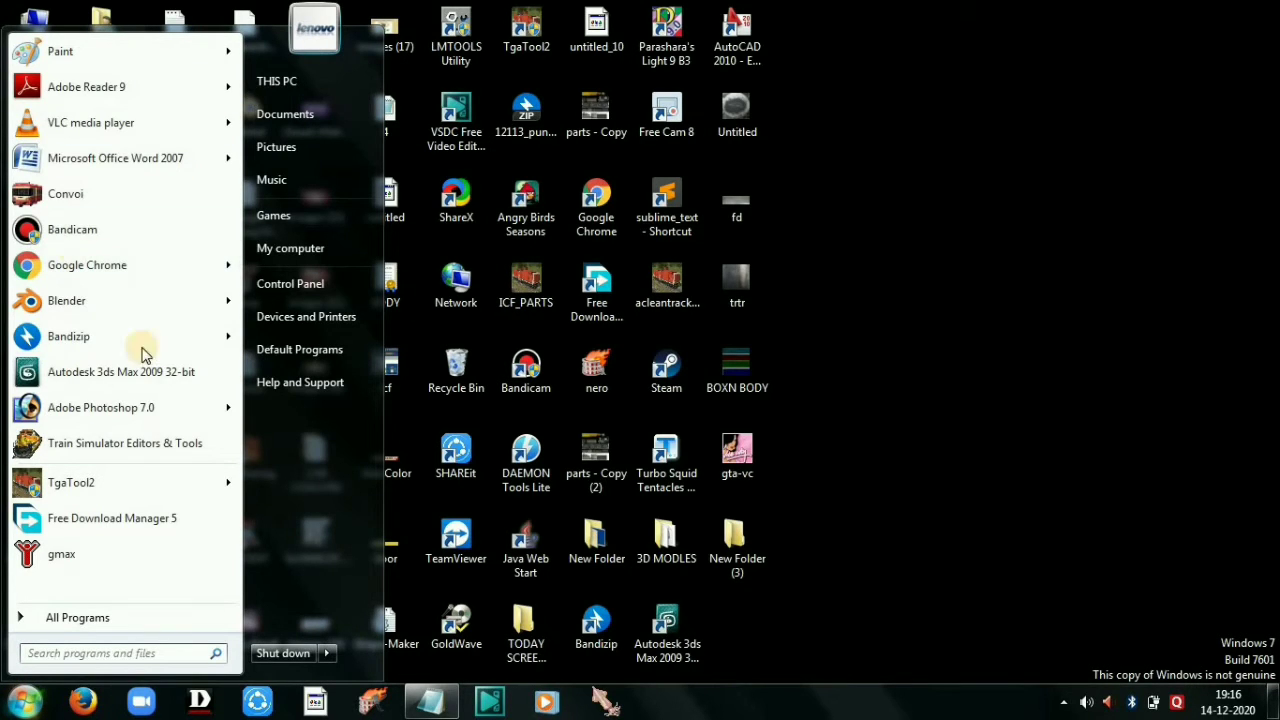
click(113, 299)
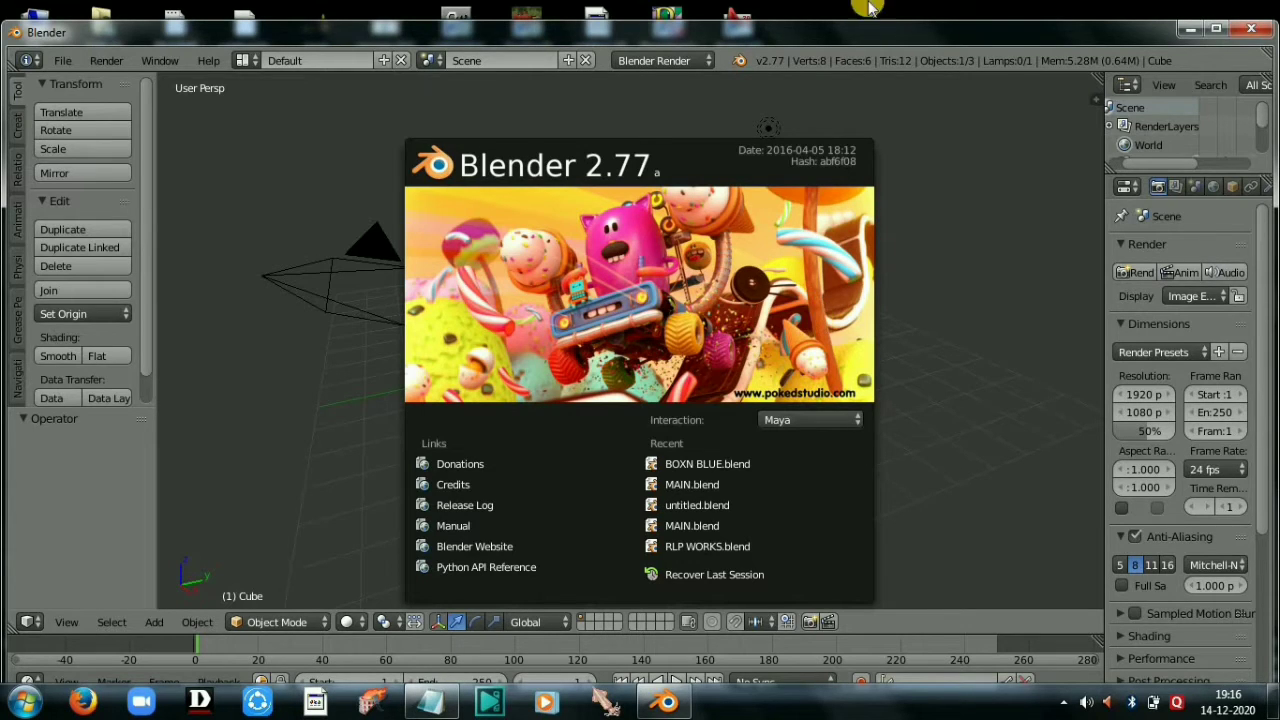
click(768, 246)
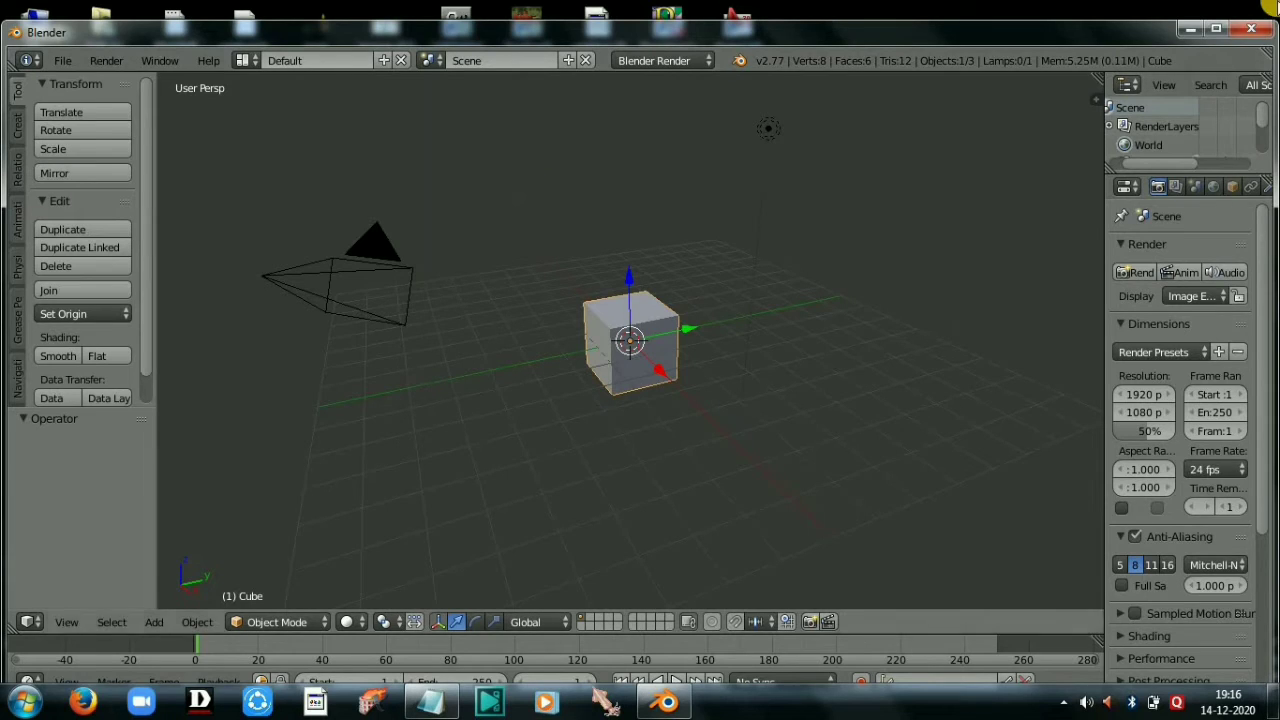
click(1216, 29)
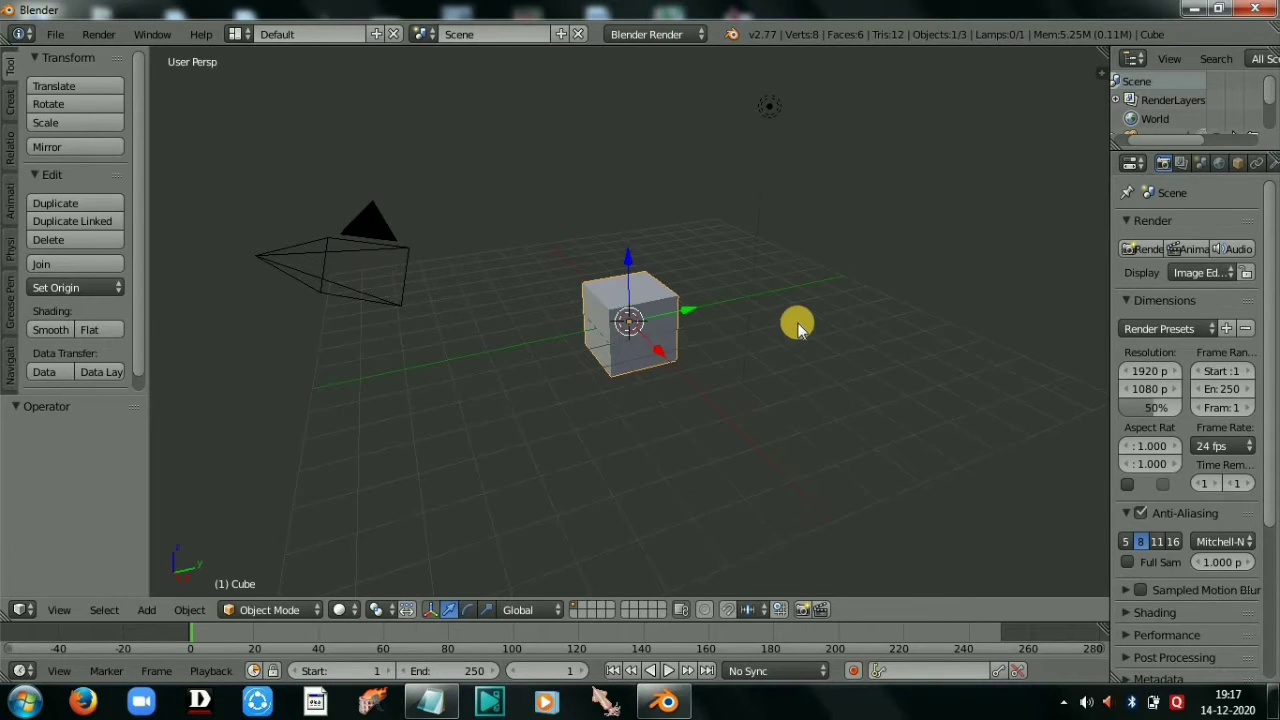
scroll(743, 488, up, 5)
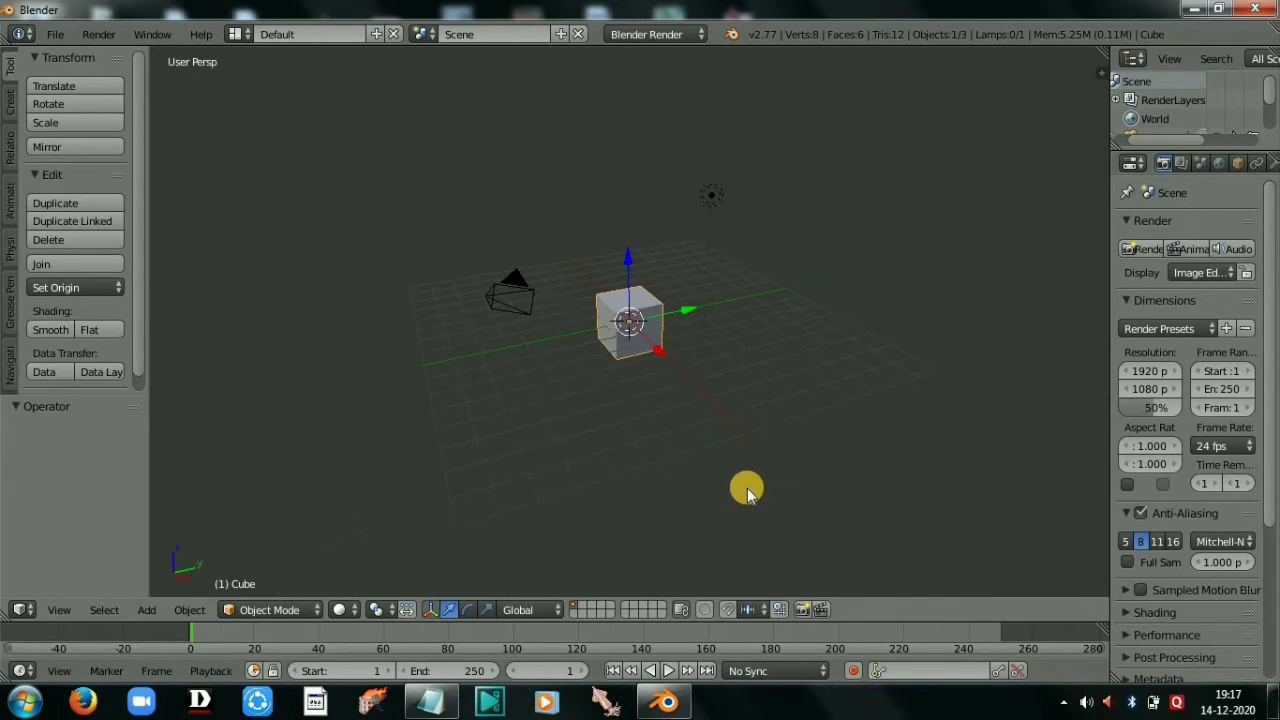
scroll(743, 488, down, 1)
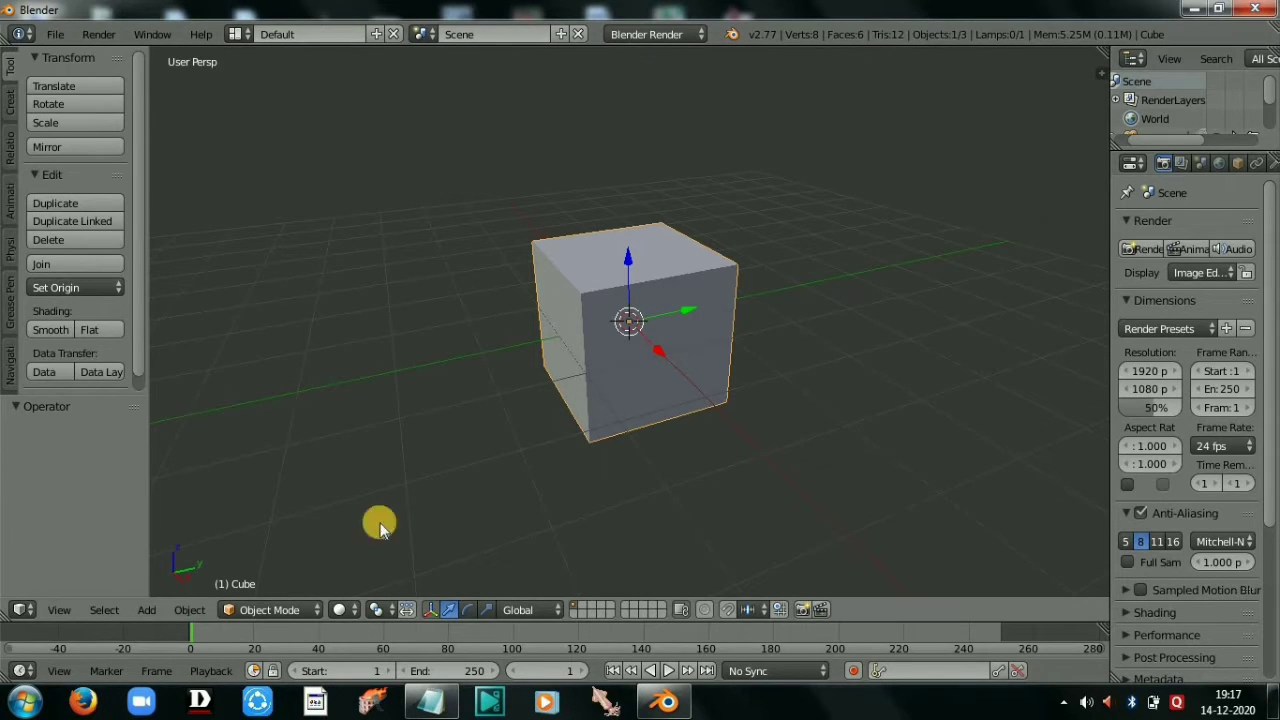
Step: Switch to the Notepad file 2222 and review the numbered topic list from Rotate down to msts exporter
key(alt+Tab)
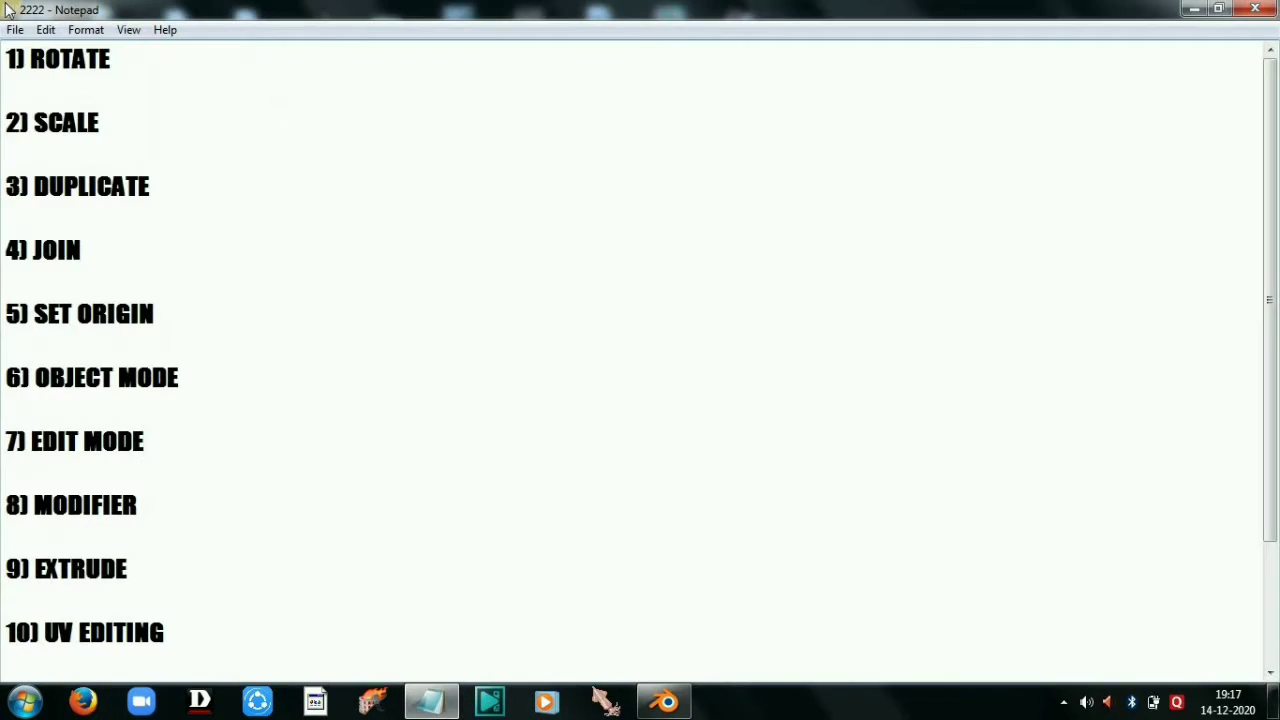
click(16, 58)
drag(90, 180, 8, 38)
scroll(229, 480, down, 2)
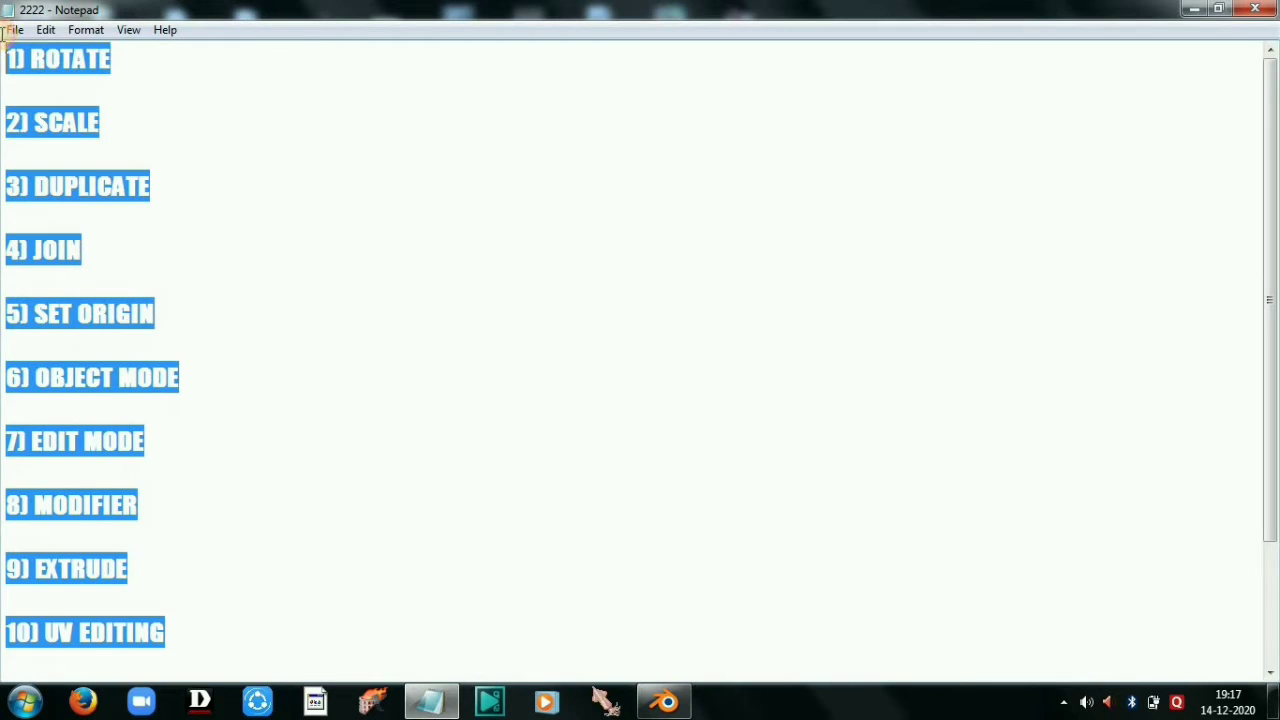
click(710, 197)
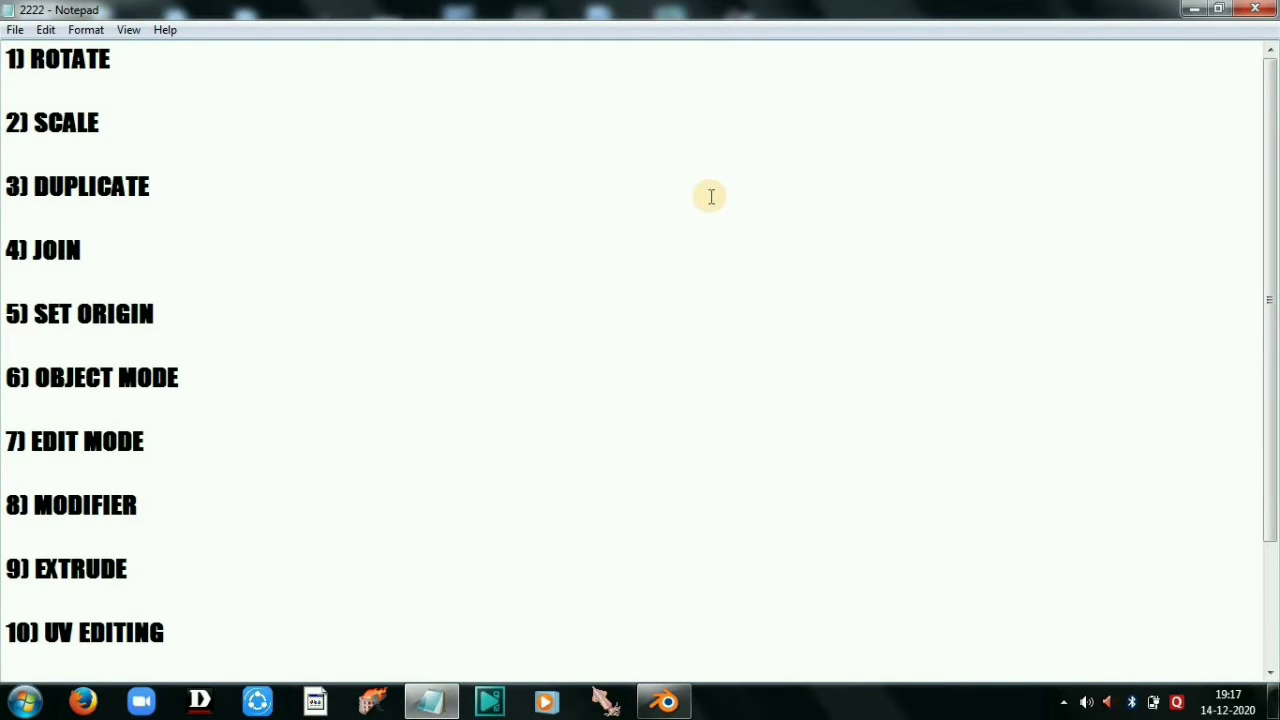
scroll(710, 196, down, 2)
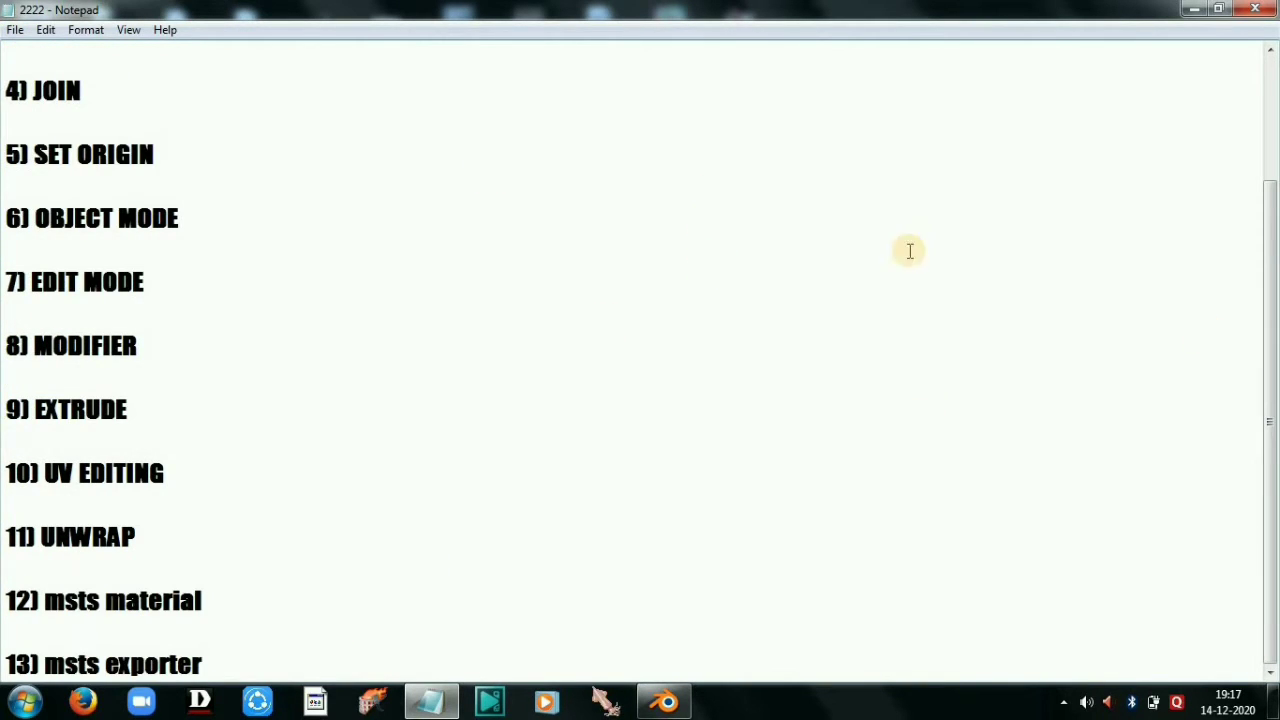
click(231, 656)
key(ctrl+a)
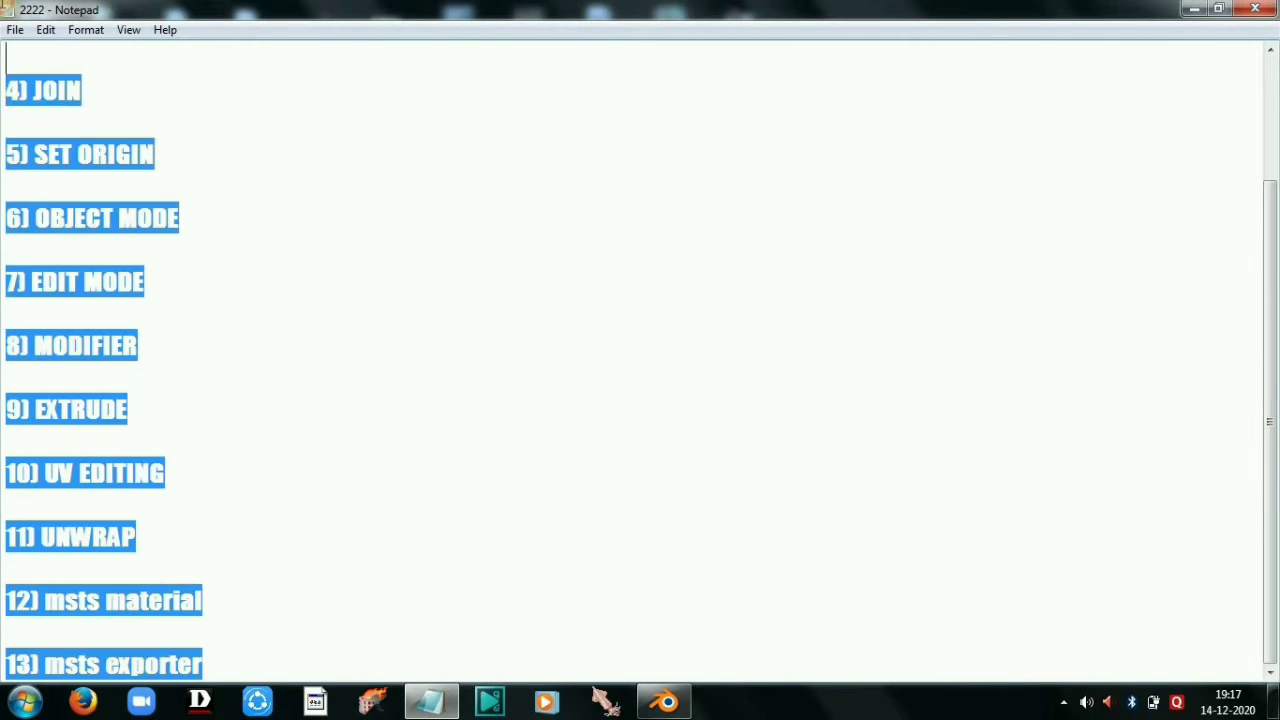
scroll(3, 295, up, 1)
drag(3, 8, 16, 664)
drag(3, 500, 300, 689)
scroll(277, 122, up, 2)
click(277, 122)
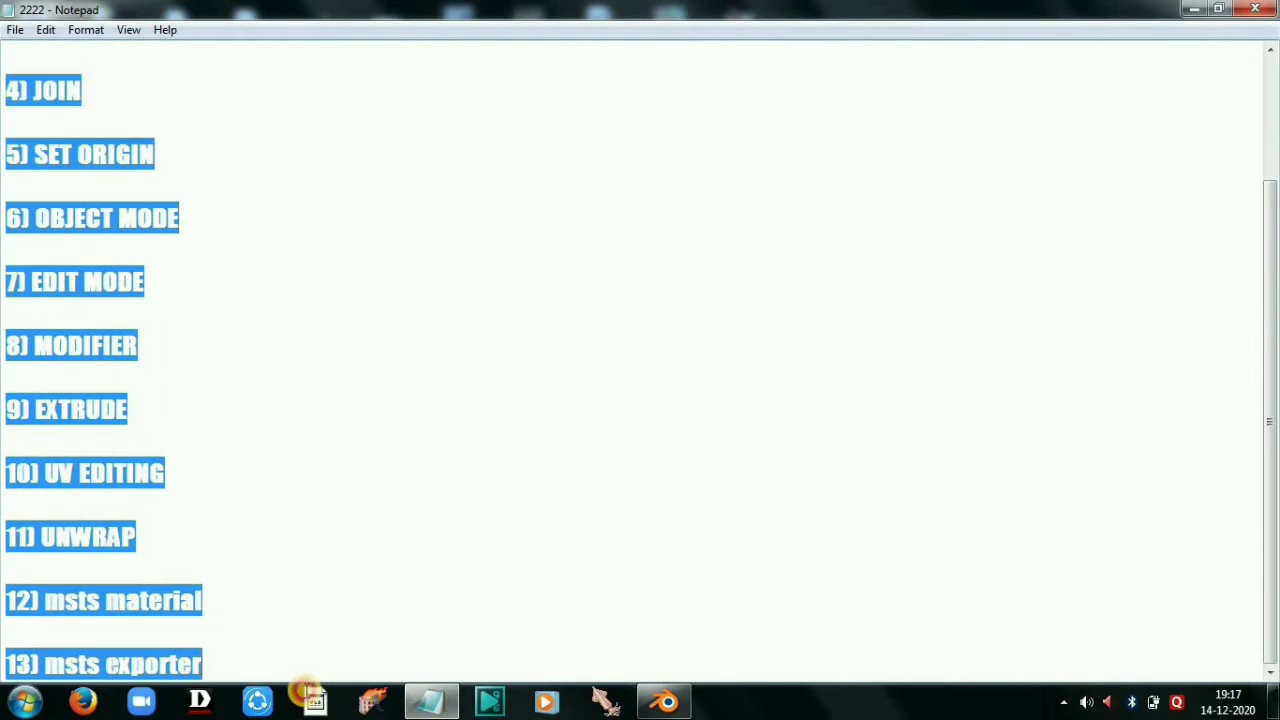
click(503, 481)
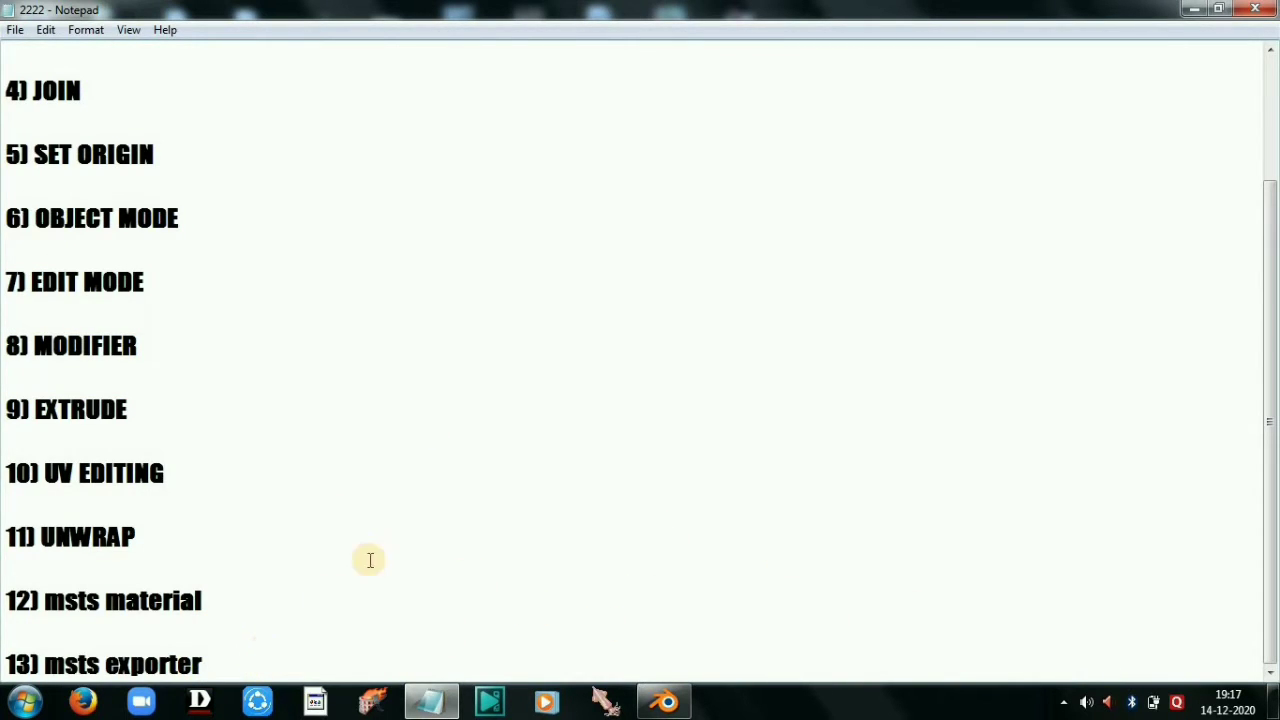
drag(204, 664, 70, 684)
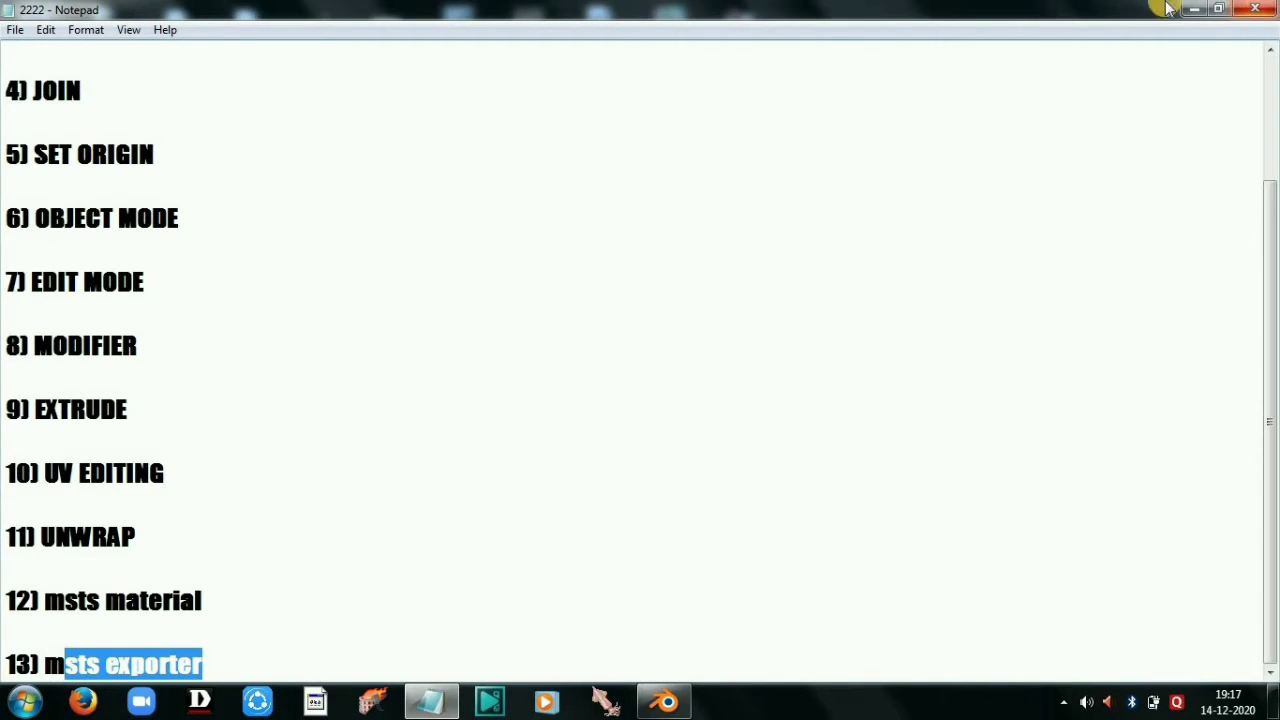
scroll(180, 270, up, 2)
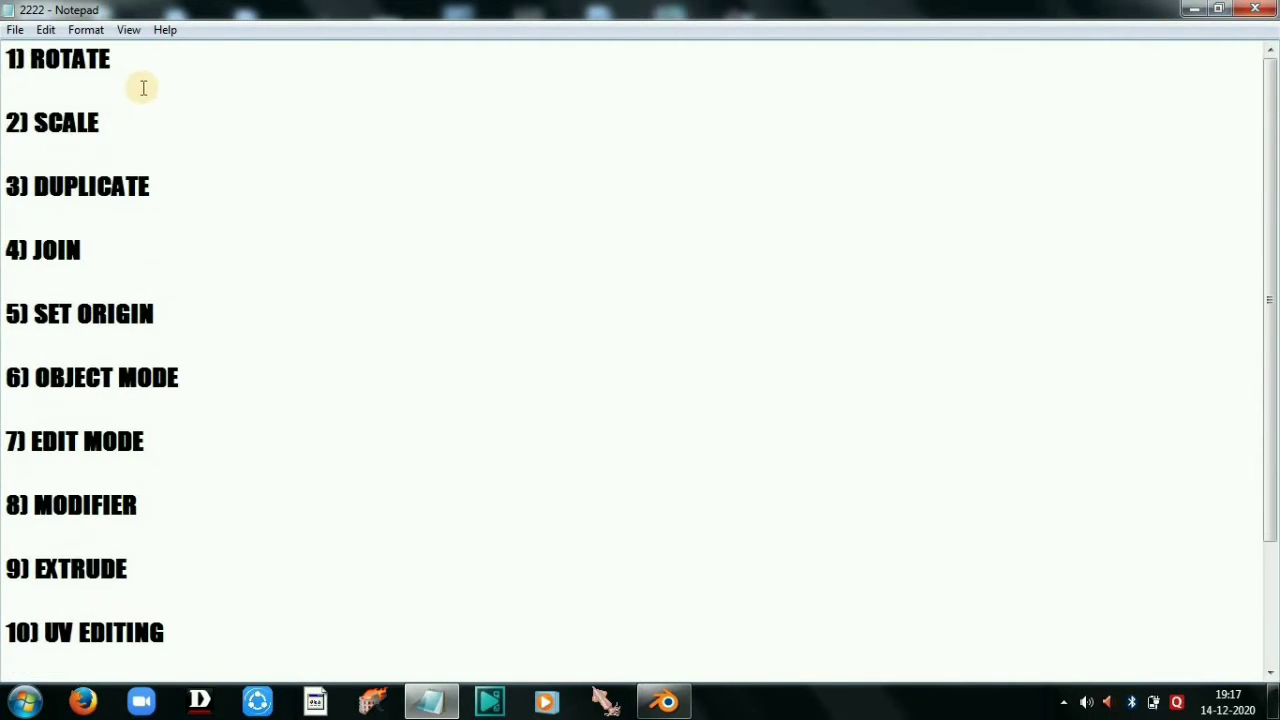
Step: Examine the first topic, Rotate, in the numbered list, and return to Blender by minimizing Notepad
click(168, 60)
shift+click(4, 62)
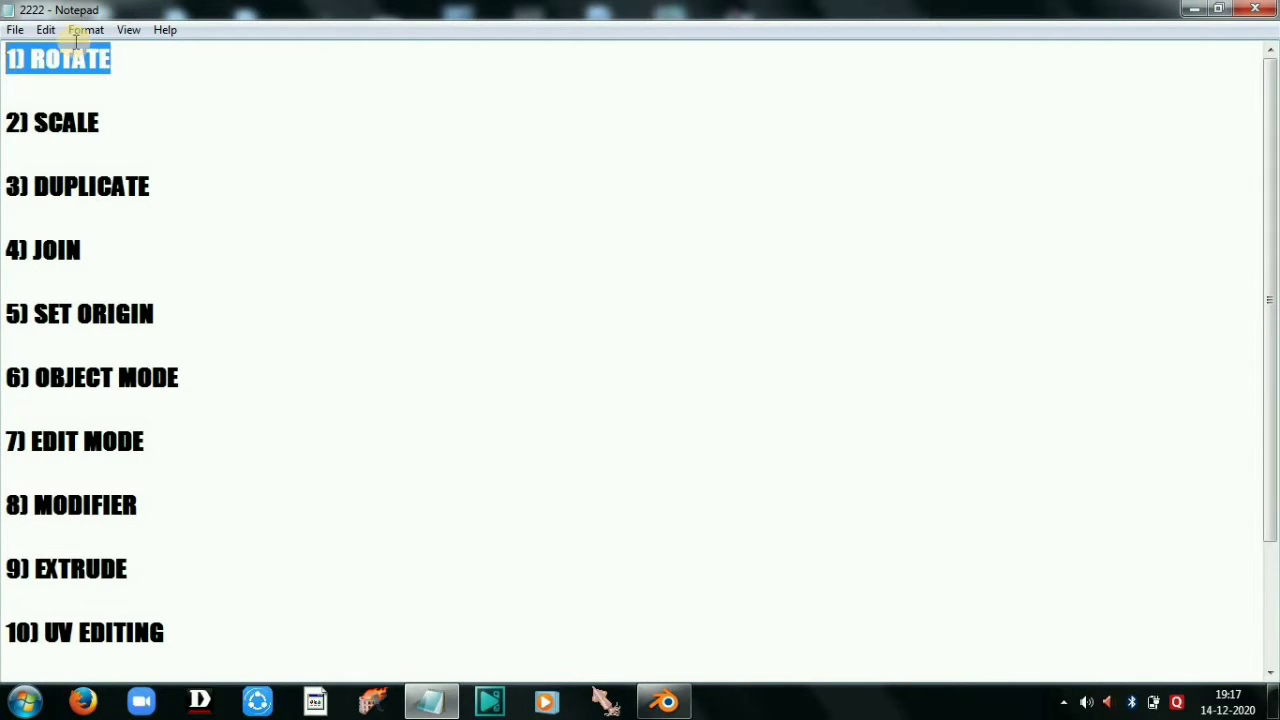
scroll(180, 160, down, 2)
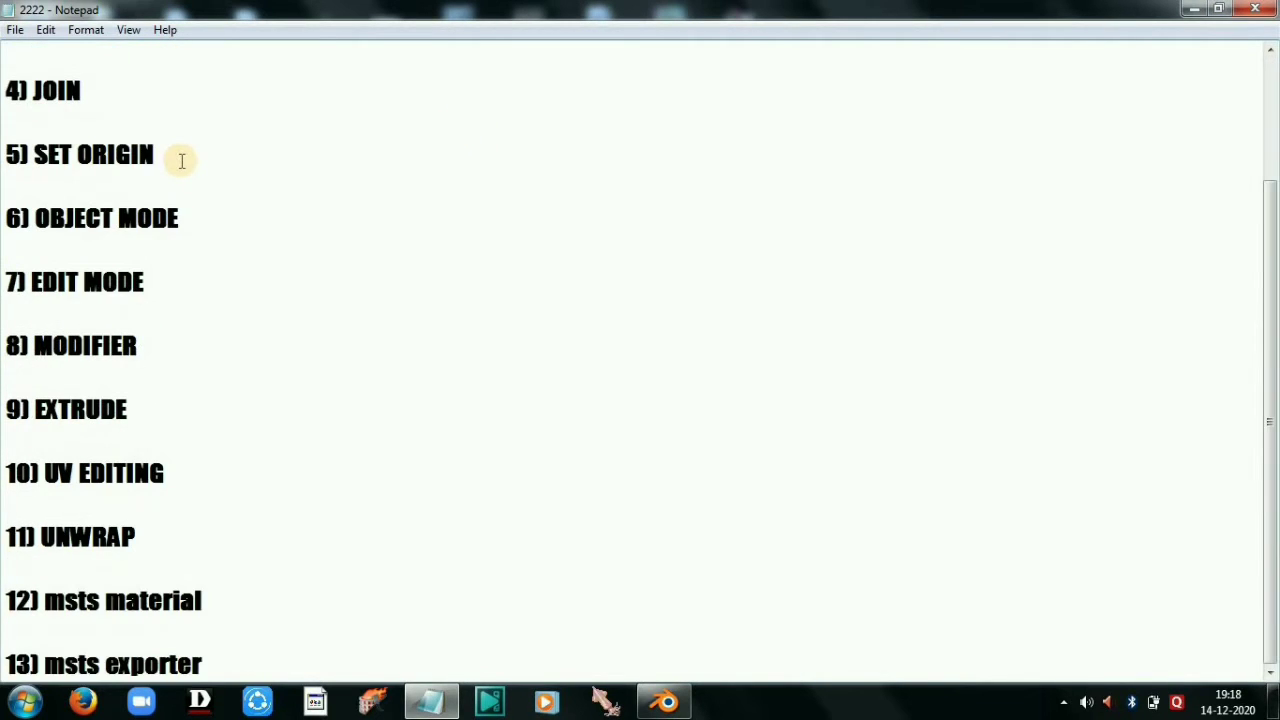
scroll(183, 165, up, 2)
click(136, 121)
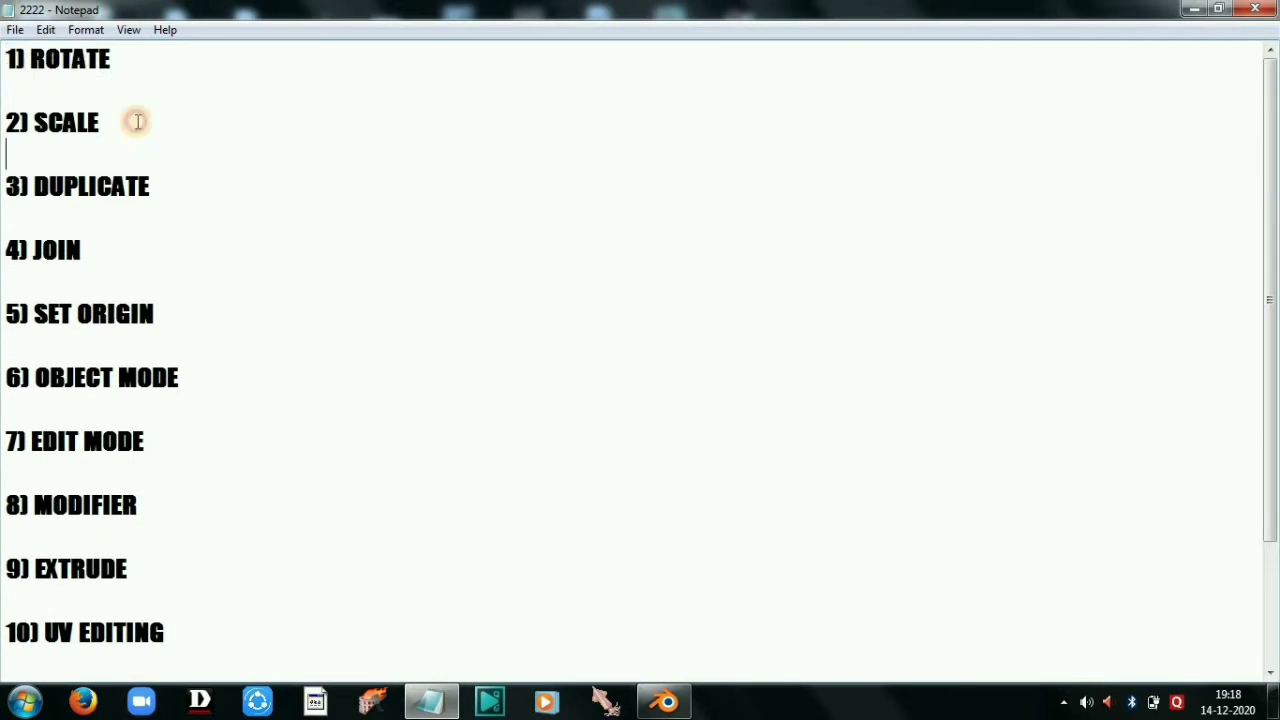
drag(16, 62, 123, 106)
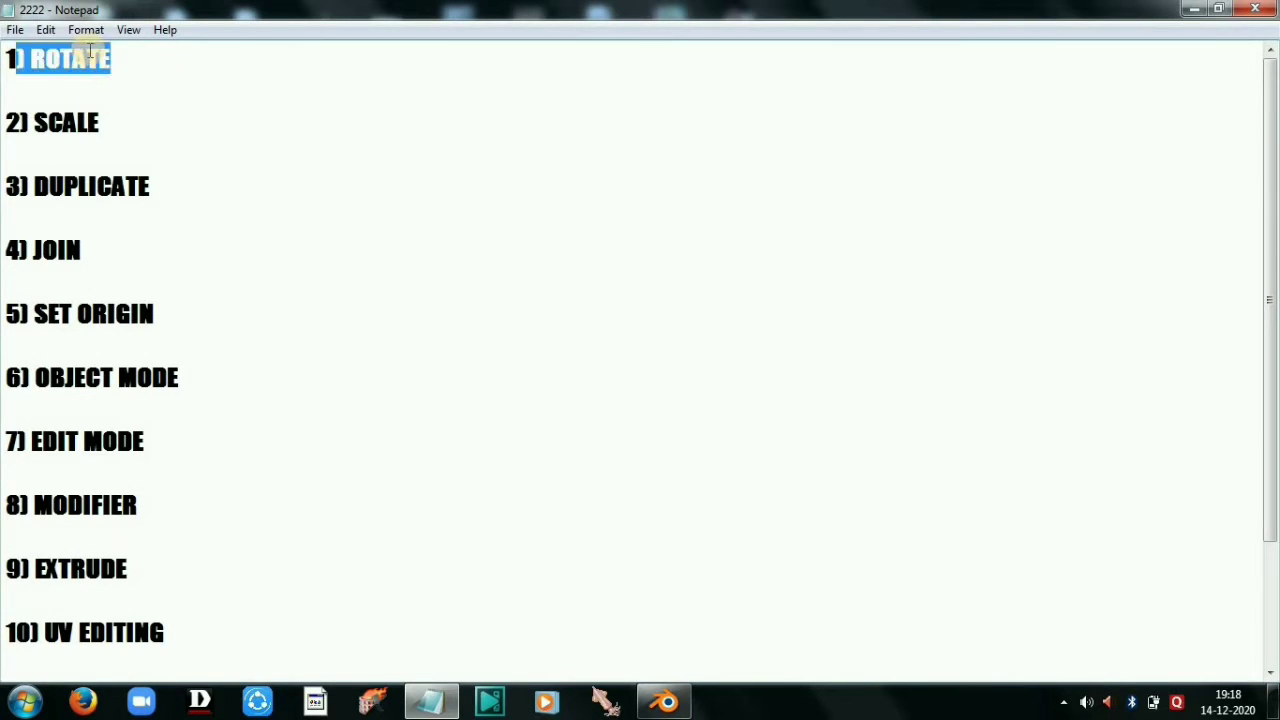
drag(77, 59, 5, 57)
click(471, 154)
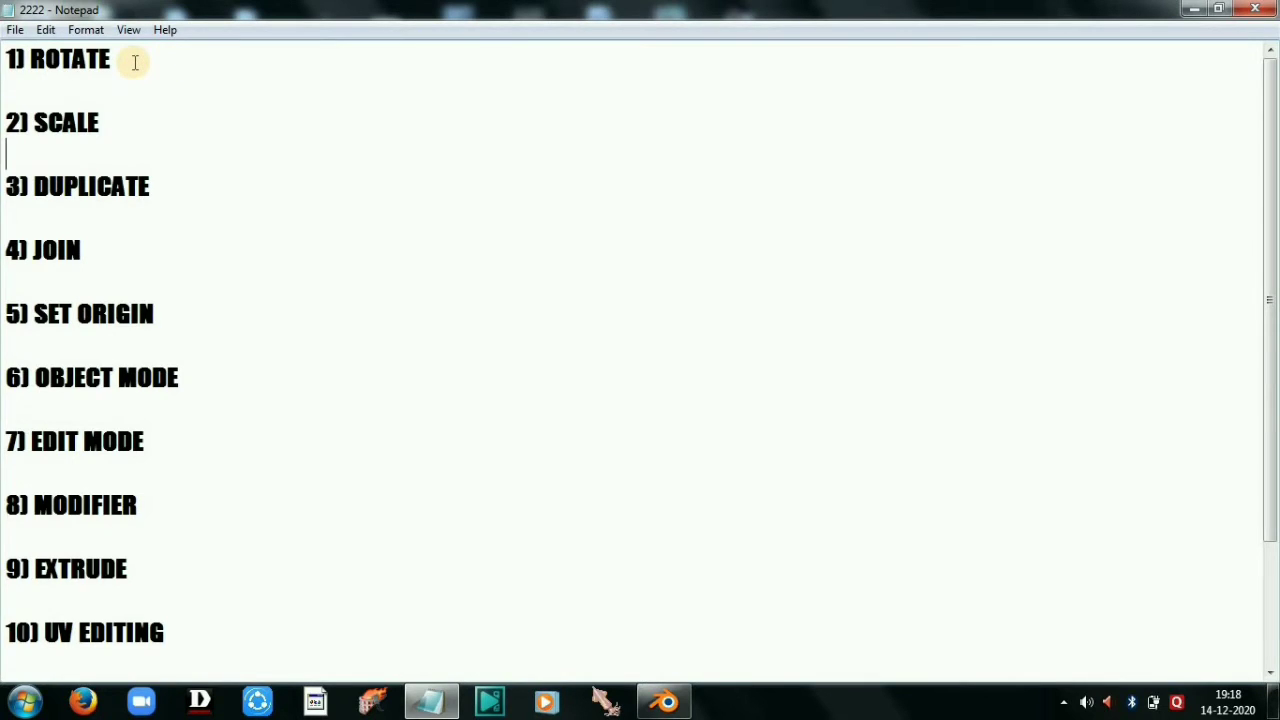
drag(4, 88, 24, 60)
drag(257, 74, 6, 58)
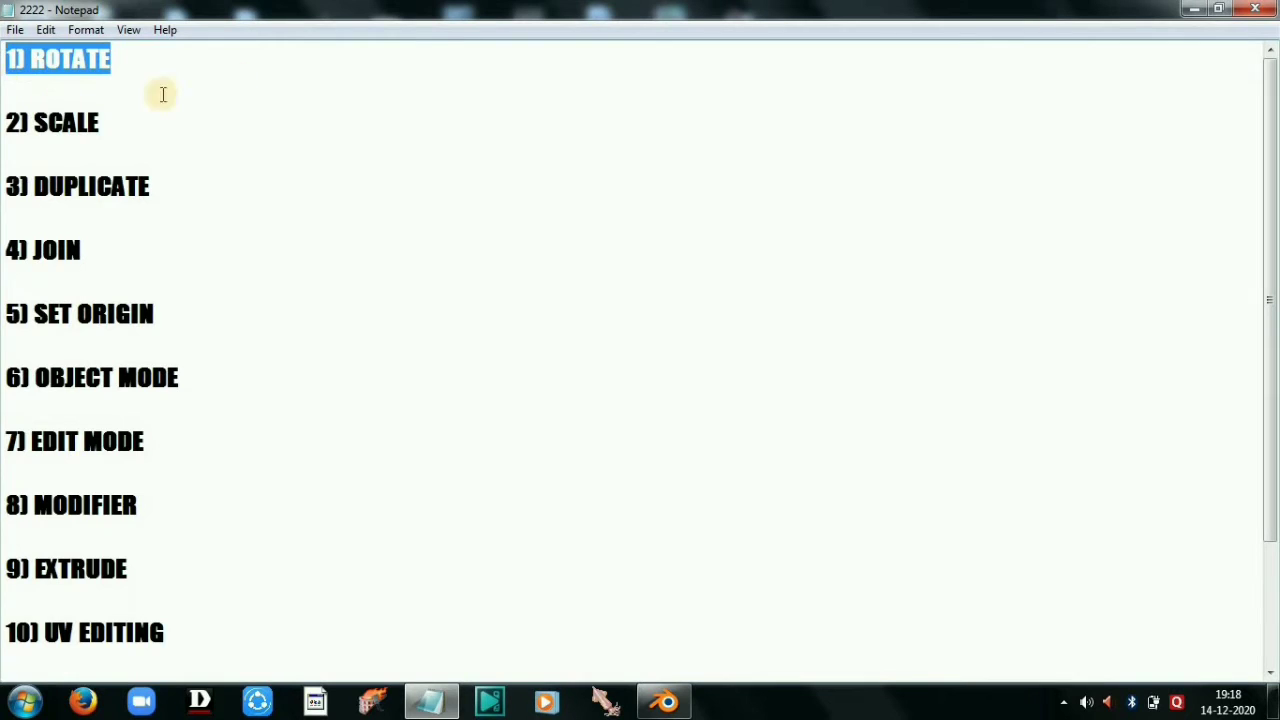
click(163, 56)
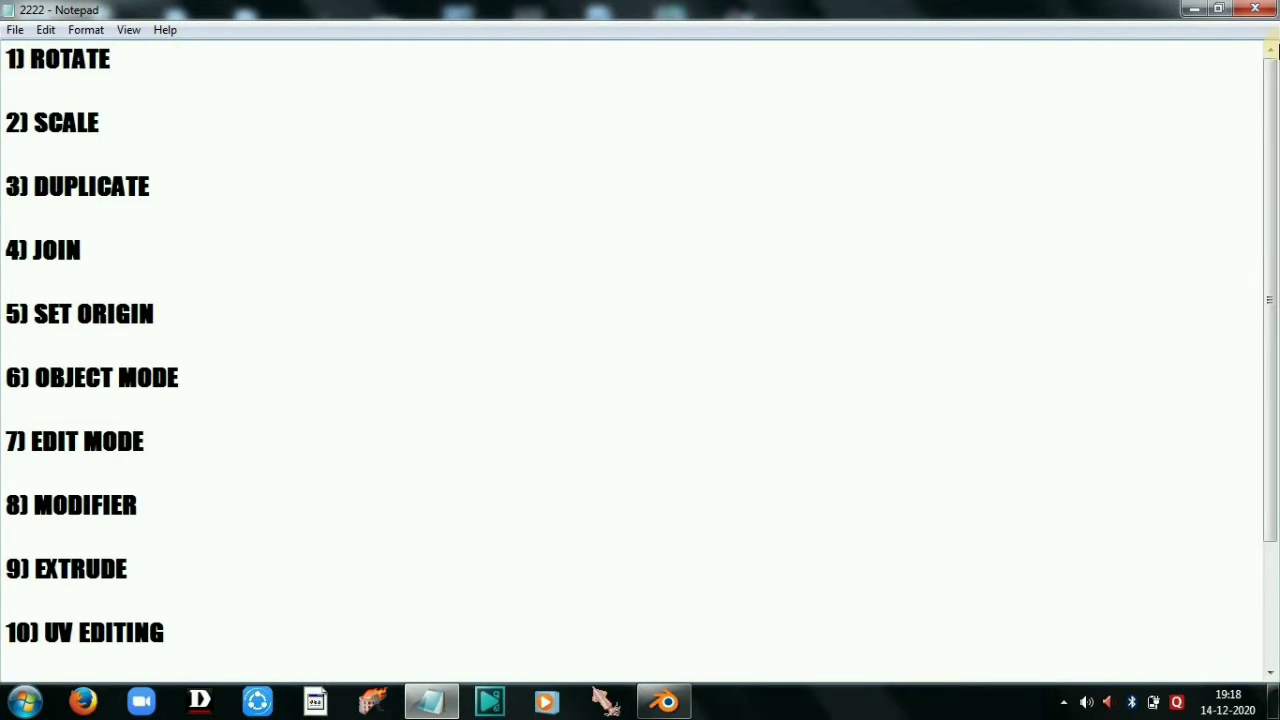
click(1194, 8)
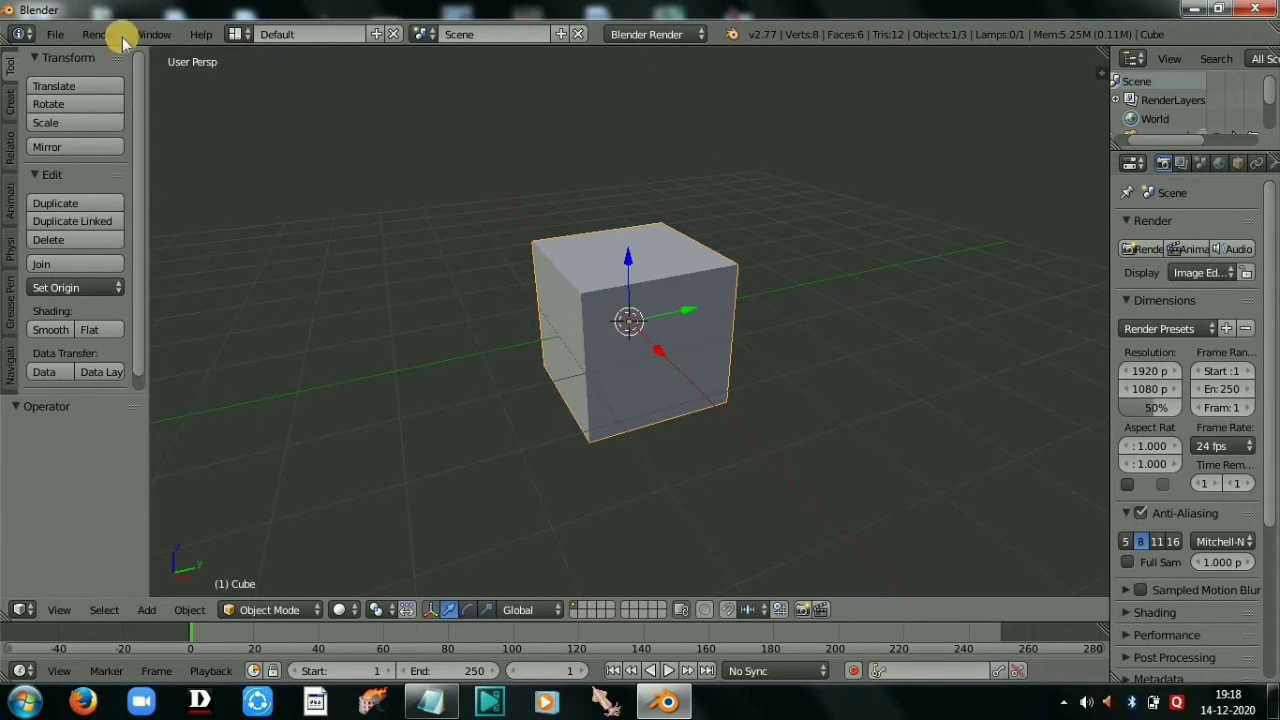
click(55, 34)
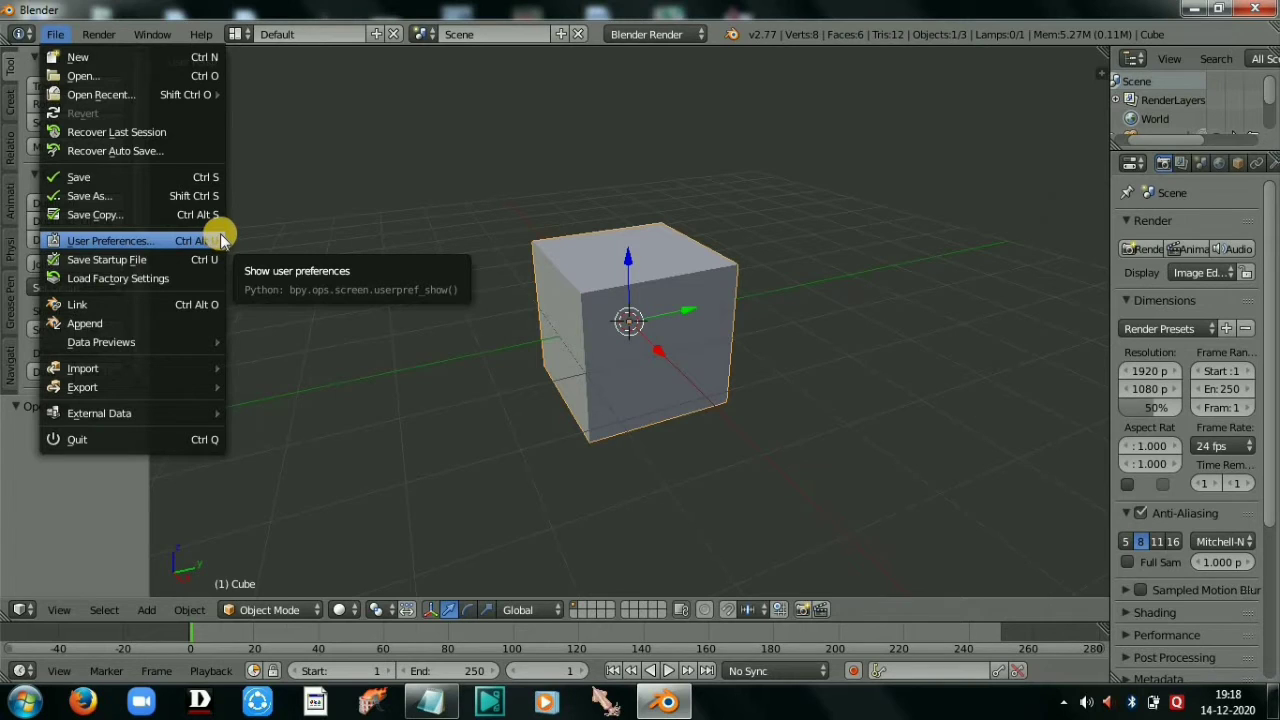
click(174, 238)
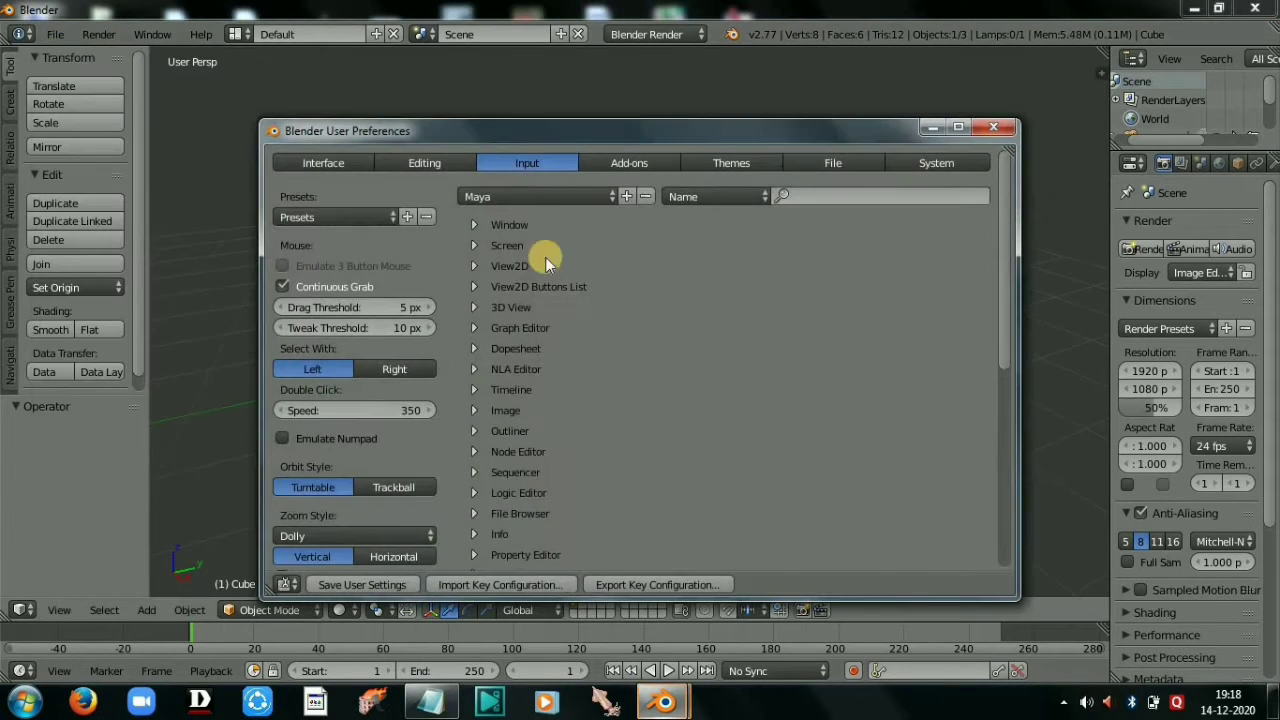
click(958, 127)
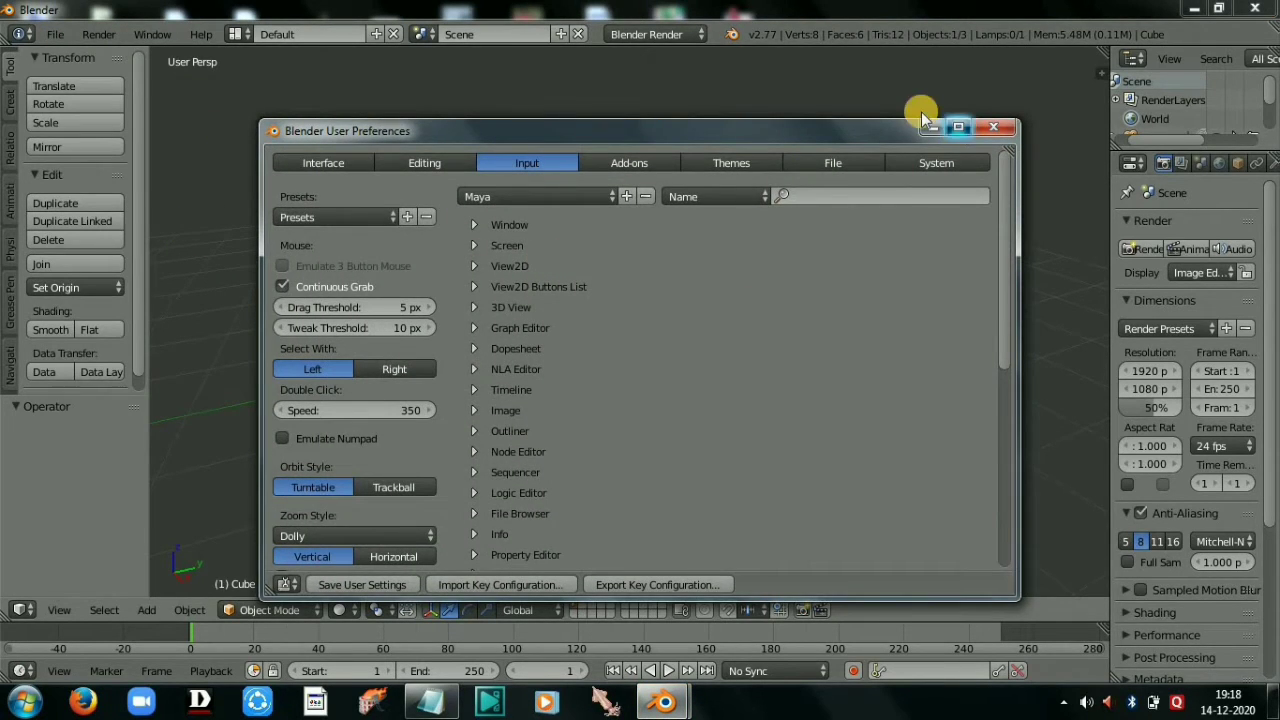
click(1257, 9)
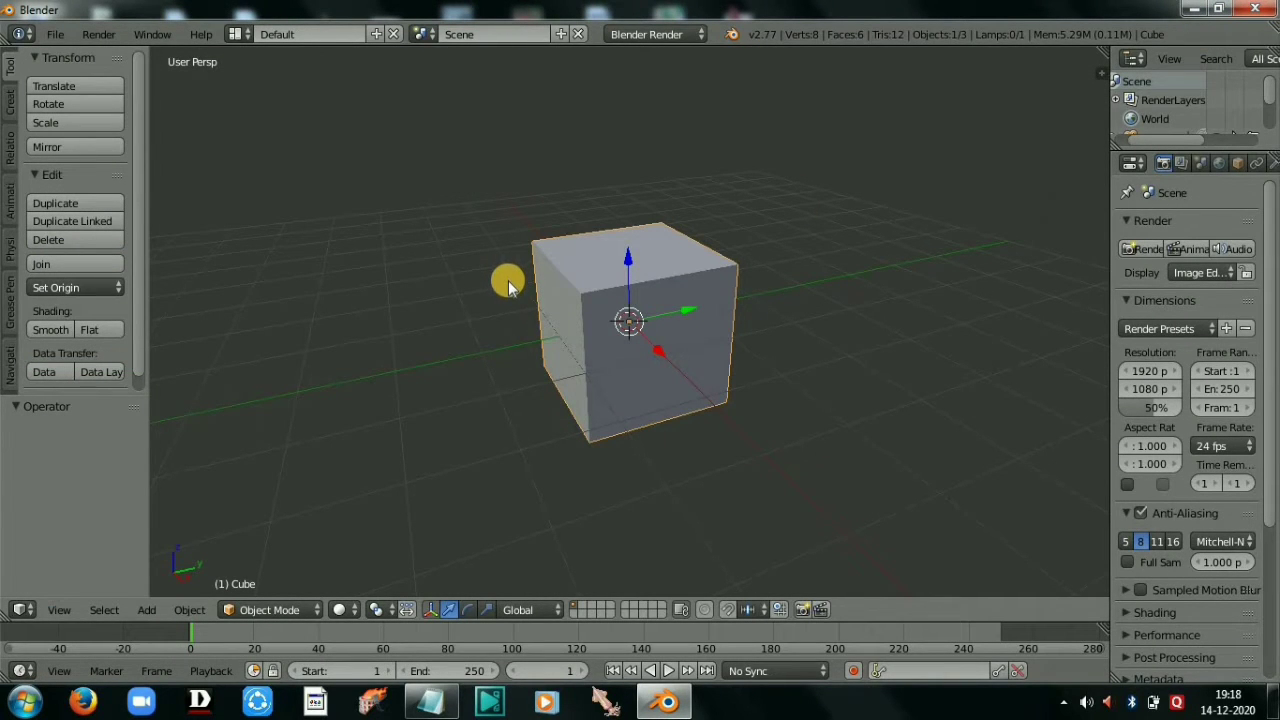
Step: Choose the Maya key configuration in the Input user preferences, save the user settings, and close the preferences
key(ctrl+alt+u)
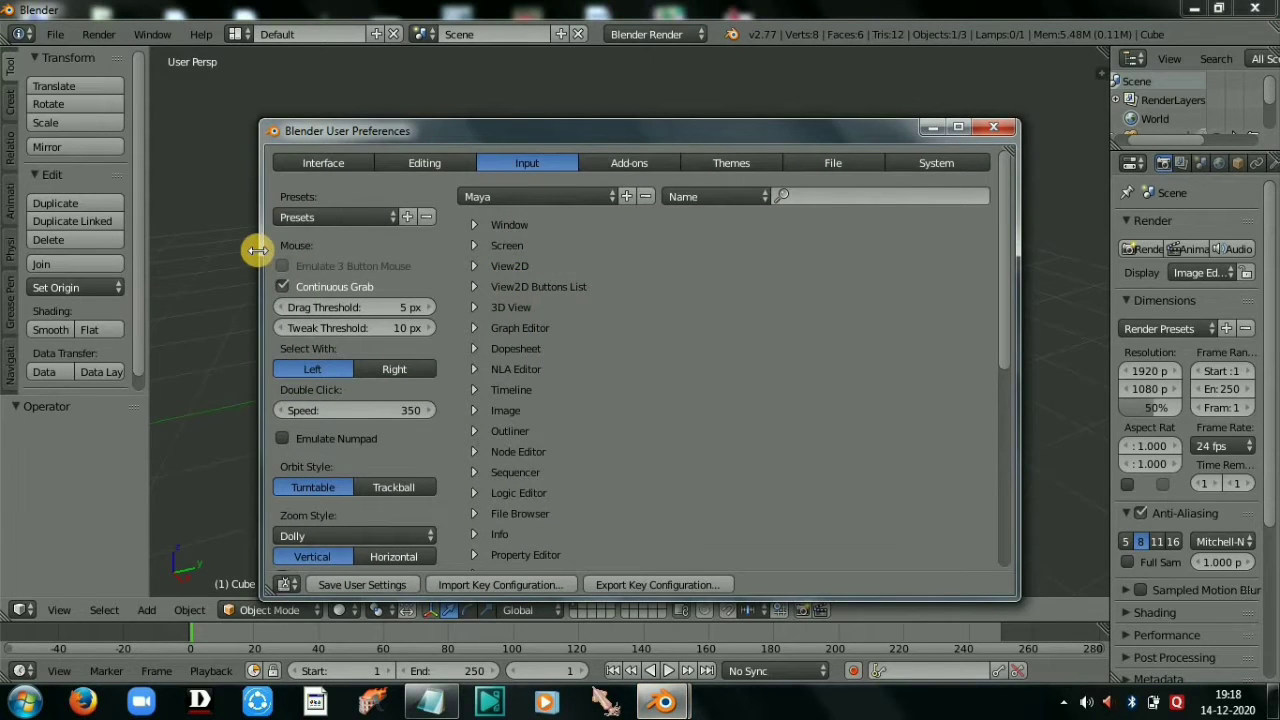
double_click(851, 135)
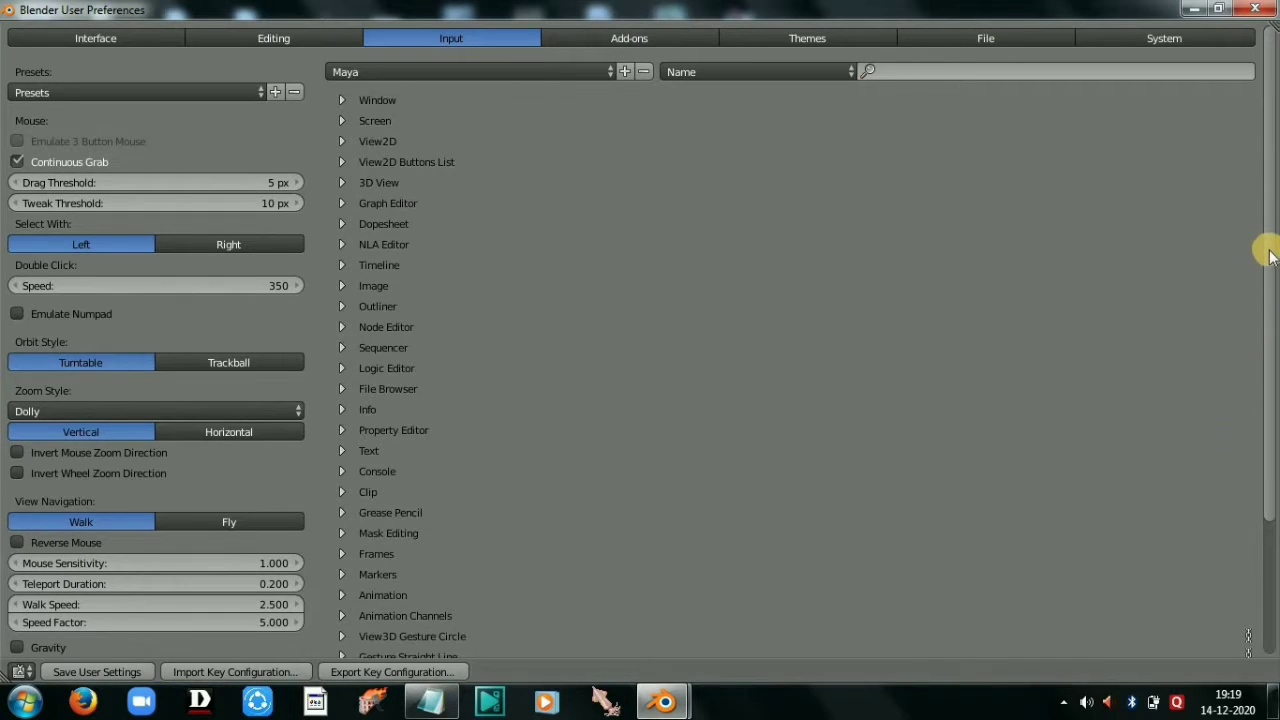
drag(1265, 249, 1268, 28)
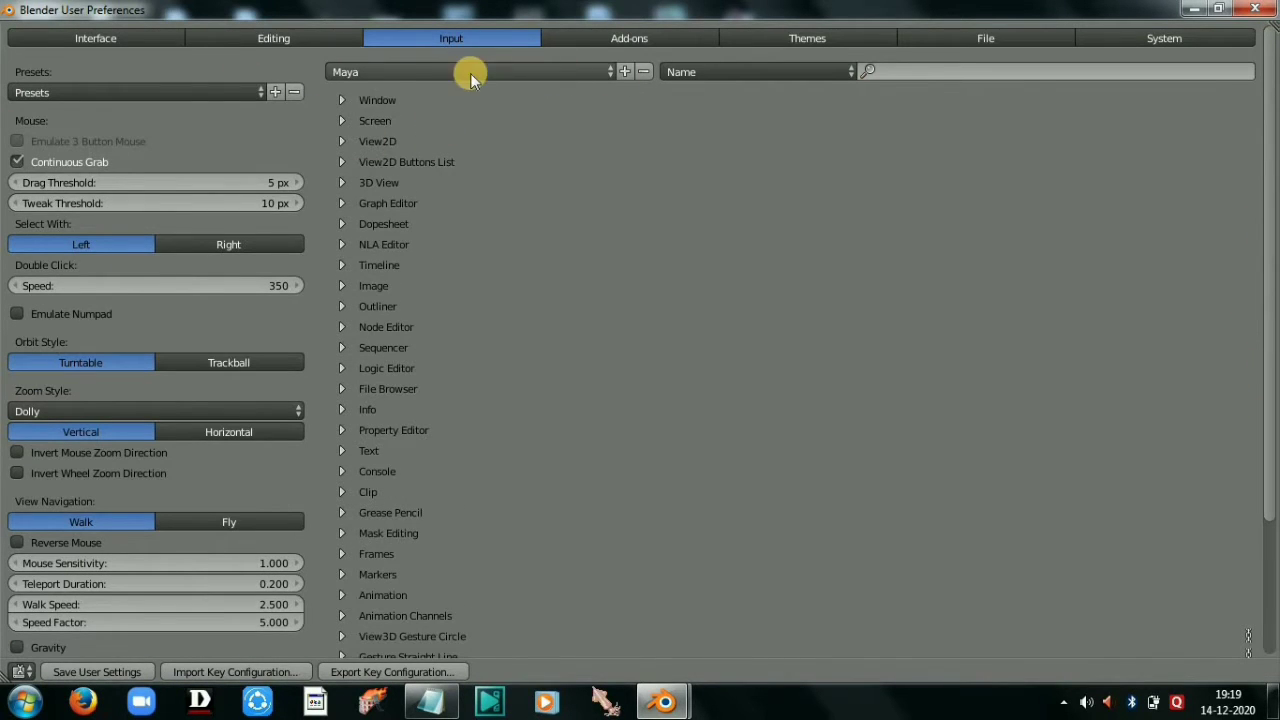
click(527, 74)
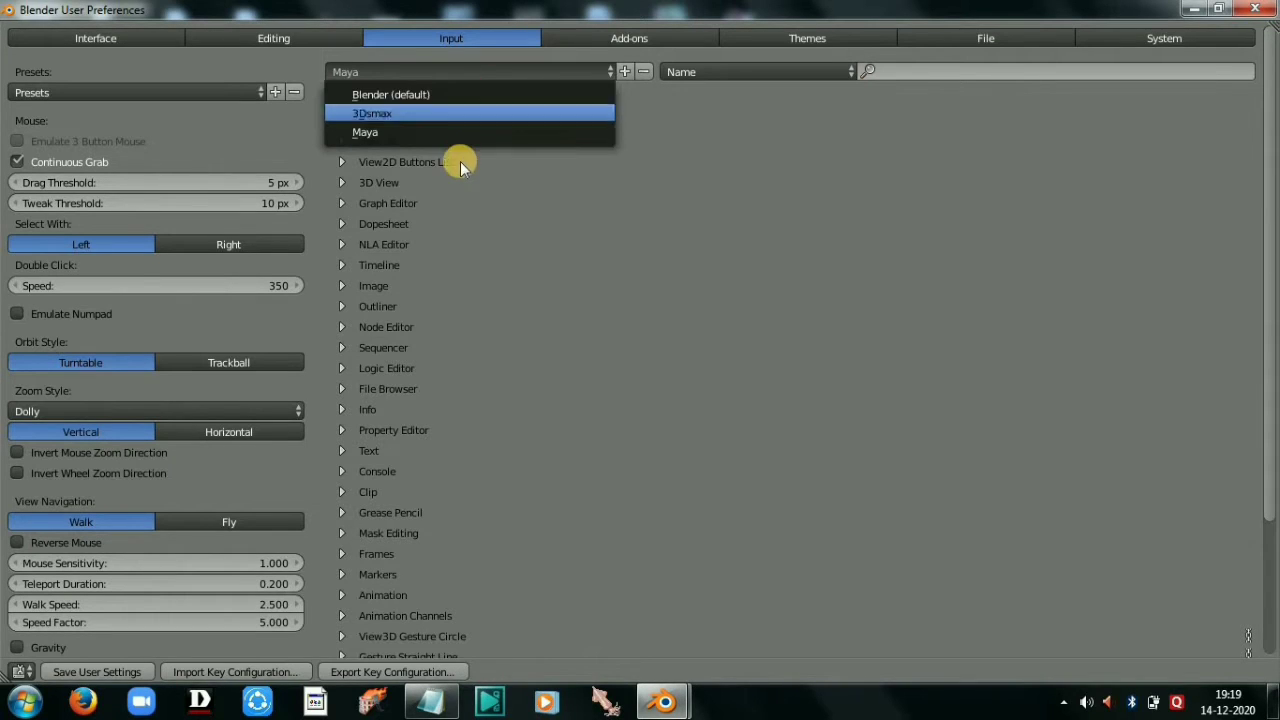
click(461, 129)
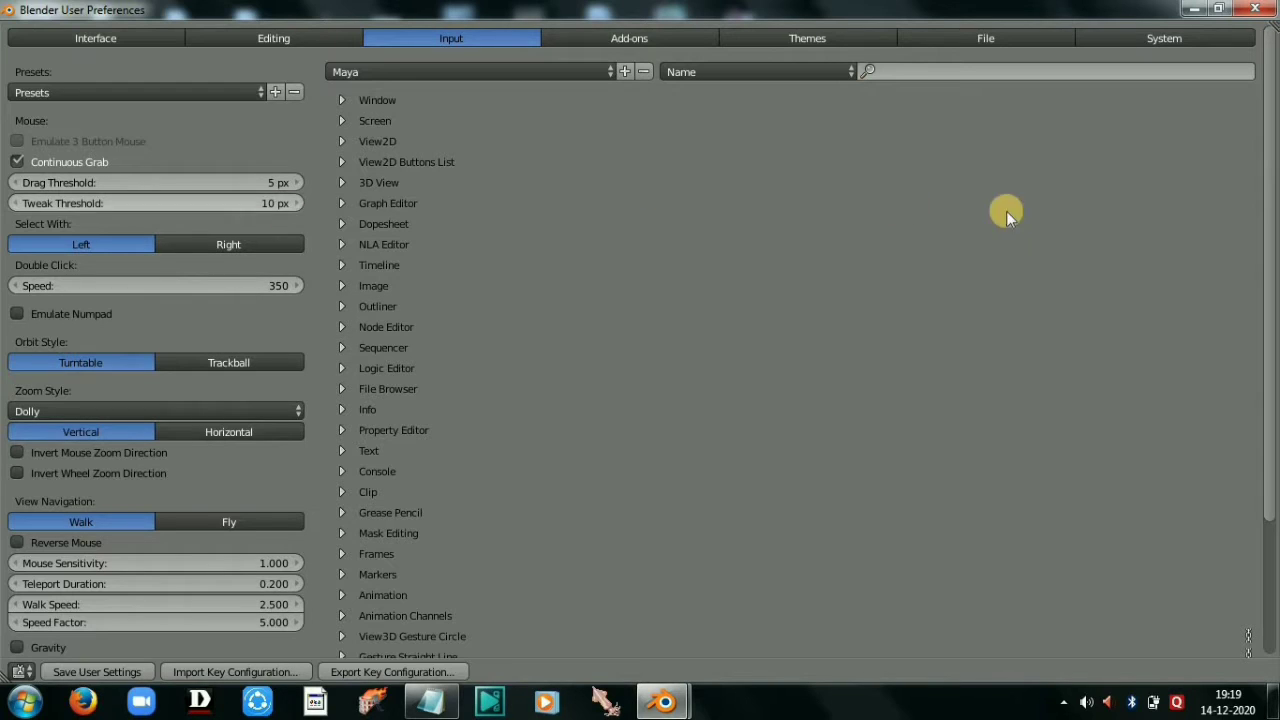
click(98, 670)
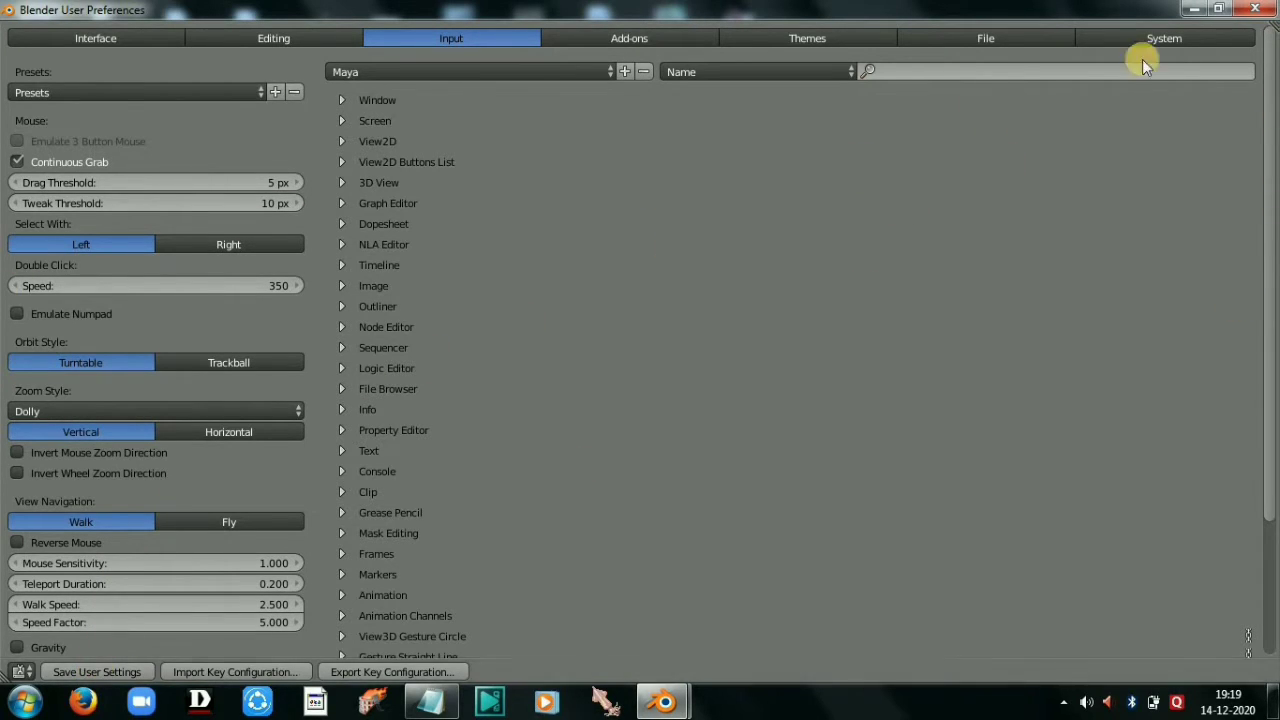
click(1255, 9)
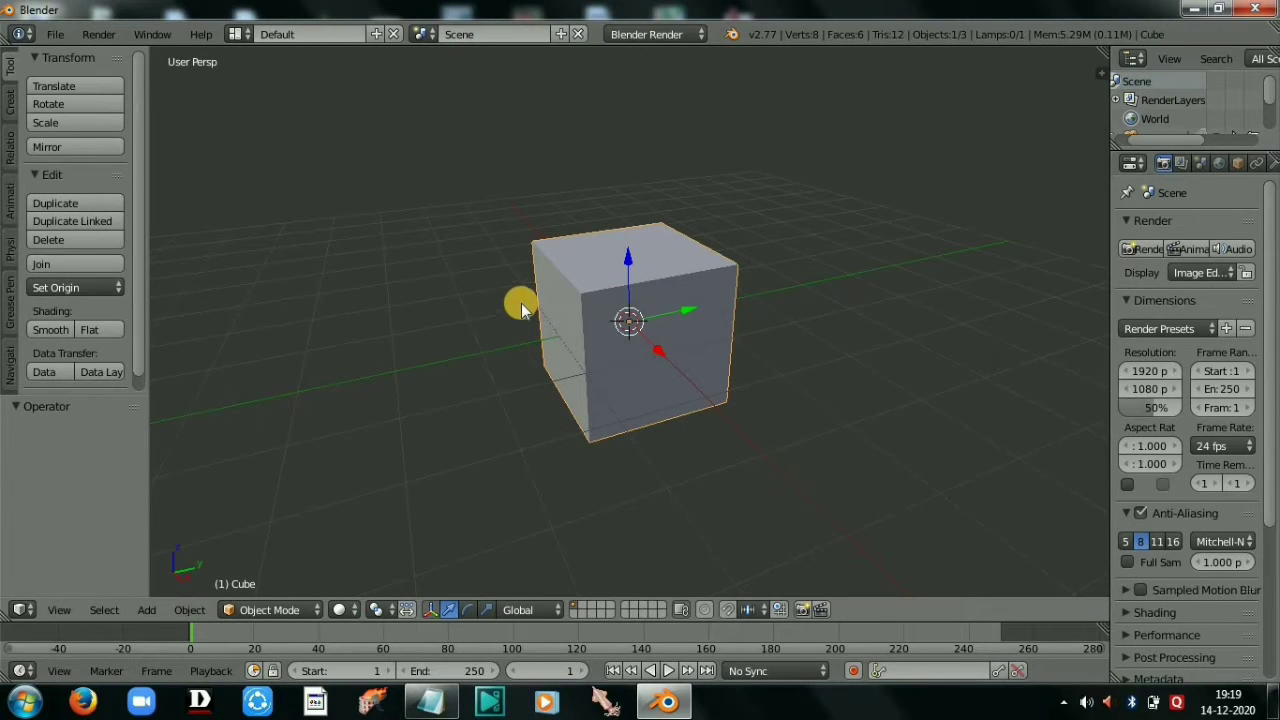
middle_drag(434, 363, 860, 423)
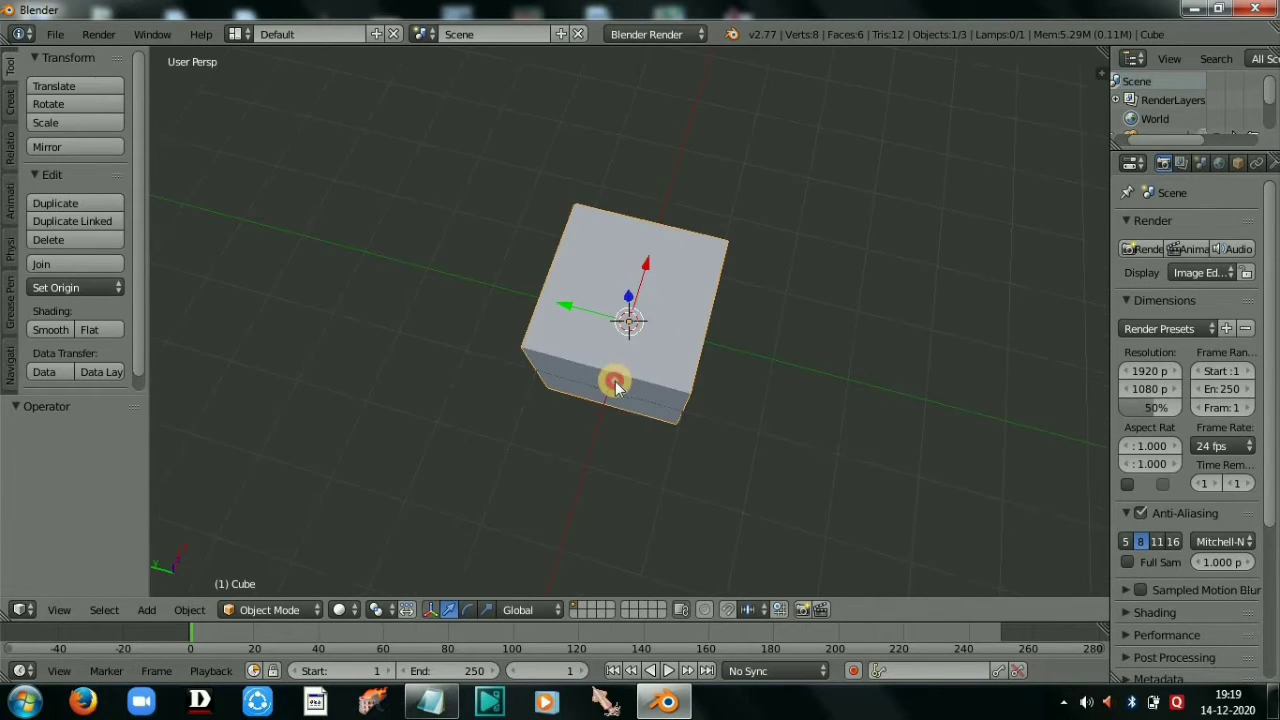
Step: Examine the default cube from several sides, both close up and from farther away
middle_drag(945, 313, 451, 374)
scroll(737, 362, down, 2)
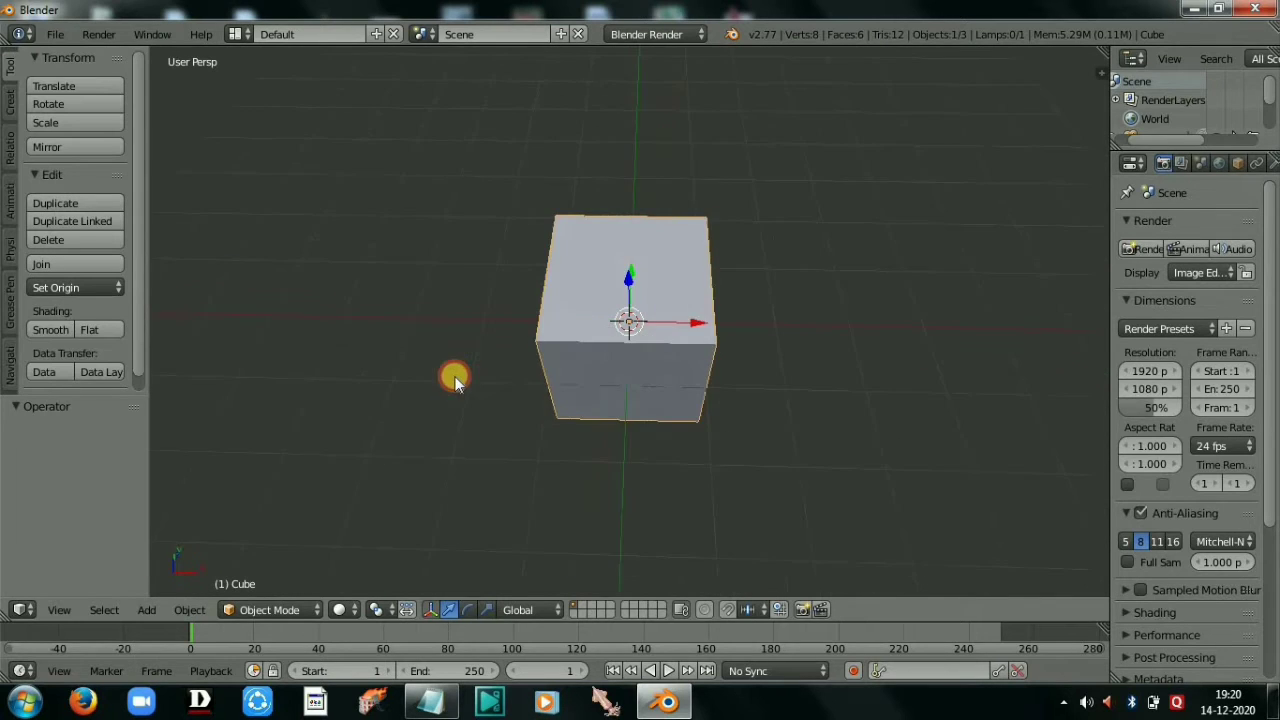
scroll(651, 366, up, 5)
middle_drag(587, 320, 514, 427)
scroll(462, 386, down, 4)
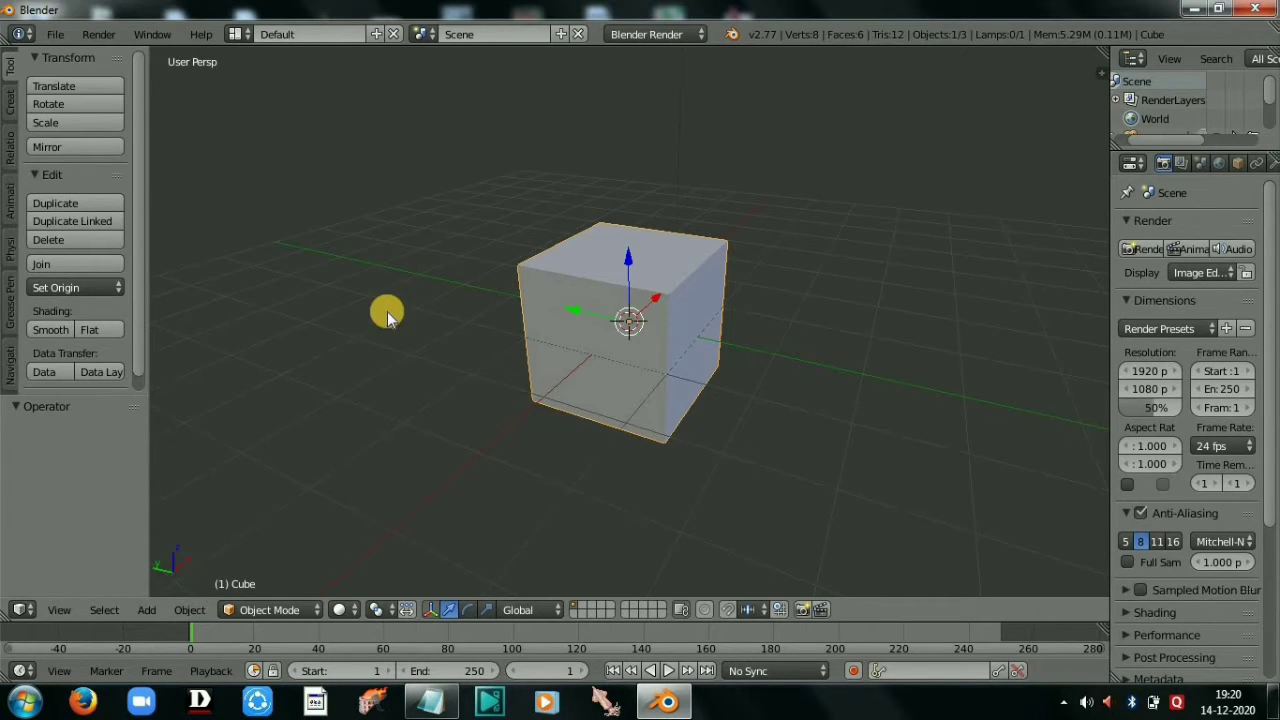
middle_drag(397, 309, 566, 289)
scroll(566, 289, up, 6)
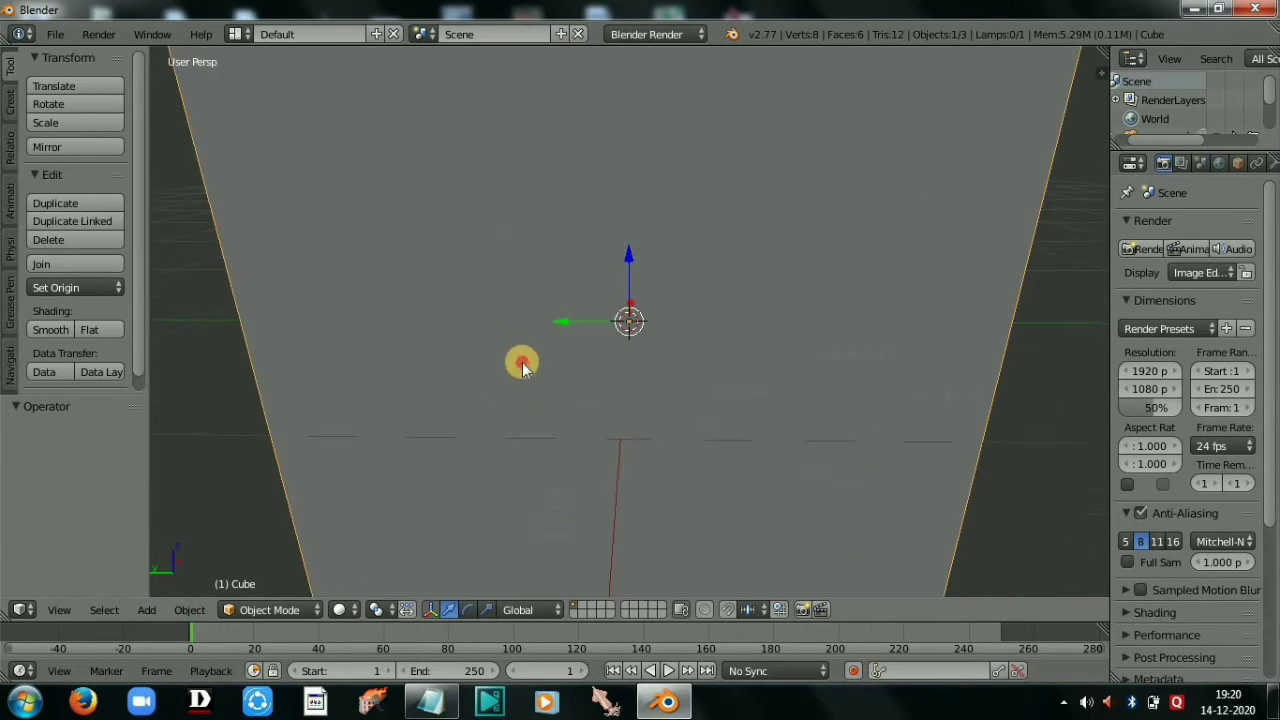
mouse_move(521, 364)
middle_down()
mouse_move(521, 340)
mouse_move(543, 409)
mouse_move(537, 389)
mouse_move(571, 366)
mouse_move(509, 371)
mouse_move(530, 376)
middle_up()
scroll(521, 340, down, 3)
scroll(537, 389, down, 4)
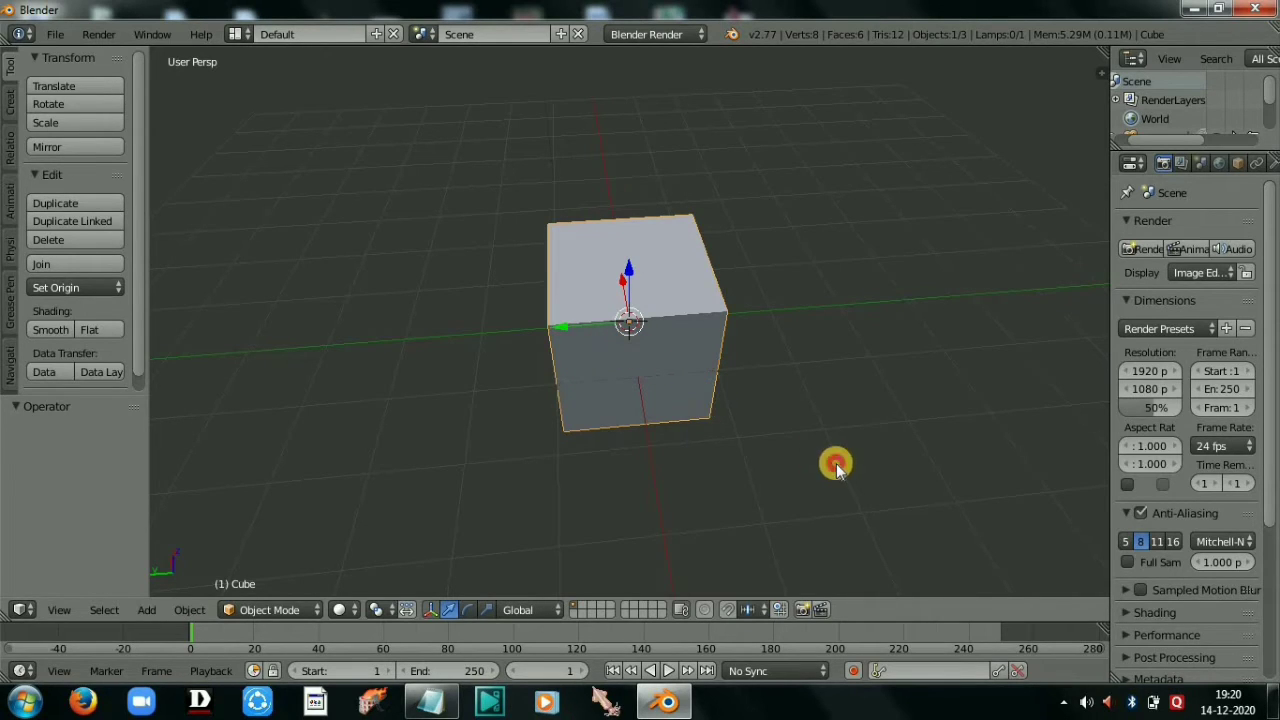
middle_drag(814, 437, 671, 397)
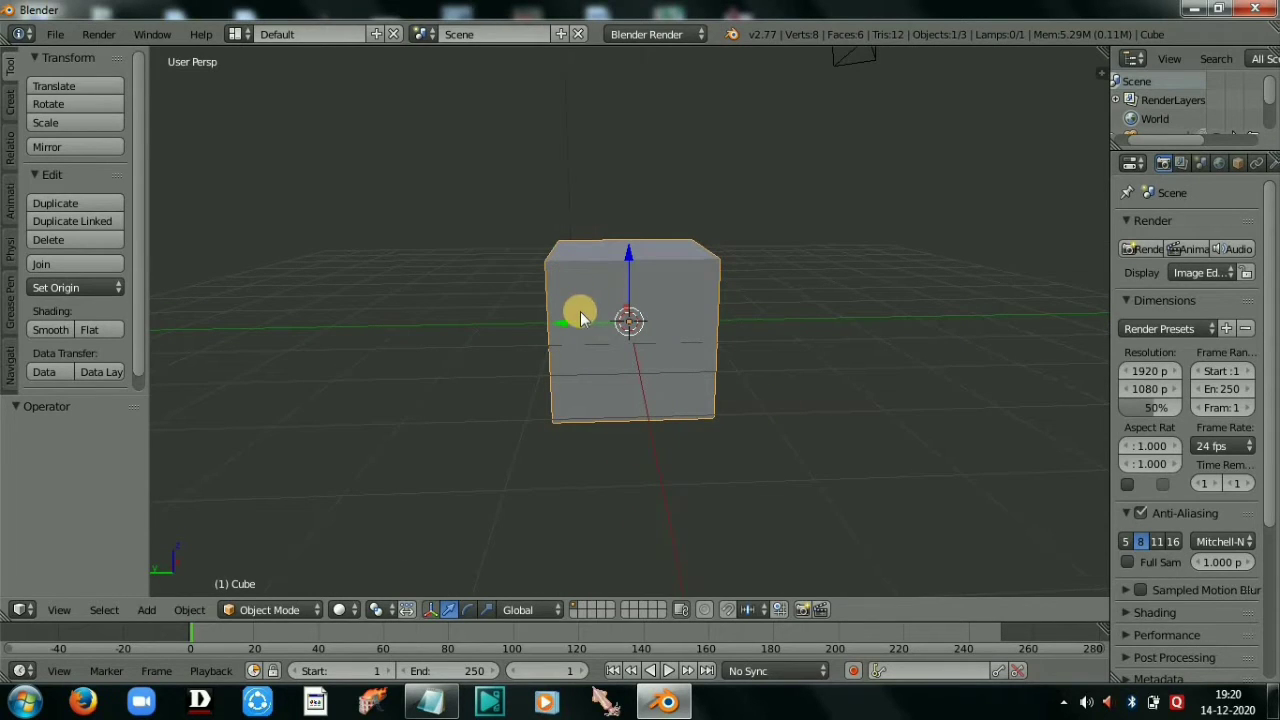
Step: Move the cube with the manipulator about 0.083 along Y, -0.244 along X and 0.358 along Z
scroll(581, 318, down, 1)
drag(584, 328, 246, 366)
drag(705, 428, 563, 397)
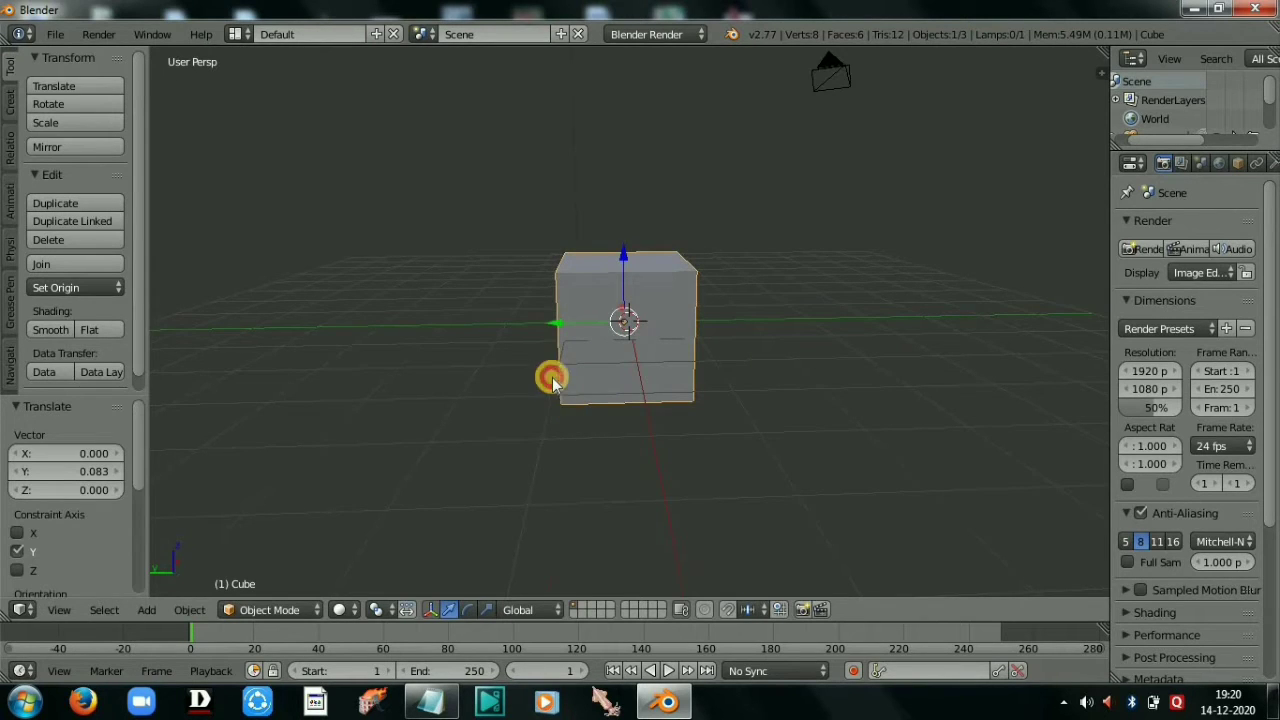
middle_drag(552, 378, 552, 376)
middle_drag(384, 264, 630, 327)
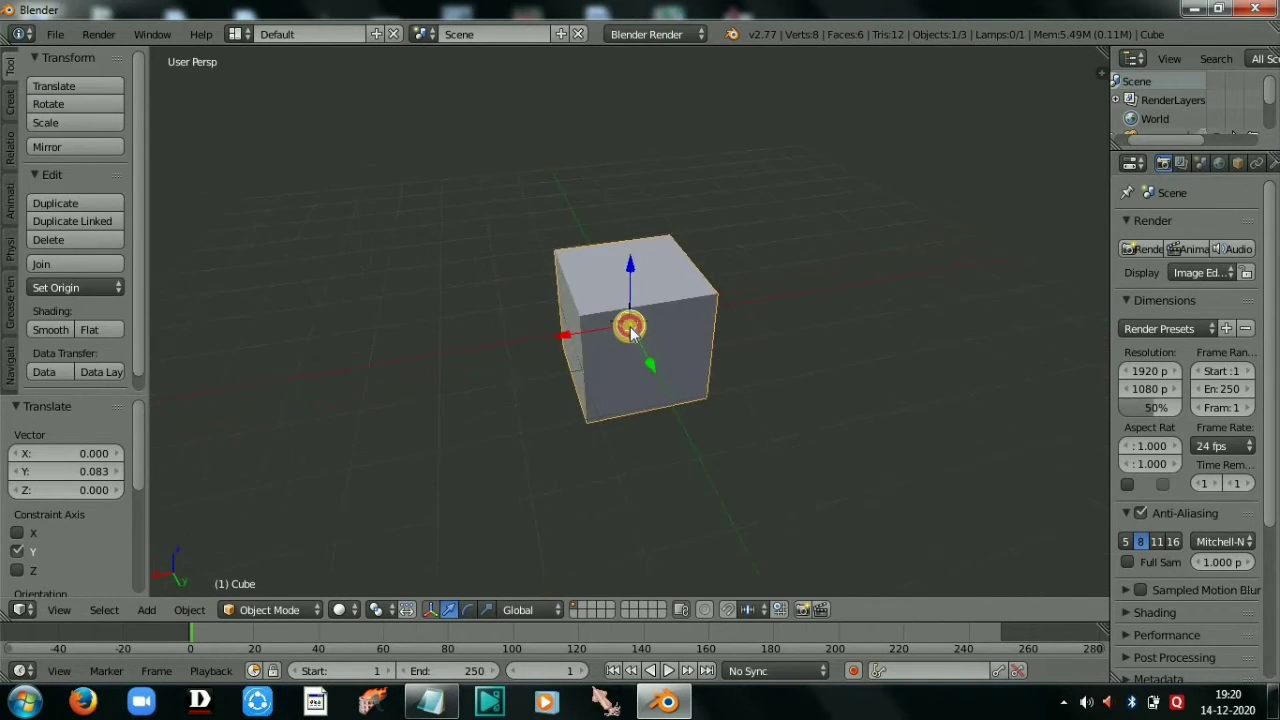
drag(580, 337, 622, 469)
middle_drag(866, 534, 615, 278)
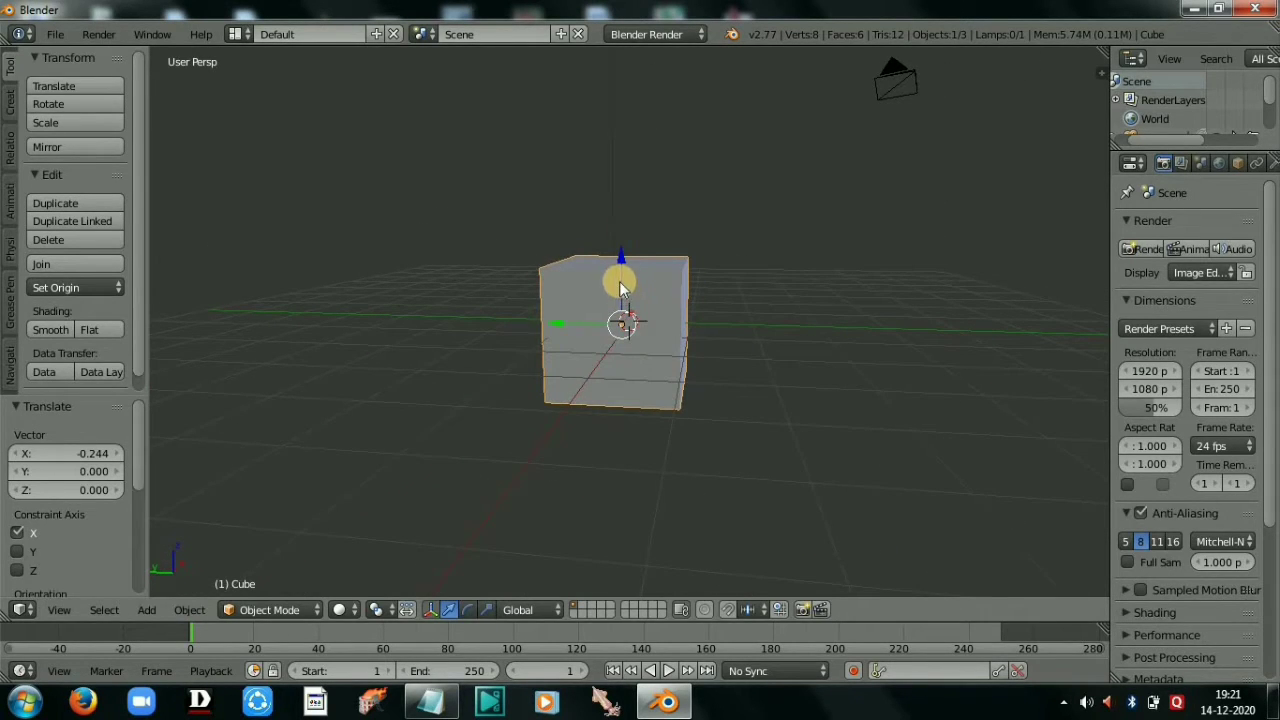
drag(620, 288, 694, 229)
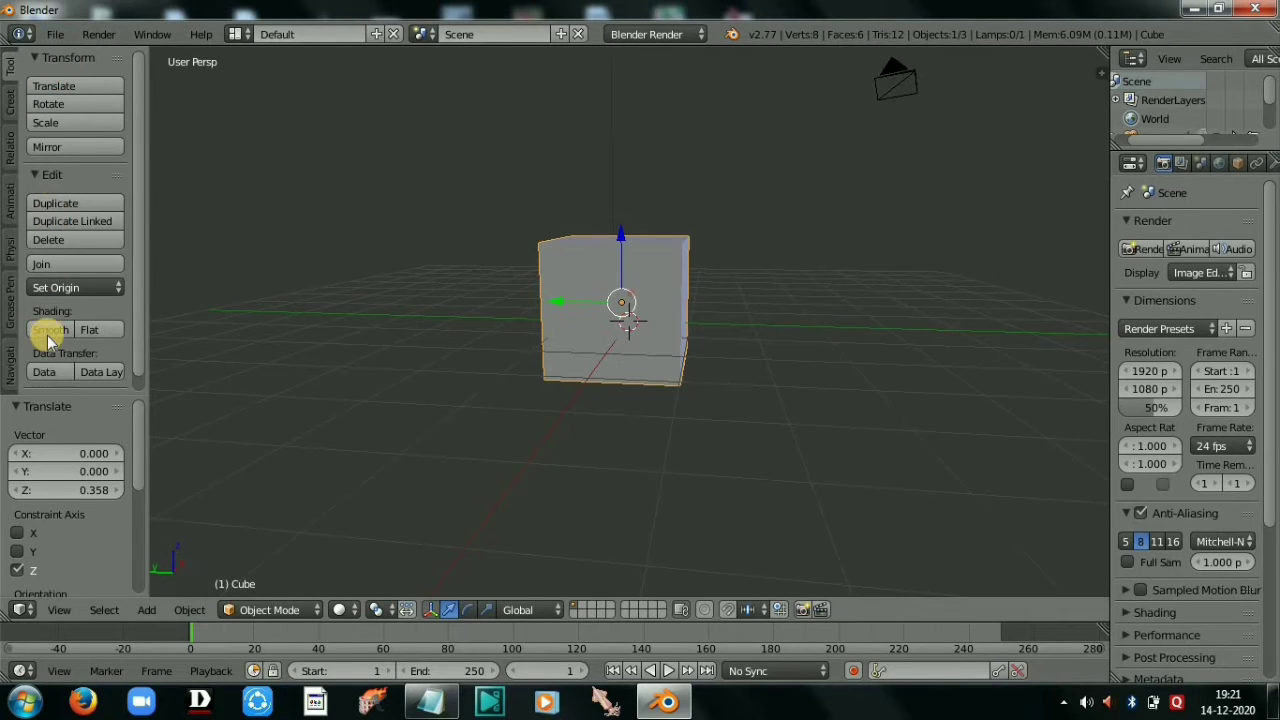
Step: Review the topics Scale, Duplicate, Join and Set Origin in the Notepad list, and return to Blender
click(435, 703)
click(77, 77)
shift+click(170, 228)
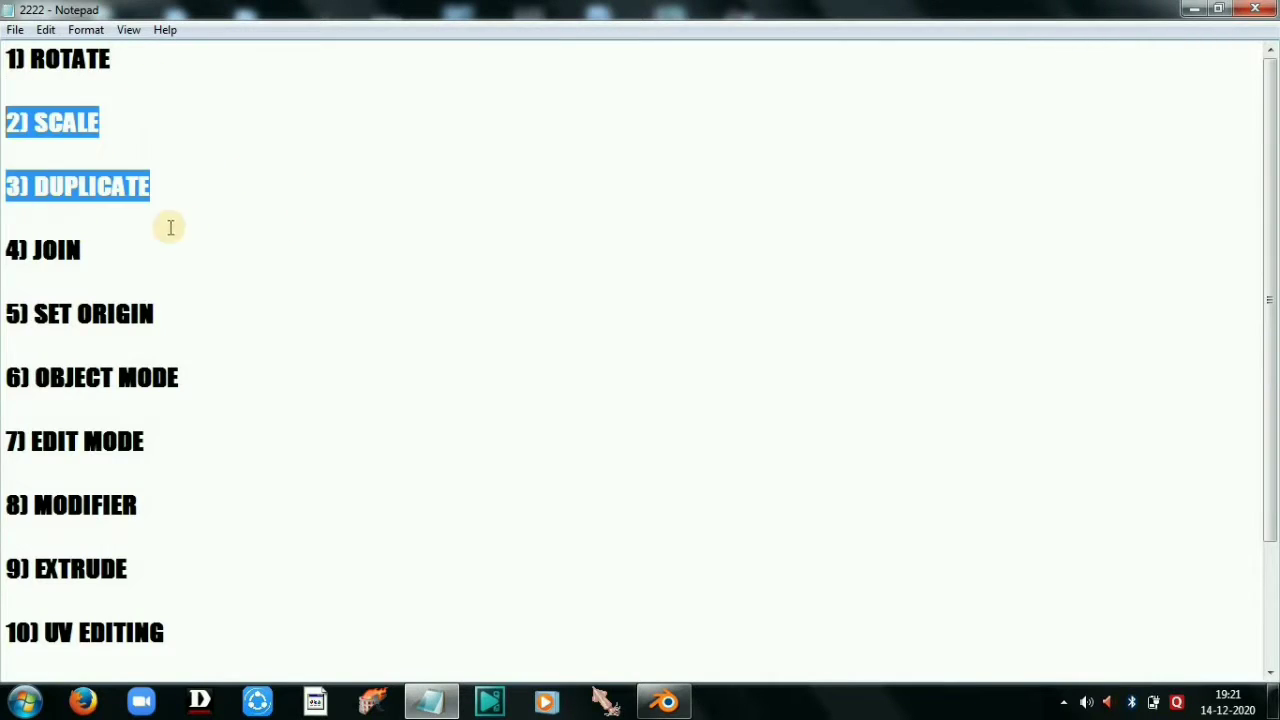
drag(82, 250, 29, 250)
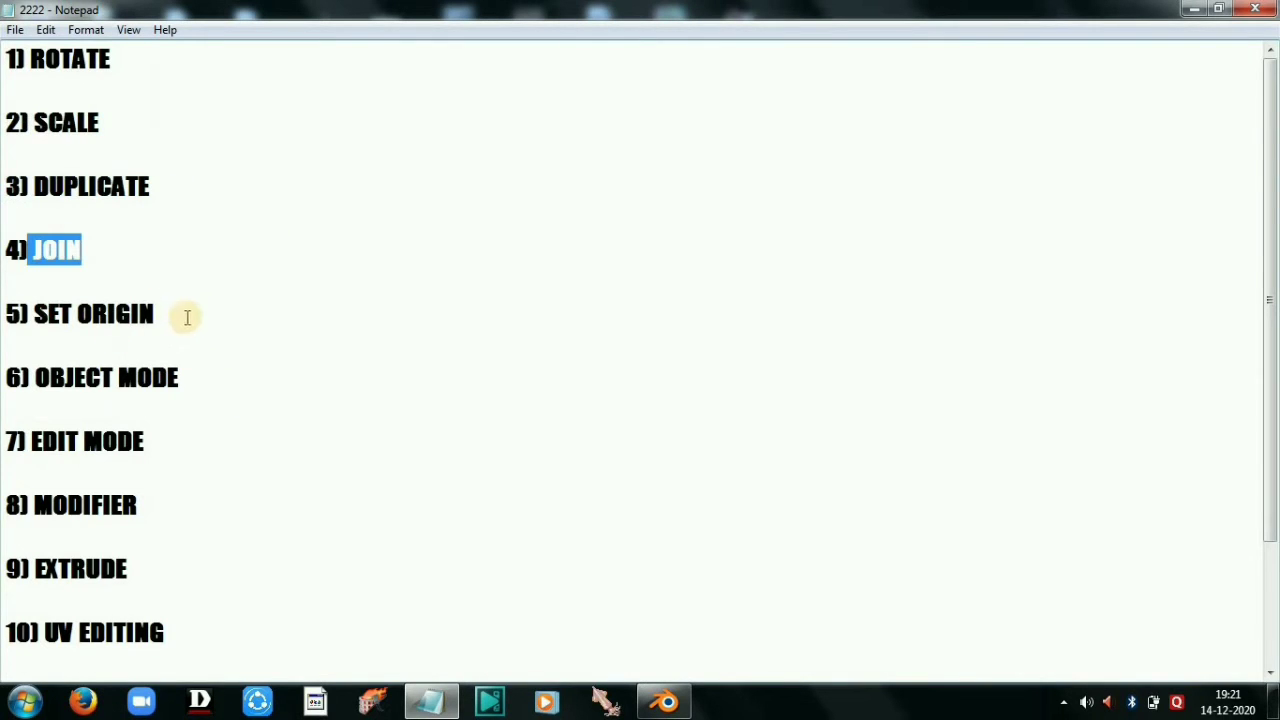
drag(187, 317, 3, 271)
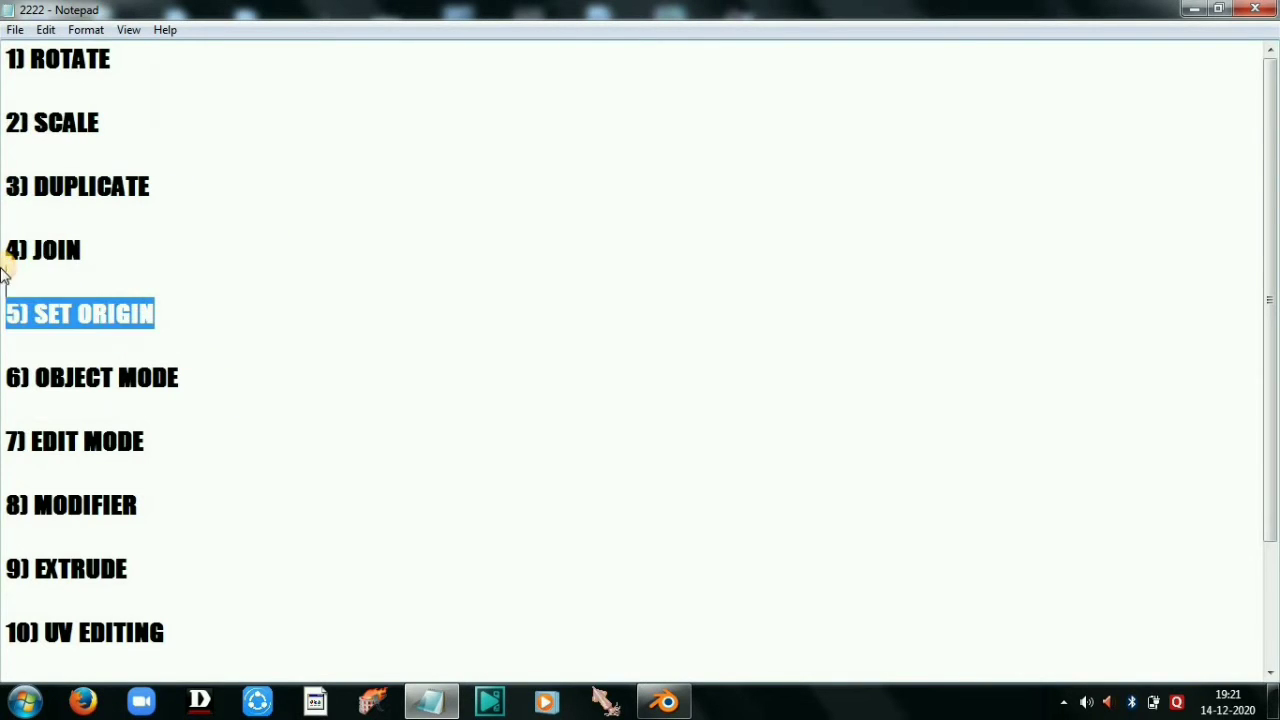
click(1193, 8)
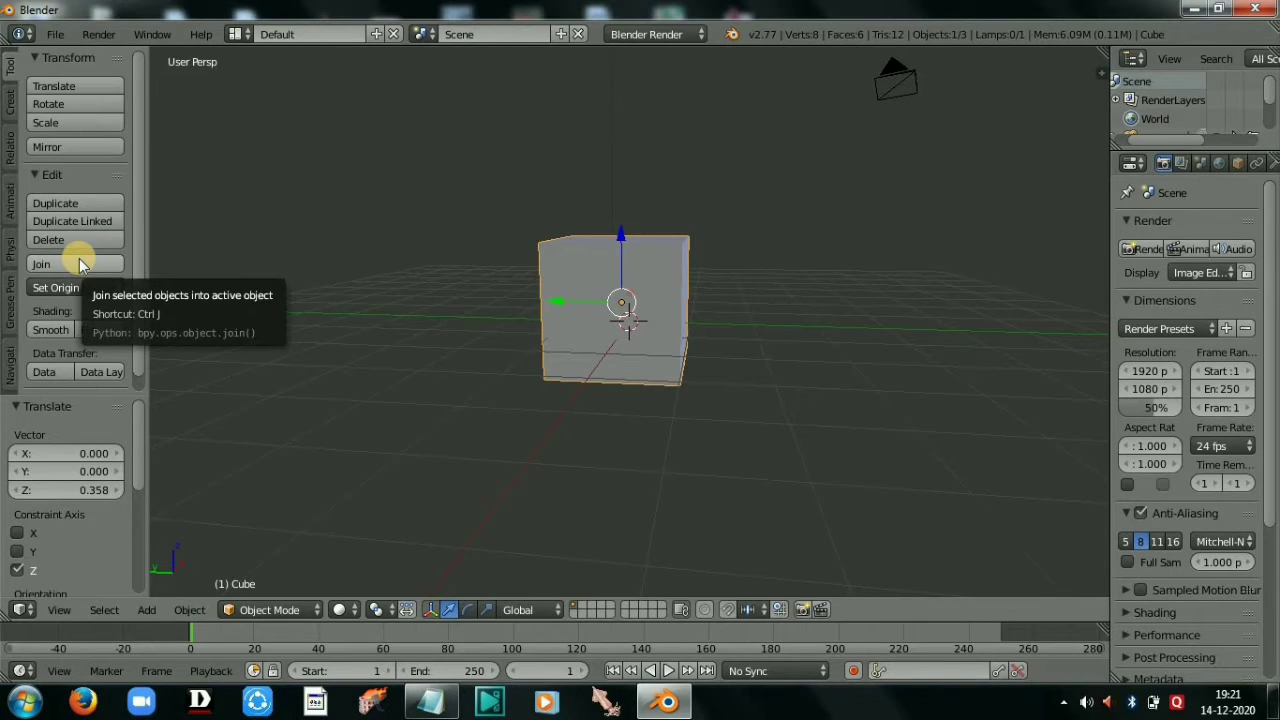
Step: Rotate the cube freely by about -81°, and from another viewpoint by about 144°
click(65, 102)
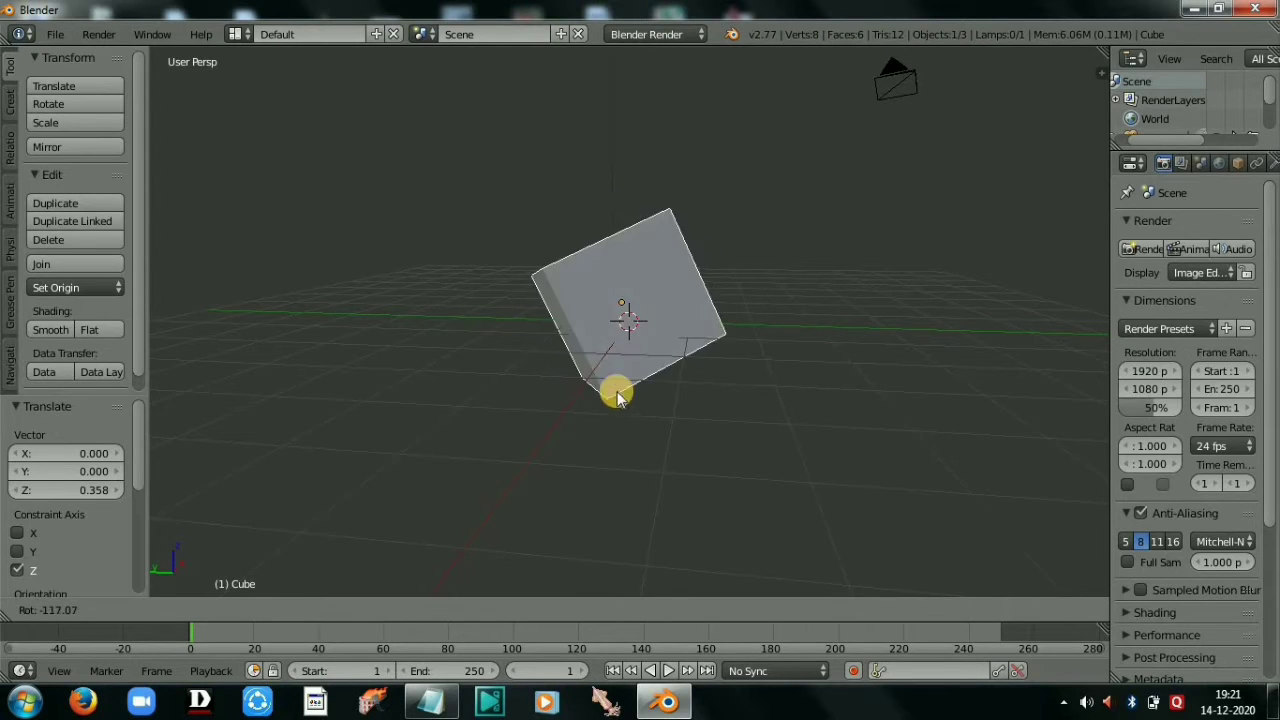
click(617, 400)
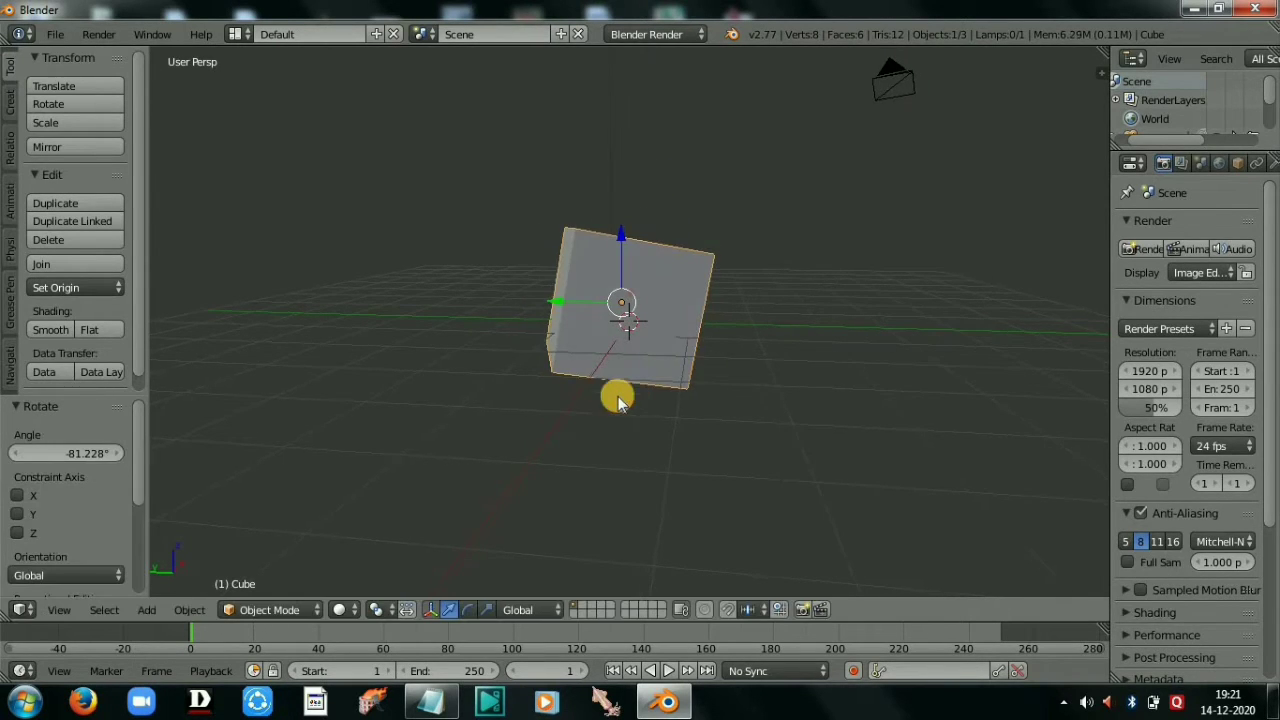
middle_drag(735, 447, 706, 506)
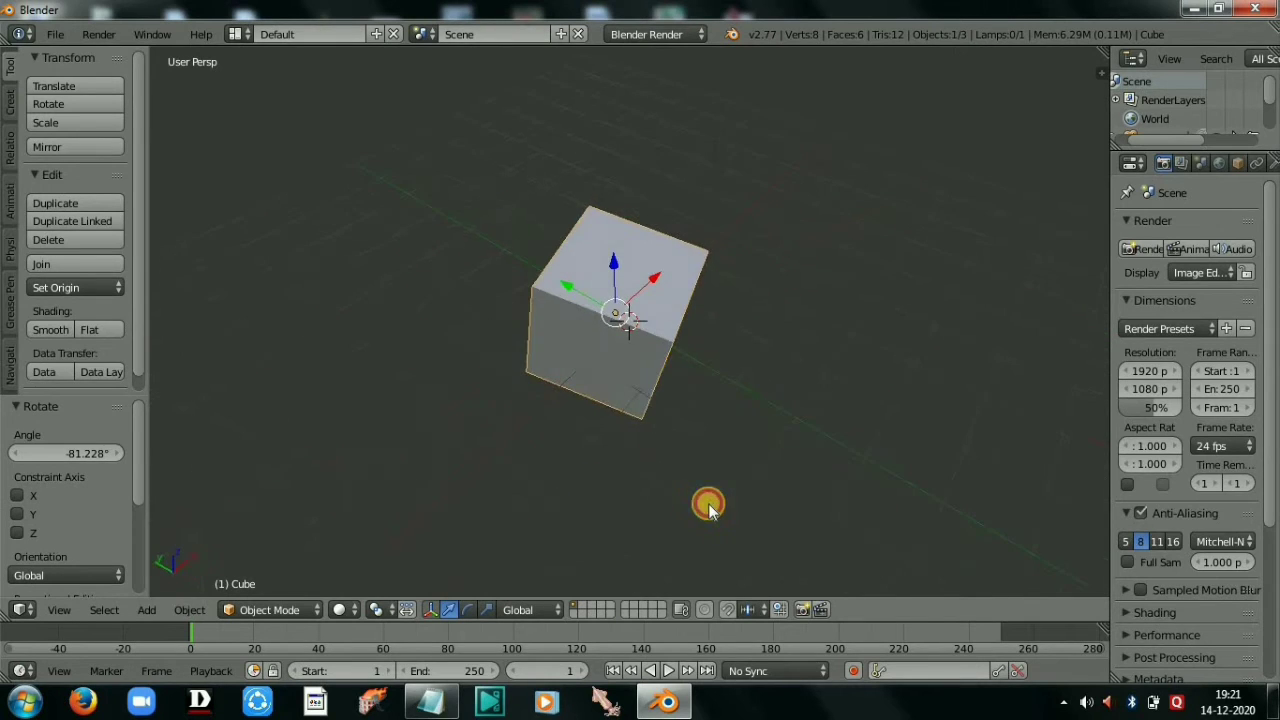
middle_drag(611, 282, 362, 290)
click(105, 105)
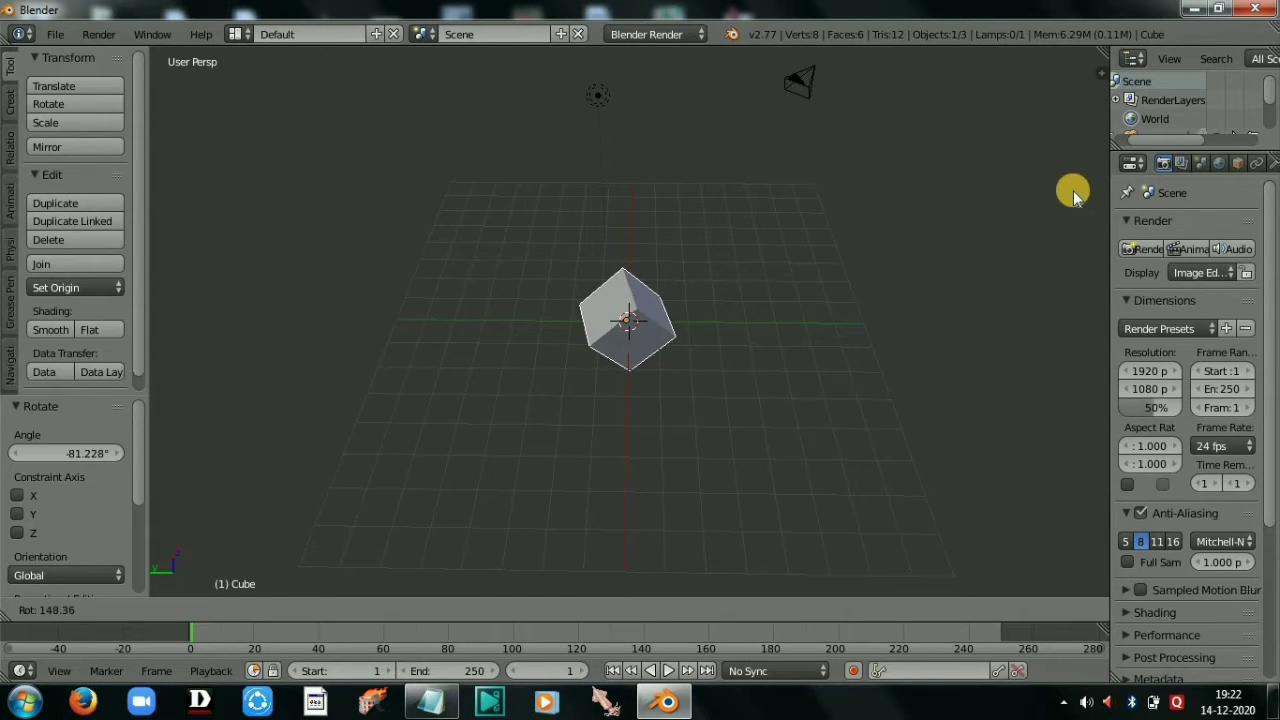
click(1103, 74)
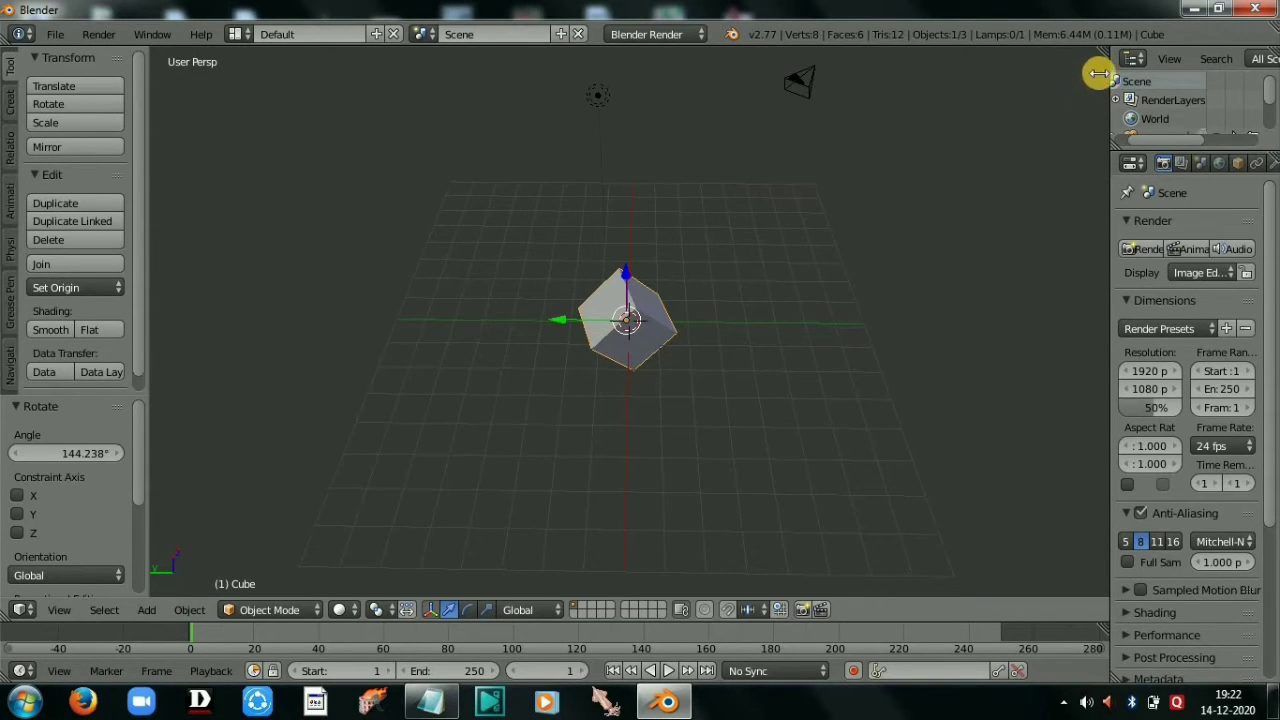
Step: Reveal the cube's transform properties, set its rotation to about X -68.6°, Y 154.6°, Z -124.5°, and hide the properties again
click(1091, 74)
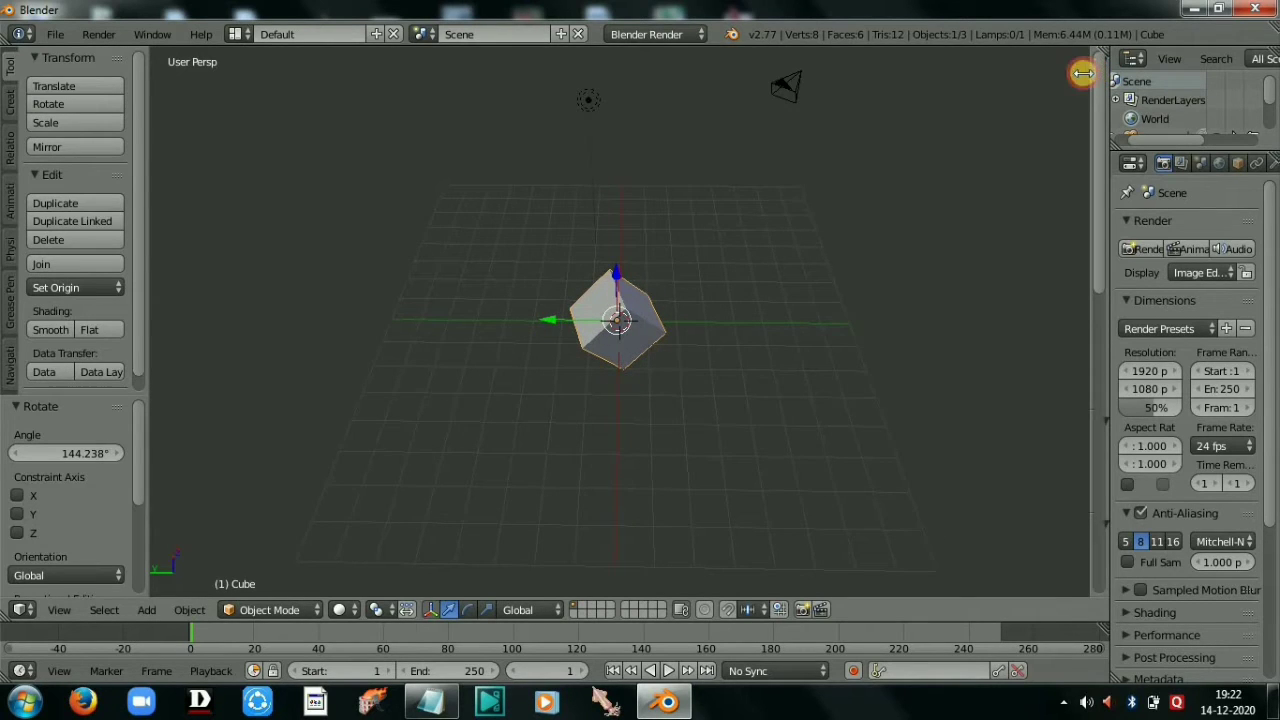
drag(1083, 74, 913, 116)
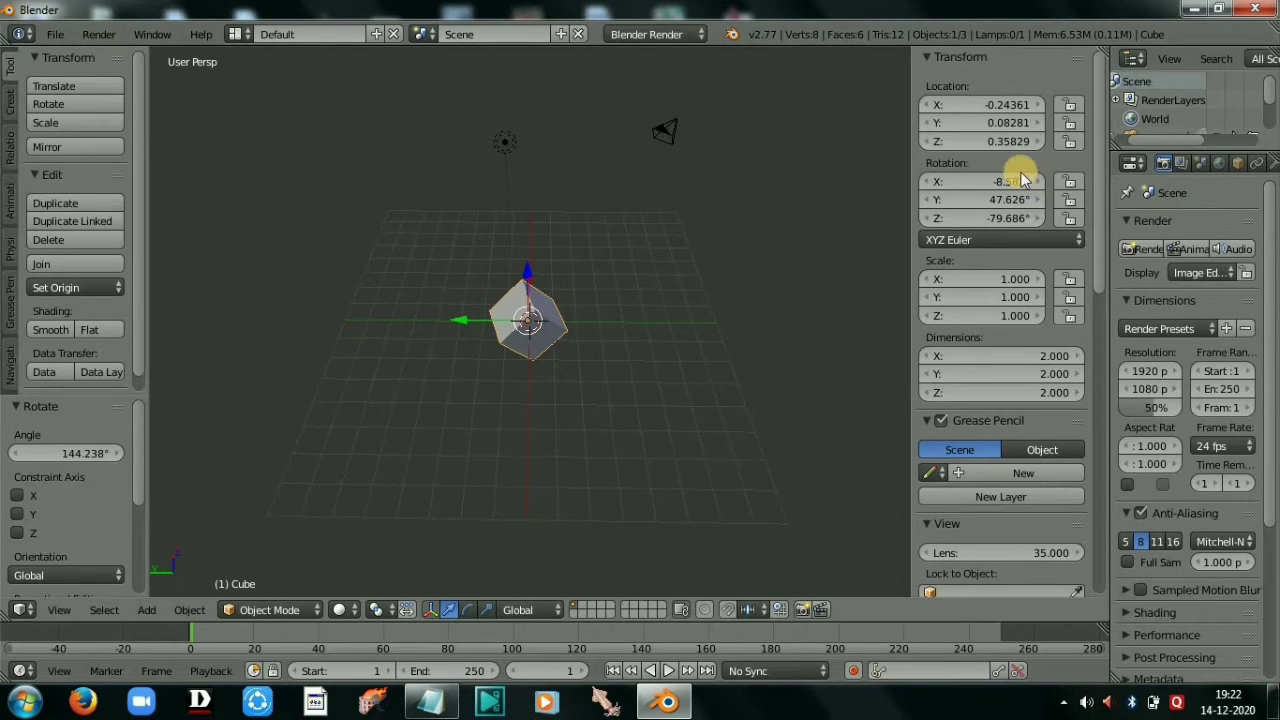
drag(1036, 185, 1274, 205)
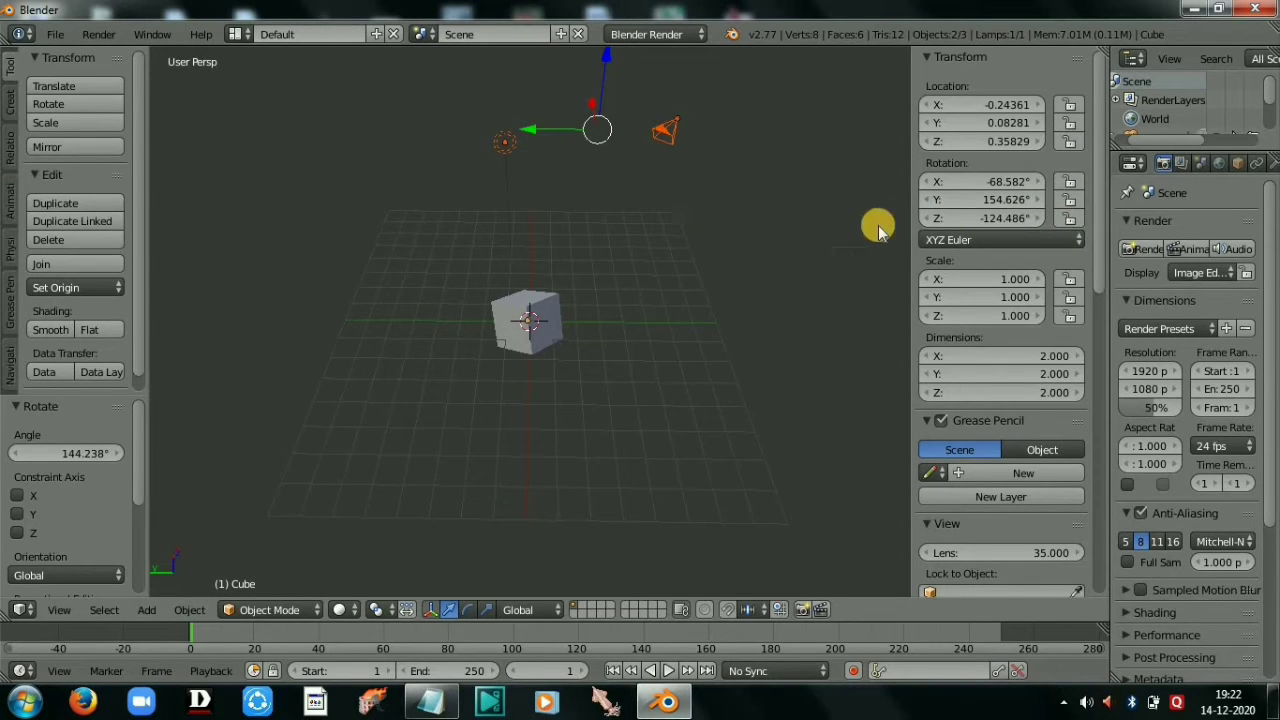
drag(924, 68, 1202, 80)
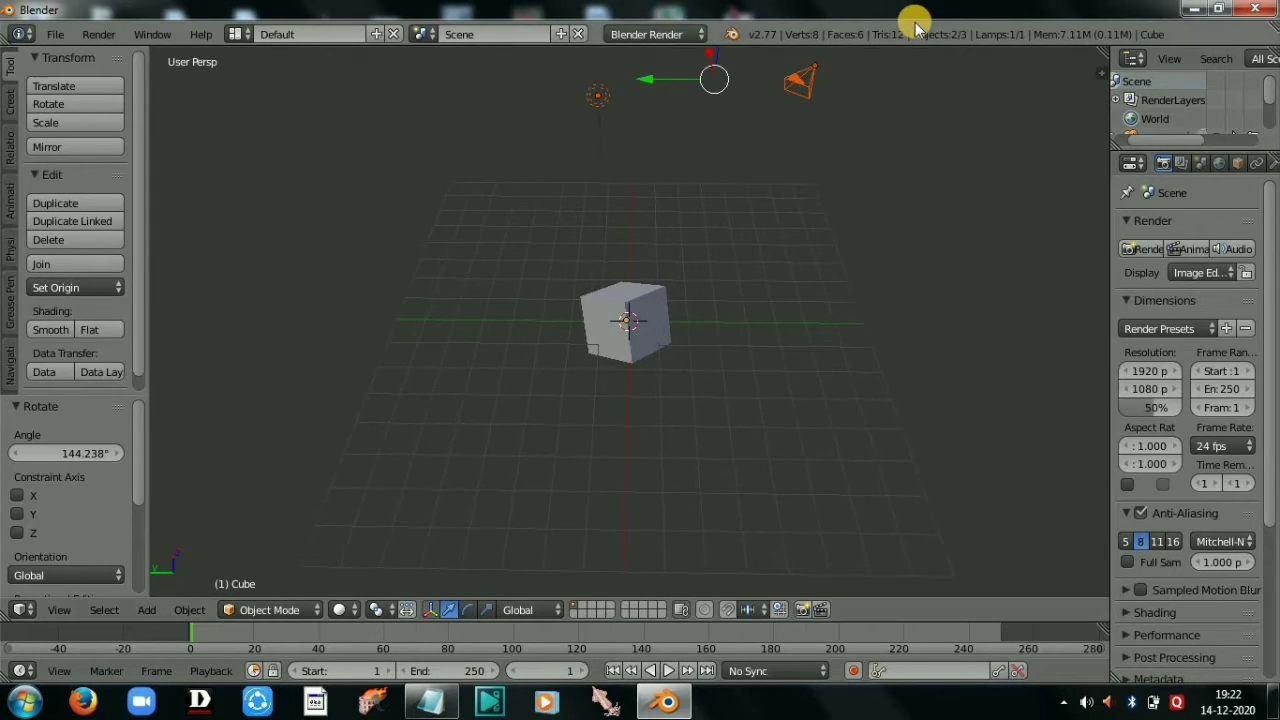
Step: Scale the selected camera and lamp together by a factor of about 0.456
click(56, 122)
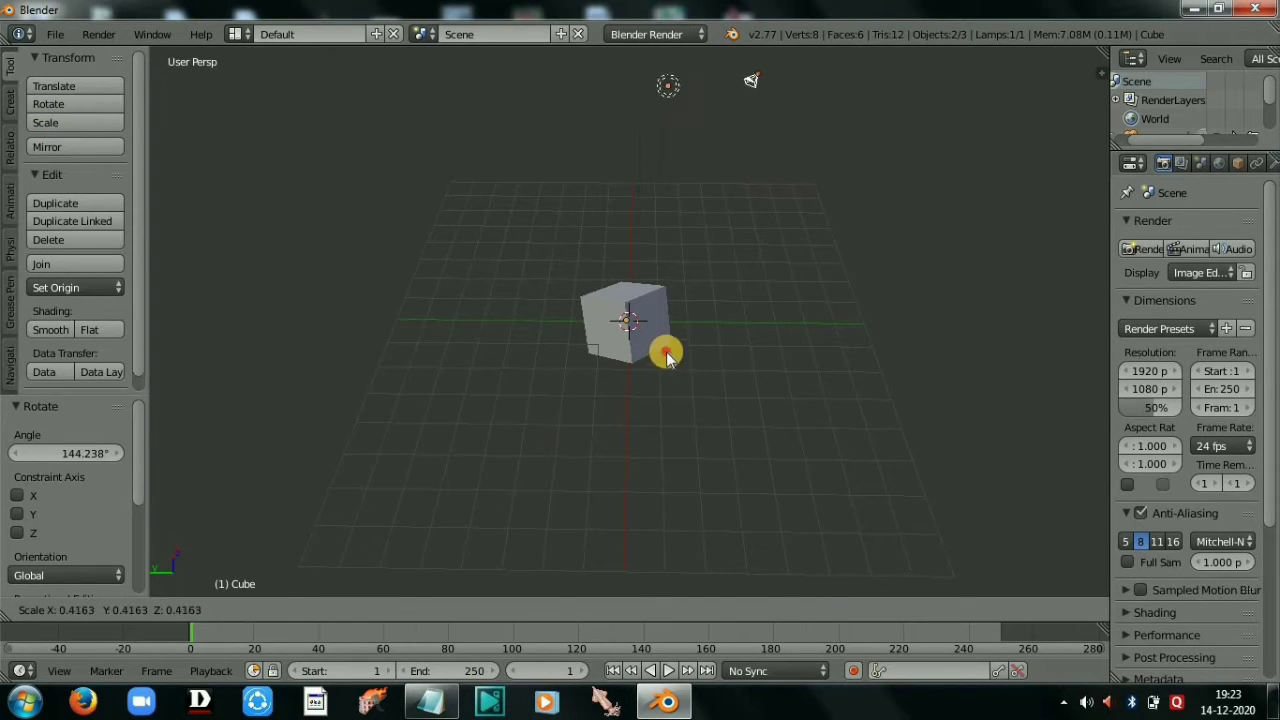
click(620, 330)
Step: Select the cube and scale it uniformly by a factor of about 11.6, followed by about -0.09
right_click(610, 325)
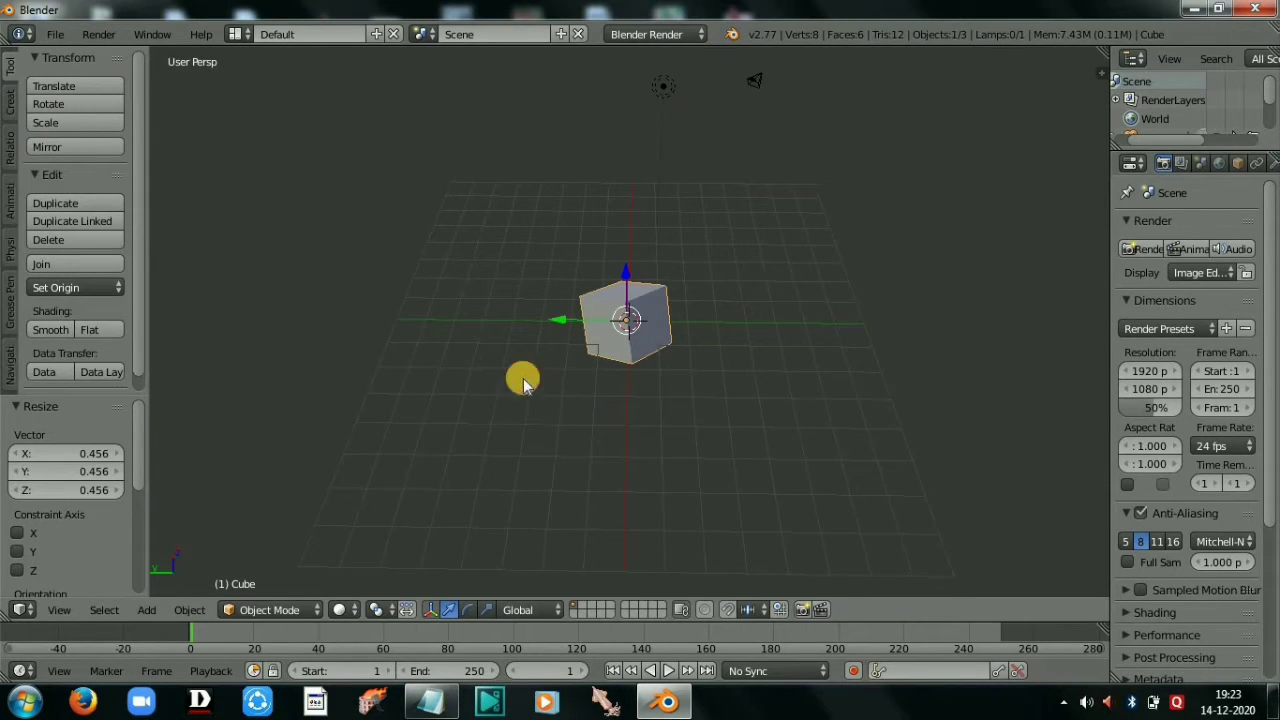
click(72, 122)
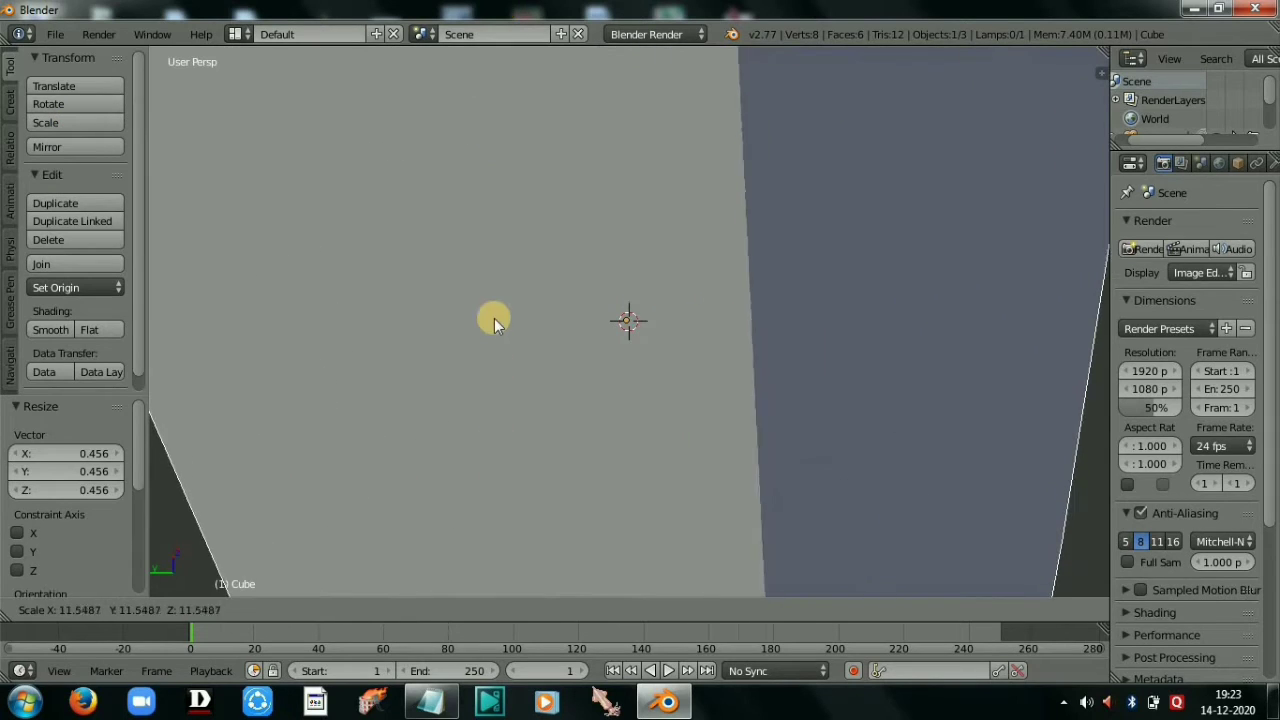
click(494, 318)
middle_drag(606, 164, 557, 349)
click(62, 119)
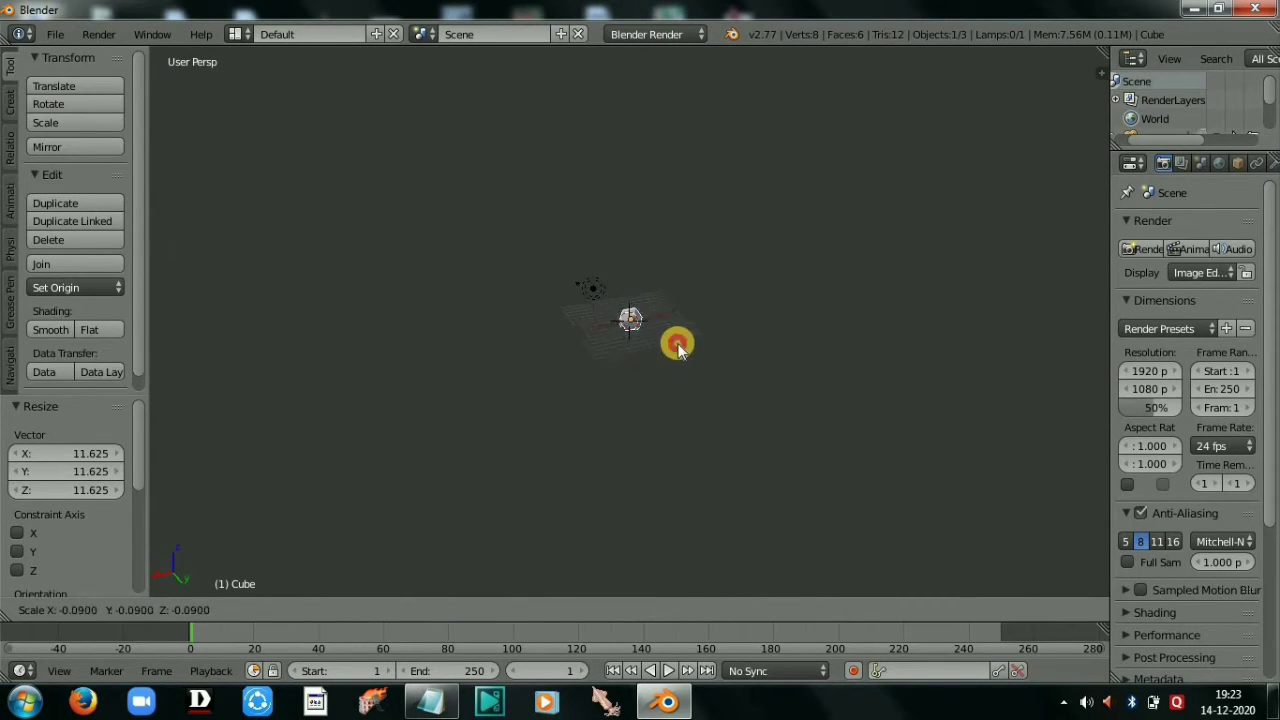
click(668, 322)
Step: Examine the rescaled cube from various angles and distances, including from very far away
scroll(665, 311, up, 2)
scroll(700, 330, down, 5)
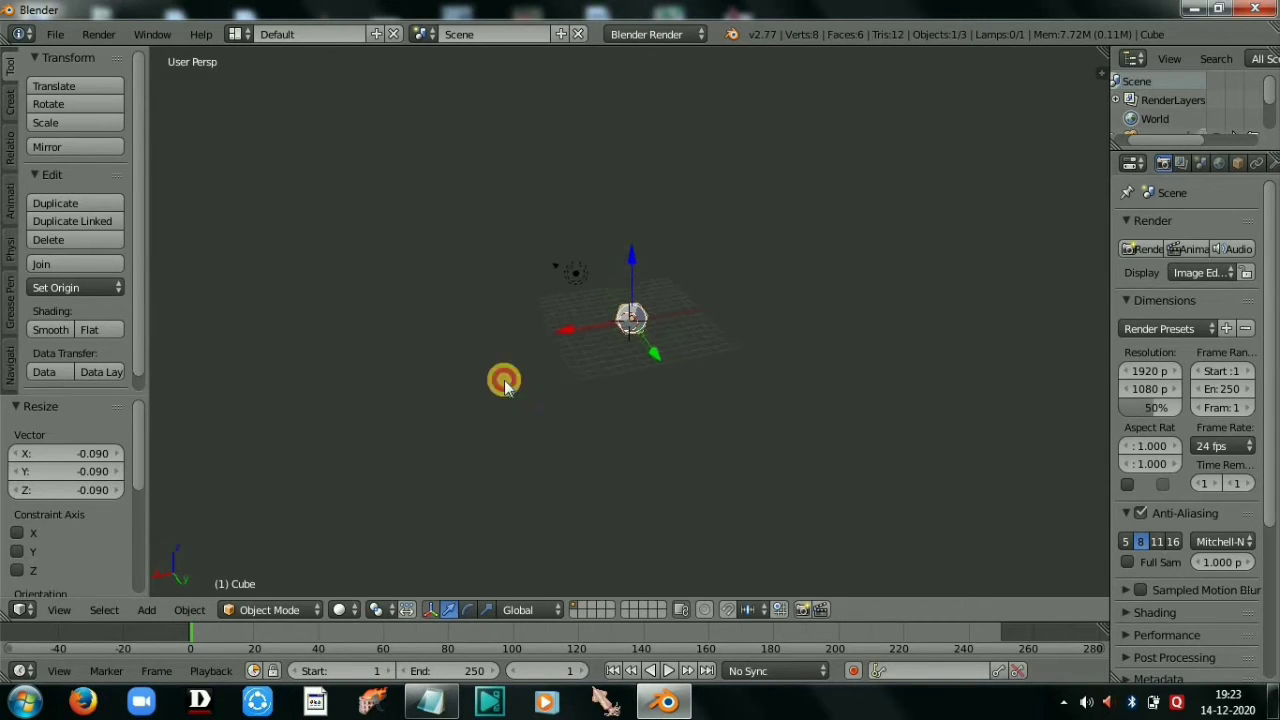
middle_drag(503, 380, 520, 352)
scroll(520, 352, up, 6)
middle_drag(854, 362, 810, 348)
scroll(808, 345, down, 3)
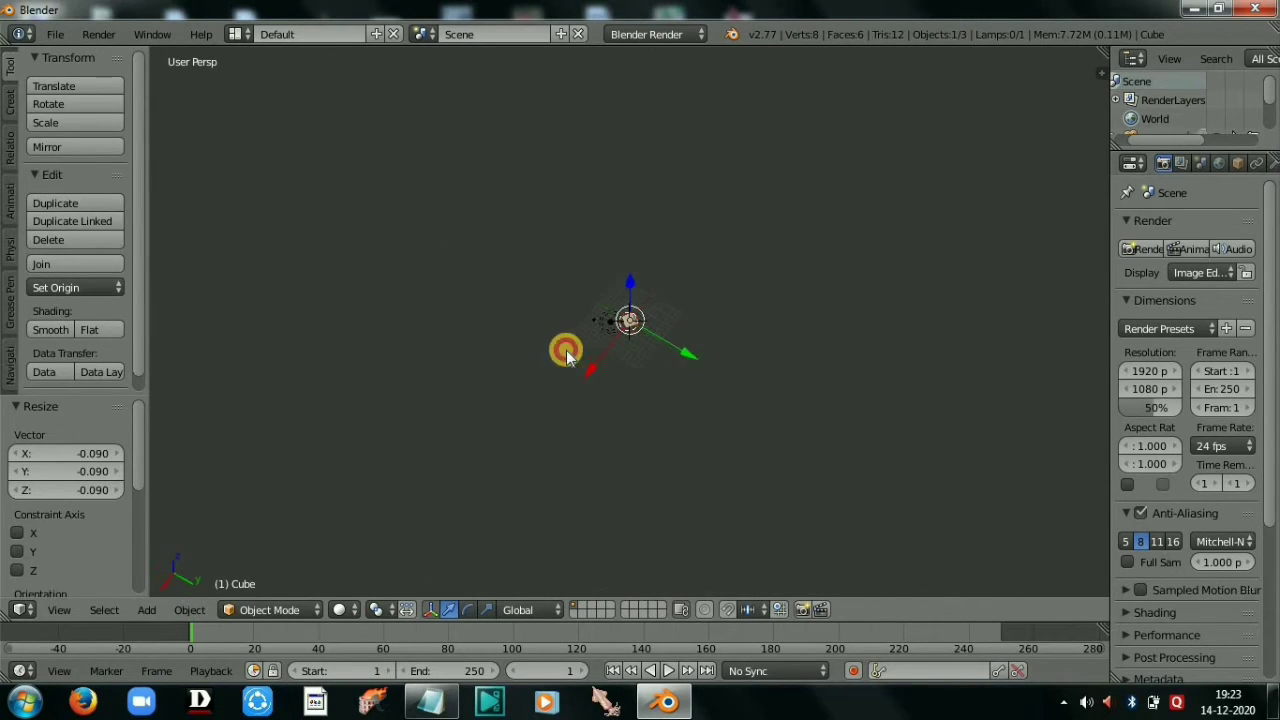
middle_drag(566, 349, 620, 437)
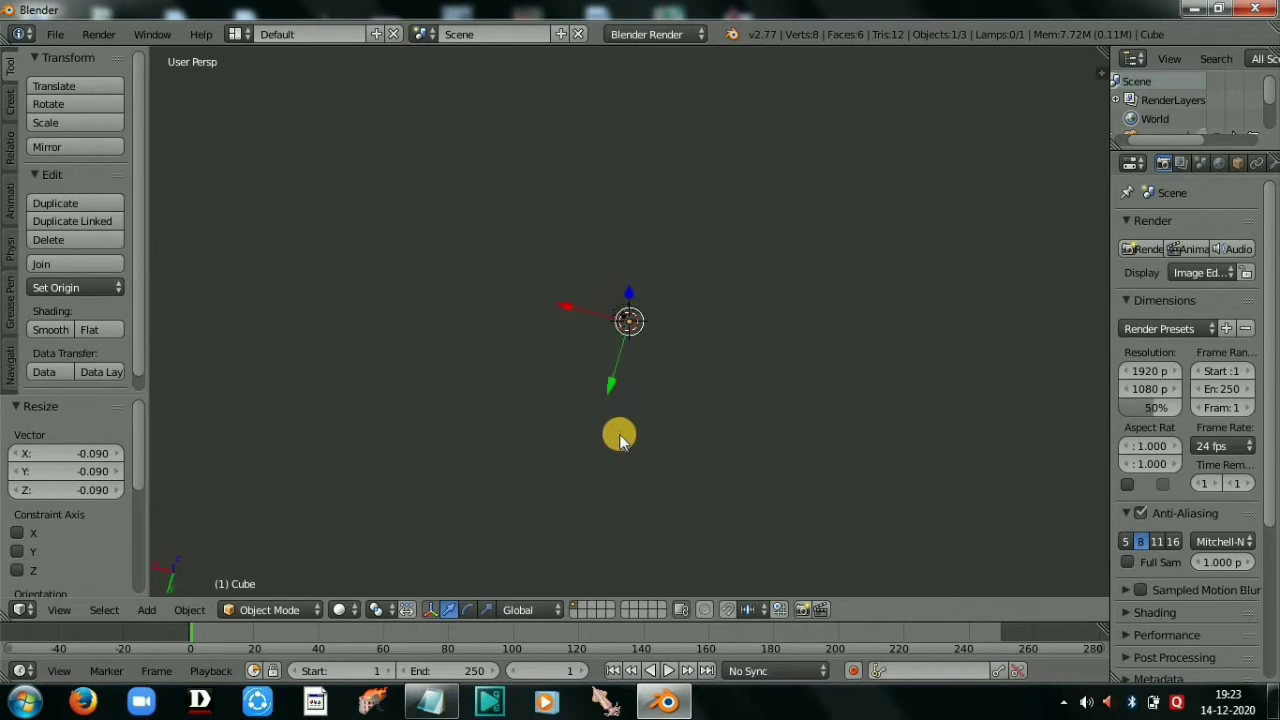
scroll(619, 436, up, 6)
scroll(648, 446, down, 8)
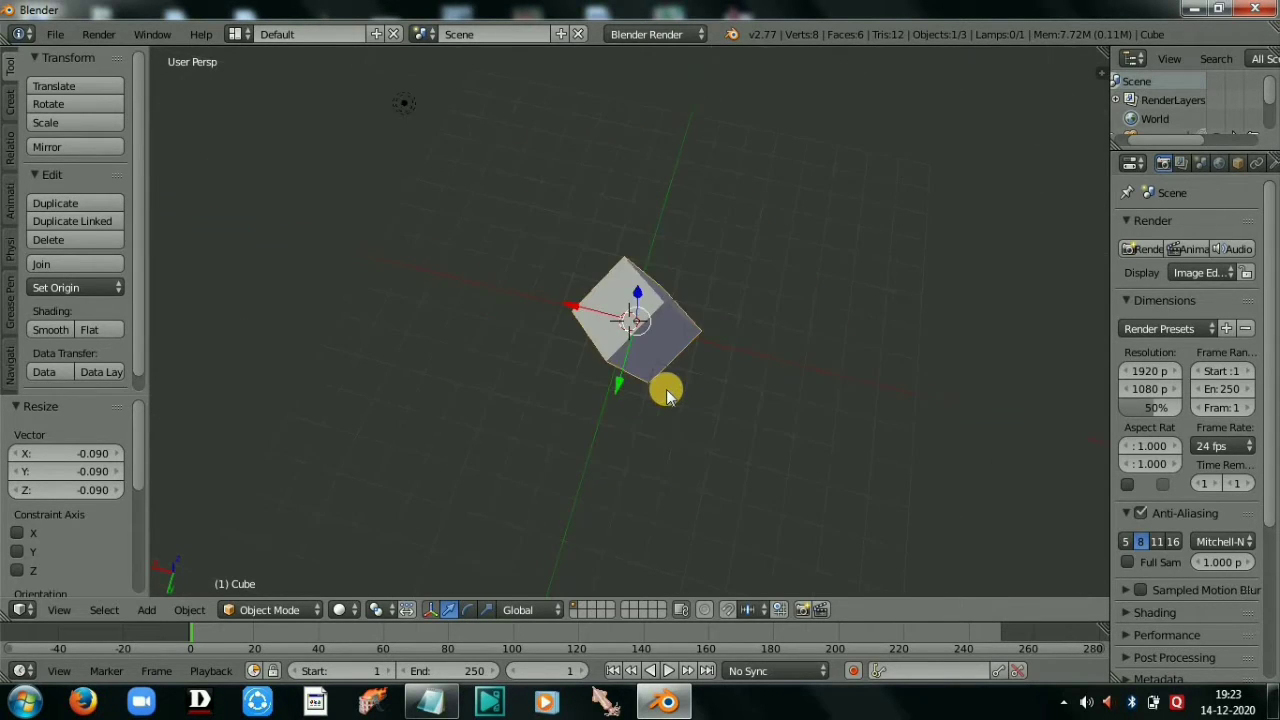
middle_drag(685, 325, 646, 407)
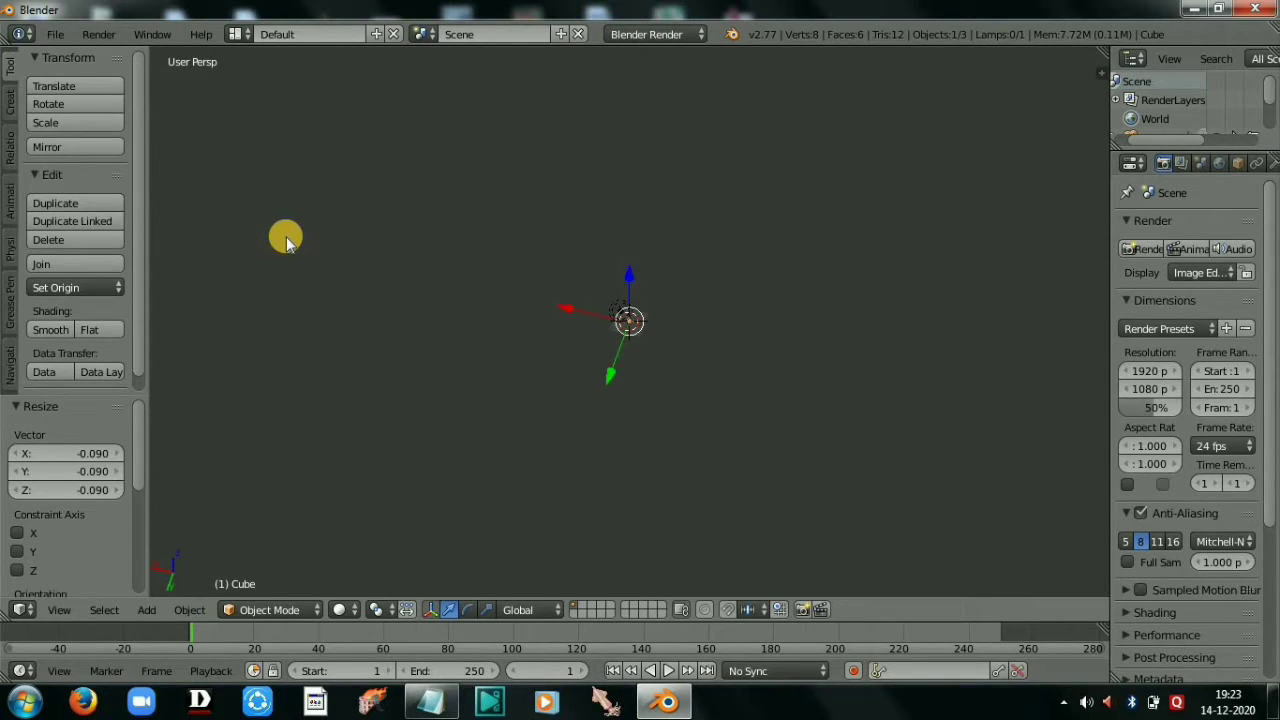
Step: Frame the selected cube in the viewport, and frame it again from the opposite side after moving far away
key(KP_Decimal)
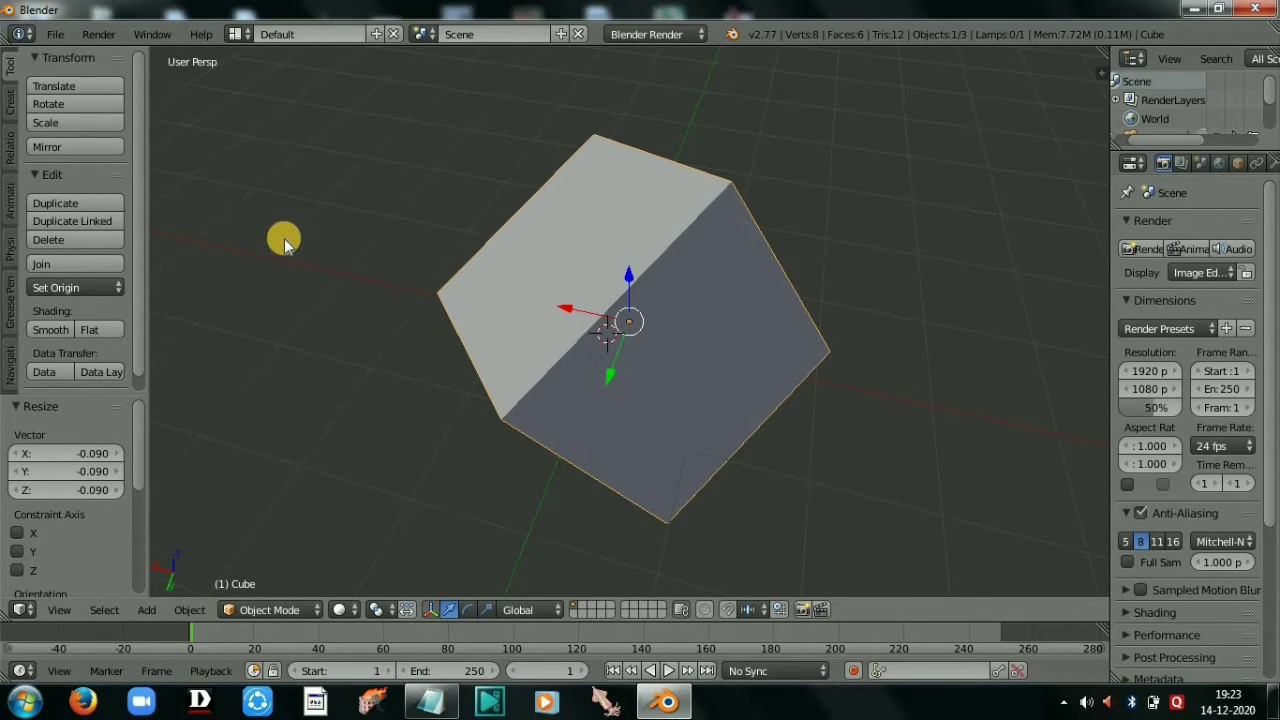
scroll(795, 300, down, 6)
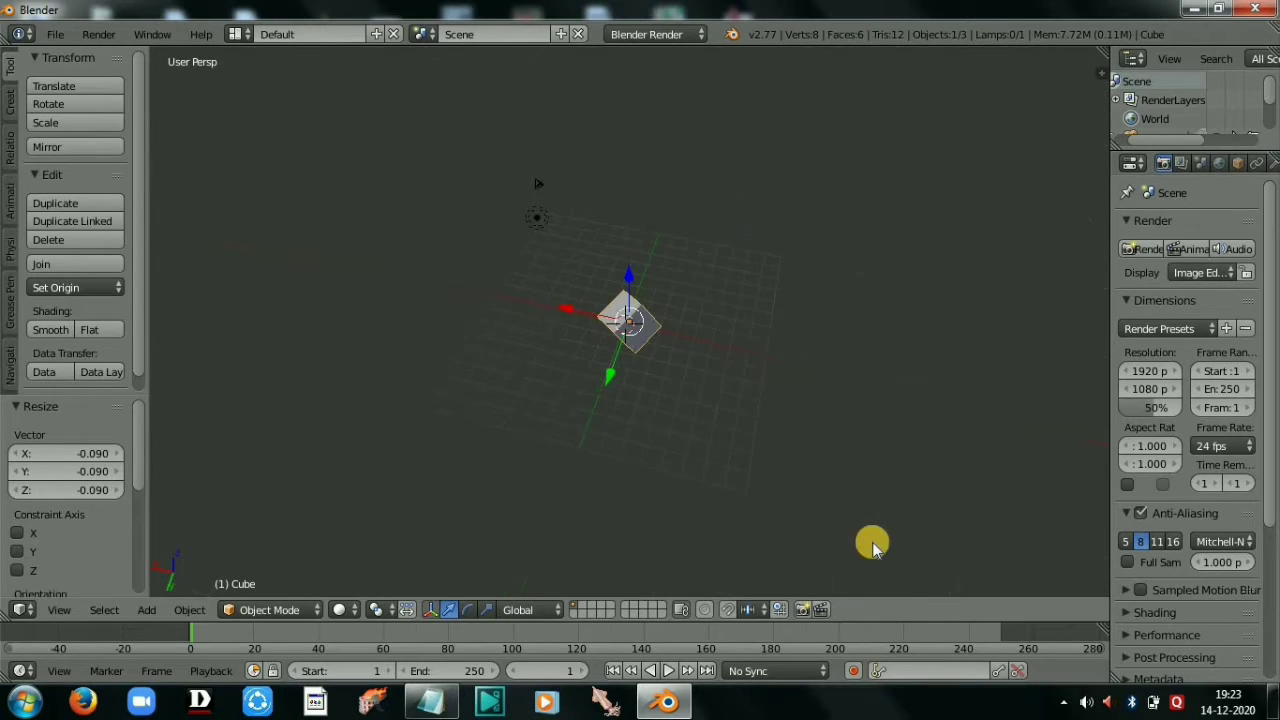
key(KP_9)
scroll(566, 311, down, 15)
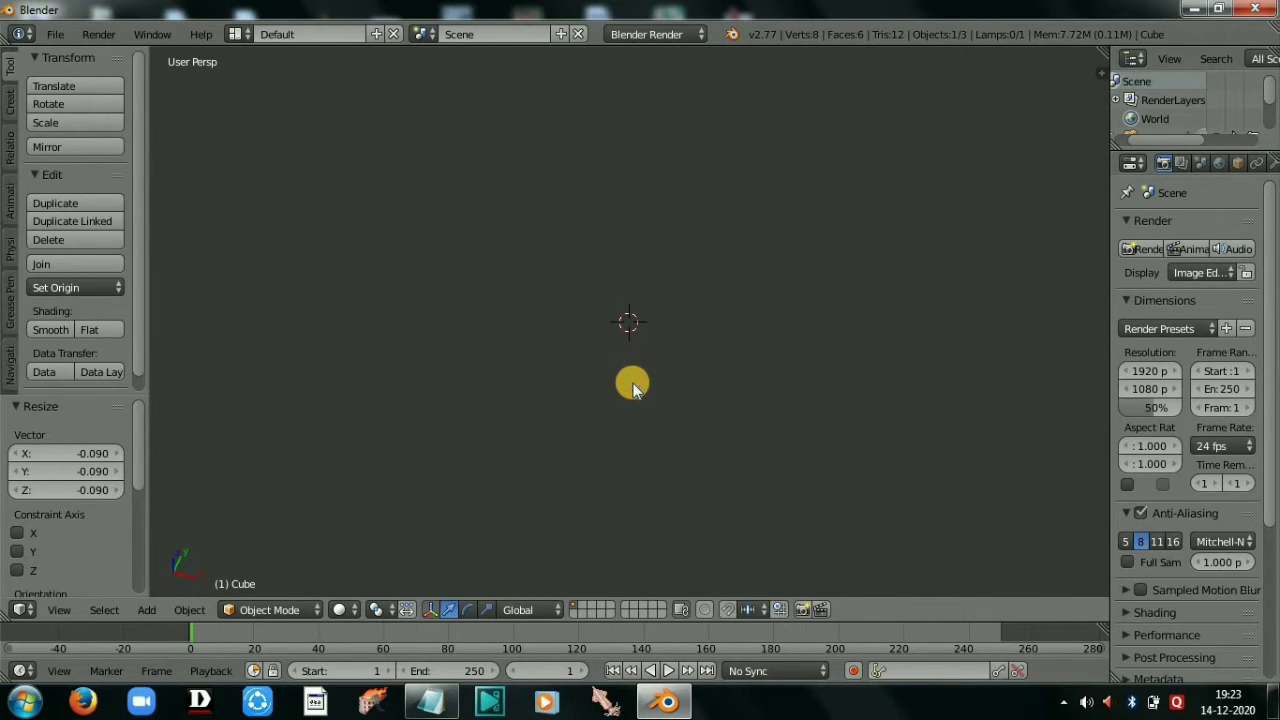
key(KP_Decimal)
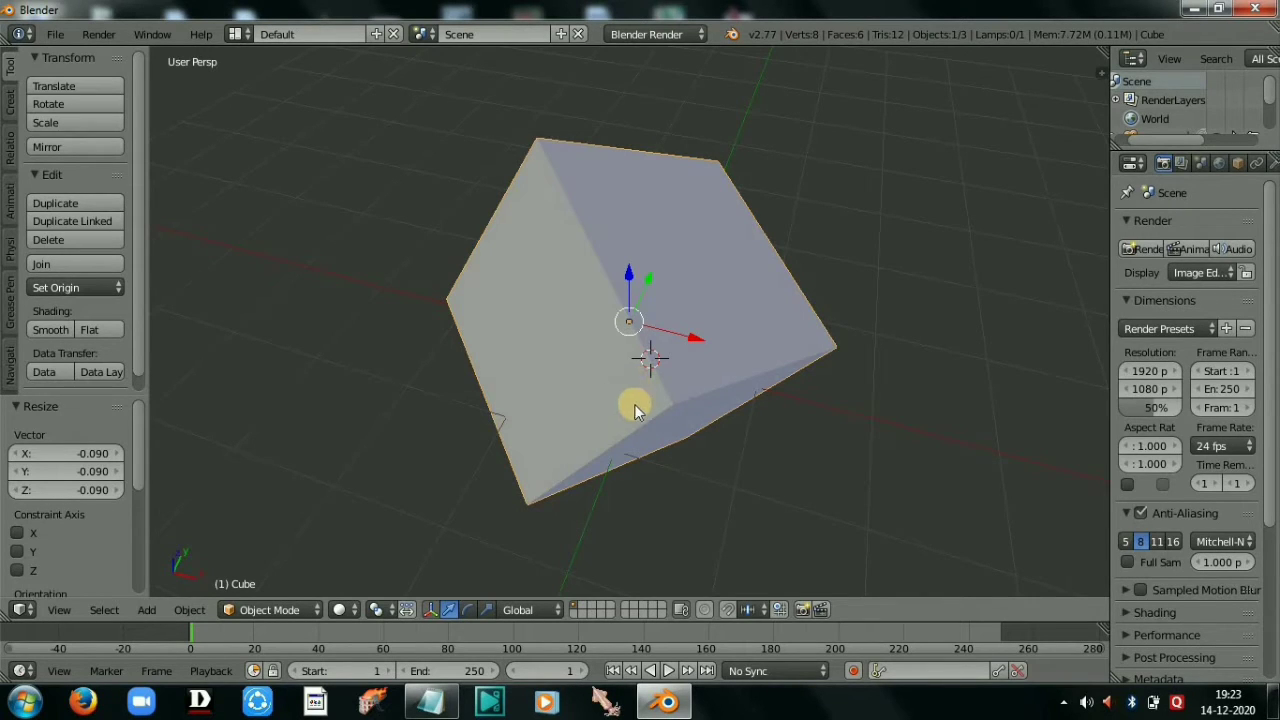
Step: Duplicate the cube with an offset of about 0.245, 3.950, -0.115, and delete the copy
middle_drag(720, 371, 652, 388)
scroll(728, 374, down, 6)
scroll(699, 372, down, 7)
scroll(553, 361, up, 6)
scroll(693, 346, up, 7)
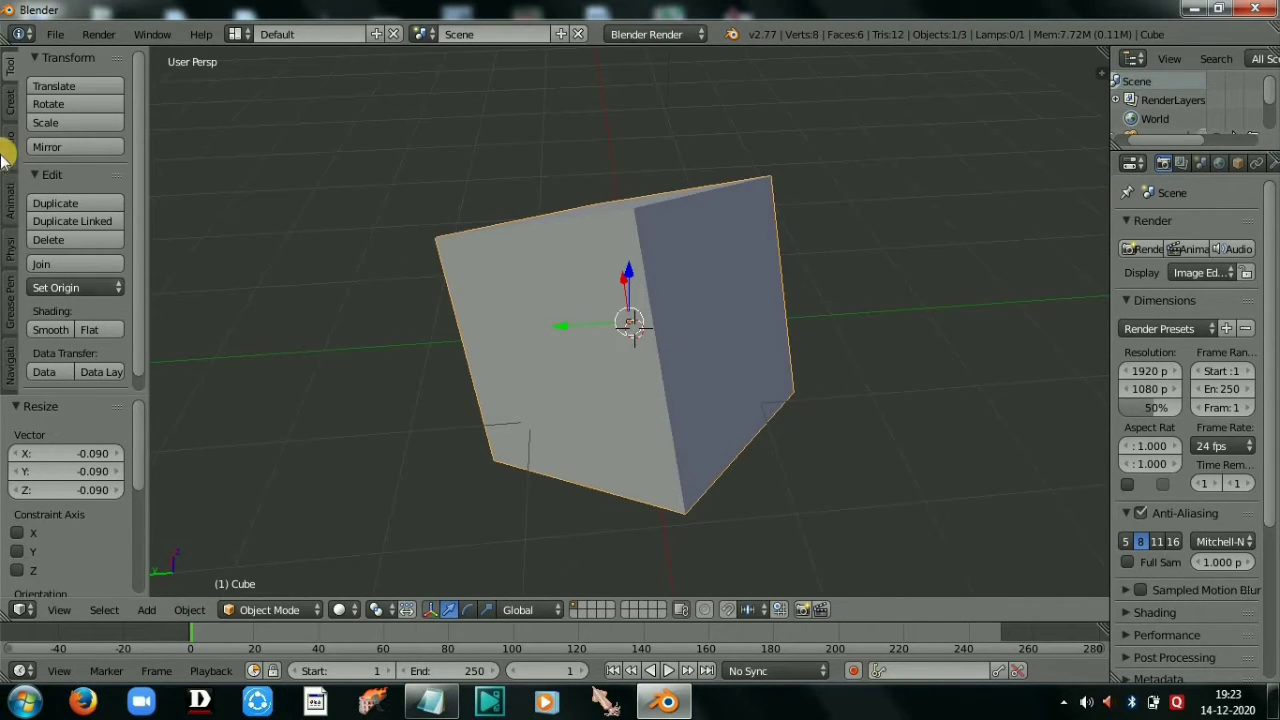
scroll(514, 491, down, 7)
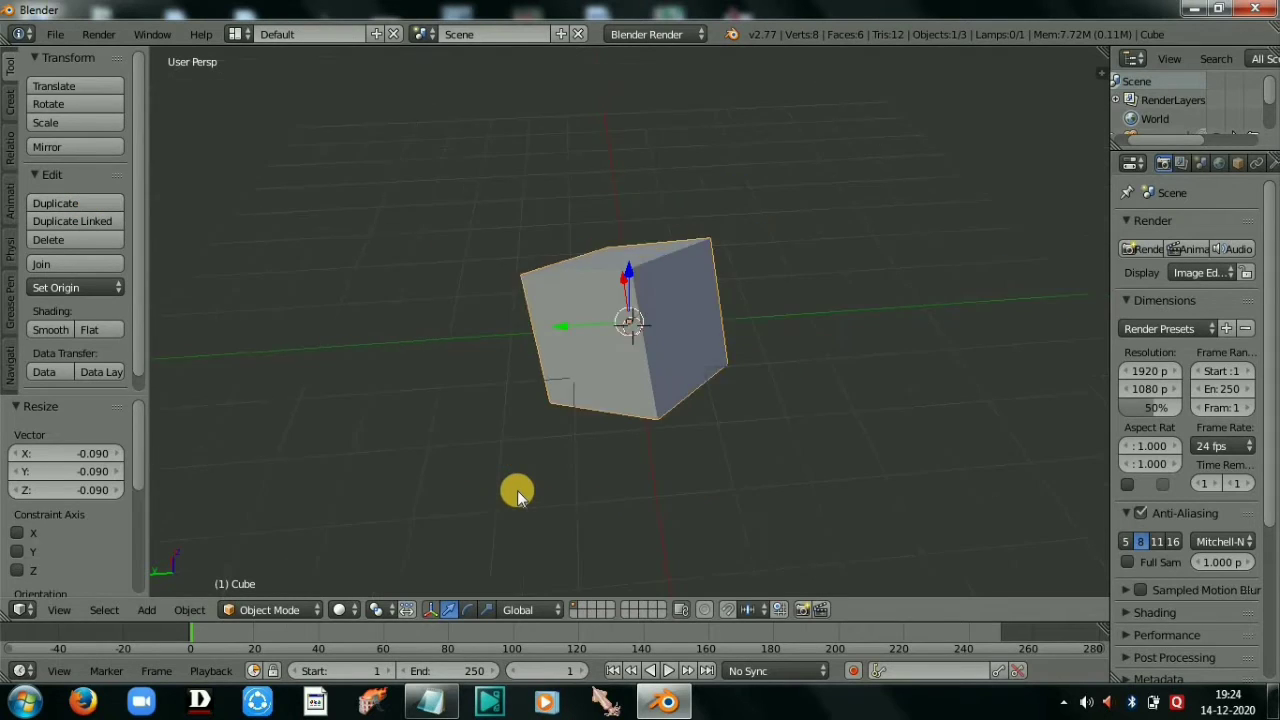
scroll(517, 491, up, 4)
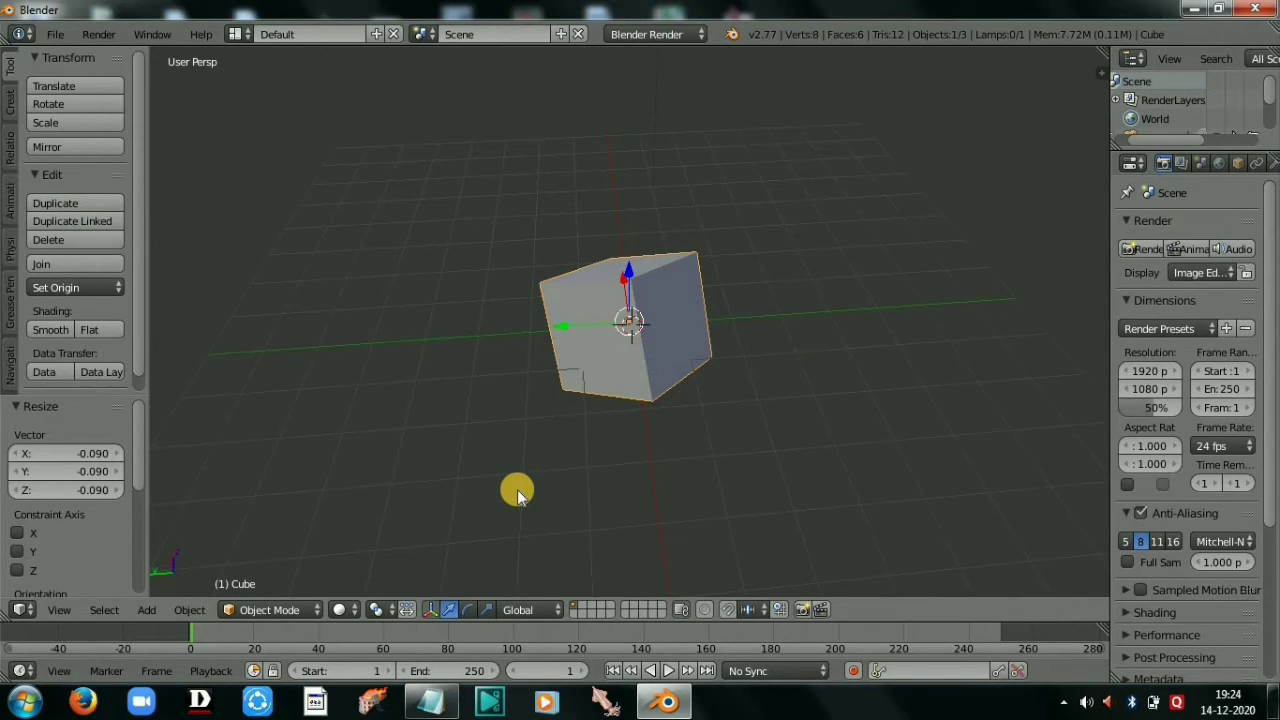
click(95, 204)
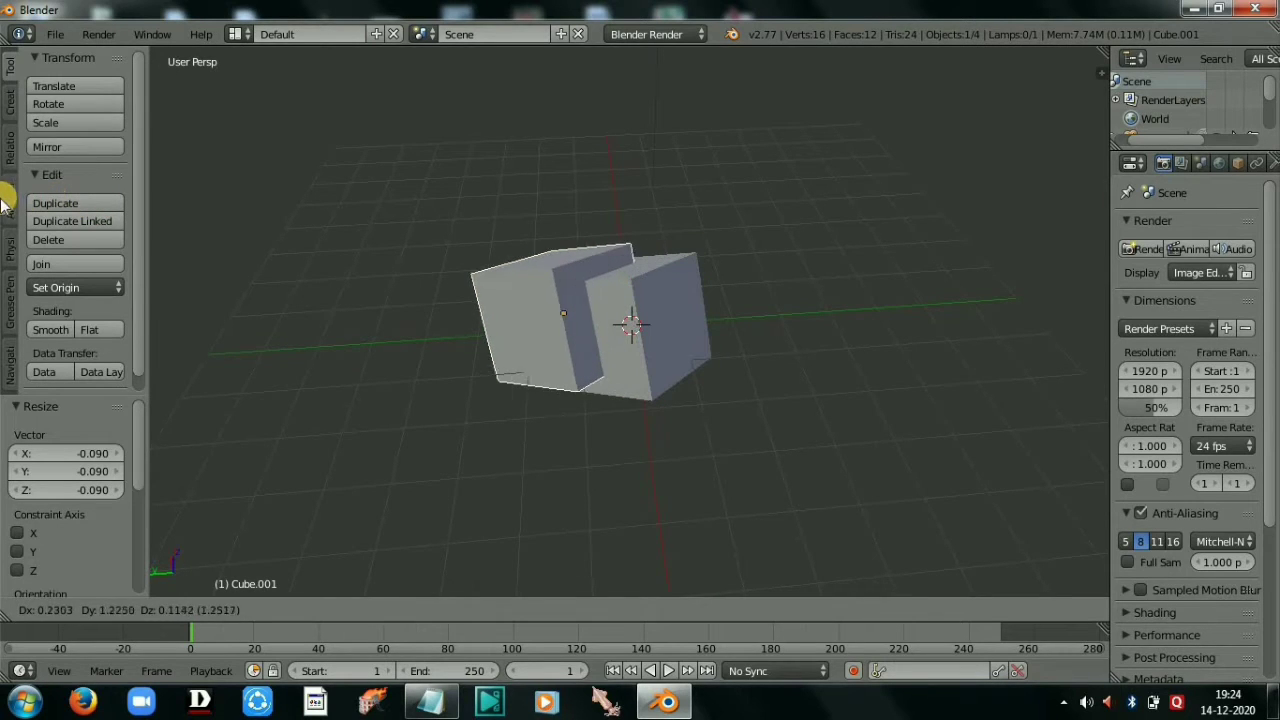
click(990, 216)
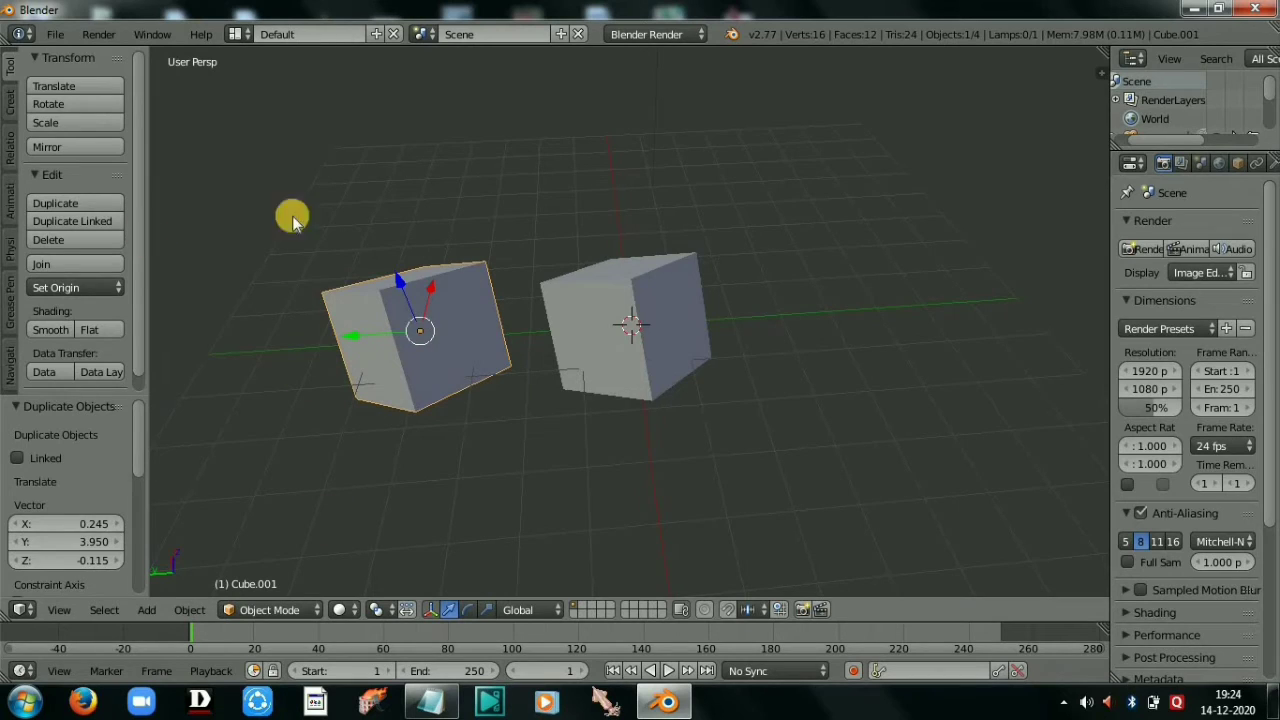
click(73, 241)
click(74, 243)
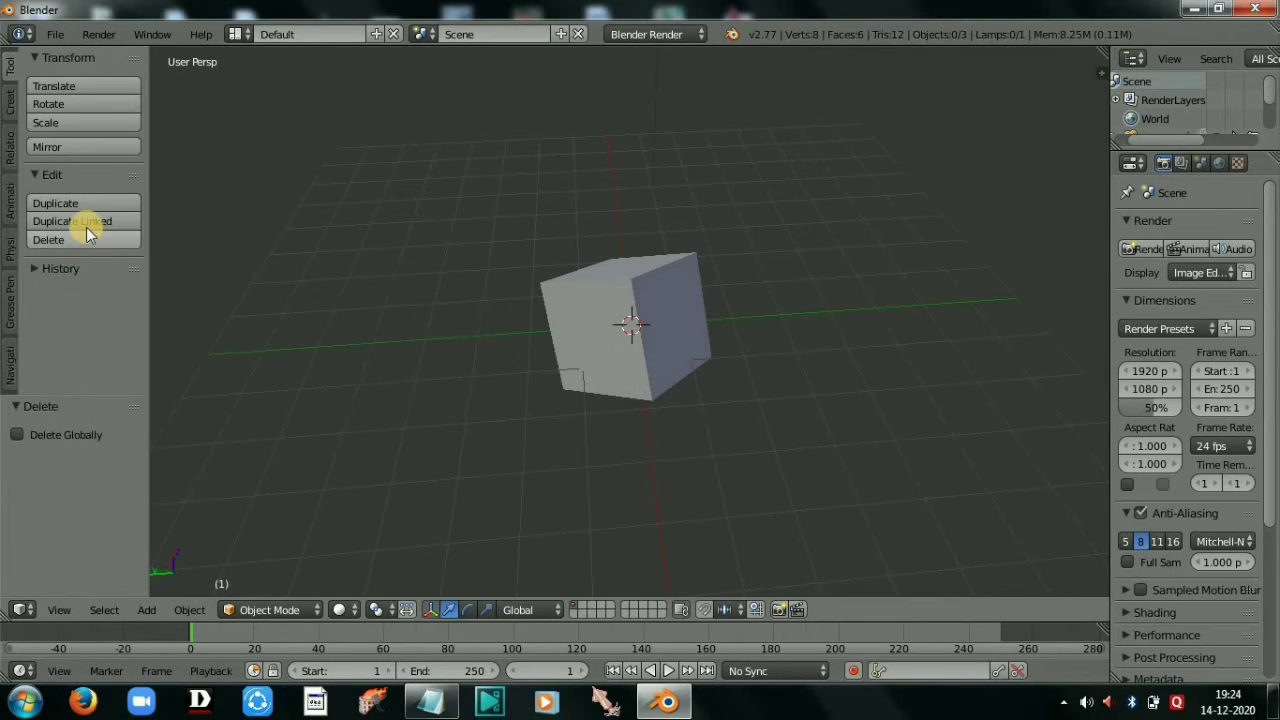
Step: Select the remaining cube and examine it from close up and from far away
right_click(655, 282)
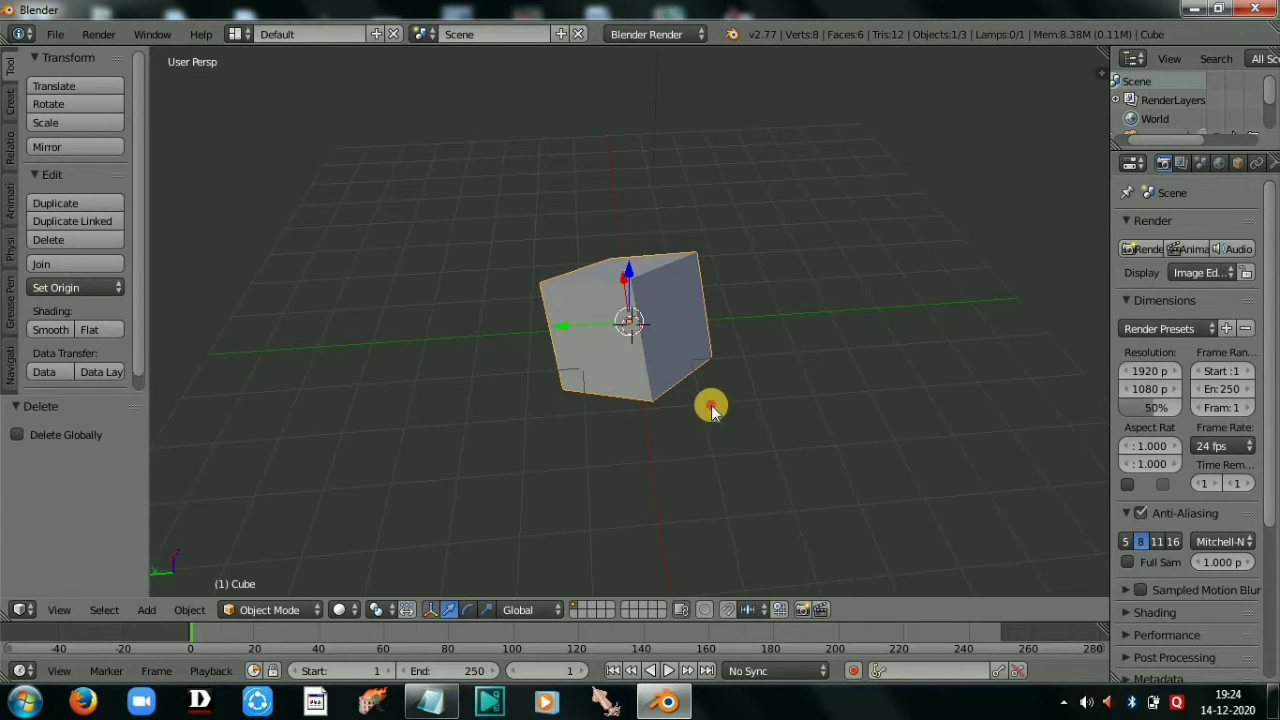
key(s)
click(665, 455)
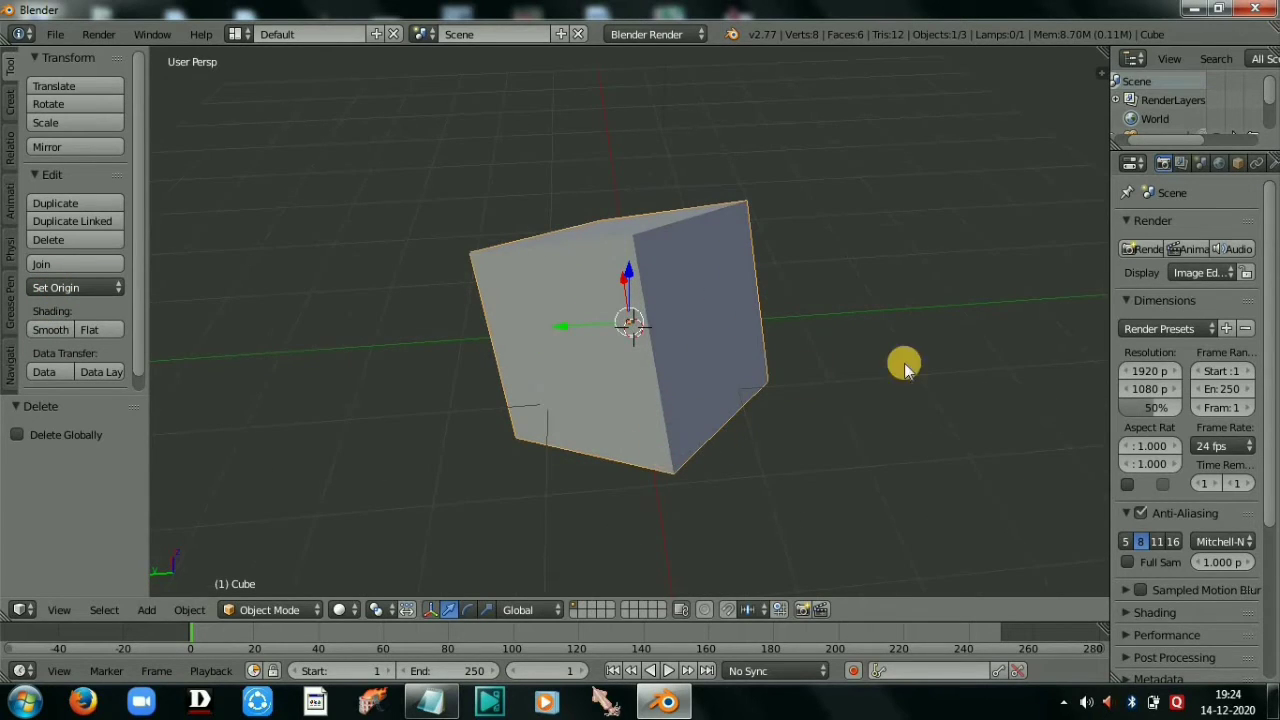
scroll(608, 338, down, 12)
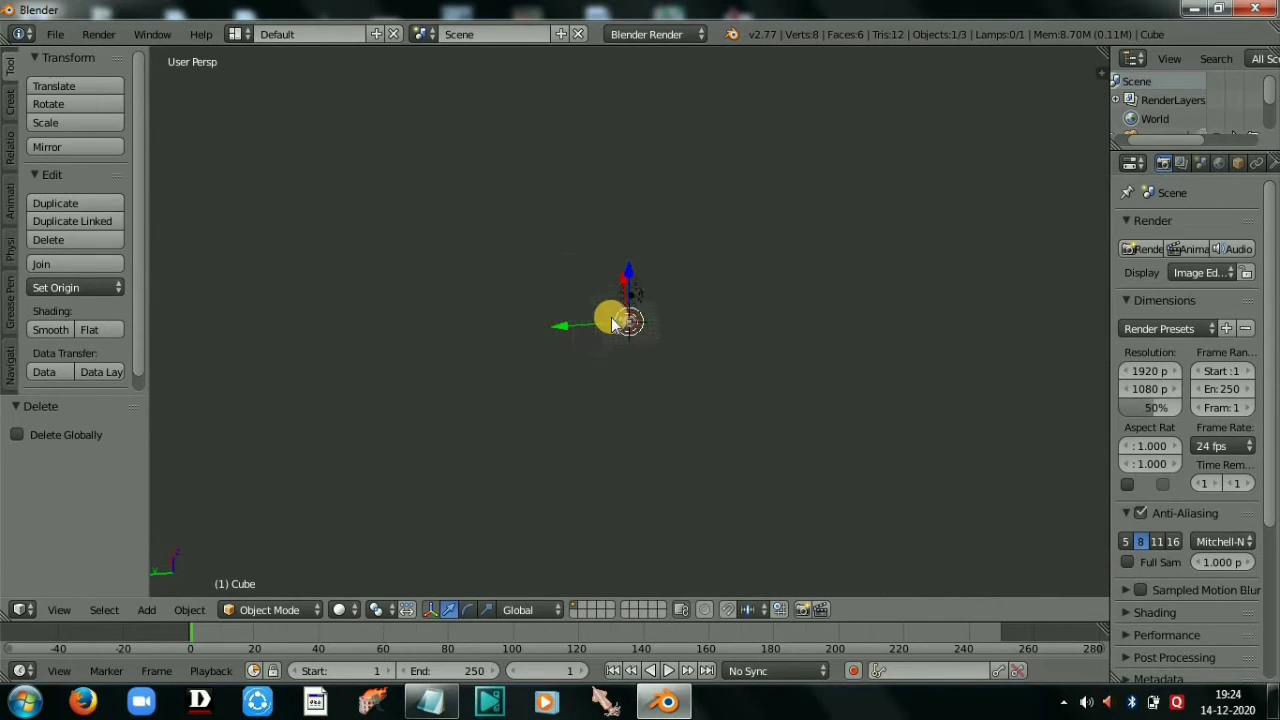
scroll(612, 322, up, 15)
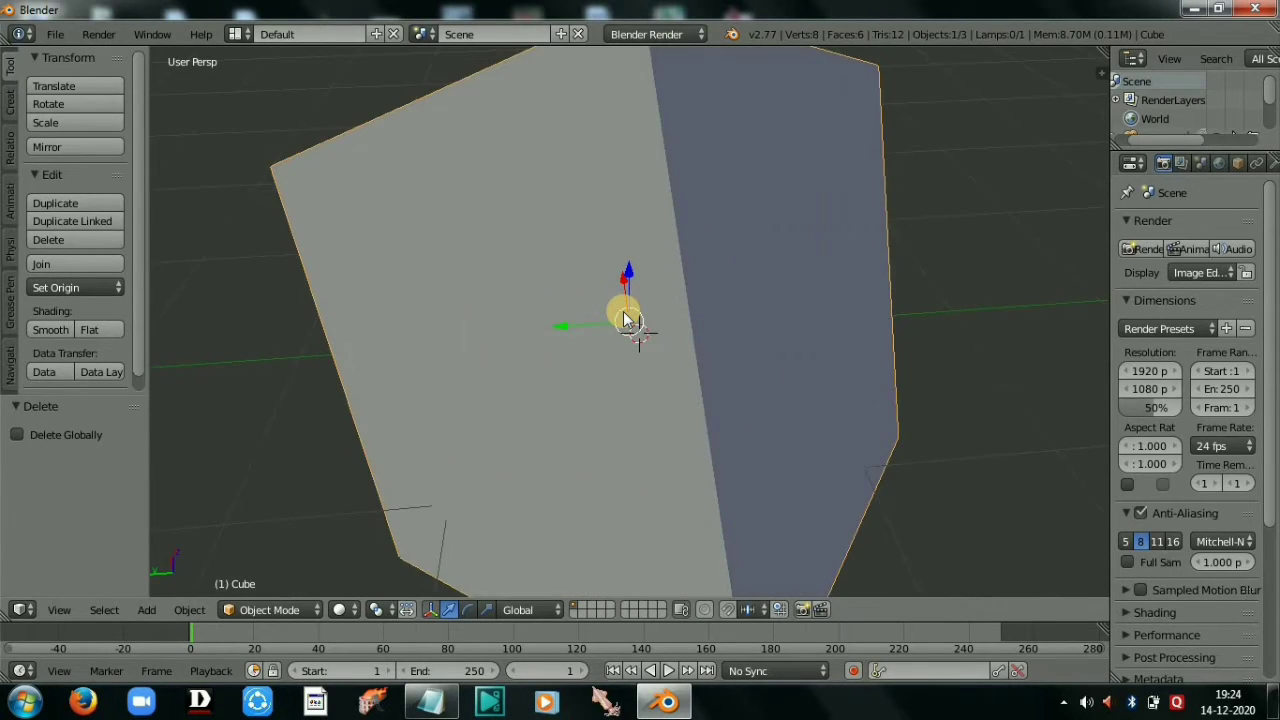
scroll(625, 318, down, 6)
scroll(627, 320, down, 5)
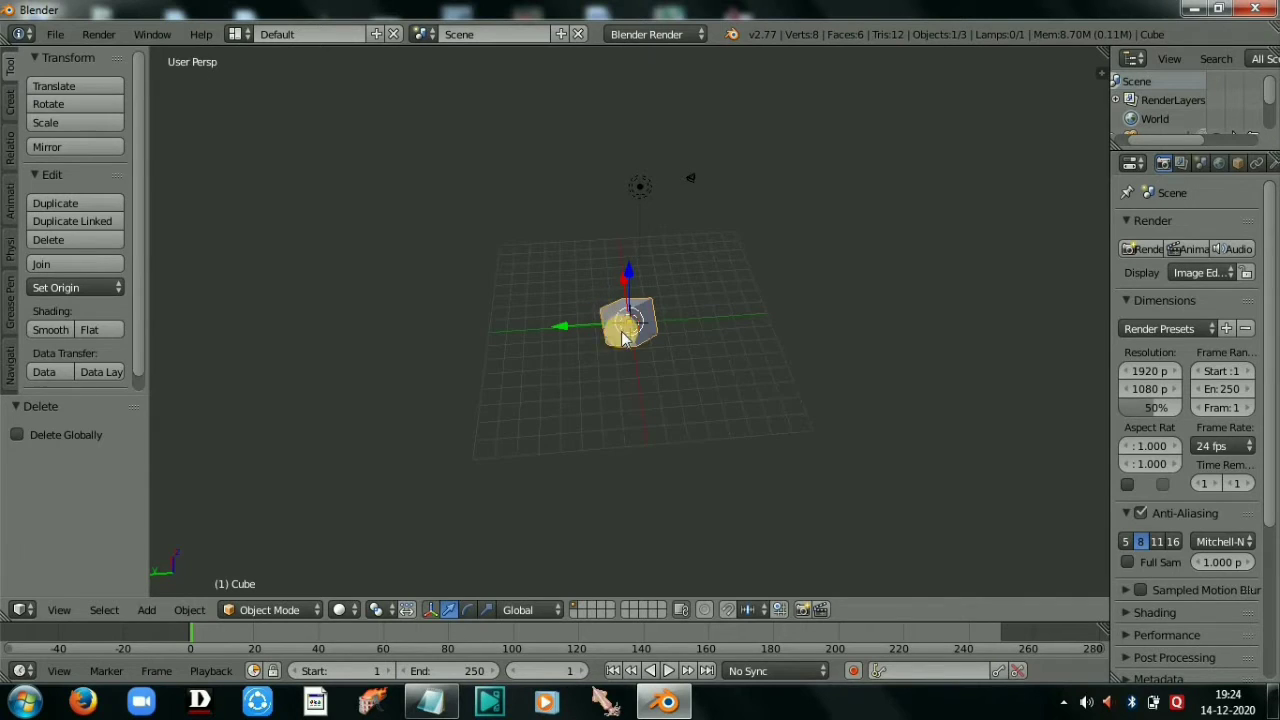
scroll(625, 320, up, 9)
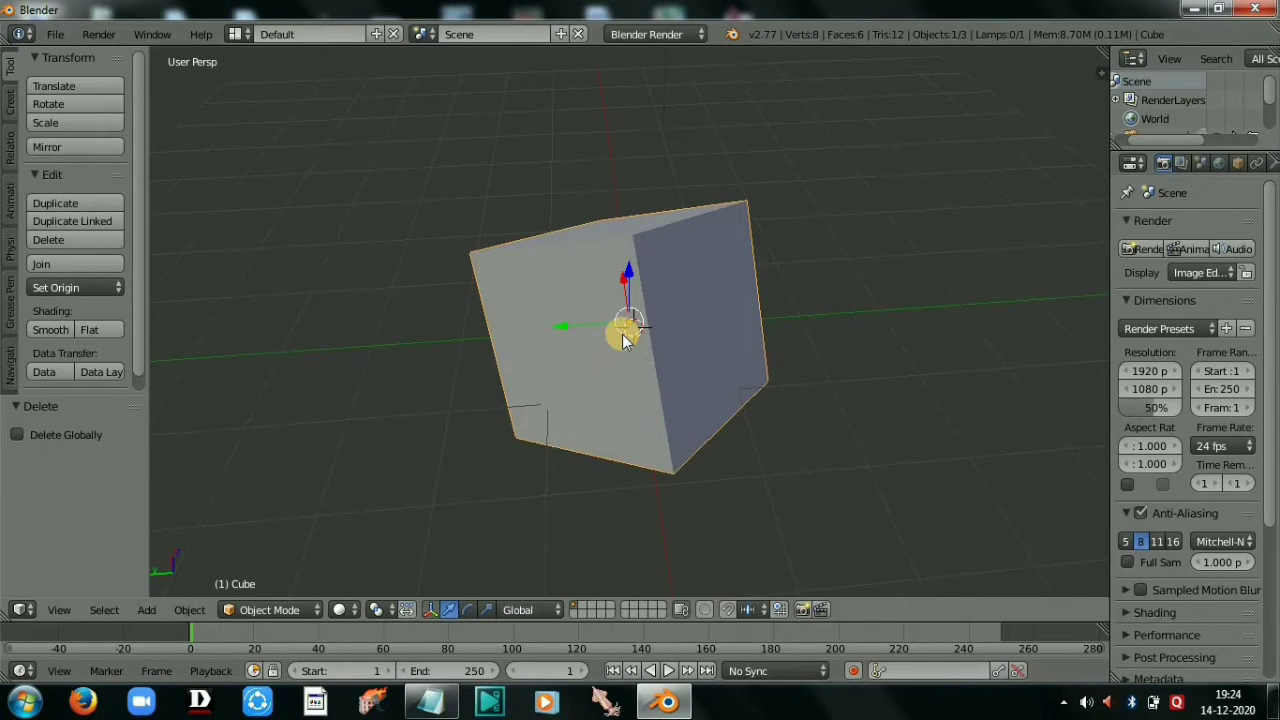
scroll(565, 295, down, 5)
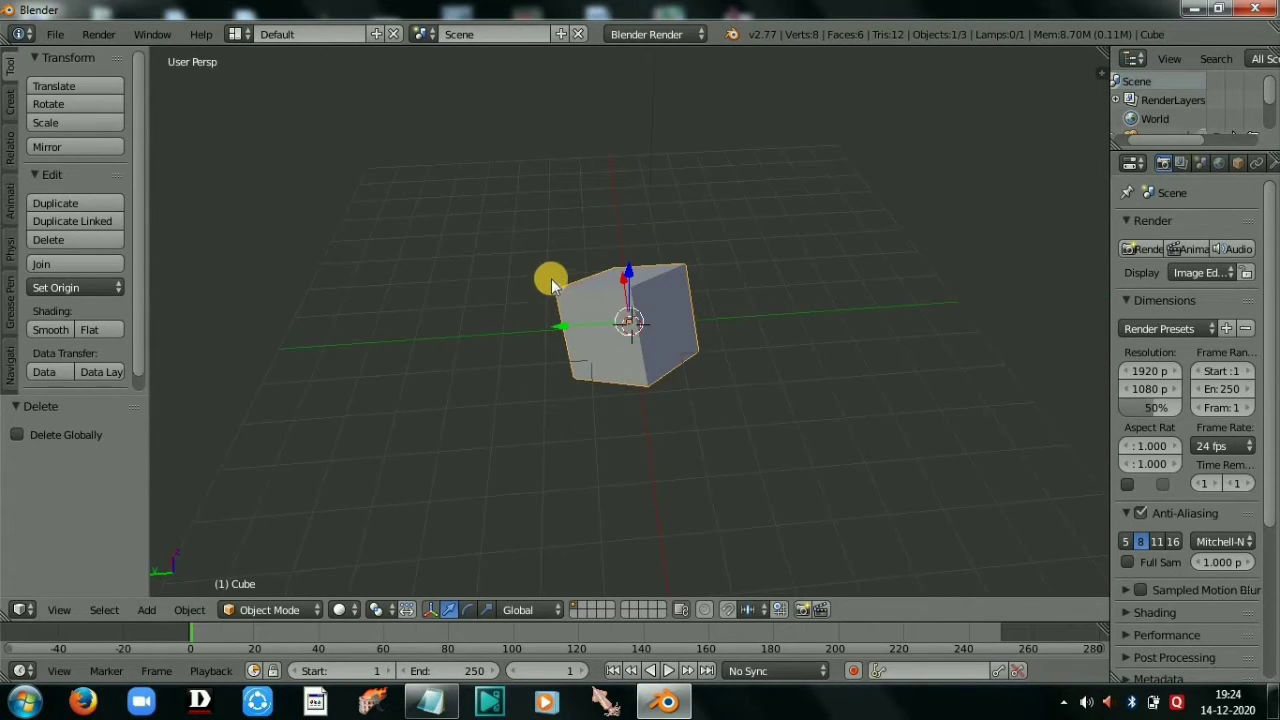
Step: Review the Set Origin options available for the selected cube
scroll(551, 283, up, 4)
click(83, 287)
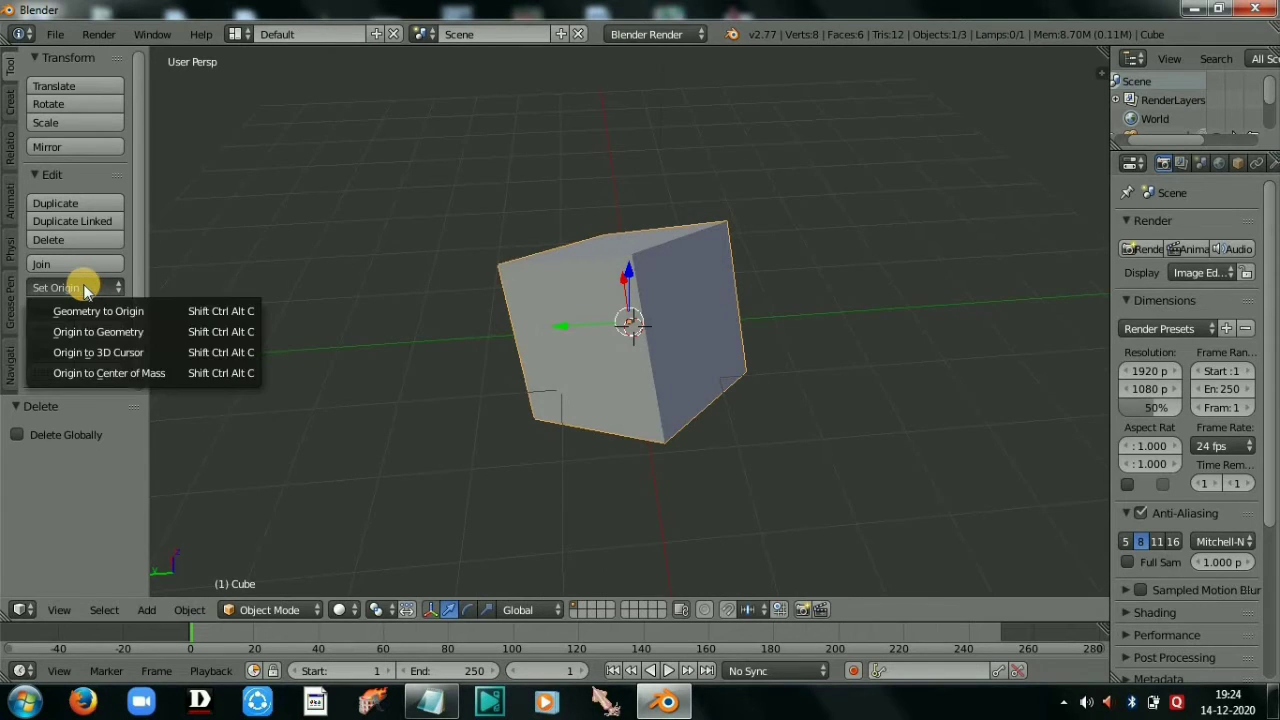
scroll(391, 157, down, 3)
scroll(395, 155, up, 5)
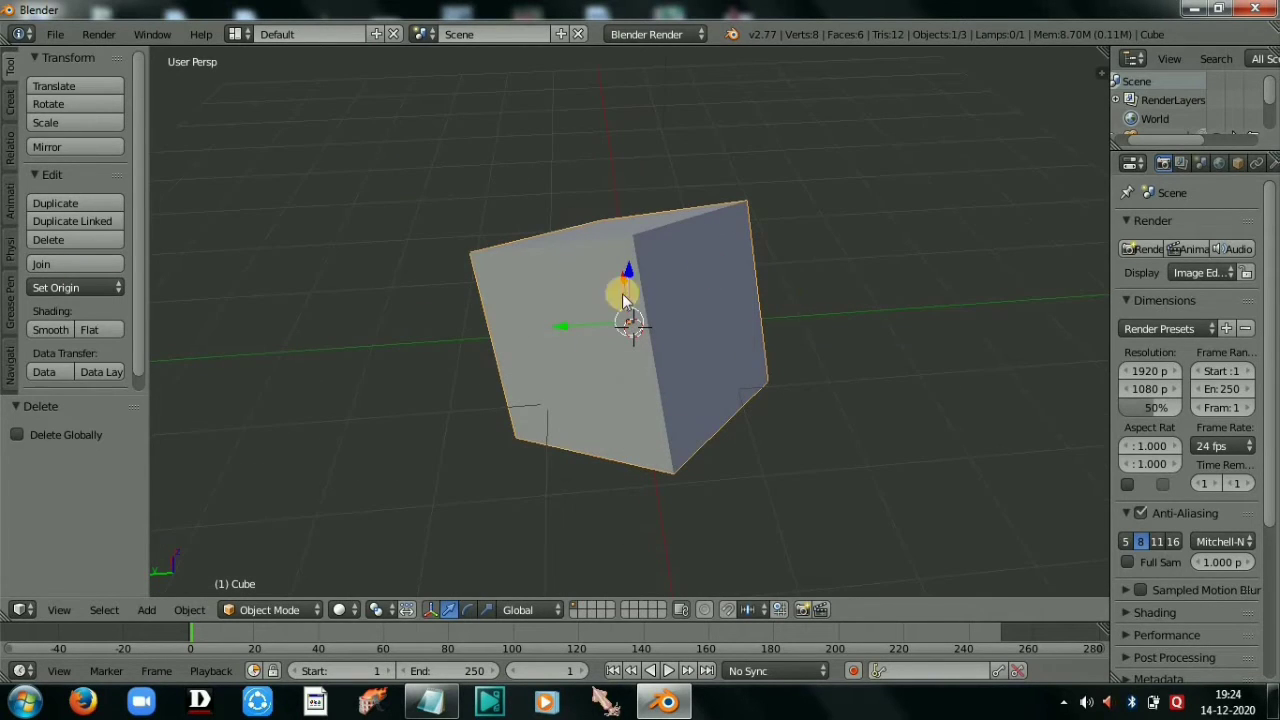
click(100, 288)
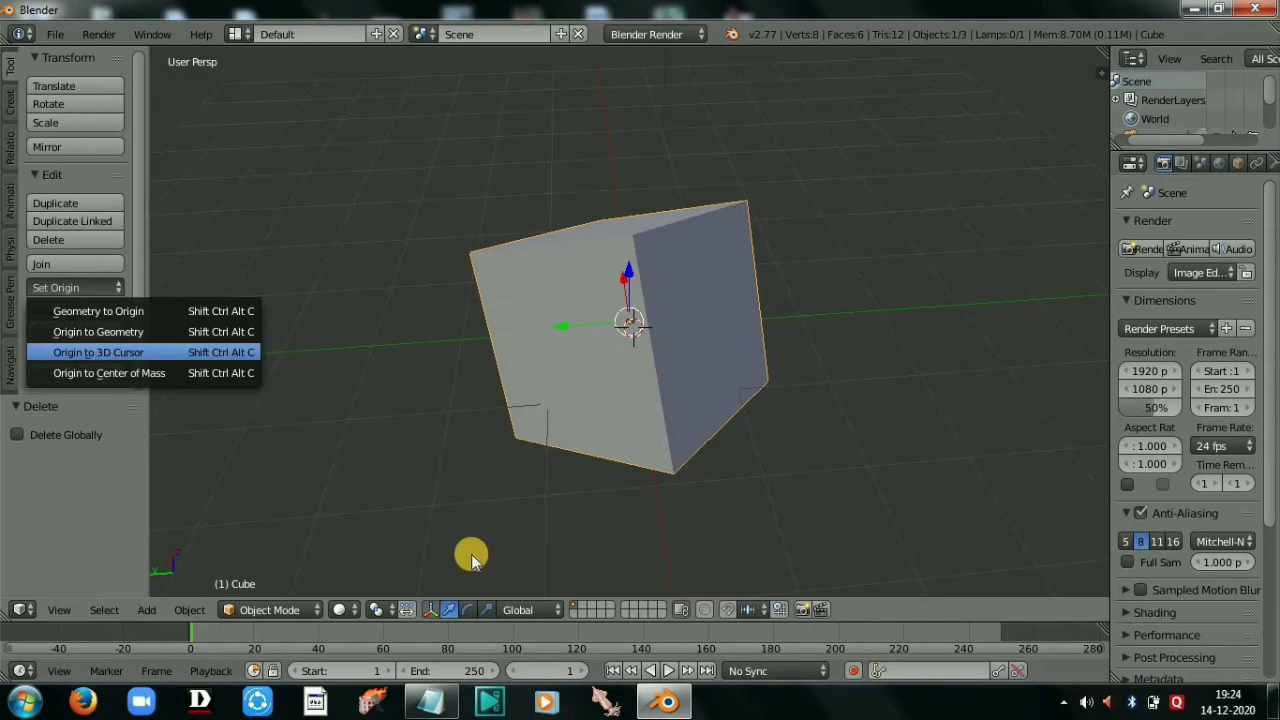
Step: Deselect everything and place the 3D cursor on the grid well away from the cube
key(a)
scroll(477, 432, down, 5)
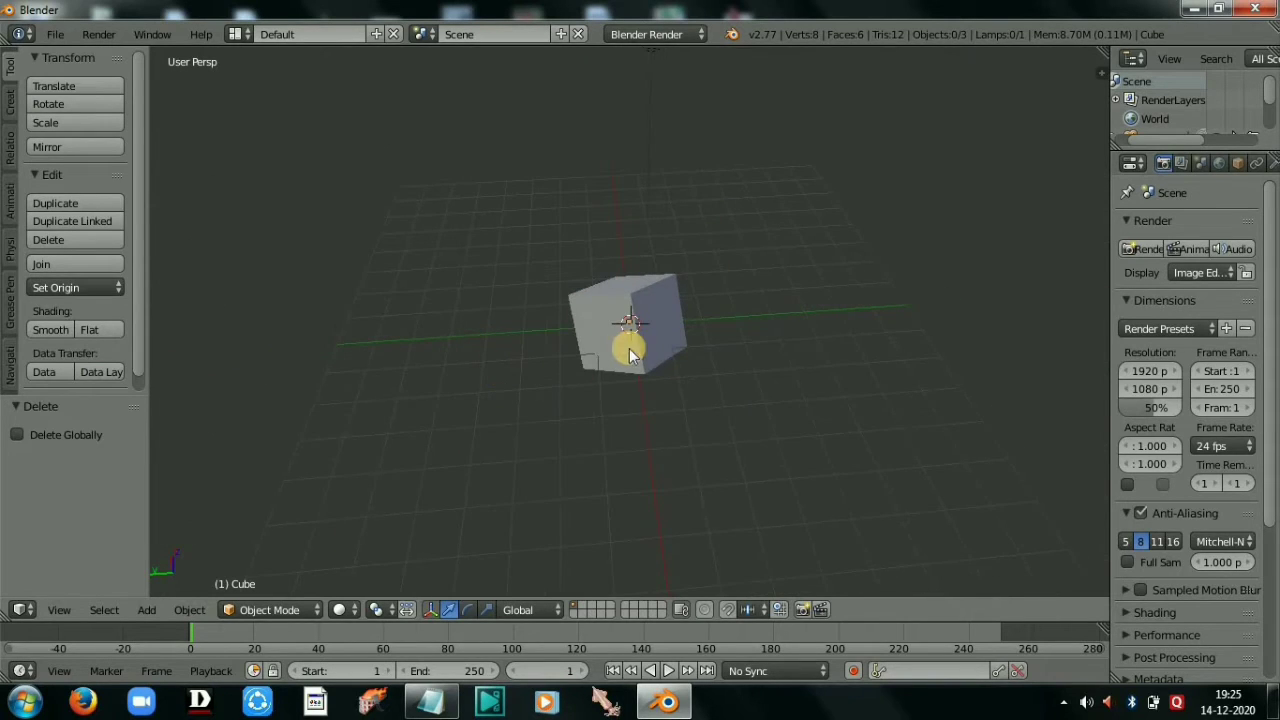
click(893, 264)
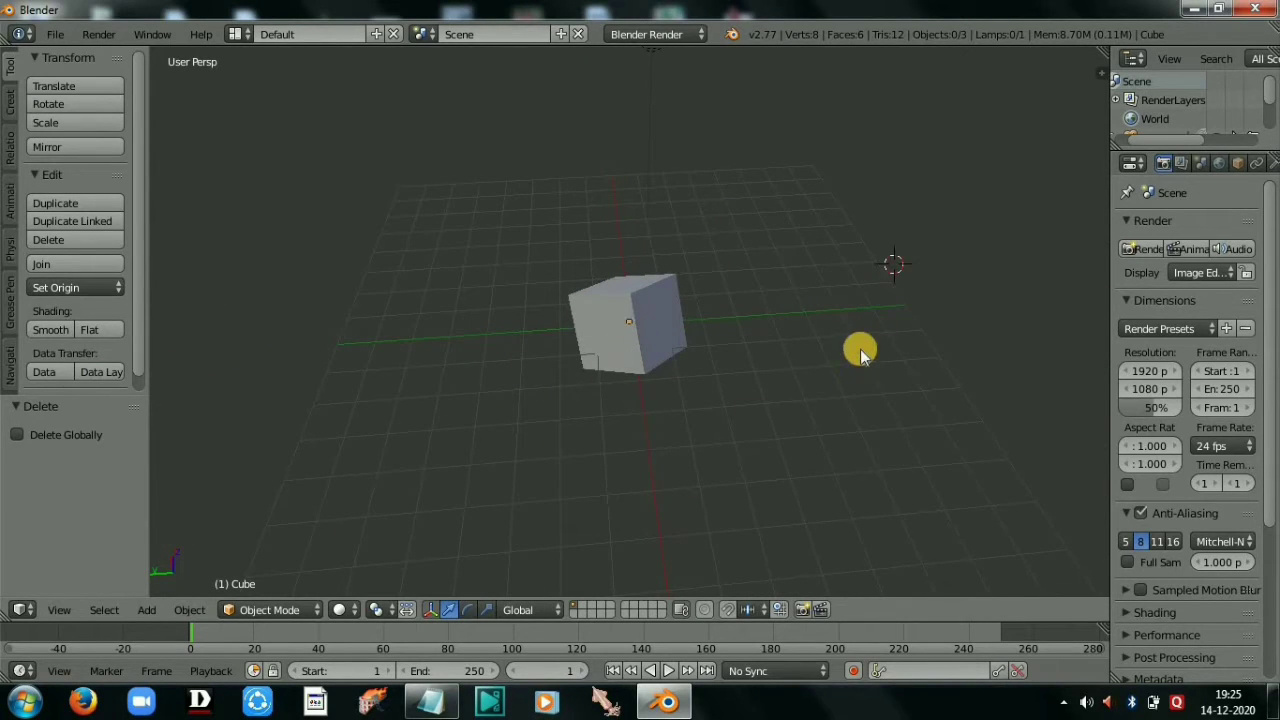
click(896, 423)
scroll(888, 414, up, 8)
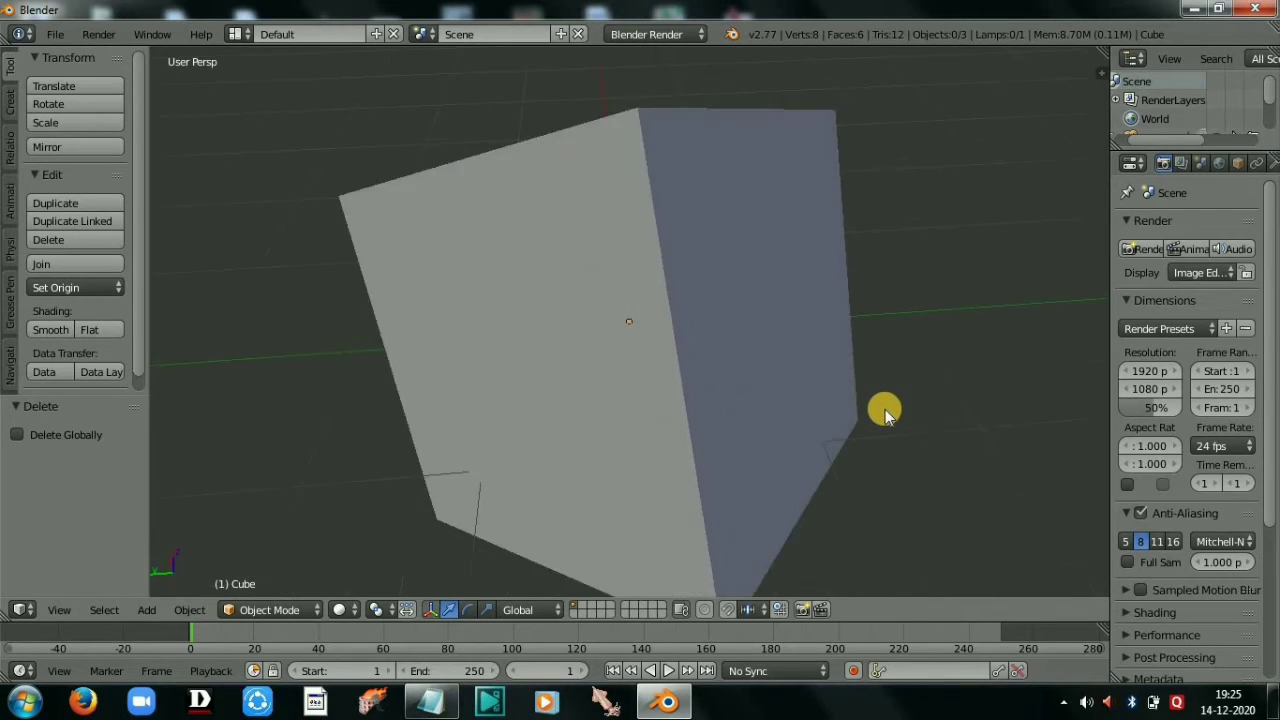
scroll(885, 414, down, 10)
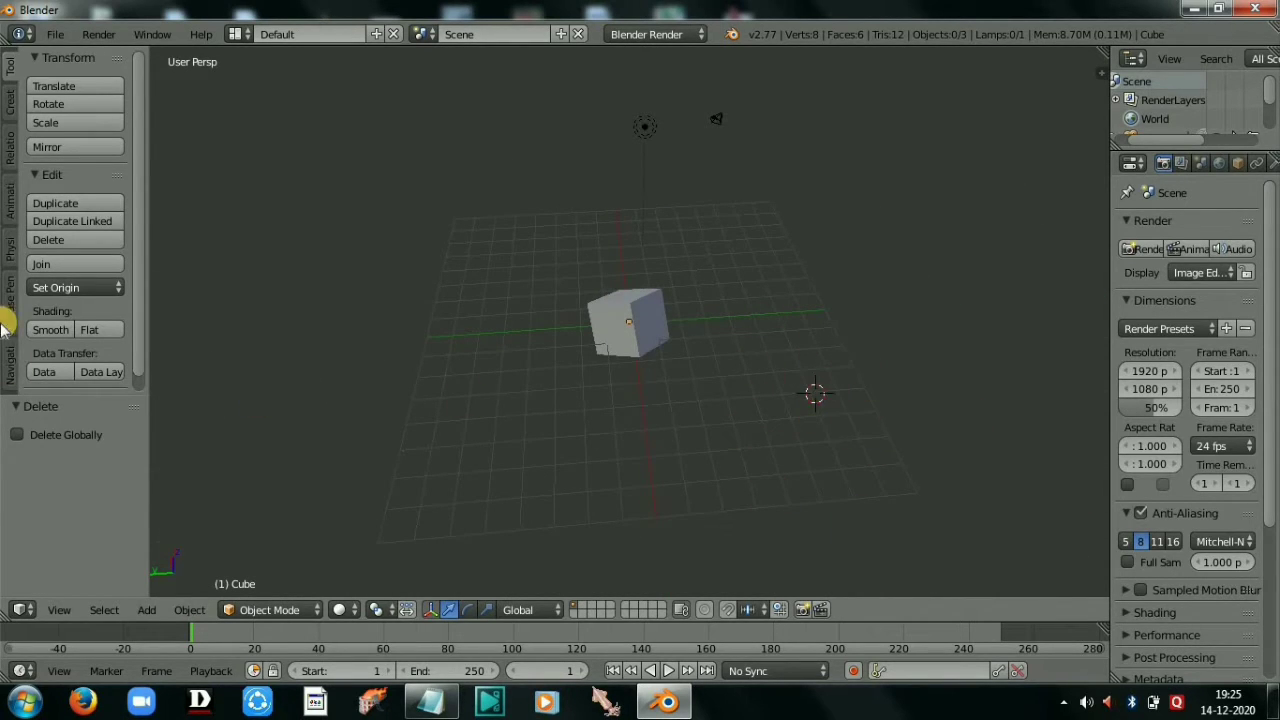
Step: Try to set the origin to the 3D cursor with nothing selected, and reposition the cursor farther from the cube
click(56, 287)
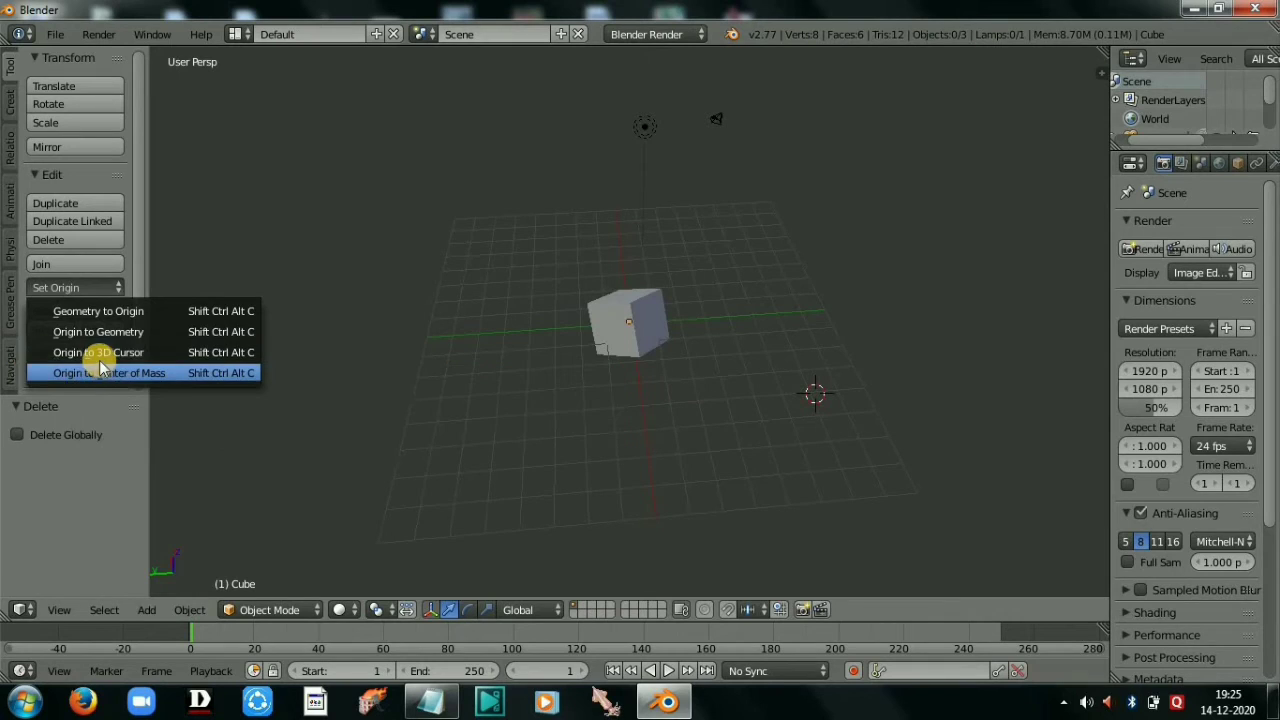
click(100, 352)
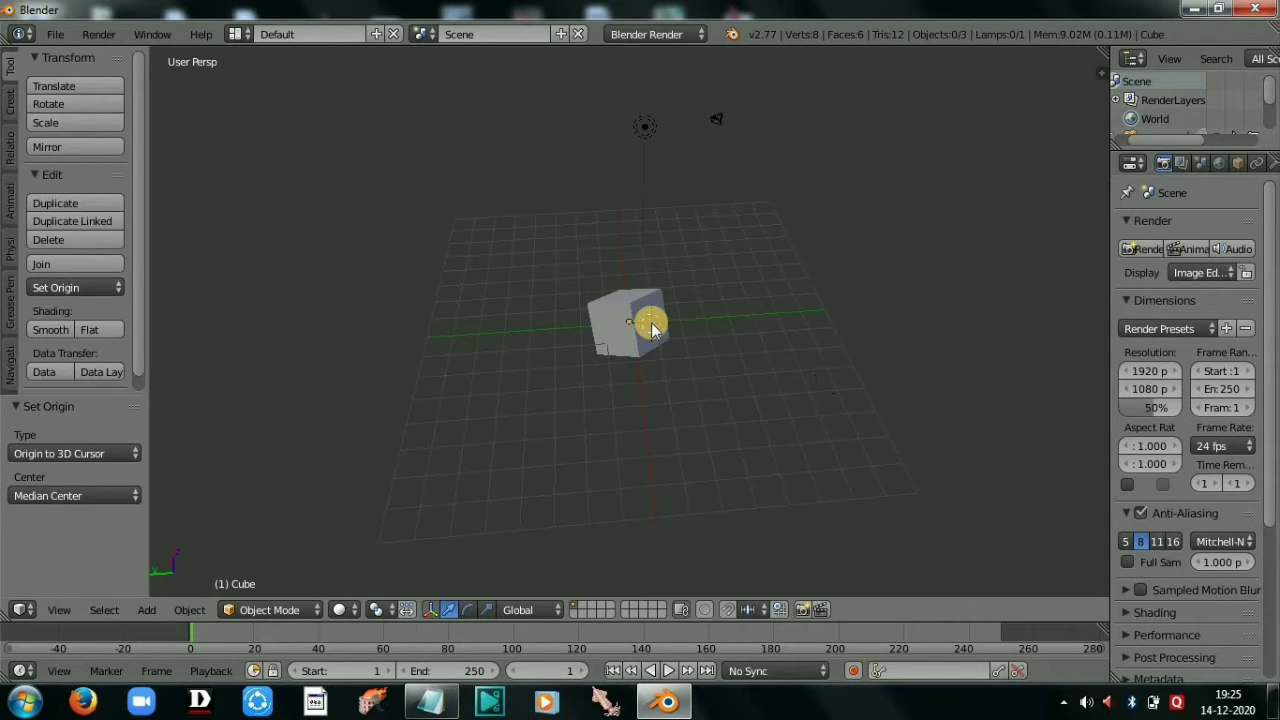
click(855, 390)
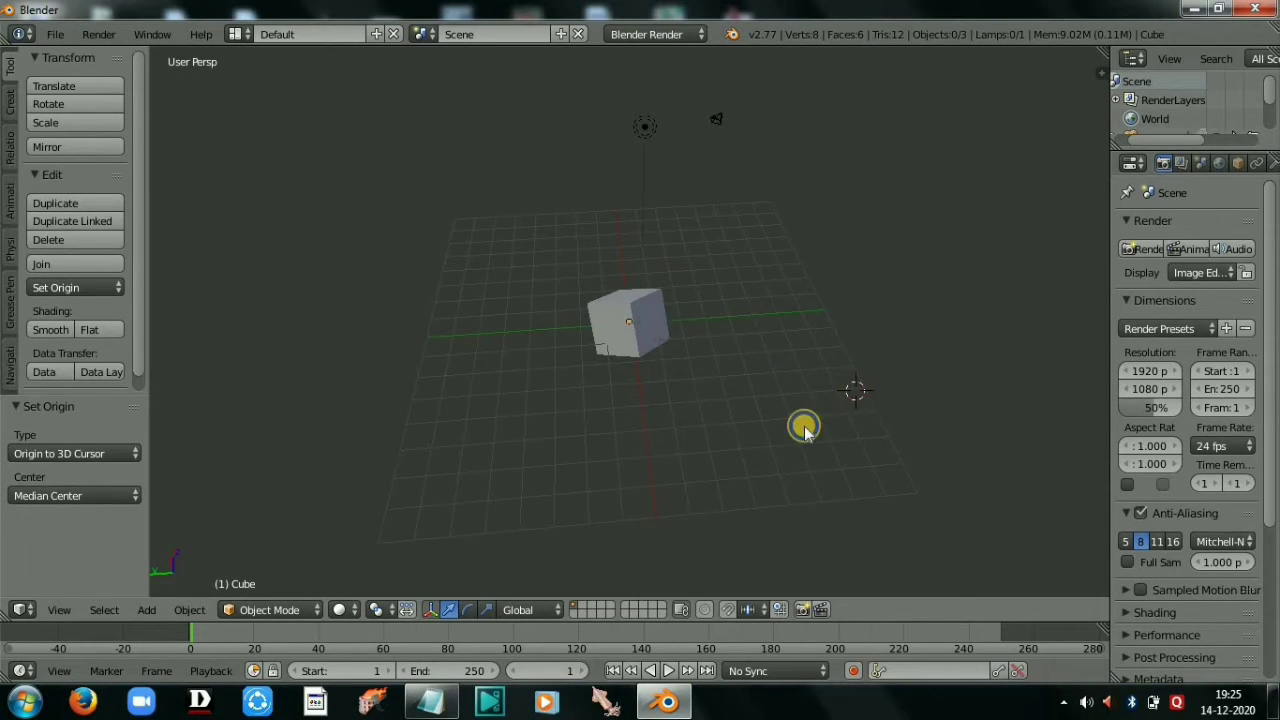
scroll(703, 362, up, 6)
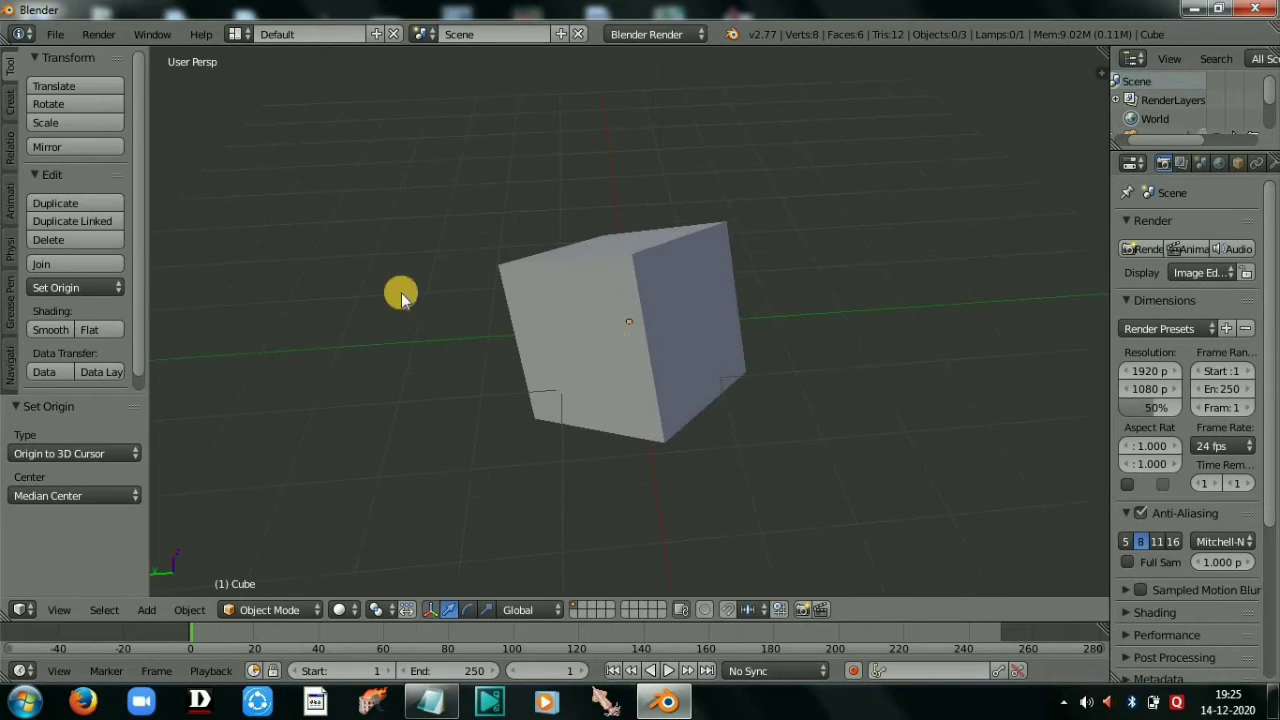
click(67, 290)
click(349, 432)
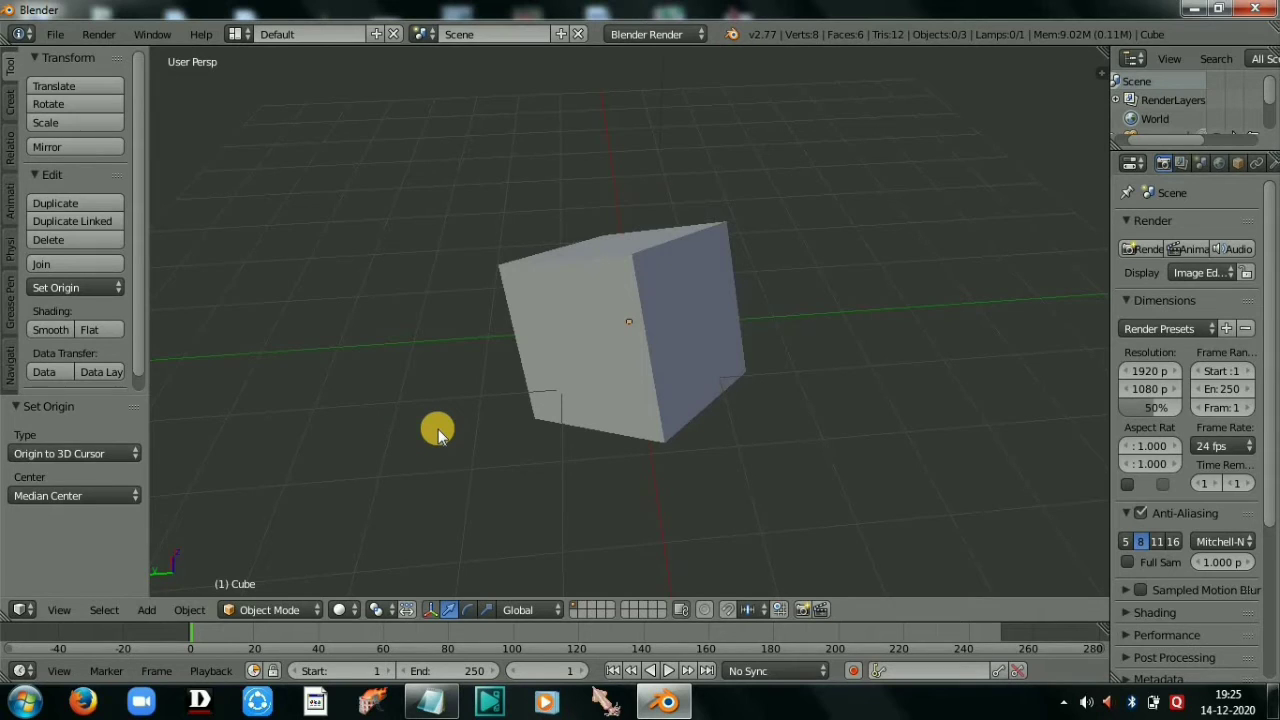
Step: Examine the cube's origin point and the 3D cursor from various angles and distances
middle_drag(551, 374, 460, 391)
scroll(460, 391, down, 6)
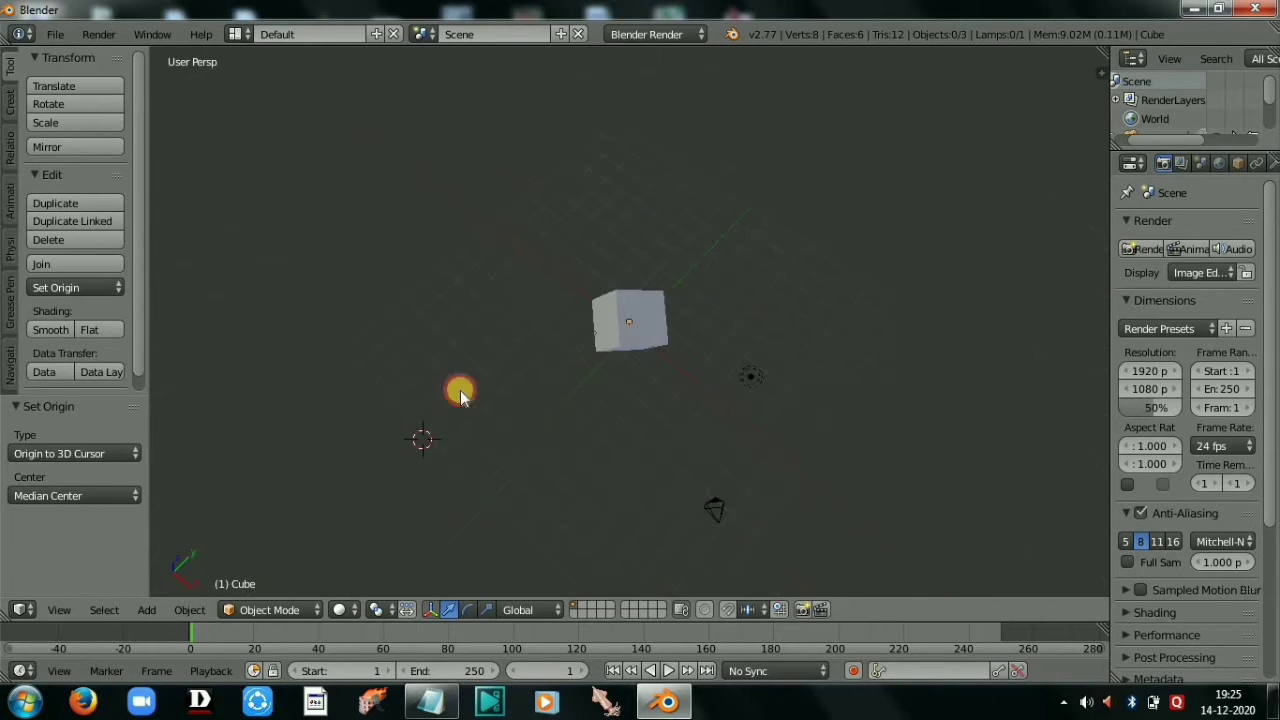
middle_drag(826, 378, 470, 446)
scroll(470, 446, up, 6)
scroll(674, 397, up, 5)
middle_drag(823, 417, 571, 331)
scroll(502, 337, down, 8)
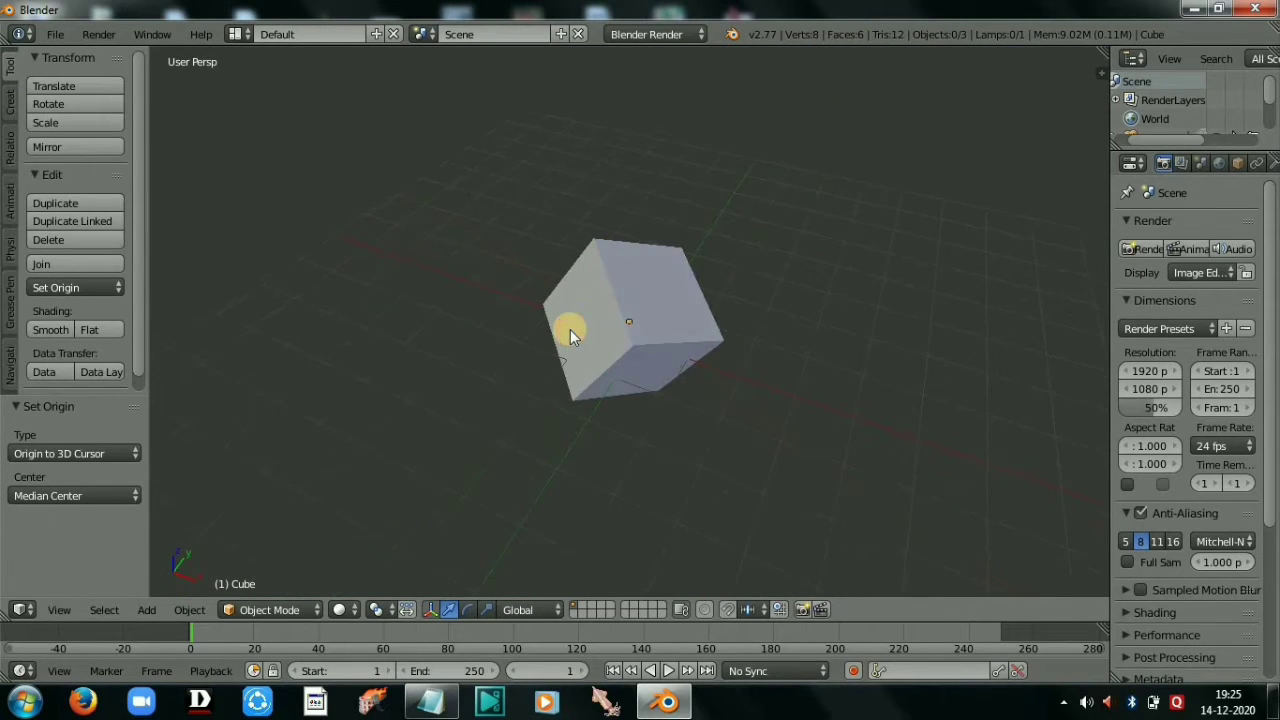
scroll(571, 334, up, 6)
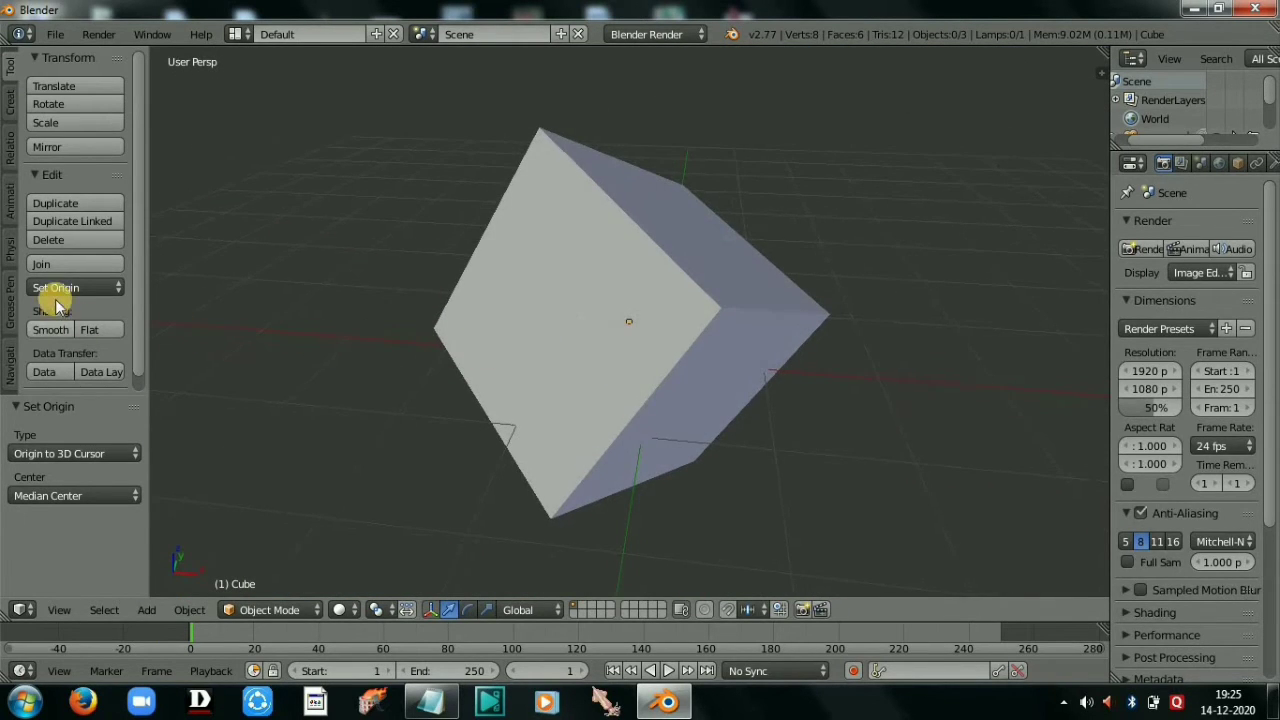
Step: Select the cube and set its origin to the center of mass
right_click(714, 323)
scroll(392, 352, down, 3)
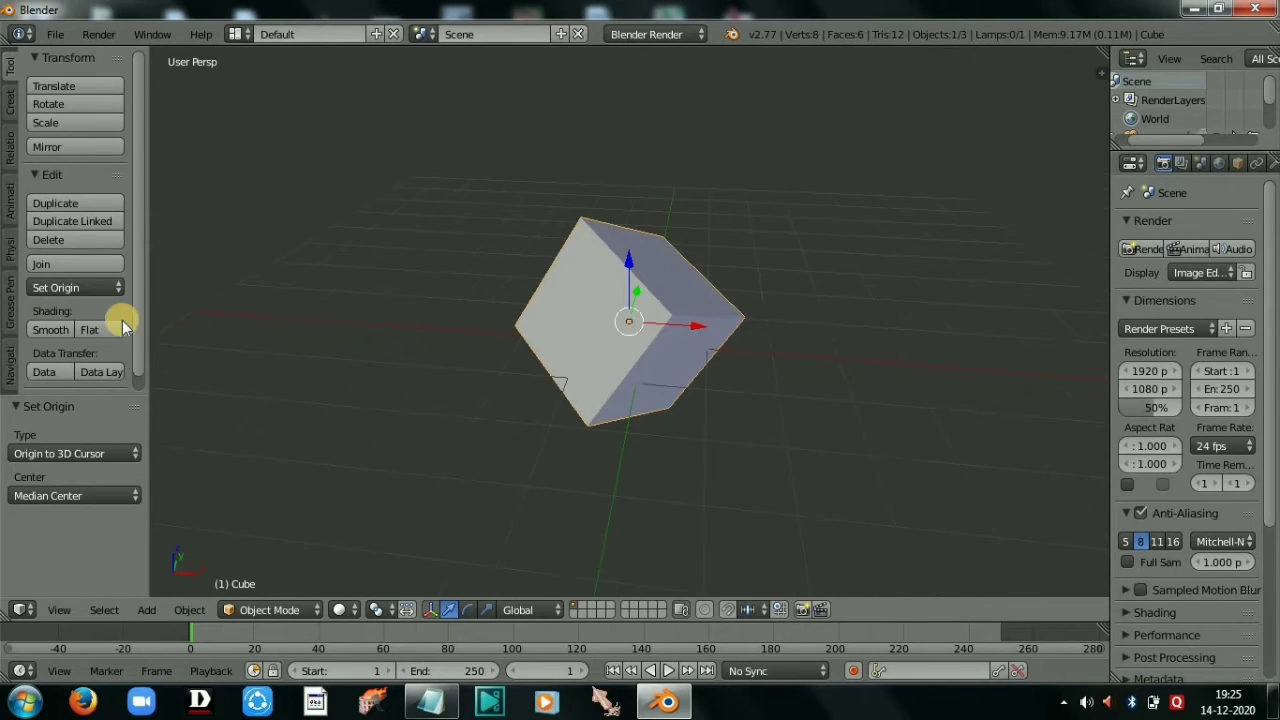
click(86, 285)
click(108, 375)
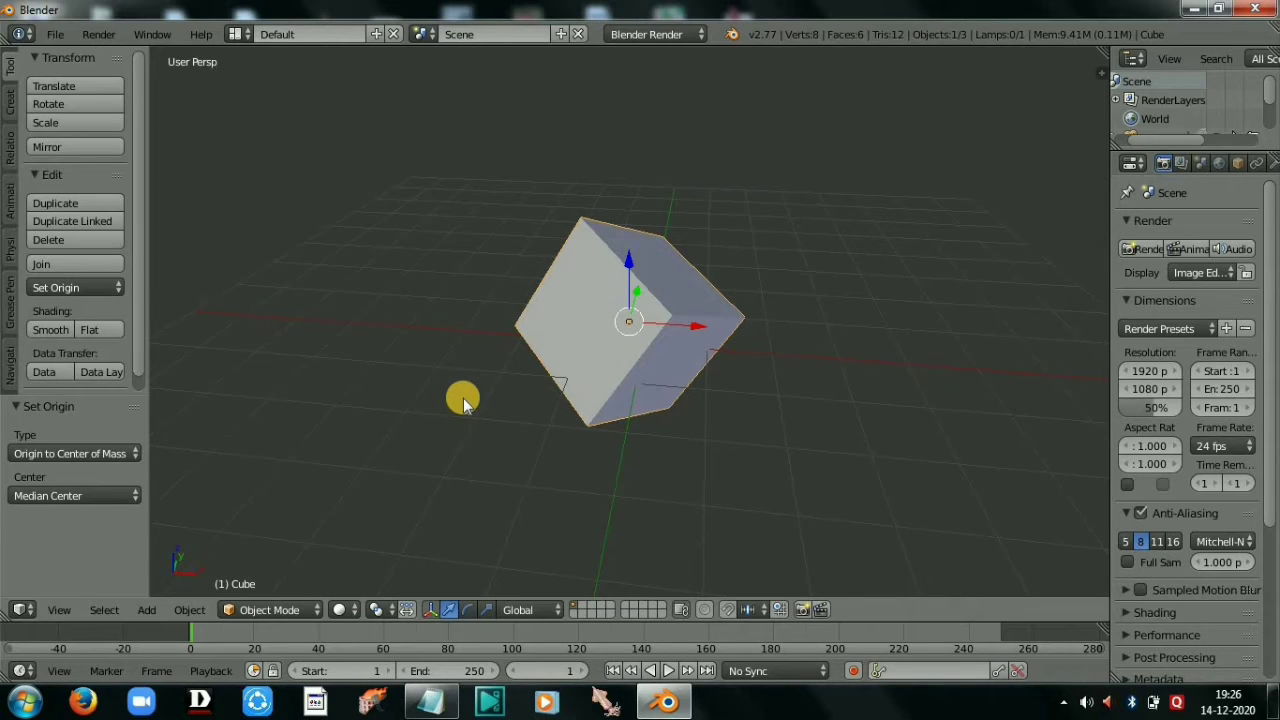
Step: Inspect the cube's origin up close and from inside, and bring up the Add Primitive tools
scroll(458, 402, up, 10)
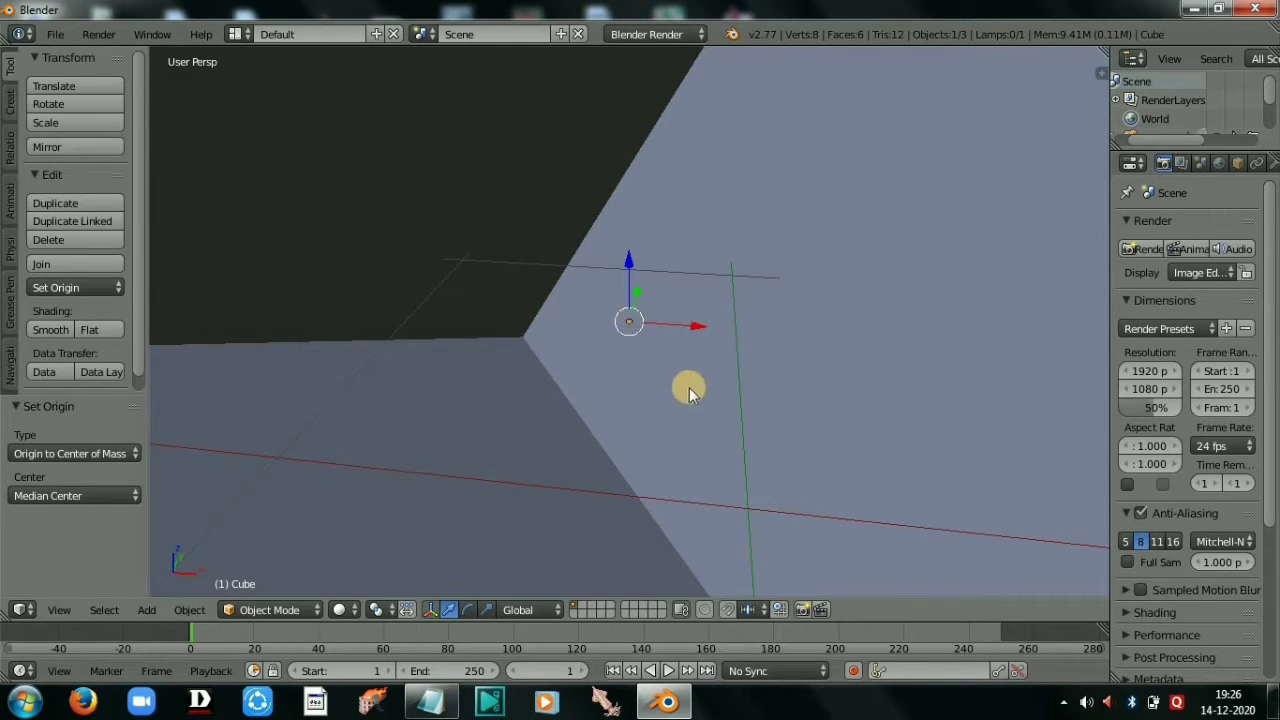
scroll(531, 414, down, 10)
scroll(550, 395, down, 4)
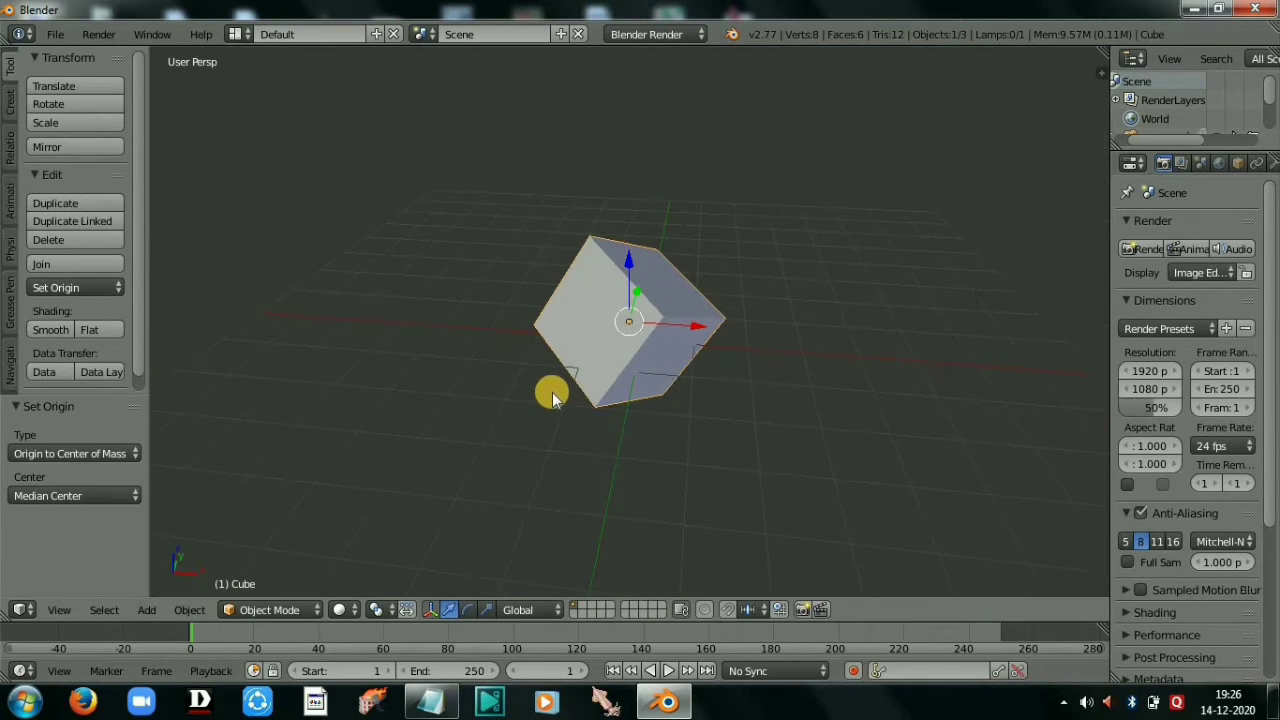
scroll(555, 333, up, 10)
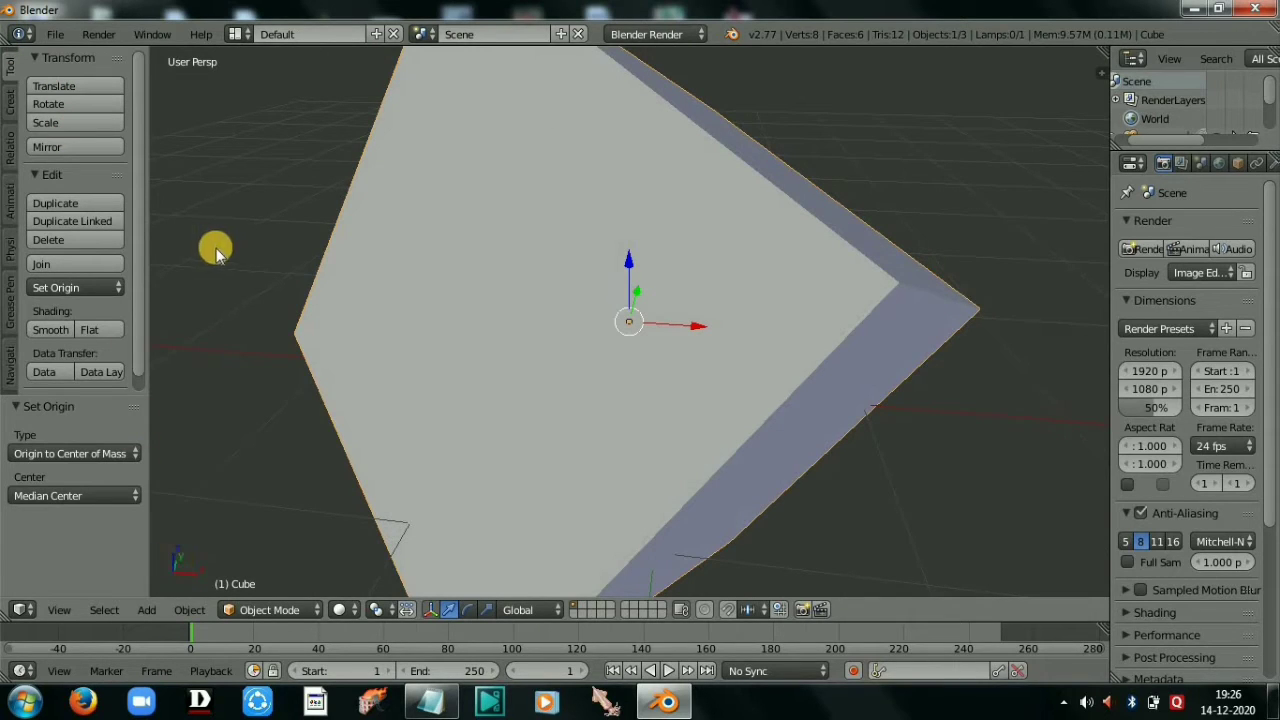
click(12, 100)
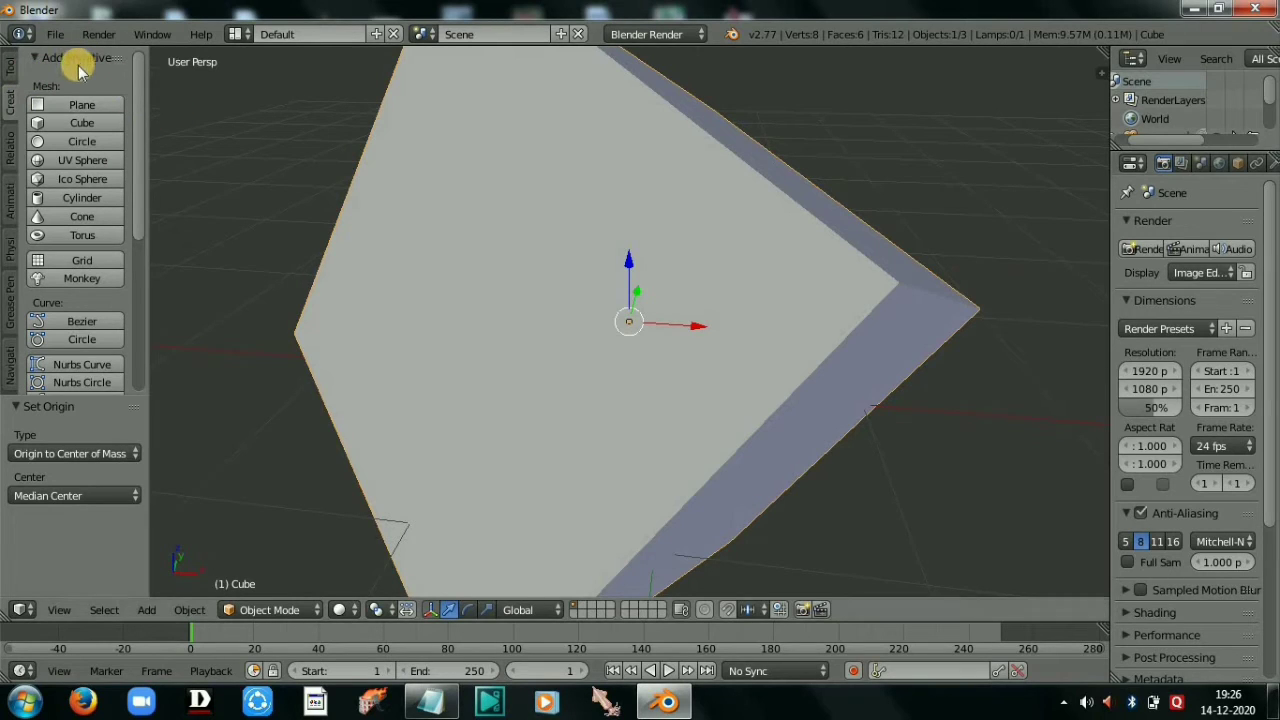
scroll(340, 130, down, 10)
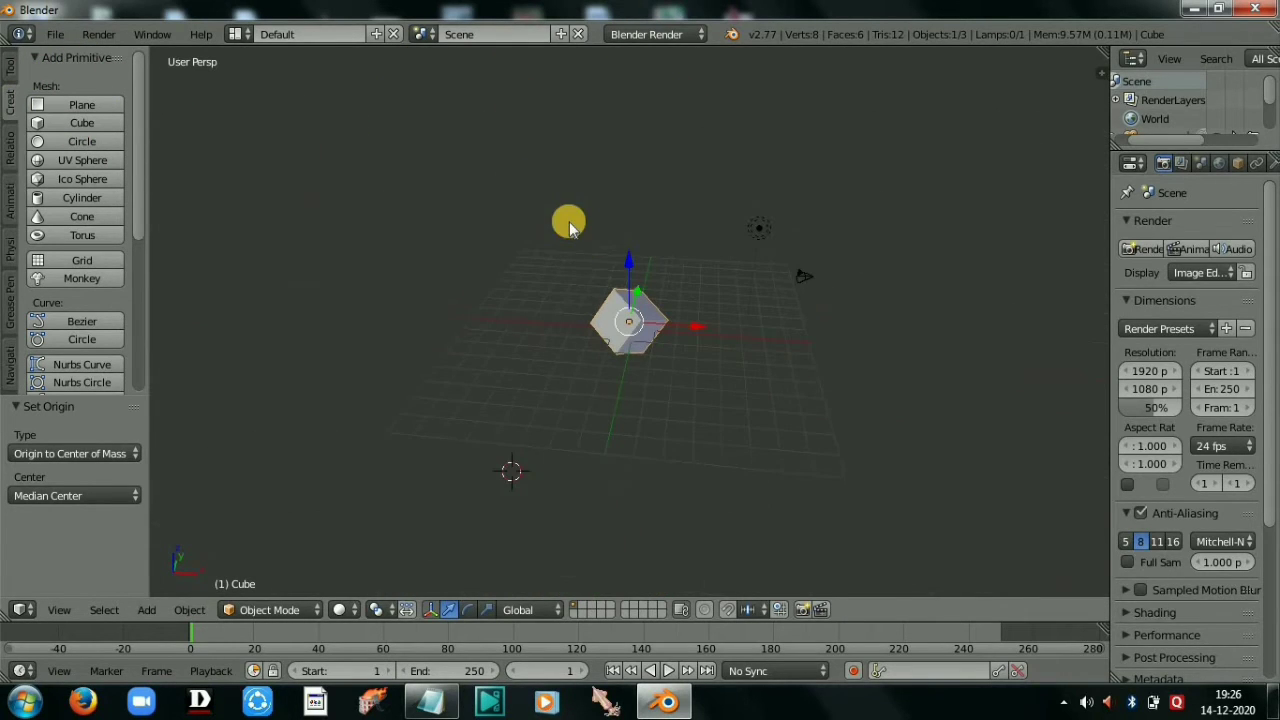
Step: Add a cone near the grid's front-right corner and a torus near its front-left side, positioning the 3D cursor for each
click(778, 400)
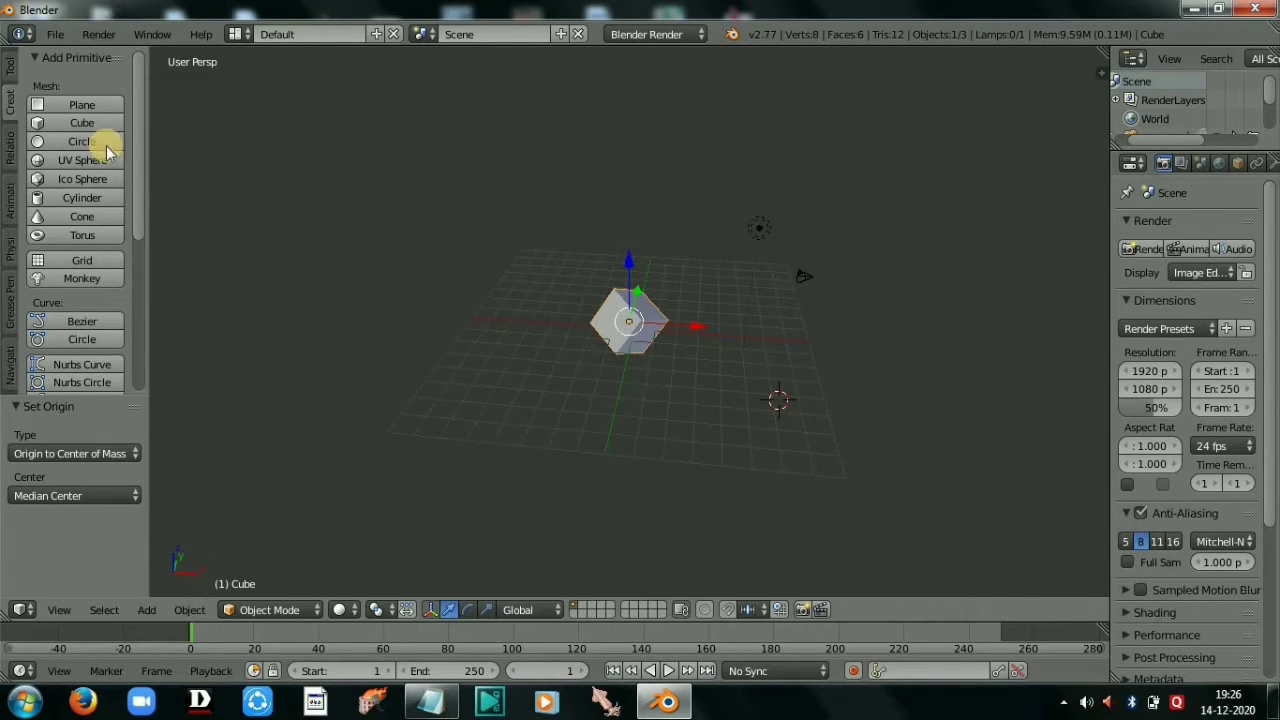
click(90, 217)
click(494, 386)
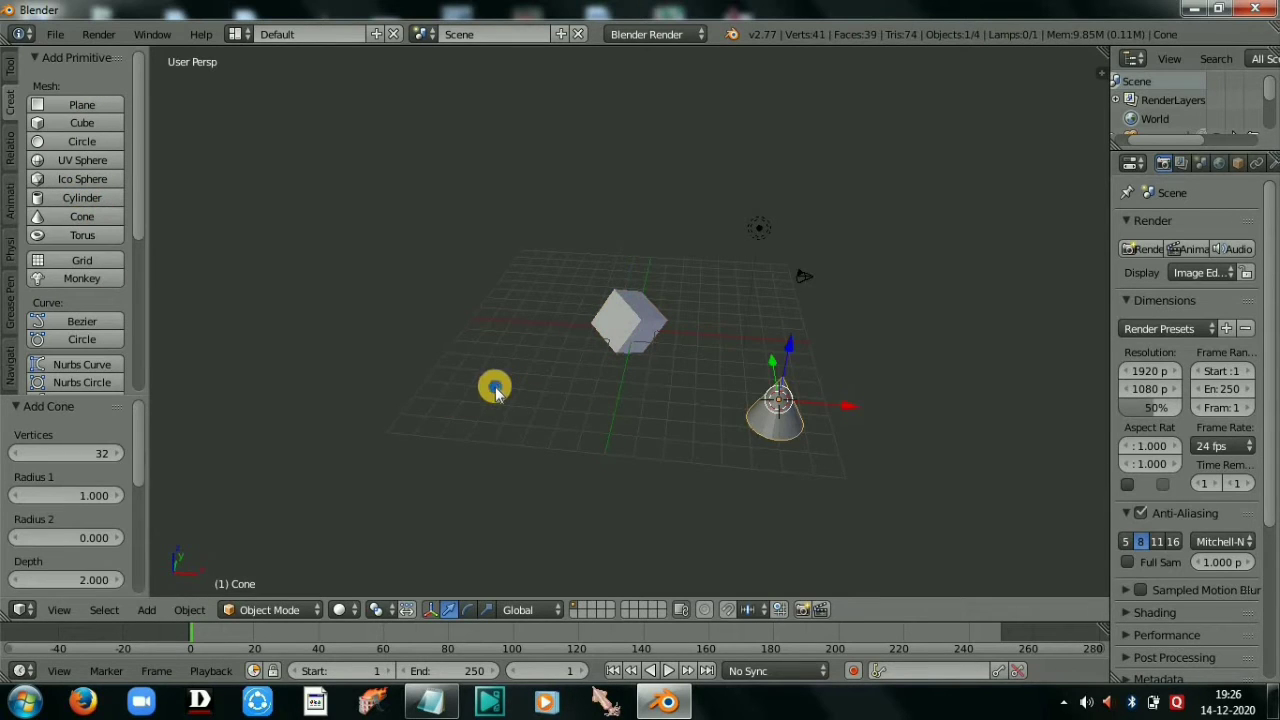
click(82, 235)
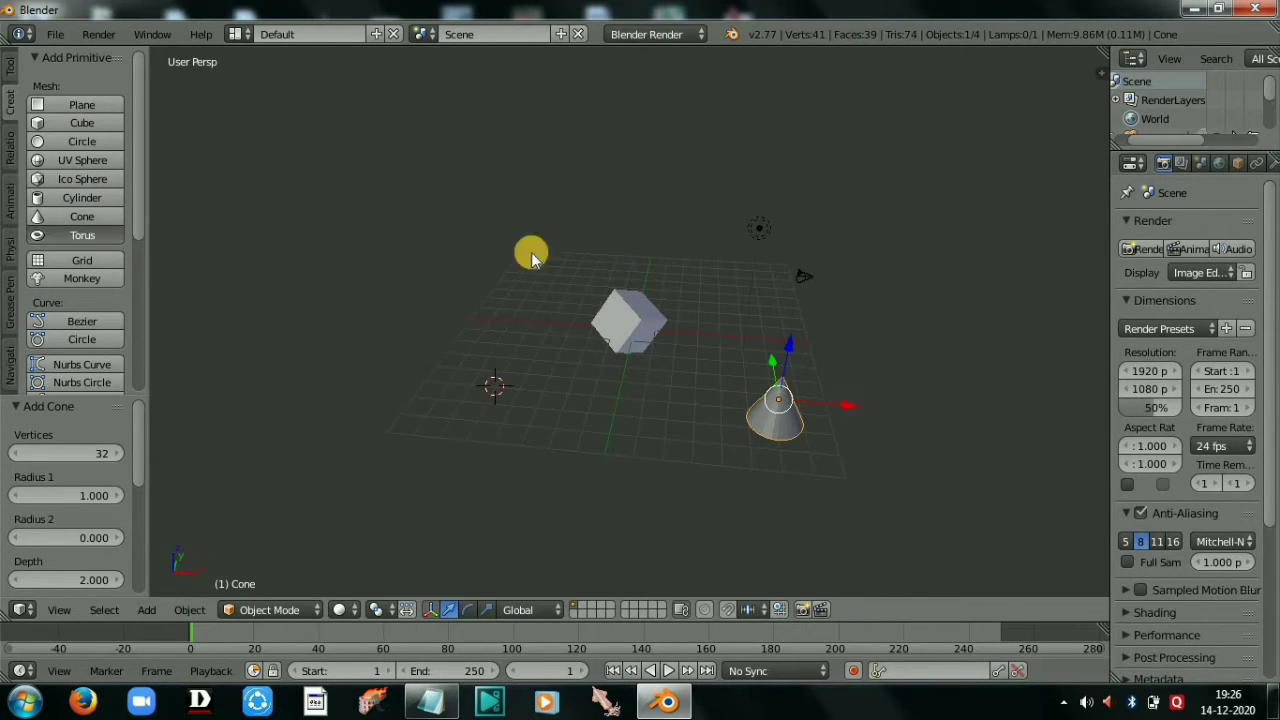
scroll(531, 258, up, 5)
scroll(537, 332, down, 5)
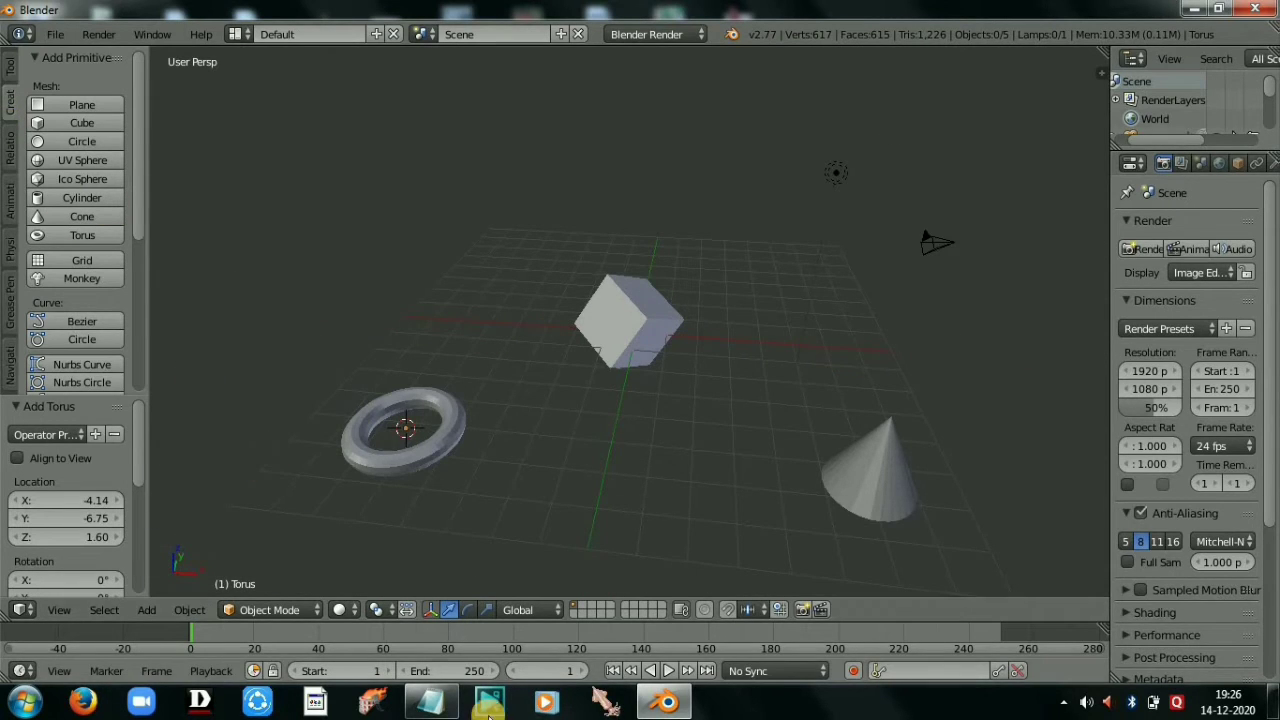
Step: Switch to the Notepad topic list and remove topics 1 to 5, Rotate through Set Origin
click(430, 702)
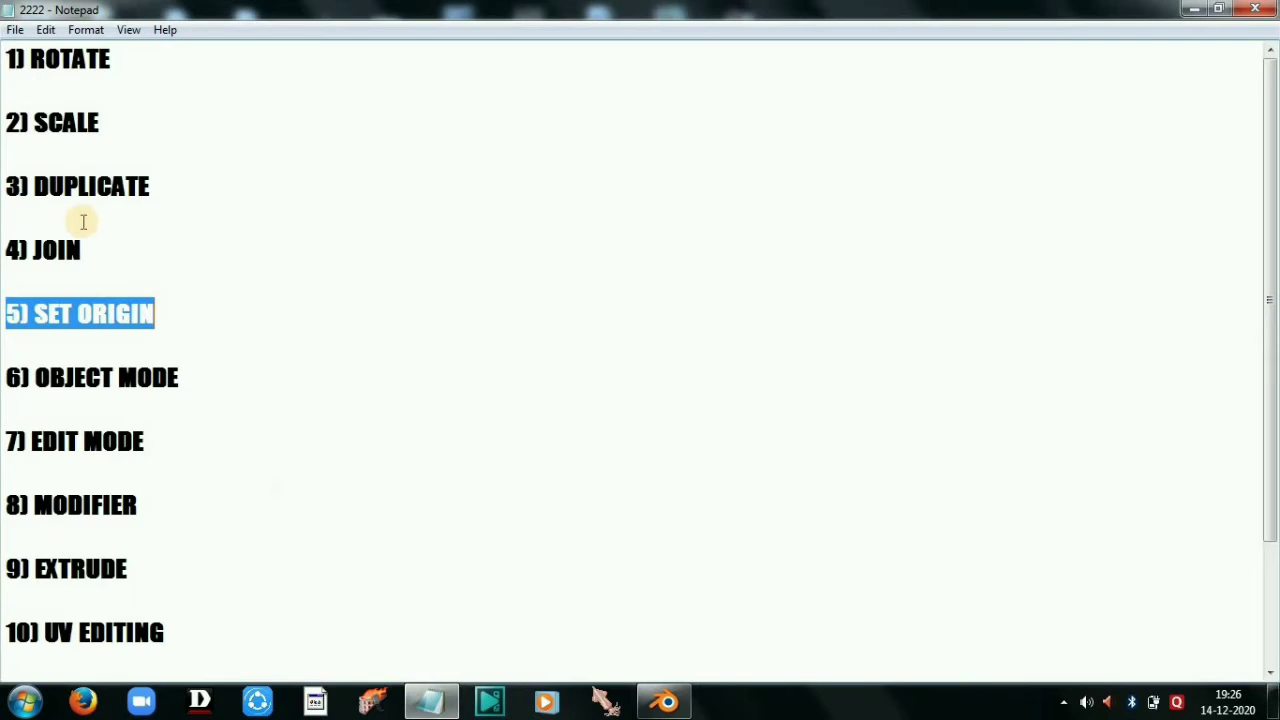
key(super+Left)
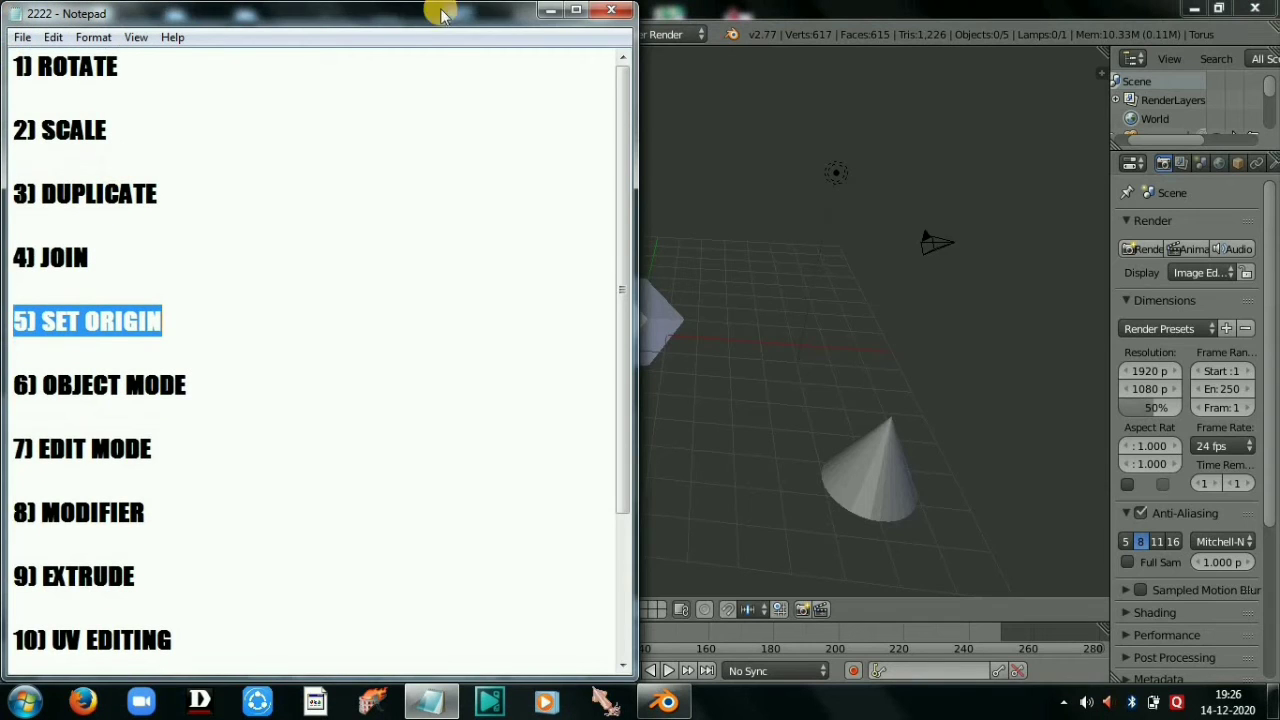
drag(246, 329, 4, 30)
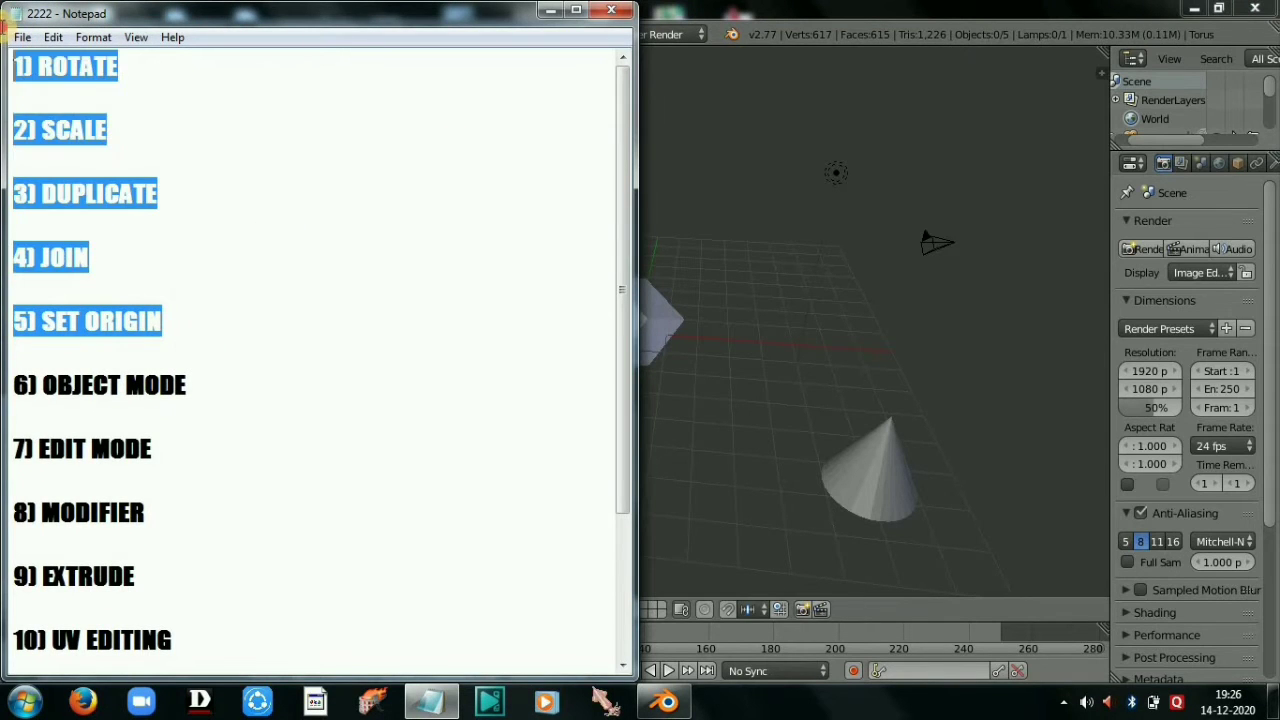
key(Delete)
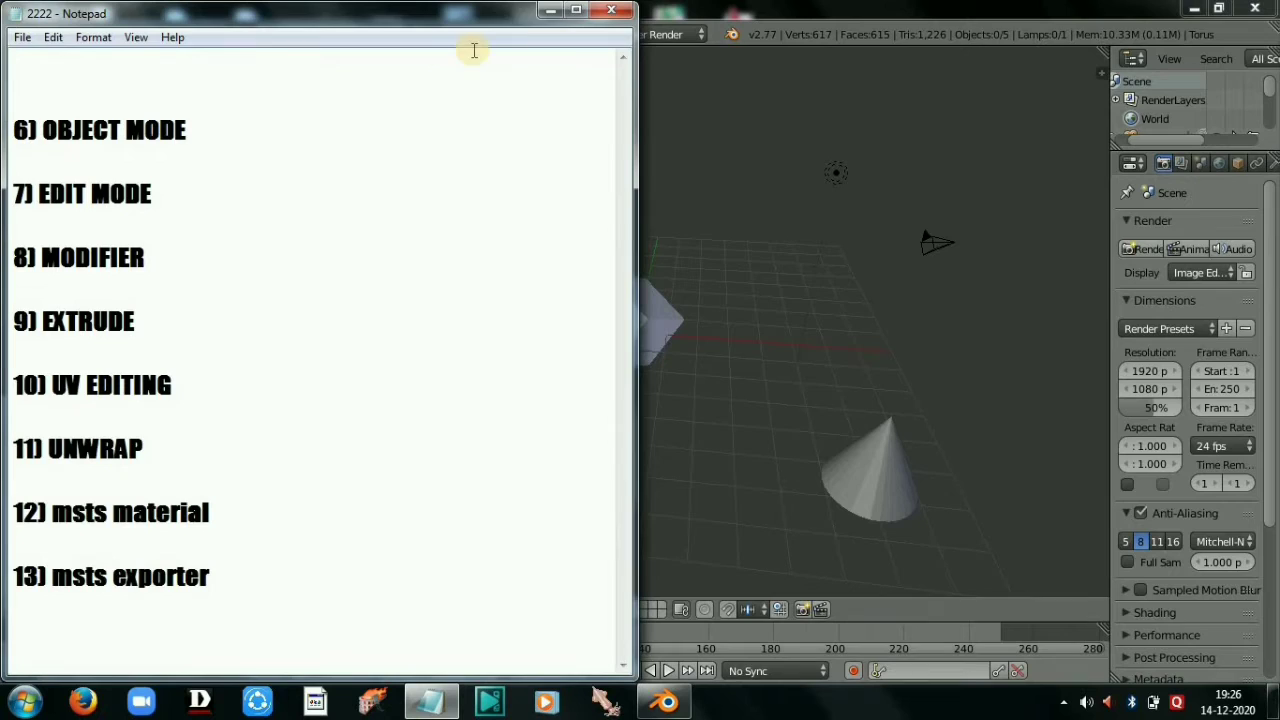
click(576, 10)
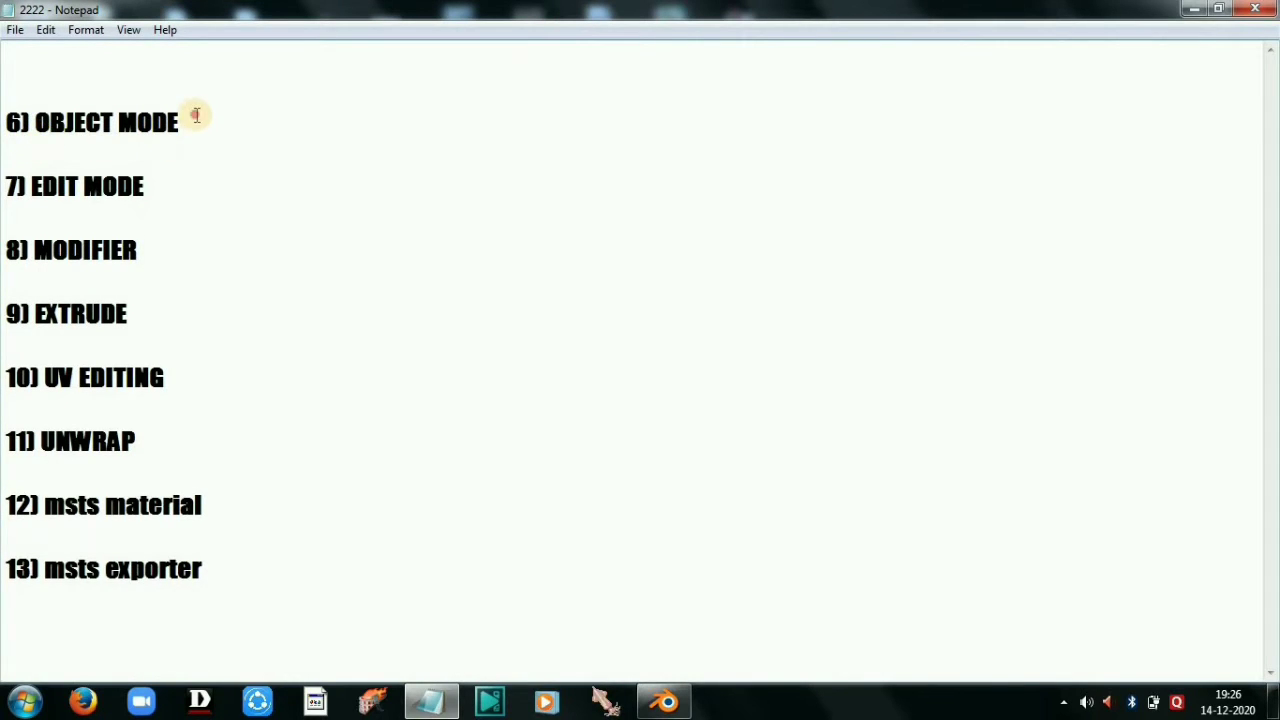
Step: Highlight topics 6 and 7, Object Mode and Edit Mode, in the list and return to the Blender scene
drag(192, 120, 4, 115)
drag(151, 118, 200, 133)
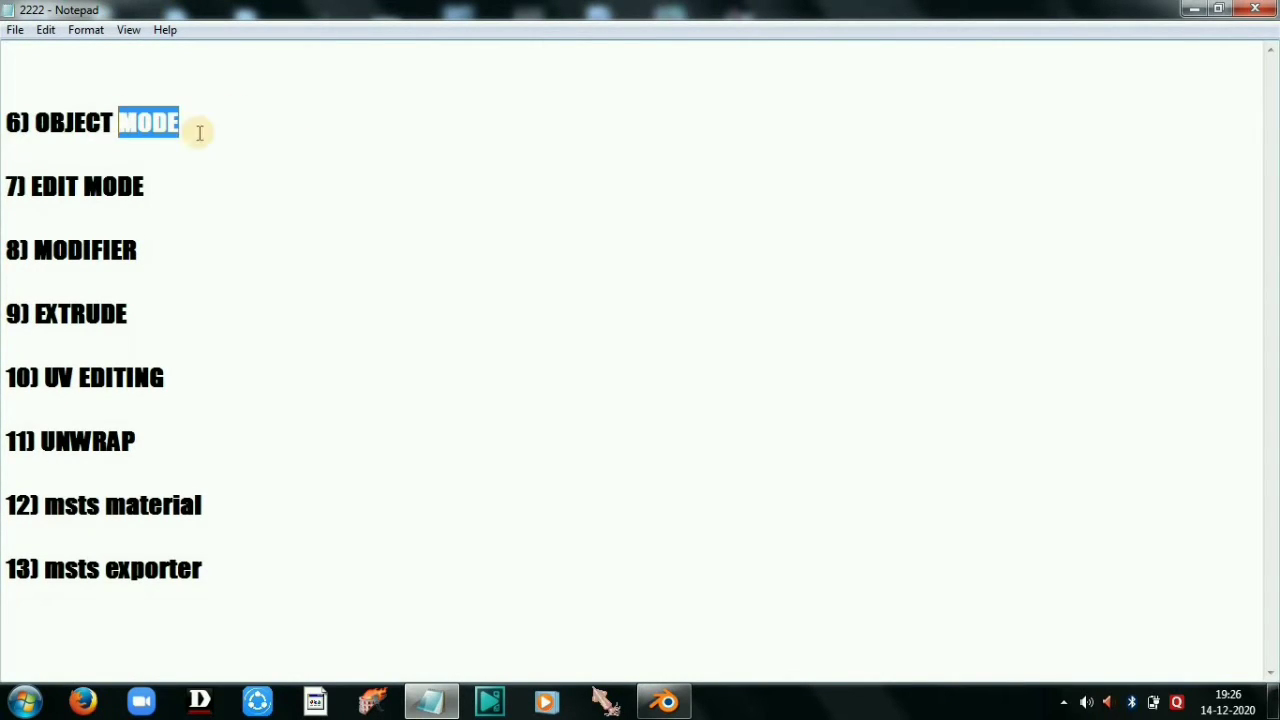
click(4, 217)
drag(267, 210, 20, 158)
drag(417, 86, 1, 139)
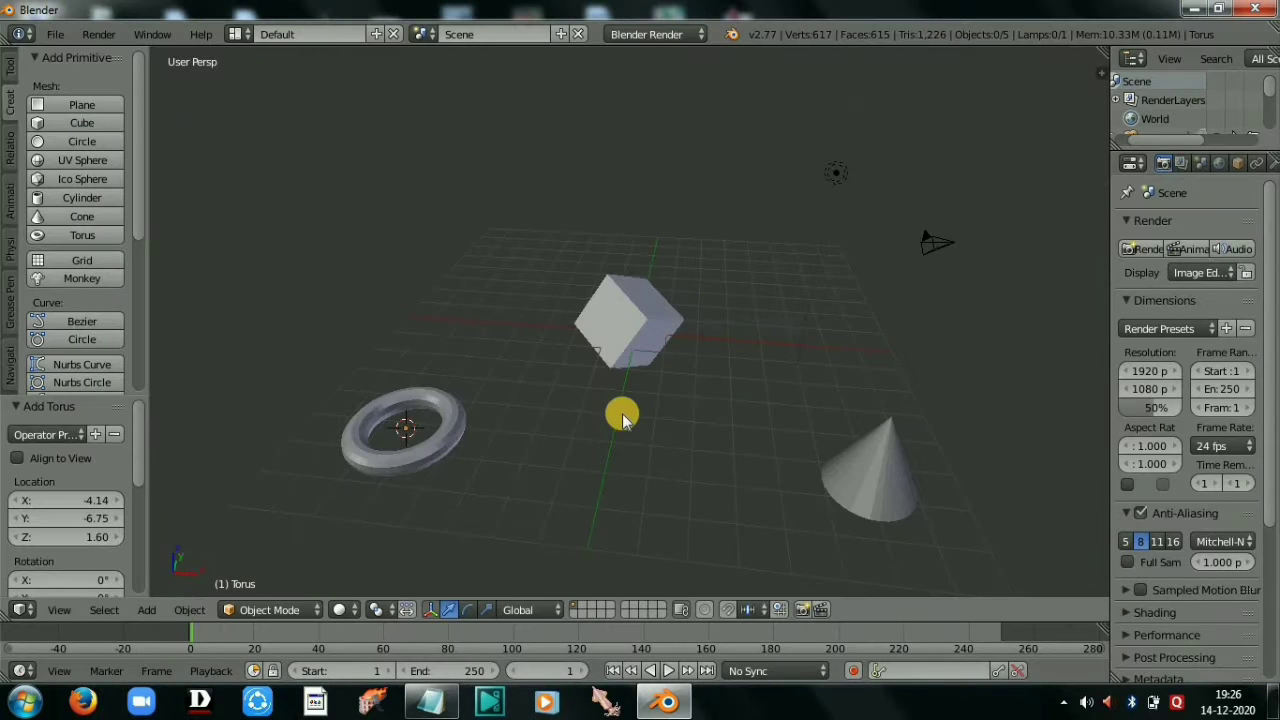
scroll(606, 380, down, 5)
scroll(605, 379, up, 5)
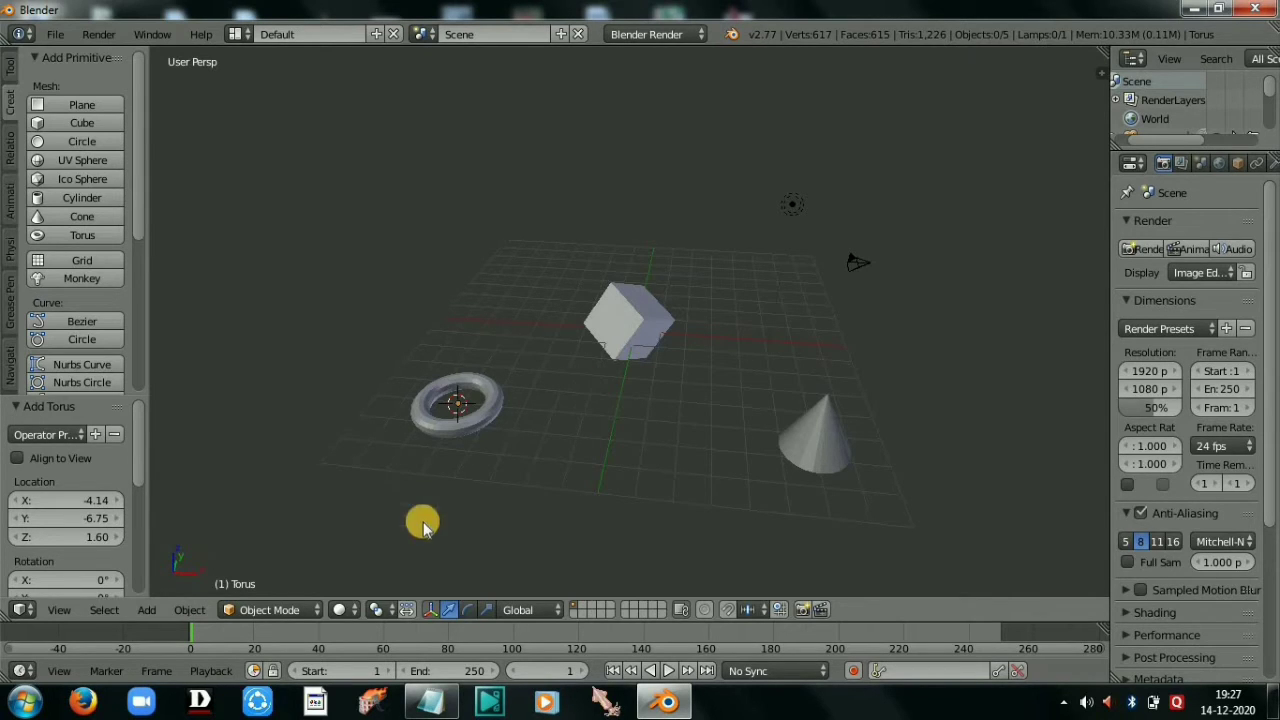
Step: Select the torus in Object Mode and scale it twice, by about 0.166 and about -0.494
click(474, 414)
scroll(384, 490, up, 6)
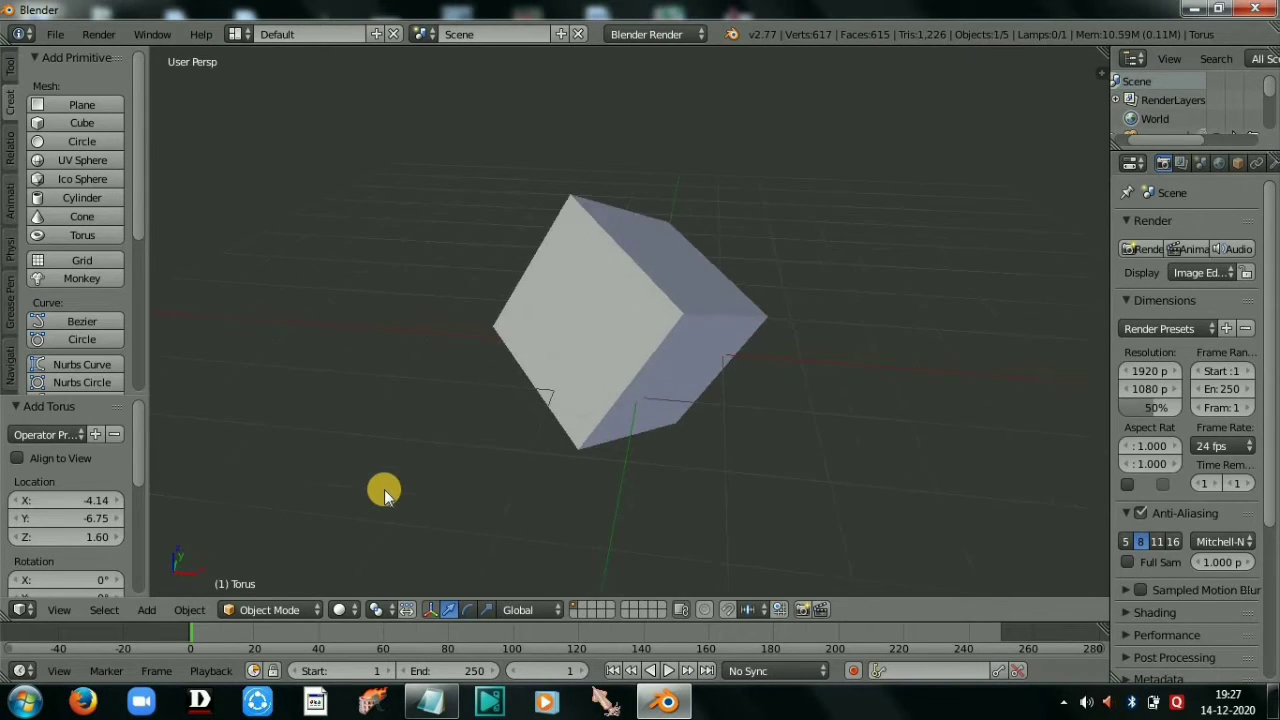
scroll(384, 490, down, 5)
click(10, 66)
click(100, 123)
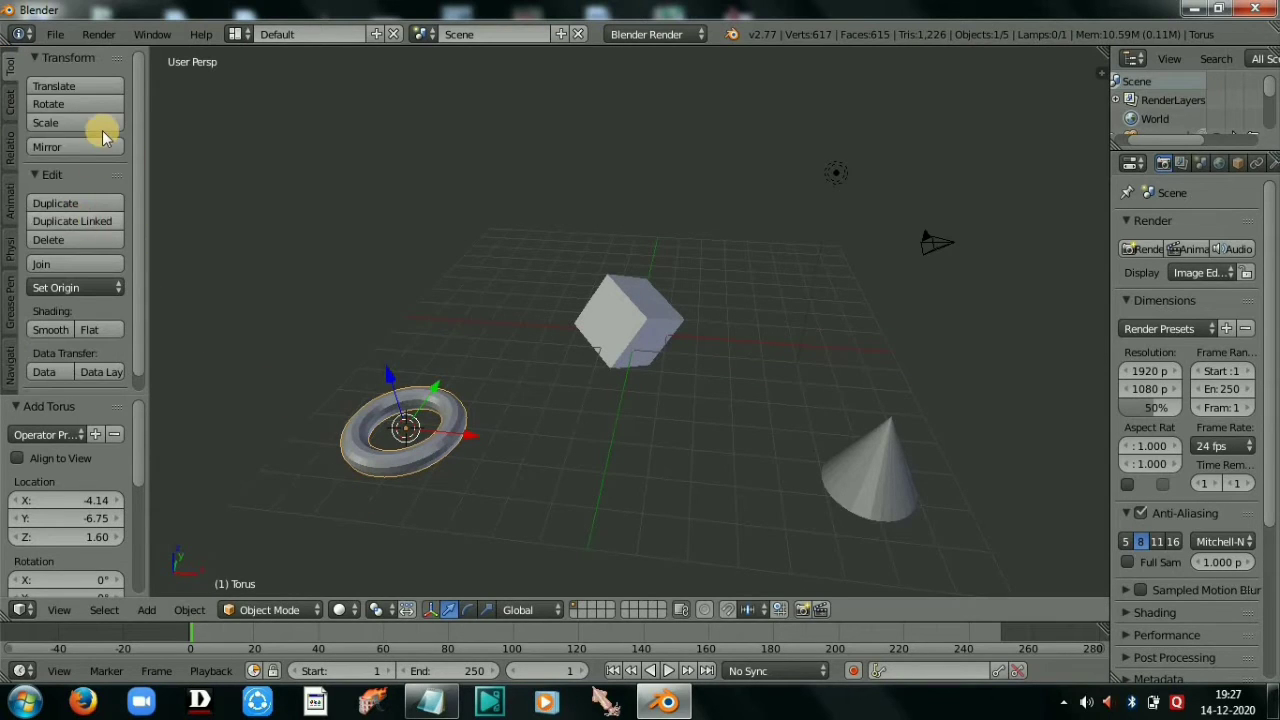
click(331, 328)
click(72, 122)
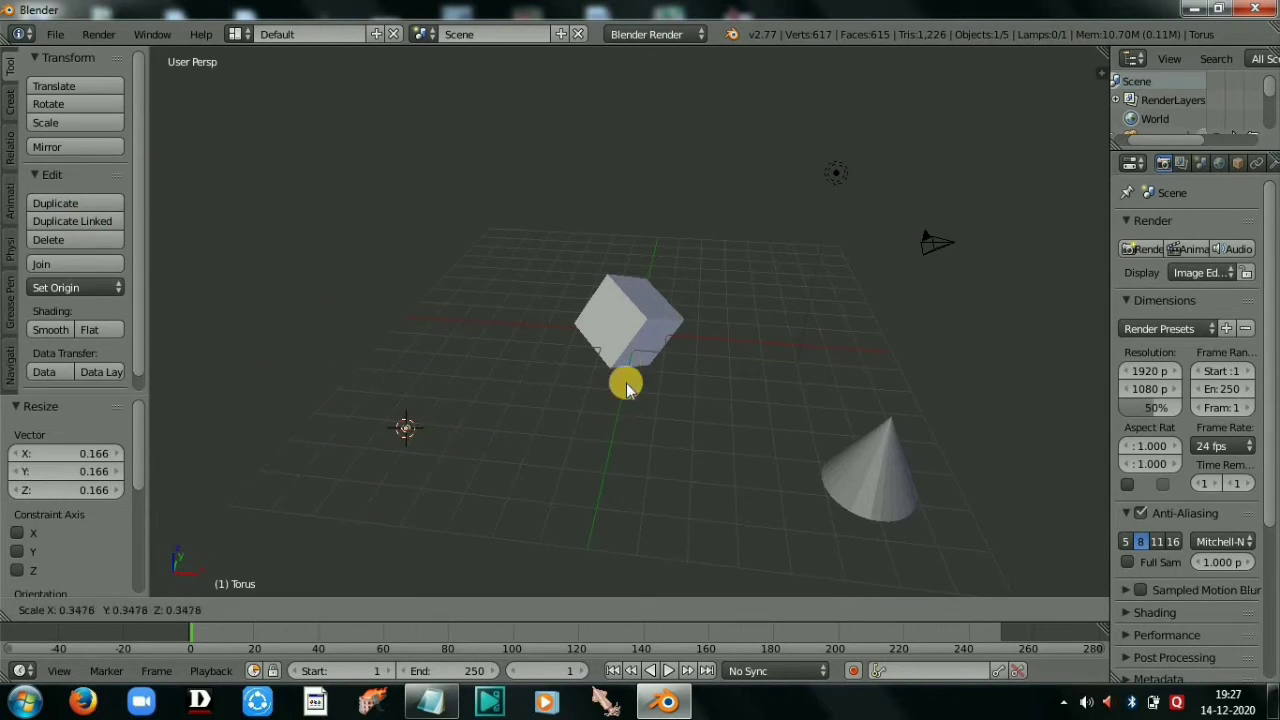
click(626, 383)
Step: Rotate the cube by about -148.5° and the cone by about -155.6°
right_click(631, 303)
click(103, 104)
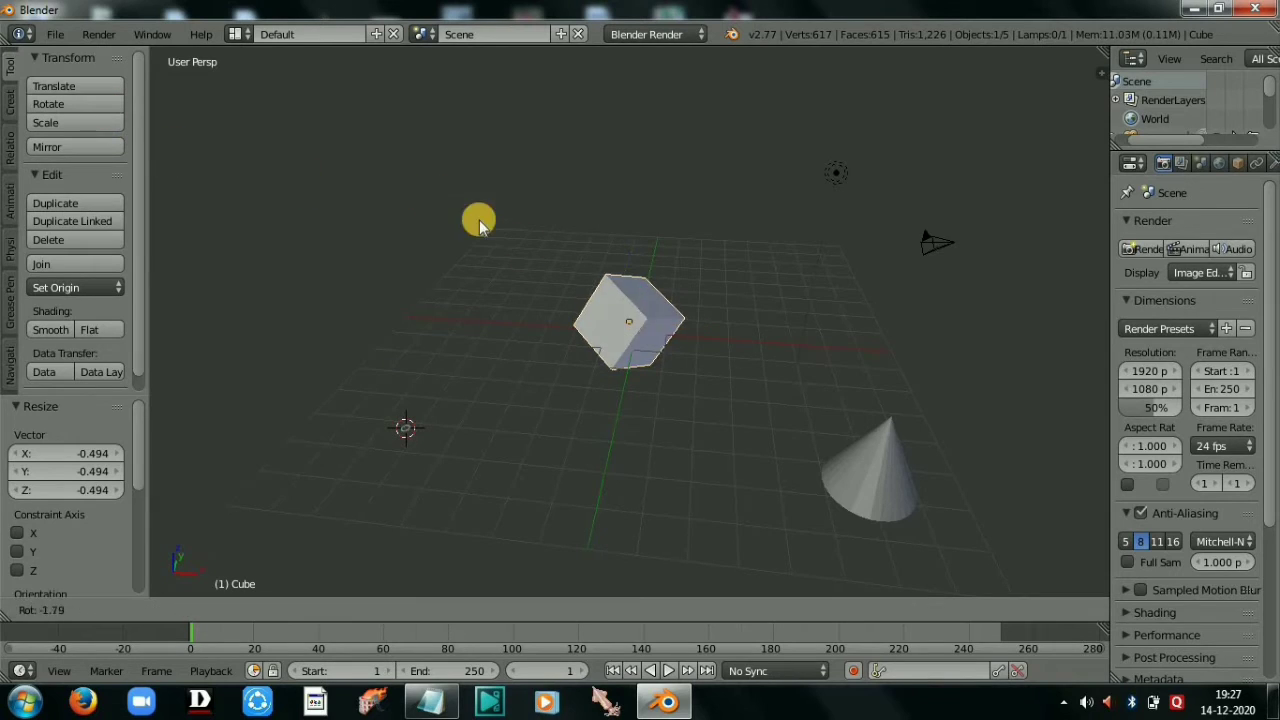
click(700, 423)
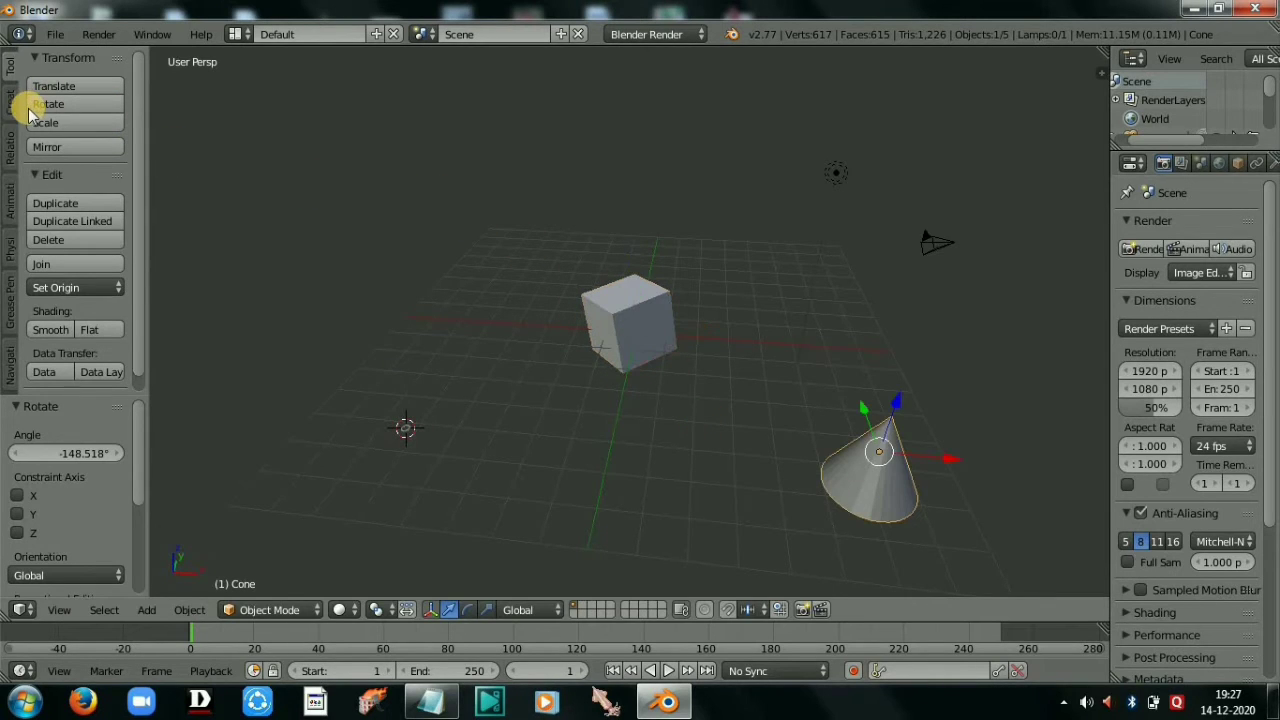
click(30, 106)
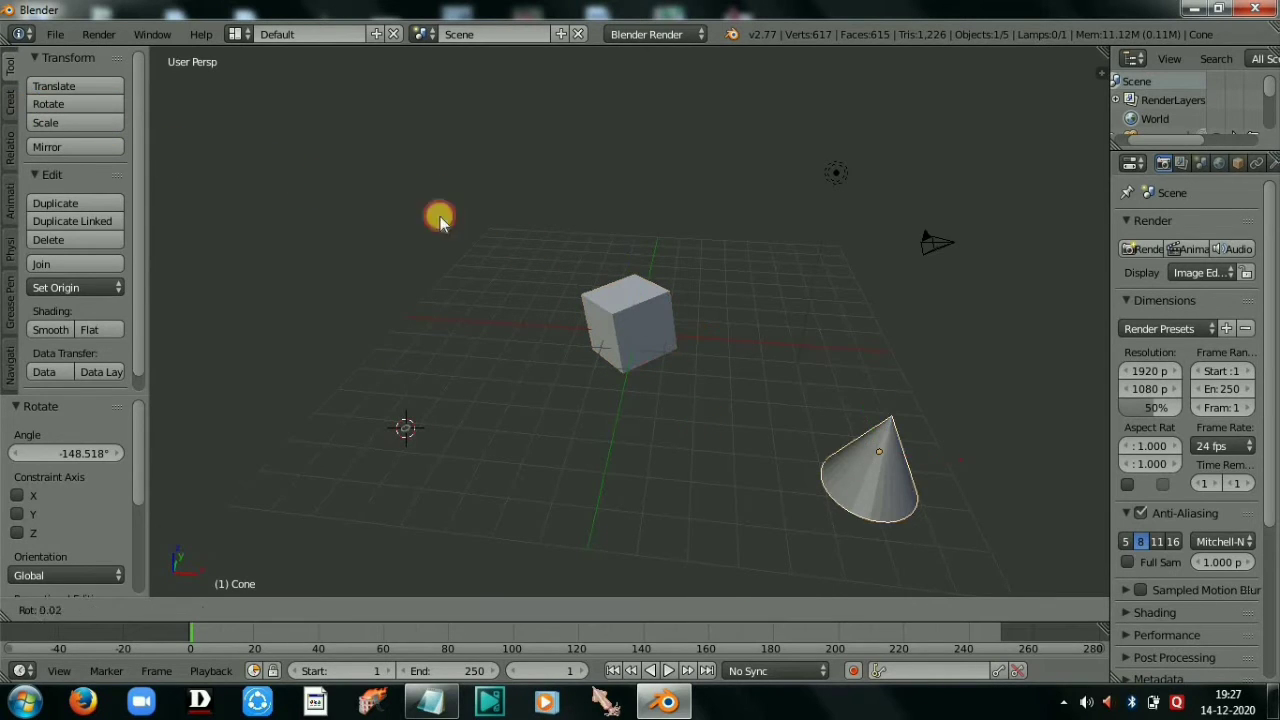
click(543, 411)
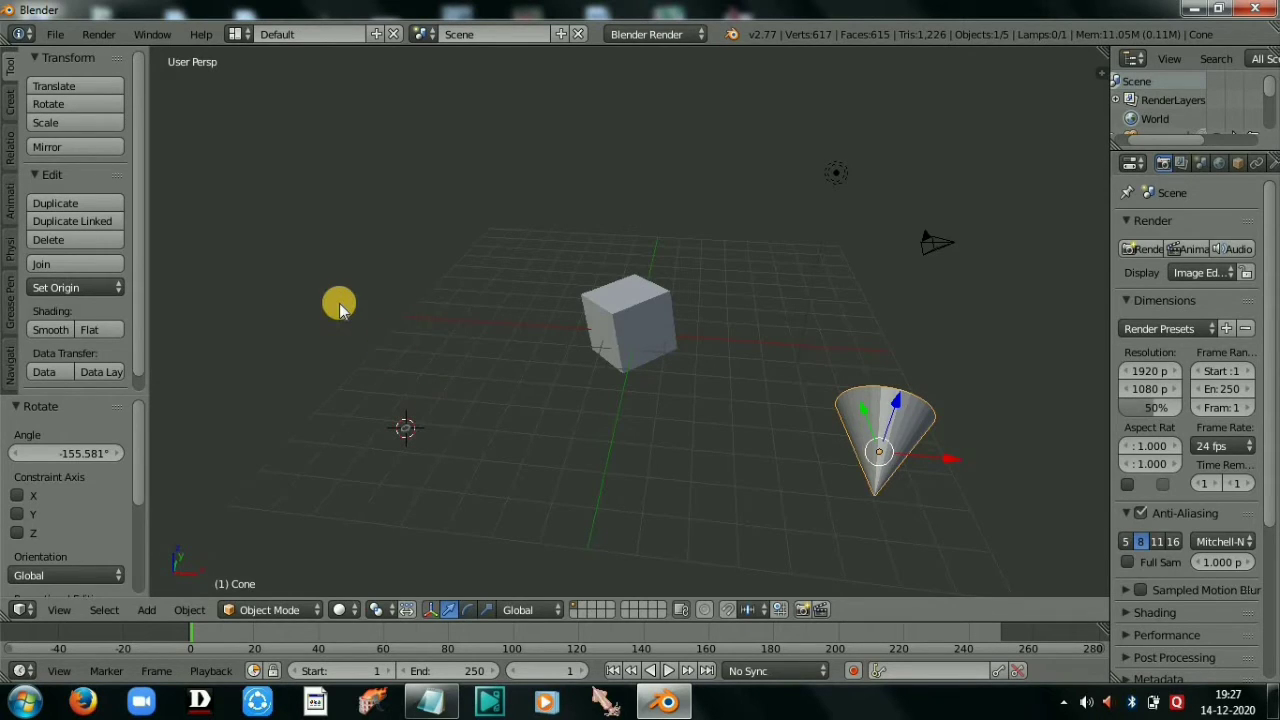
Step: Put the cone in Edit Mode, deselect its whole mesh, and try to box-select the cube
click(316, 612)
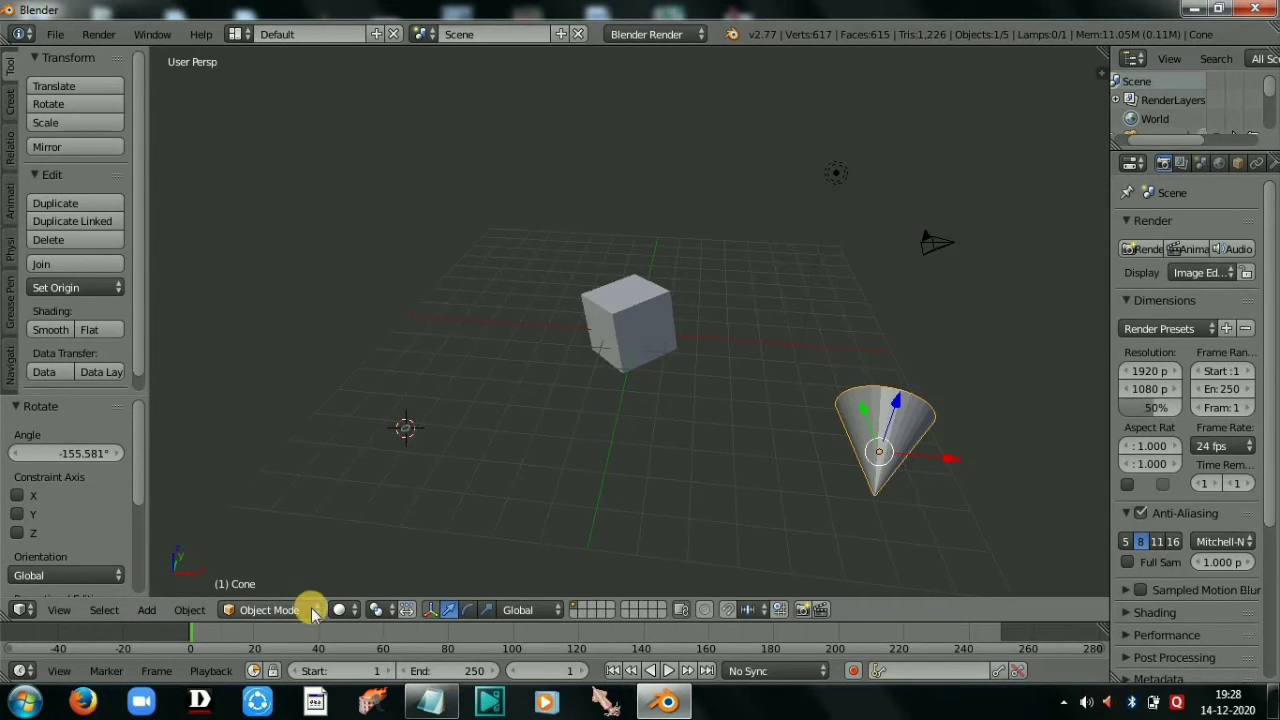
click(312, 612)
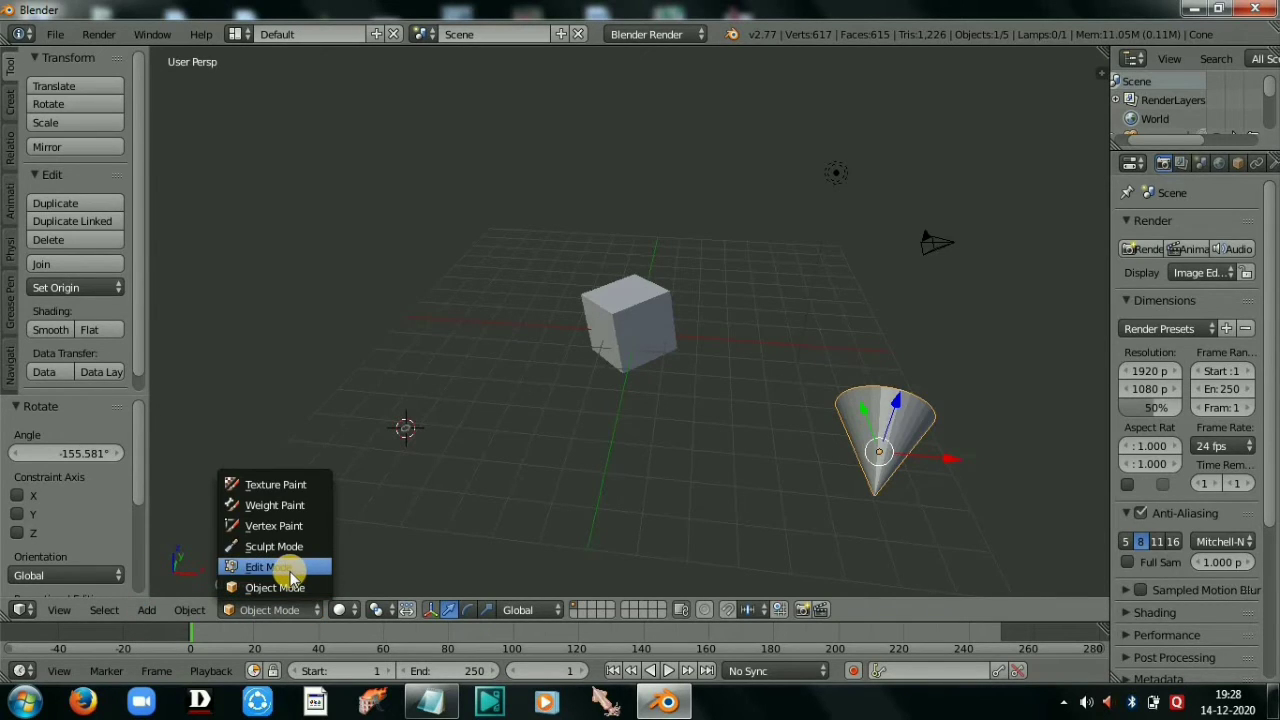
click(287, 572)
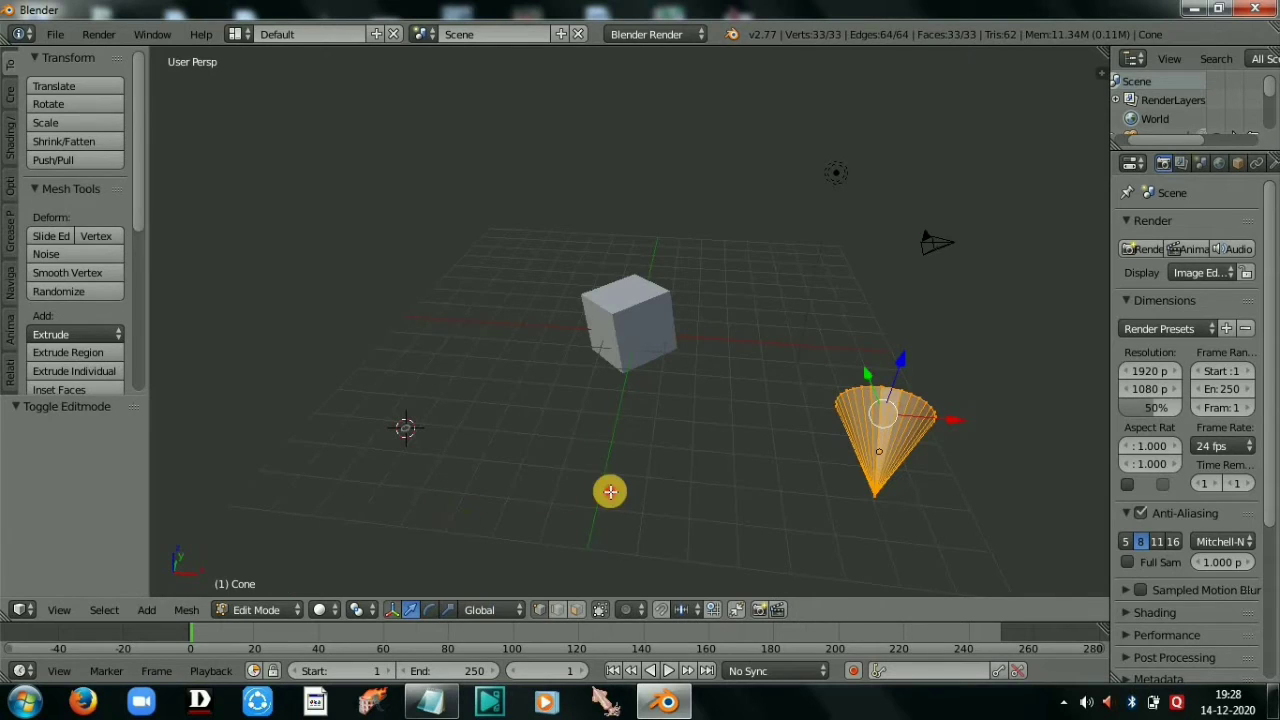
key(a)
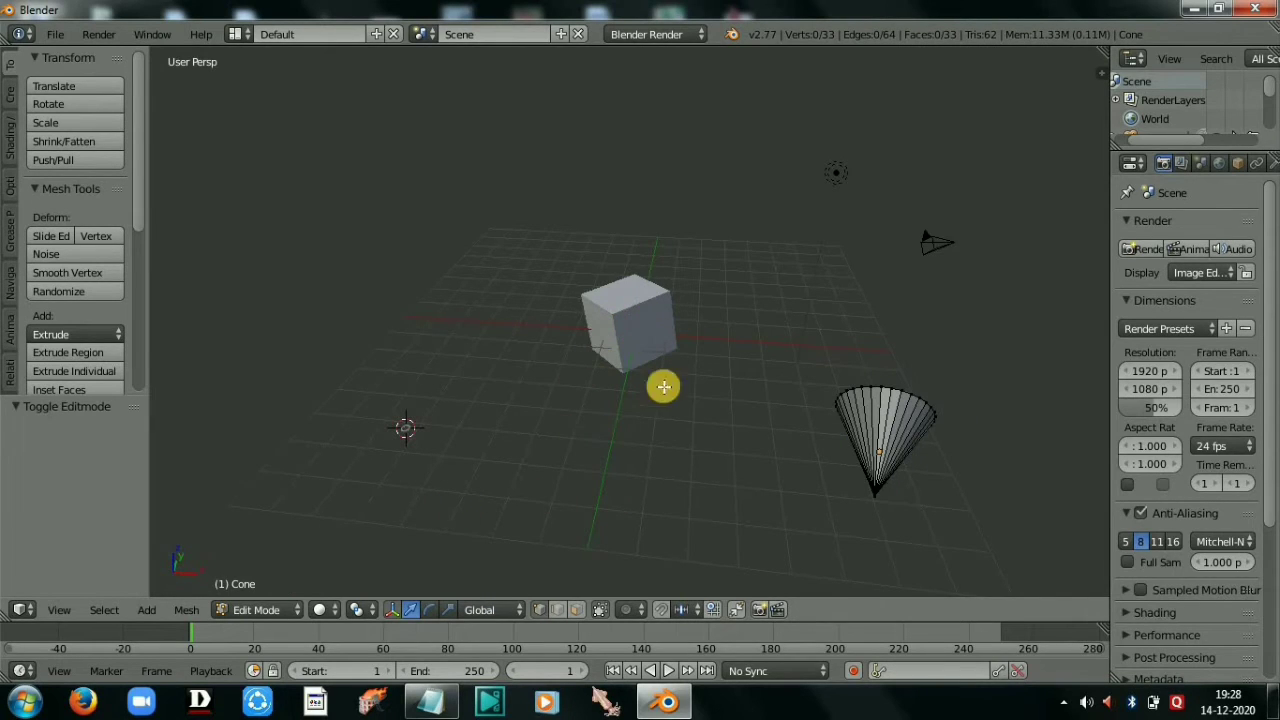
key(b)
drag(508, 229, 660, 400)
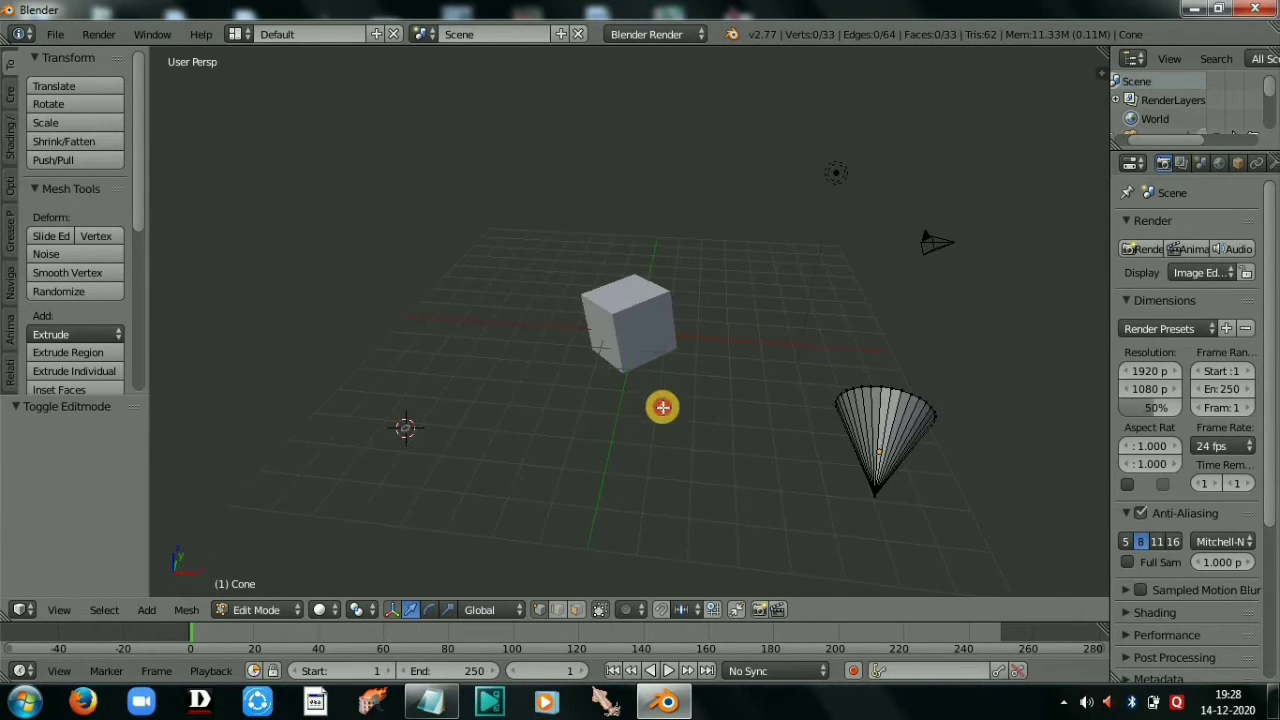
Step: Return to Object Mode and delete the cube and the shrunken torus
click(265, 610)
click(271, 590)
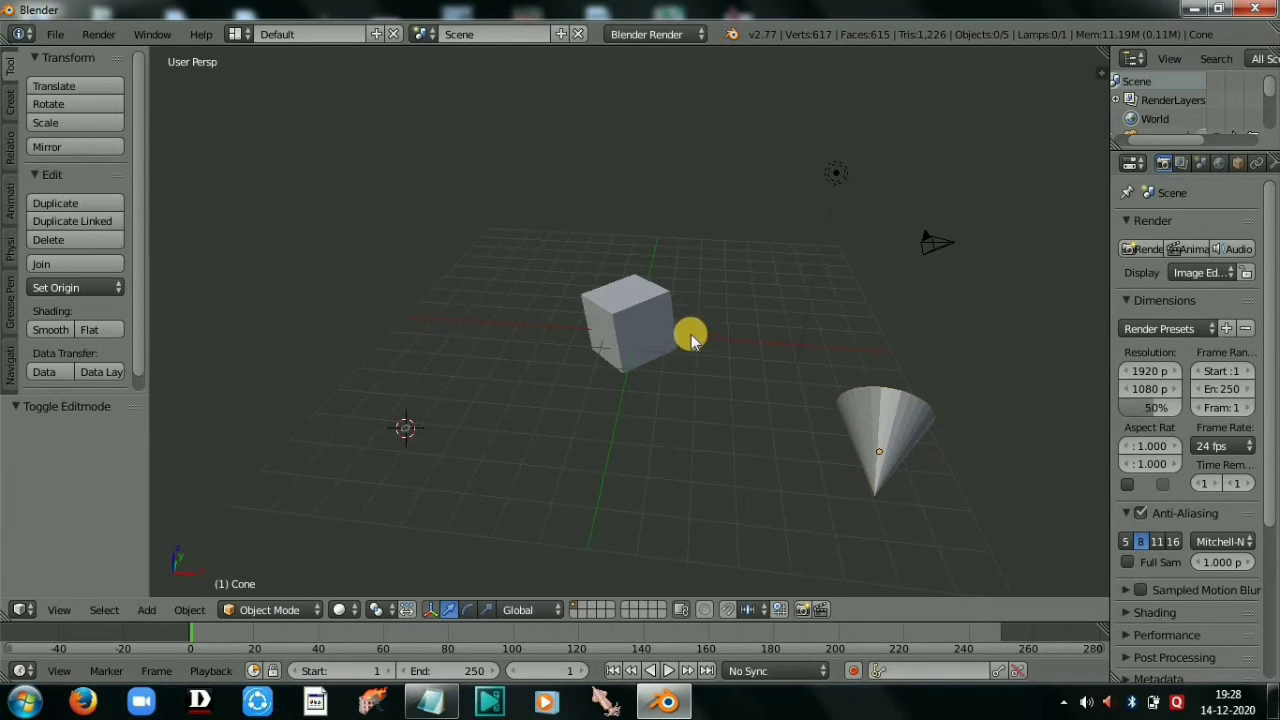
right_click(818, 480)
right_click(630, 295)
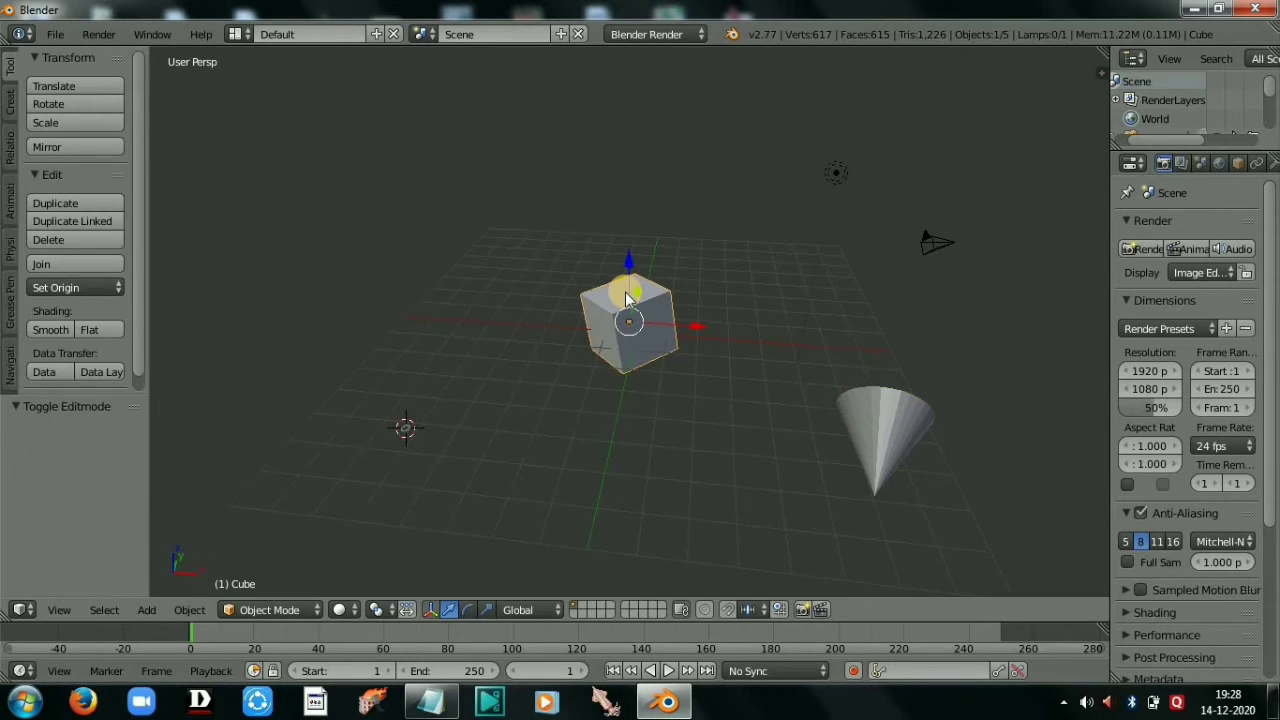
key(x)
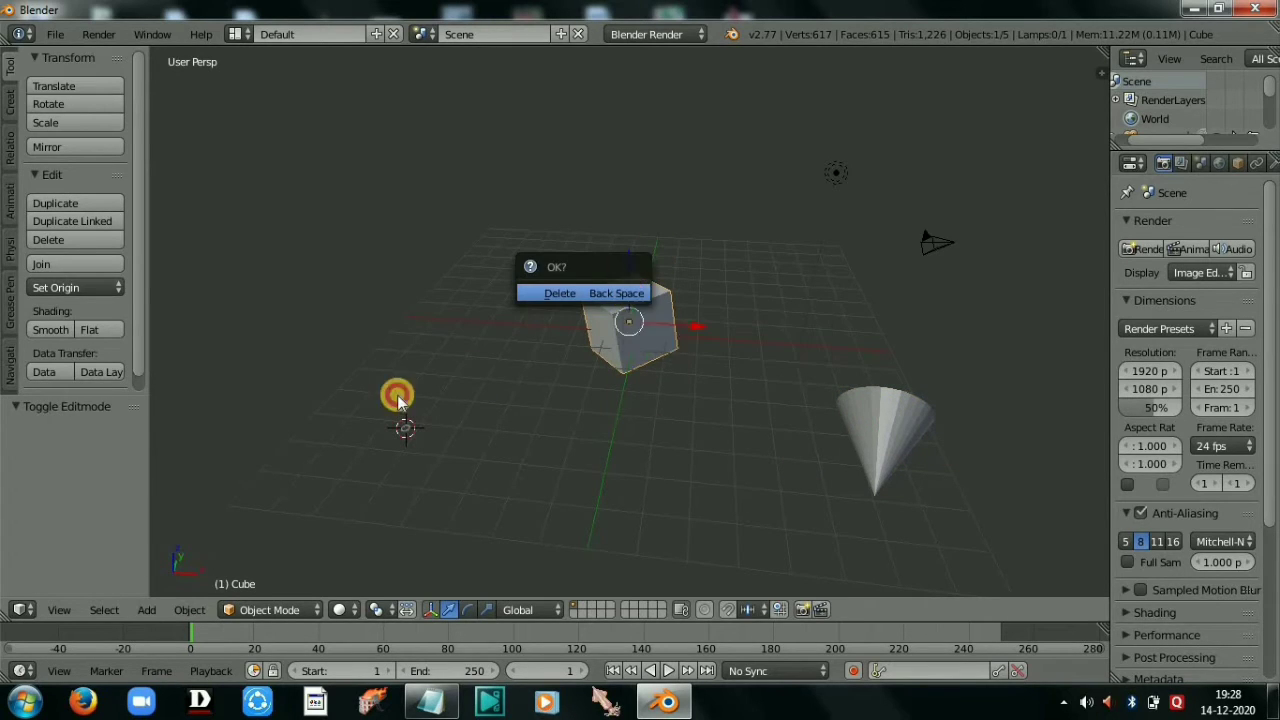
key(Return)
right_click(424, 463)
key(x)
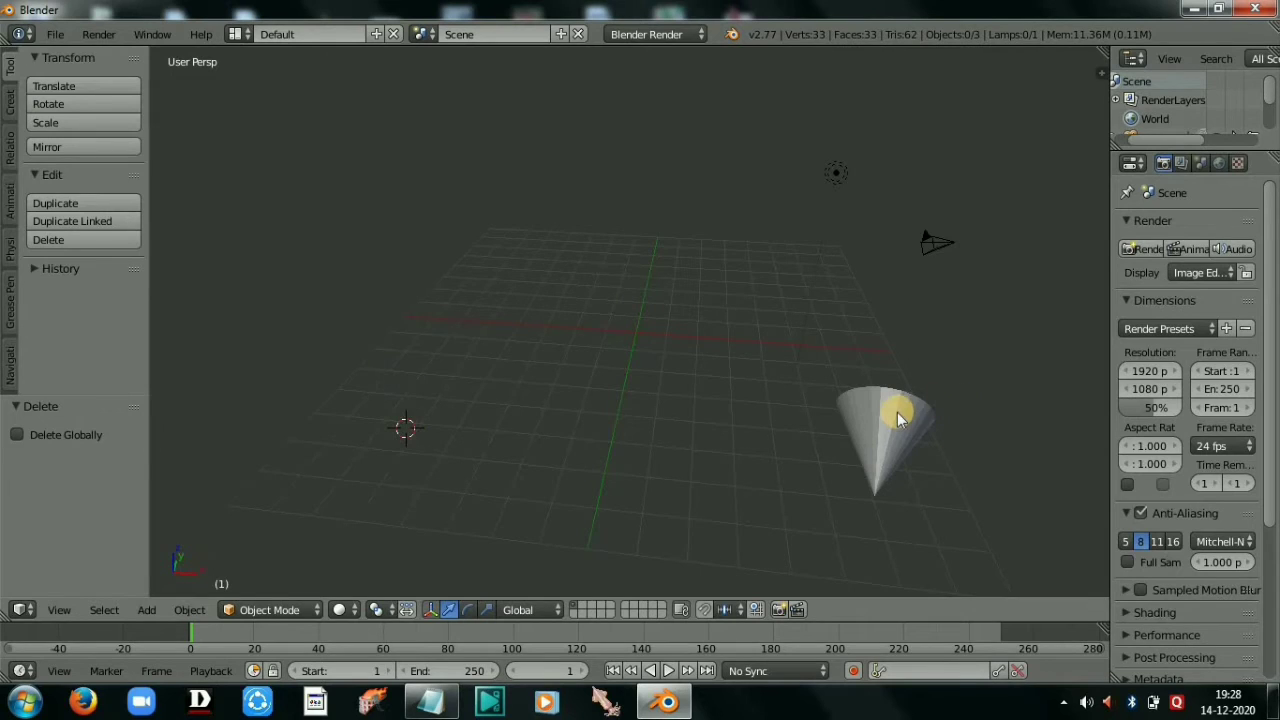
Step: Select the remaining cone and scale it by a factor of about -6.007 on all axes
right_click(897, 412)
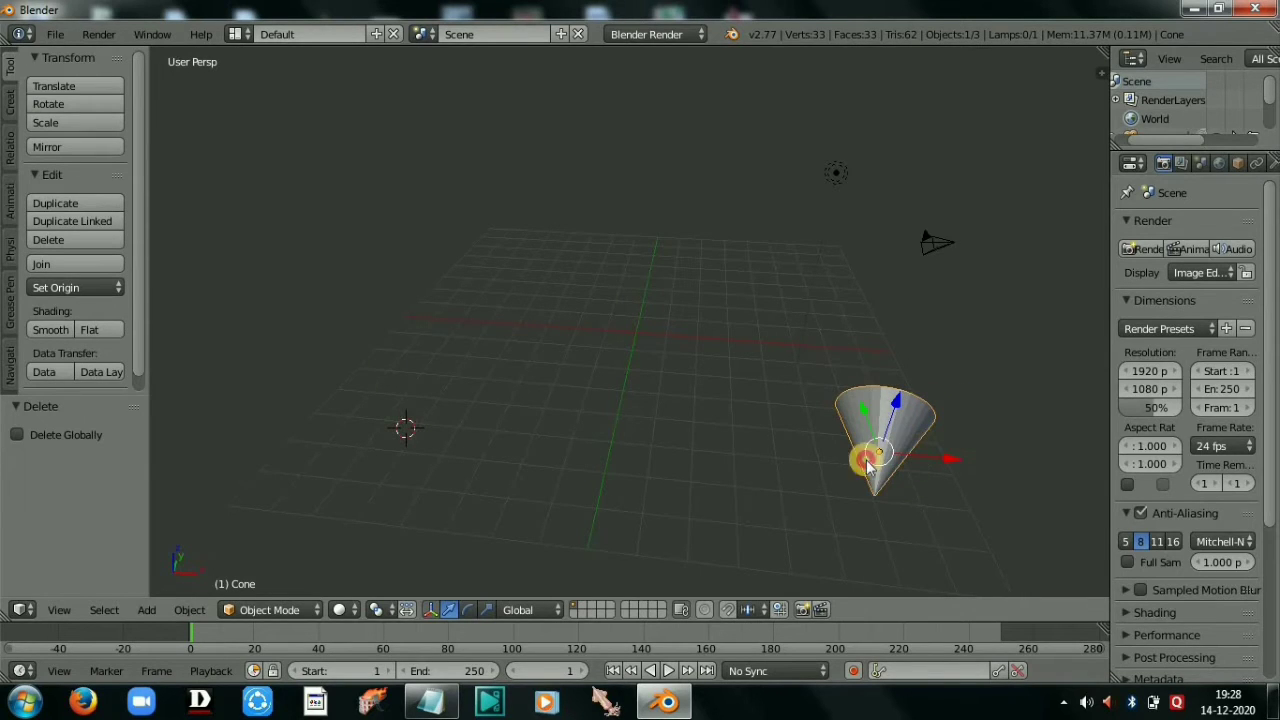
click(72, 122)
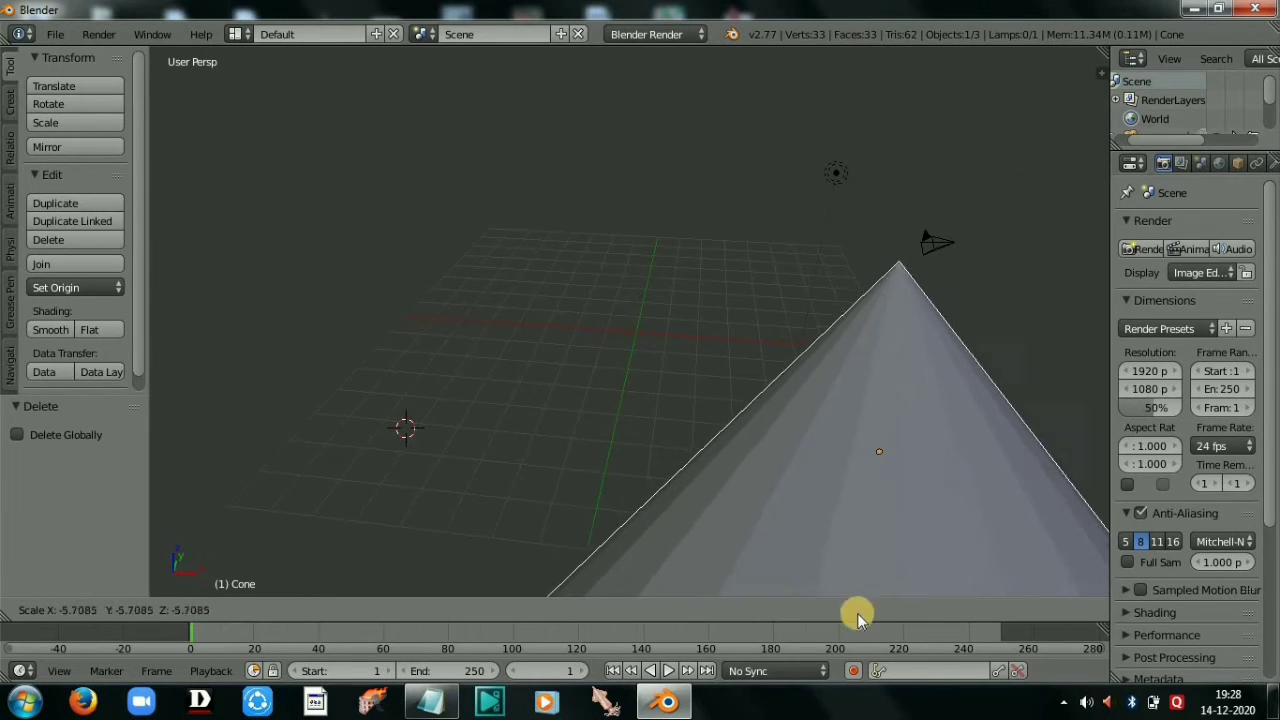
click(843, 560)
middle_drag(857, 337, 466, 377)
scroll(629, 371, down, 5)
scroll(466, 377, up, 2)
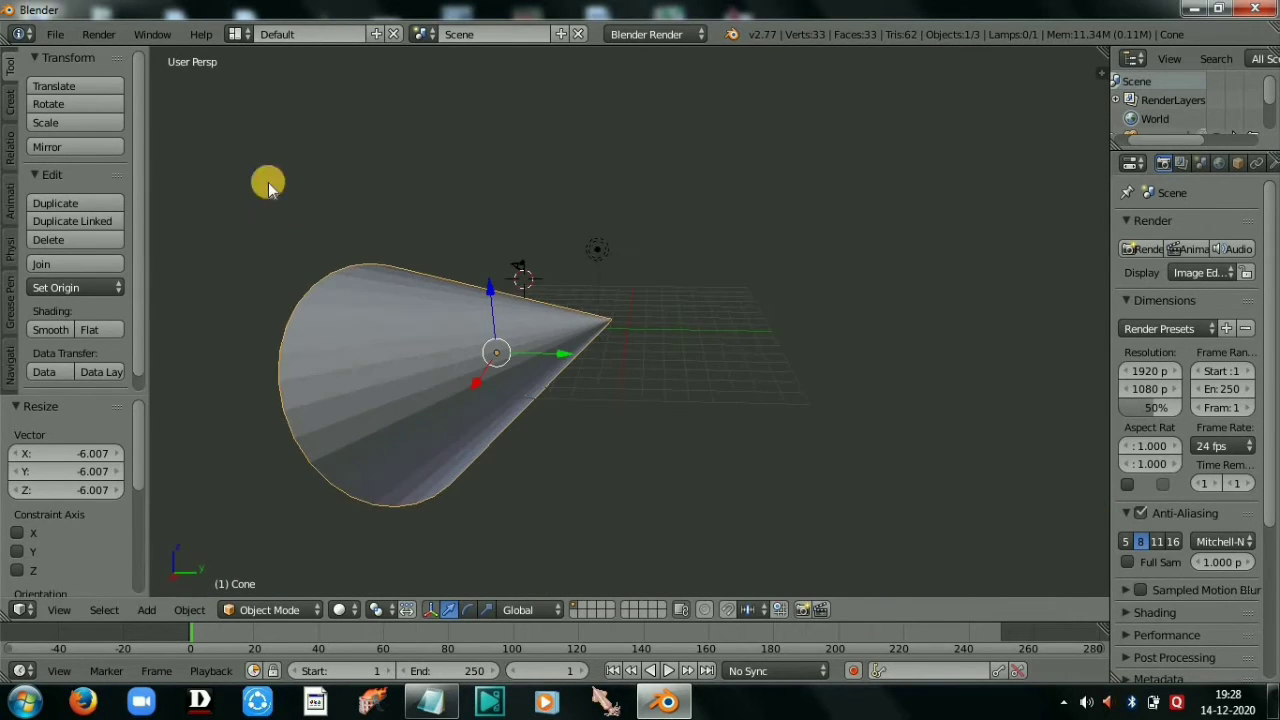
Step: Scale the cone again by a factor of about 8.152 and put it in Edit Mode
click(40, 120)
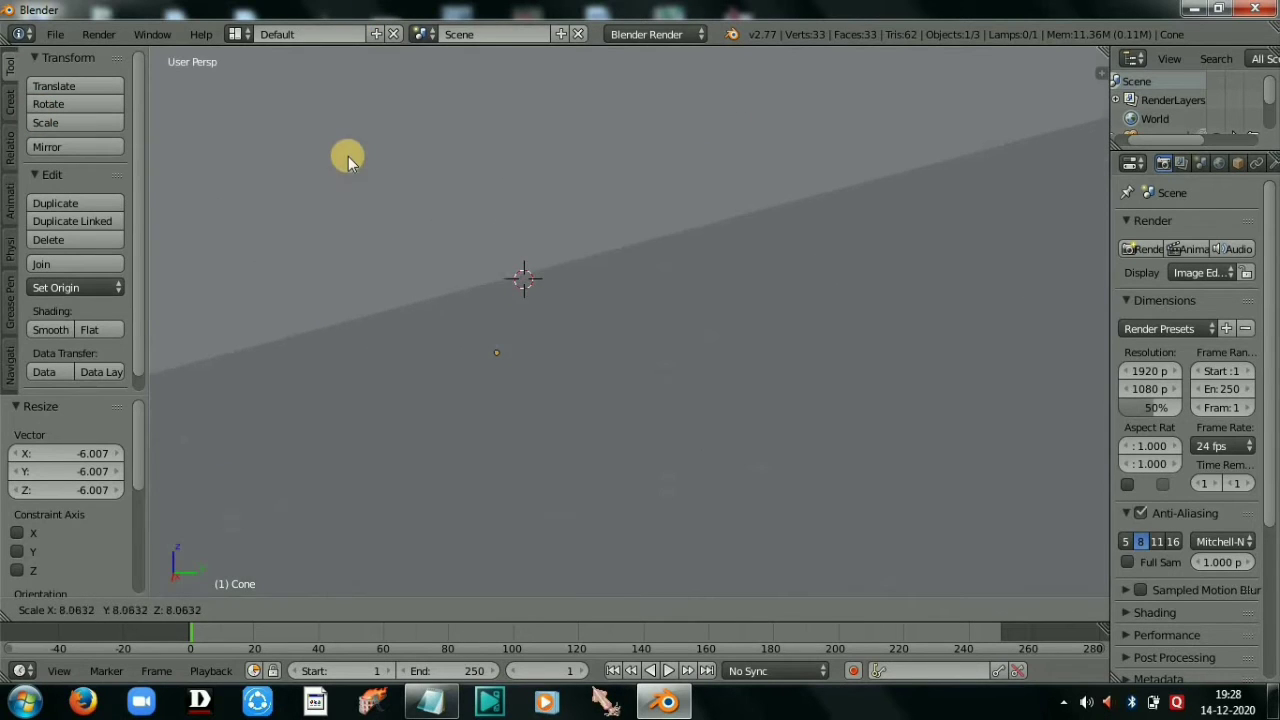
click(348, 156)
middle_drag(763, 289, 614, 317)
scroll(614, 317, down, 6)
middle_drag(791, 312, 668, 288)
scroll(663, 308, down, 3)
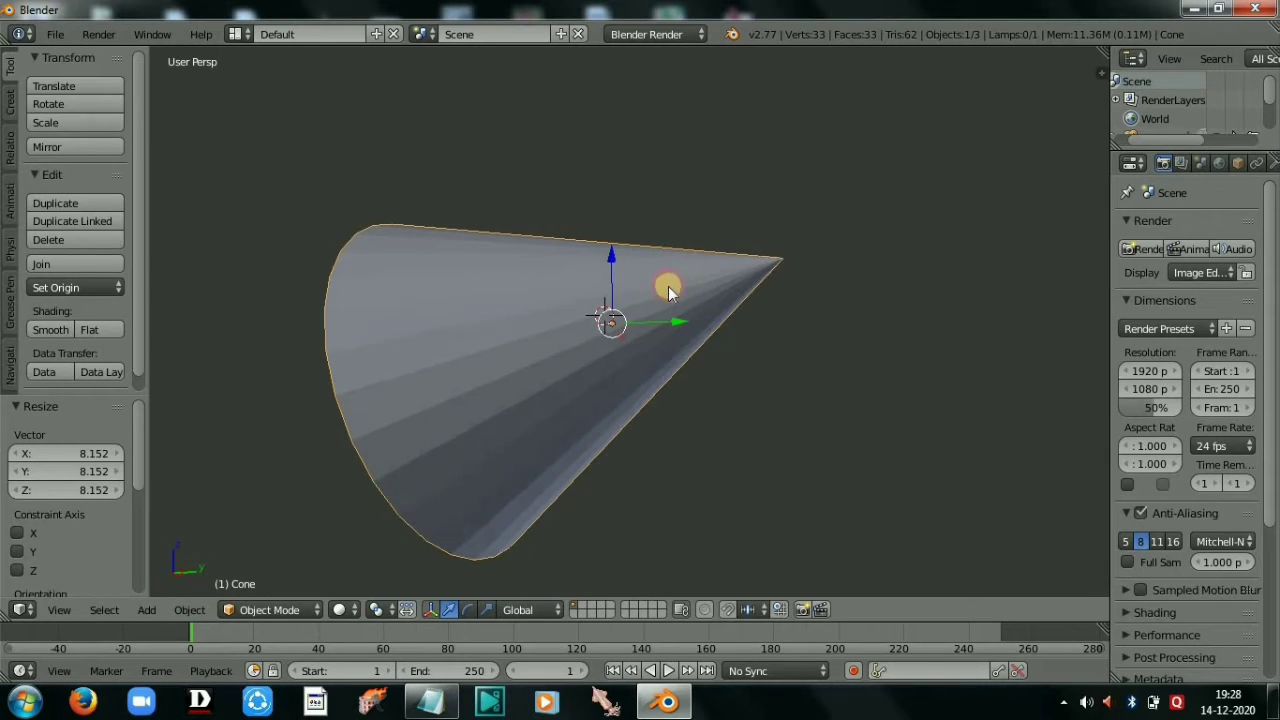
click(255, 611)
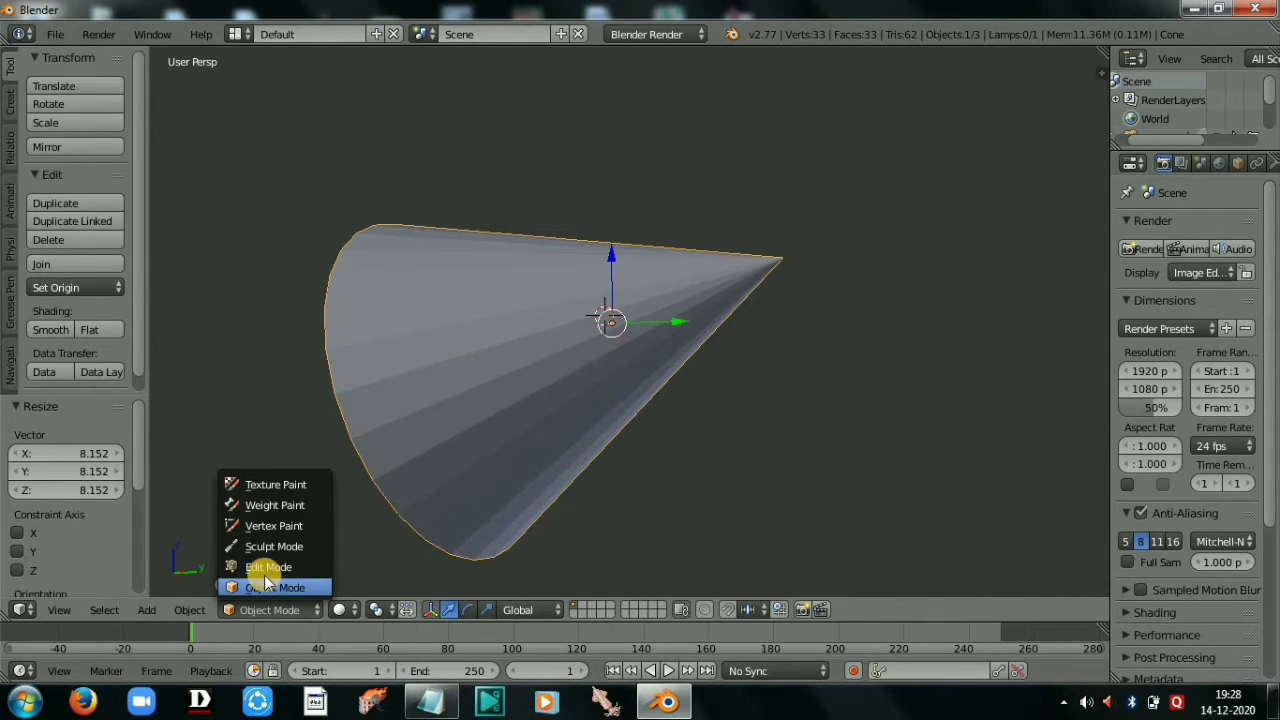
click(266, 567)
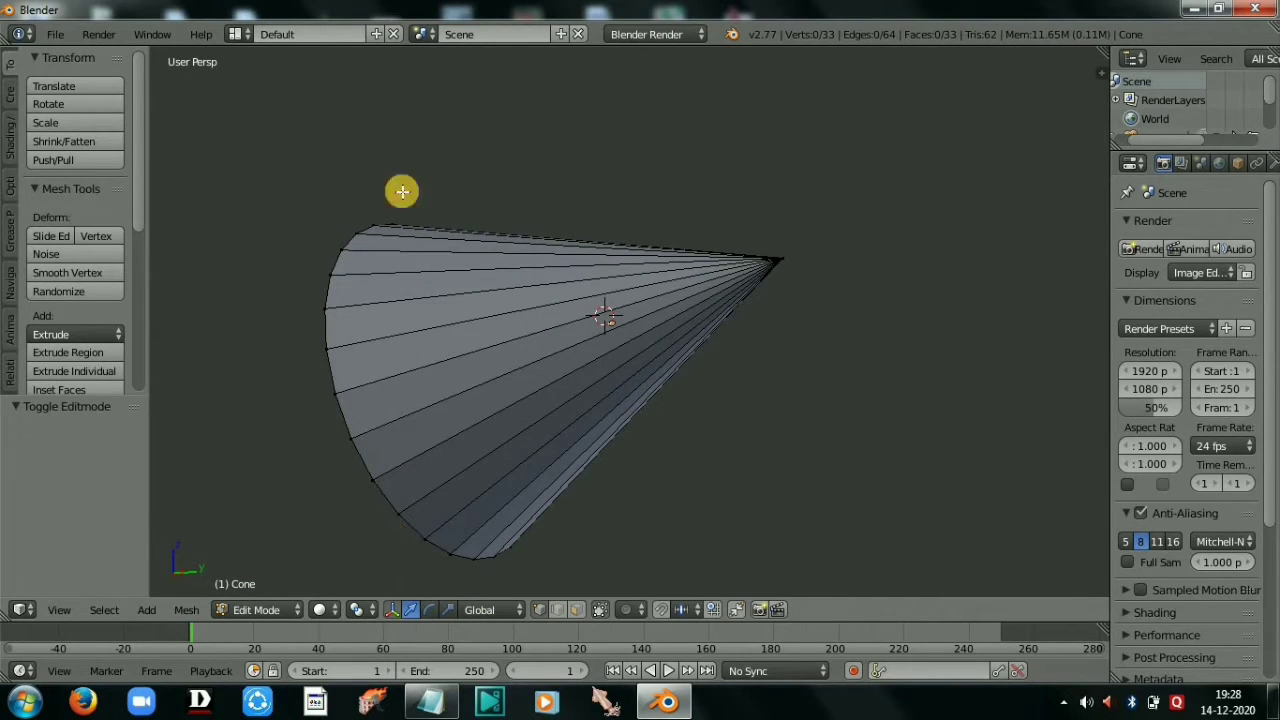
Step: Switch the cone's mesh selection mode to Face
drag(402, 97, 704, 538)
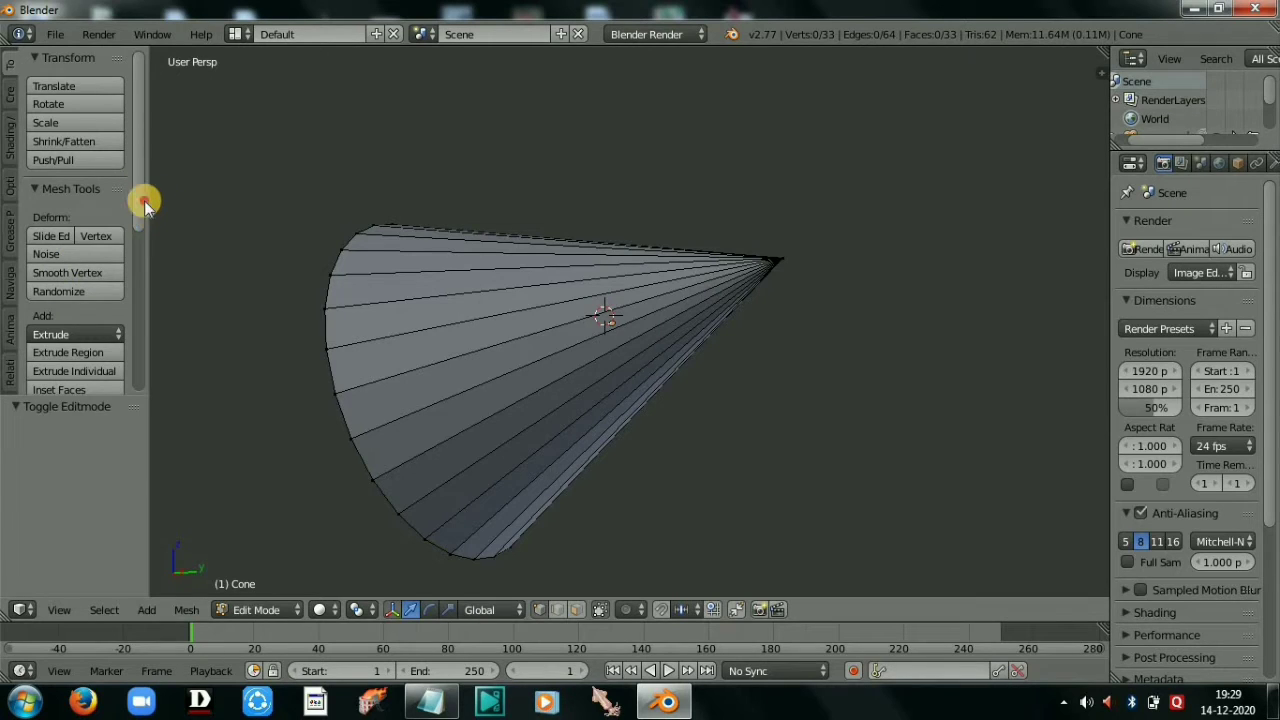
drag(145, 204, 153, 295)
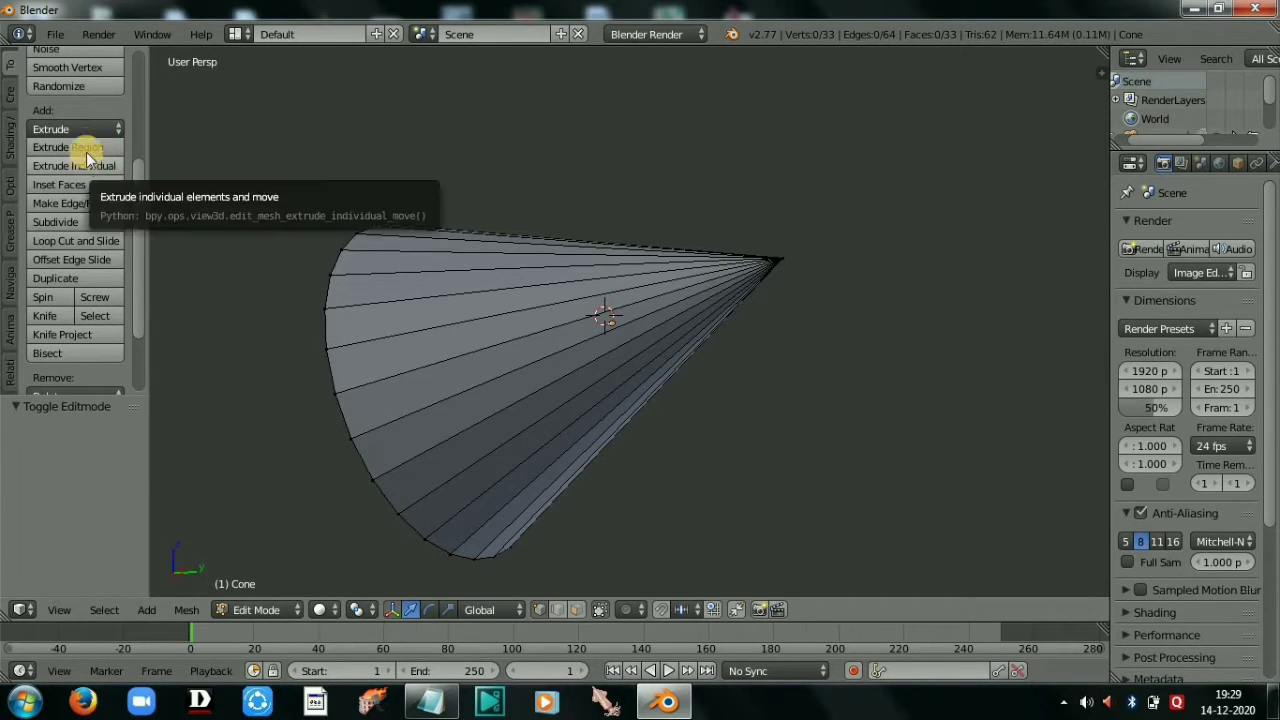
scroll(502, 407, up, 3)
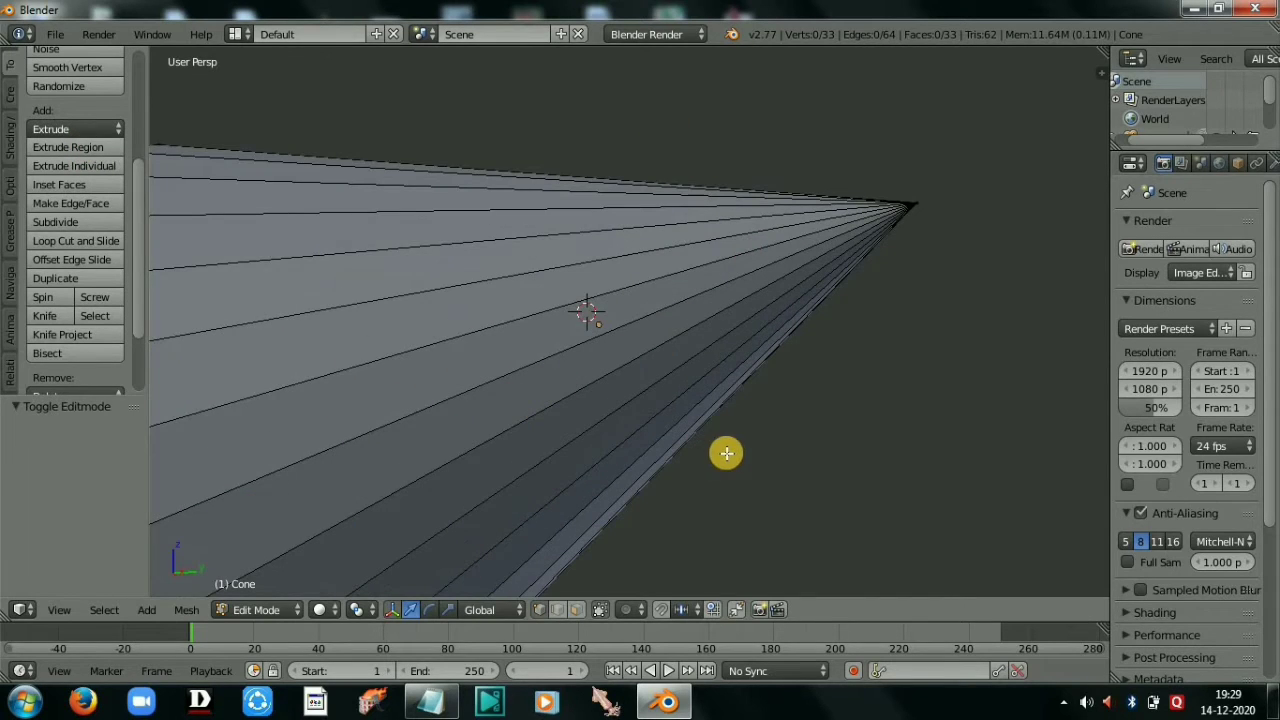
scroll(726, 451, down, 5)
key(ctrl+Tab)
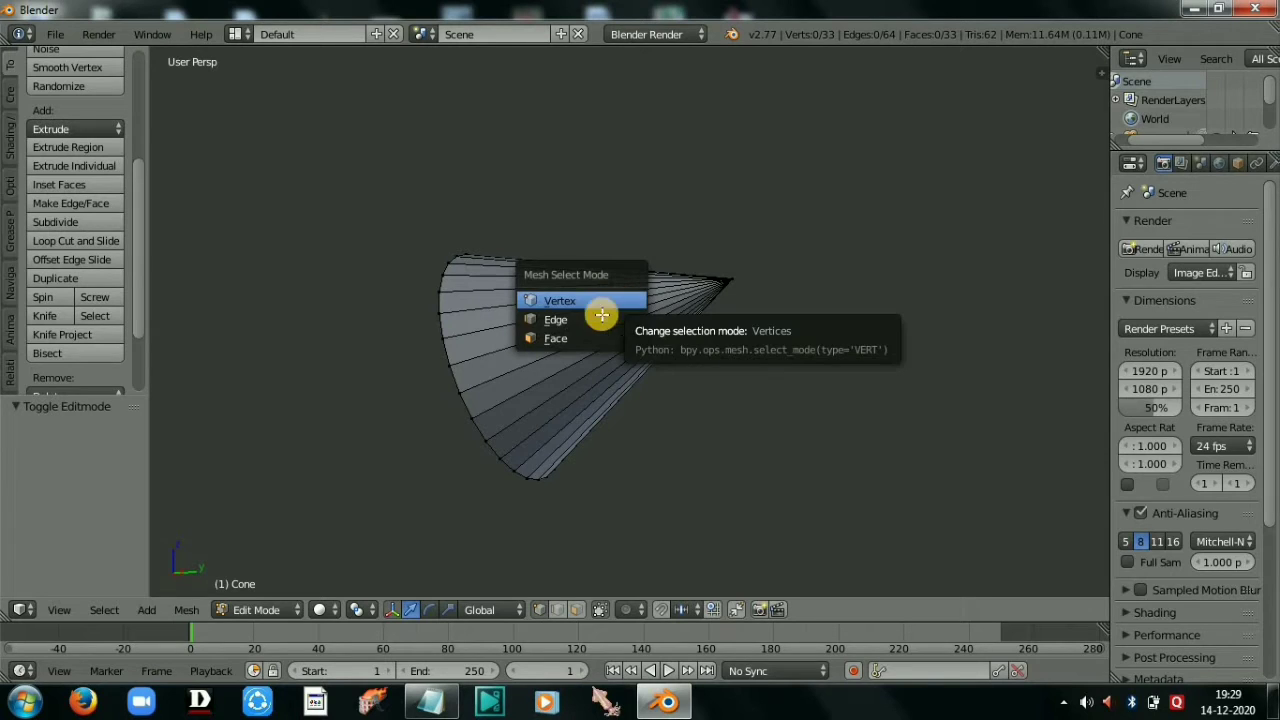
click(594, 341)
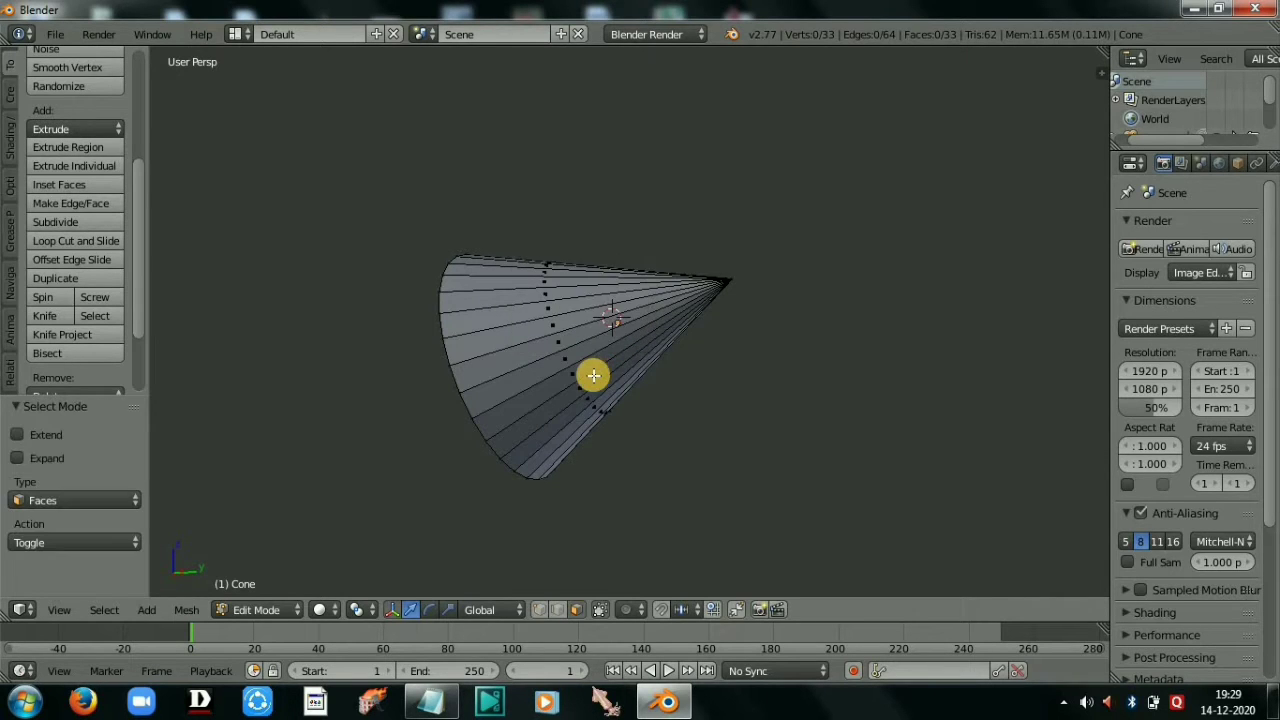
Step: Select one side face of the cone and extrude it along its normal by about 54.344
scroll(593, 374, up, 8)
scroll(625, 306, down, 6)
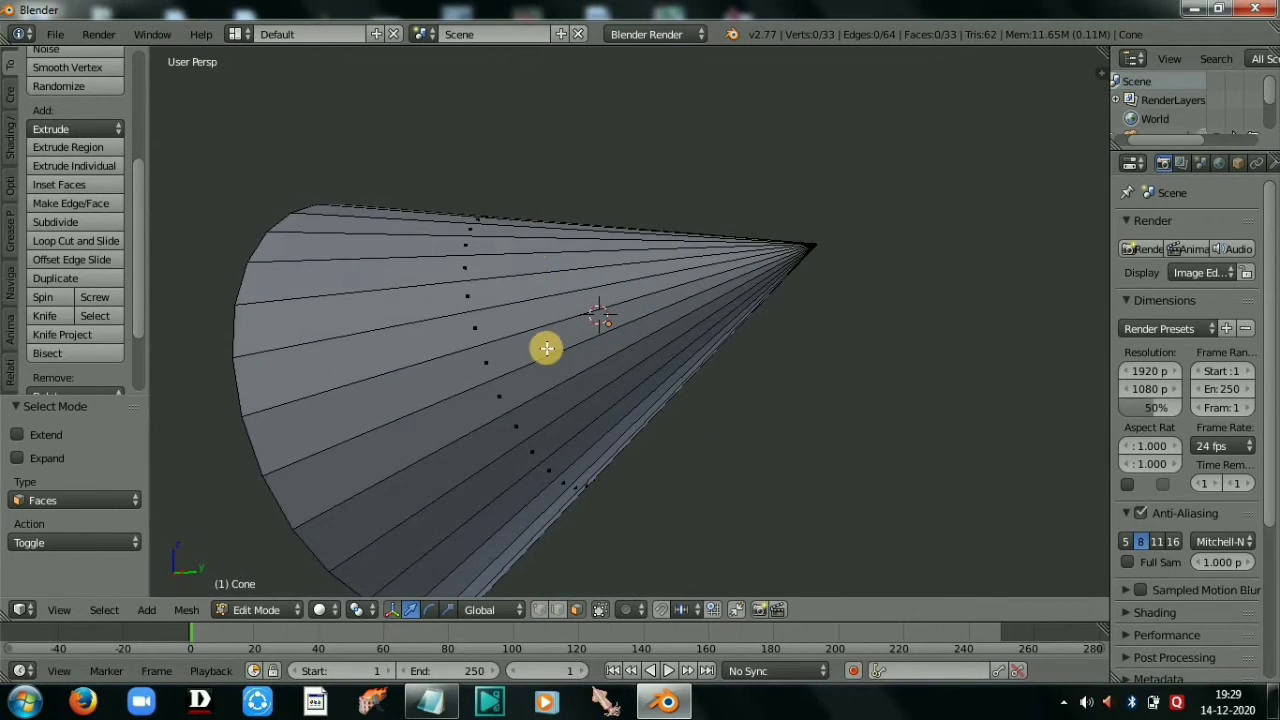
scroll(523, 295, up, 5)
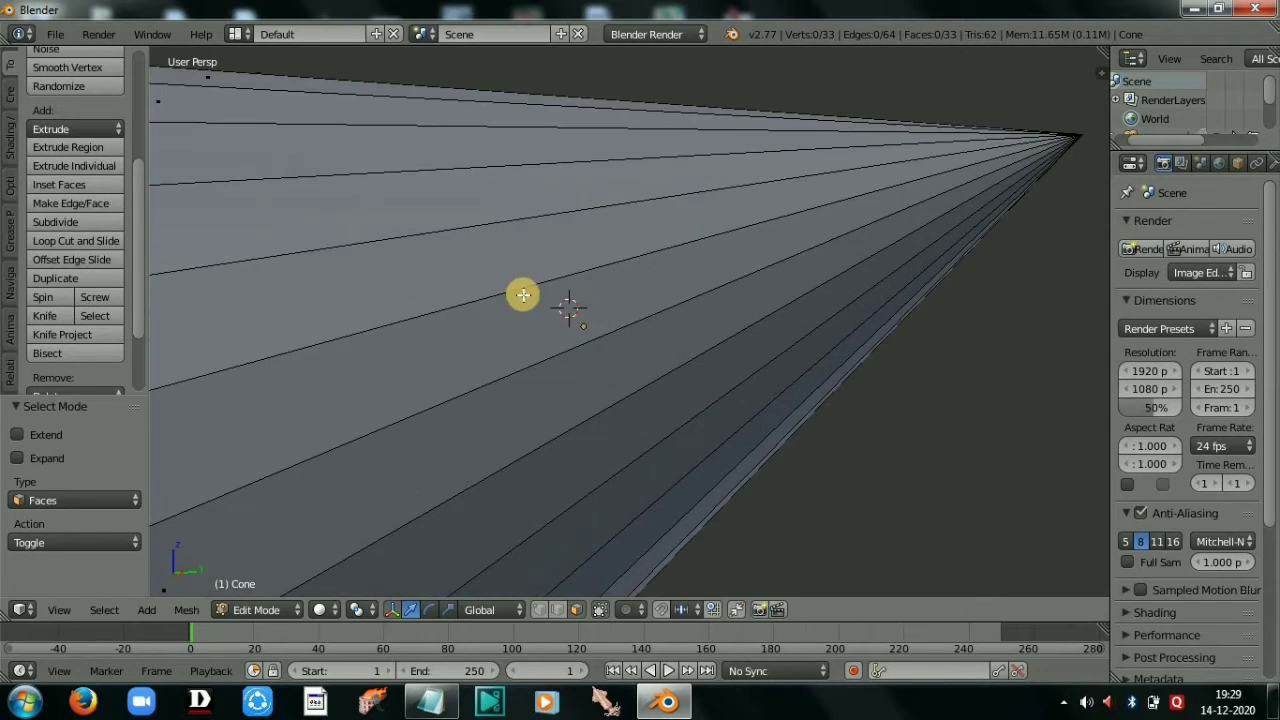
scroll(440, 350, down, 2)
right_click(443, 331)
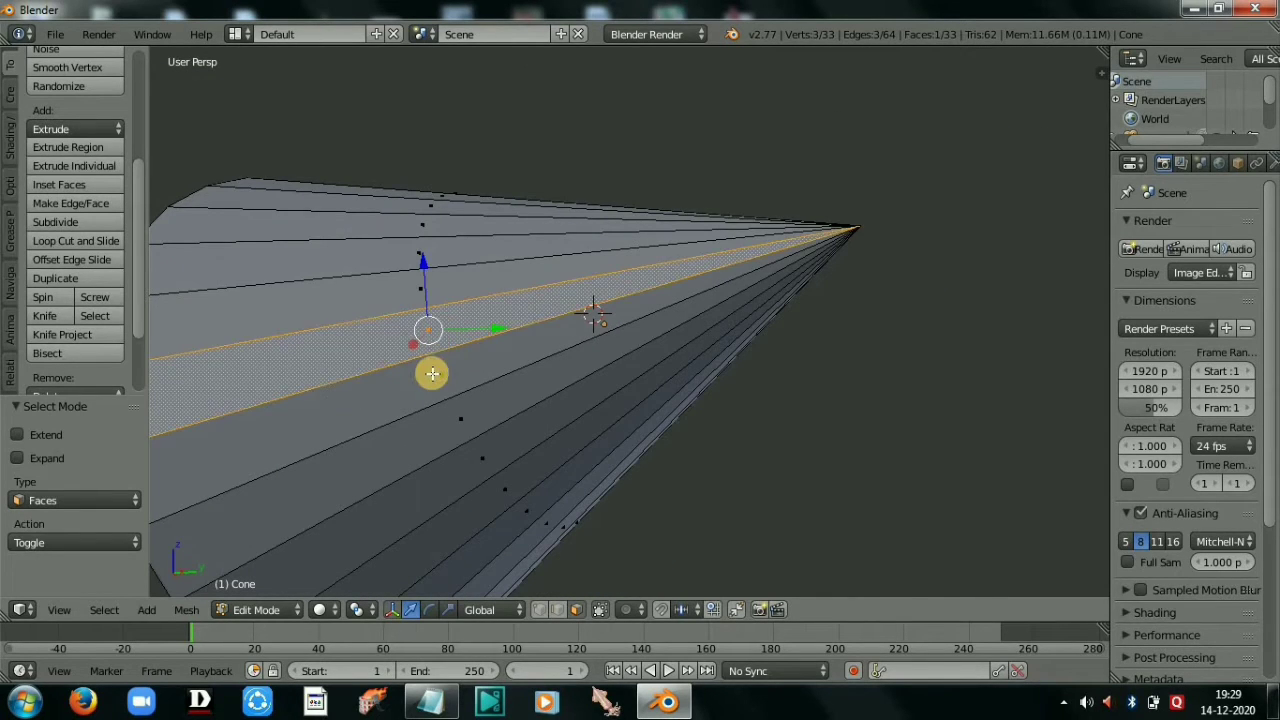
scroll(440, 373, down, 3)
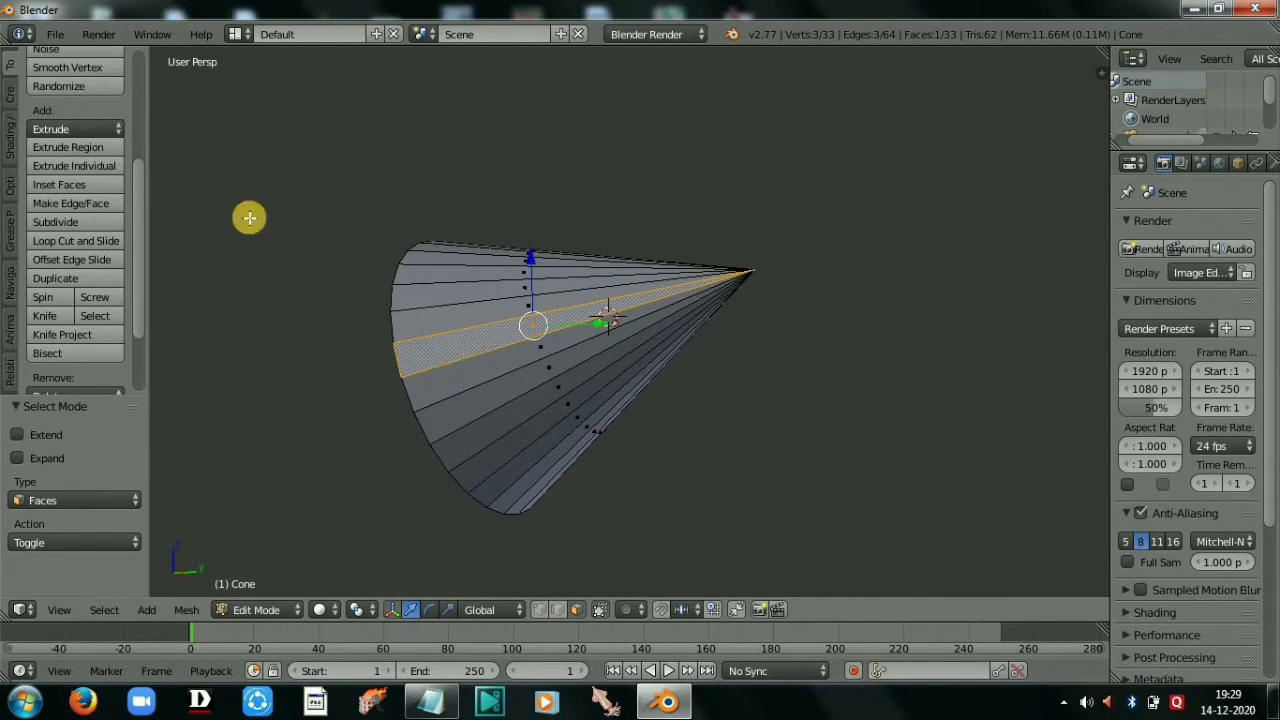
click(78, 150)
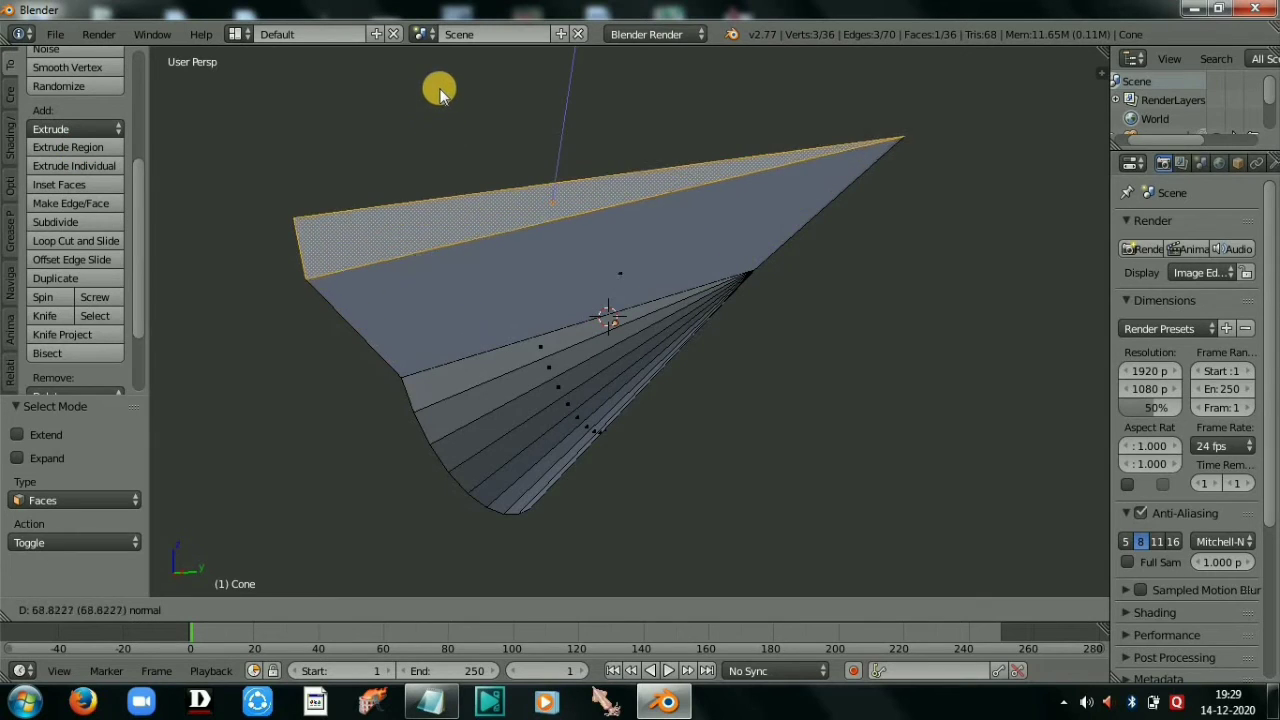
click(449, 123)
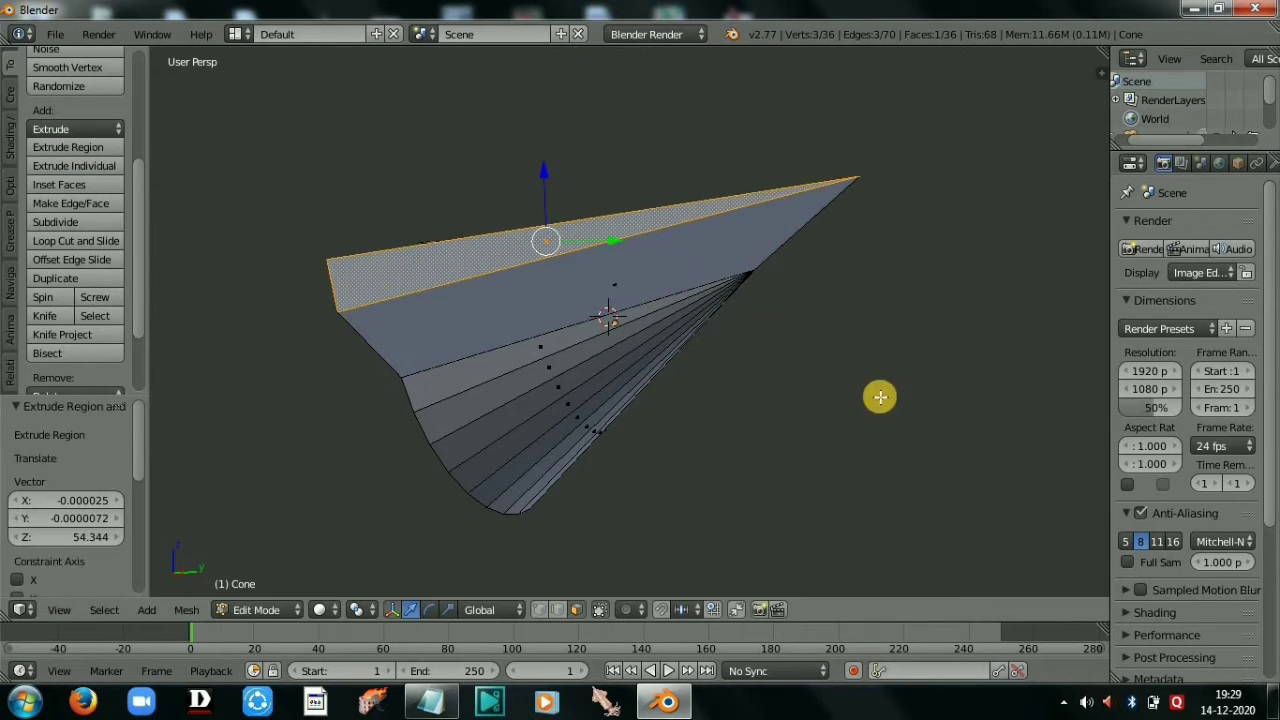
Step: Inset the extruded face with a thickness of about 37.02, and deselect the whole mesh
middle_drag(849, 350, 805, 316)
middle_drag(688, 237, 834, 389)
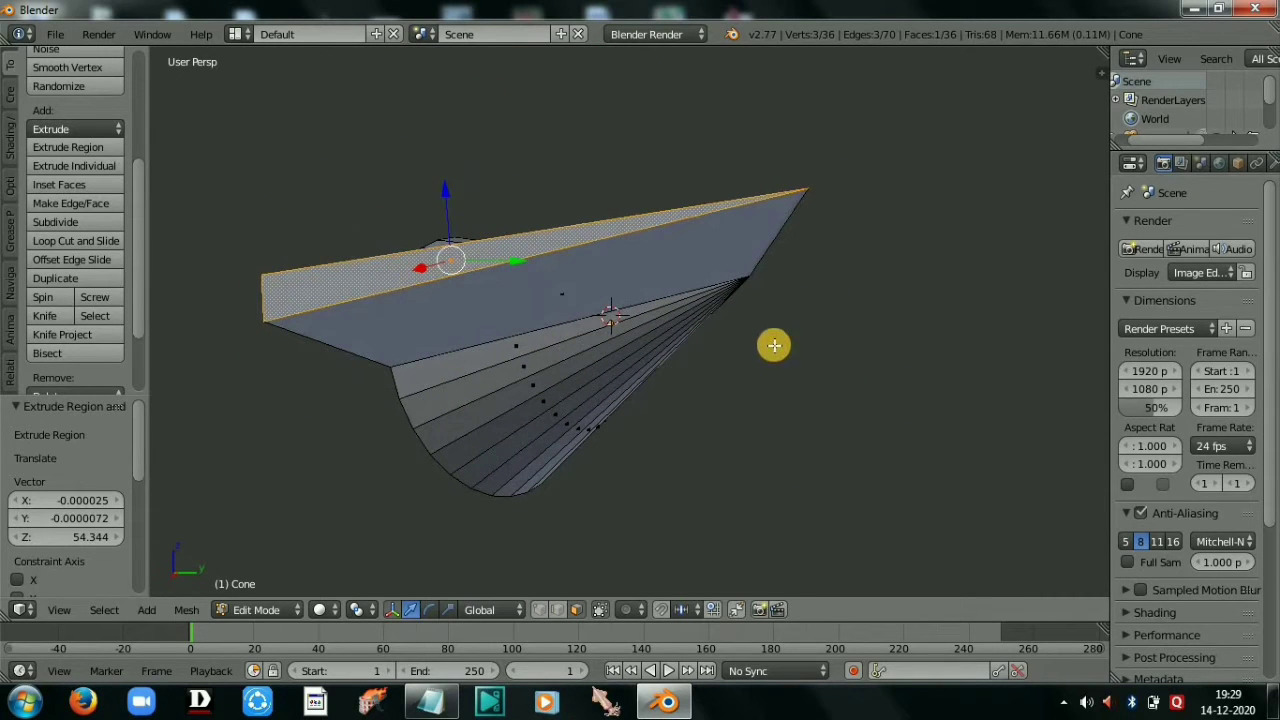
key(a)
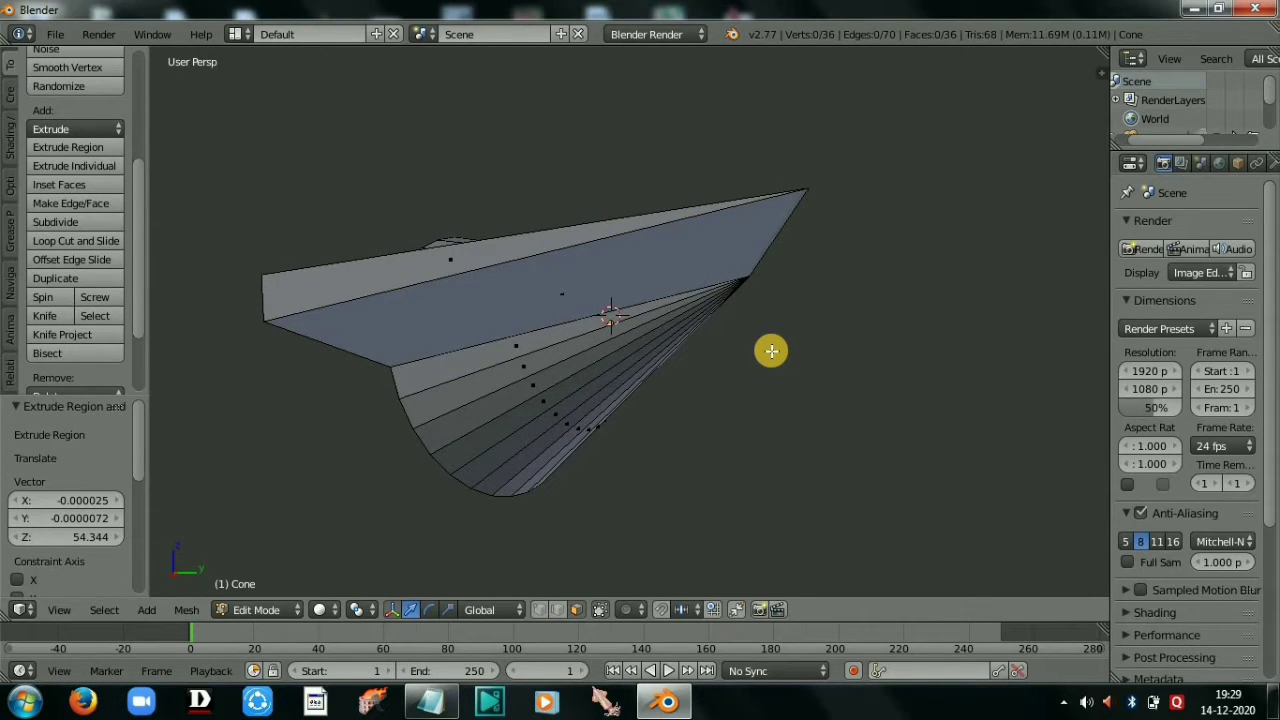
click(67, 178)
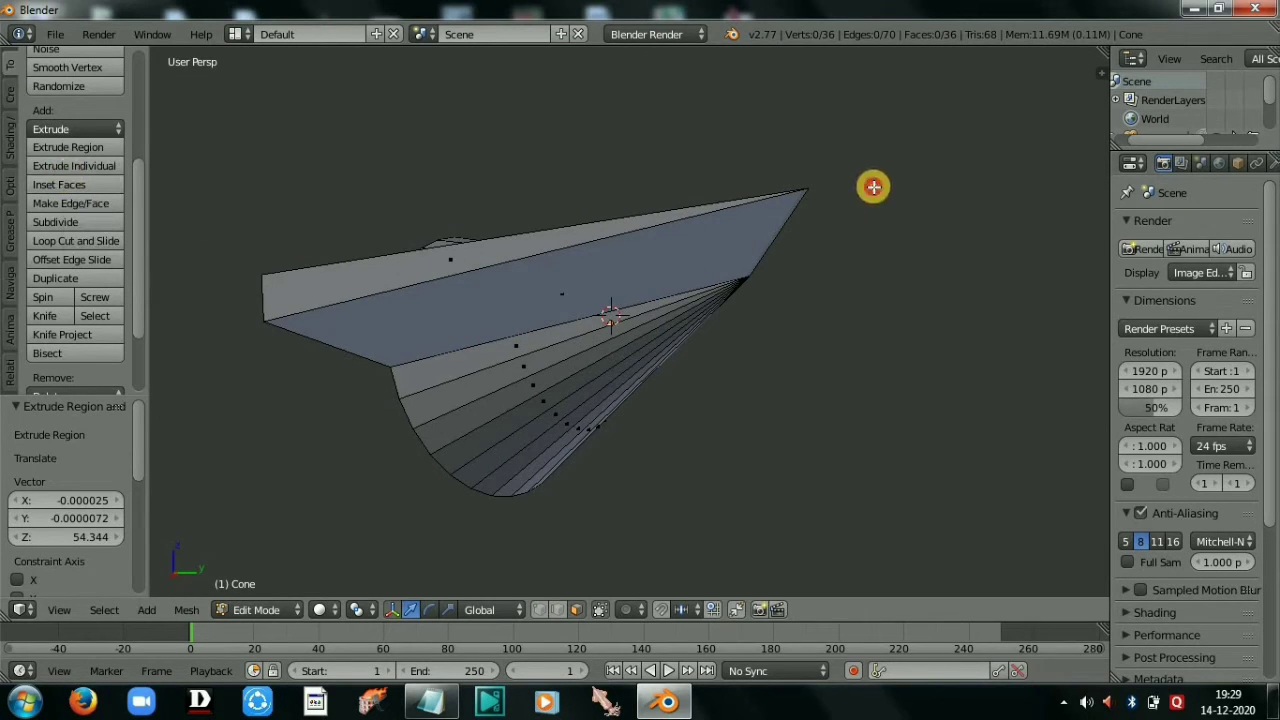
right_click(443, 264)
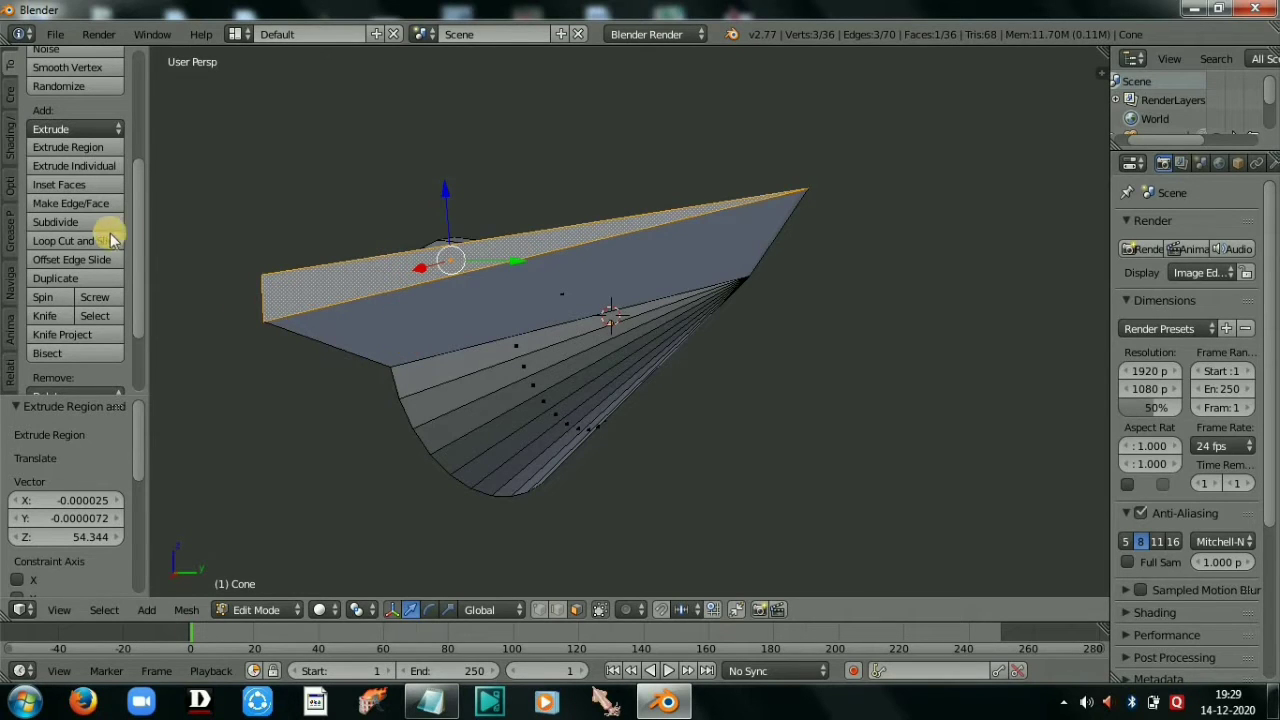
click(89, 184)
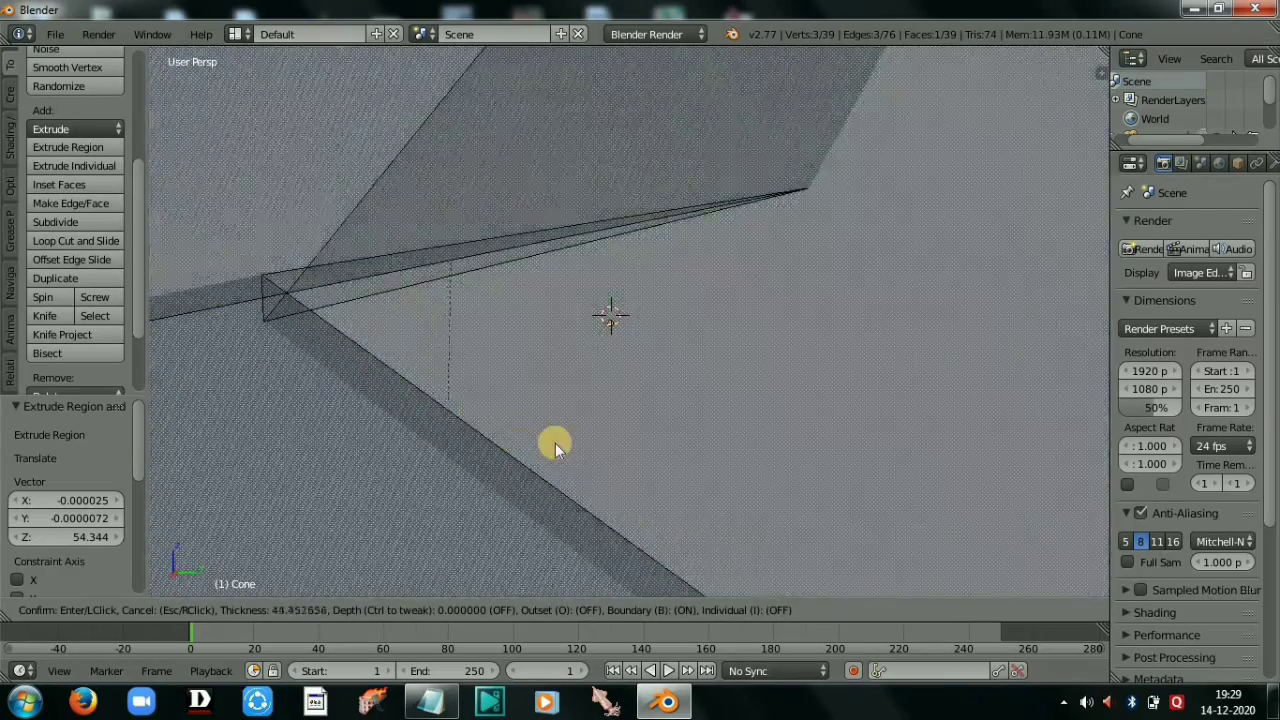
click(563, 400)
scroll(565, 401, up, 3)
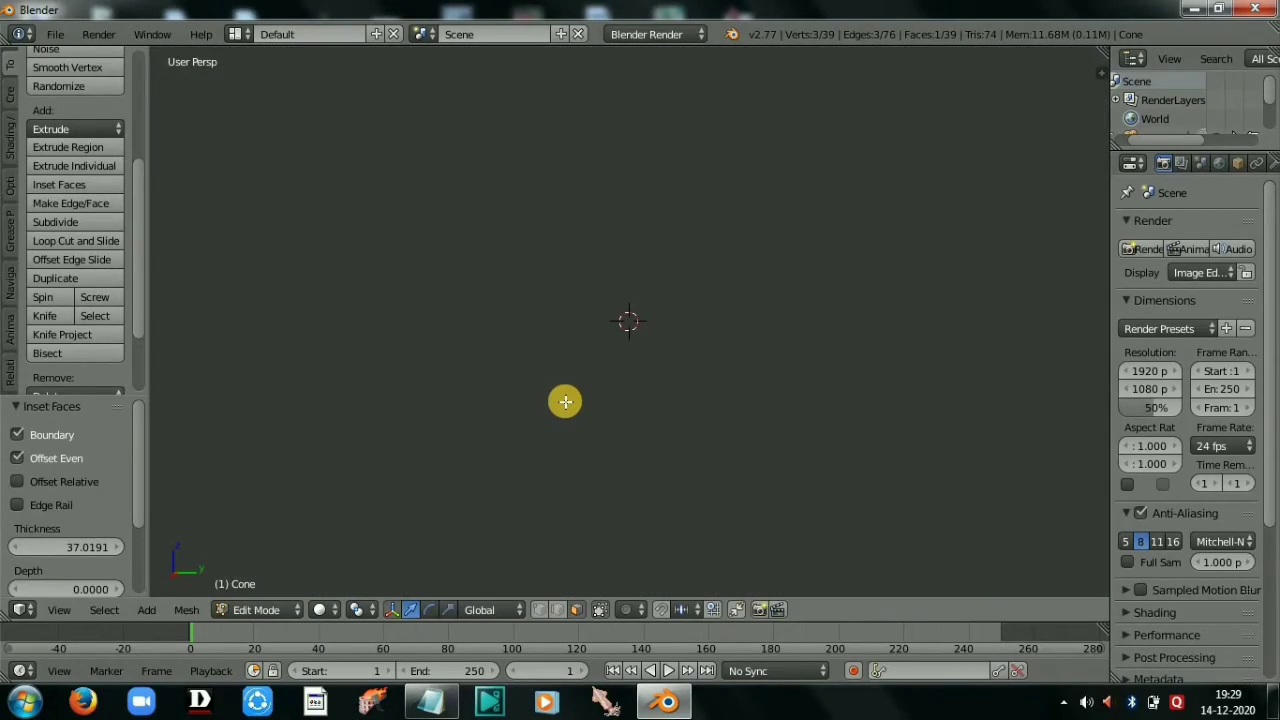
scroll(565, 401, up, 5)
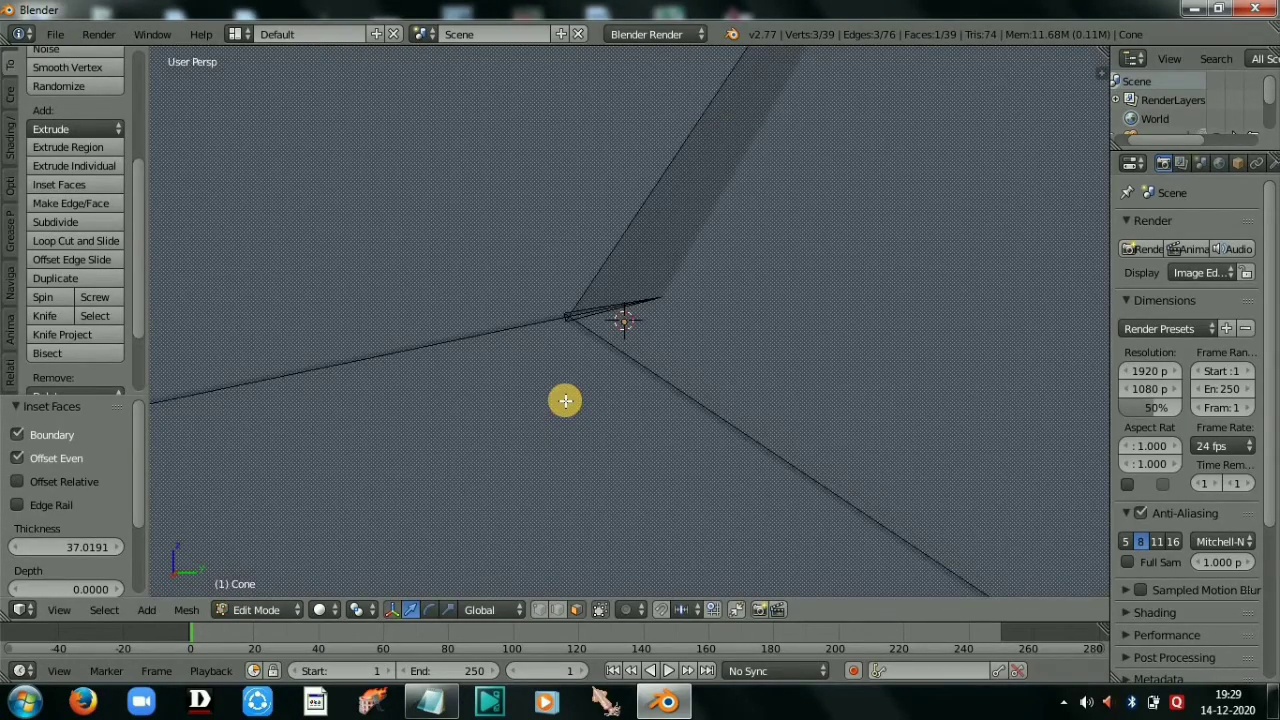
scroll(565, 401, up, 3)
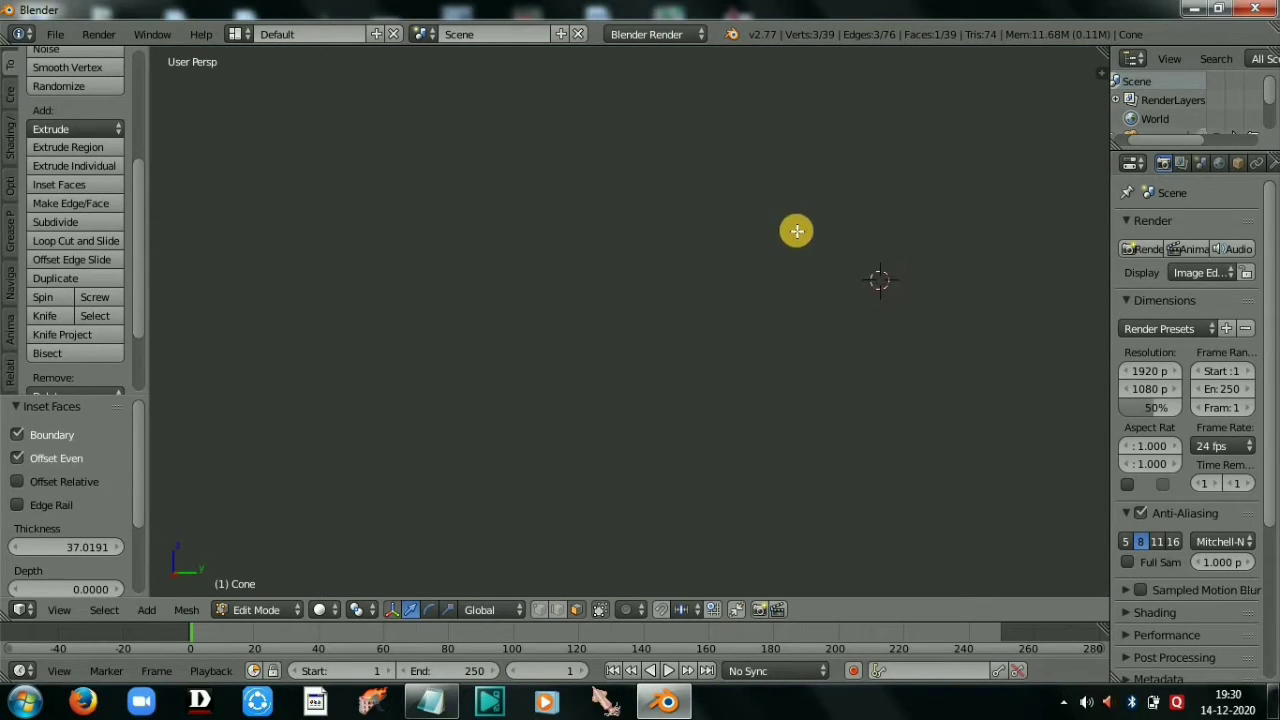
drag(796, 214, 1043, 420)
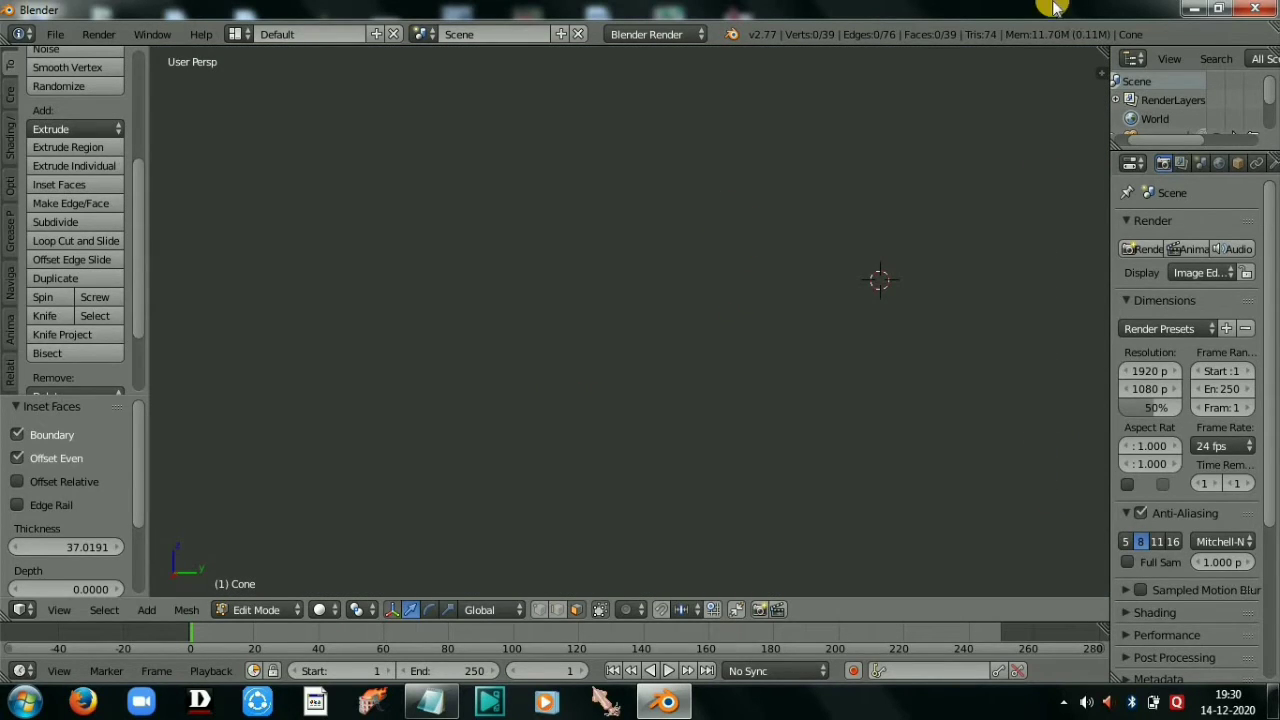
Step: Quit Blender without saving the changes, and close its leftover console window
click(1257, 9)
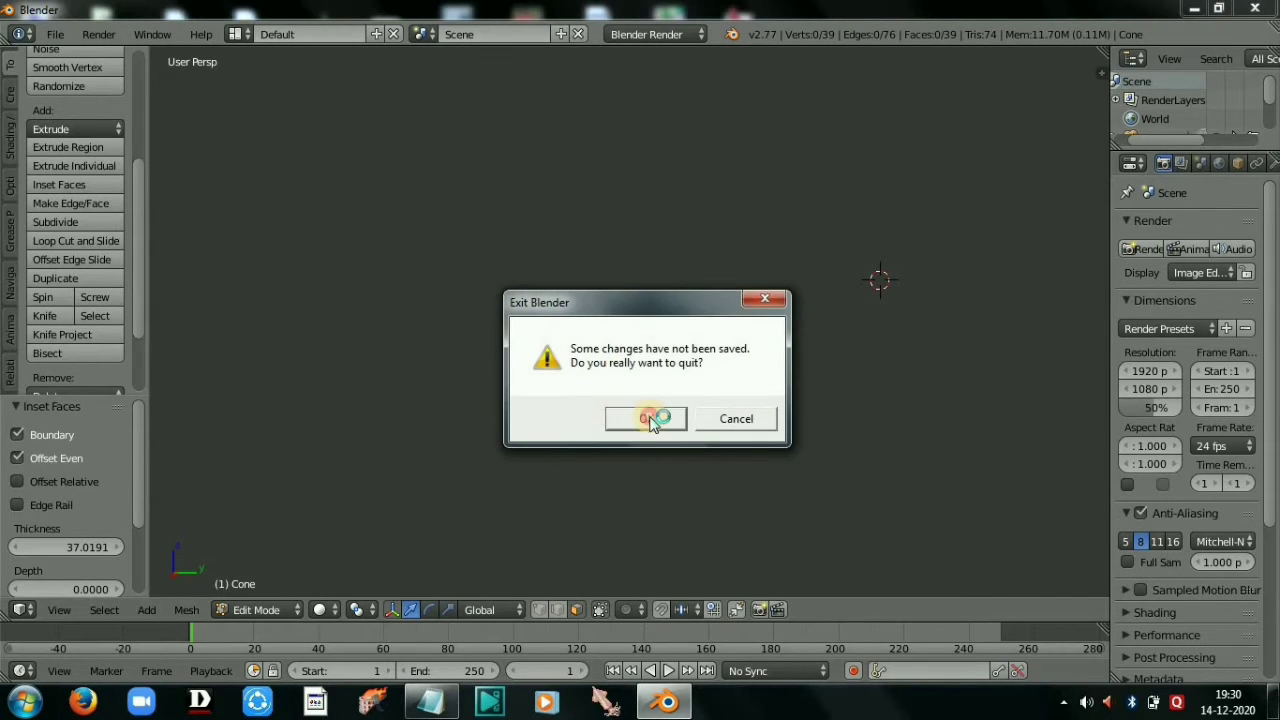
click(650, 418)
click(24, 702)
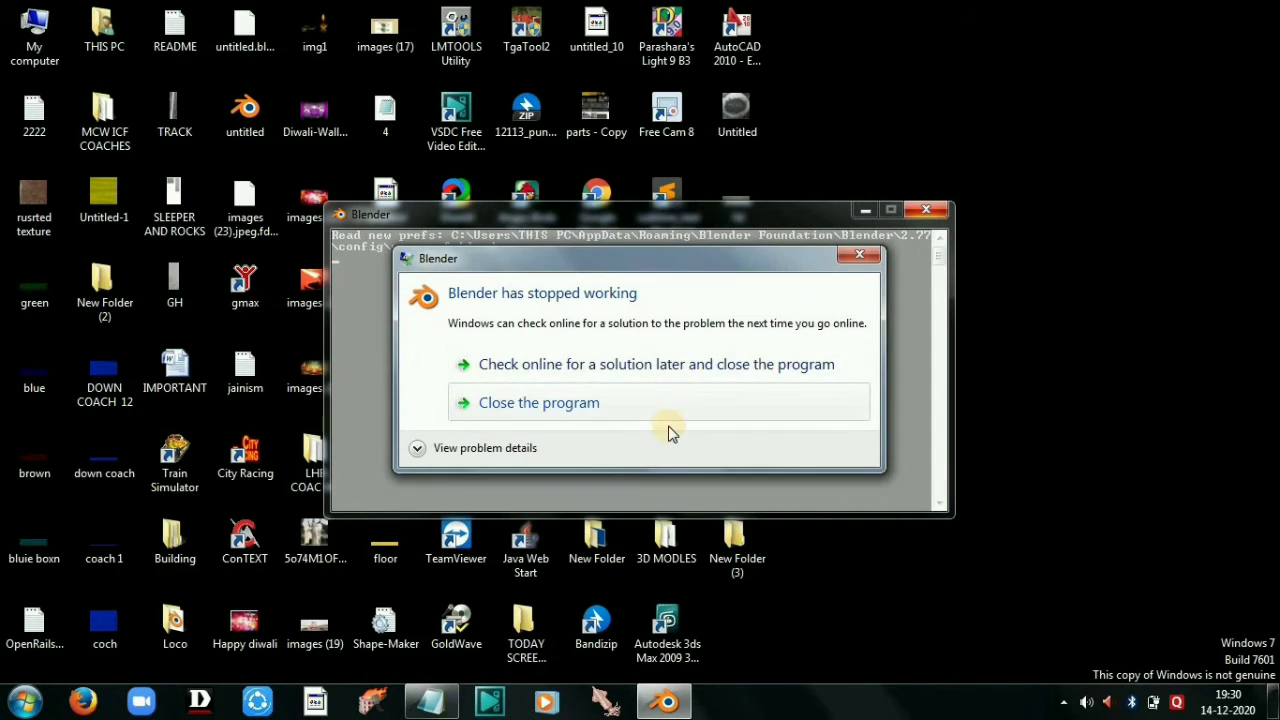
click(539, 403)
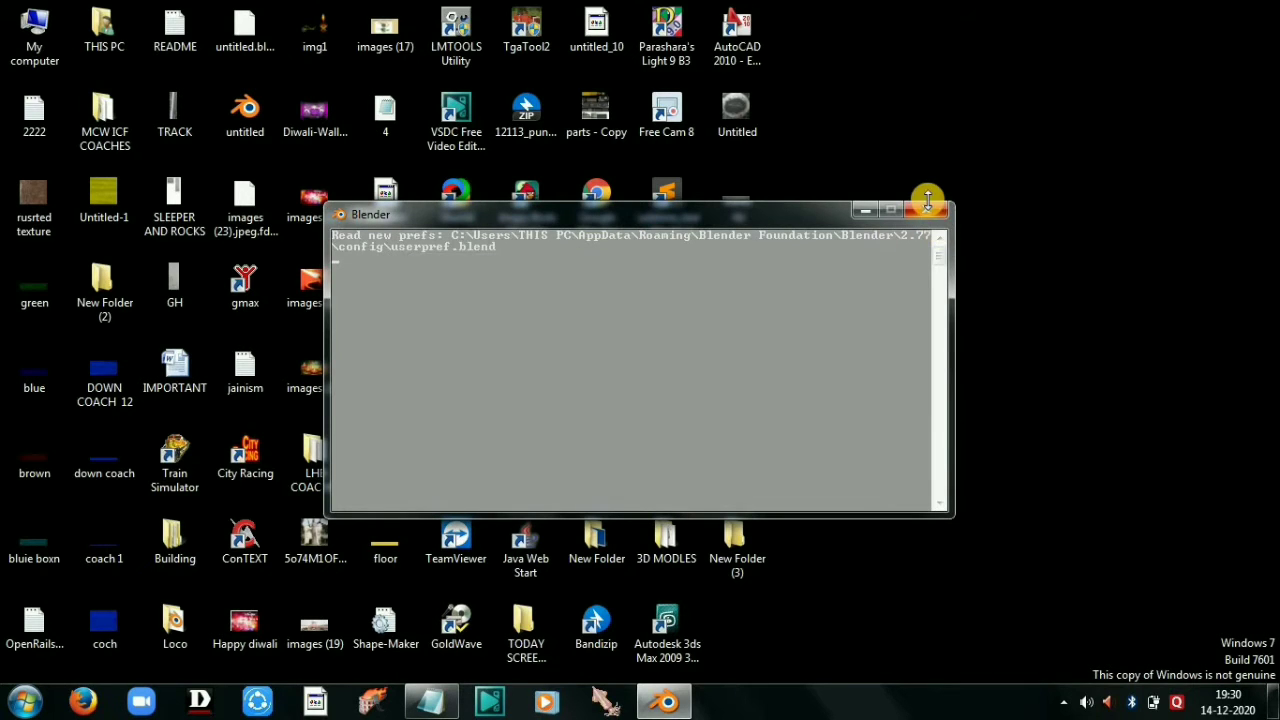
click(932, 210)
Step: Relaunch Blender, dismiss the splash screen and maximize the window
click(24, 701)
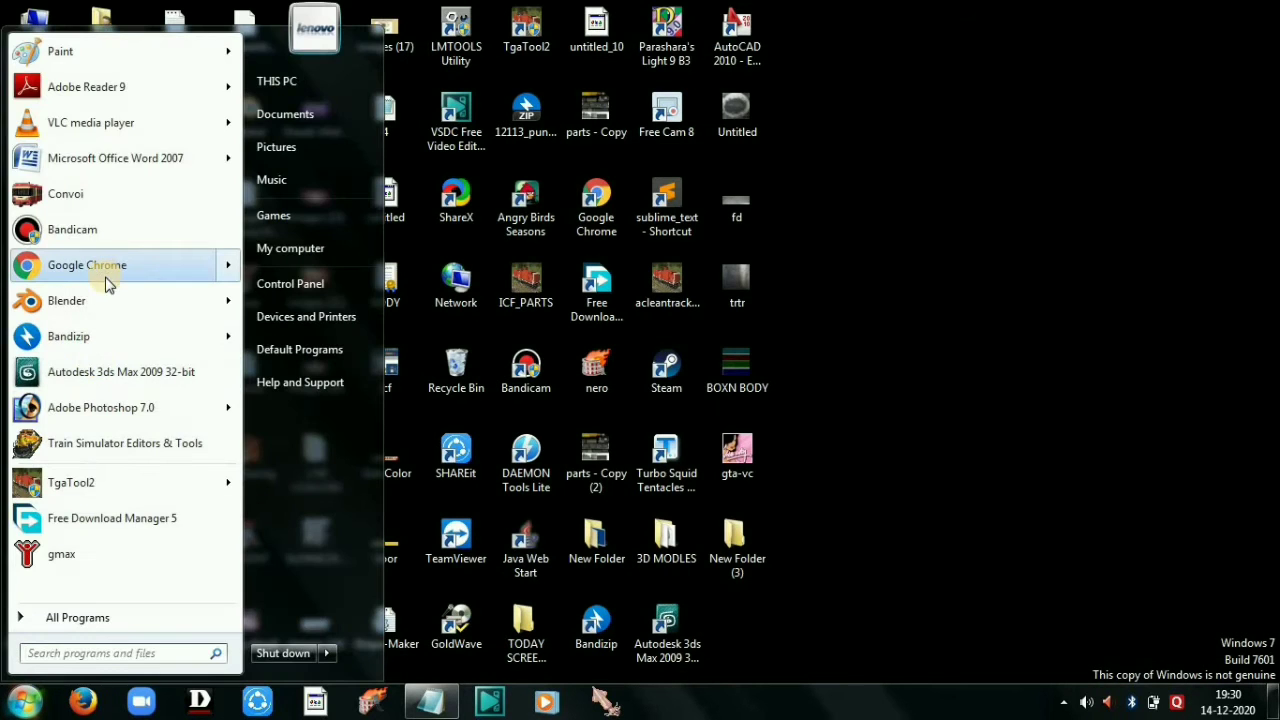
click(104, 292)
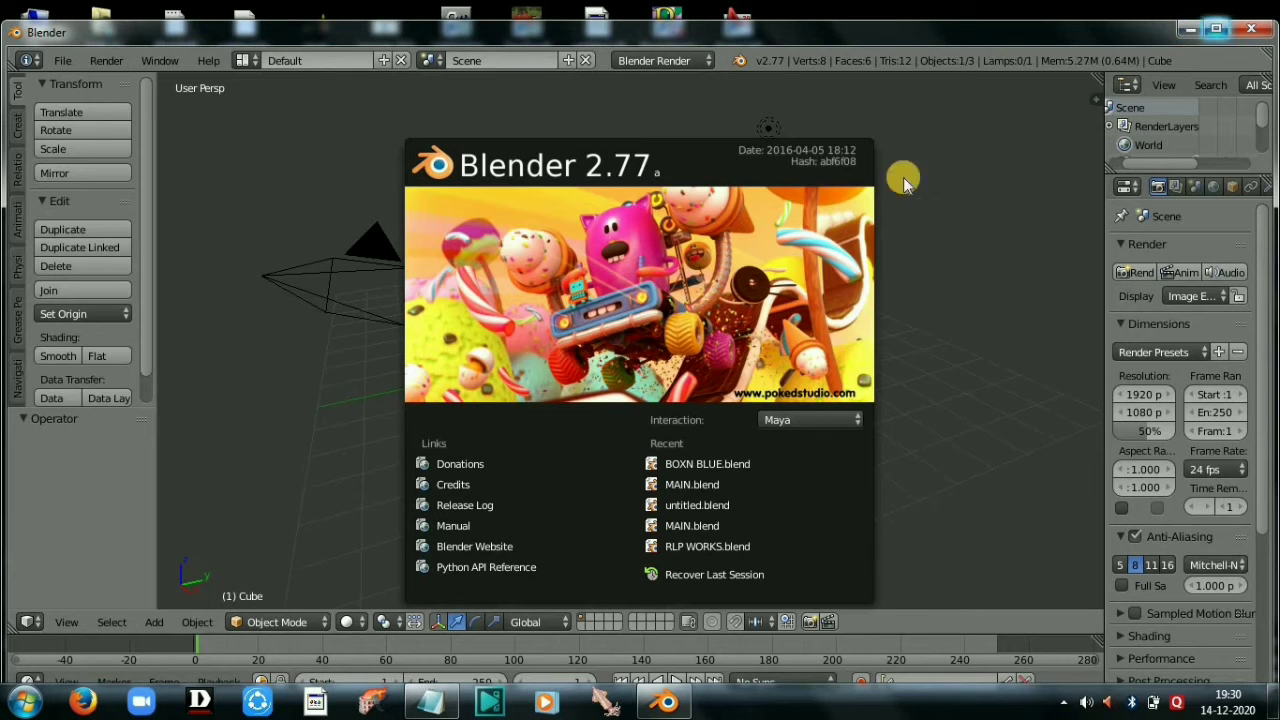
click(772, 252)
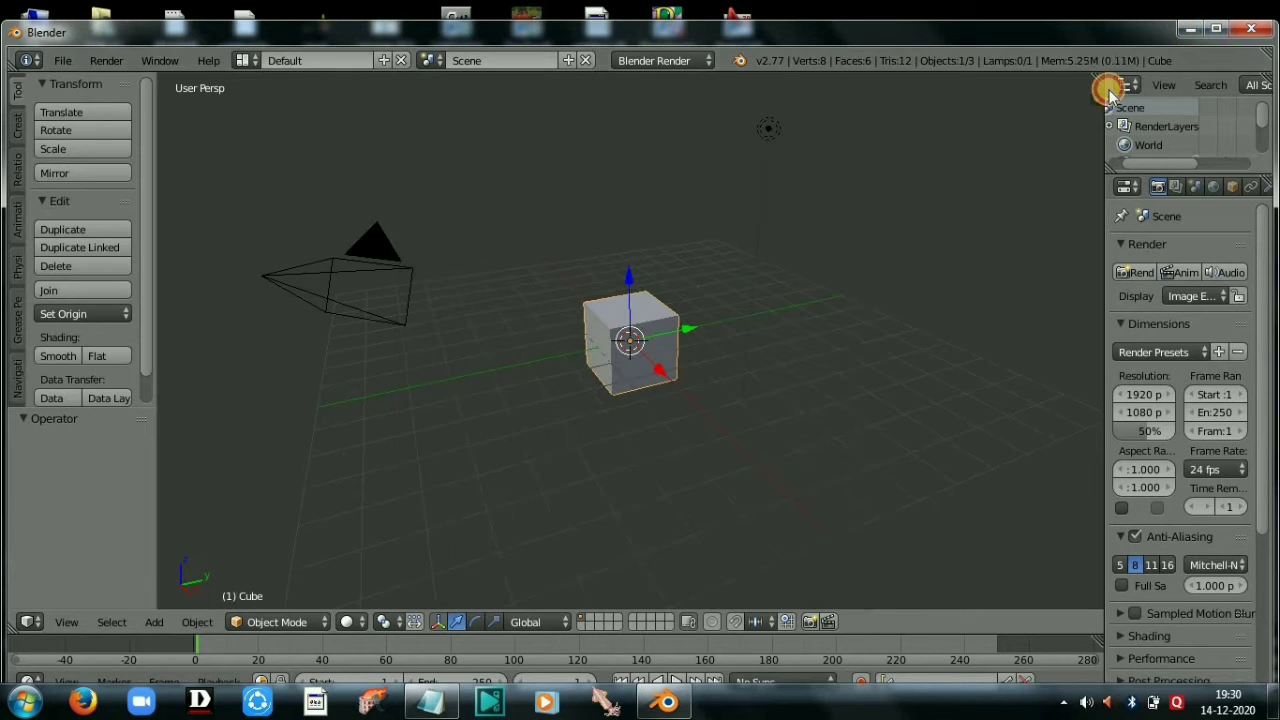
click(1215, 31)
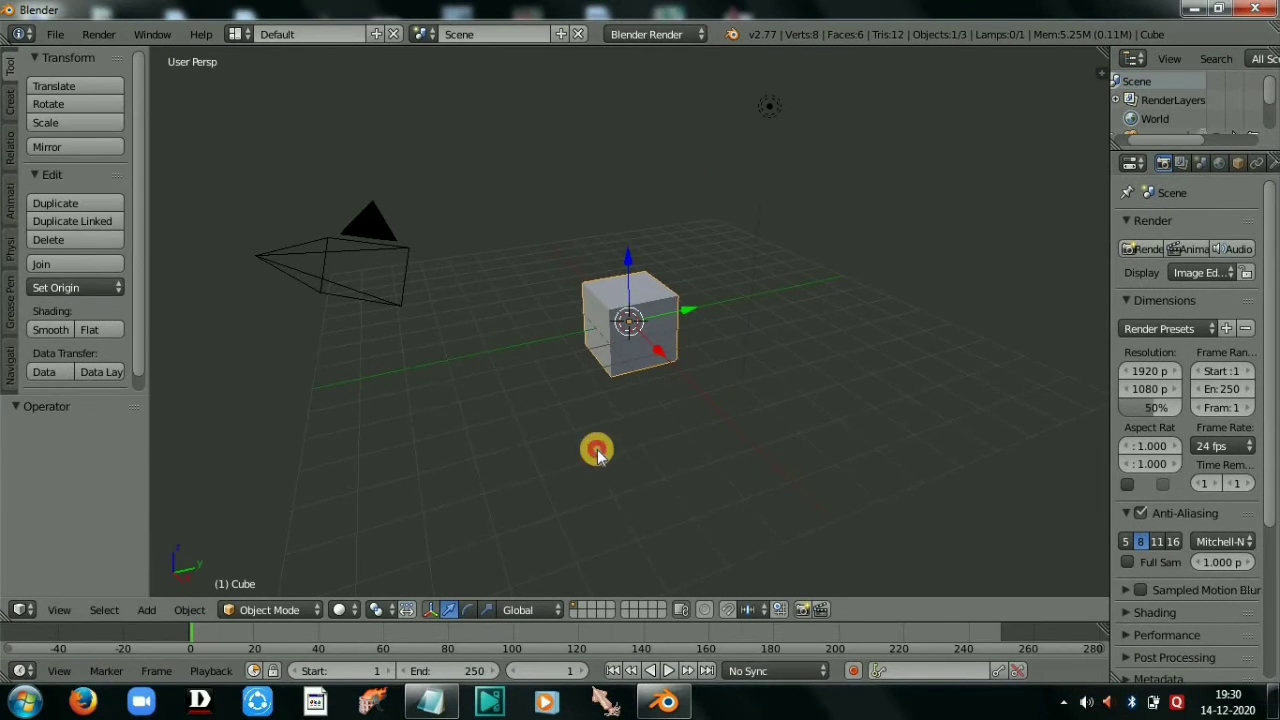
Step: Delete the default cube from the new scene
scroll(547, 407, up, 6)
middle_drag(597, 452, 806, 393)
scroll(806, 393, up, 8)
scroll(505, 397, down, 7)
middle_drag(505, 397, 884, 487)
scroll(705, 396, up, 7)
middle_drag(536, 384, 340, 335)
scroll(400, 360, down, 7)
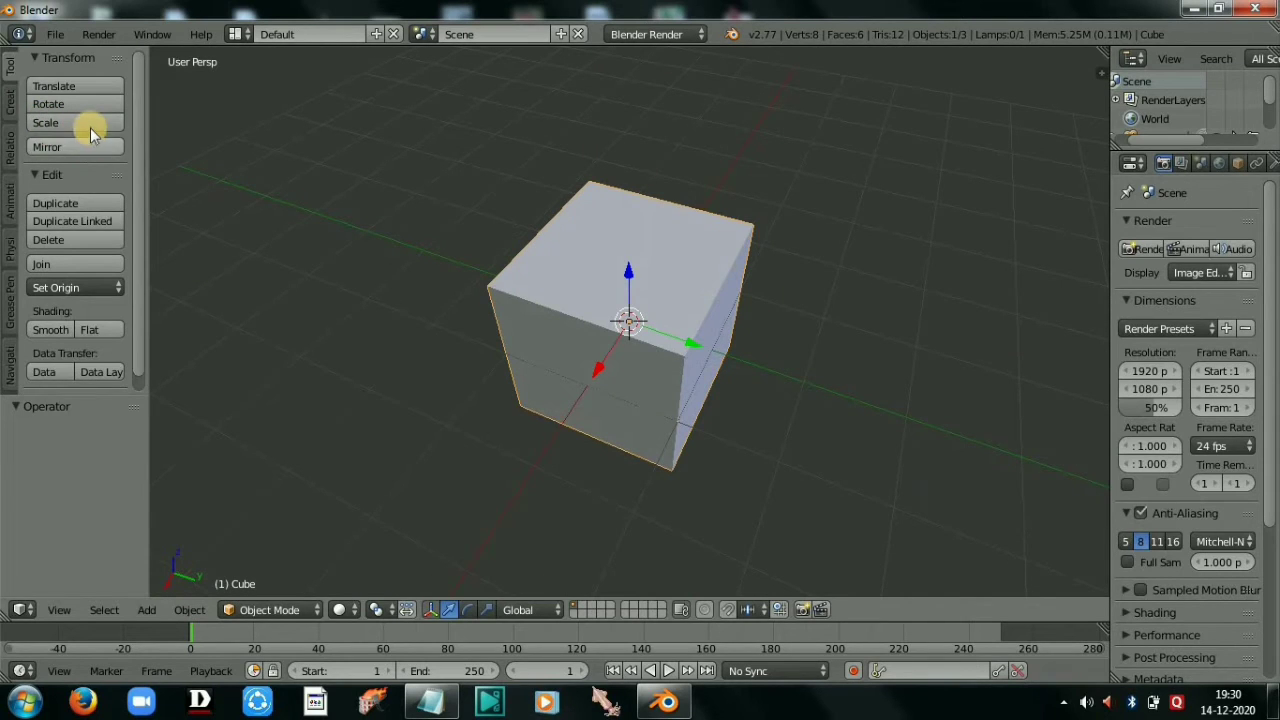
key(x)
click(694, 383)
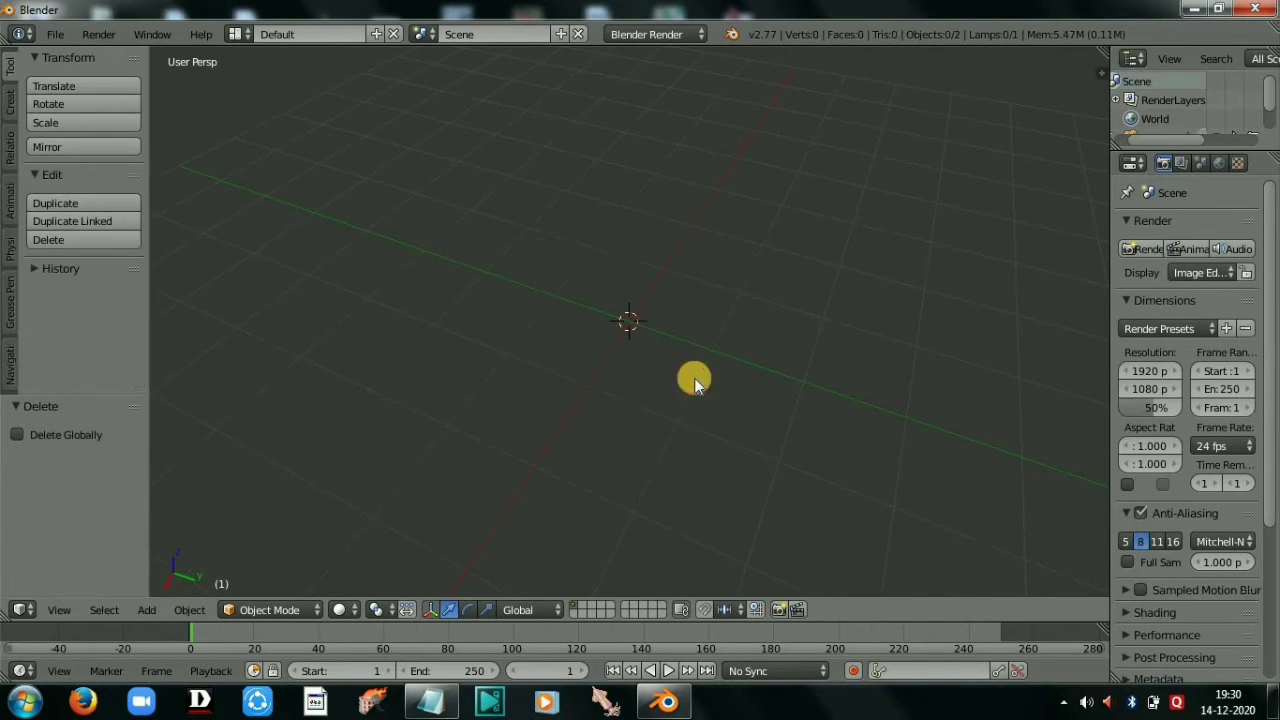
Step: Add a cylinder mesh at the 3D cursor and scale it by a factor of about 3.891 on all axes
click(11, 108)
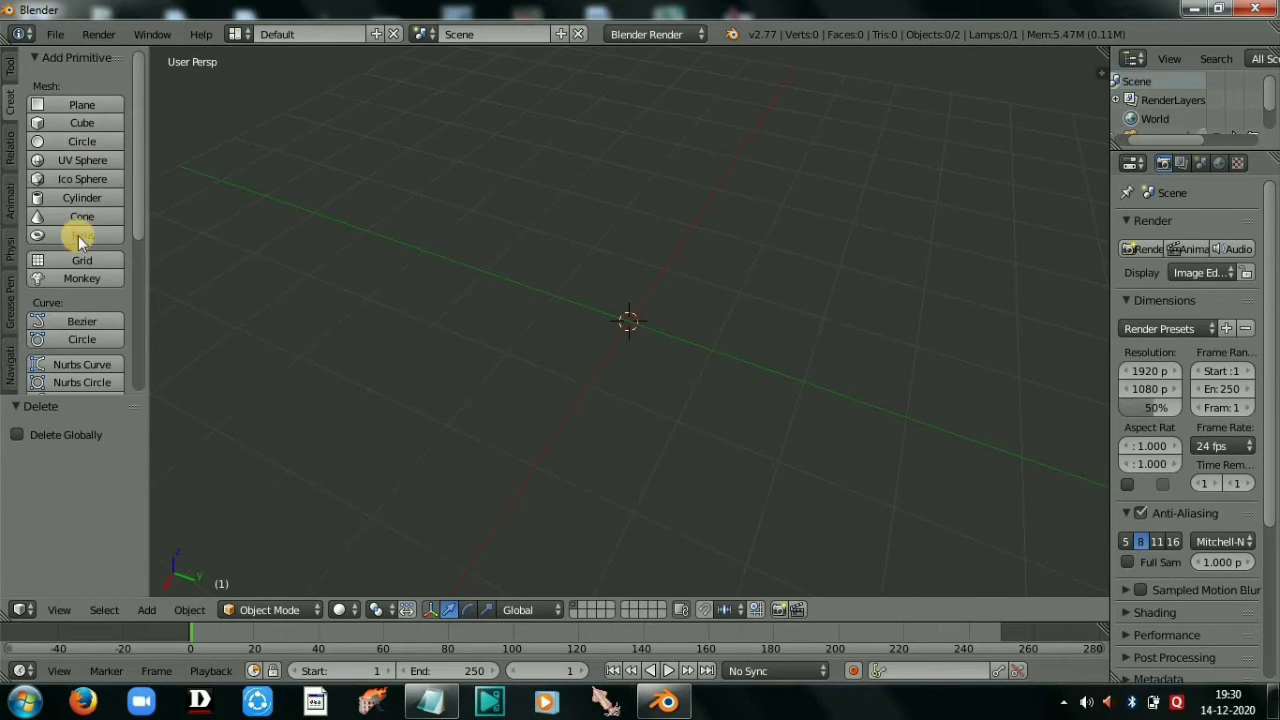
click(82, 197)
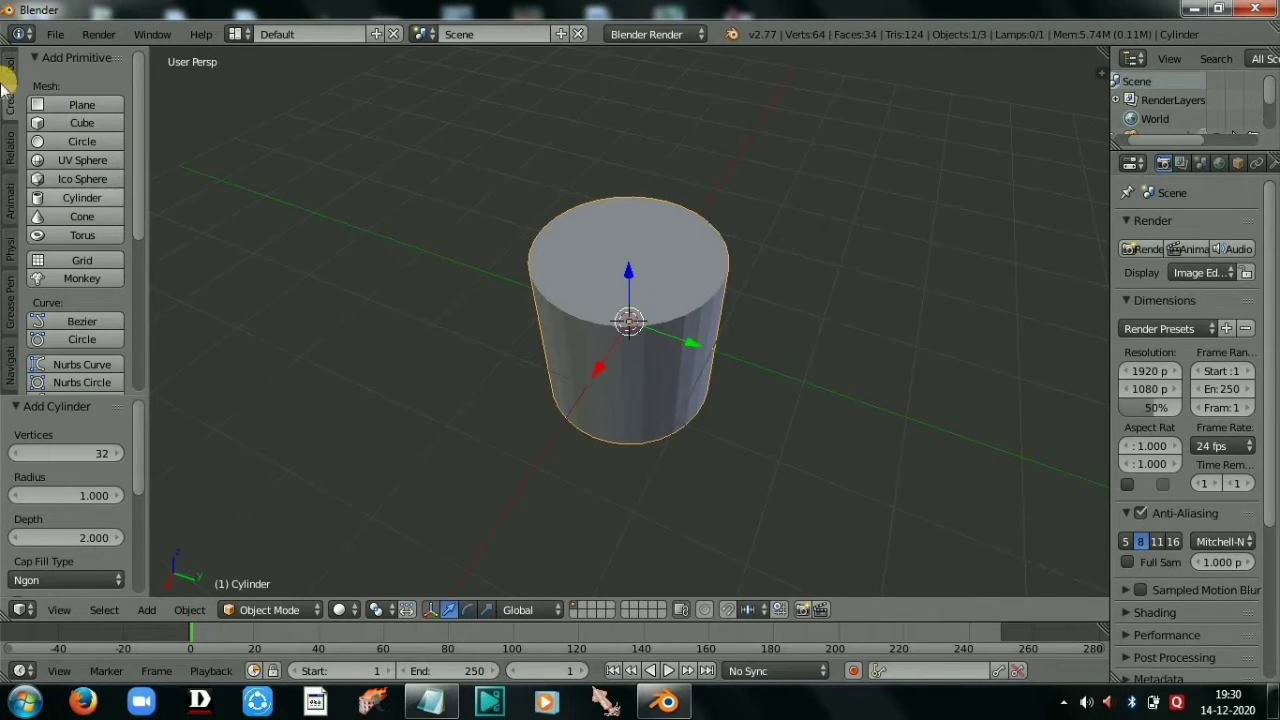
click(10, 66)
click(46, 122)
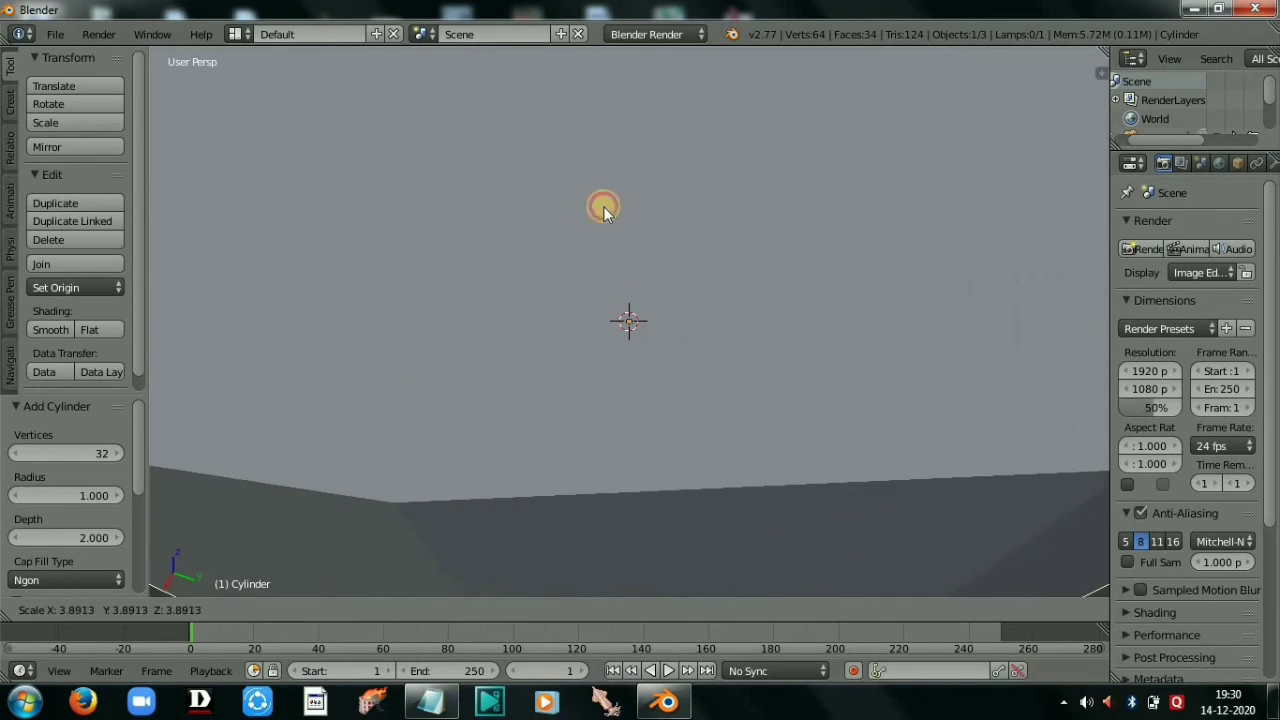
click(603, 206)
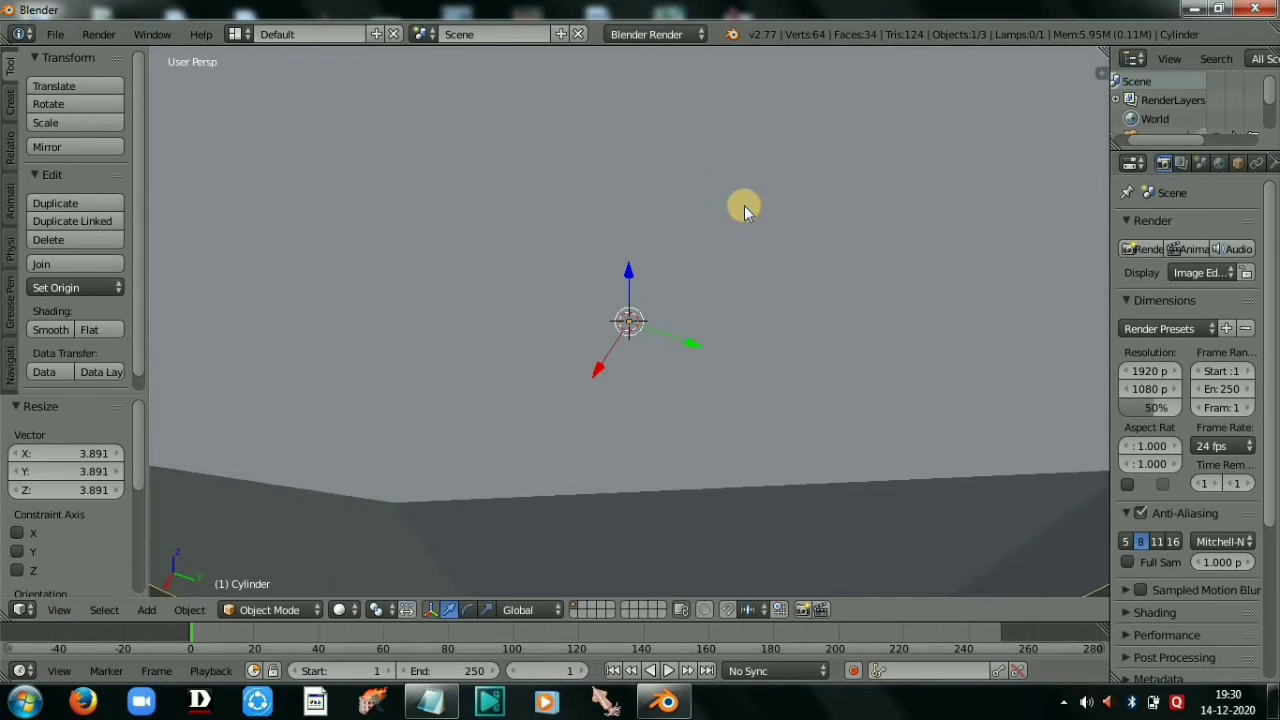
scroll(559, 142, down, 10)
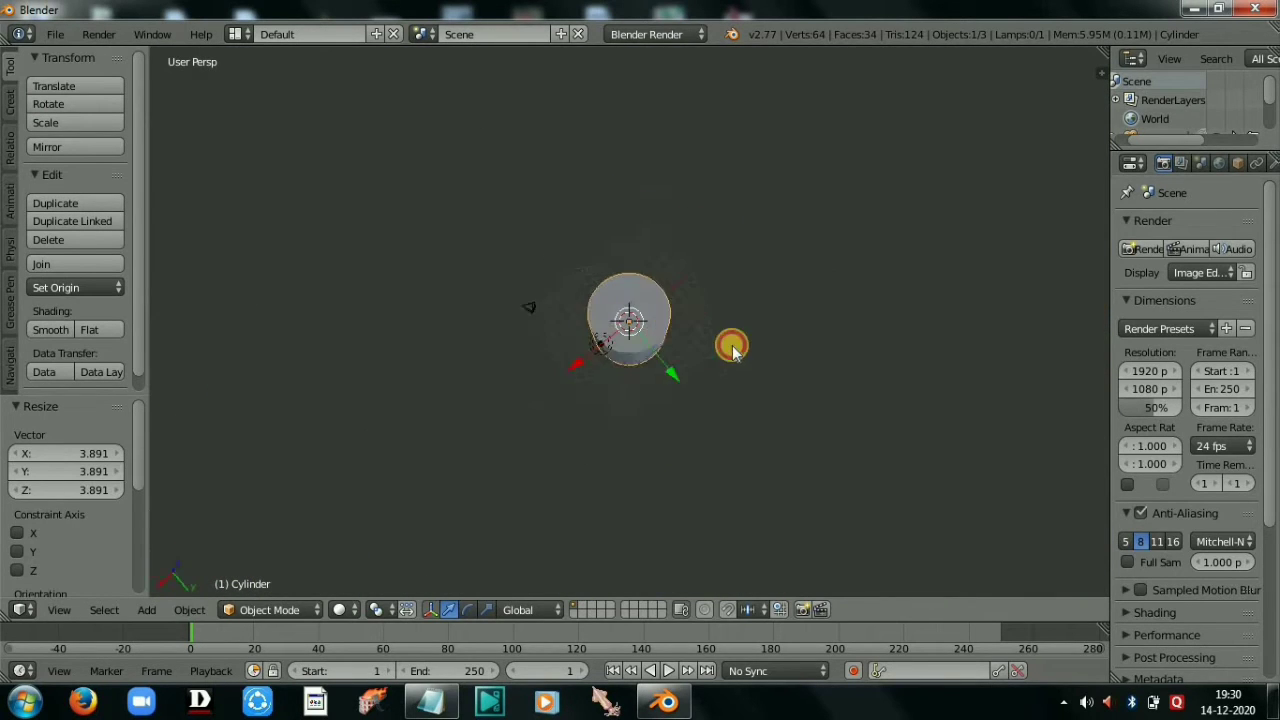
scroll(732, 346, up, 6)
middle_drag(594, 251, 620, 292)
scroll(611, 260, up, 3)
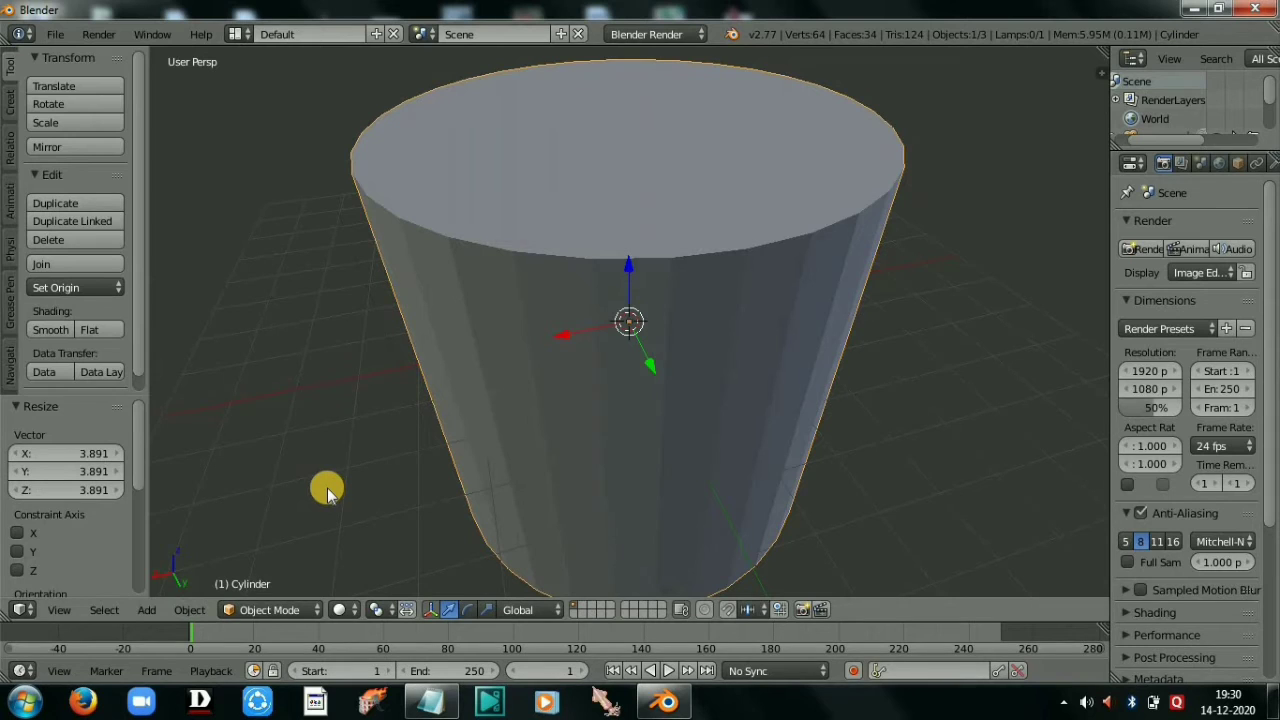
Step: Switch the cylinder to Edit Mode with face selection and select only its top face
key(Tab)
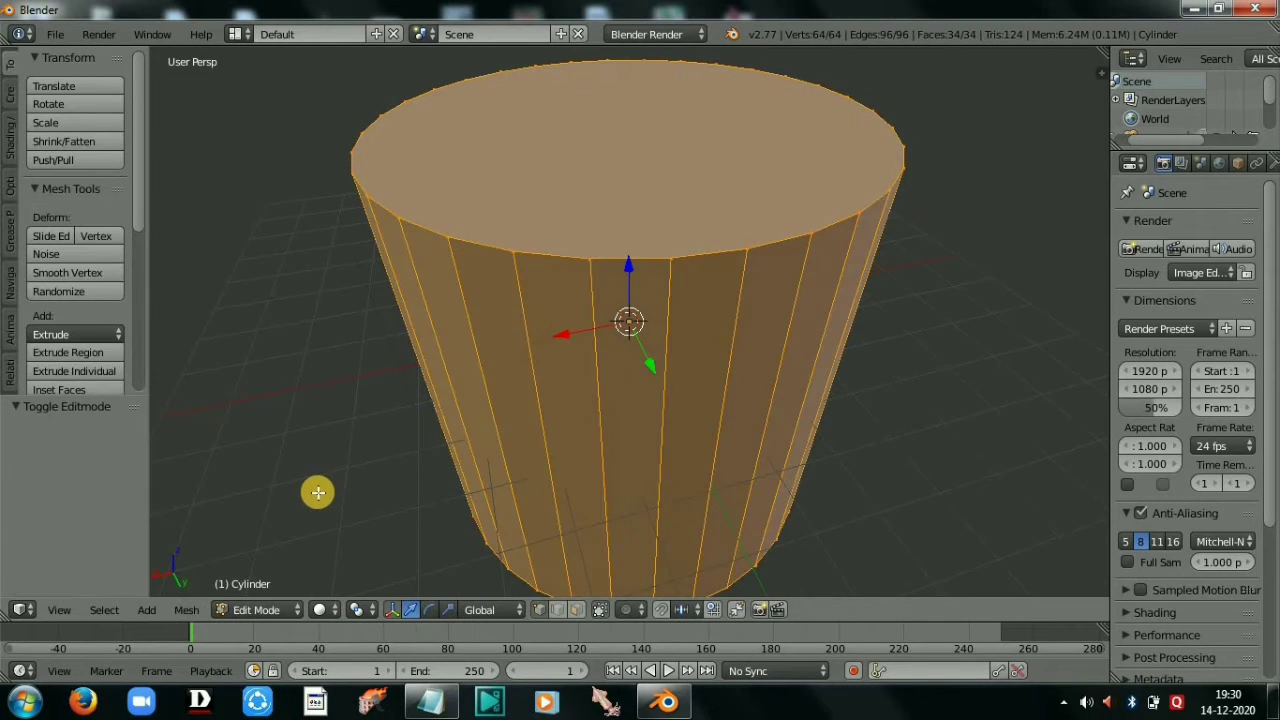
key(a)
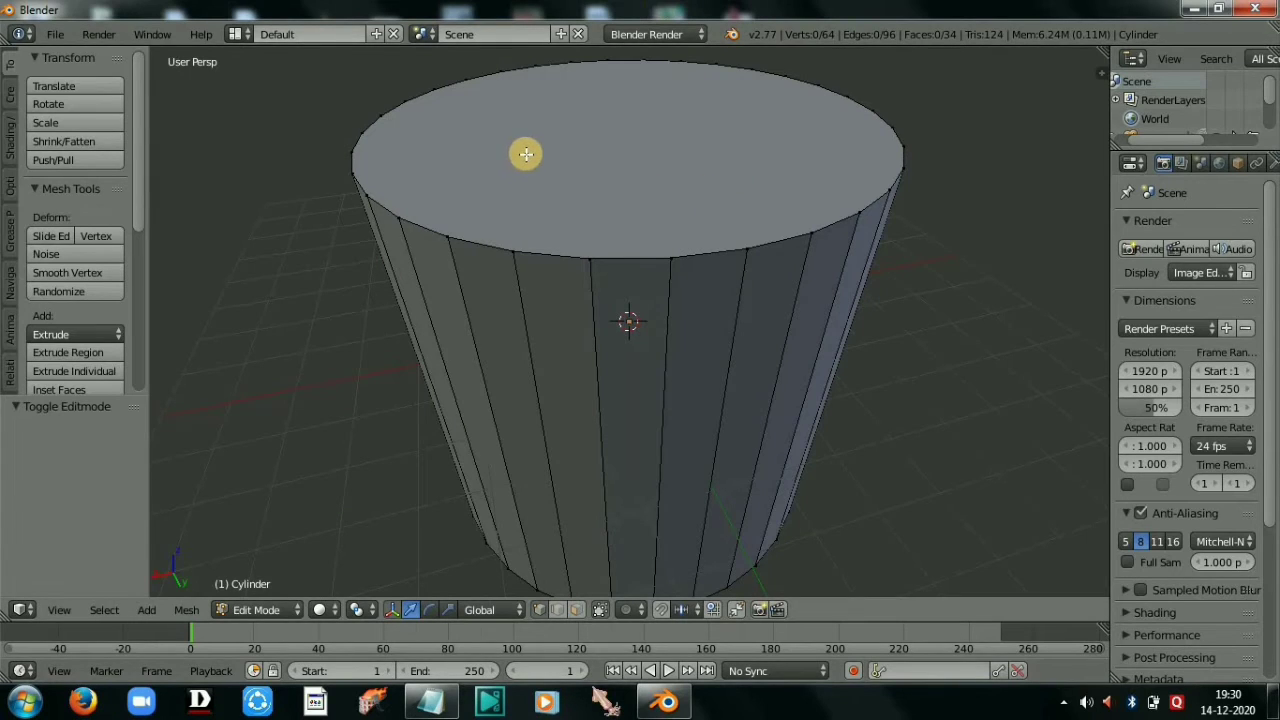
key(ctrl+Tab)
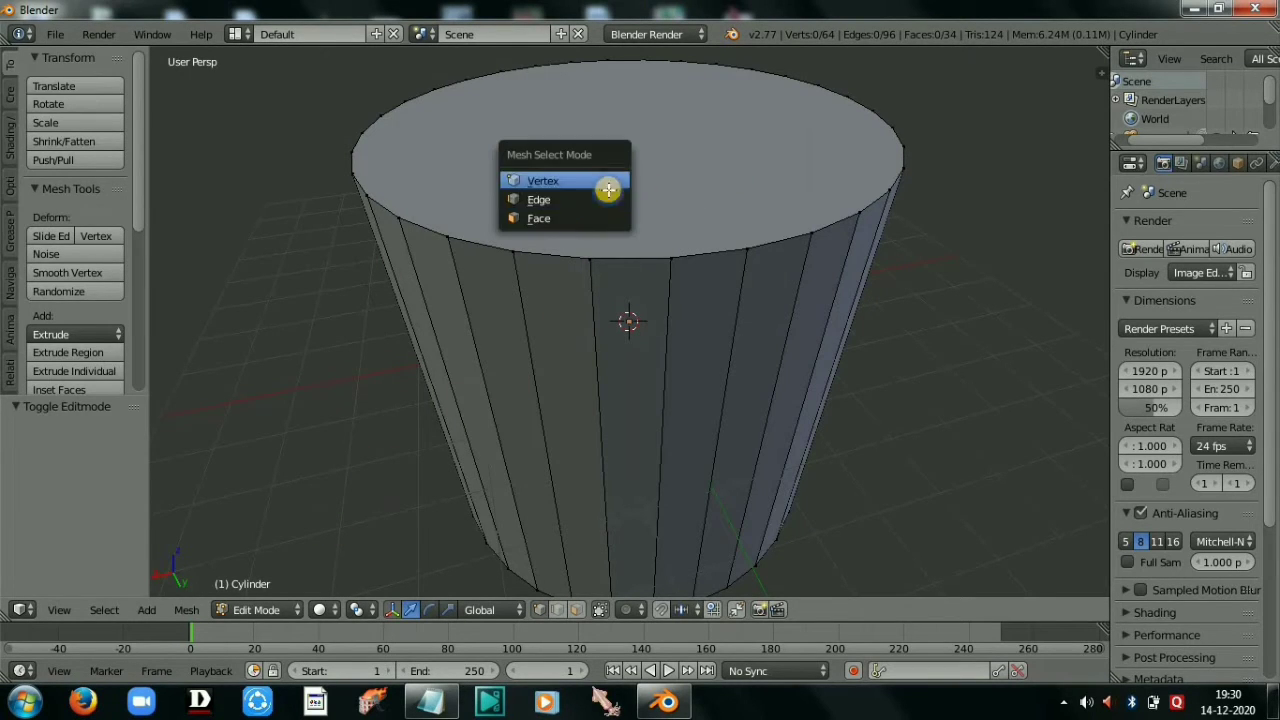
click(564, 220)
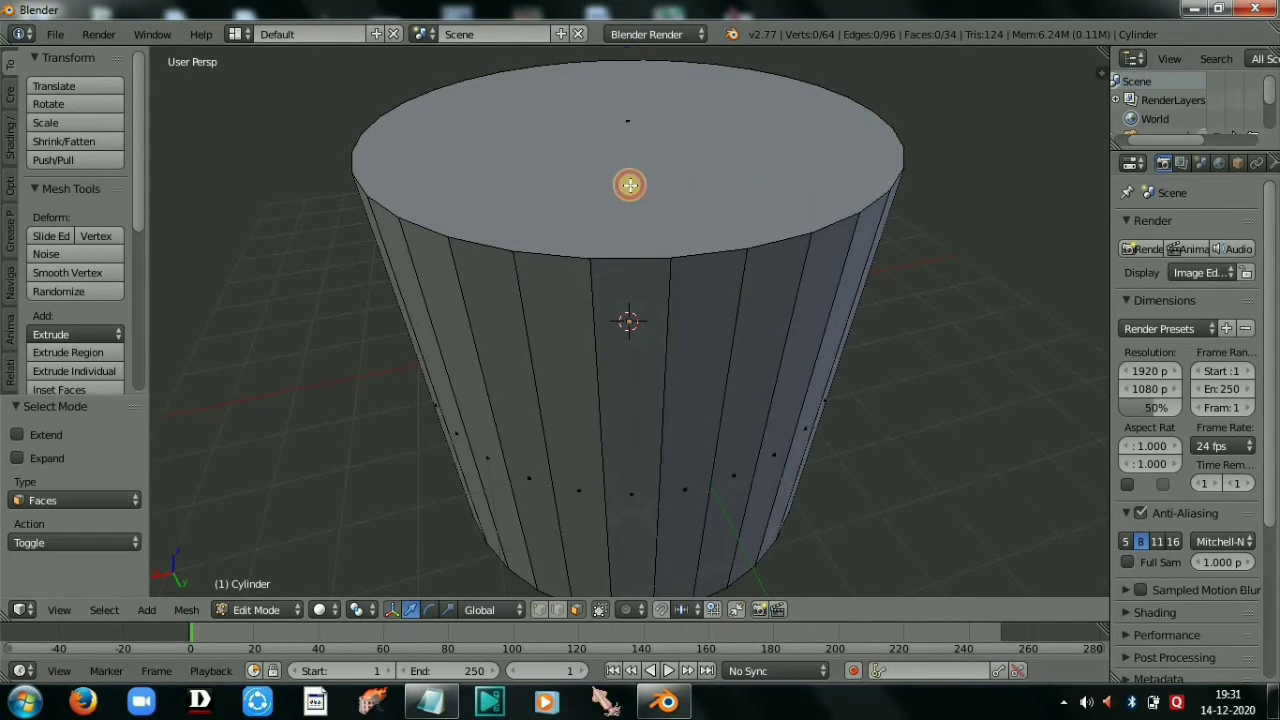
right_click(629, 184)
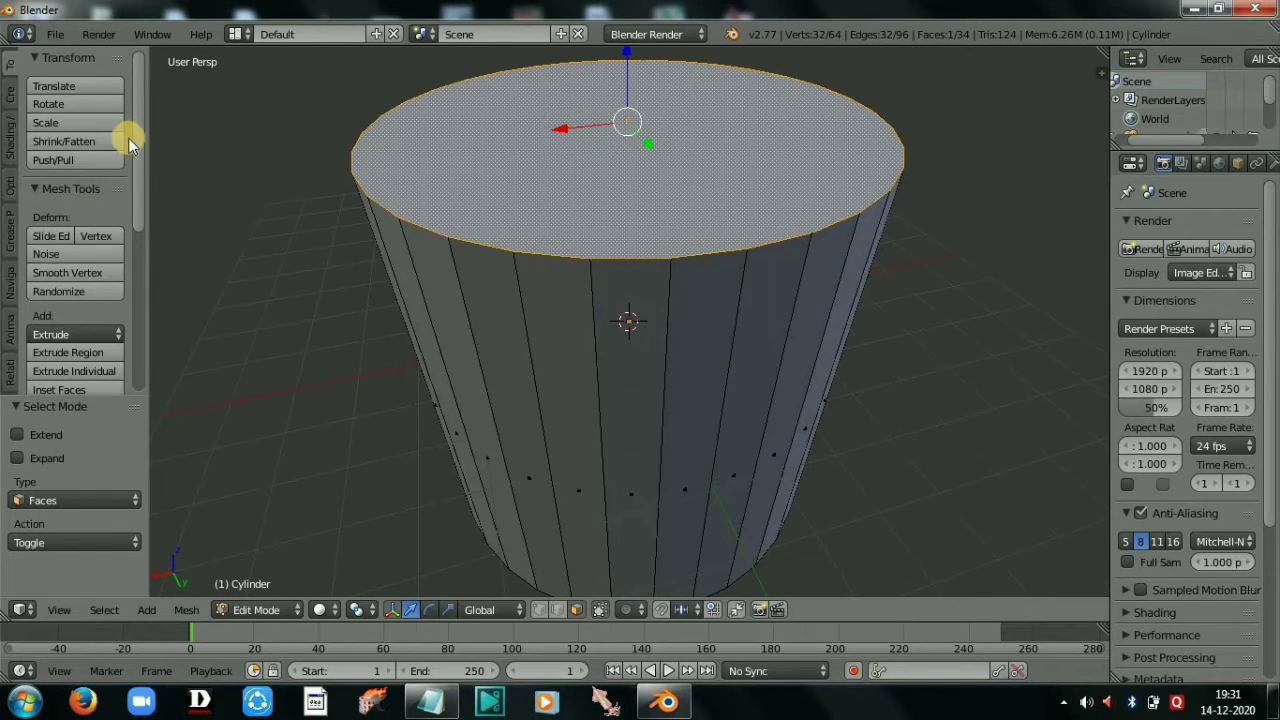
Step: Inset the cylinder's top face with a thickness of about 1.87, then extrude the inner face about 2.04 upward along Z
scroll(138, 180, down, 4)
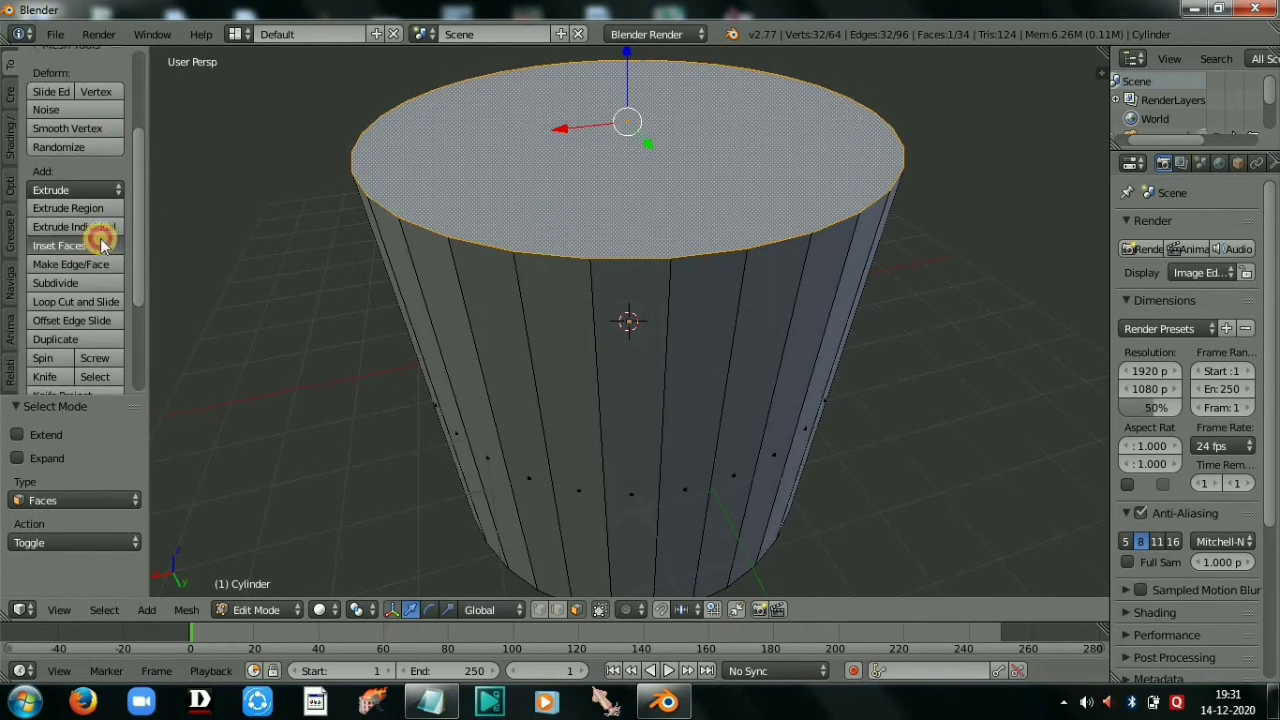
click(95, 245)
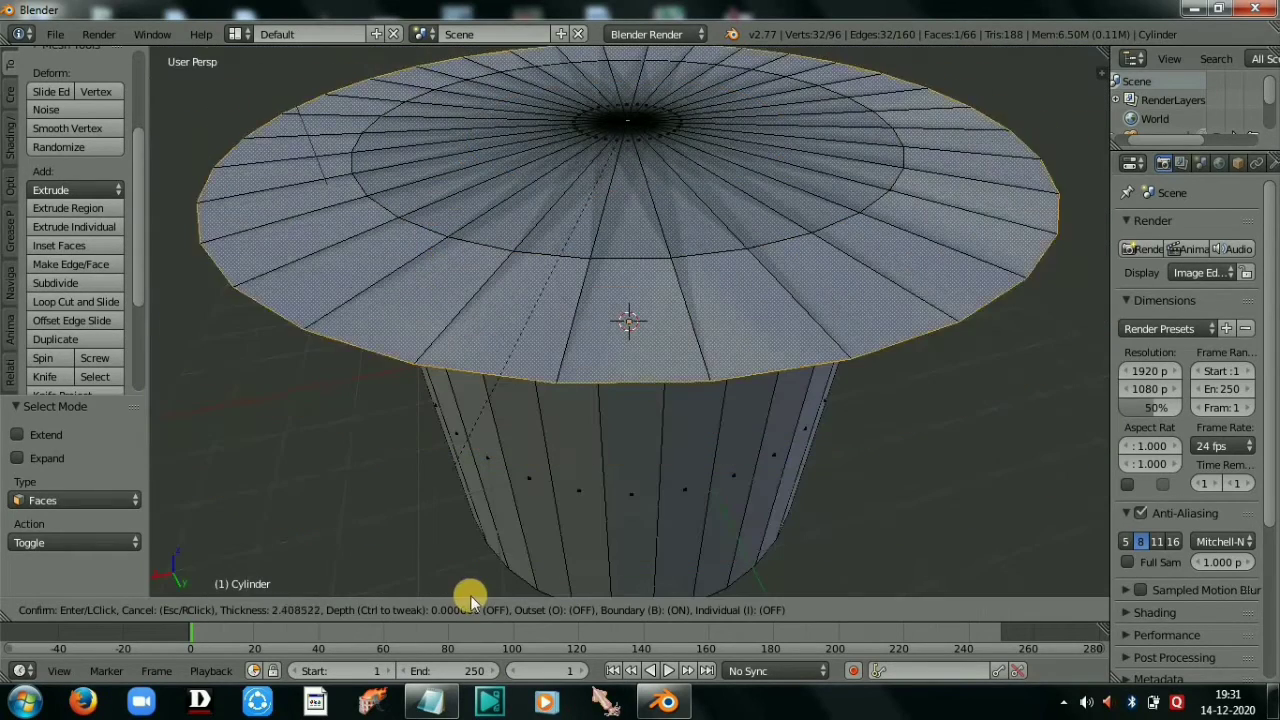
click(484, 529)
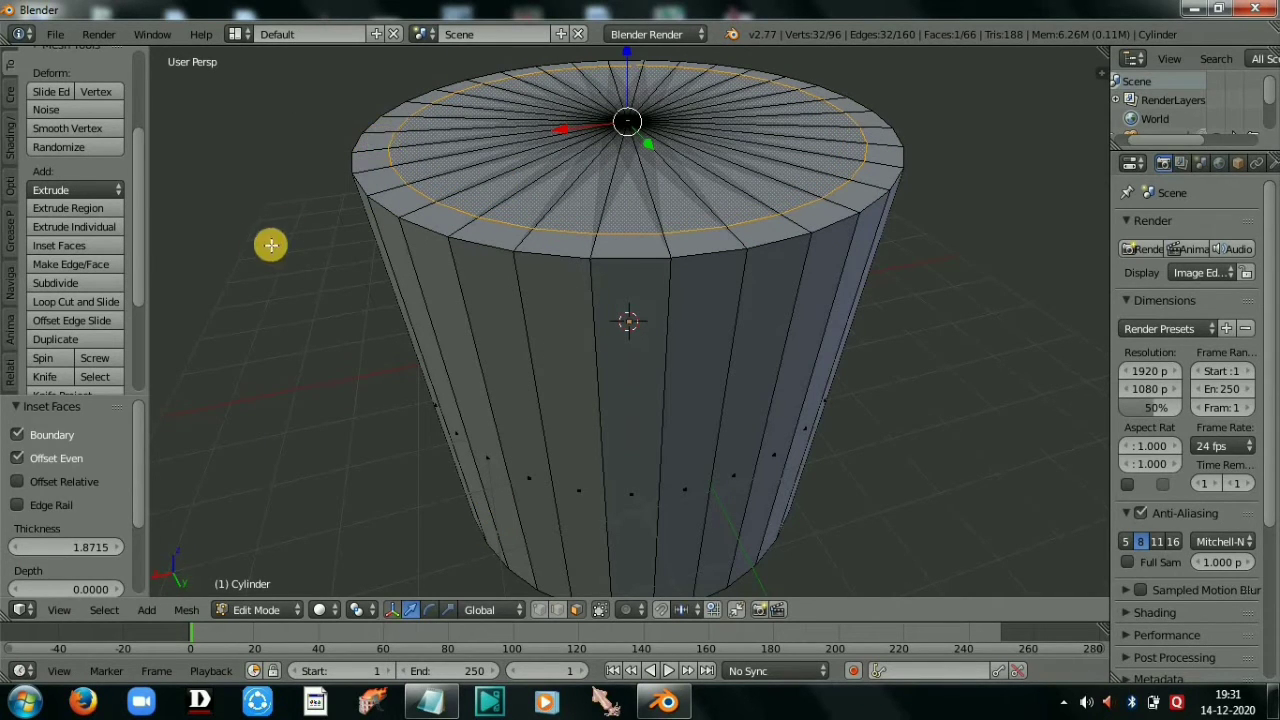
click(70, 202)
click(177, 609)
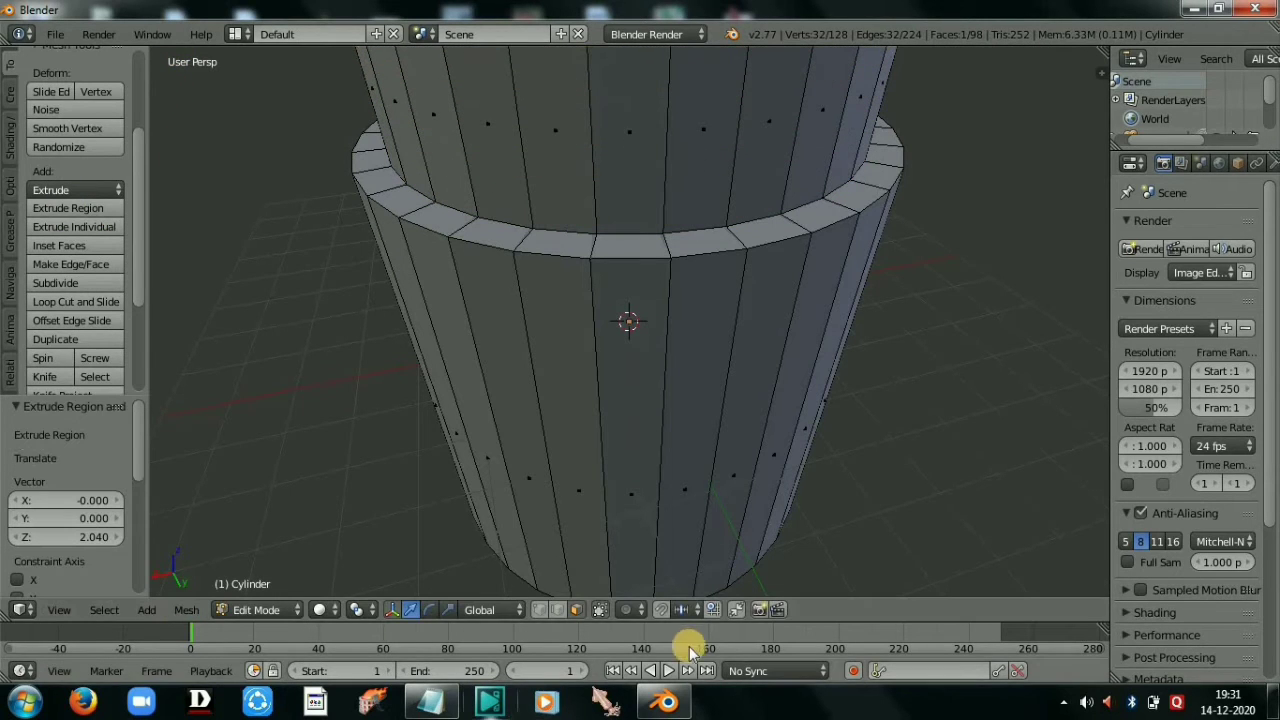
Step: Inspect the inset and extruded cylinder from several angles, and look through the remaining mesh tools and interaction modes
scroll(800, 470, down, 8)
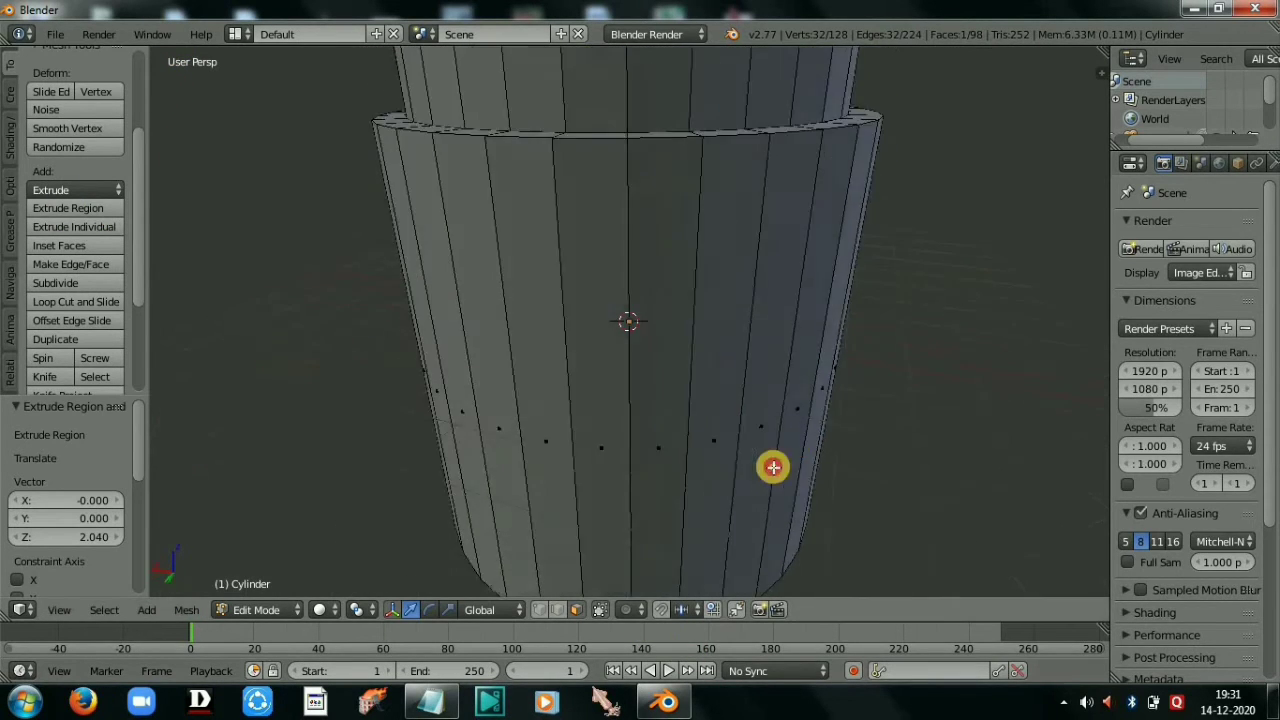
scroll(552, 397, up, 10)
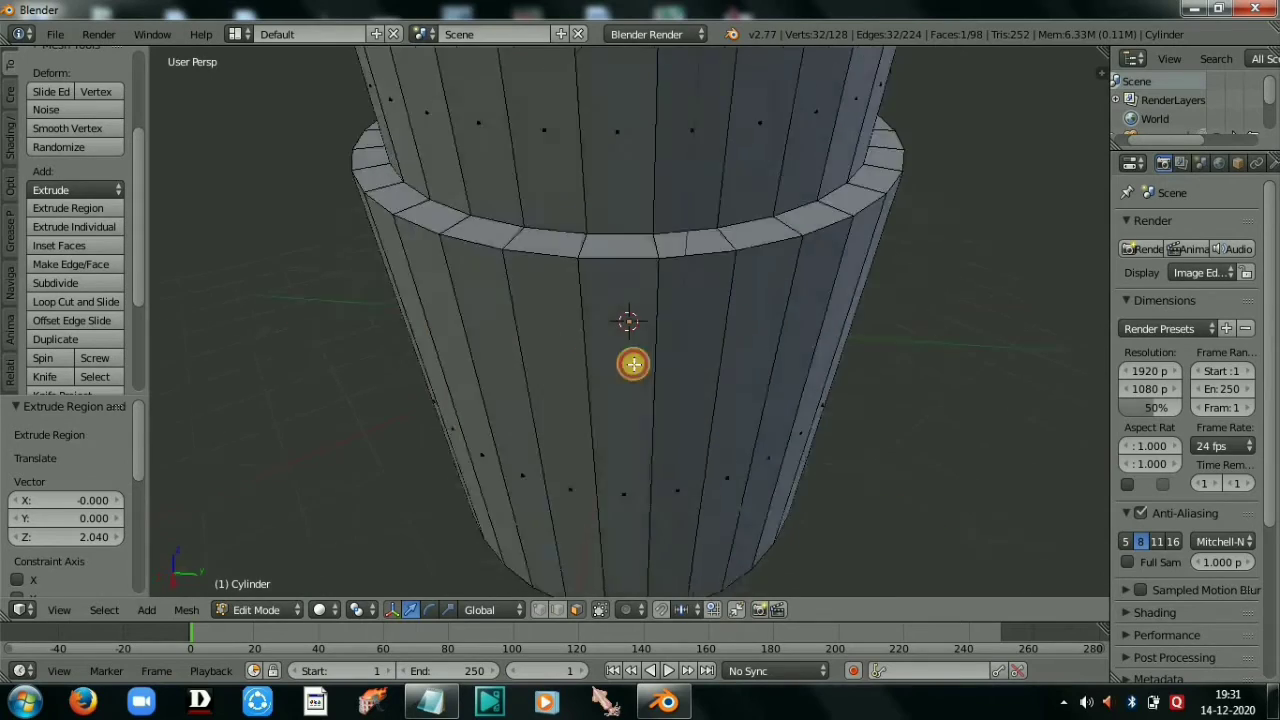
middle_drag(719, 330, 499, 385)
scroll(680, 411, down, 8)
scroll(617, 414, up, 10)
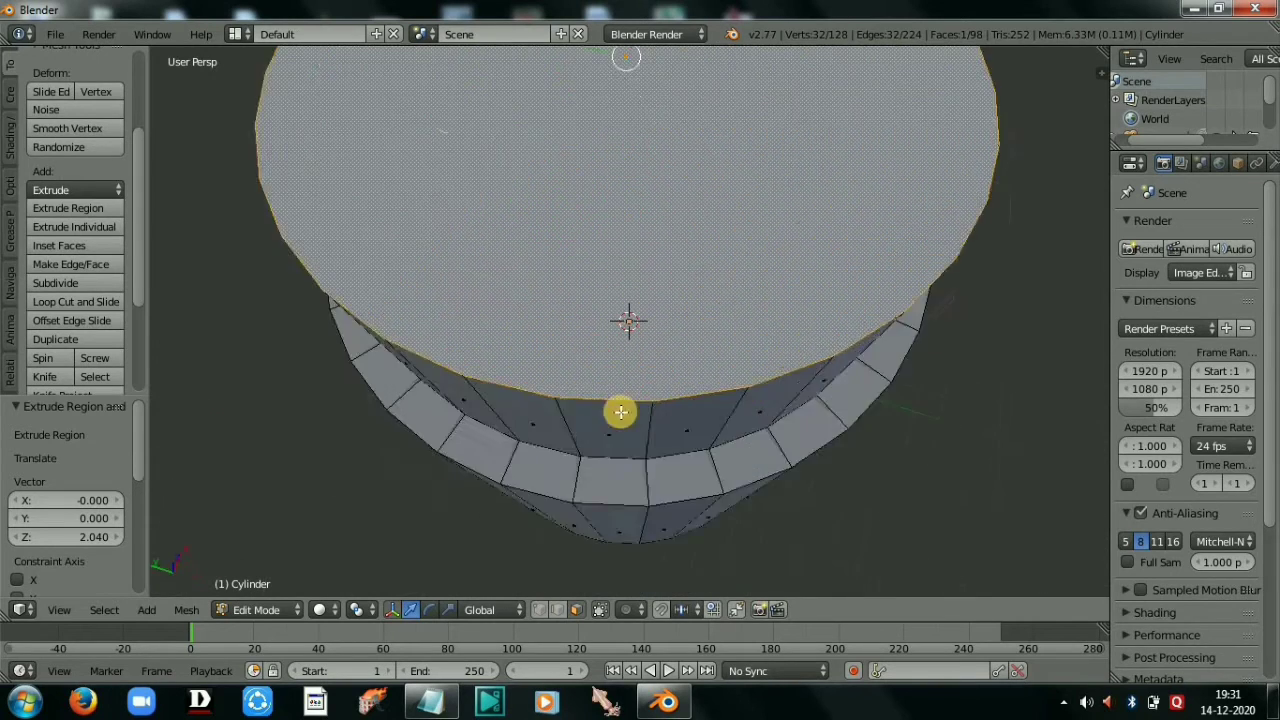
scroll(674, 380, down, 8)
scroll(657, 376, up, 2)
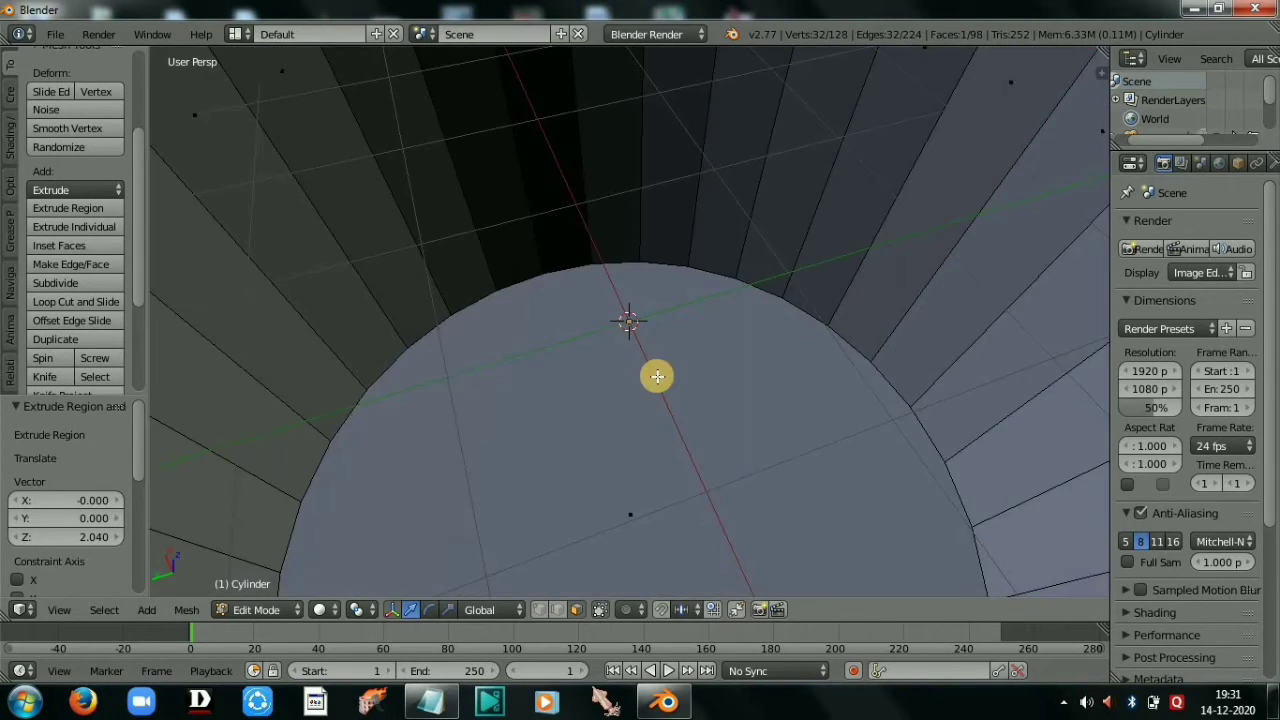
scroll(657, 376, down, 8)
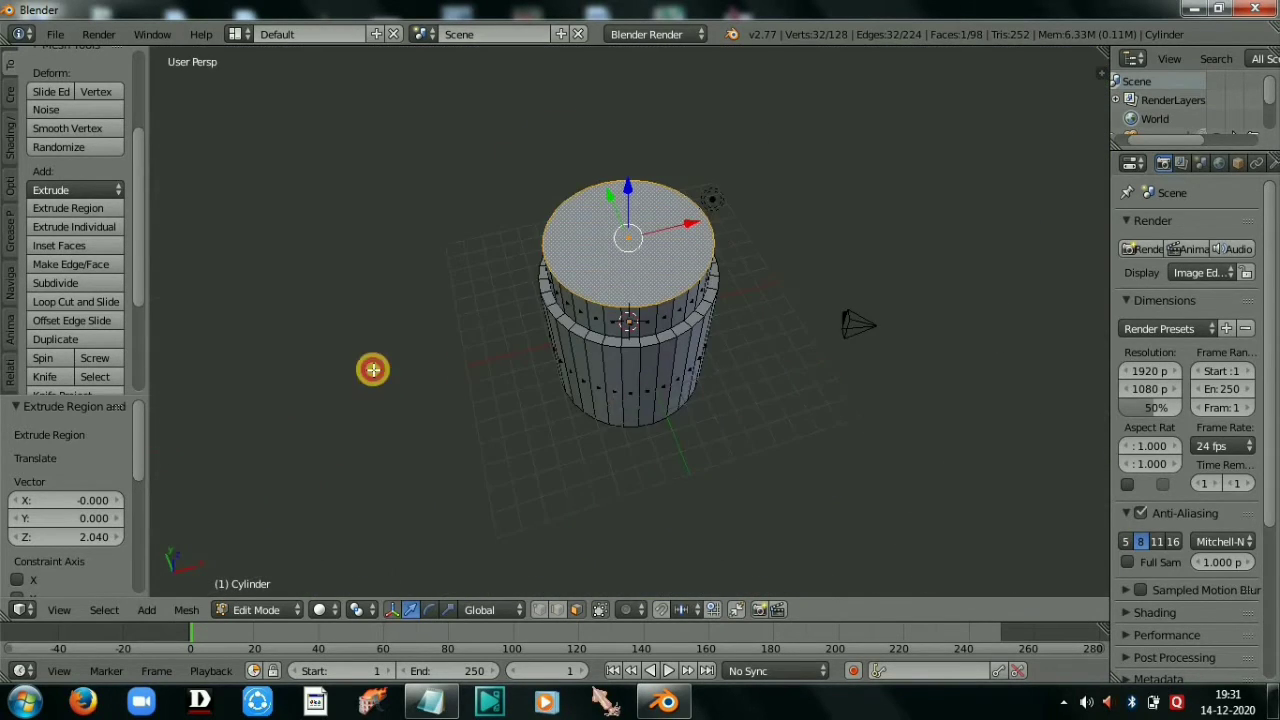
scroll(594, 391, up, 8)
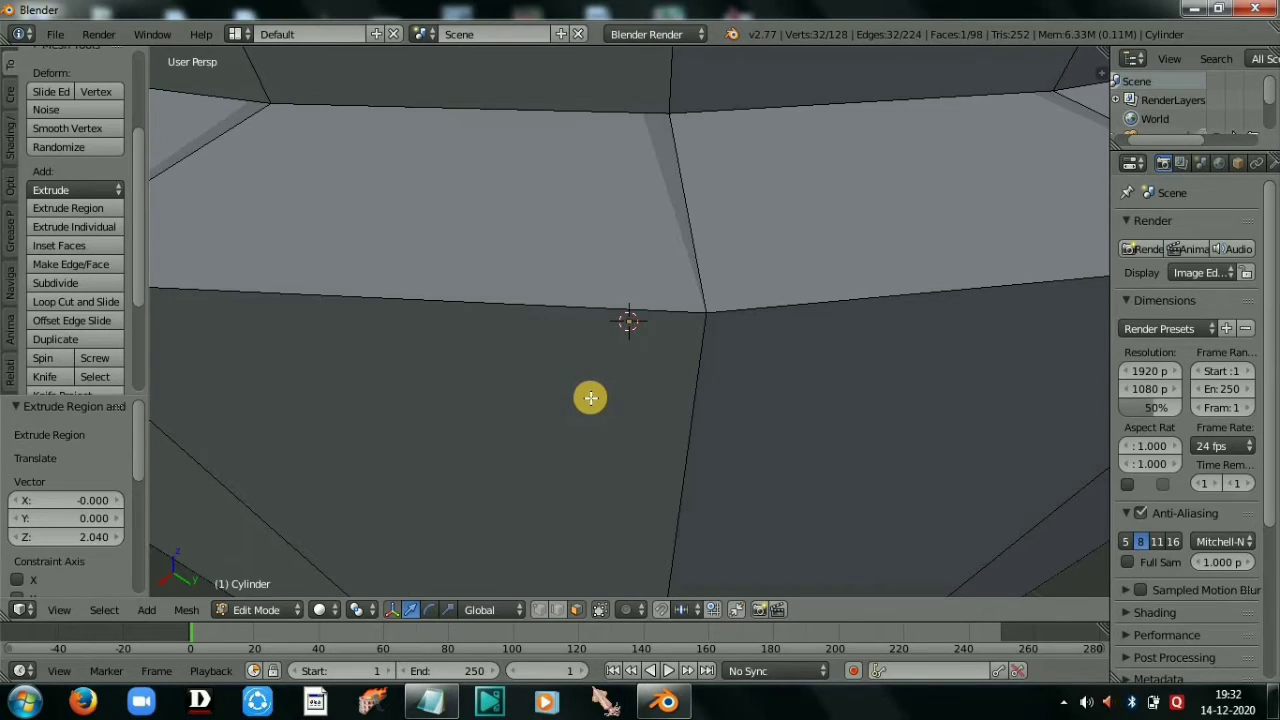
scroll(609, 400, down, 8)
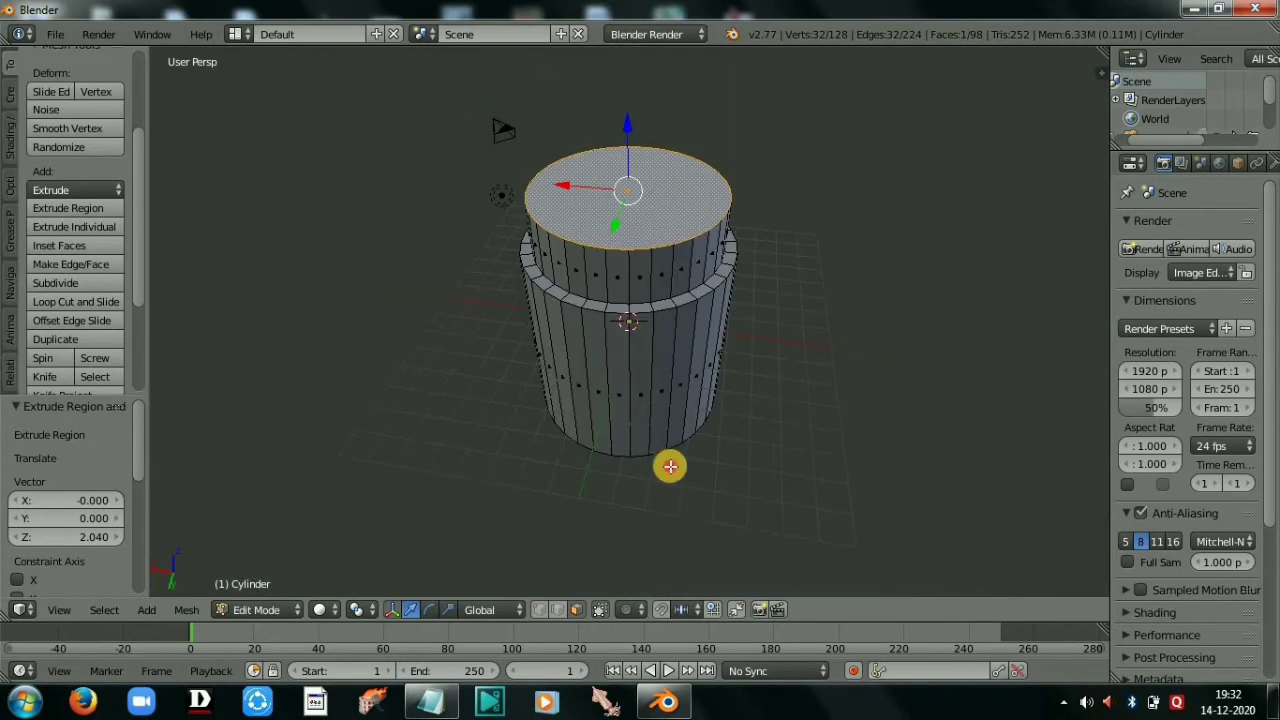
key(KP_7)
scroll(611, 409, up, 8)
mouse_move(611, 409)
middle_down()
mouse_move(714, 411)
mouse_move(607, 409)
middle_up()
middle_drag(617, 366, 626, 349)
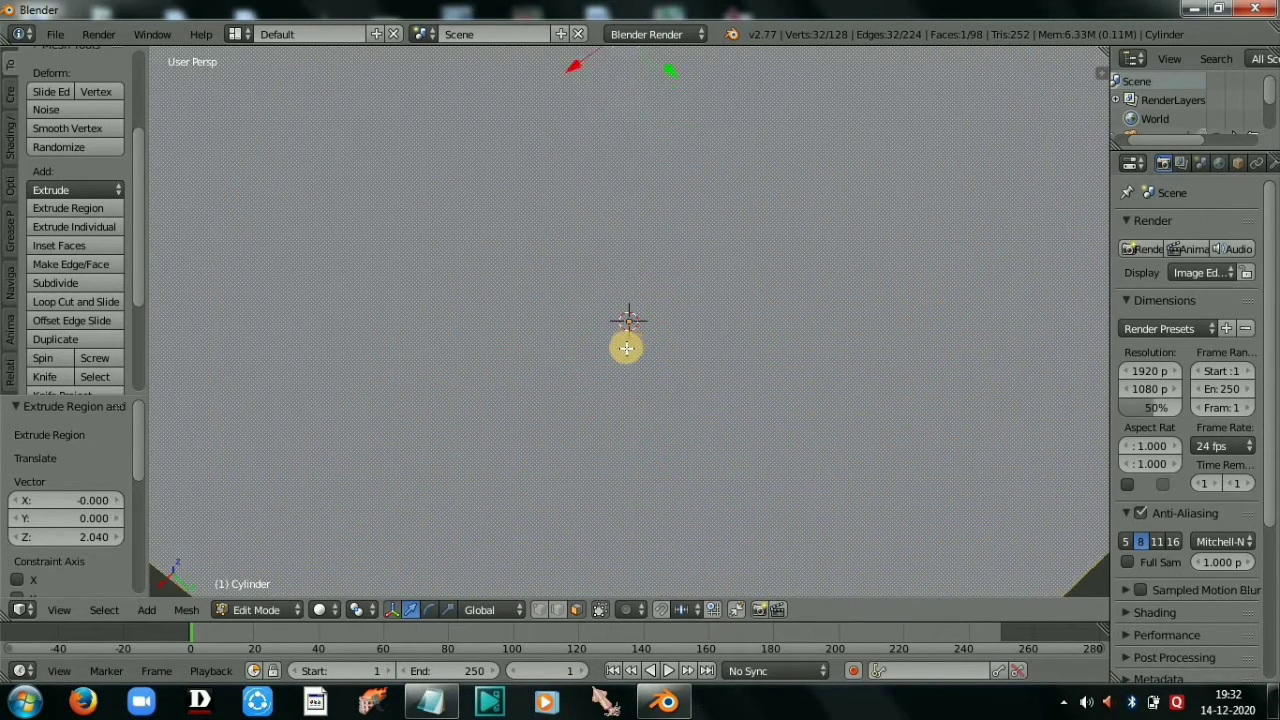
scroll(620, 366, down, 8)
scroll(637, 317, up, 6)
middle_drag(647, 306, 542, 372)
scroll(586, 346, down, 2)
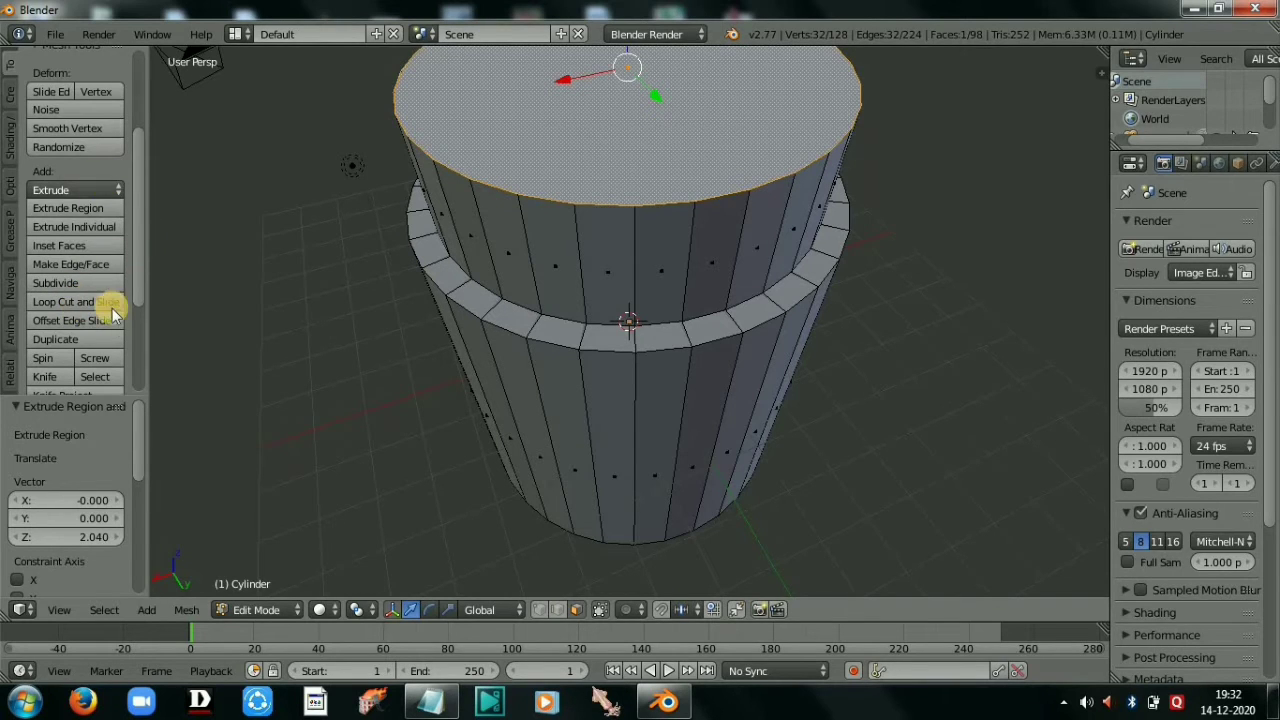
drag(138, 264, 217, 476)
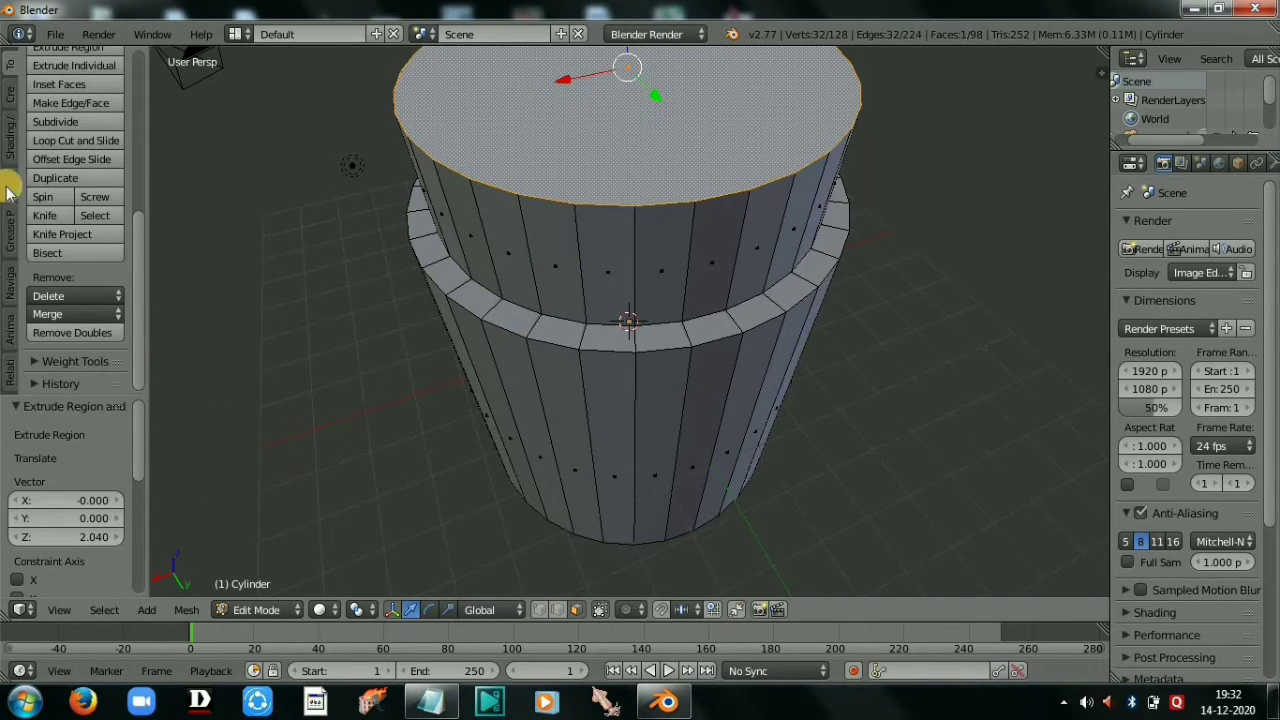
click(279, 616)
click(278, 613)
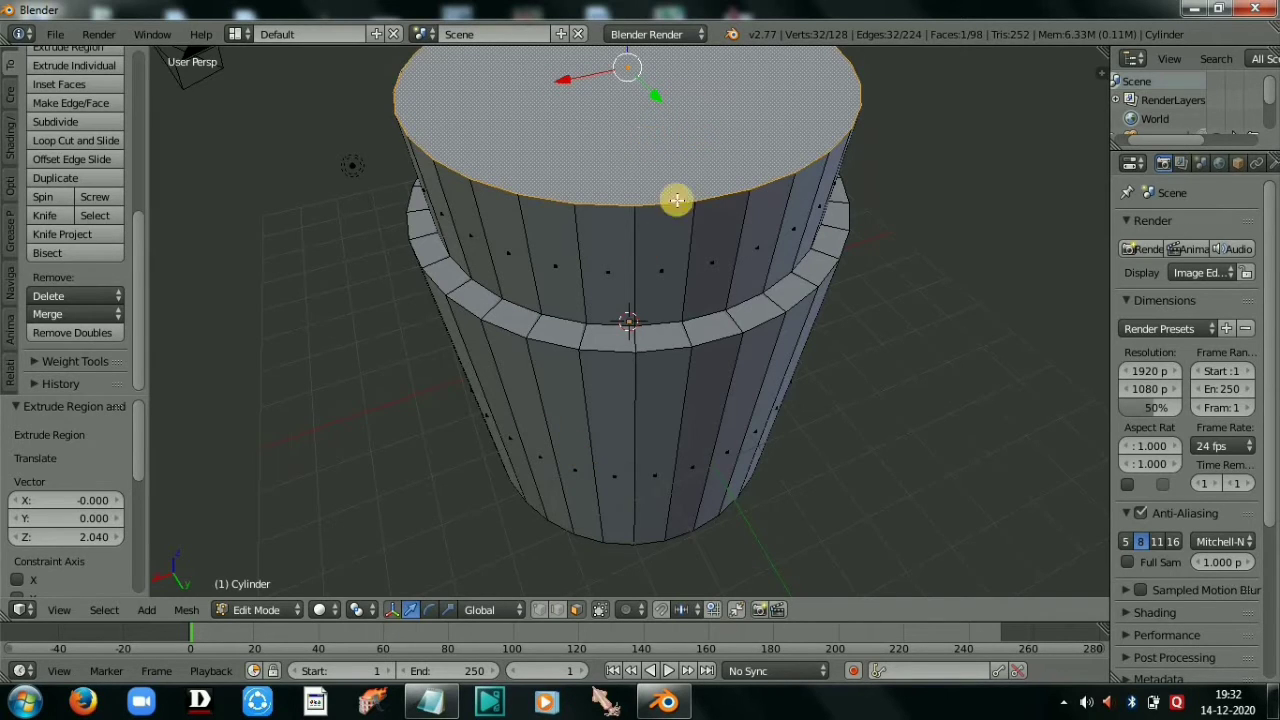
Step: Return to Object Mode and delete the stepped cylinder
right_click(677, 262)
scroll(868, 332, down, 7)
scroll(643, 384, up, 7)
key(a)
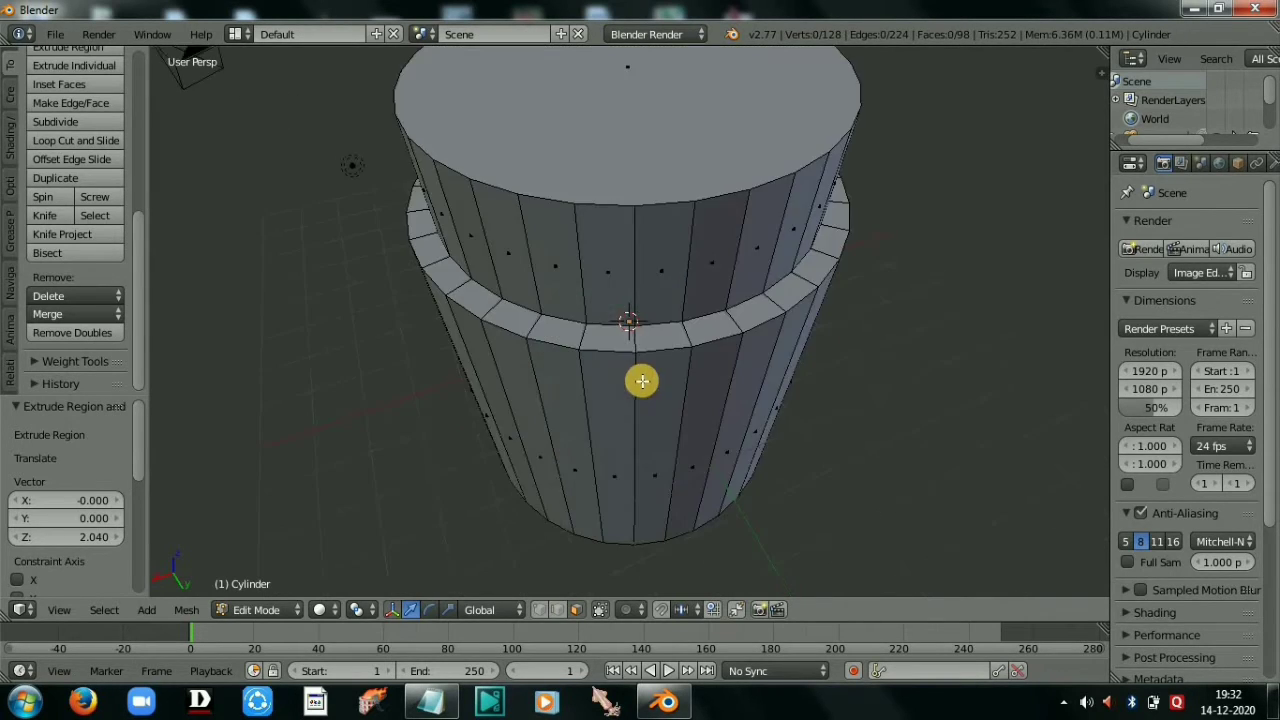
scroll(643, 382, down, 6)
key(a)
click(235, 610)
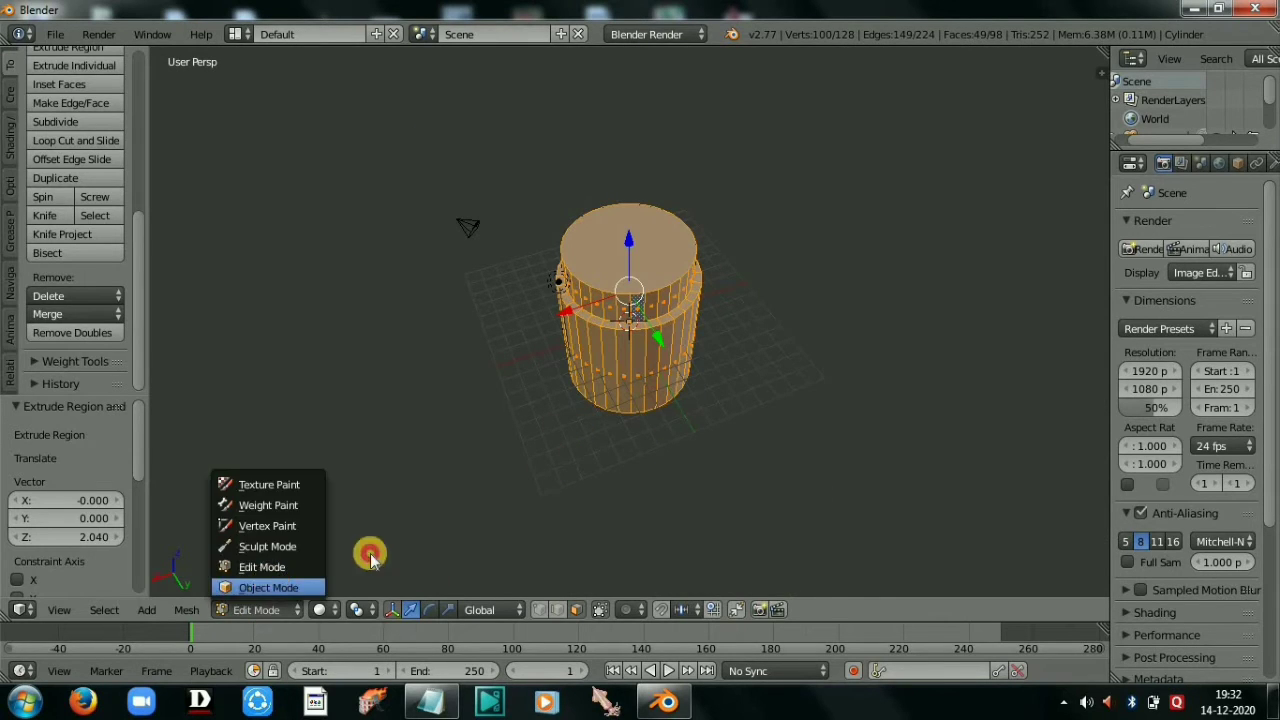
click(286, 586)
key(x)
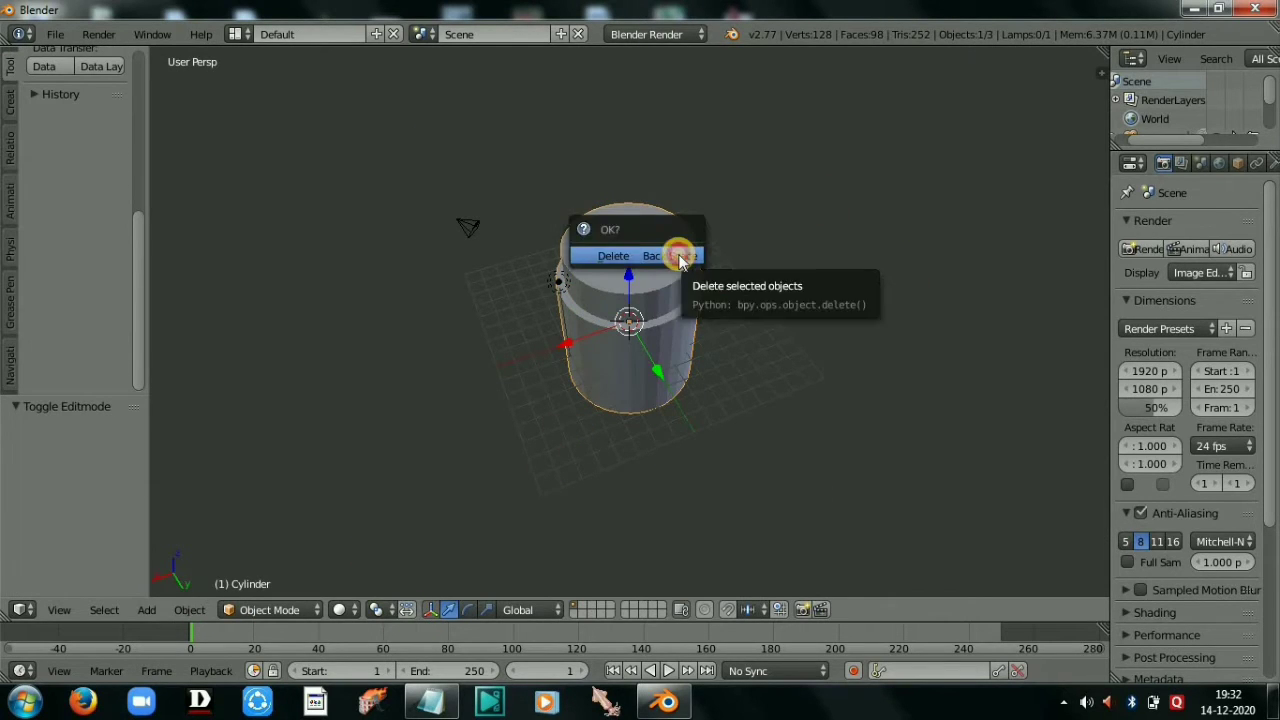
click(678, 258)
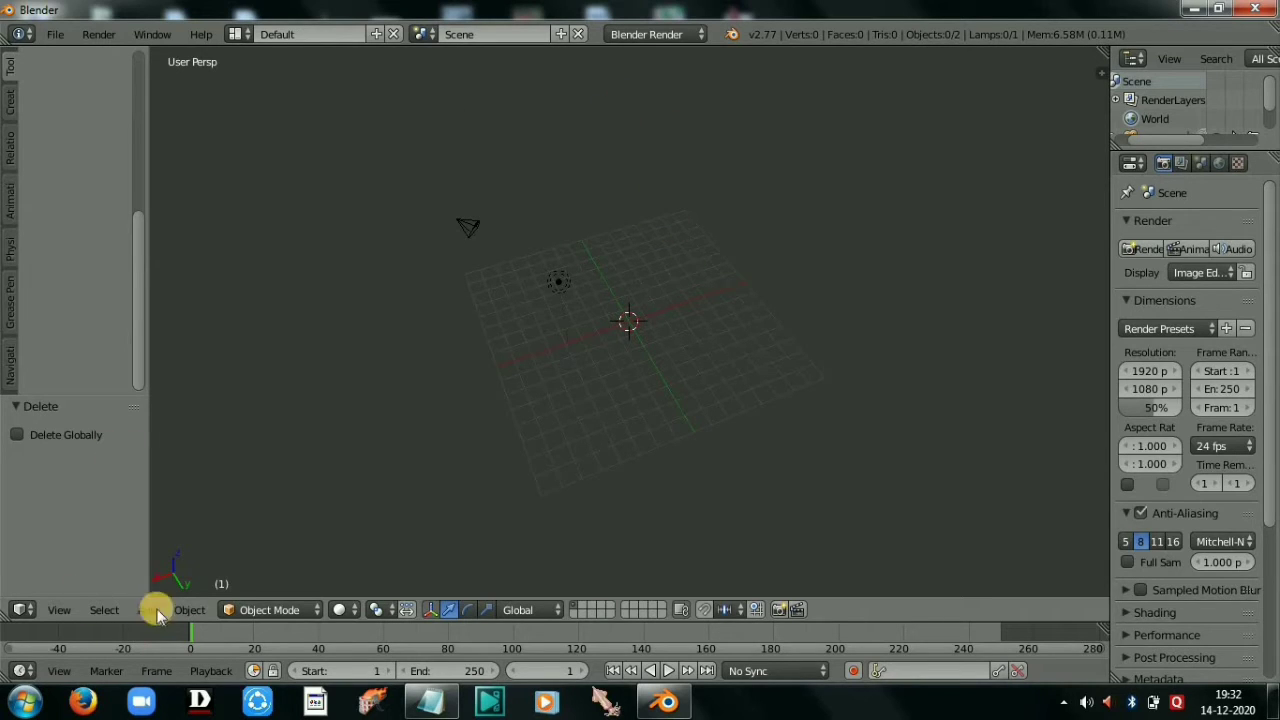
Step: Add a new cylinder mesh at the 3D cursor
click(13, 80)
click(10, 104)
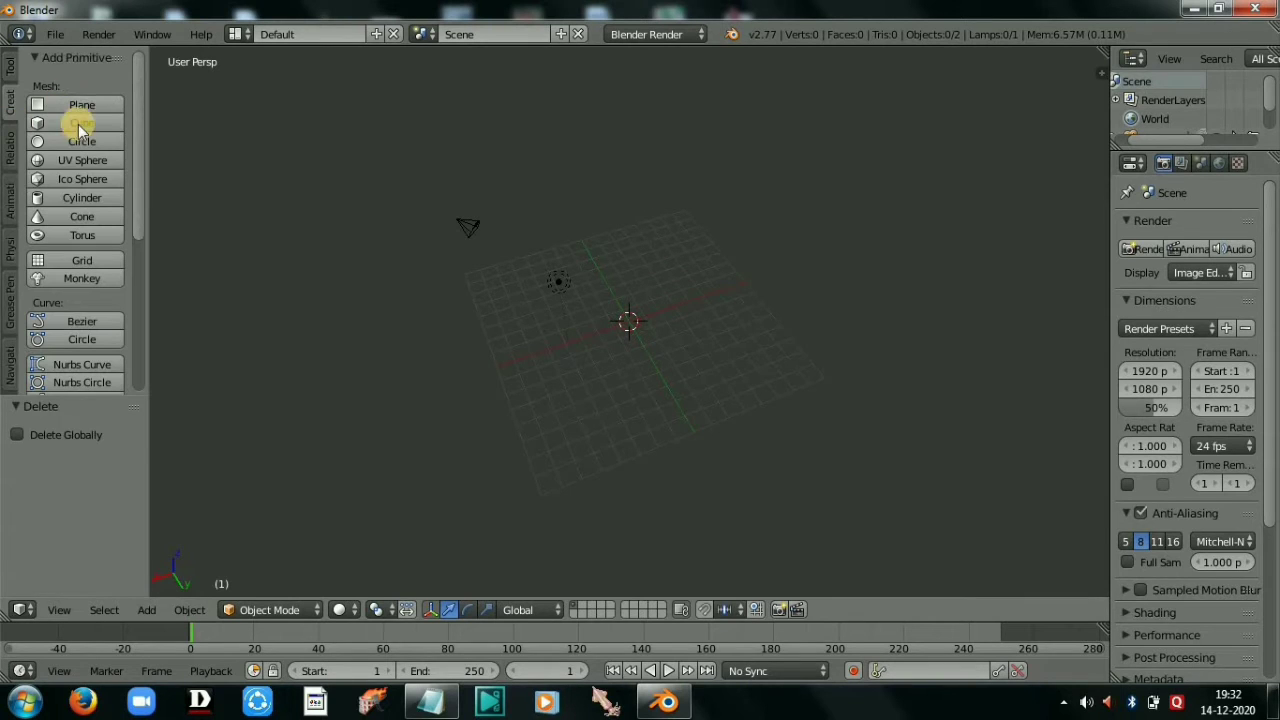
click(351, 268)
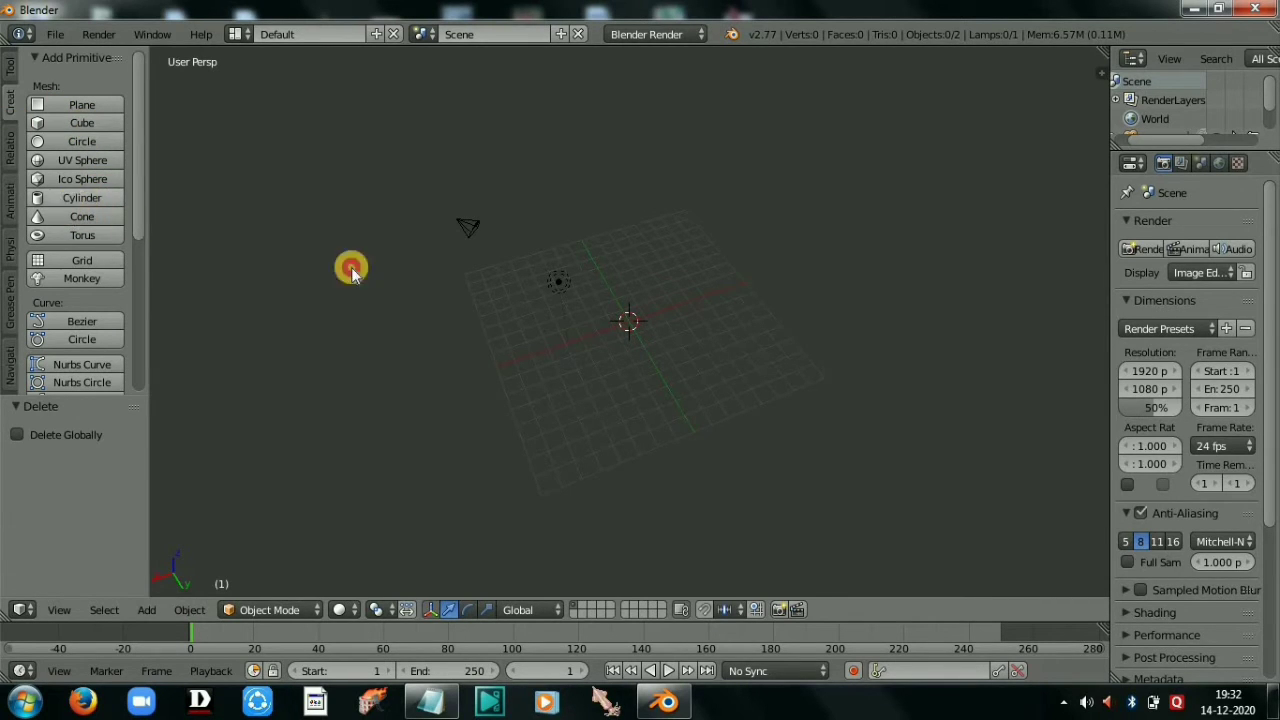
scroll(606, 345, up, 13)
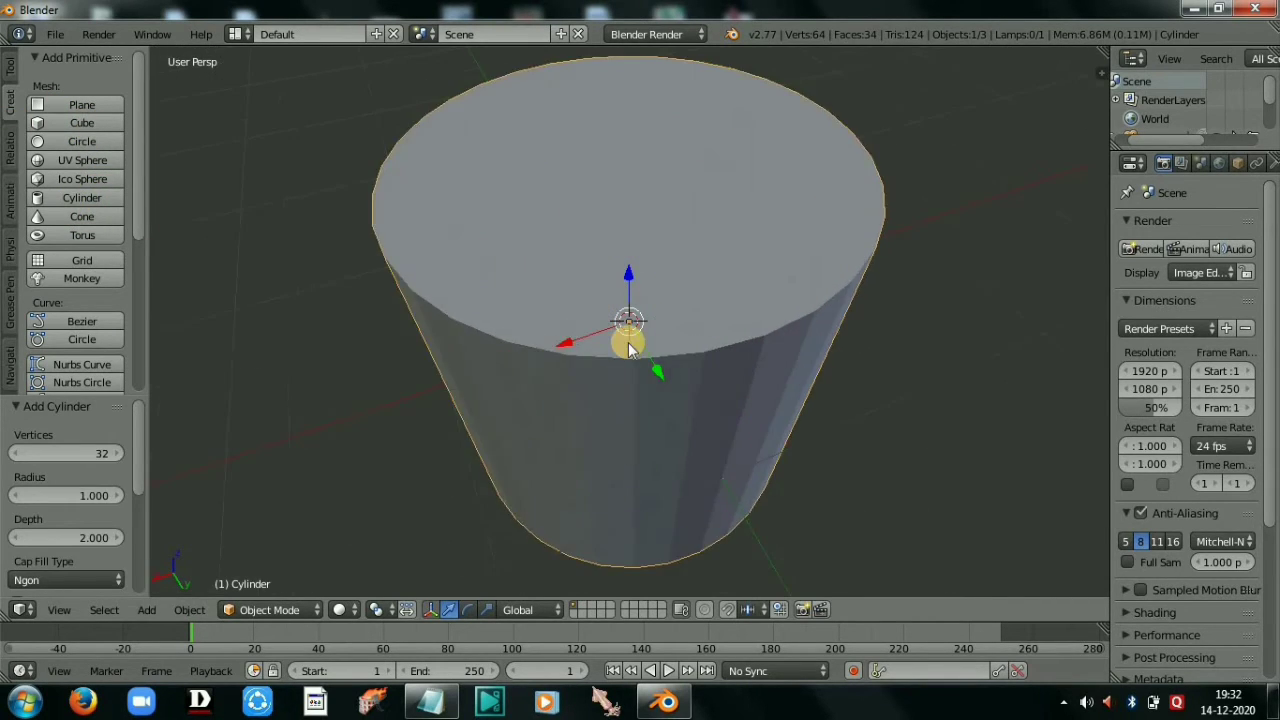
scroll(628, 345, down, 11)
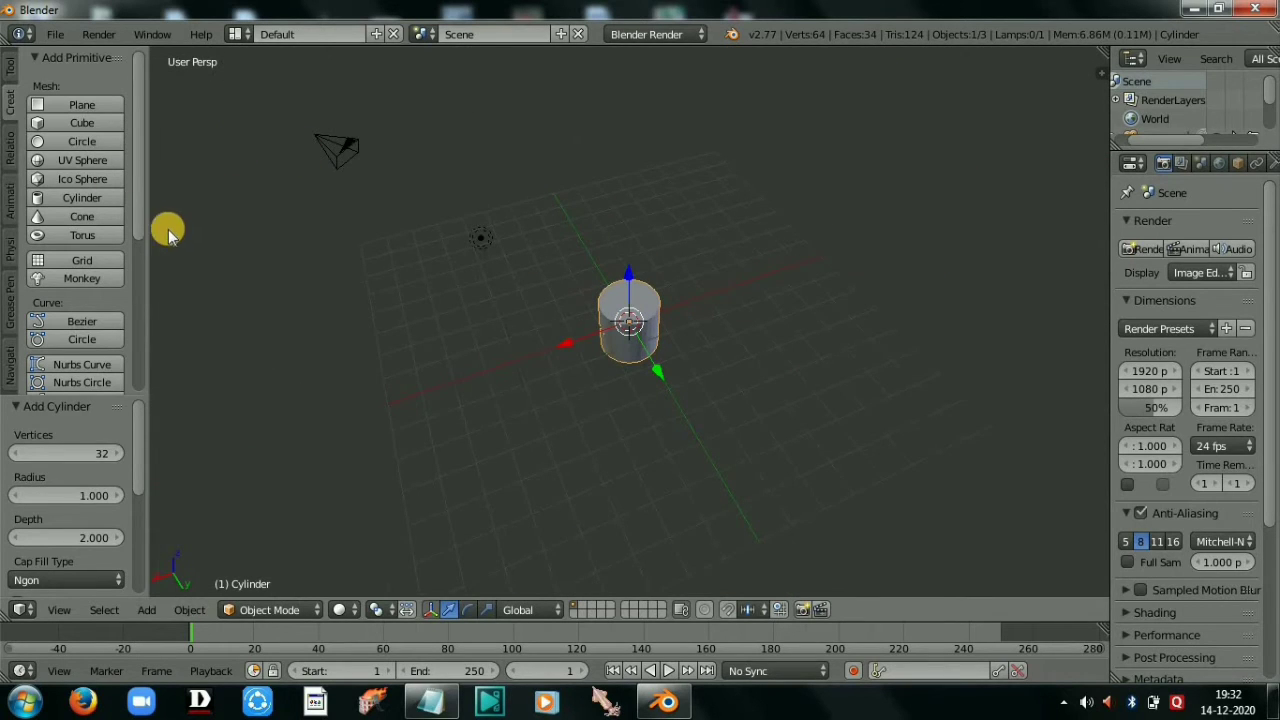
Step: Scale the new cylinder by a factor of about 10.487 on all axes
click(10, 67)
click(88, 122)
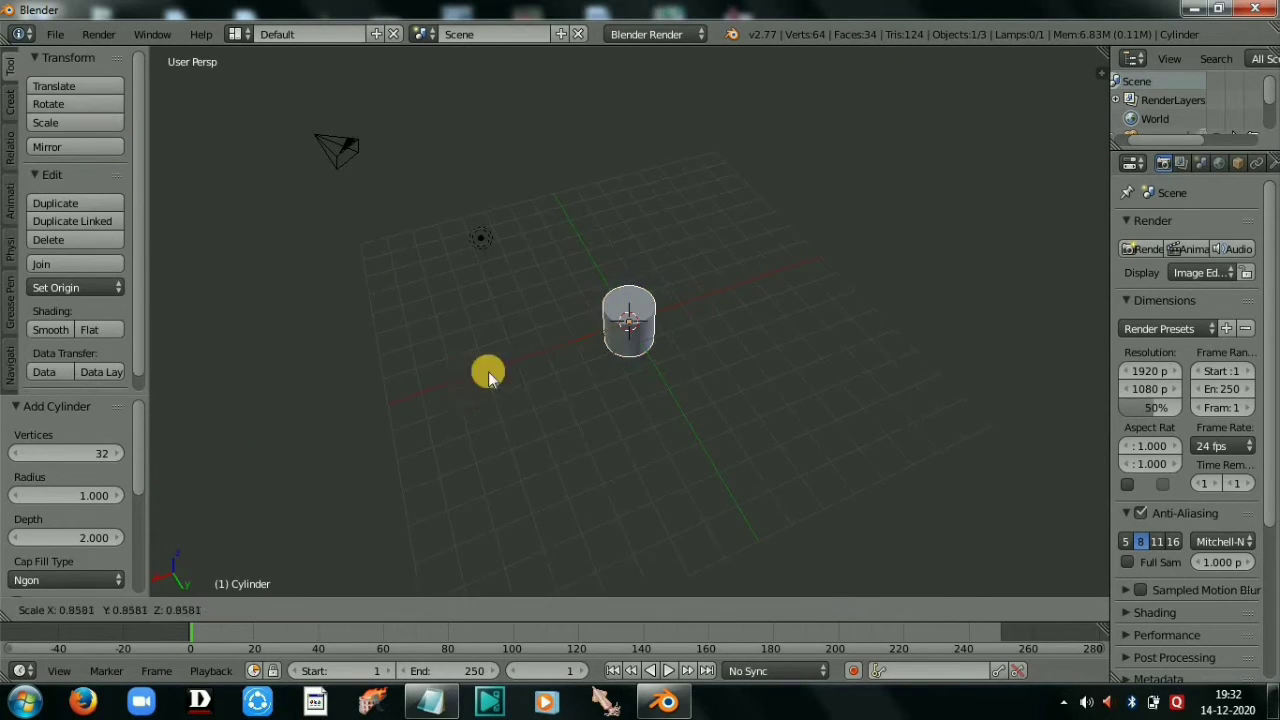
click(803, 583)
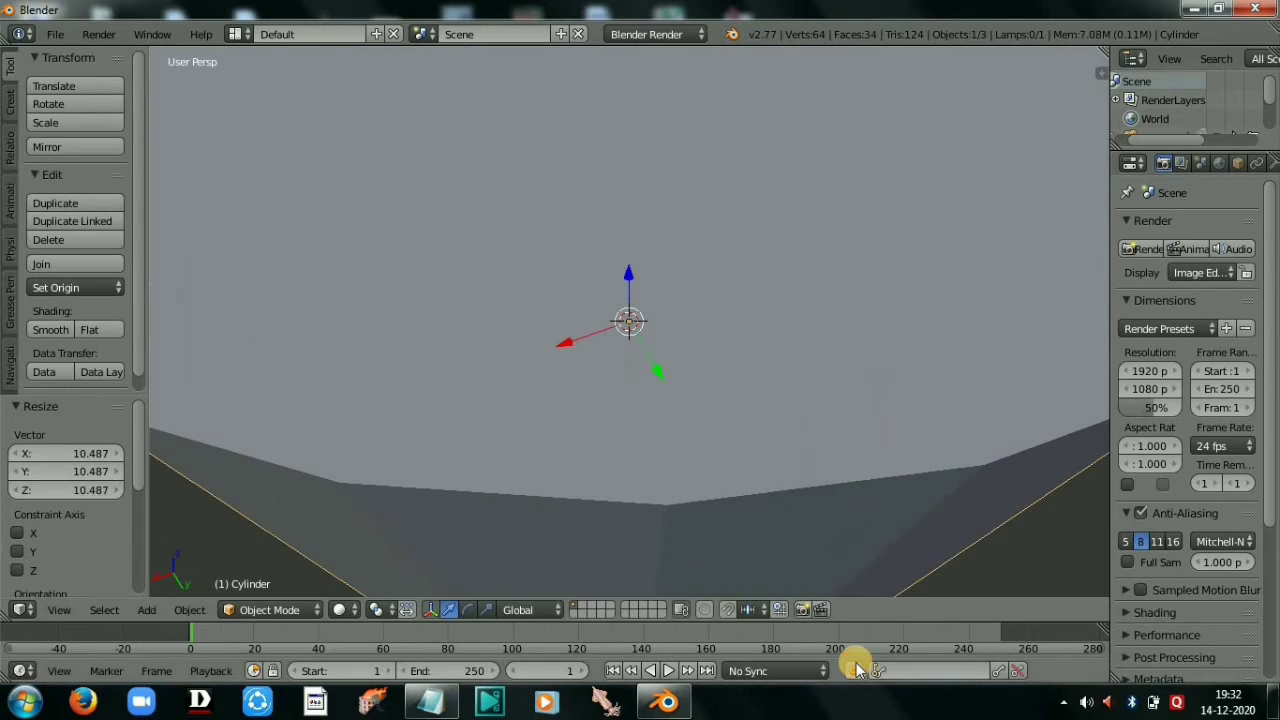
Step: Hide the 3D transform manipulator in the viewport
middle_drag(832, 318, 780, 309)
scroll(691, 371, down, 8)
middle_drag(691, 371, 682, 270)
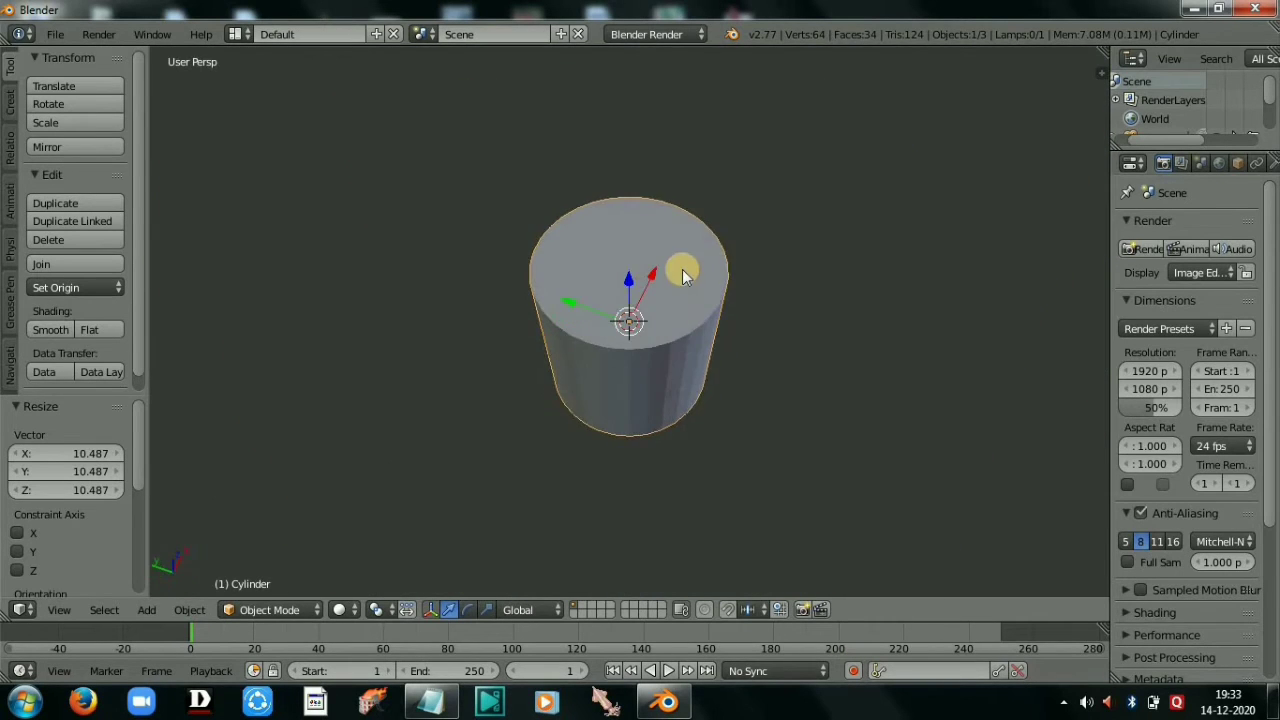
scroll(682, 270, up, 6)
middle_drag(634, 342, 680, 283)
scroll(694, 326, down, 4)
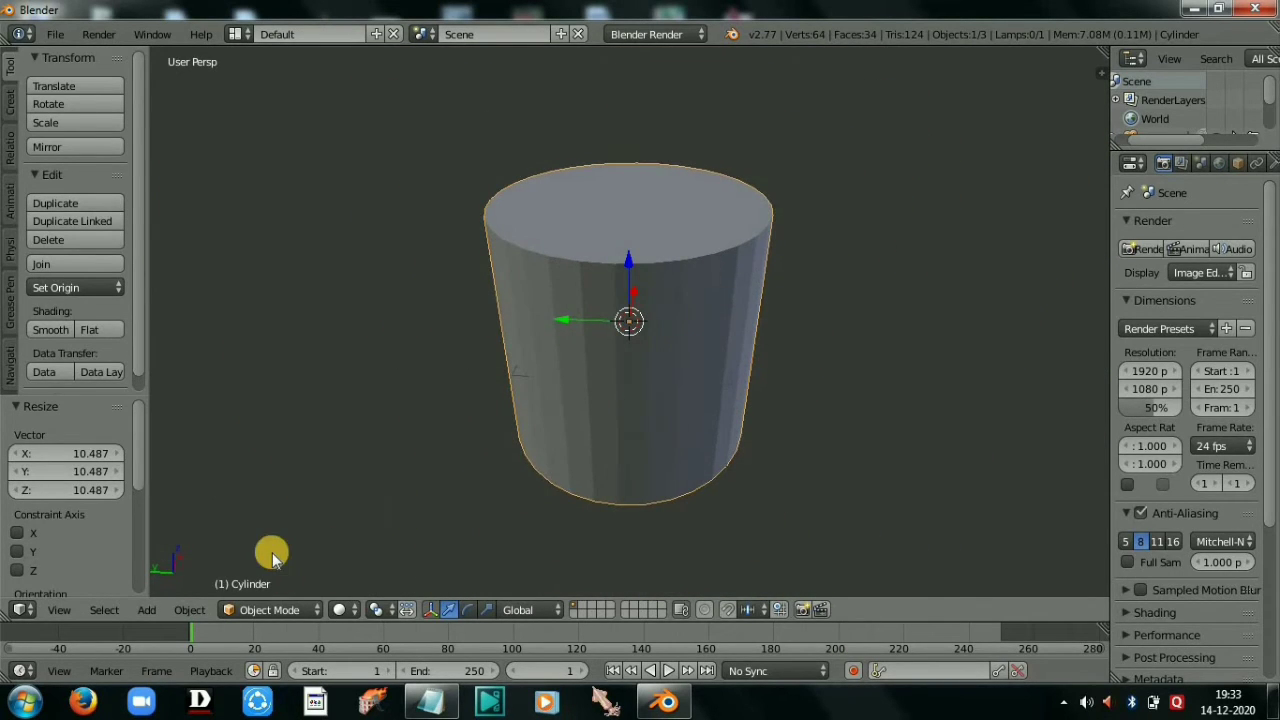
click(428, 614)
click(434, 611)
click(431, 612)
Step: Border-select the whole area around the cylinder, including the lamp and camera
key(b)
drag(509, 168, 745, 400)
key(b)
drag(380, 102, 932, 551)
scroll(600, 406, down, 4)
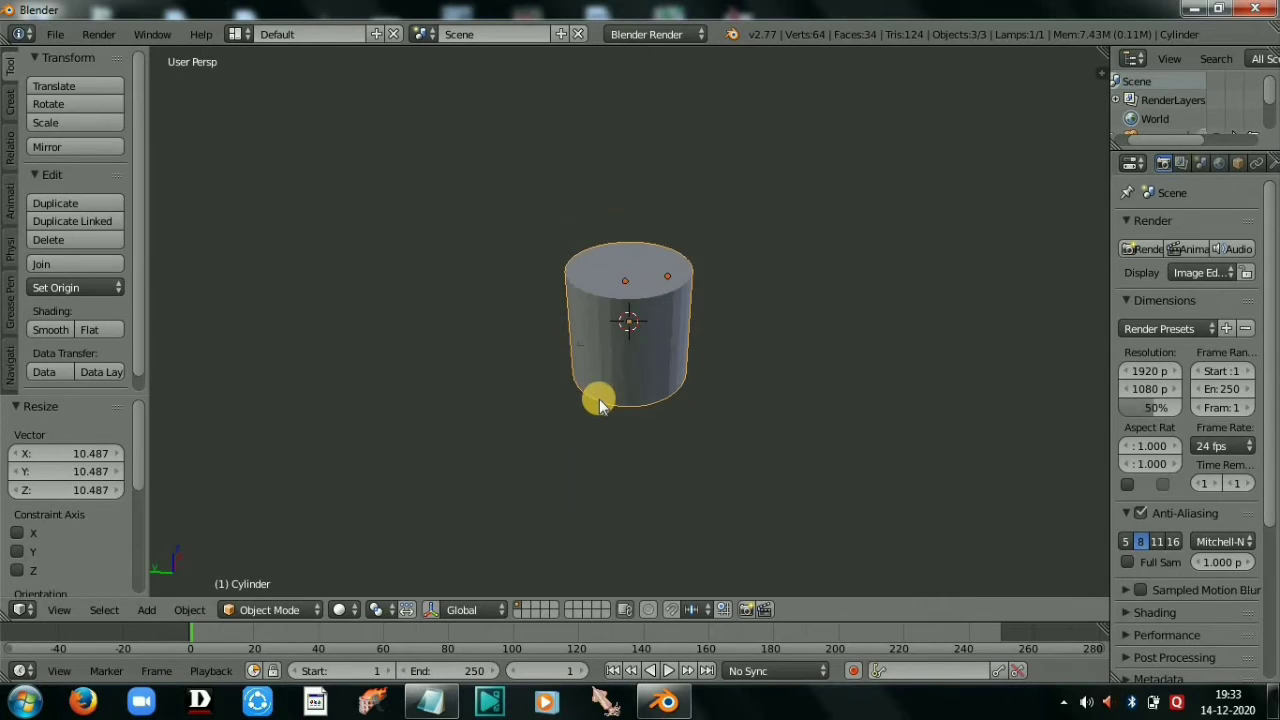
scroll(599, 411, up, 2)
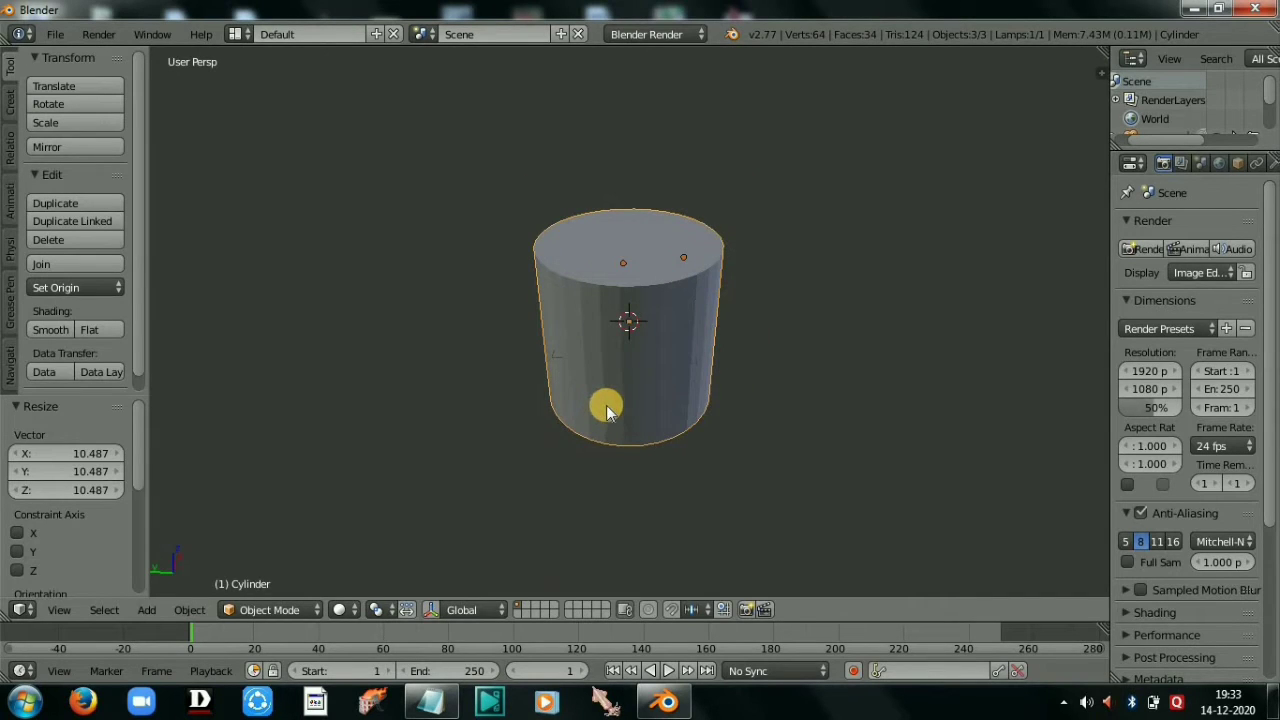
Step: Deselect all objects in the scene
key(i)
click(607, 409)
key(a)
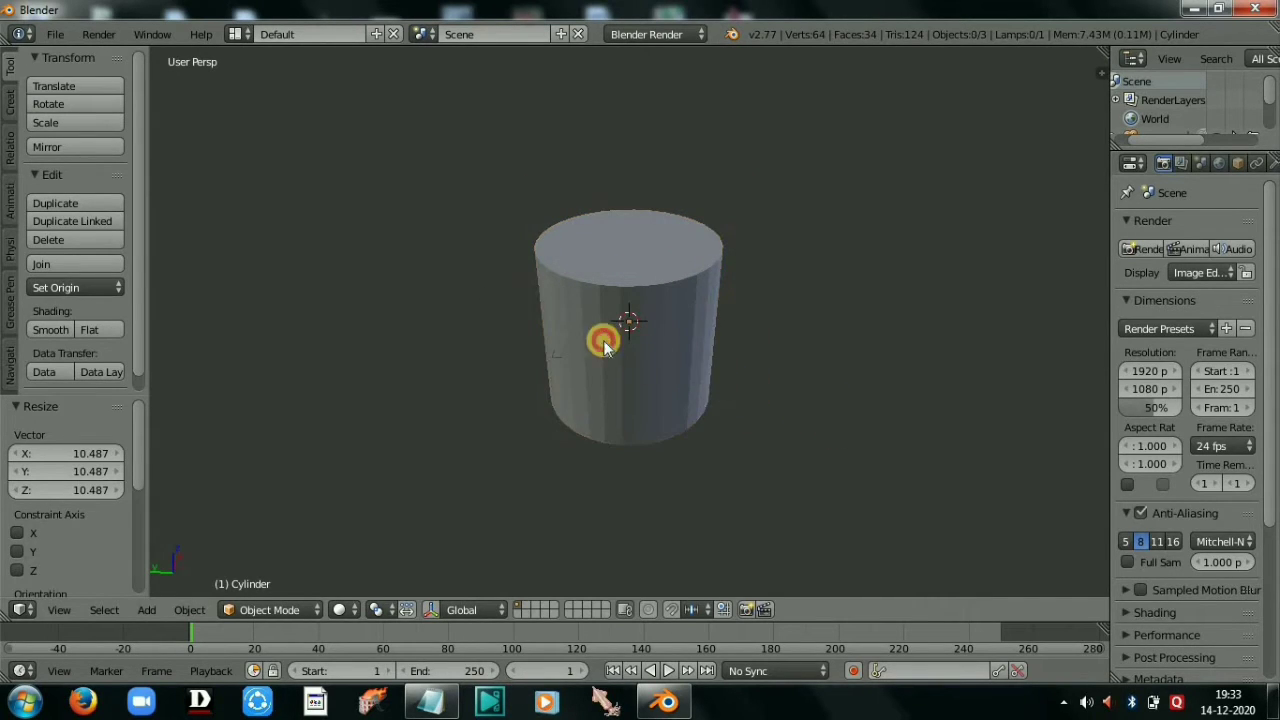
Step: Border-select the cylinder together with the lamp and camera, and show the 3D manipulator in scale mode
key(b)
drag(518, 218, 763, 517)
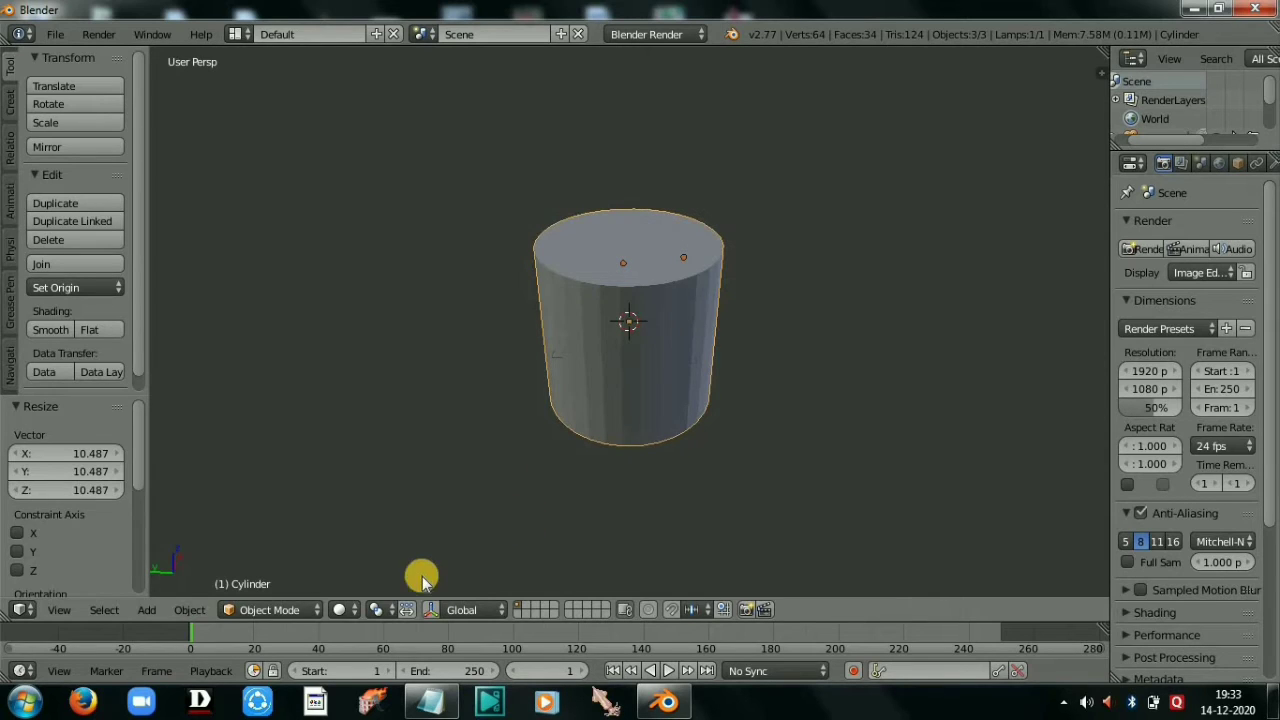
click(426, 609)
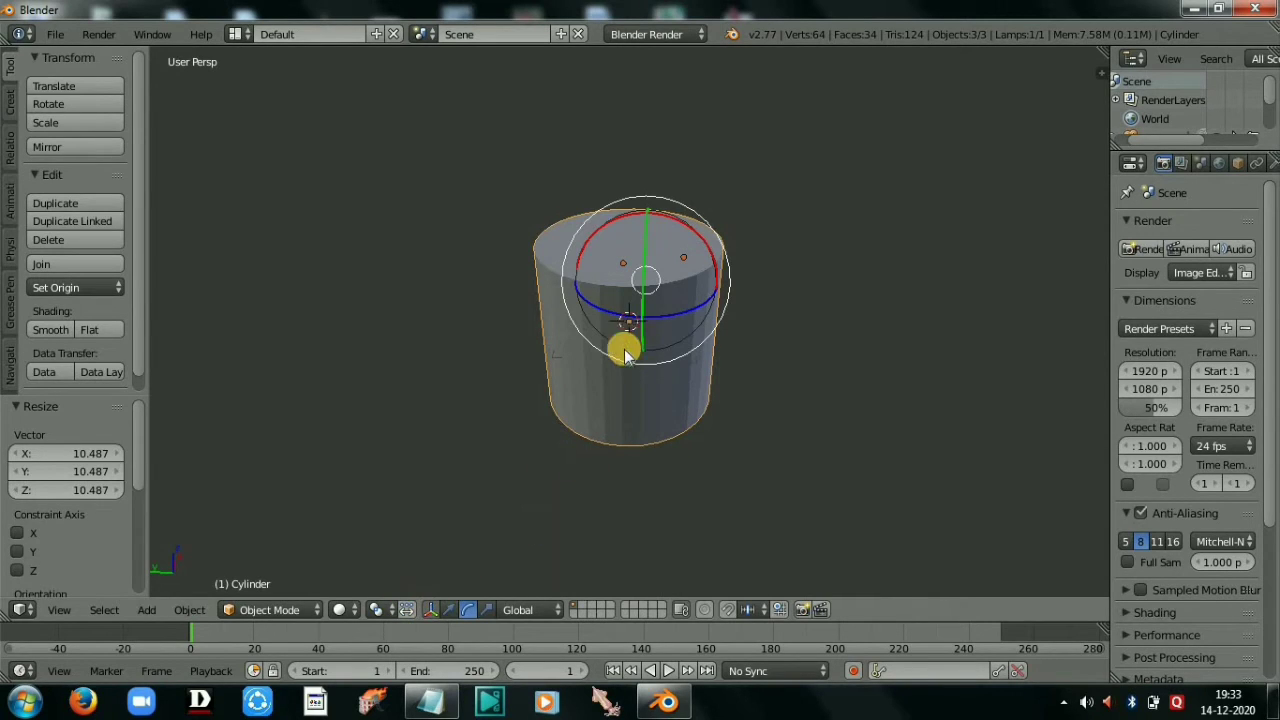
click(487, 609)
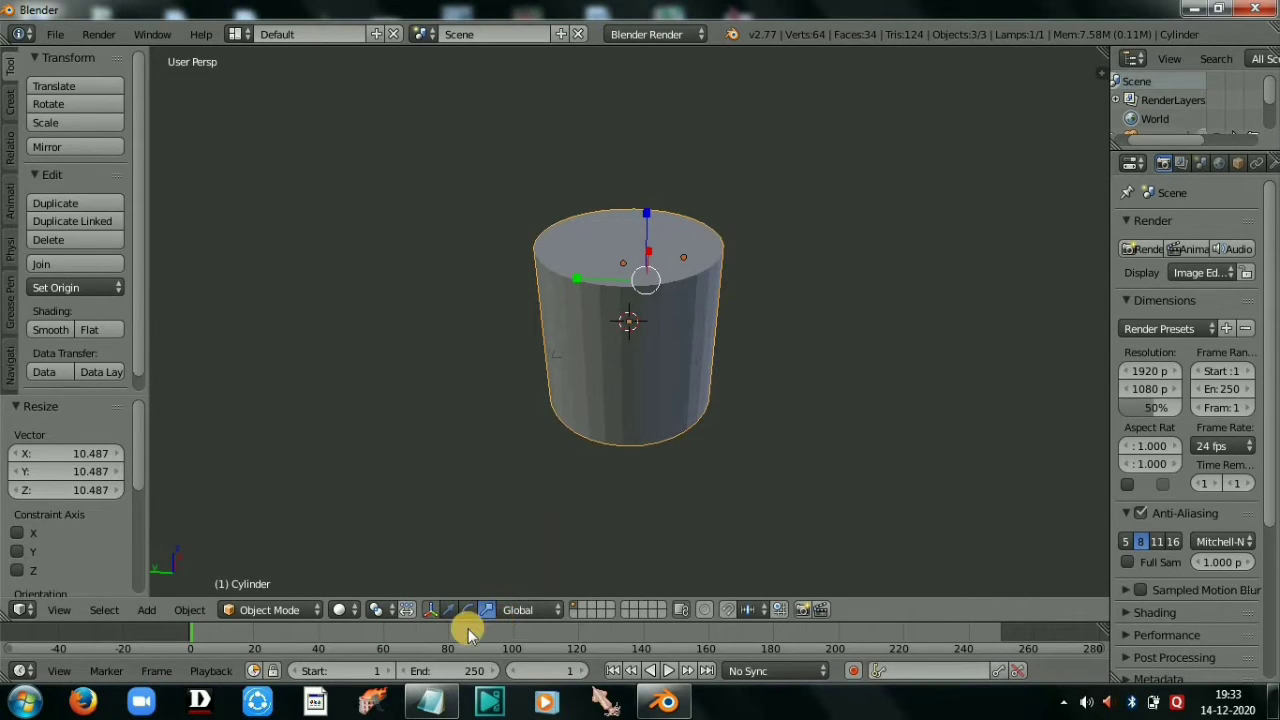
scroll(462, 636, up, 1)
scroll(462, 636, up, 2)
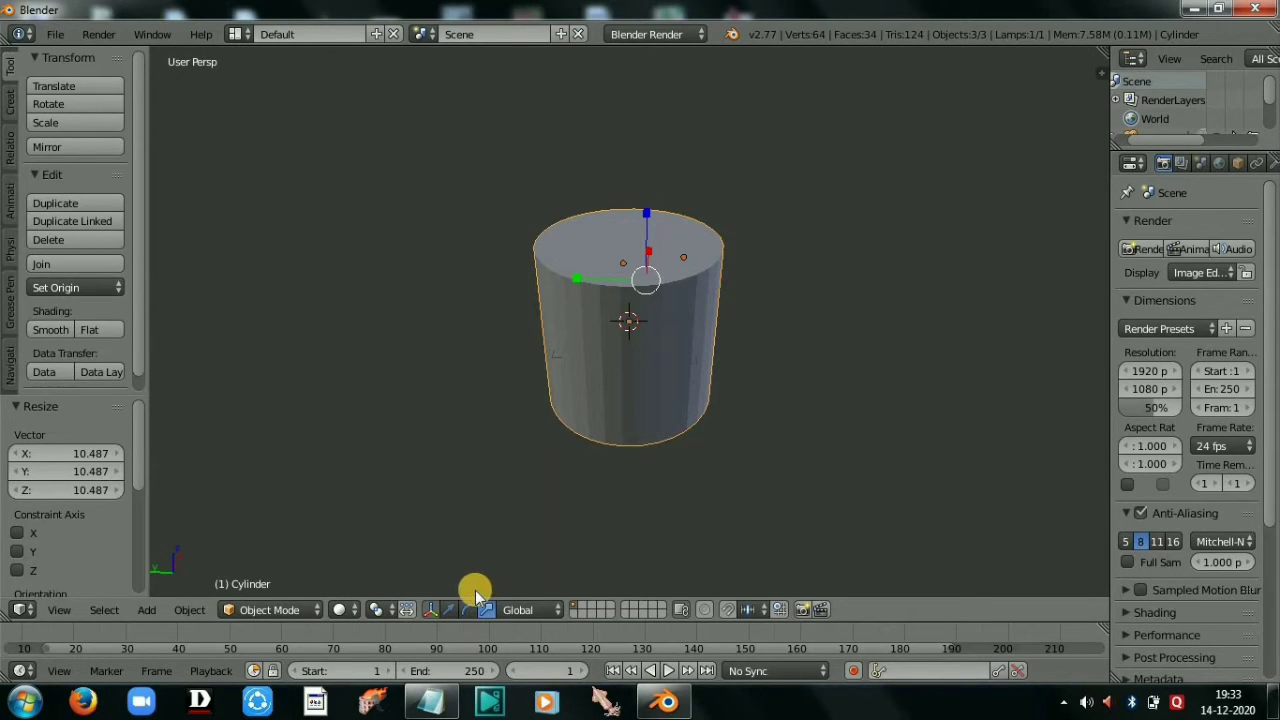
click(488, 612)
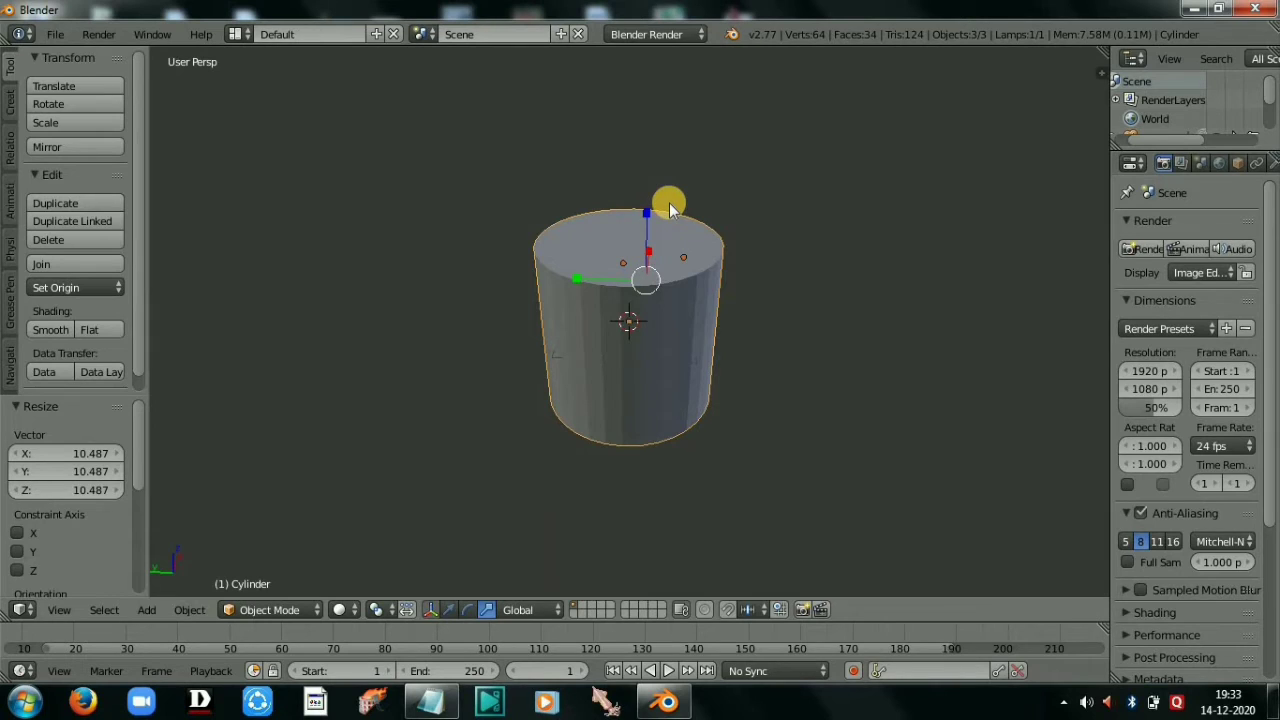
Step: Rotate the selected objects with the rotate manipulator, including a turn of about -3.8° around the Y axis
click(468, 609)
mouse_move(924, 335)
middle_down()
mouse_move(860, 257)
mouse_move(686, 251)
mouse_move(643, 309)
mouse_move(750, 308)
mouse_move(751, 251)
mouse_move(794, 254)
mouse_move(766, 291)
mouse_move(820, 275)
mouse_move(823, 291)
middle_up()
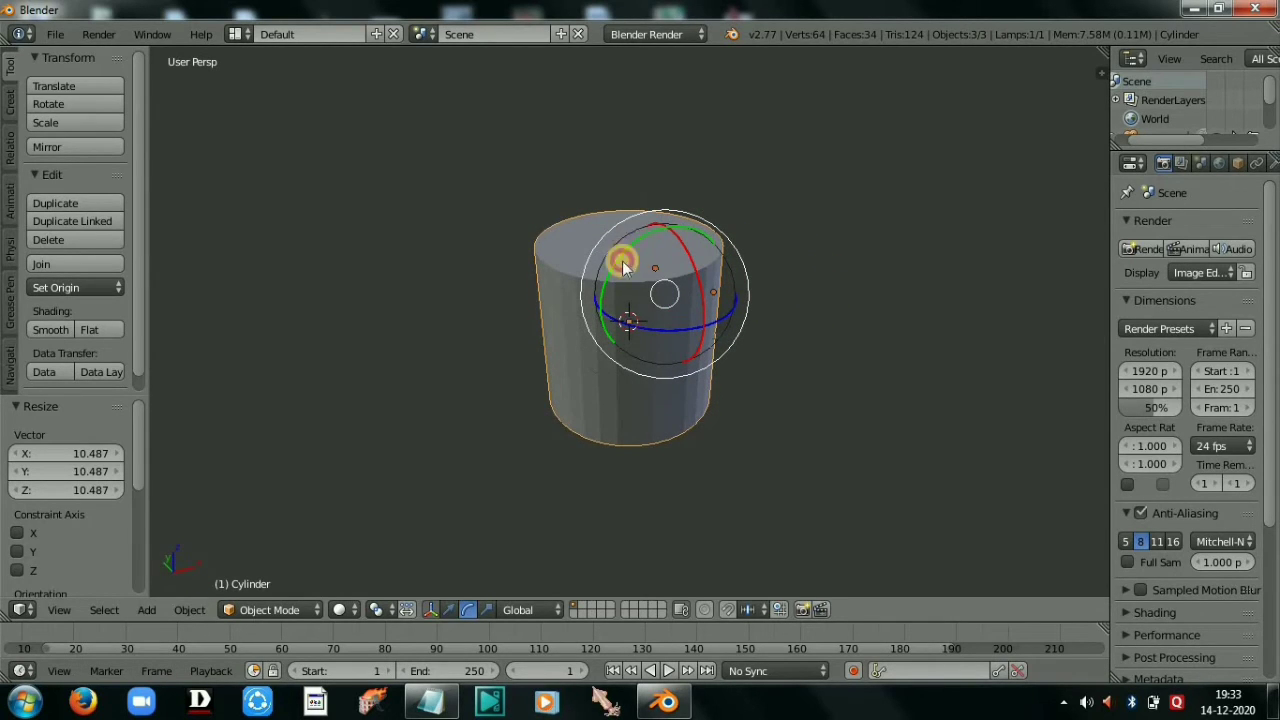
drag(620, 257, 608, 309)
drag(686, 323, 641, 308)
scroll(642, 309, down, 2)
scroll(642, 309, up, 9)
scroll(641, 313, down, 7)
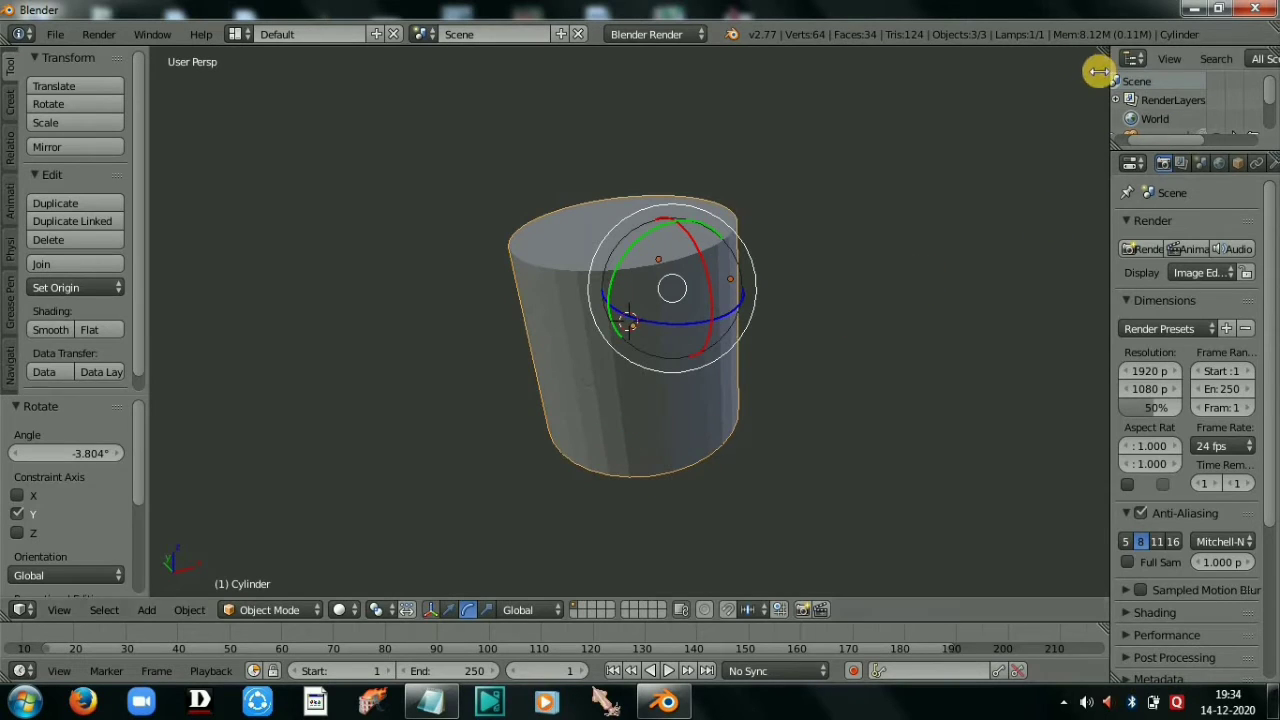
Step: Set the cylinder's rotation to 0° on both the X and Y axes
drag(1101, 76, 928, 110)
click(997, 182)
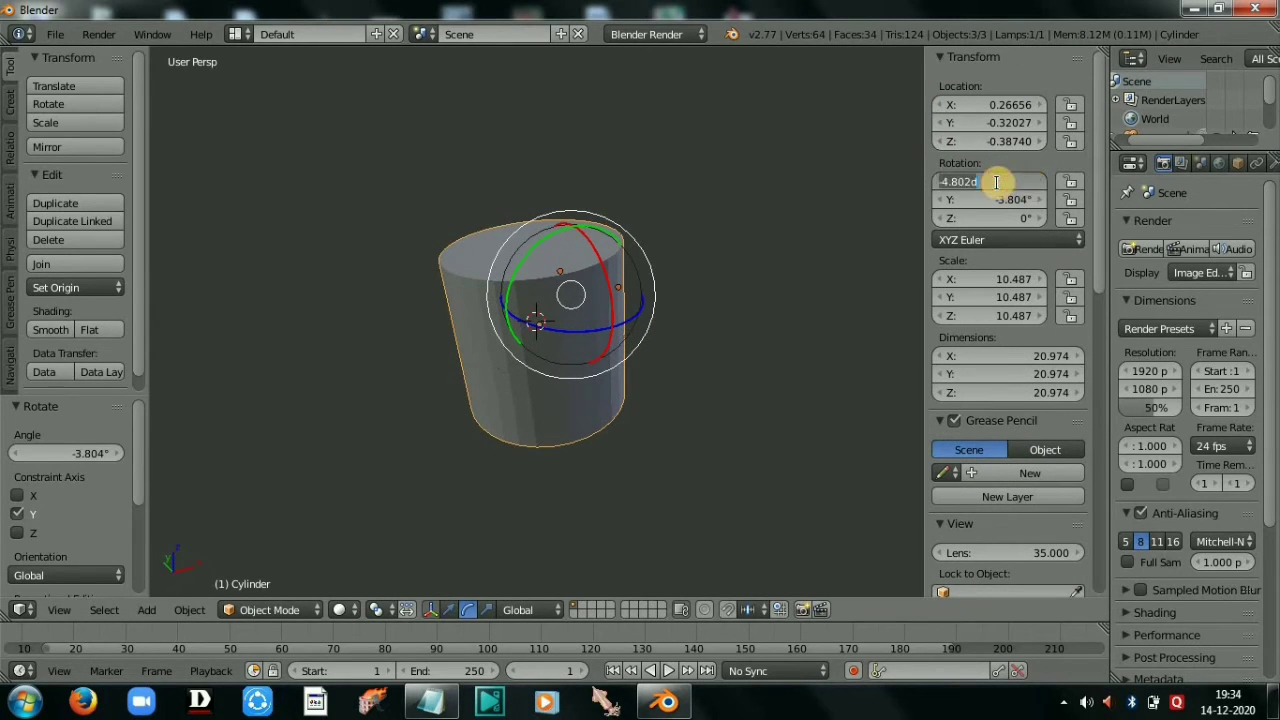
text(0)
click(1016, 203)
click(1015, 200)
text(0)
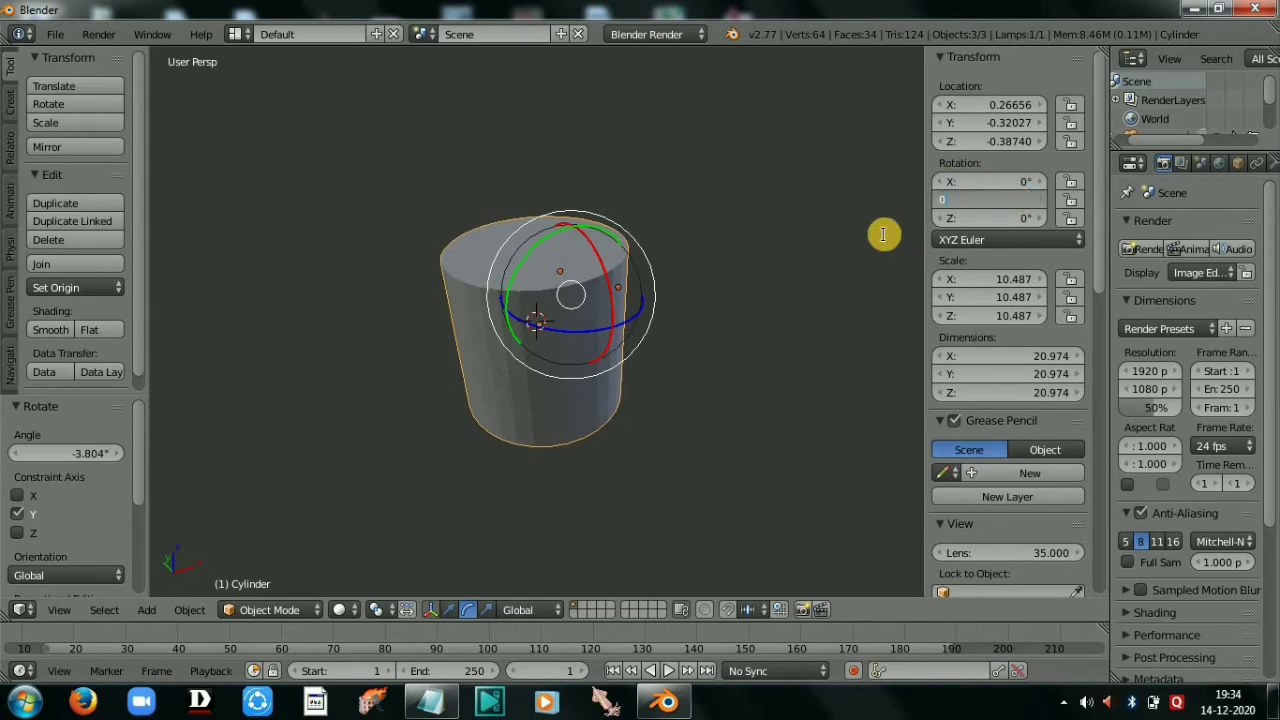
click(842, 240)
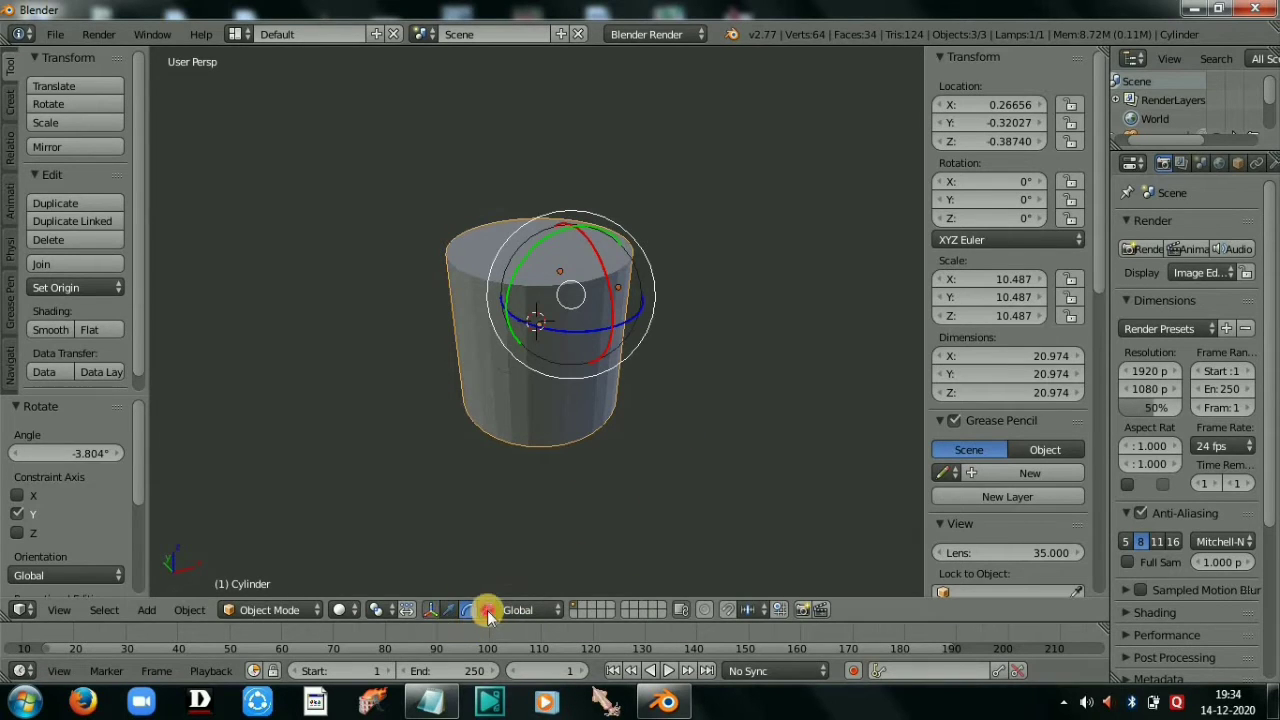
Step: Flatten the cylinder into a thin disc by scaling the selection along Z by about 0.013 with the scale manipulator
click(487, 610)
scroll(632, 300, up, 6)
scroll(630, 295, up, 2)
scroll(636, 280, down, 8)
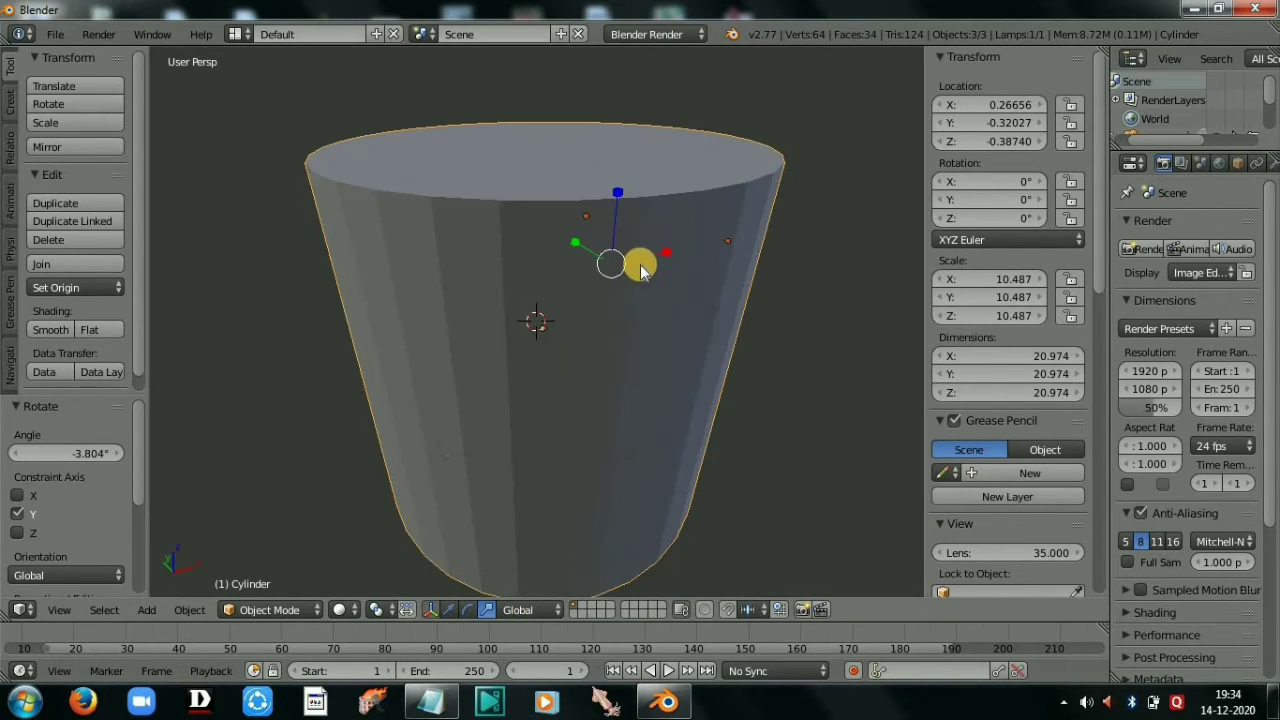
scroll(591, 312, up, 4)
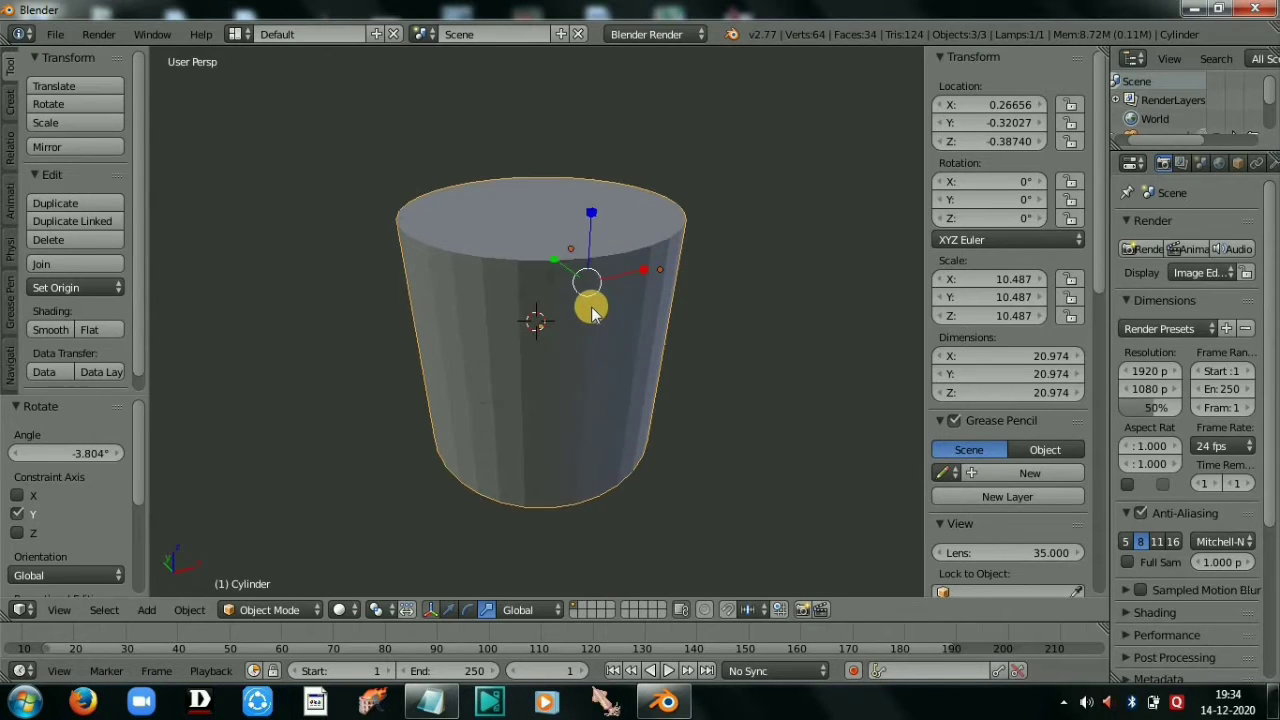
scroll(616, 260, down, 3)
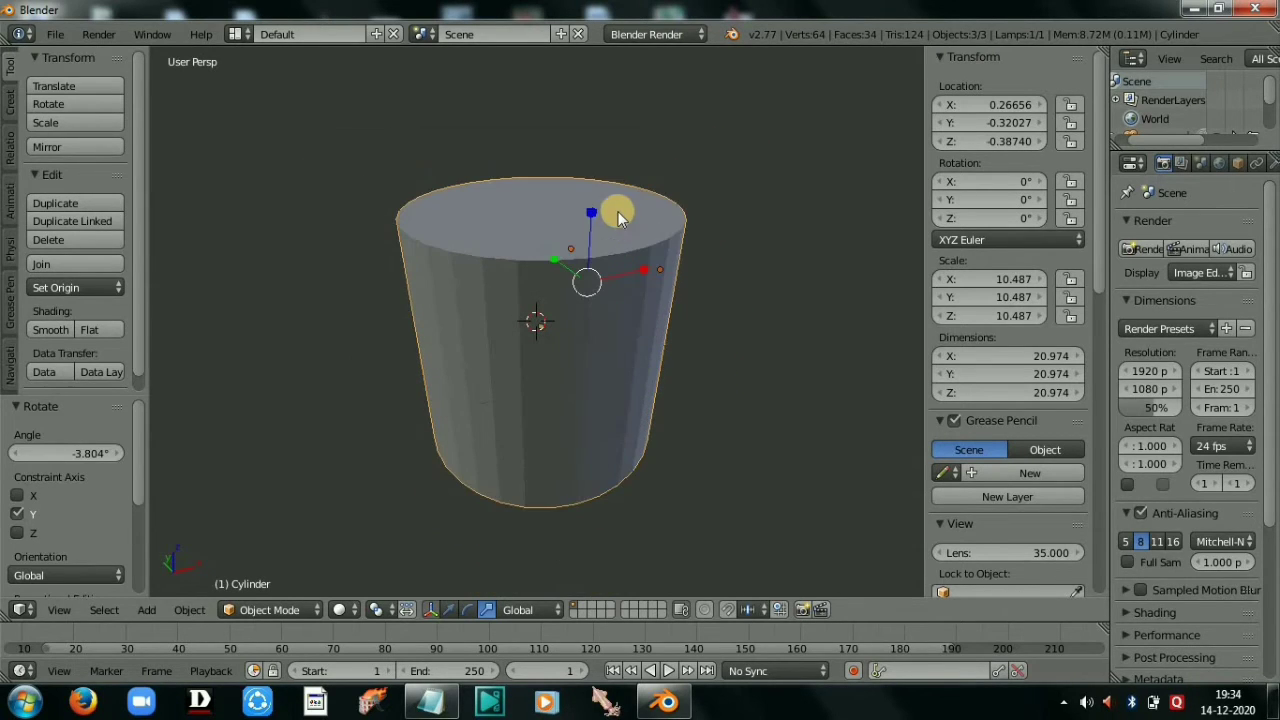
drag(590, 218, 589, 286)
scroll(589, 286, up, 5)
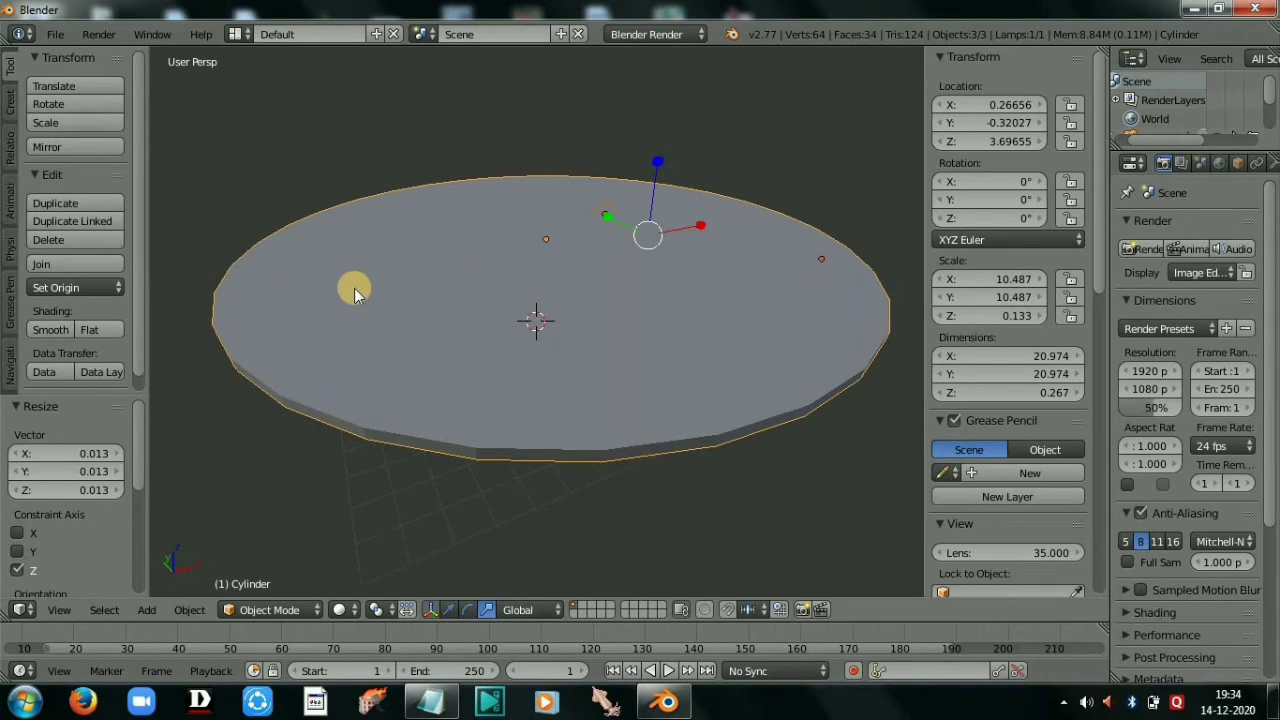
Step: Enter Edit Mode on the disc, deselect all its geometry and select only its top face
key(Tab)
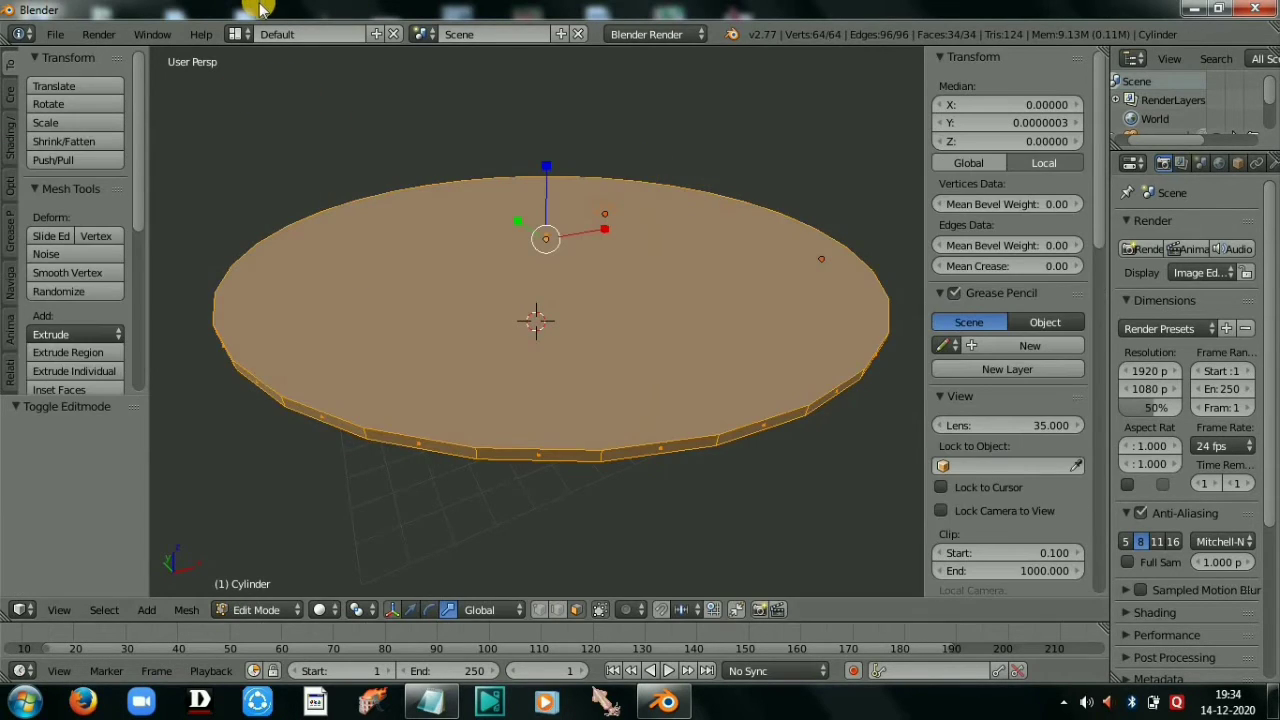
key(a)
key(ctrl+Tab)
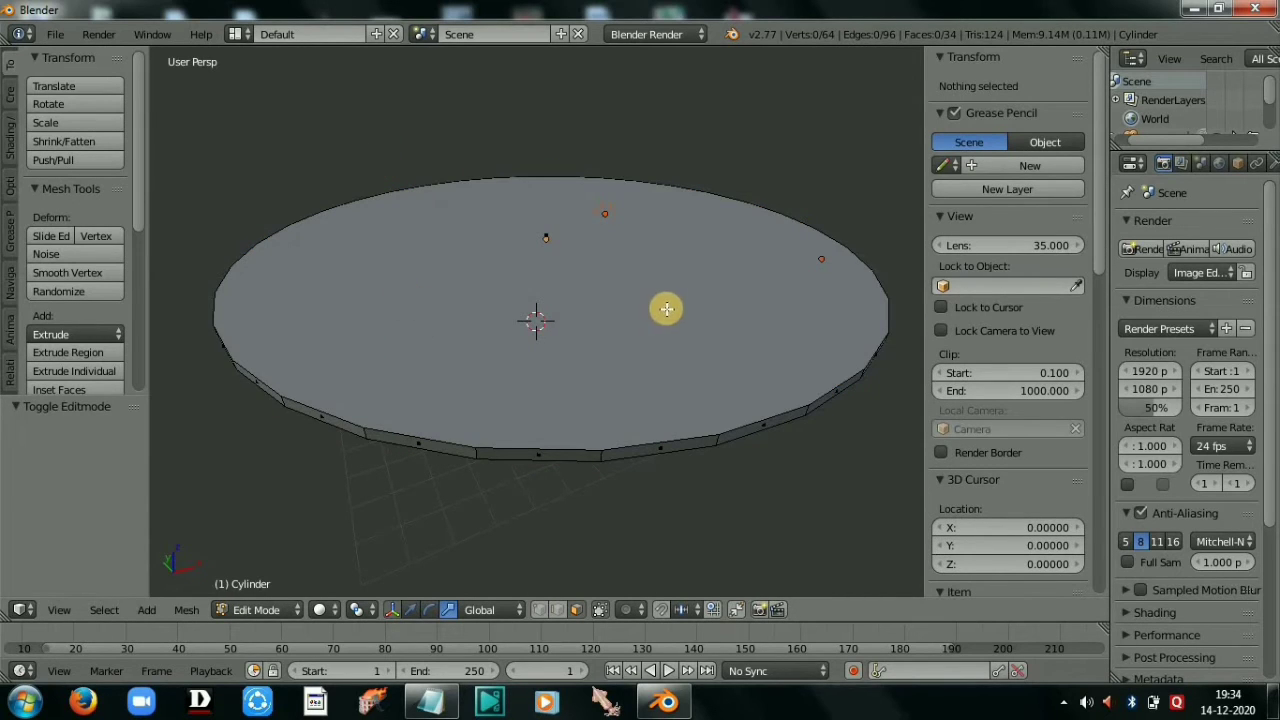
right_click(667, 312)
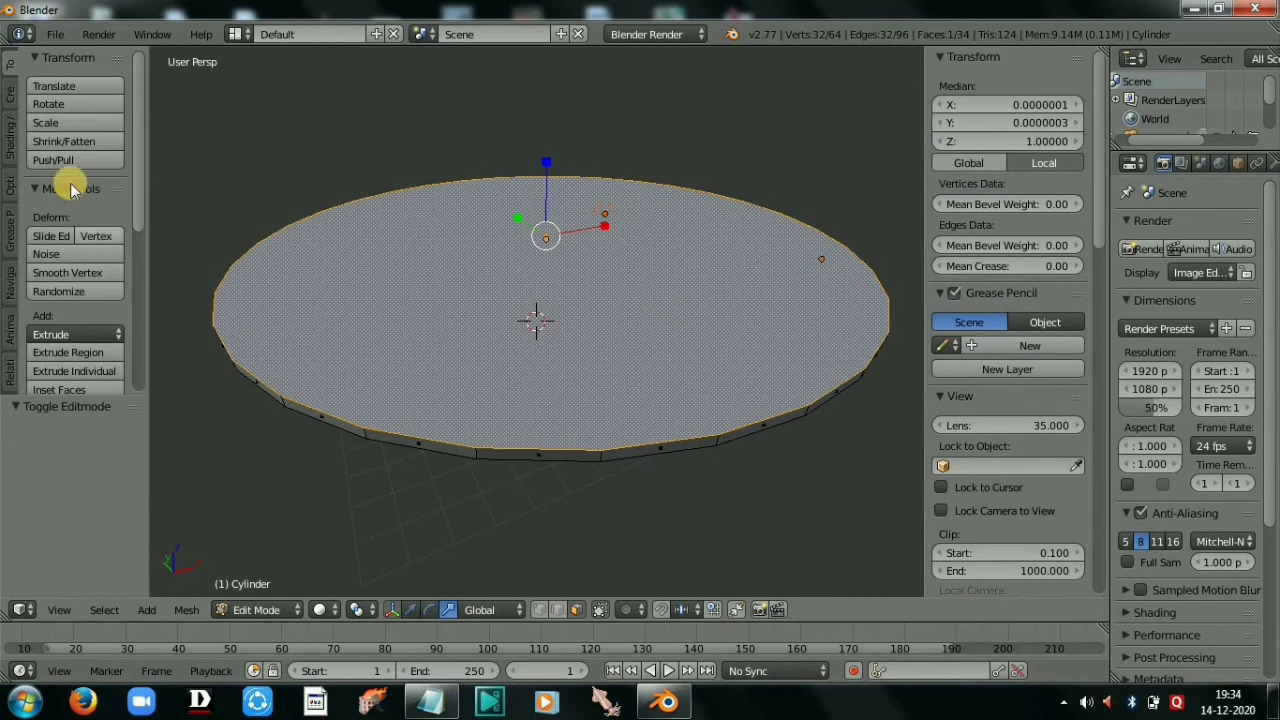
Step: Inset the cylinder's top face with a thickness of about 0.036
drag(142, 203, 148, 279)
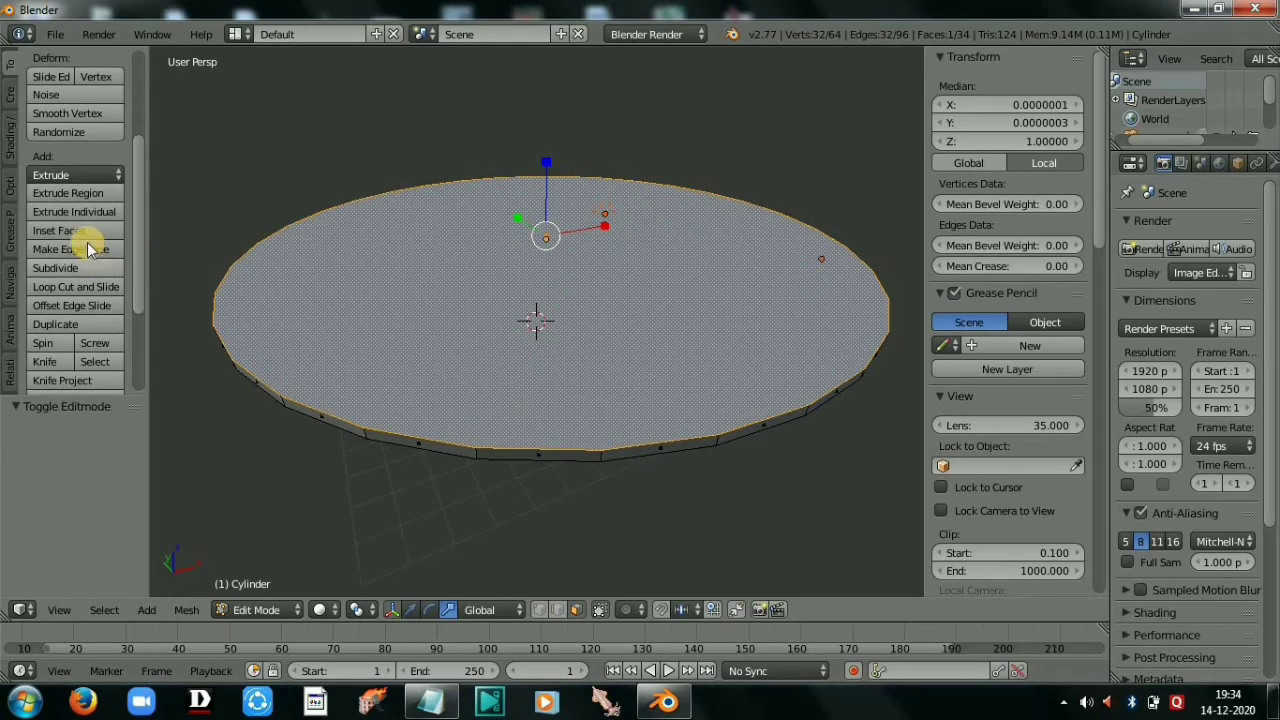
click(87, 238)
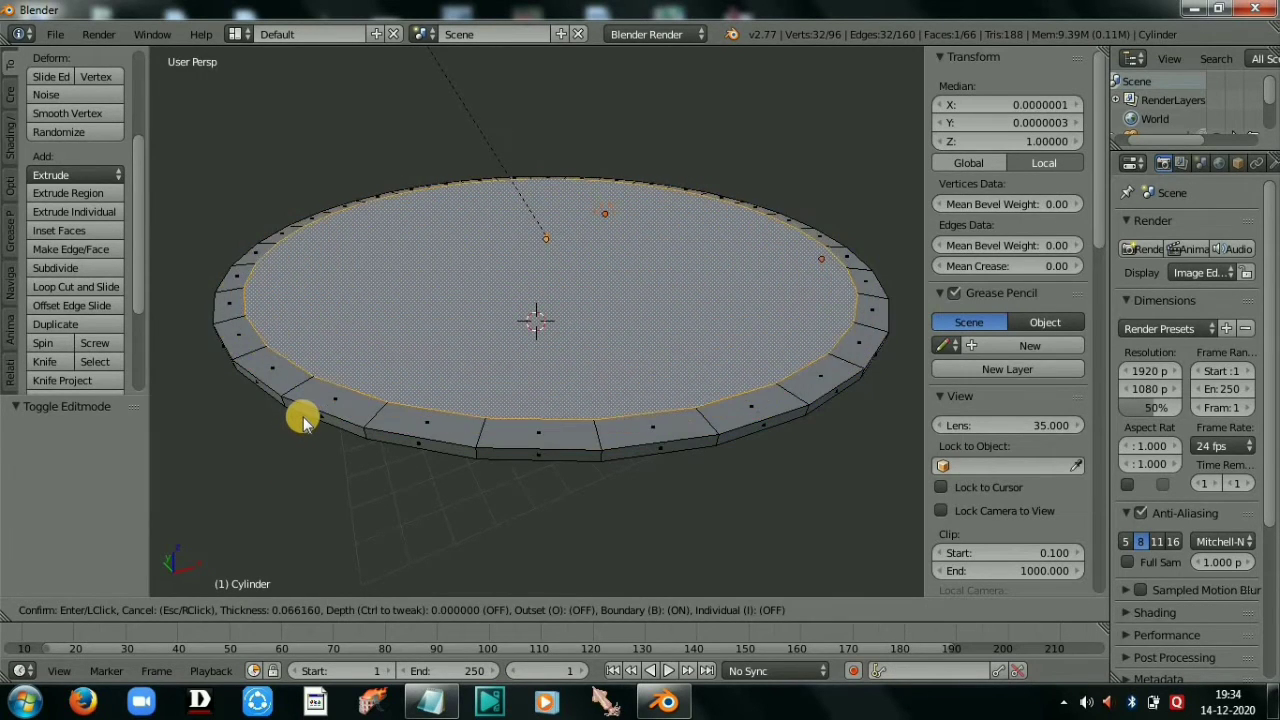
click(303, 419)
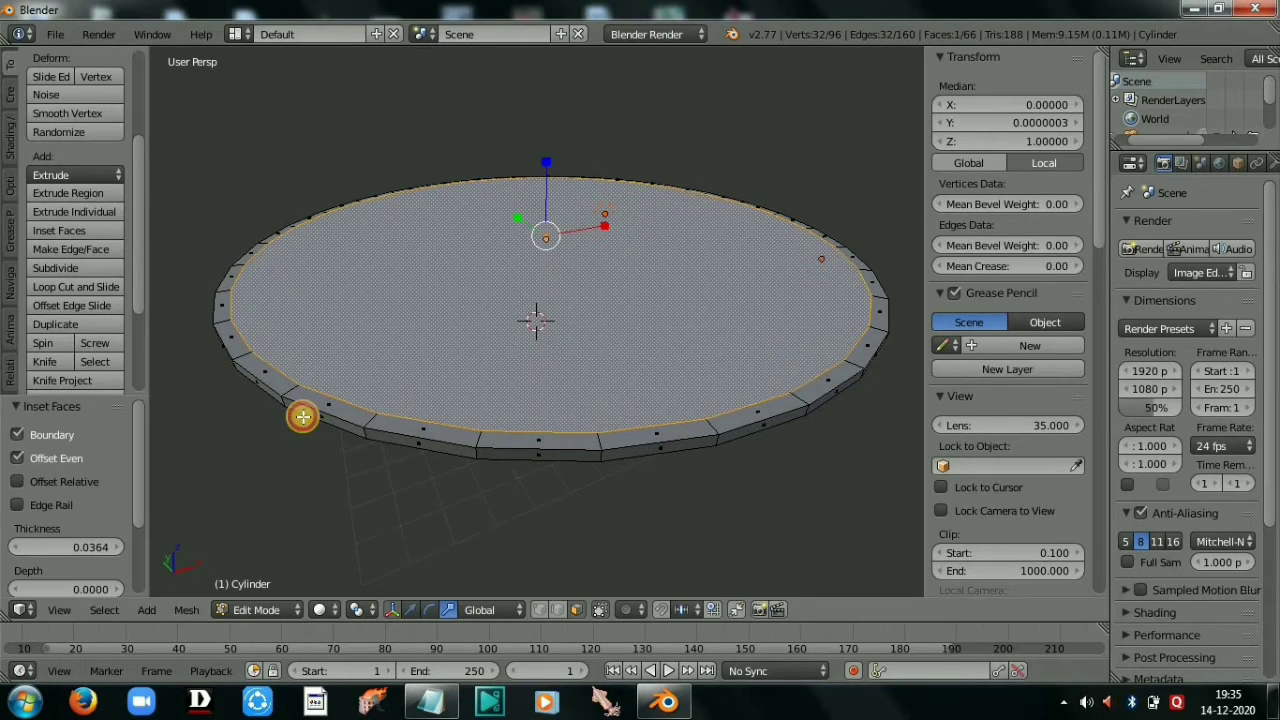
Step: Extrude the inset top face upward by about 2.07 and deselect everything
click(112, 193)
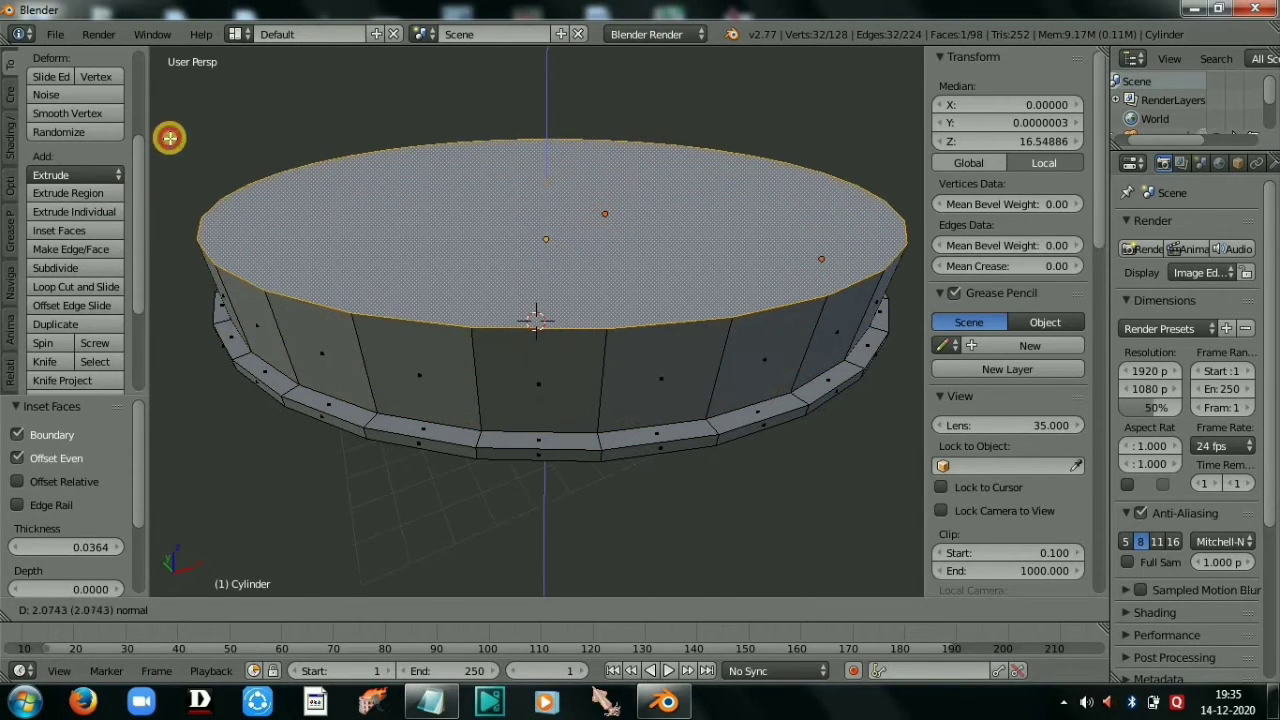
click(169, 137)
key(a)
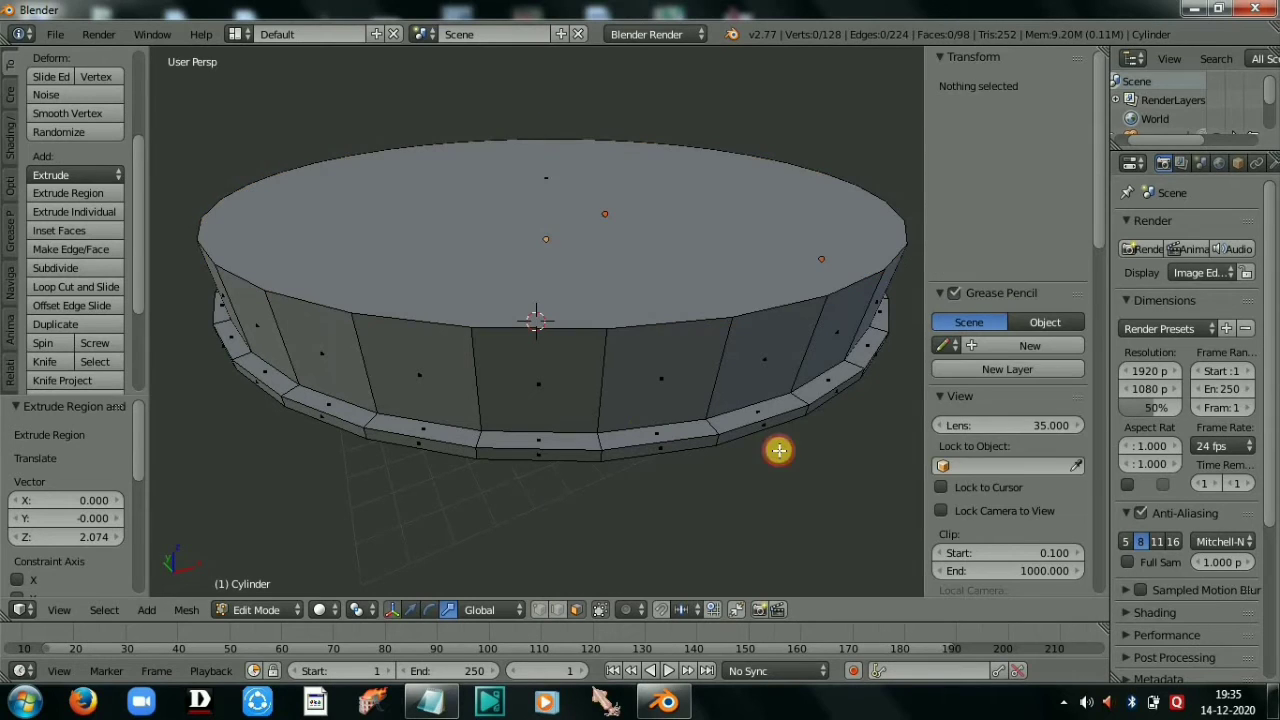
Step: Examine the extruded cylinder's stepped shape from different angles and distances
middle_drag(811, 511, 606, 529)
scroll(809, 409, down, 4)
scroll(686, 486, down, 1)
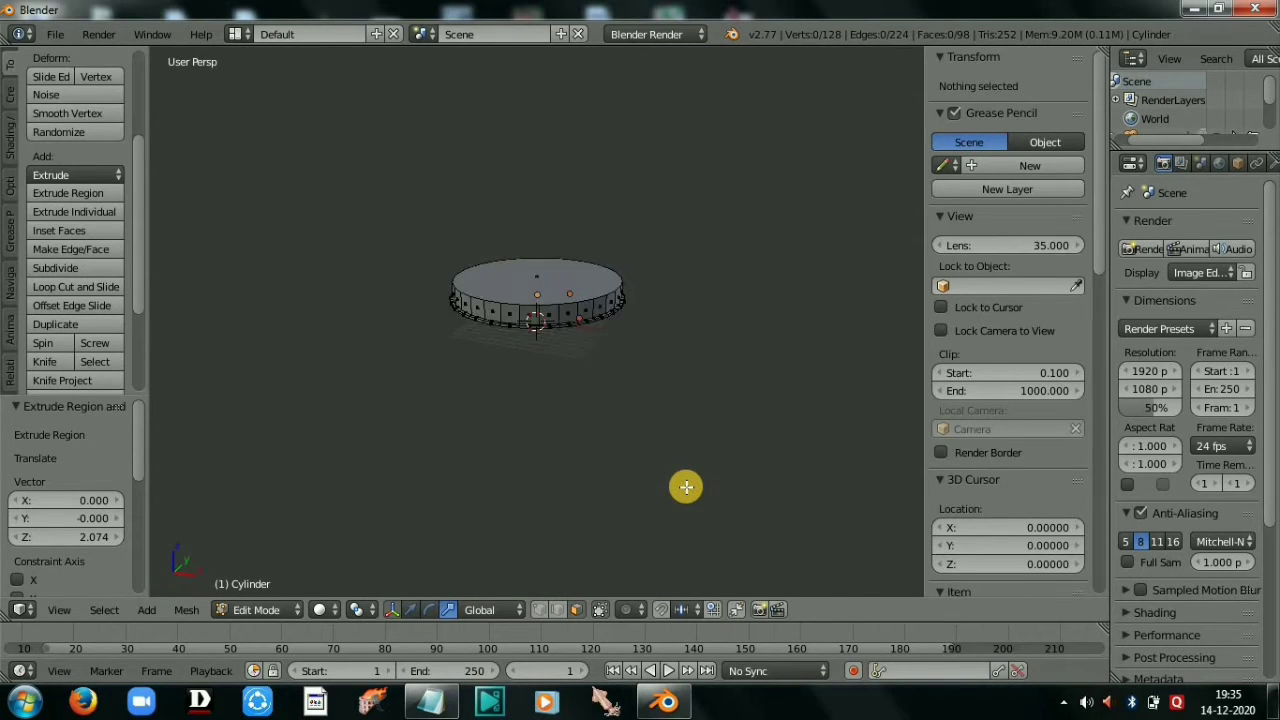
scroll(686, 486, up, 6)
scroll(688, 489, down, 3)
scroll(691, 492, down, 5)
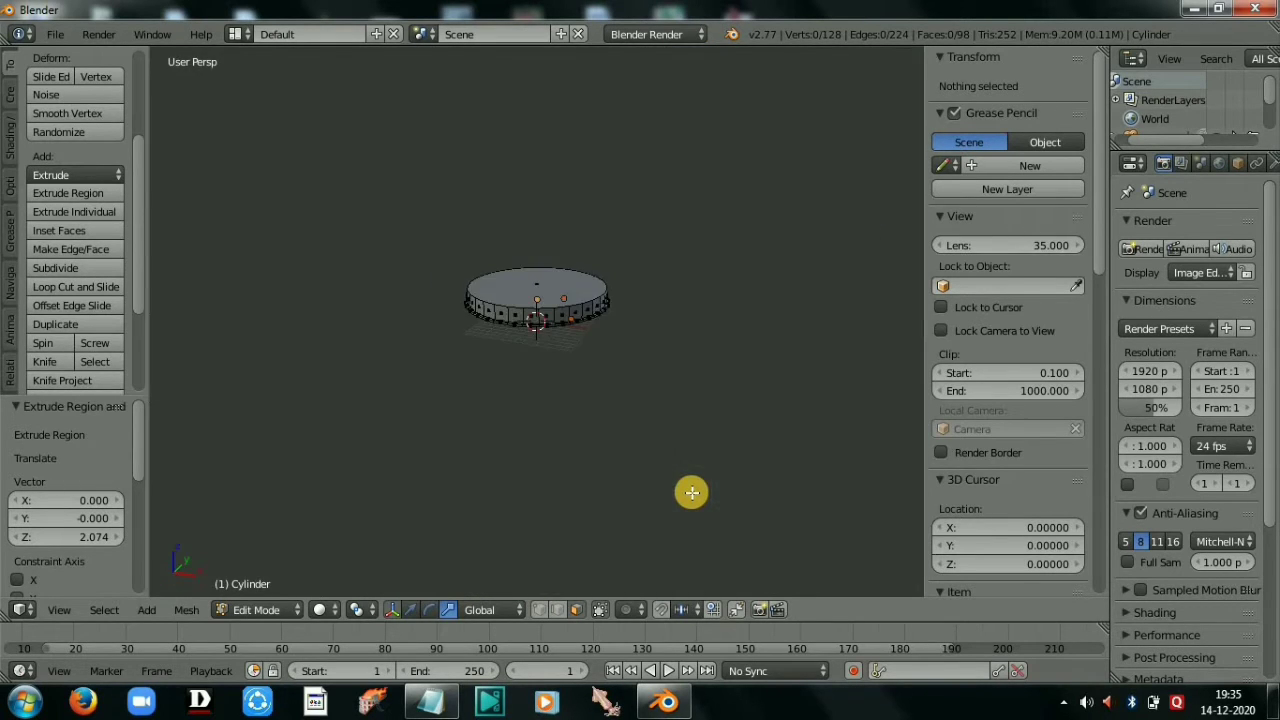
scroll(225, 314, up, 4)
scroll(225, 314, up, 5)
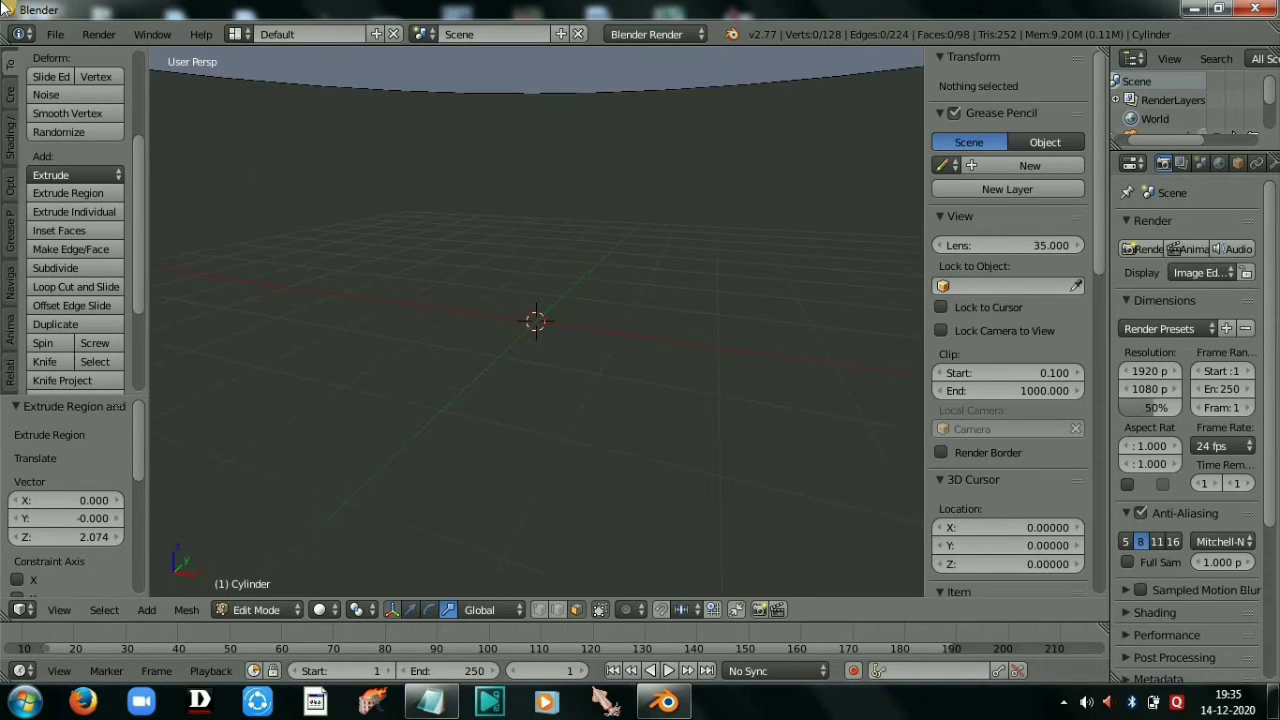
click(10, 98)
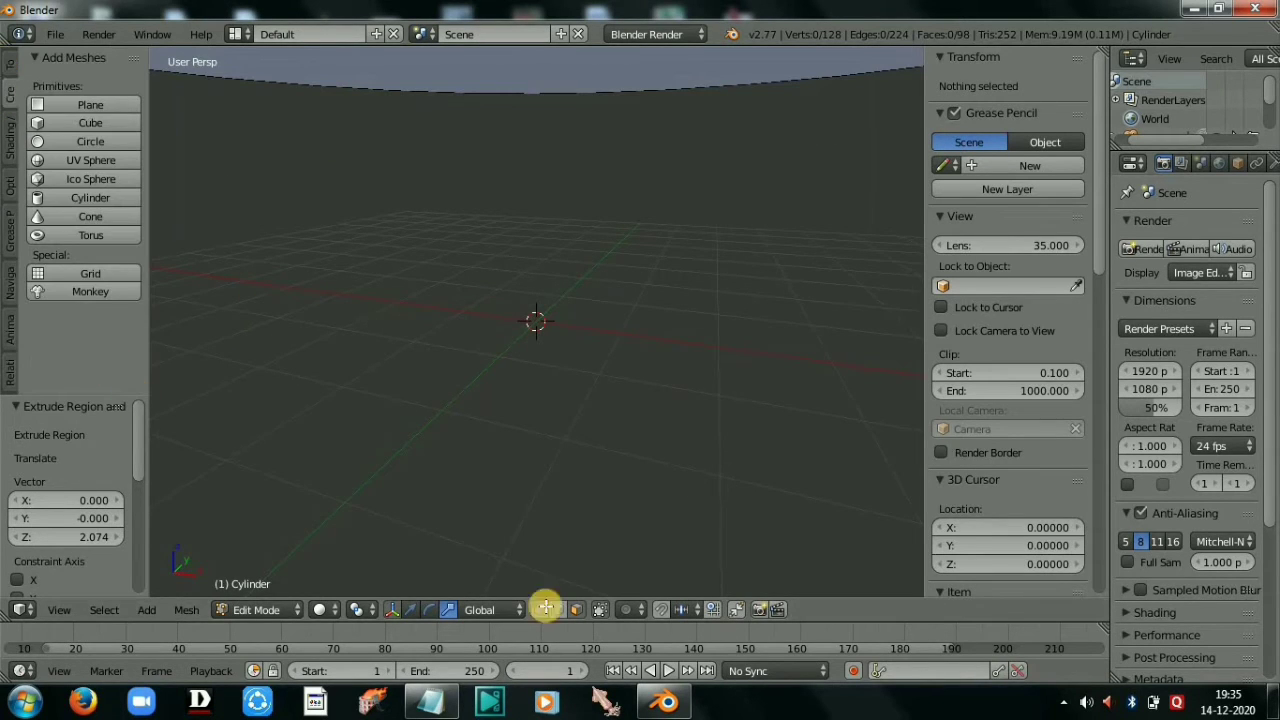
Step: Switch to the Notepad topic list and delete the "6) OBJECT MODE" and "7) EDIT MODE" entries
click(430, 700)
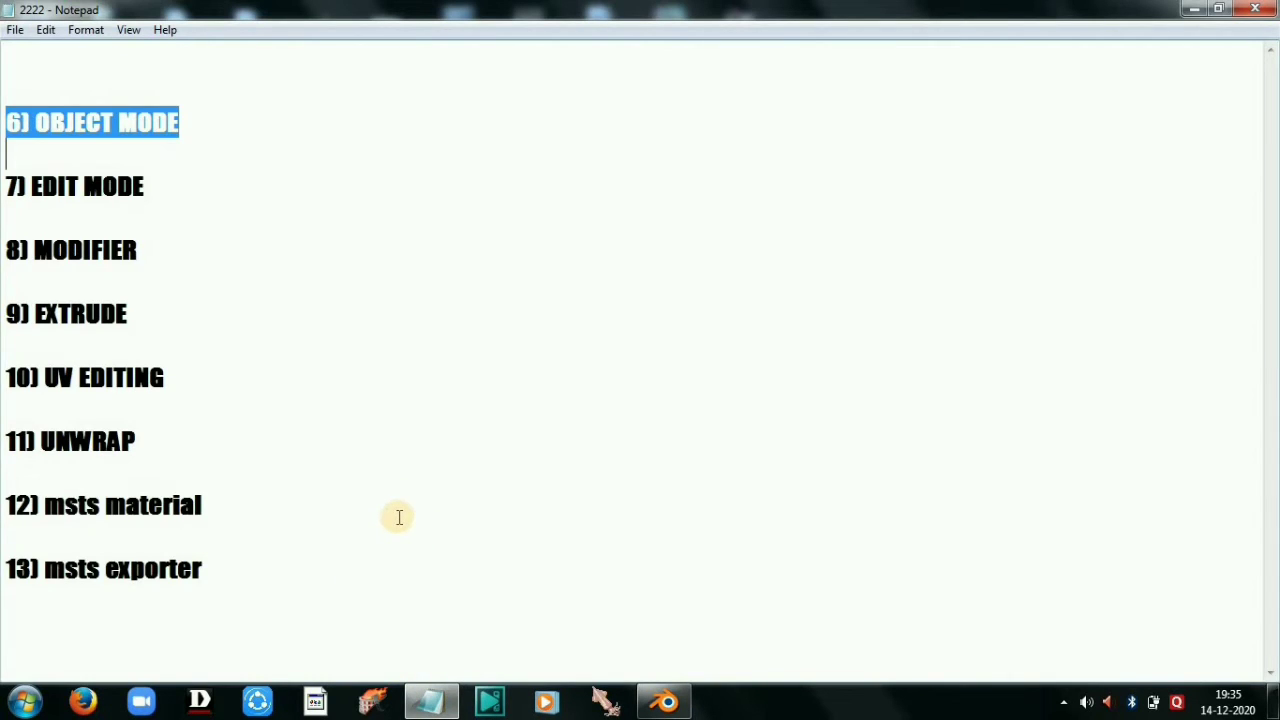
key(BackSpace)
key(BackSpace)
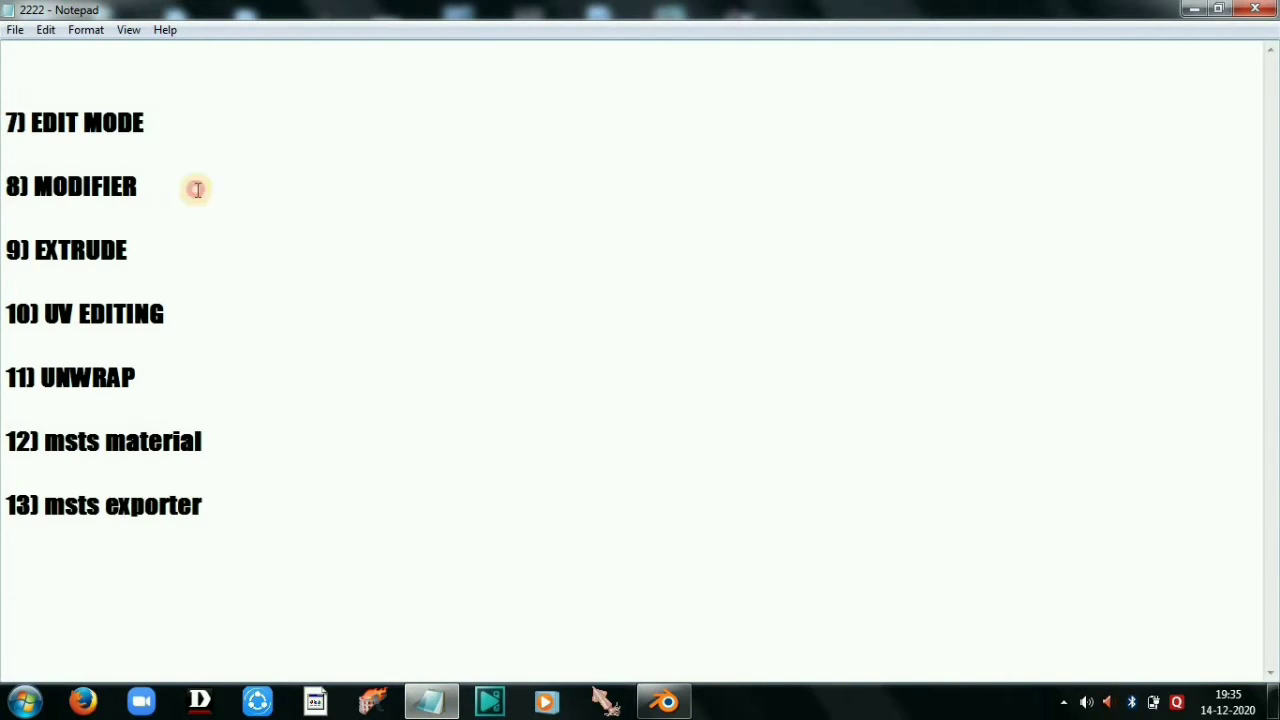
drag(6, 110, 157, 146)
key(BackSpace)
key(BackSpace)
Step: Delete the "9) EXTRUDE" entry from the topic list and highlight "8) MODIFIER"
drag(10, 110, 140, 124)
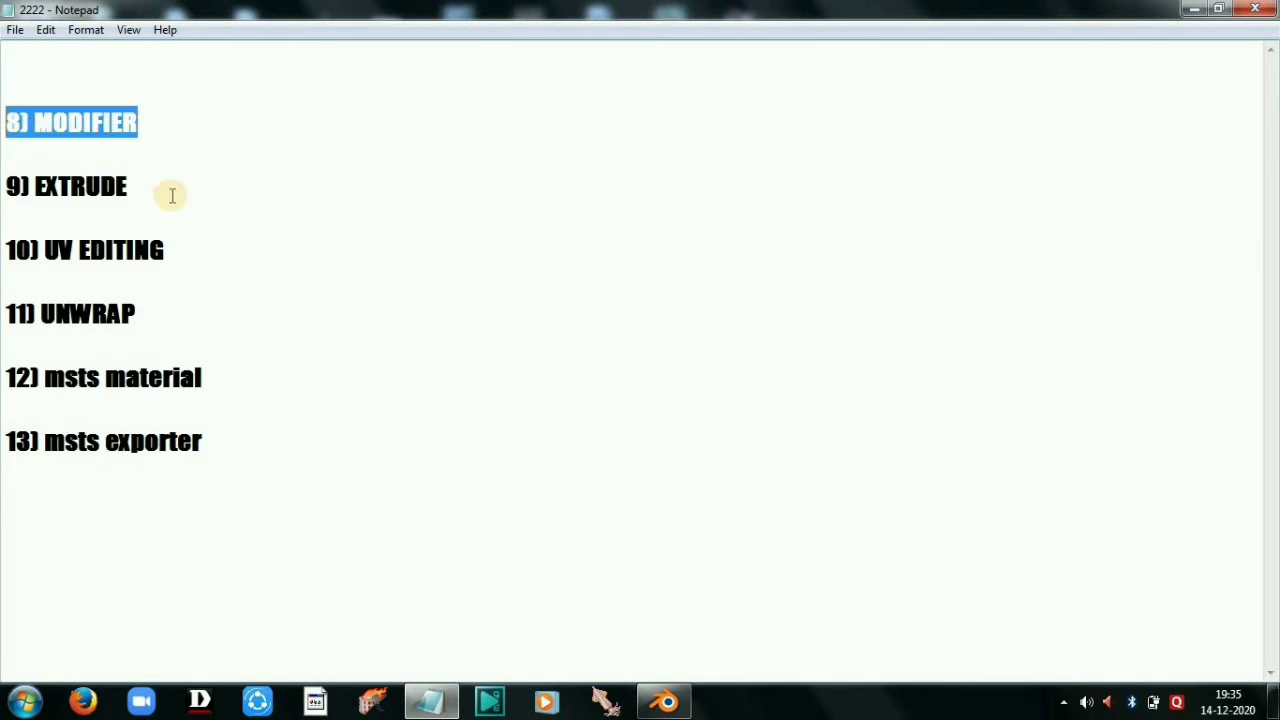
drag(171, 190, 6, 186)
key(BackSpace)
key(BackSpace)
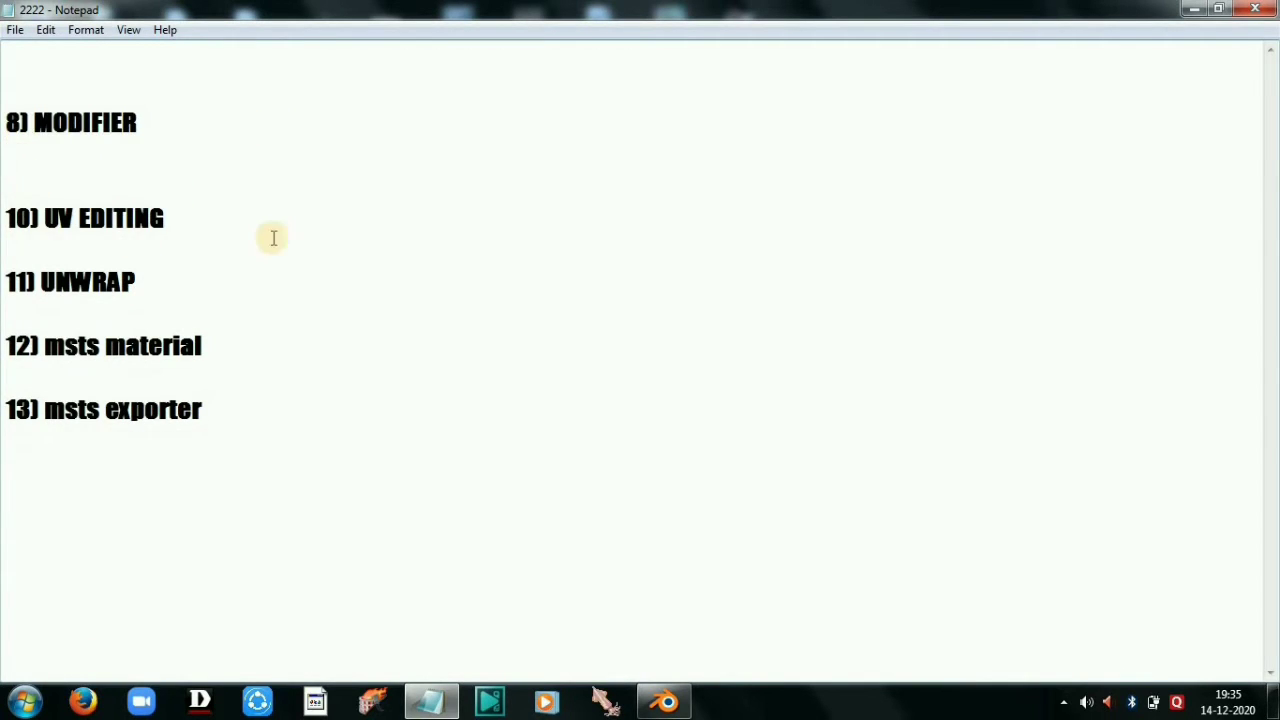
drag(147, 128, 5, 115)
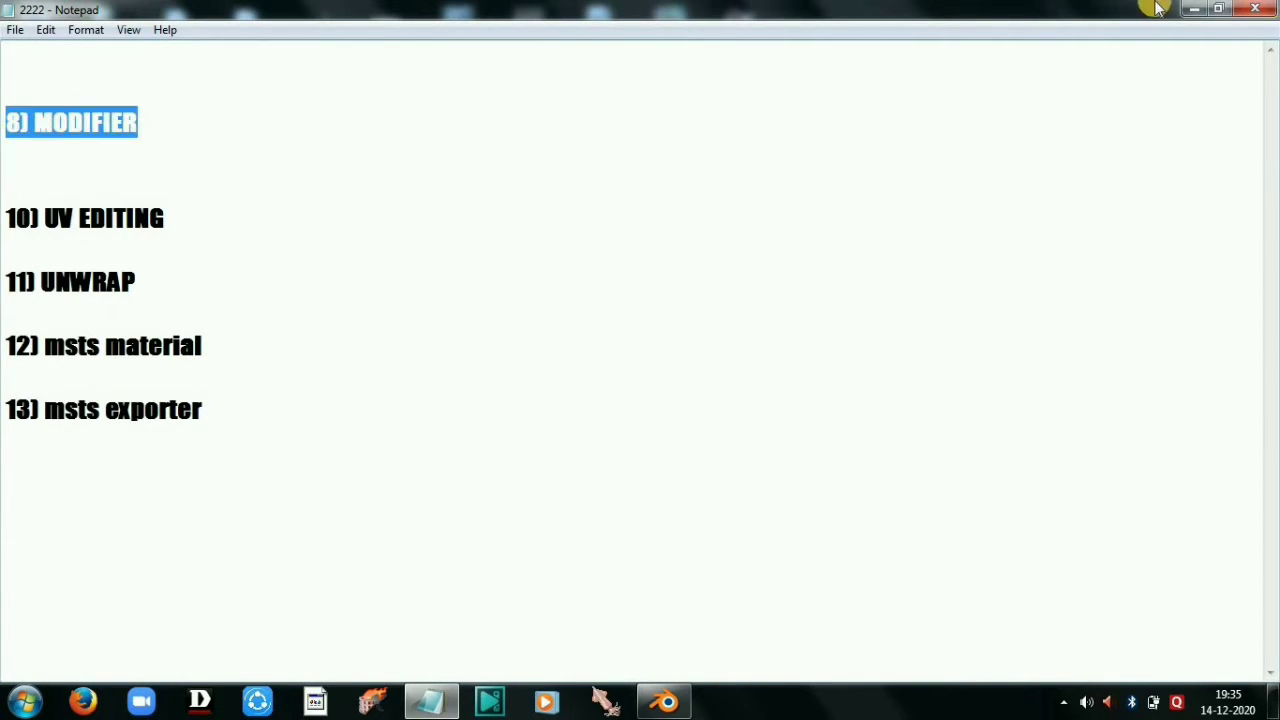
Step: Switch back to Blender and collapse the 3D view's properties region to enlarge the view of the cylinder
click(1193, 8)
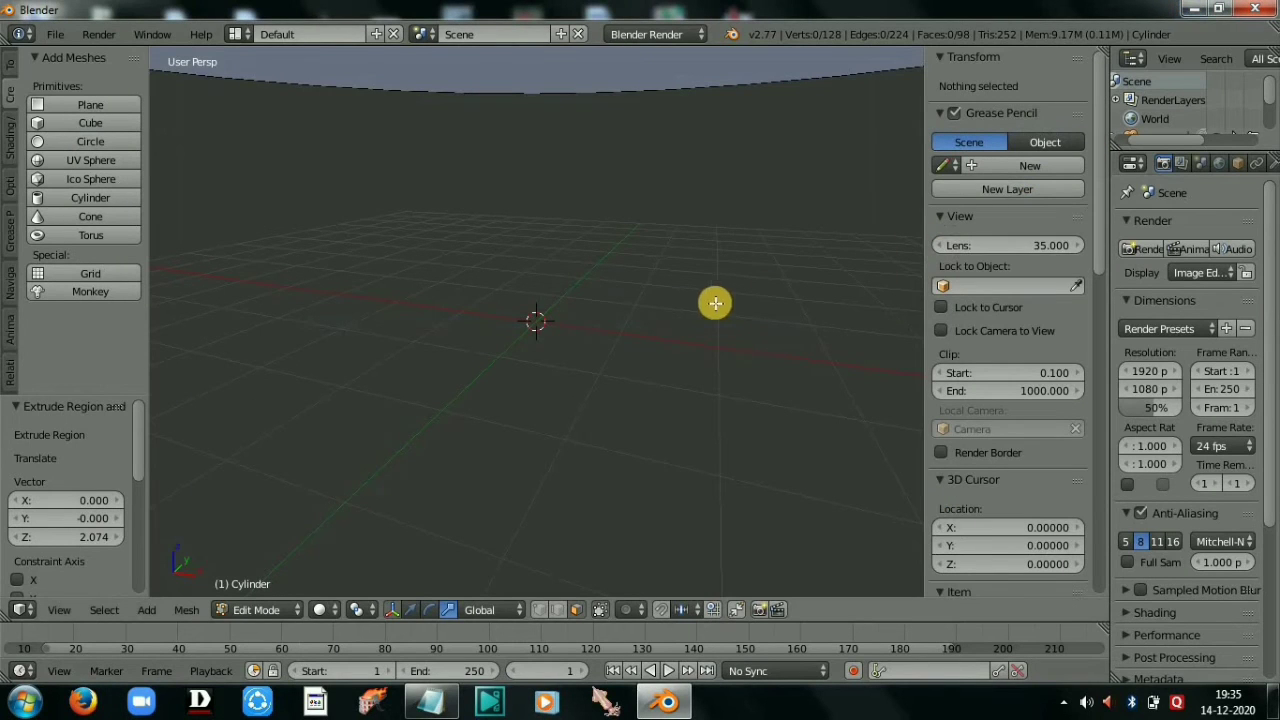
middle_drag(702, 265, 551, 304)
scroll(590, 347, down, 10)
scroll(431, 283, up, 7)
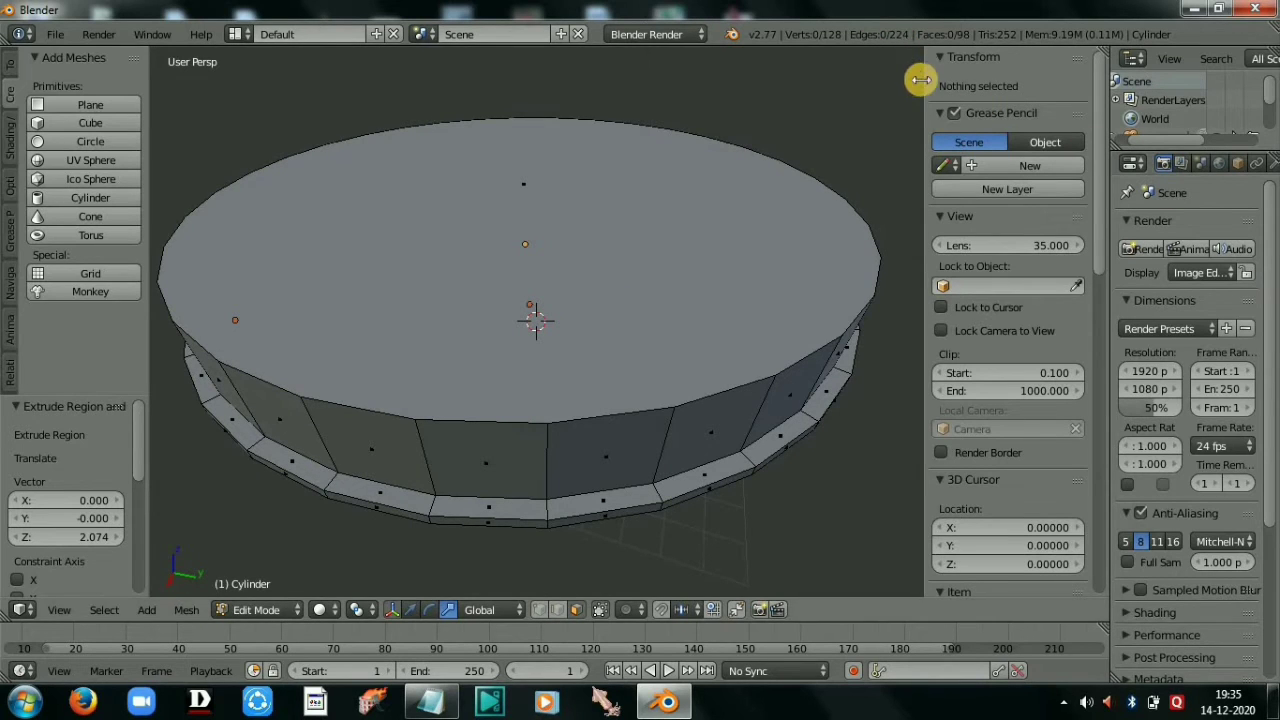
drag(923, 82, 1113, 138)
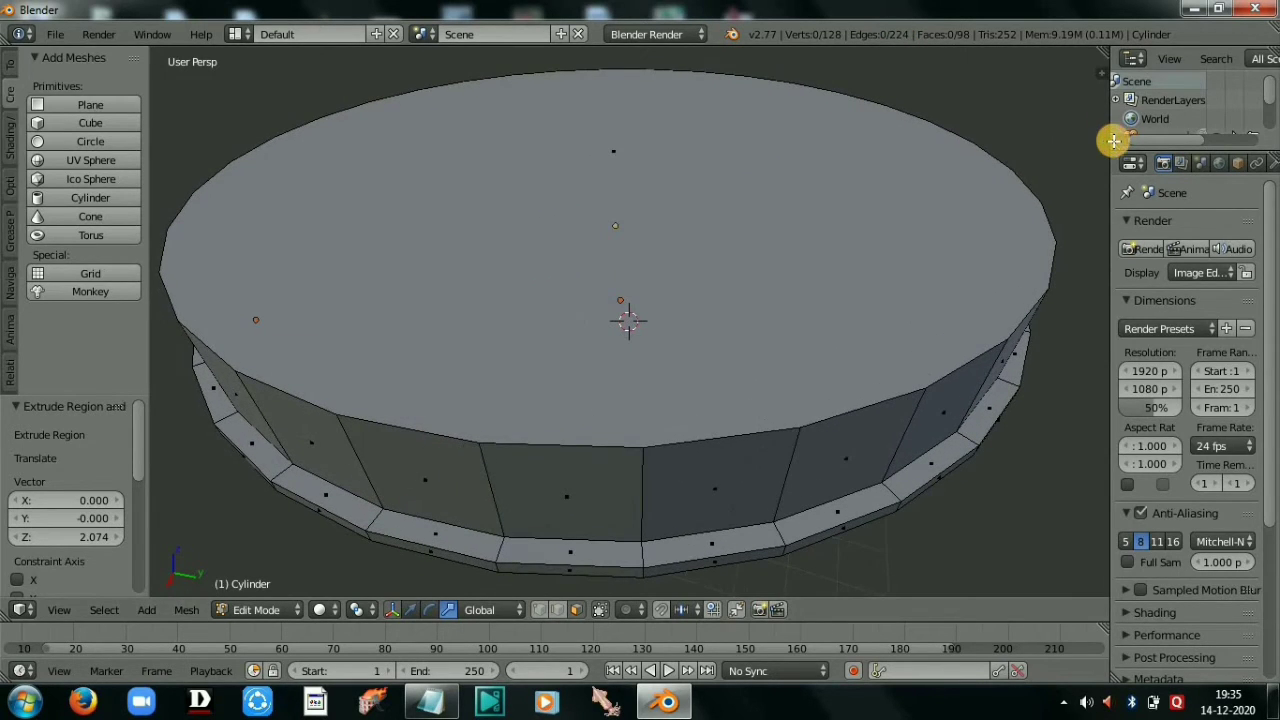
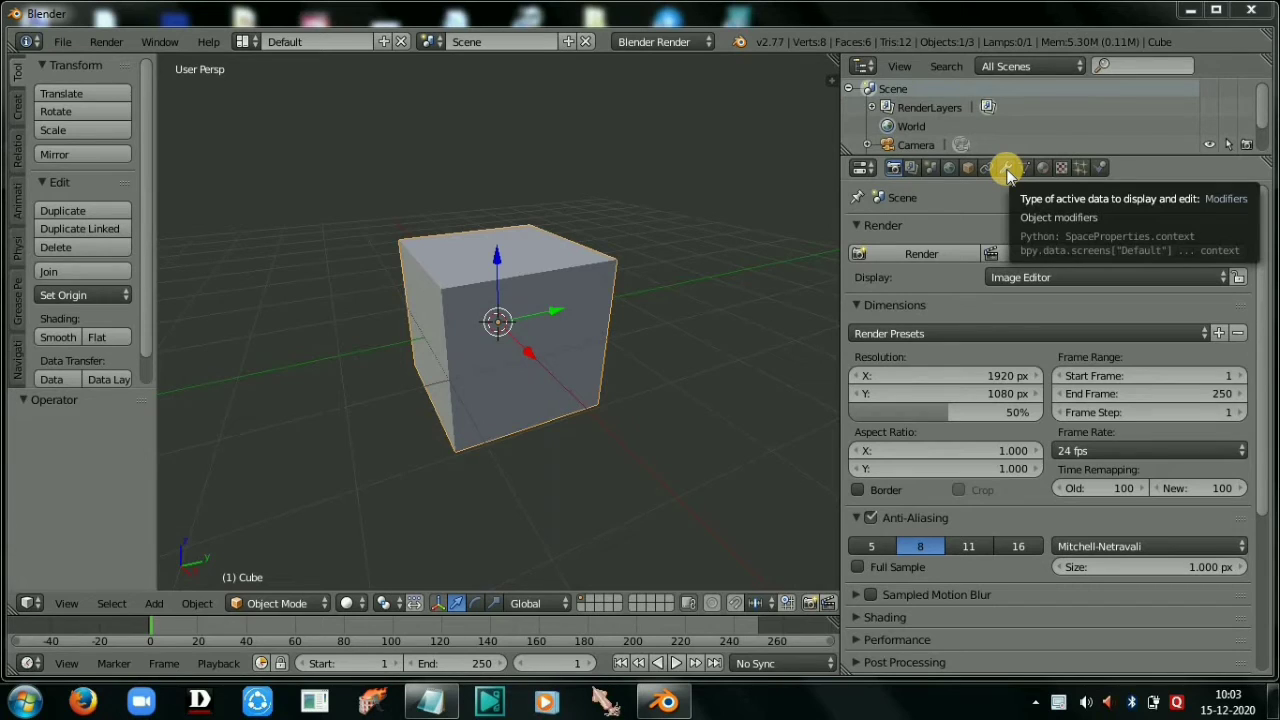
Step: Add a Bevel modifier to the default cube
click(1005, 168)
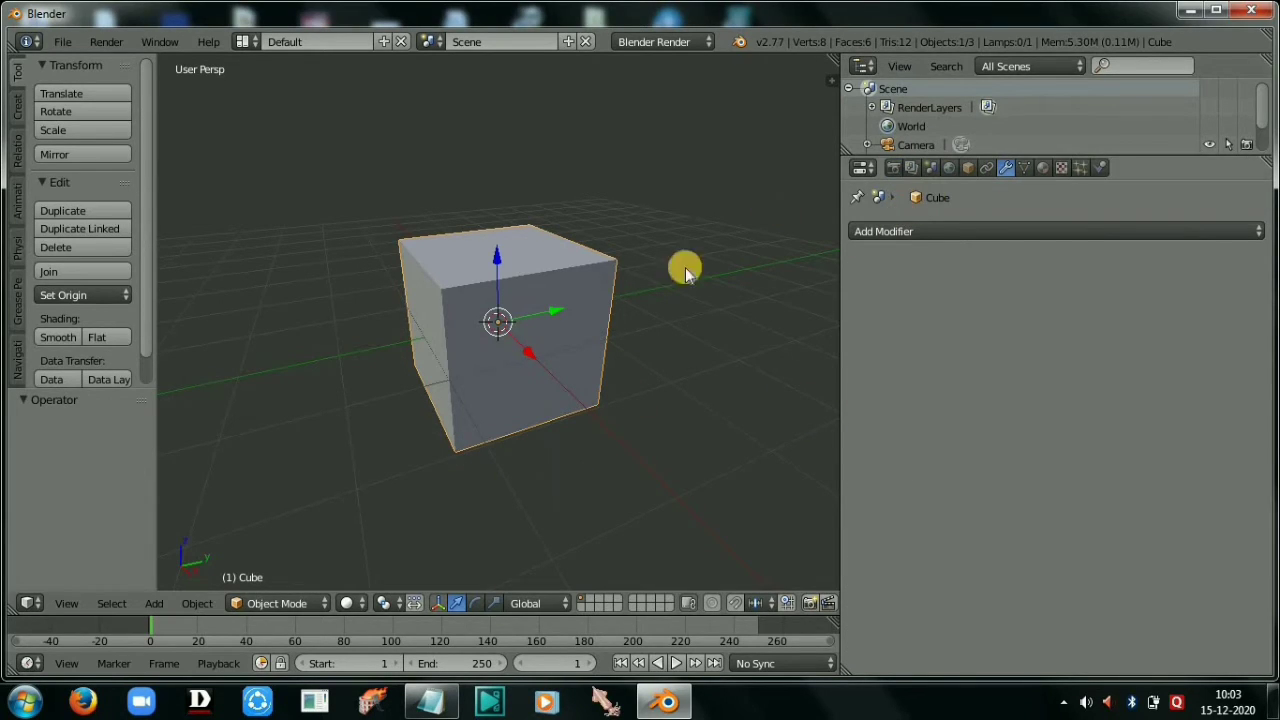
click(1033, 231)
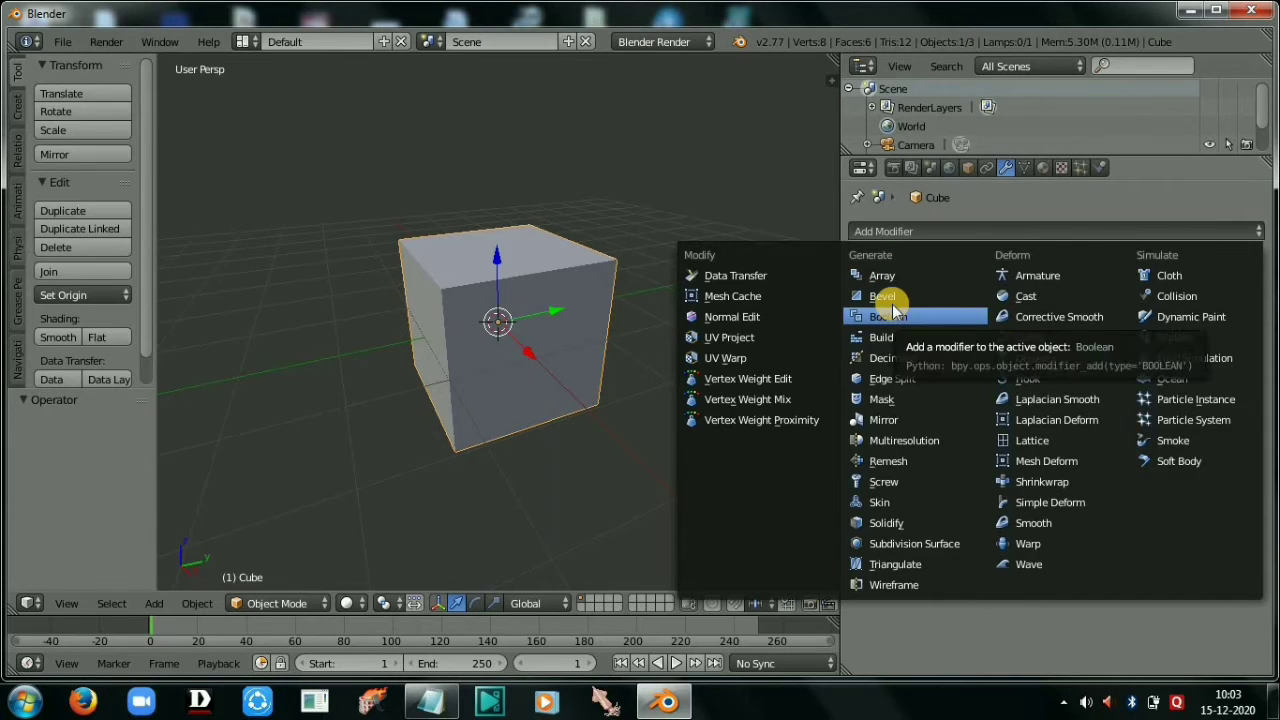
click(945, 304)
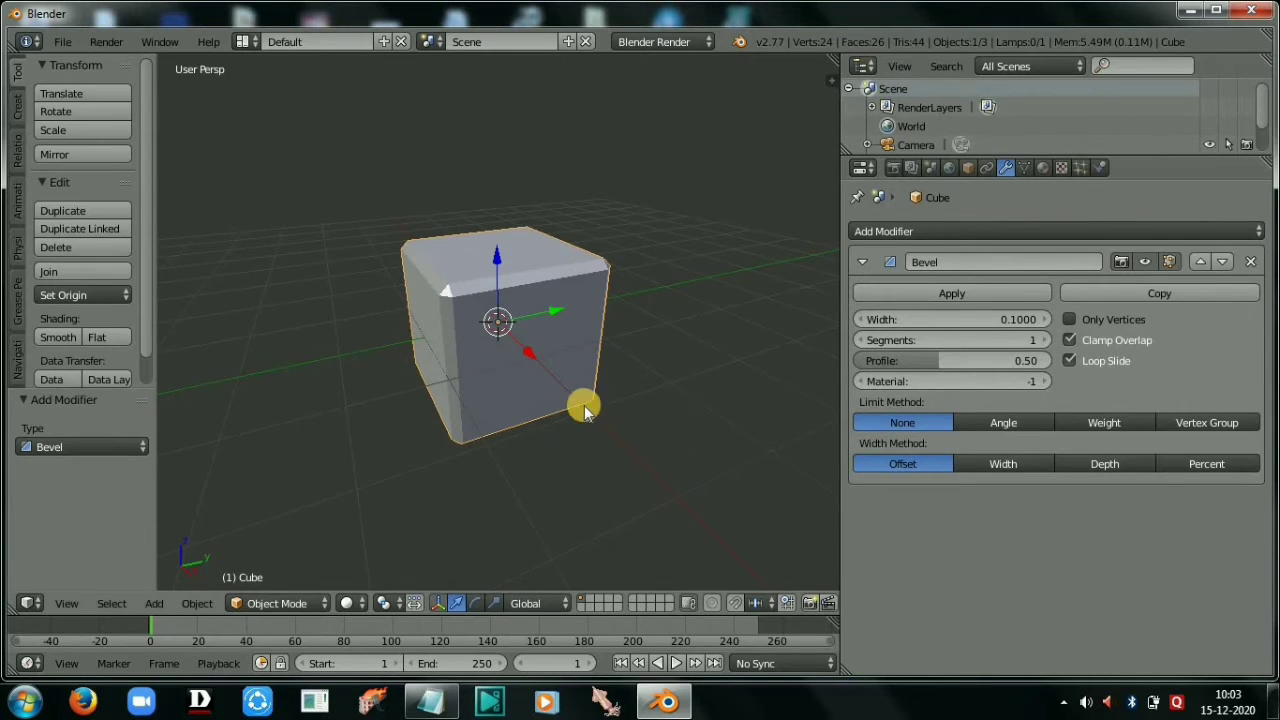
Step: Examine the cube's beveled edges and corners from several angles and up close
scroll(585, 412, up, 3)
middle_drag(523, 526, 280, 461)
scroll(520, 454, down, 4)
middle_drag(670, 436, 378, 492)
scroll(506, 397, down, 2)
scroll(280, 349, up, 4)
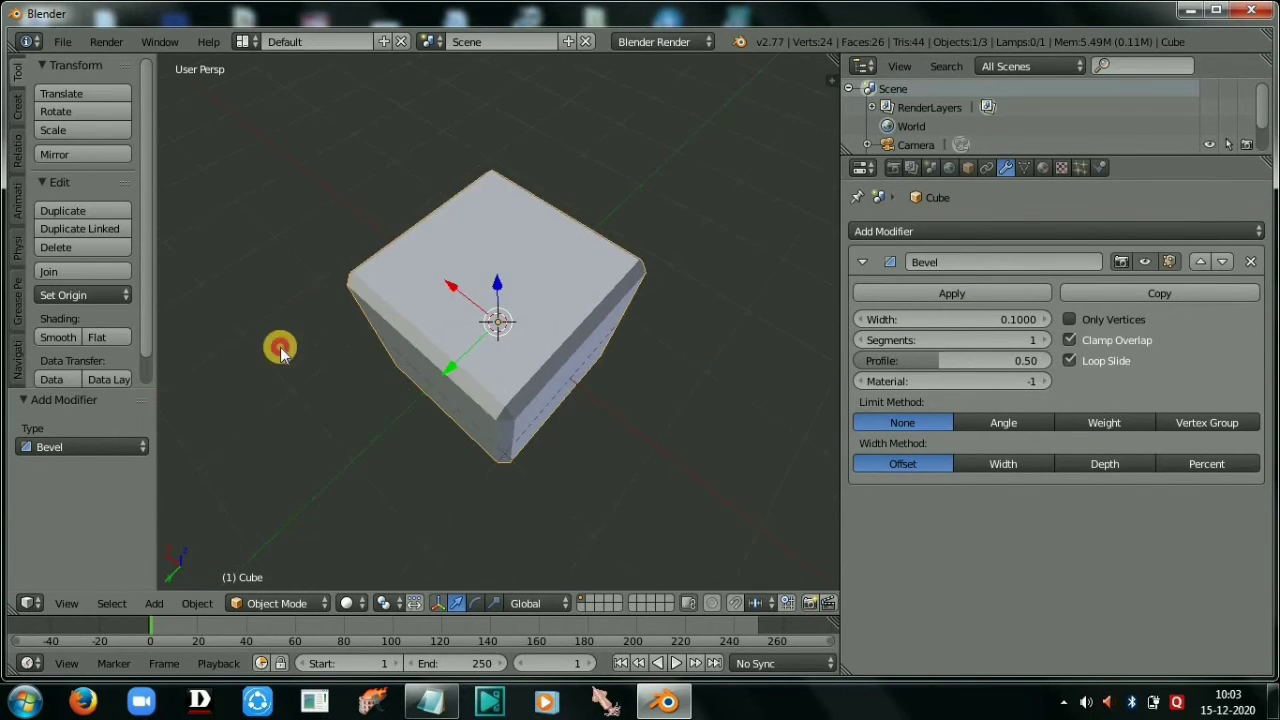
scroll(351, 334, up, 3)
middle_drag(500, 410, 392, 352)
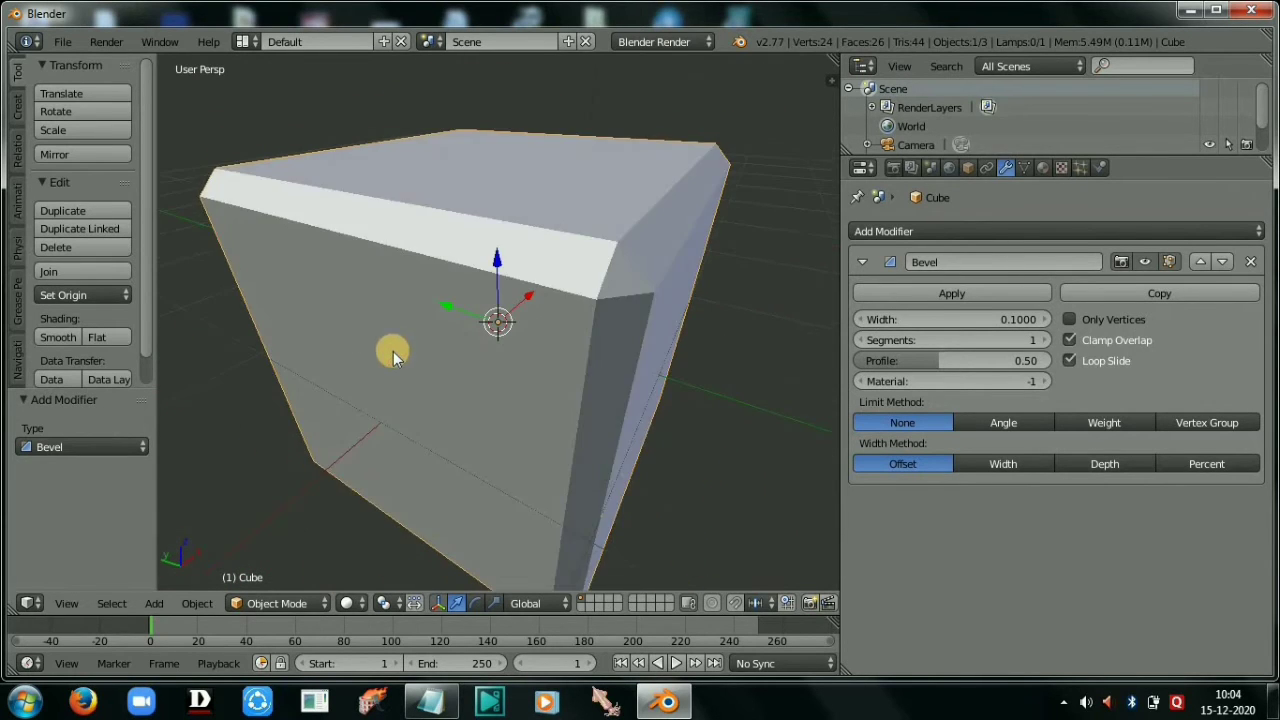
scroll(440, 356, up, 2)
middle_drag(483, 357, 490, 384)
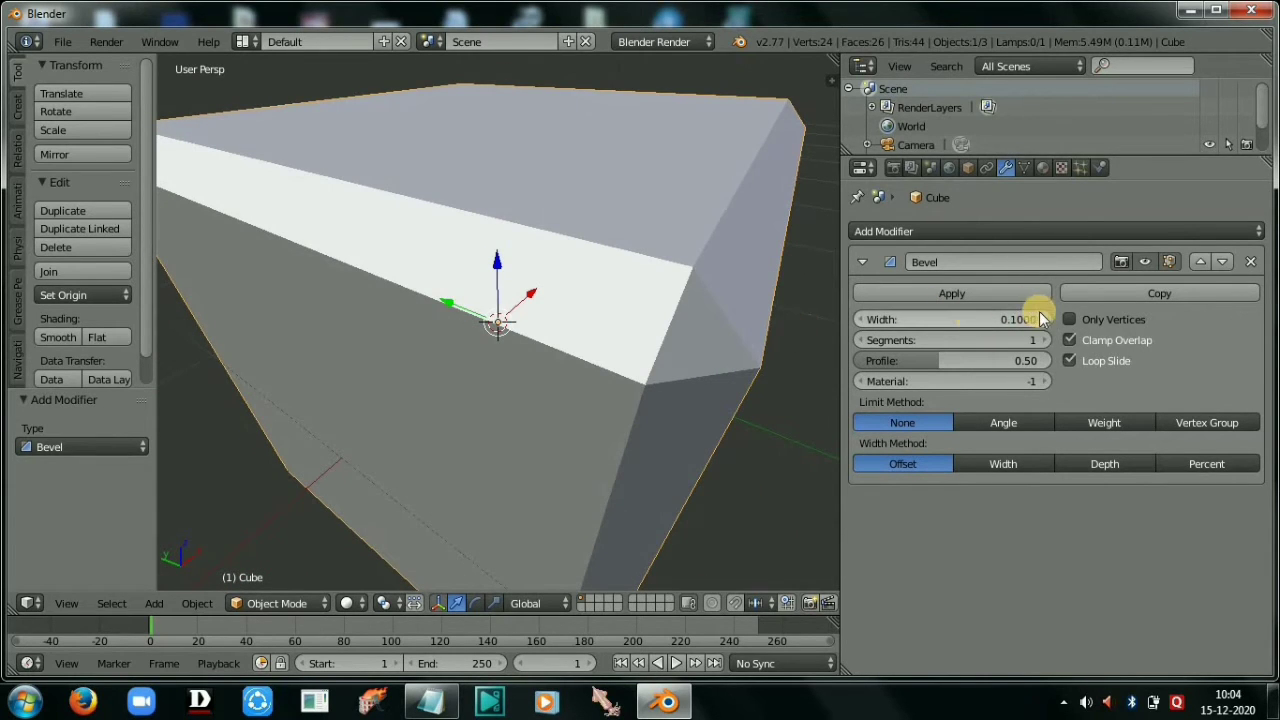
Step: Set the Bevel modifier's width to 0.0080 and check the narrower edges on the cube
drag(1040, 318, 957, 320)
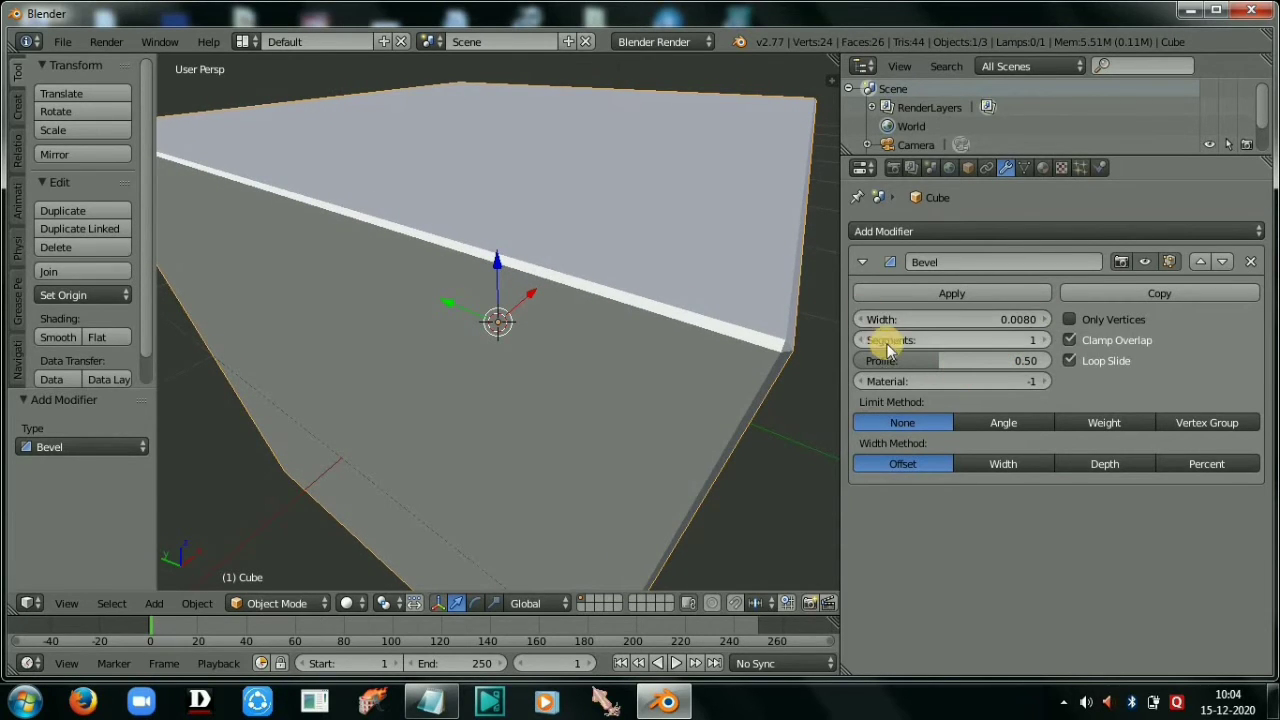
middle_drag(711, 312, 559, 366)
scroll(540, 372, down, 4)
middle_drag(462, 388, 462, 345)
scroll(460, 342, up, 4)
Step: Remove the Bevel modifier from the cube
click(1250, 261)
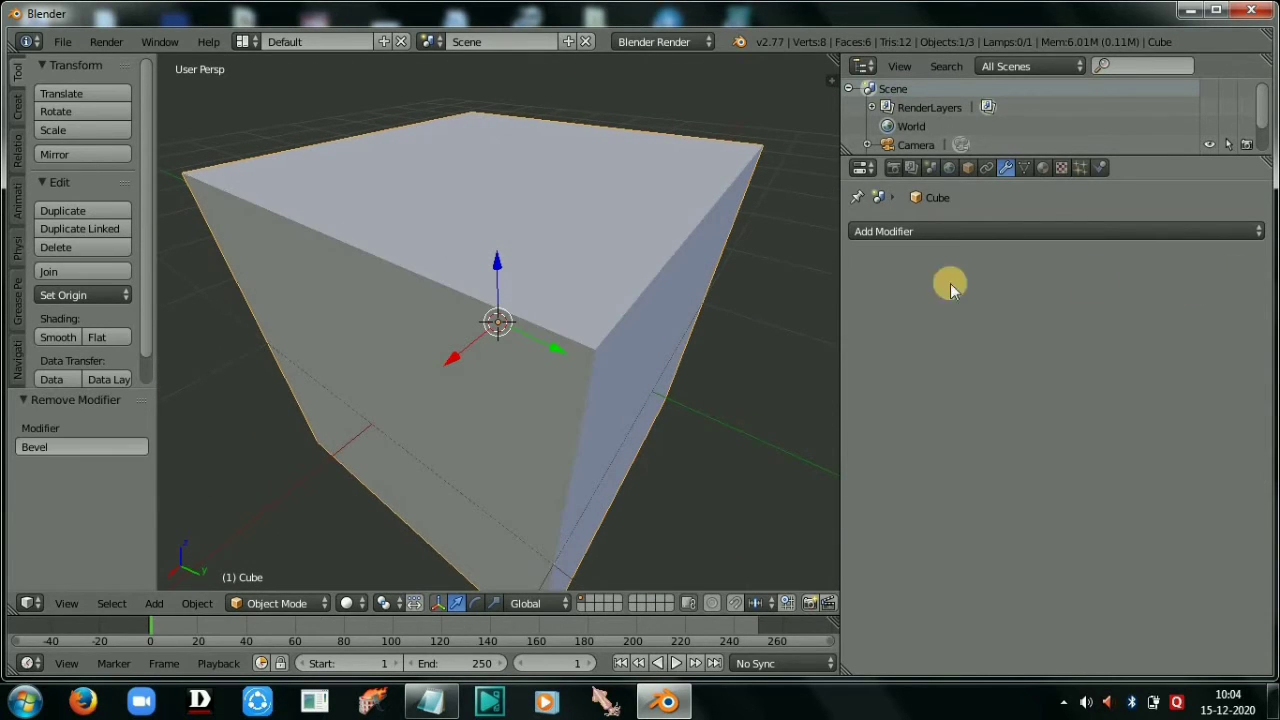
click(918, 233)
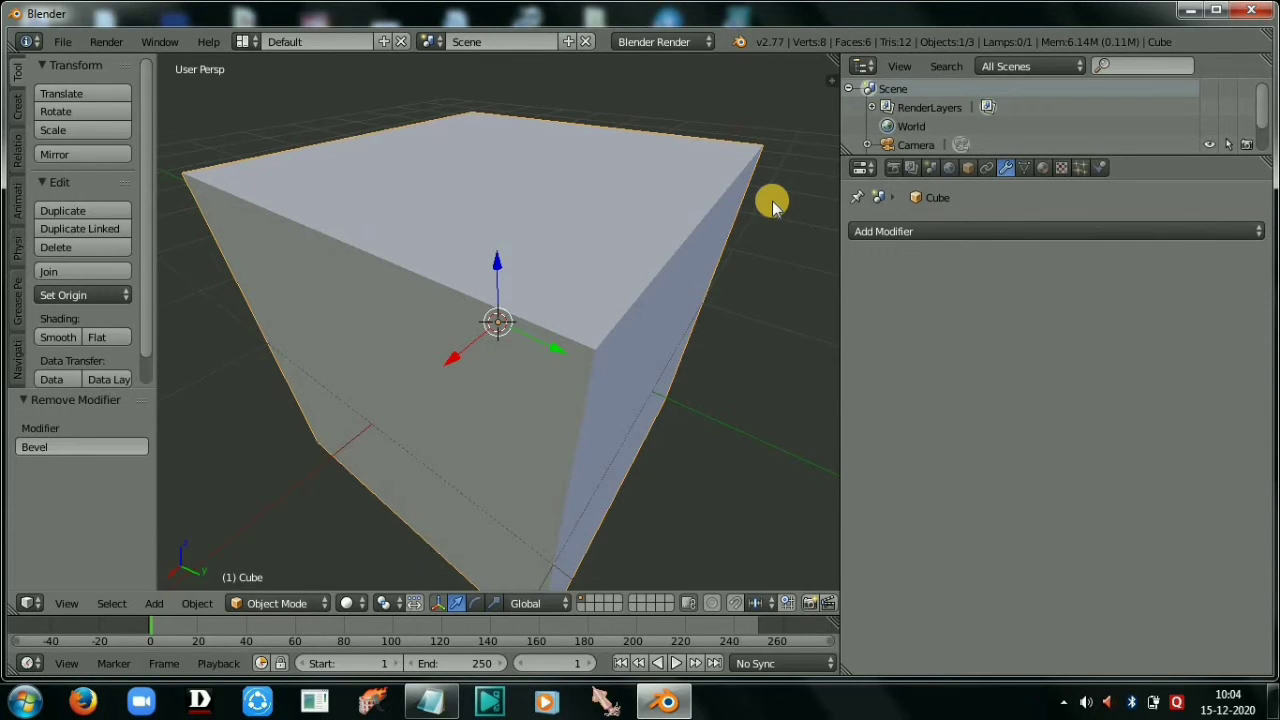
Step: Examine the cube's edges and faces without the modifier from several angles
middle_drag(750, 268, 486, 326)
scroll(486, 326, down, 4)
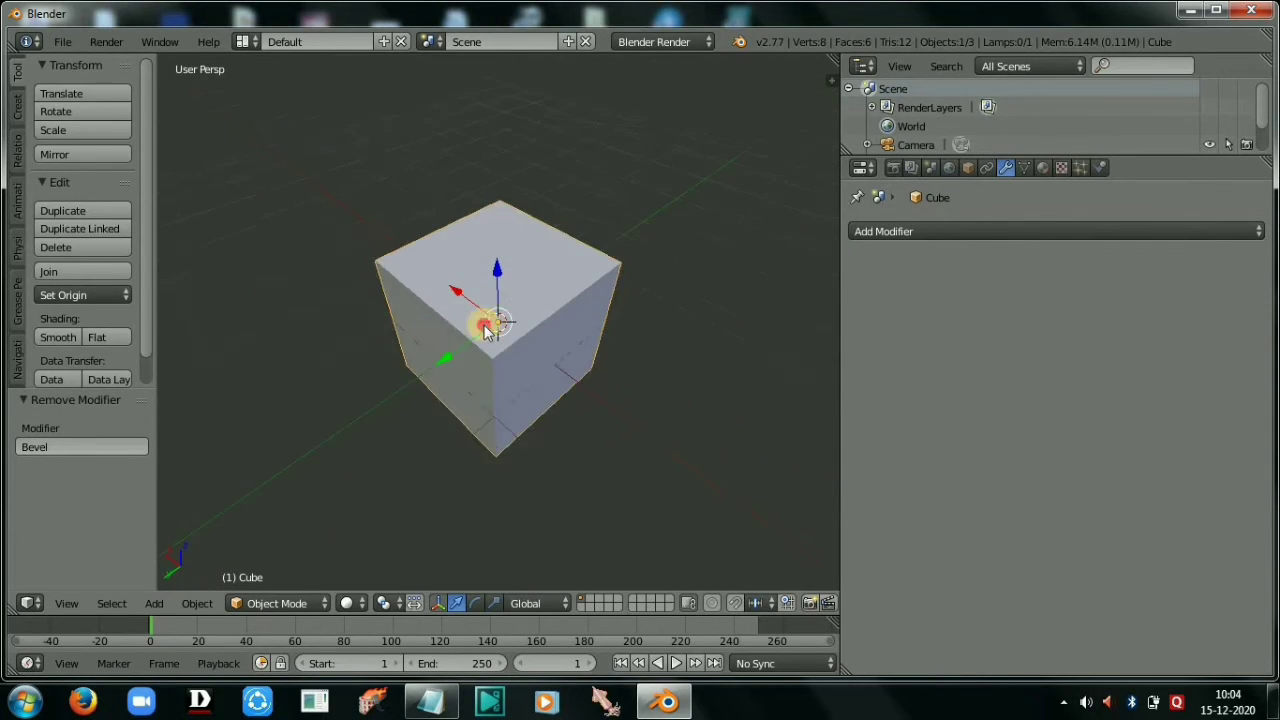
middle_drag(405, 330, 497, 336)
scroll(438, 375, up, 4)
middle_drag(546, 380, 423, 381)
scroll(423, 391, up, 3)
middle_drag(364, 414, 378, 450)
scroll(389, 406, down, 6)
scroll(403, 379, up, 4)
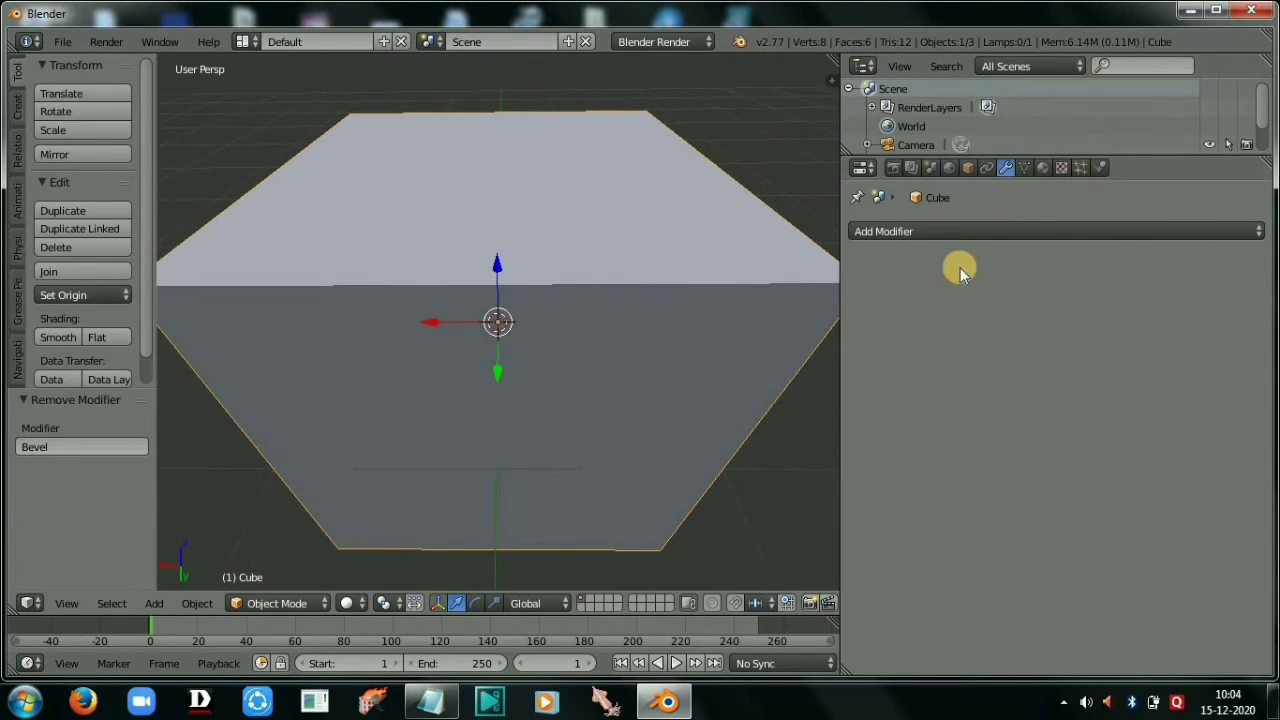
Step: Add a cylinder mesh and move it up about 1.244 along Z so it rises out of the cube
click(15, 108)
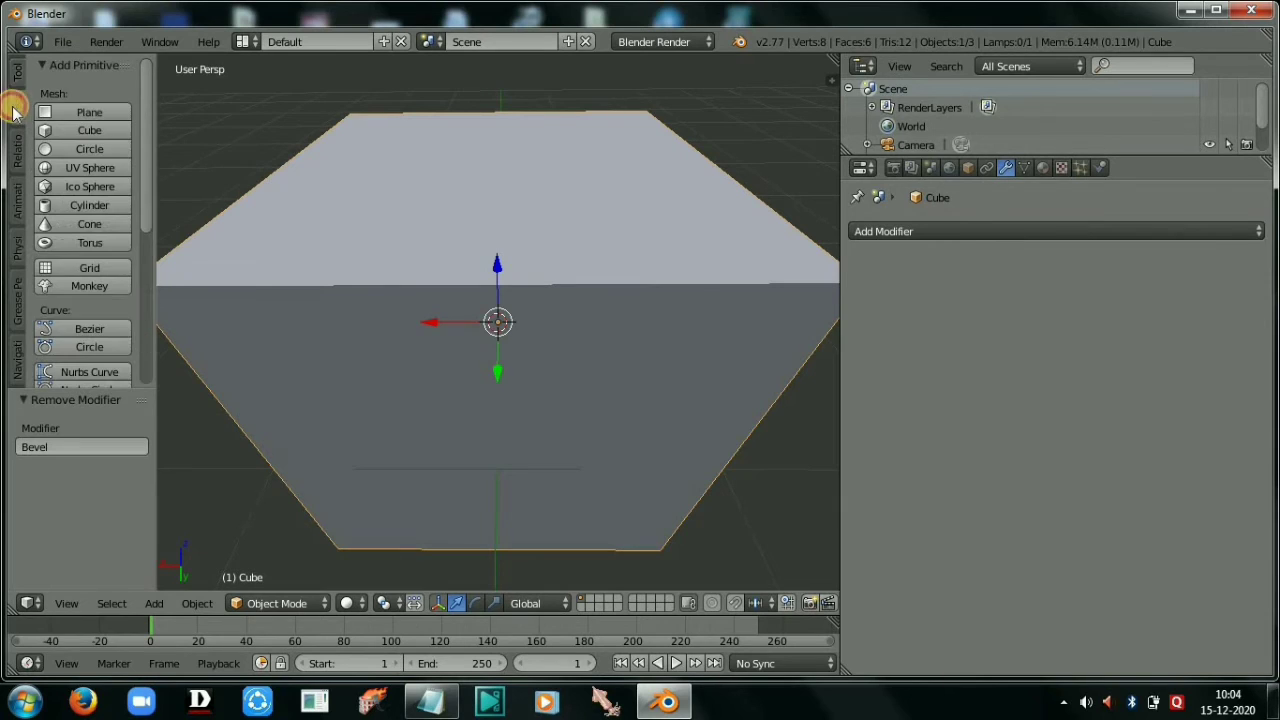
click(101, 207)
scroll(508, 334, down, 5)
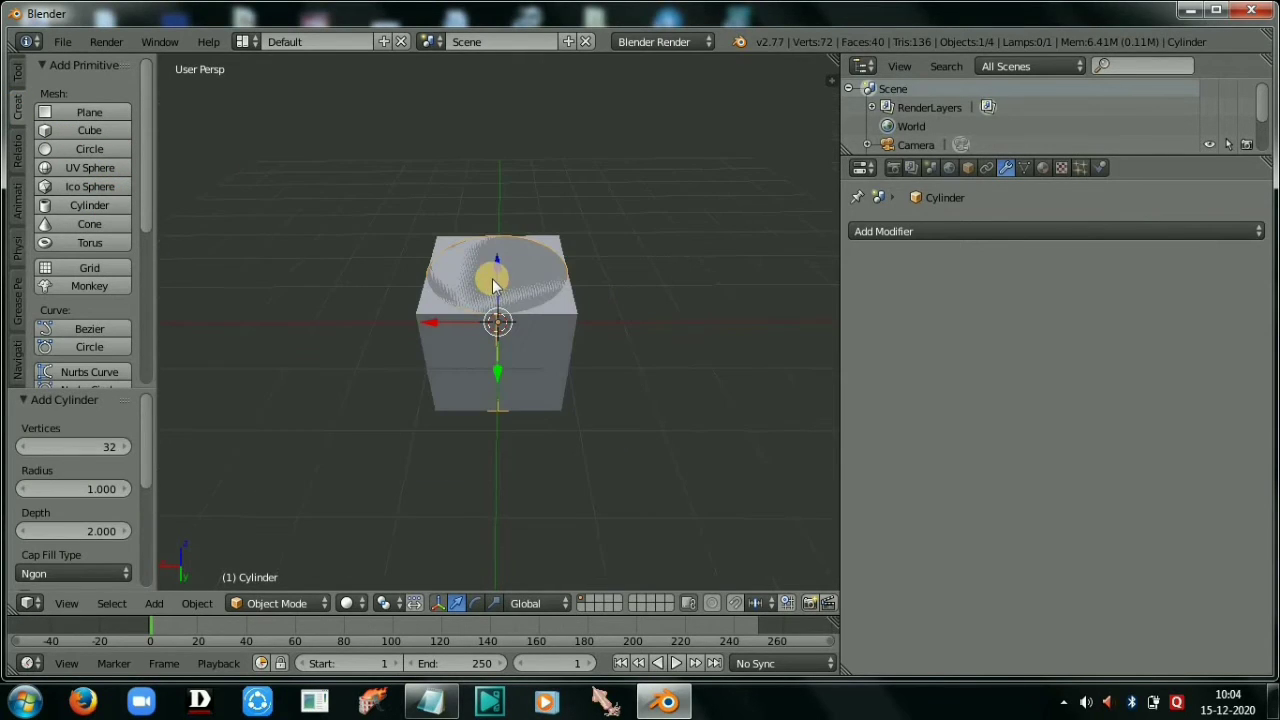
drag(500, 287, 491, 205)
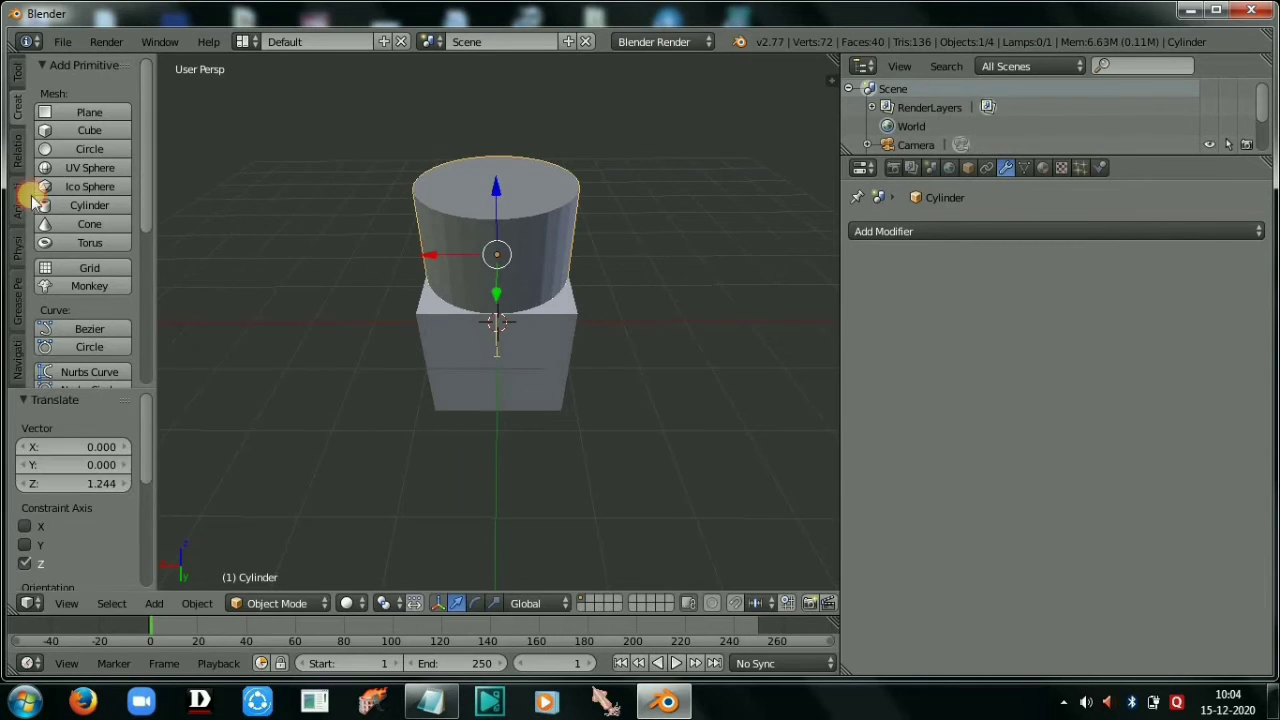
Step: Scale the cylinder uniformly to about 0.793 so it is narrower than the cube's top face
click(17, 76)
click(60, 130)
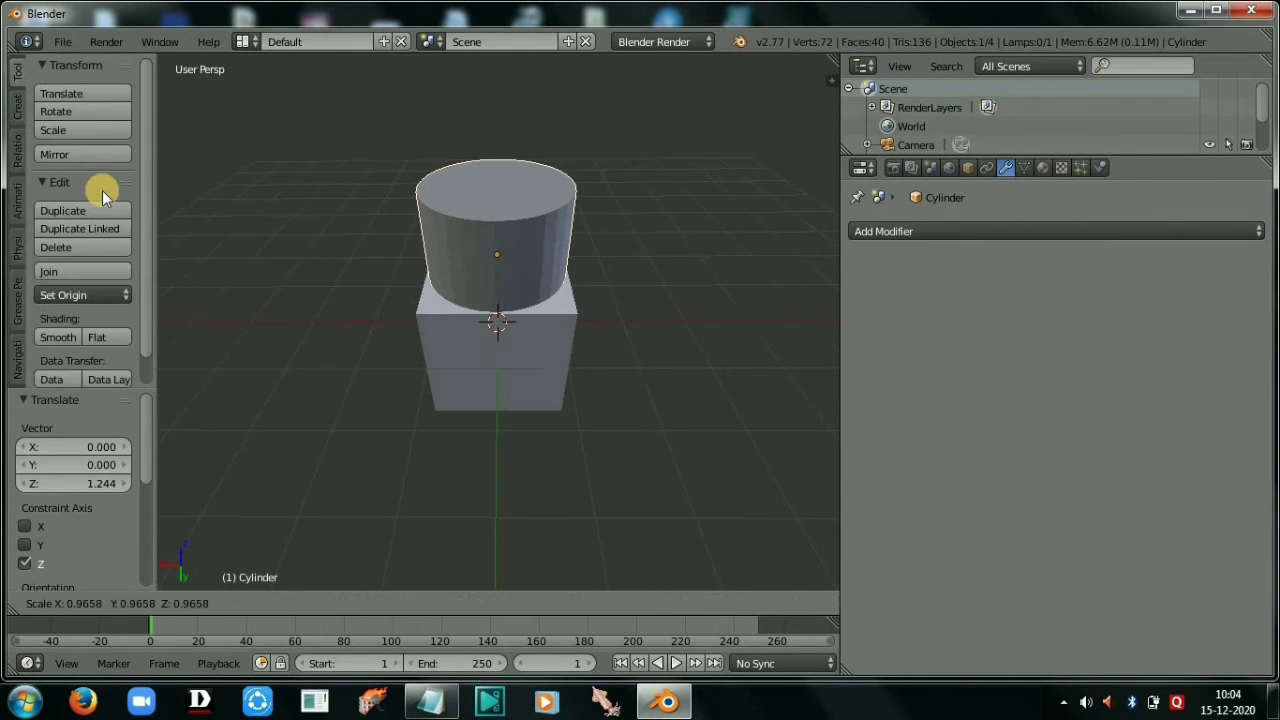
click(480, 371)
middle_drag(694, 449, 466, 391)
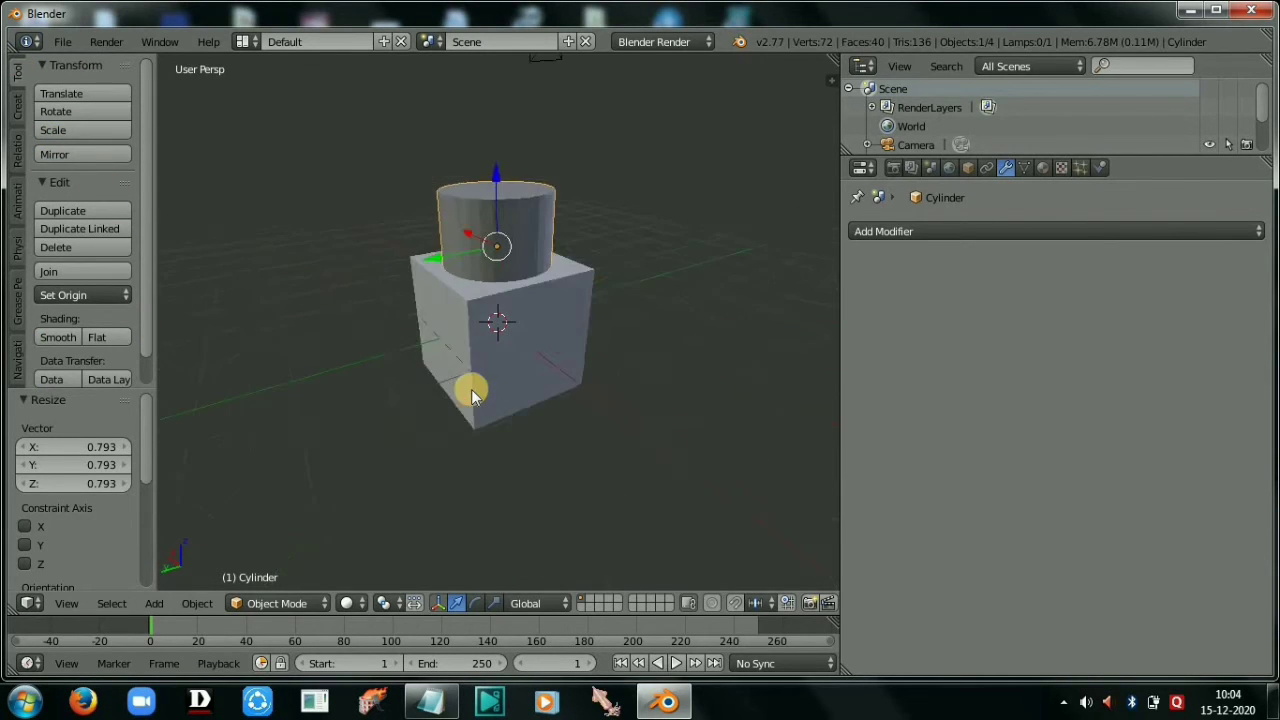
scroll(515, 410, up, 5)
scroll(515, 410, down, 6)
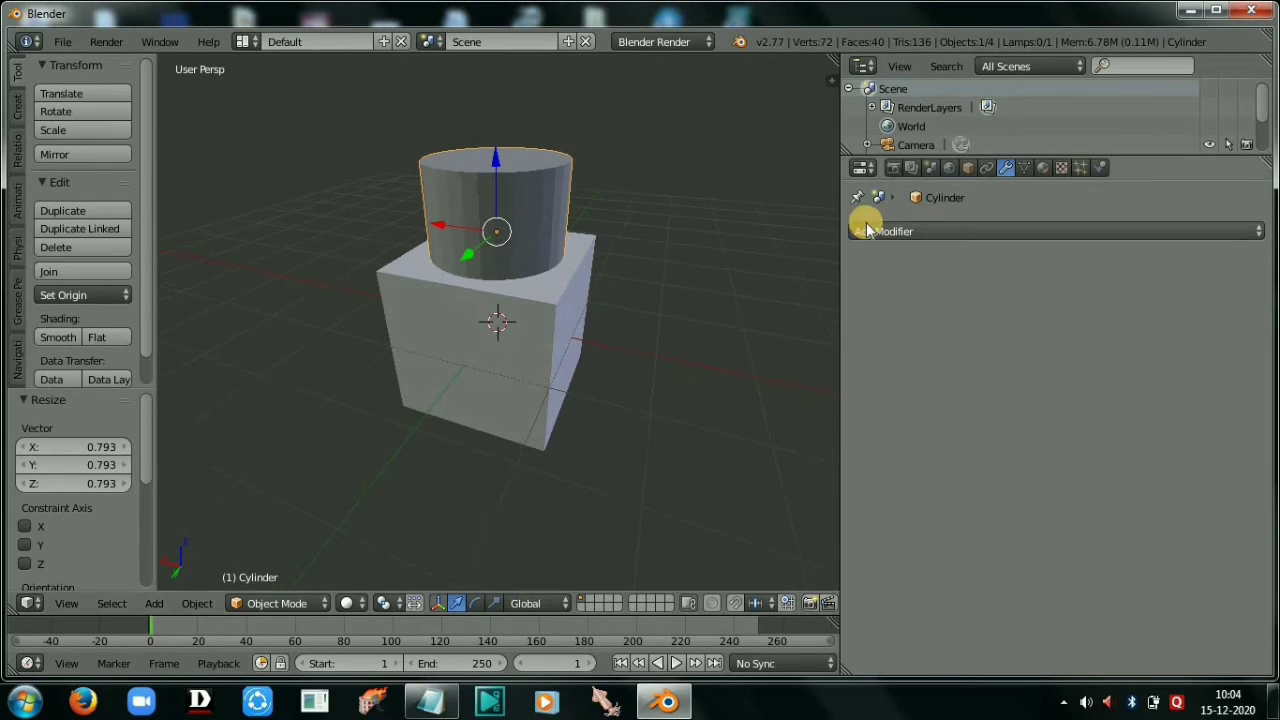
Step: Add a Boolean modifier to the cylinder with the Union operation and the Cube as its object
key(a)
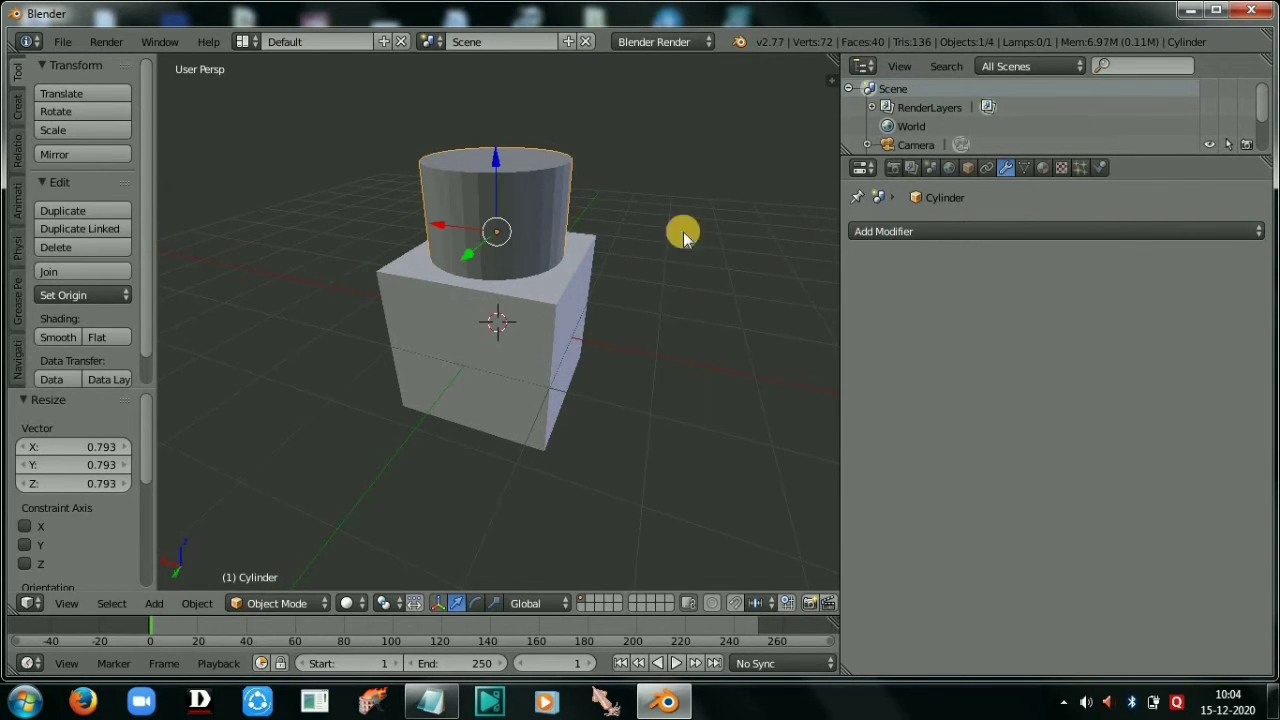
click(866, 231)
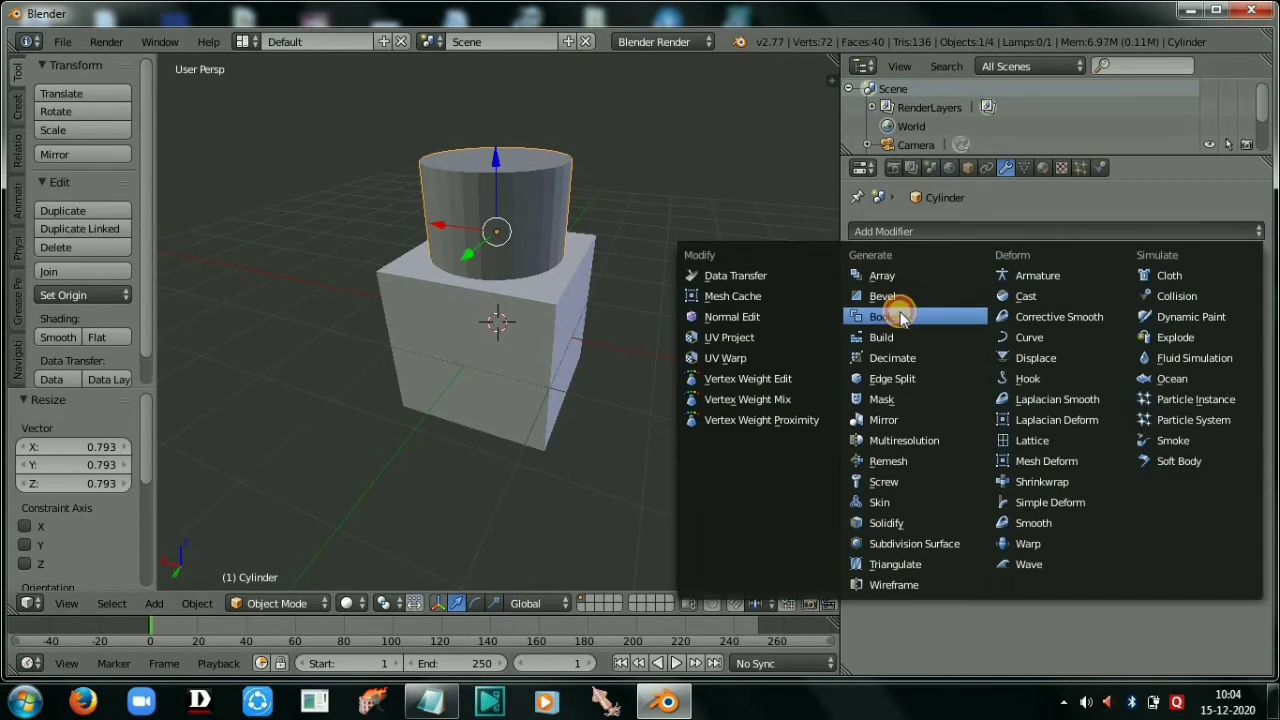
click(903, 318)
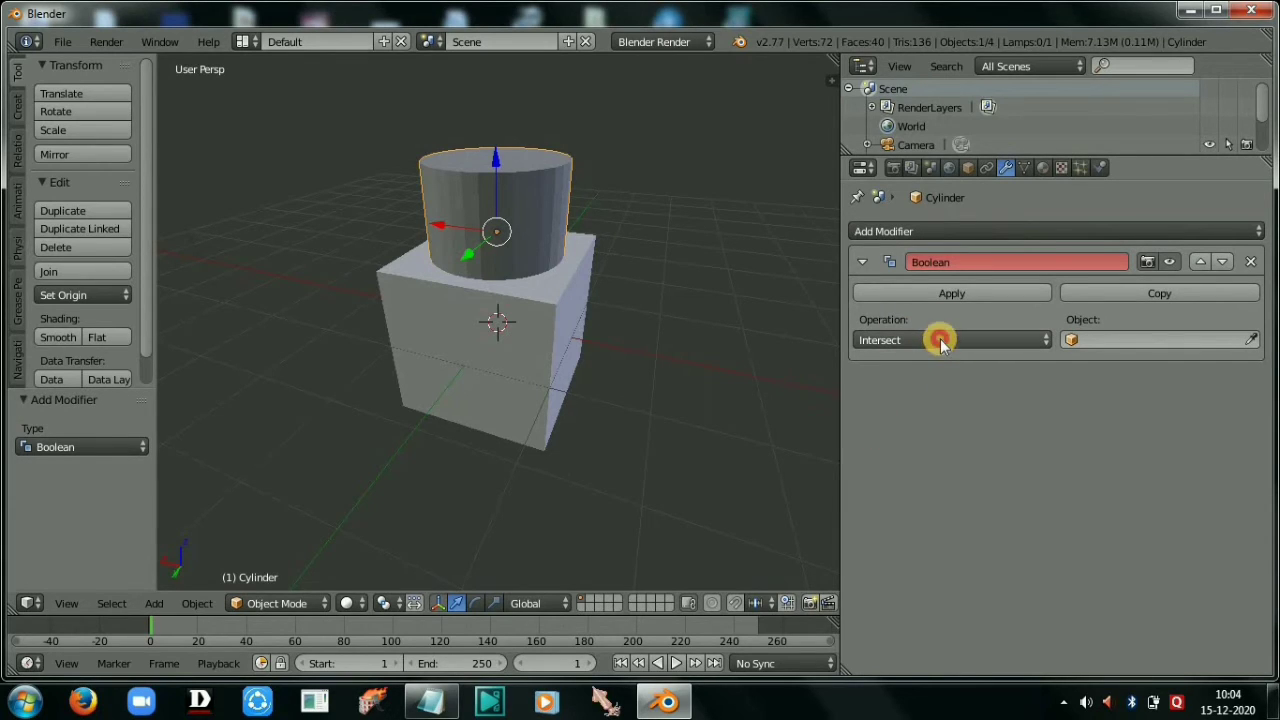
click(940, 341)
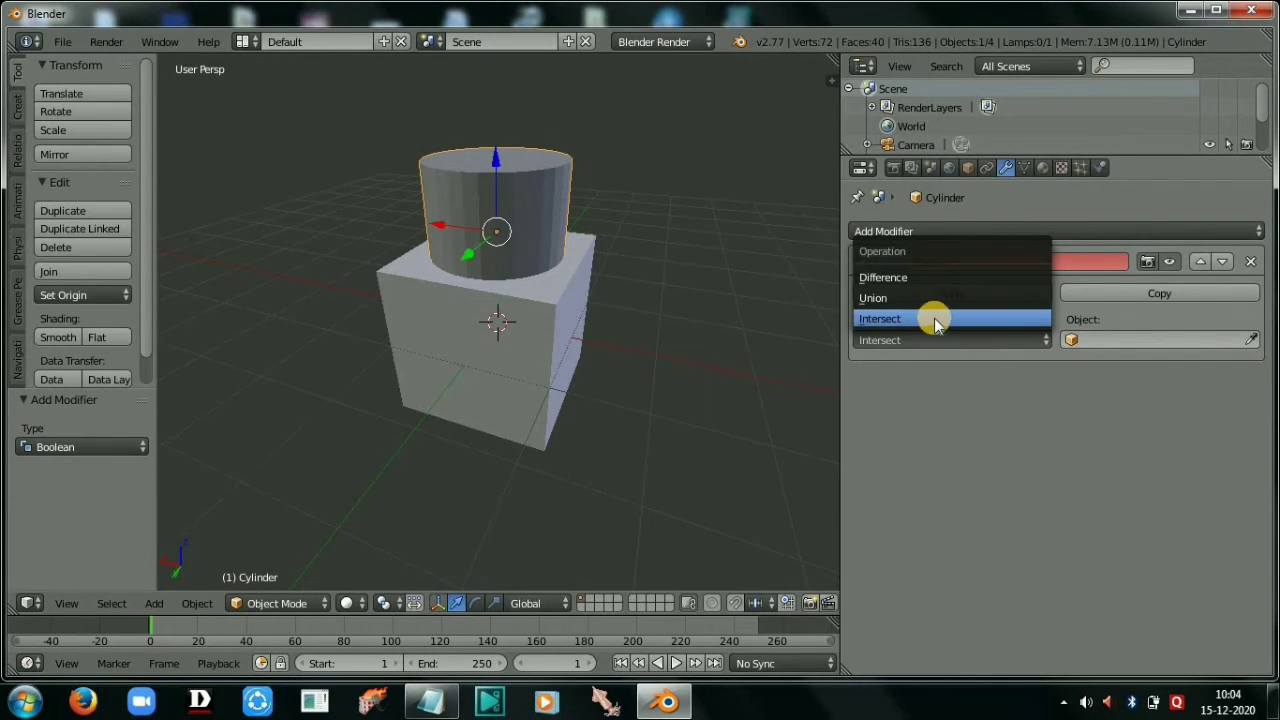
click(912, 299)
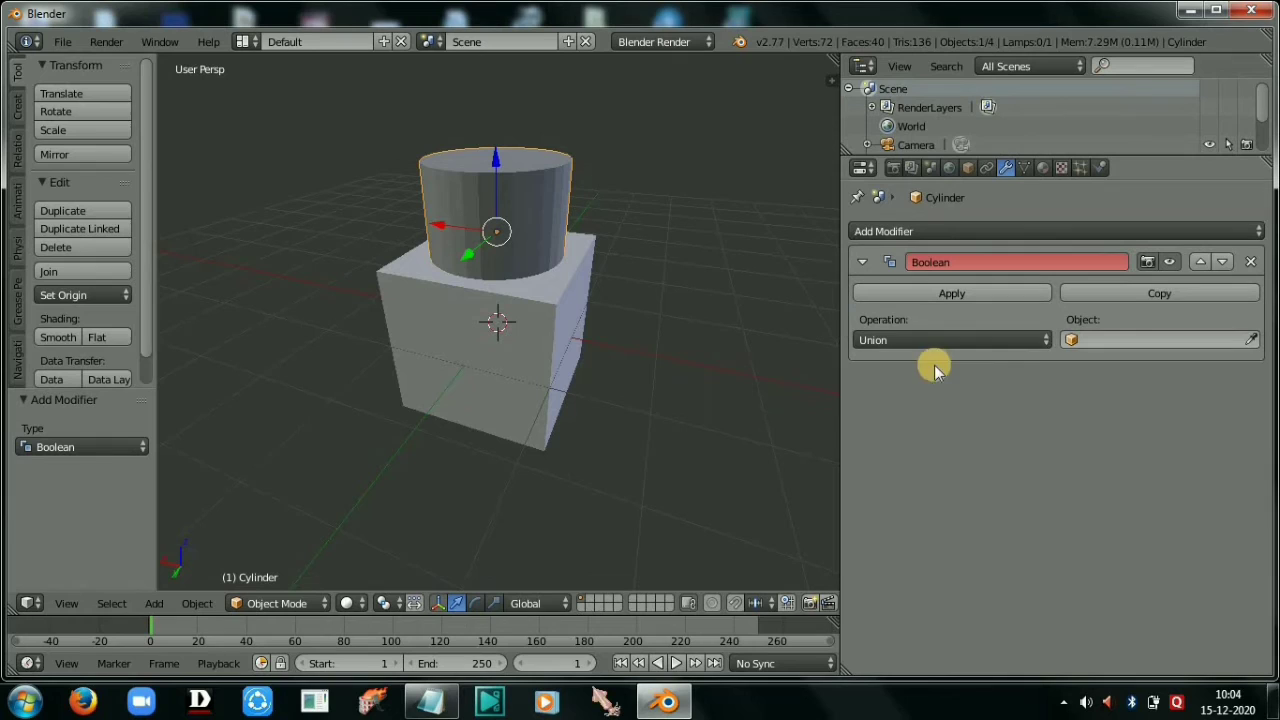
click(1143, 341)
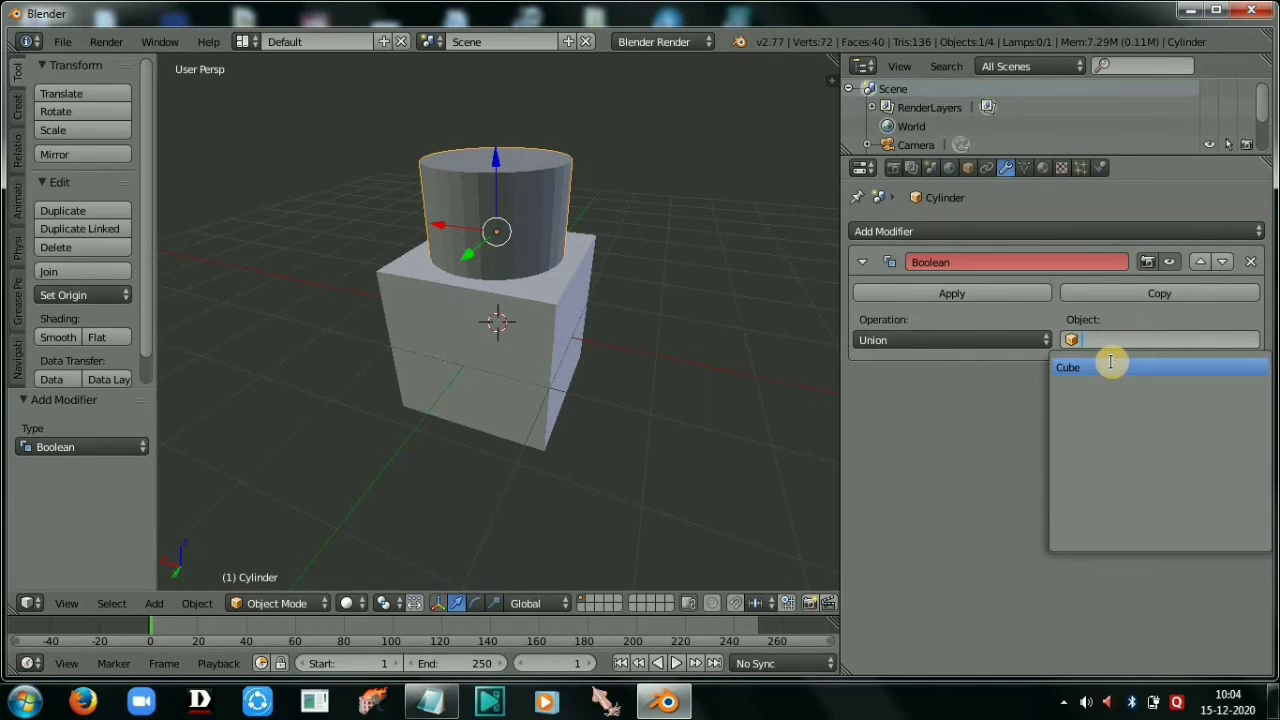
click(1112, 368)
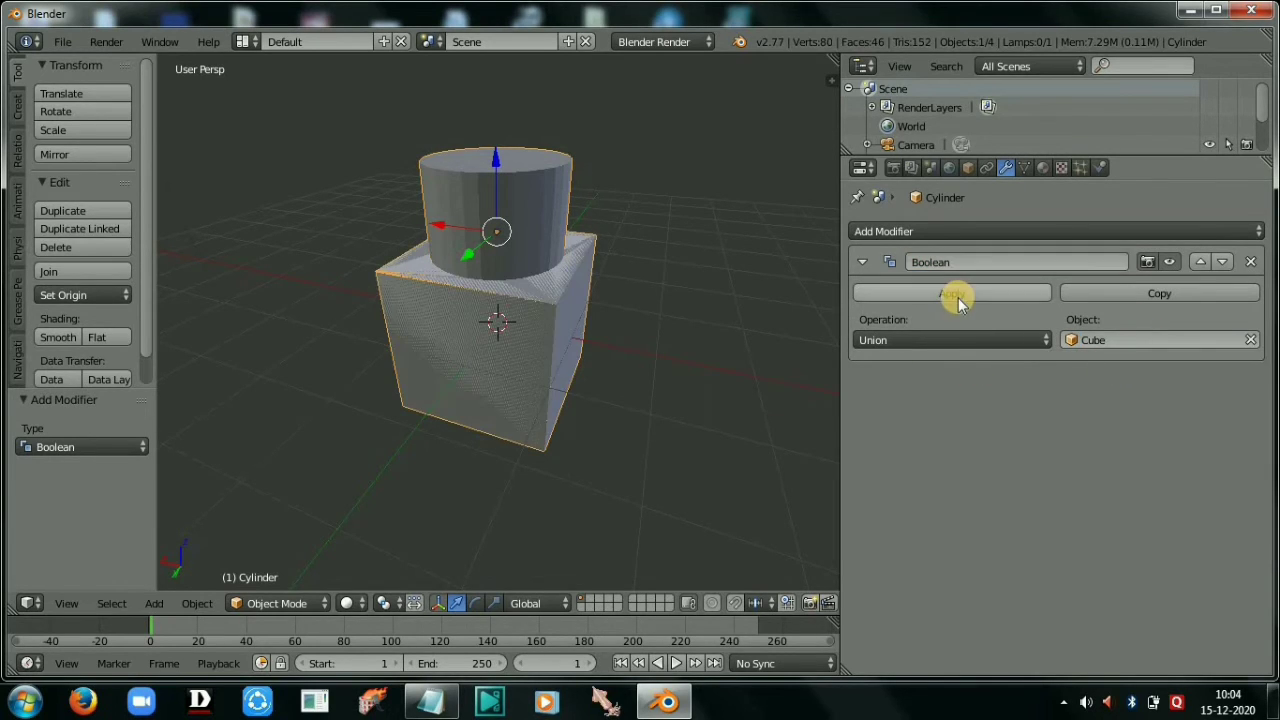
Step: Apply the cylinder's Boolean modifier and move the merged object about -2.862 along X, away from the original cube
click(958, 297)
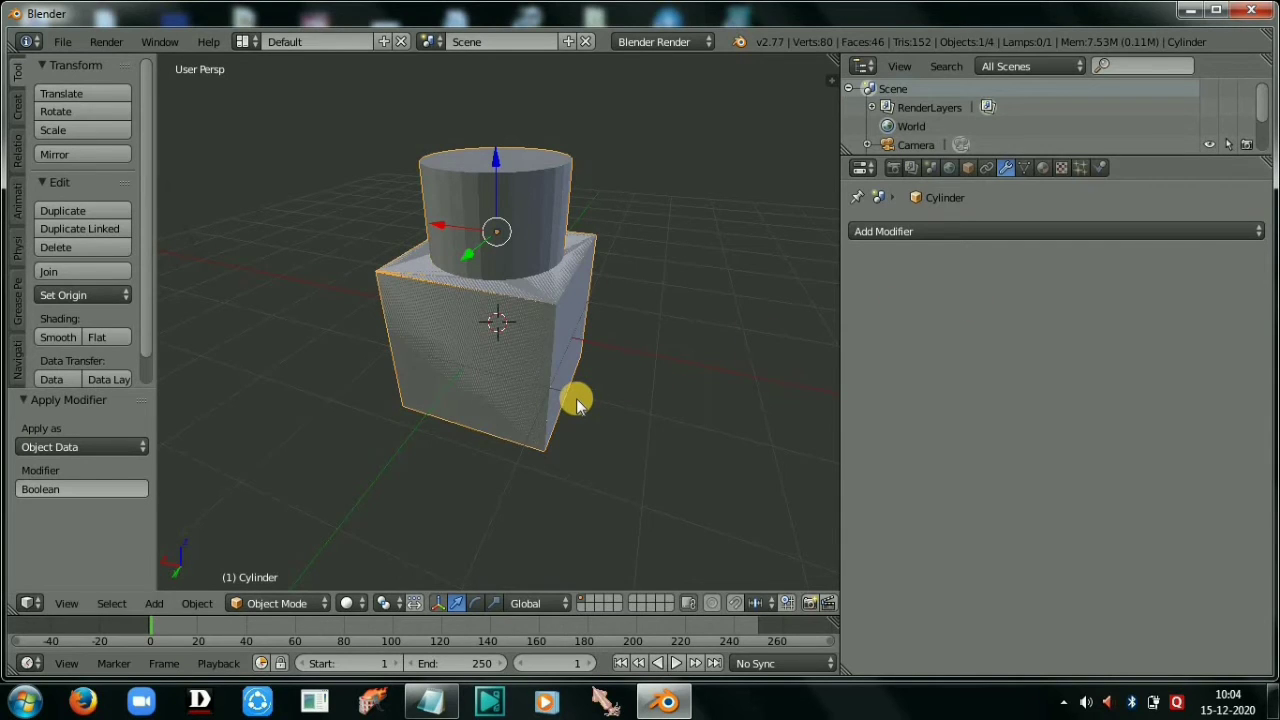
drag(456, 228, 720, 346)
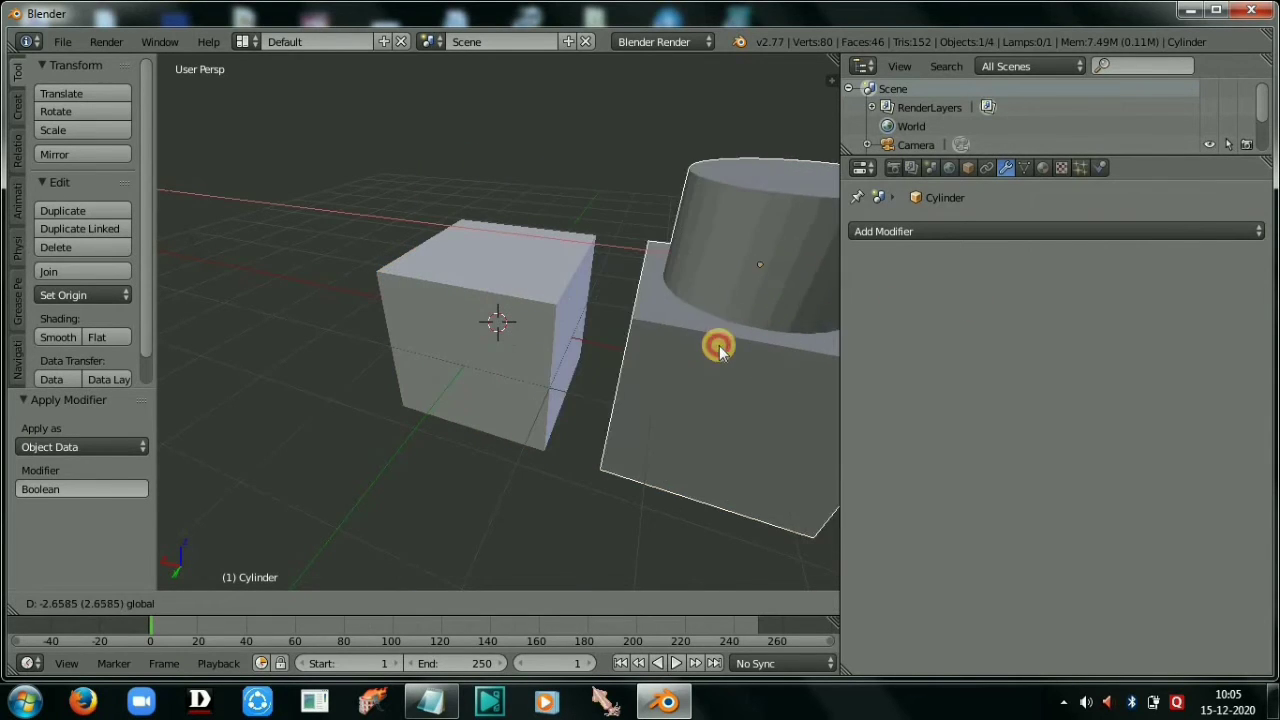
scroll(597, 432, down, 5)
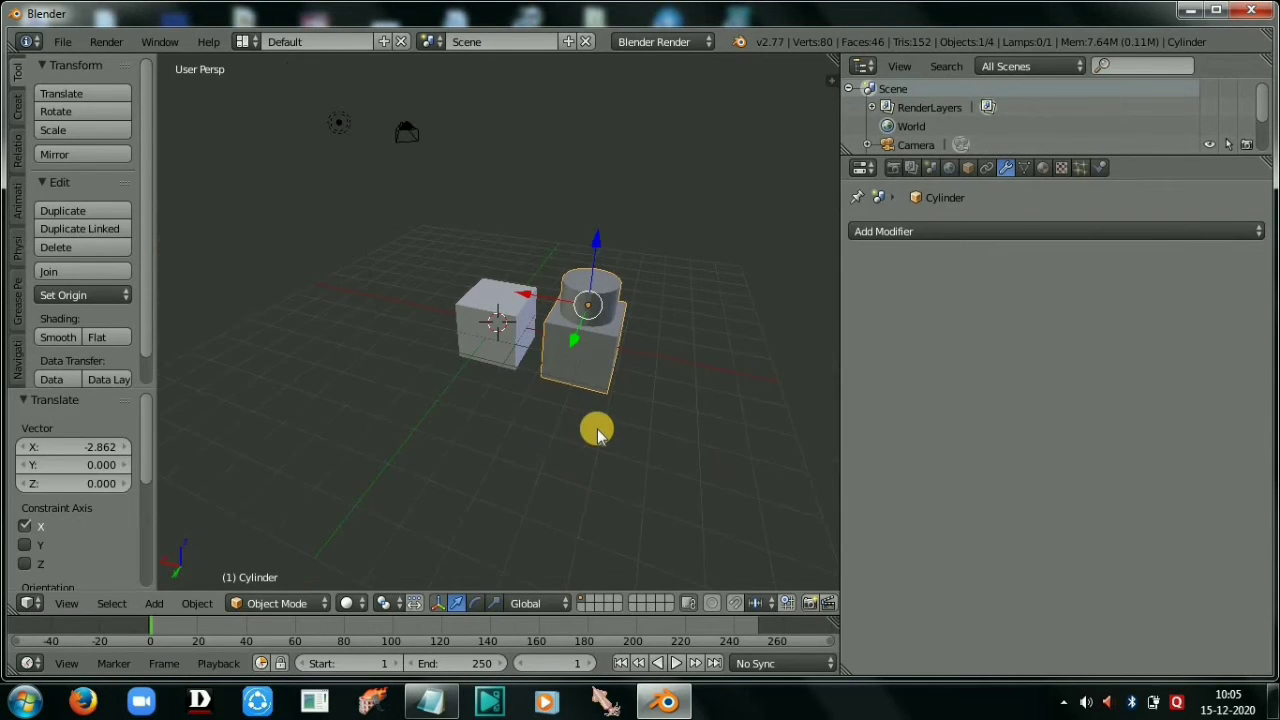
Step: Examine the original cube and the merged cube-and-cylinder object from several angles and distances
right_click(490, 315)
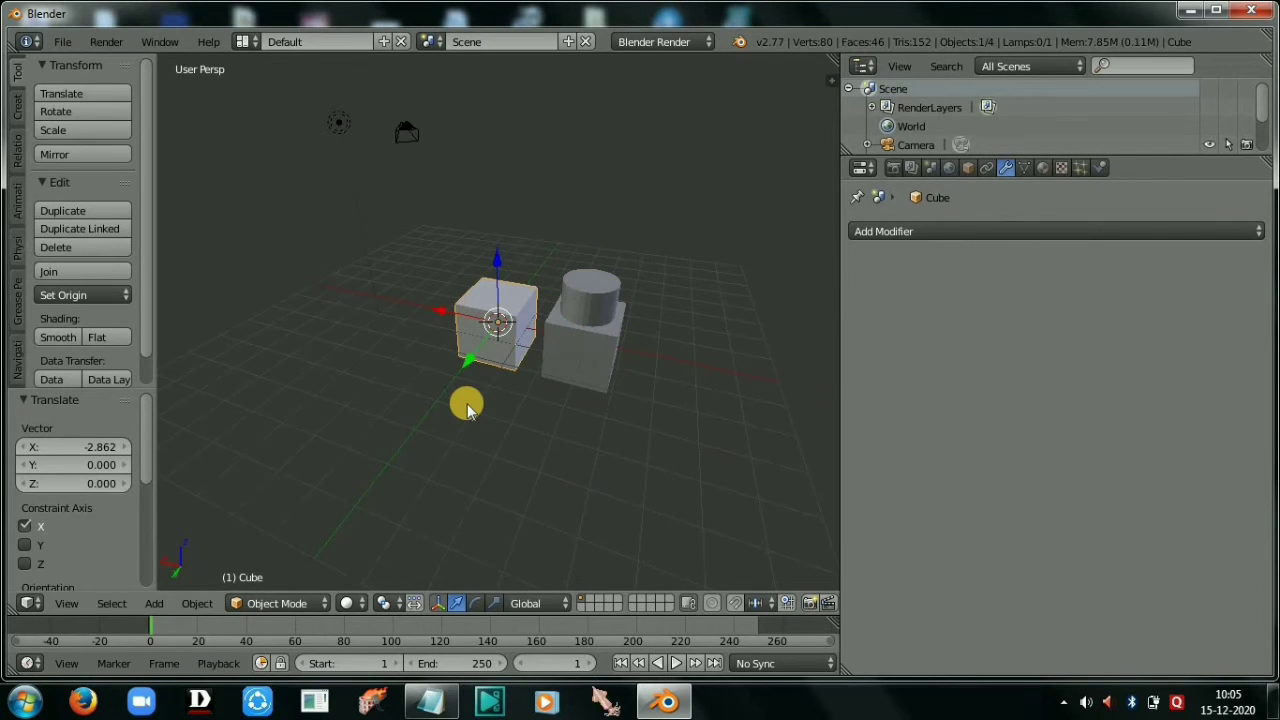
key(KP_Decimal)
scroll(700, 410, down, 8)
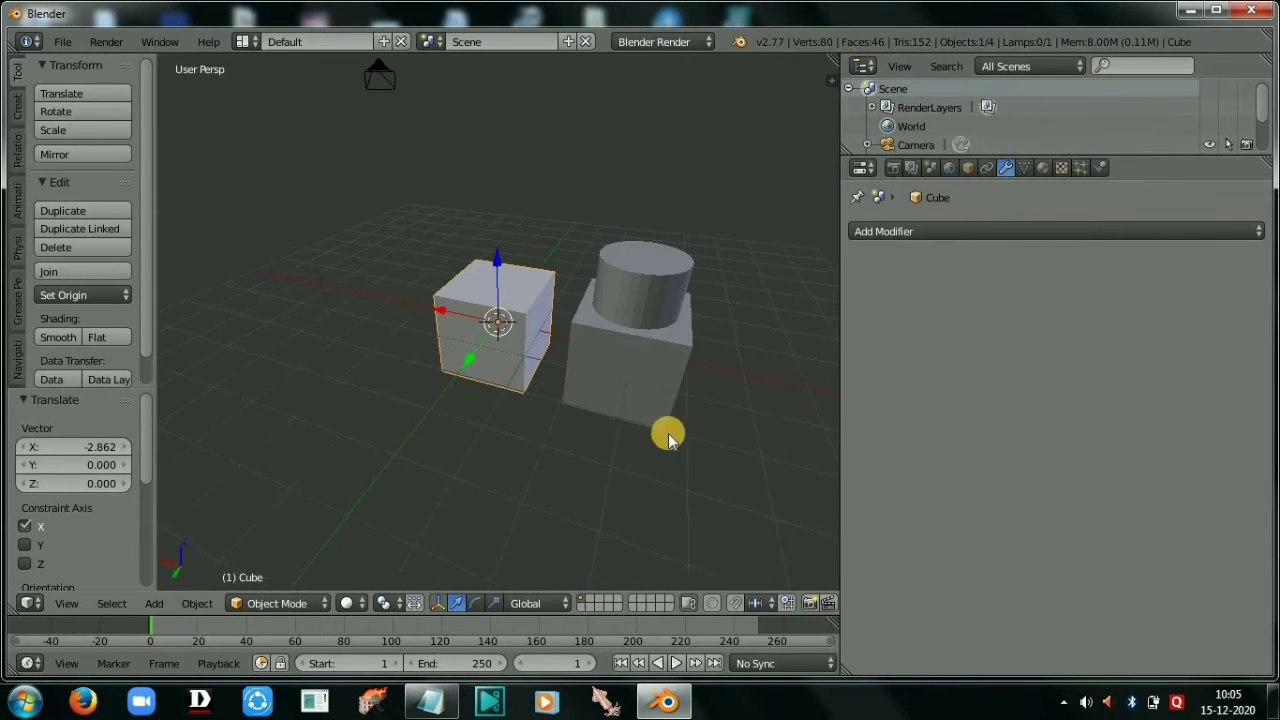
middle_drag(569, 491, 457, 386)
right_click(450, 377)
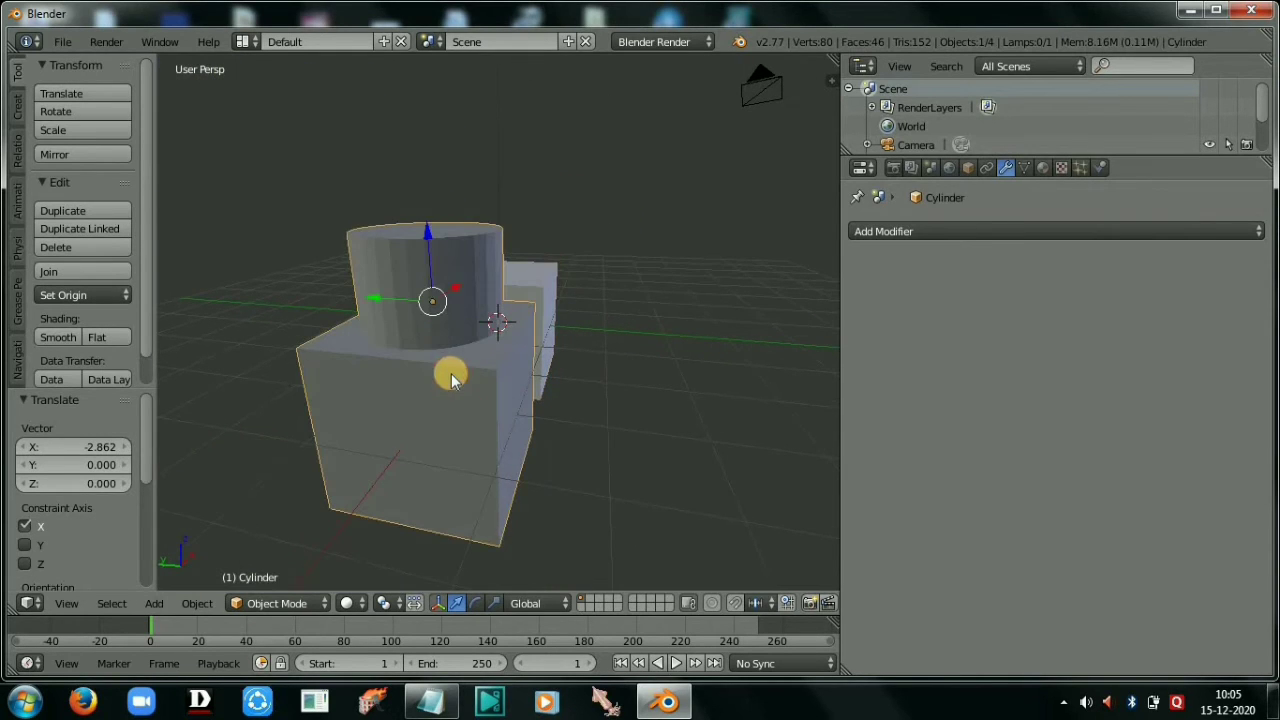
scroll(417, 391, up, 7)
scroll(416, 395, down, 4)
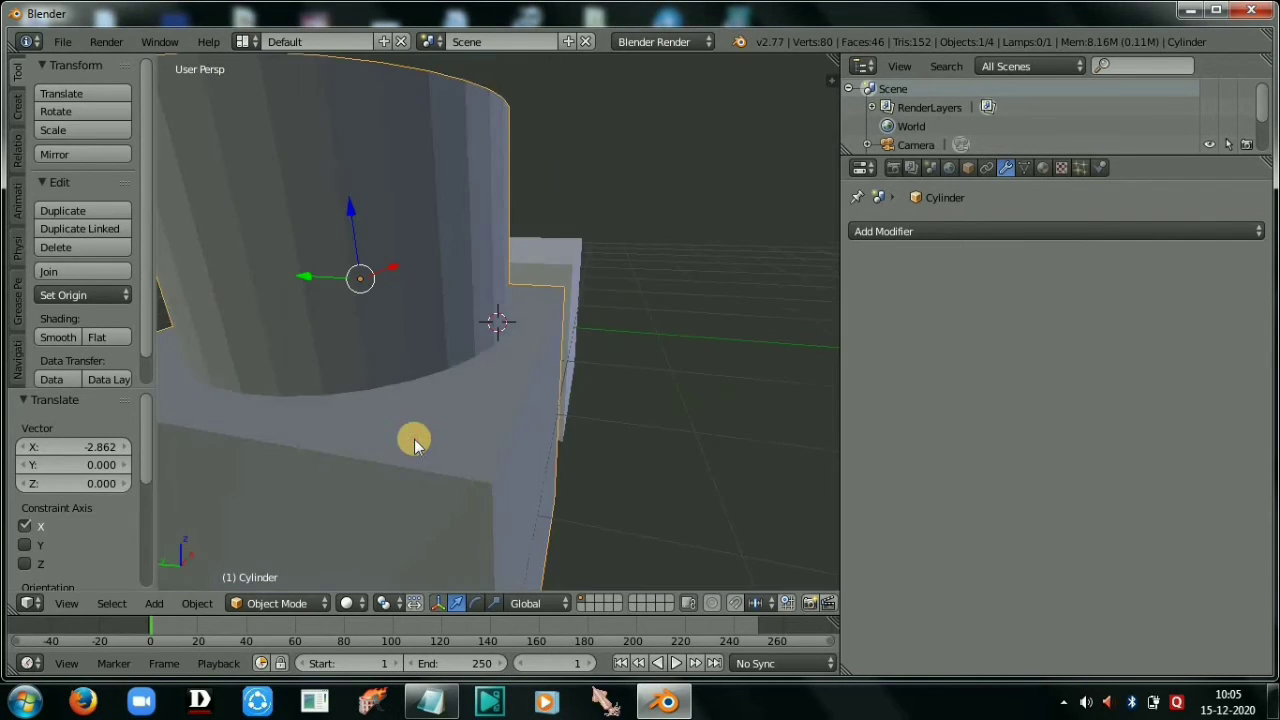
middle_drag(460, 439, 531, 426)
scroll(531, 426, down, 6)
middle_drag(550, 370, 494, 381)
scroll(606, 383, up, 6)
scroll(608, 389, up, 2)
scroll(558, 400, down, 2)
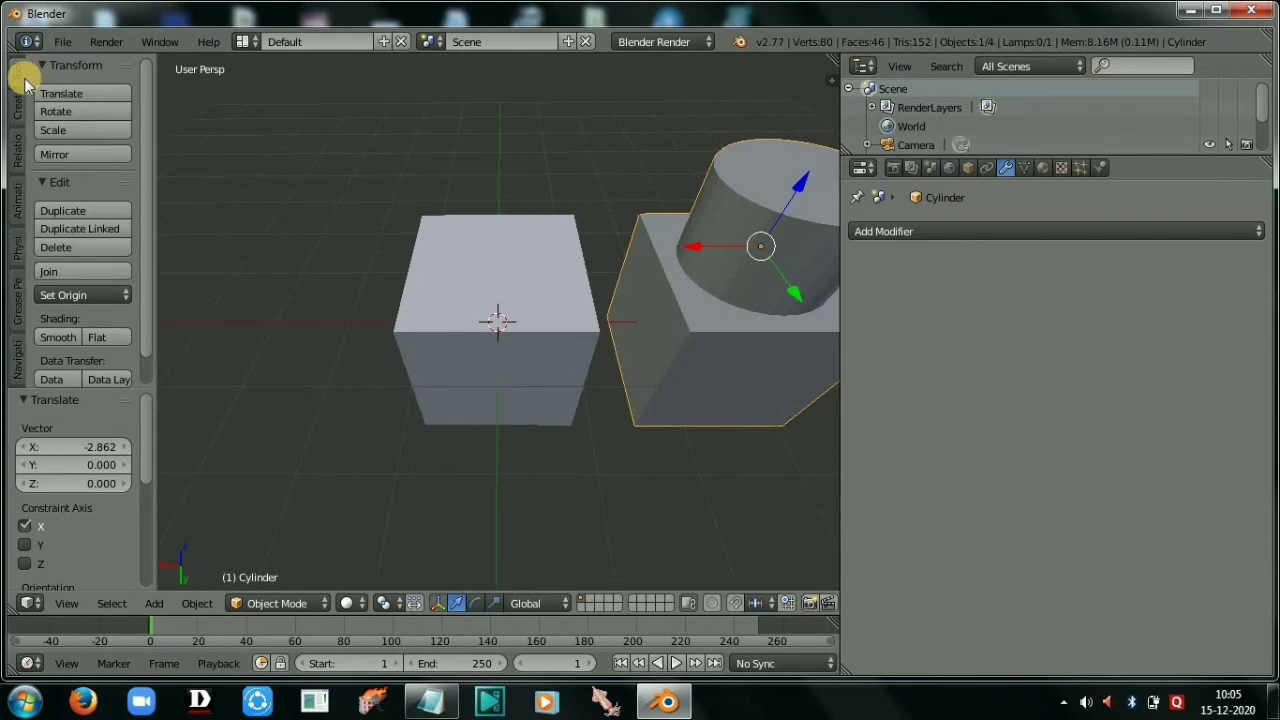
Step: Add a new cylinder mesh at the original cube and move it up about 1.384 along Z
click(17, 103)
click(89, 207)
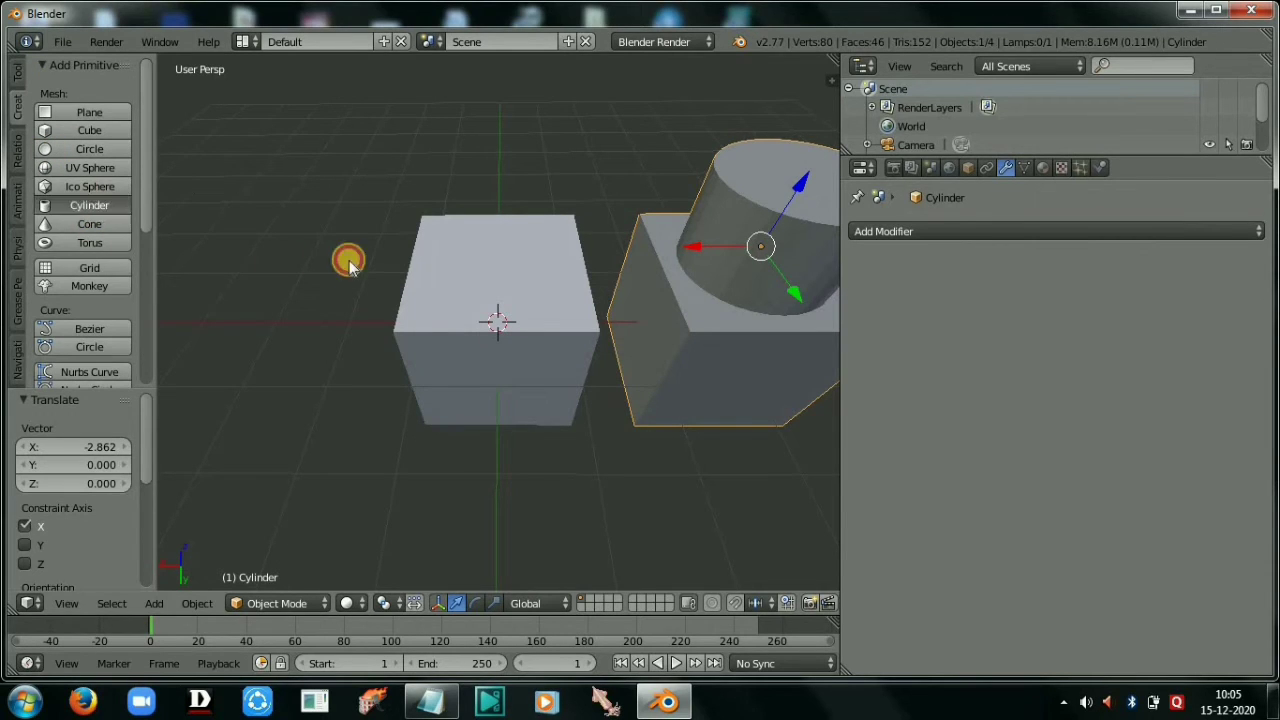
drag(497, 285, 485, 205)
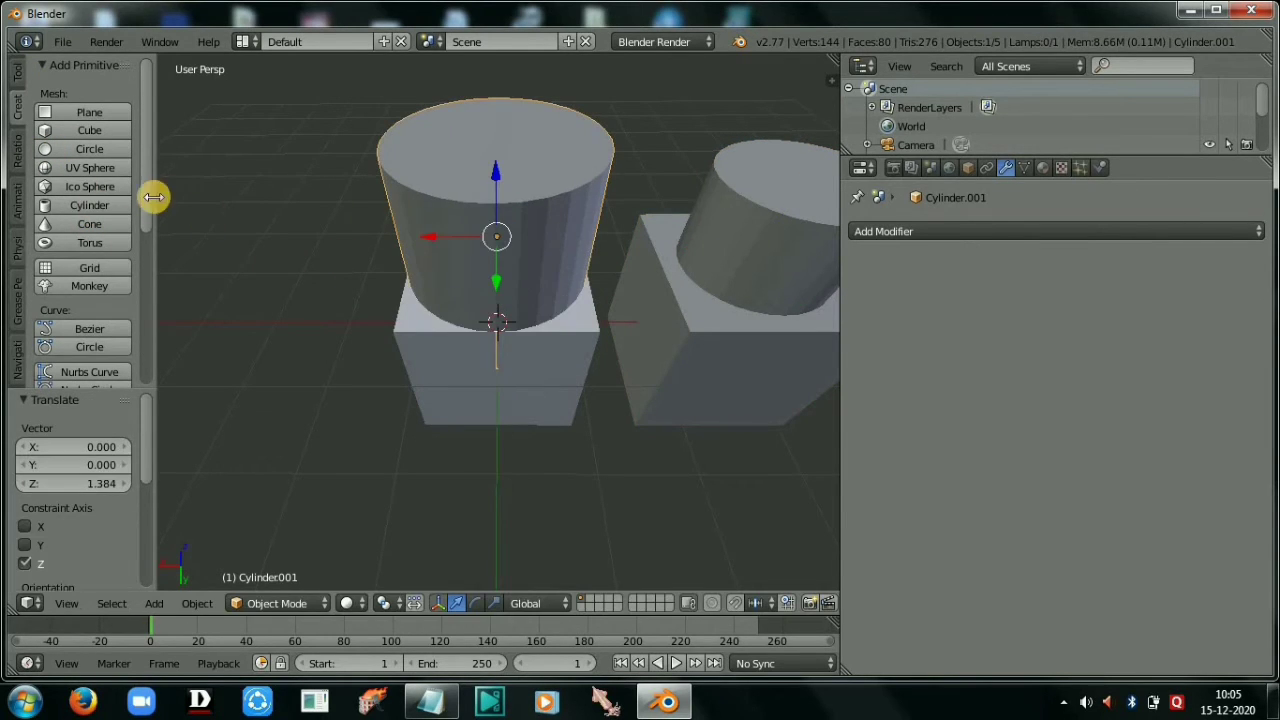
Step: Scale the new cylinder uniformly to about 0.485 so it is much narrower than the cube's top face
click(17, 76)
click(86, 130)
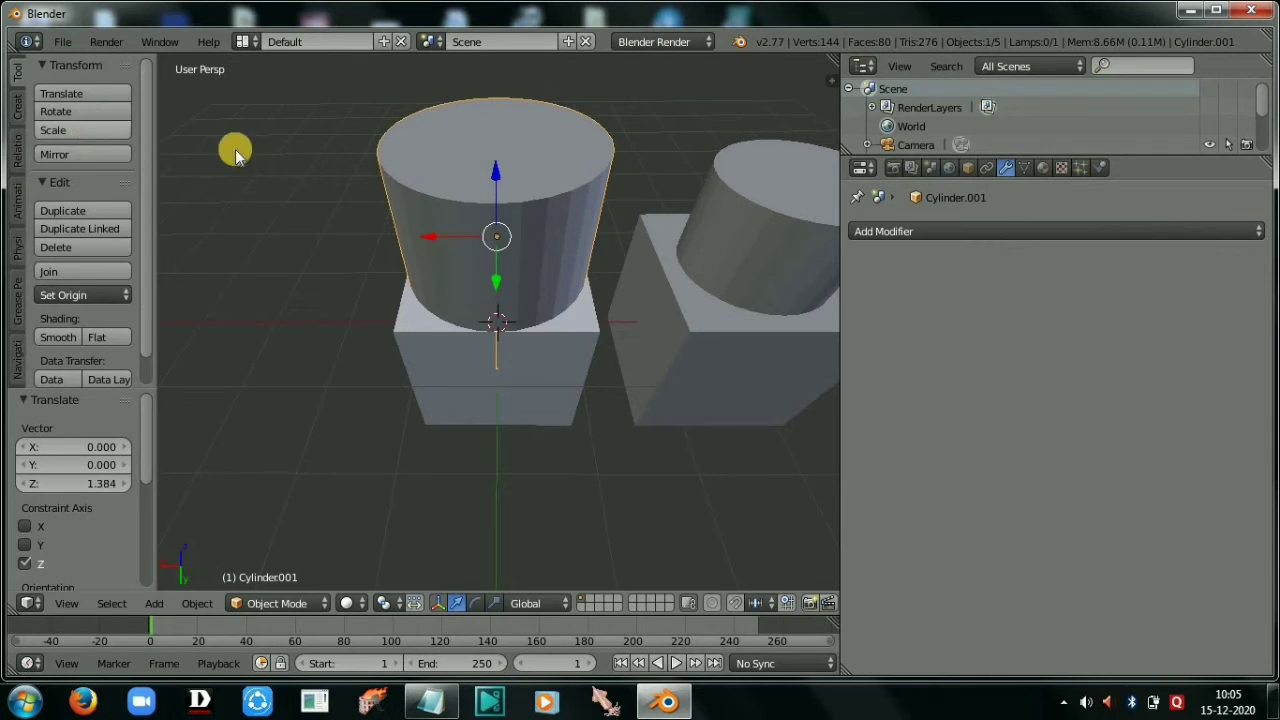
click(380, 63)
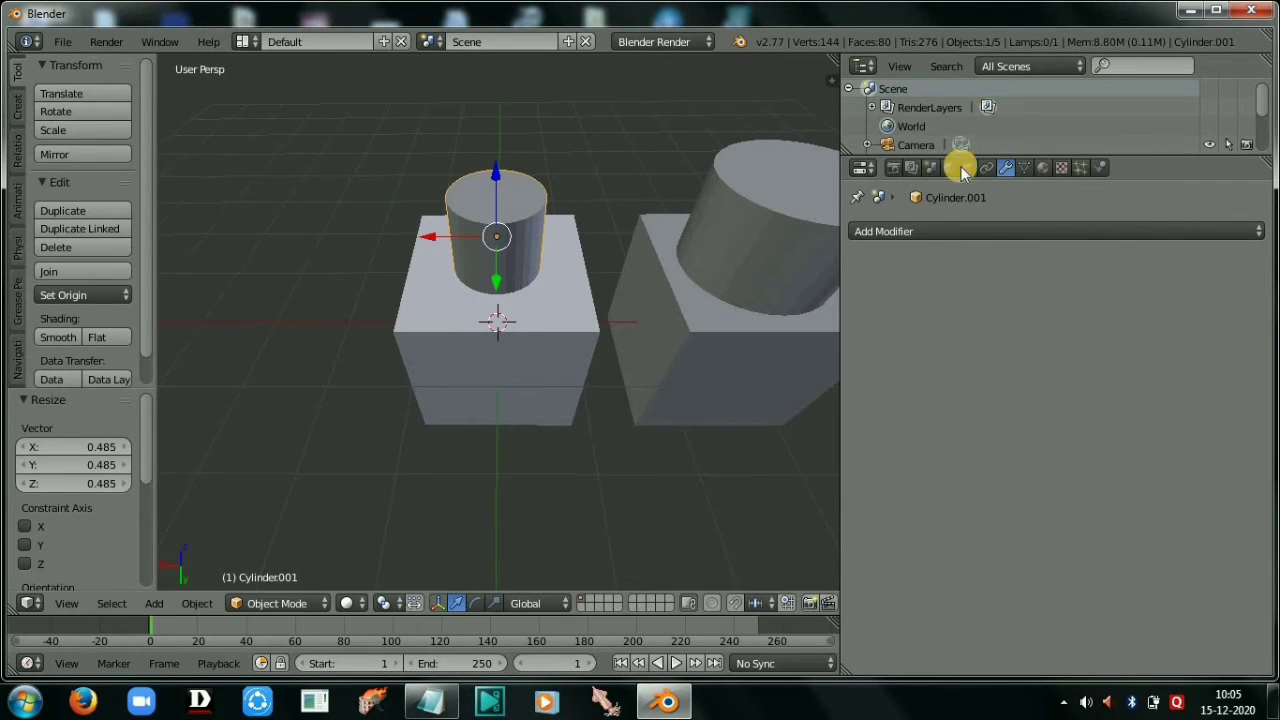
Step: Add a Boolean modifier to the small cylinder and set its operation to Difference
click(980, 231)
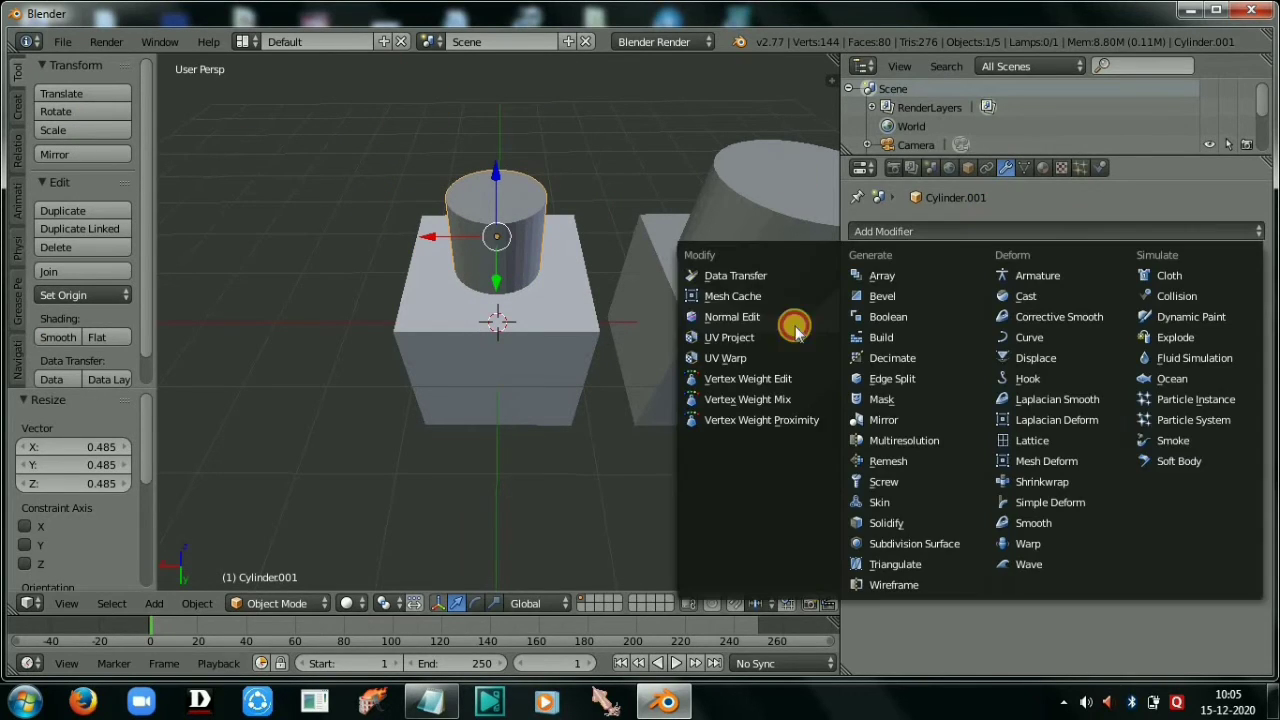
click(875, 317)
click(878, 341)
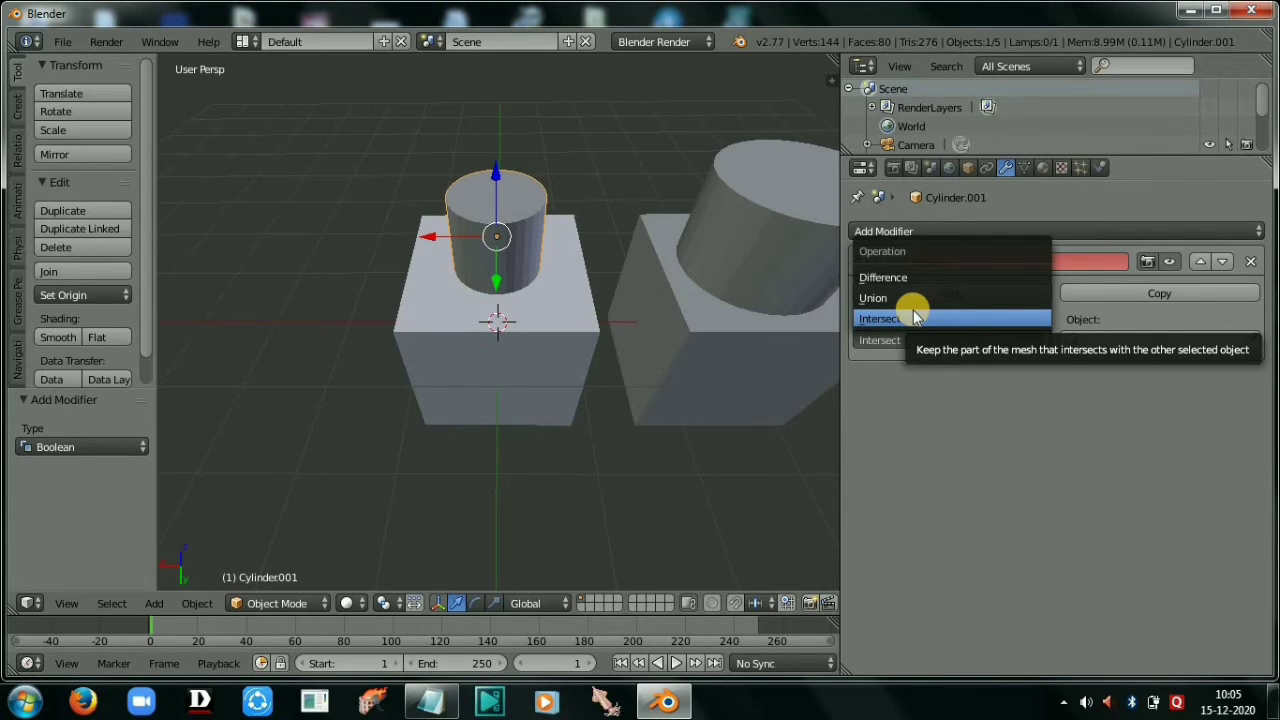
click(960, 318)
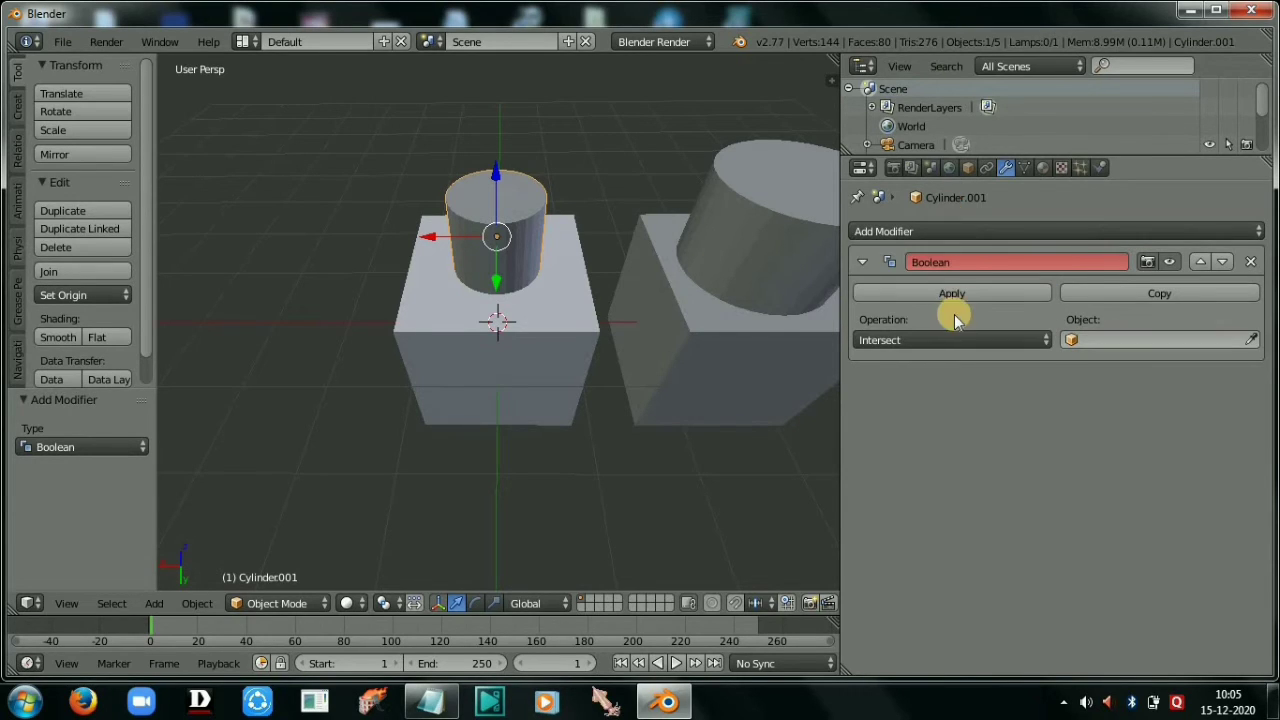
click(929, 340)
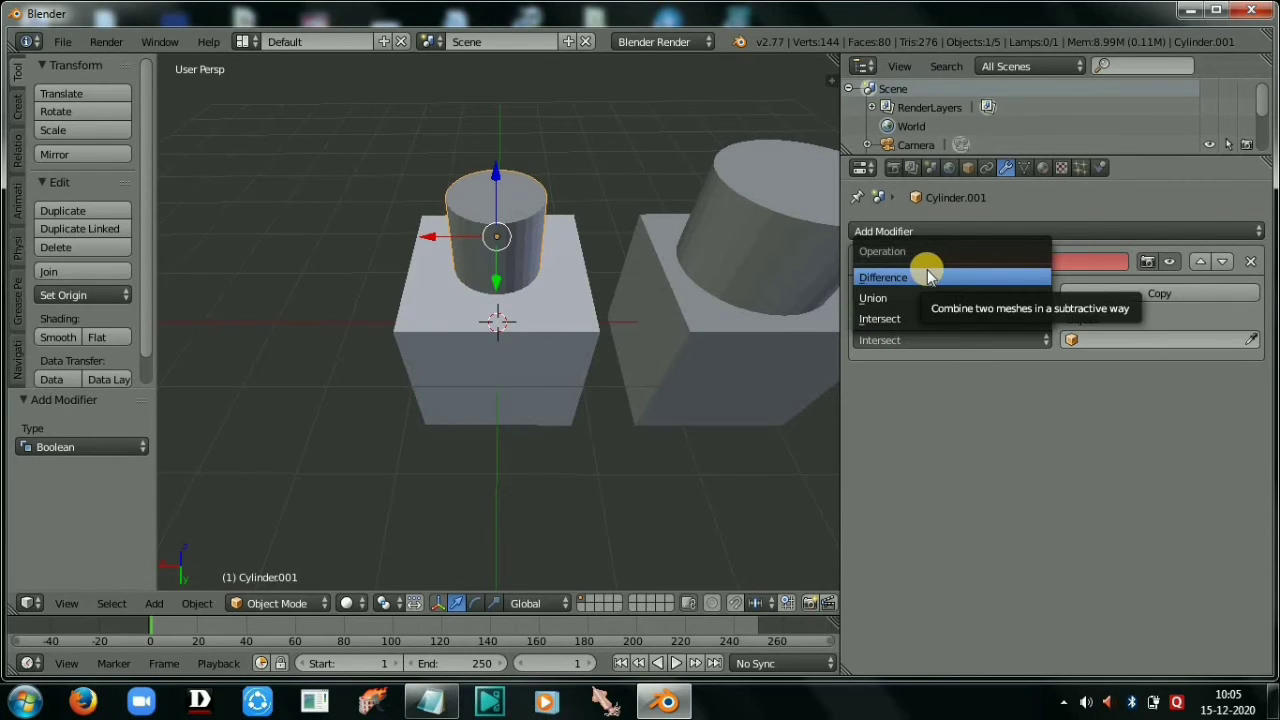
click(933, 278)
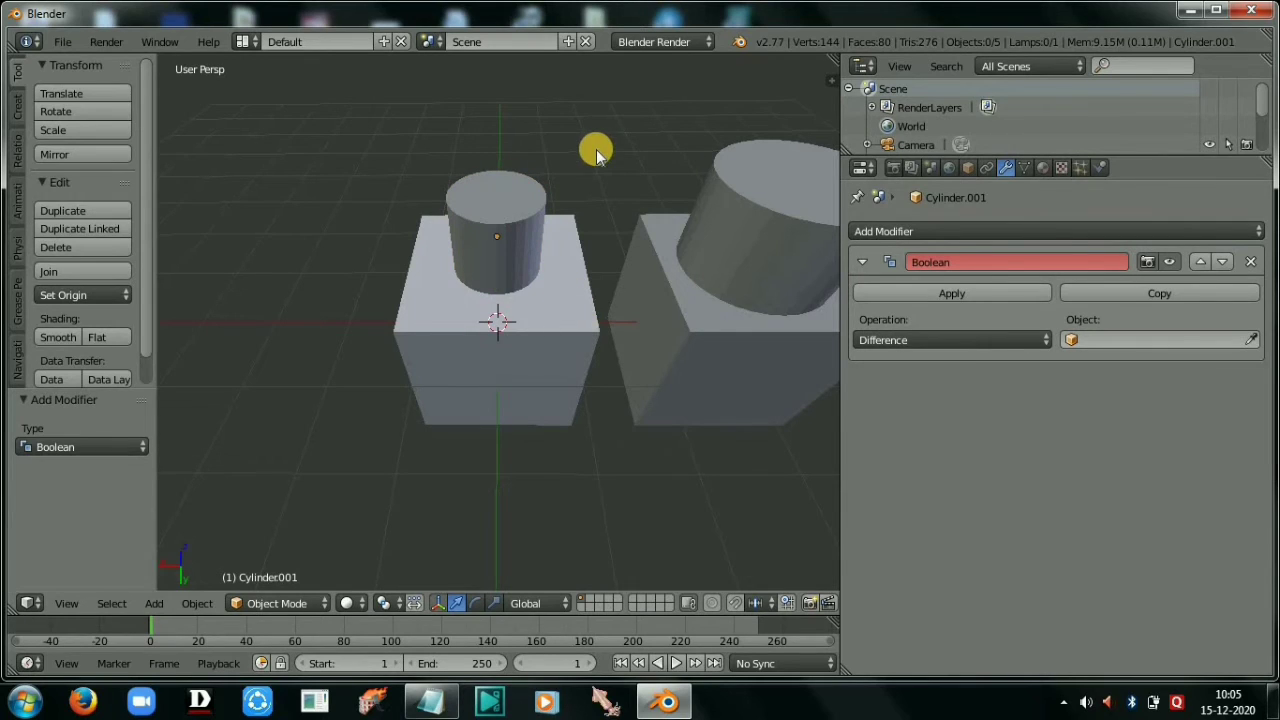
Step: Add a Boolean modifier to the cube with the Difference operation and Cylinder.001 as its object
right_click(562, 306)
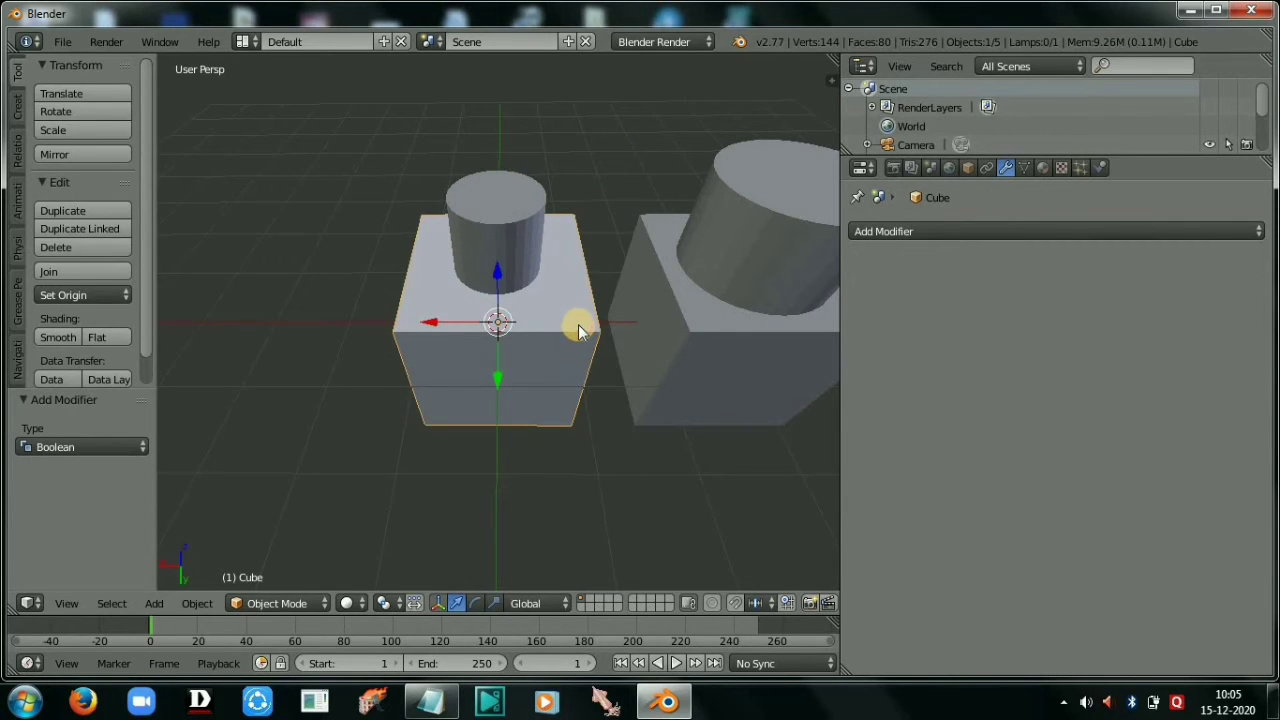
click(945, 231)
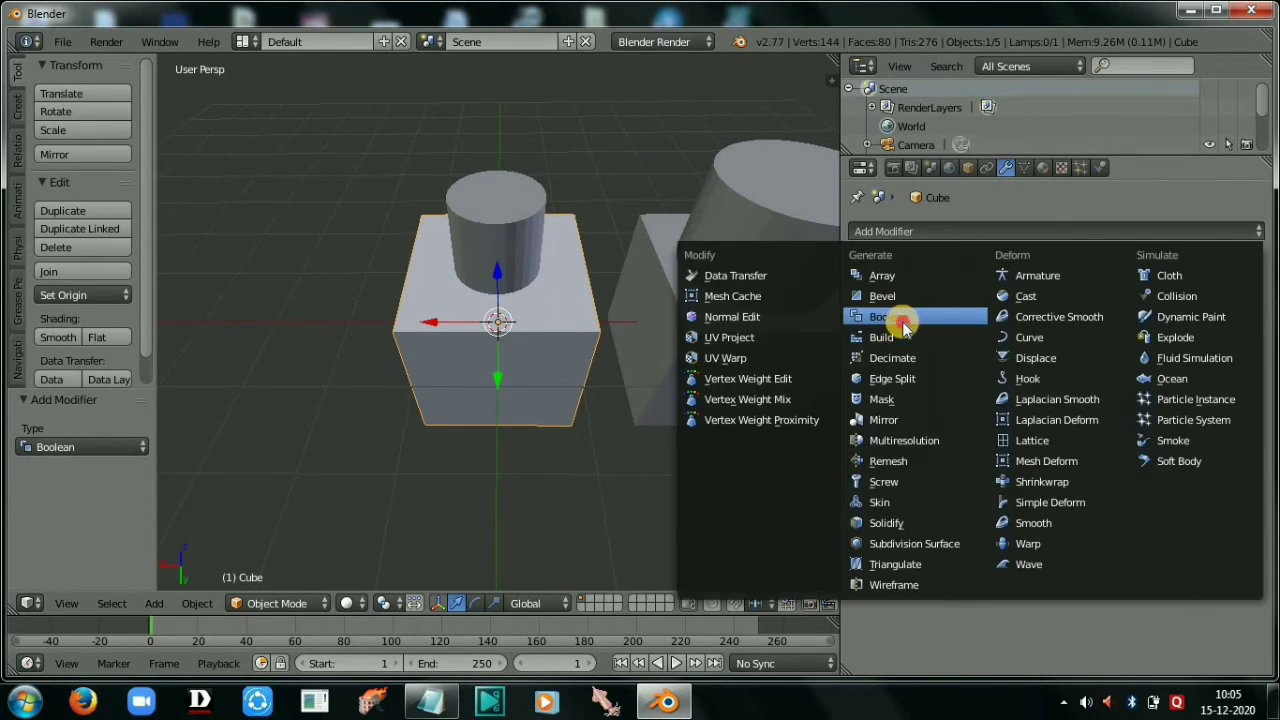
click(900, 334)
click(922, 342)
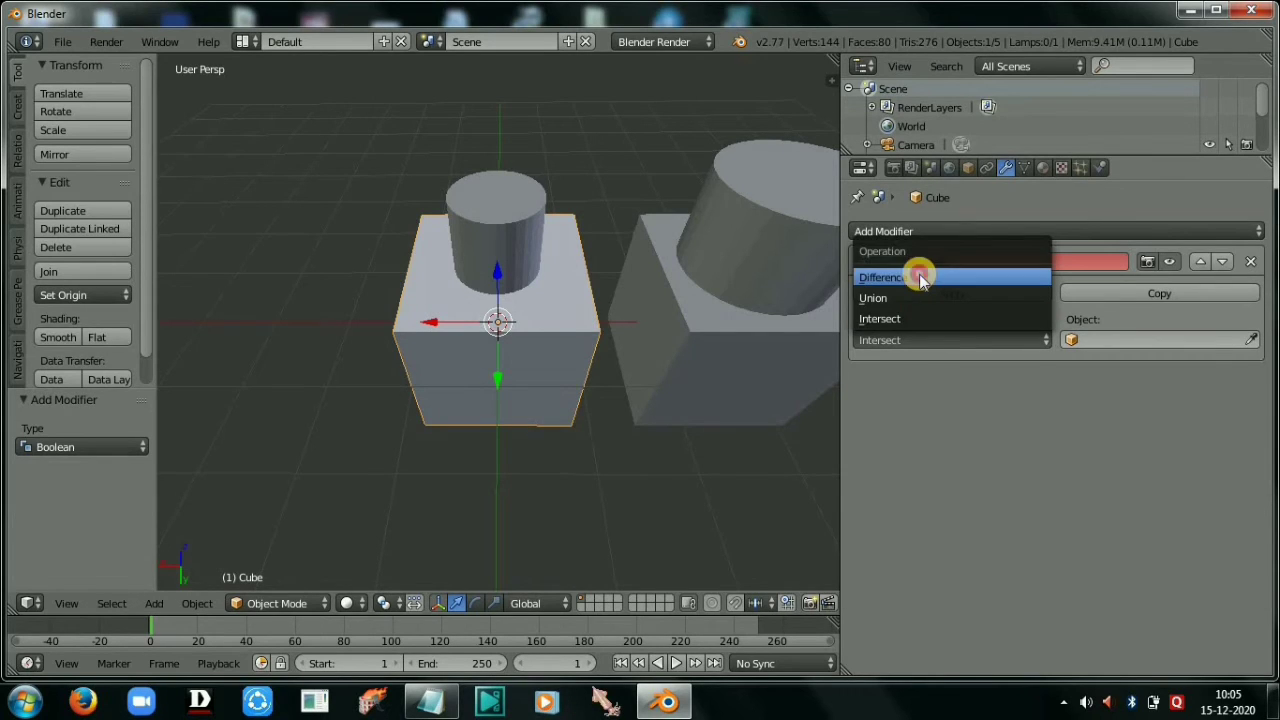
click(920, 276)
click(1134, 339)
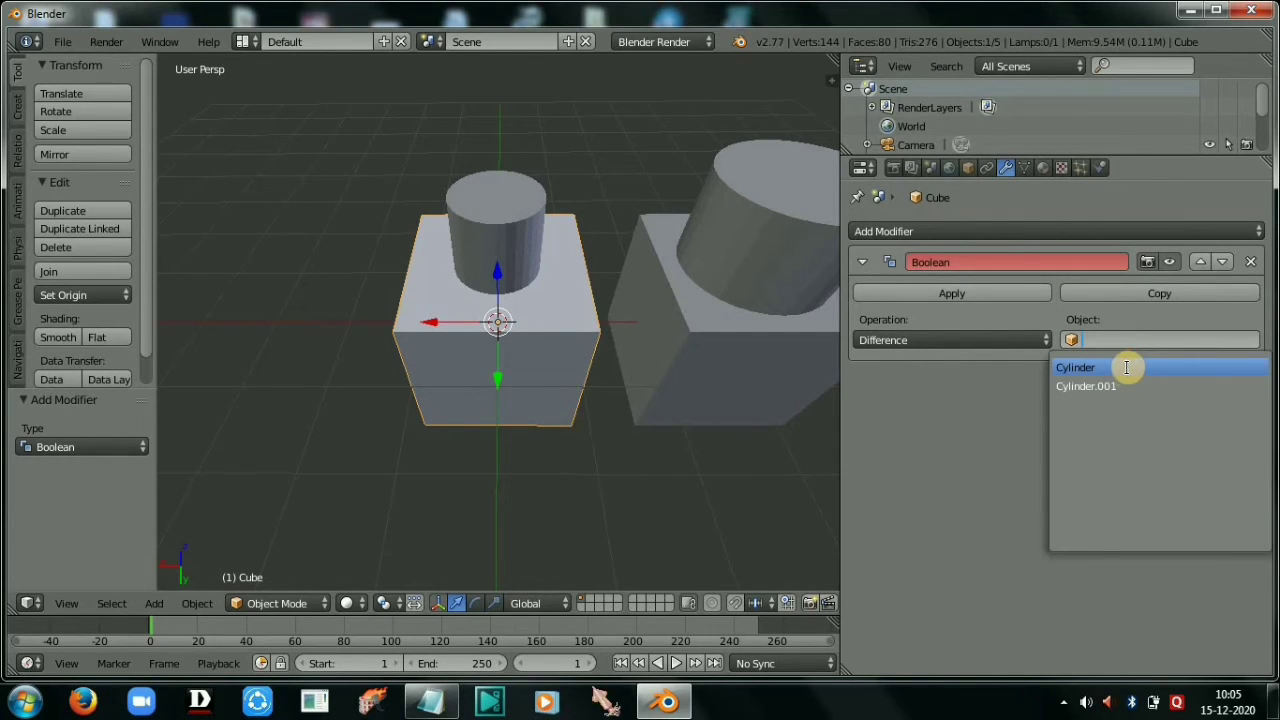
click(1122, 369)
click(1110, 340)
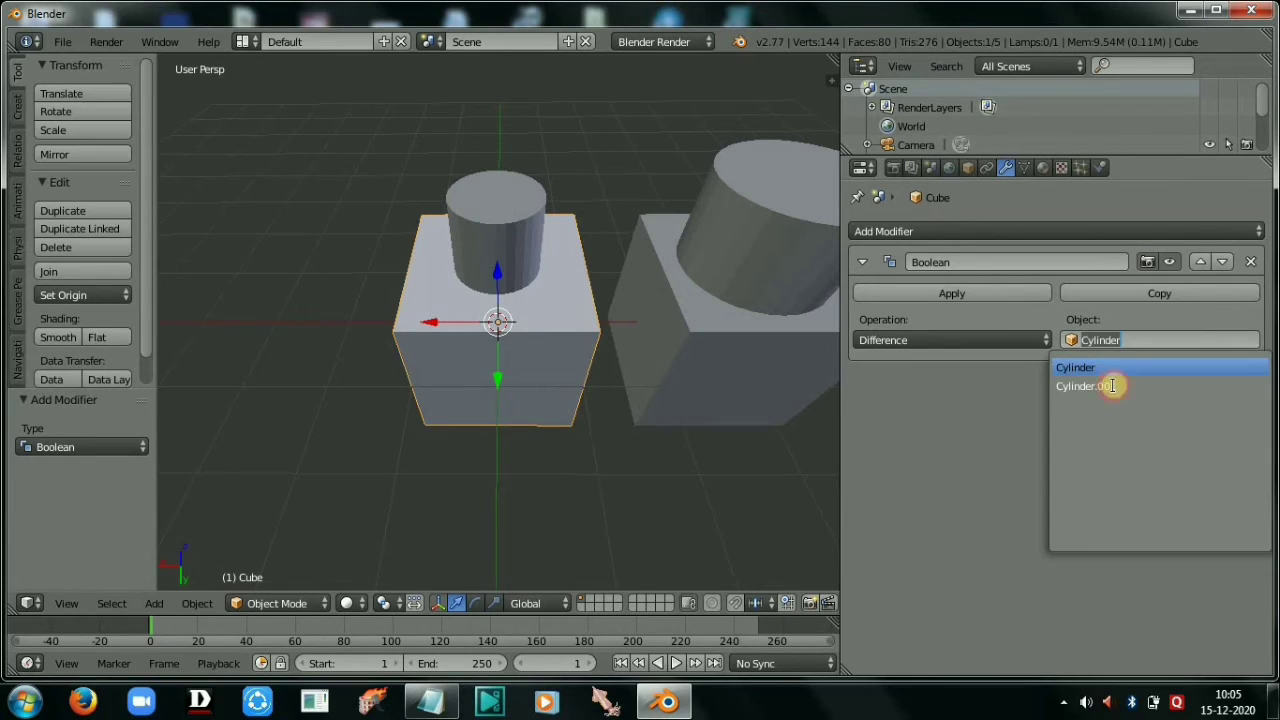
click(1114, 386)
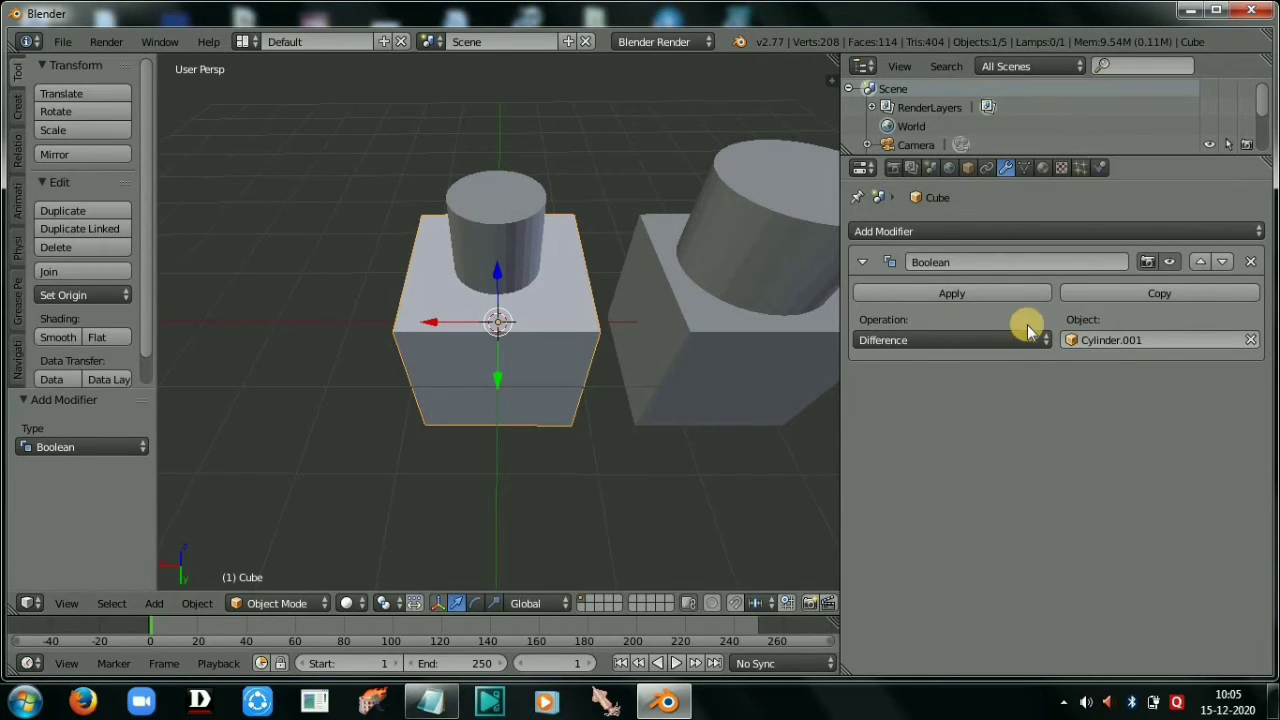
Step: Apply the cube's Boolean modifier and move the cube about 2.865 along X to expose the circular recess
click(945, 292)
drag(455, 322, 243, 370)
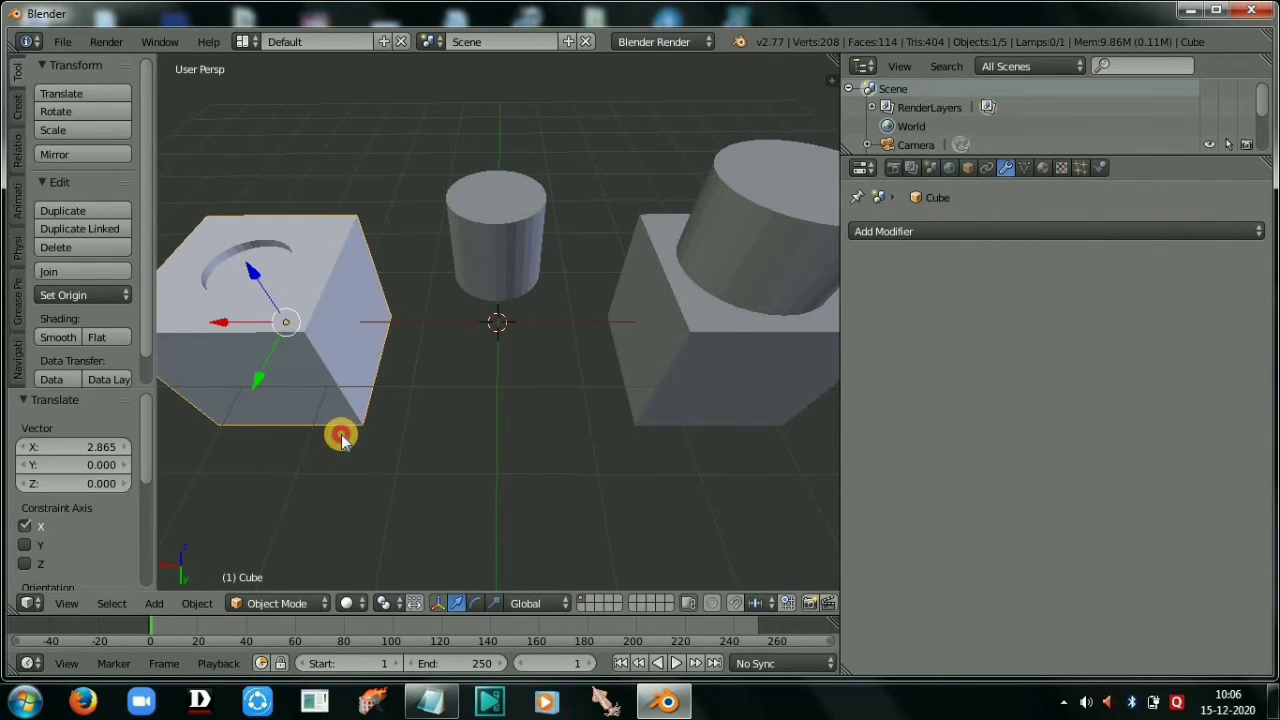
middle_drag(340, 440, 1047, 225)
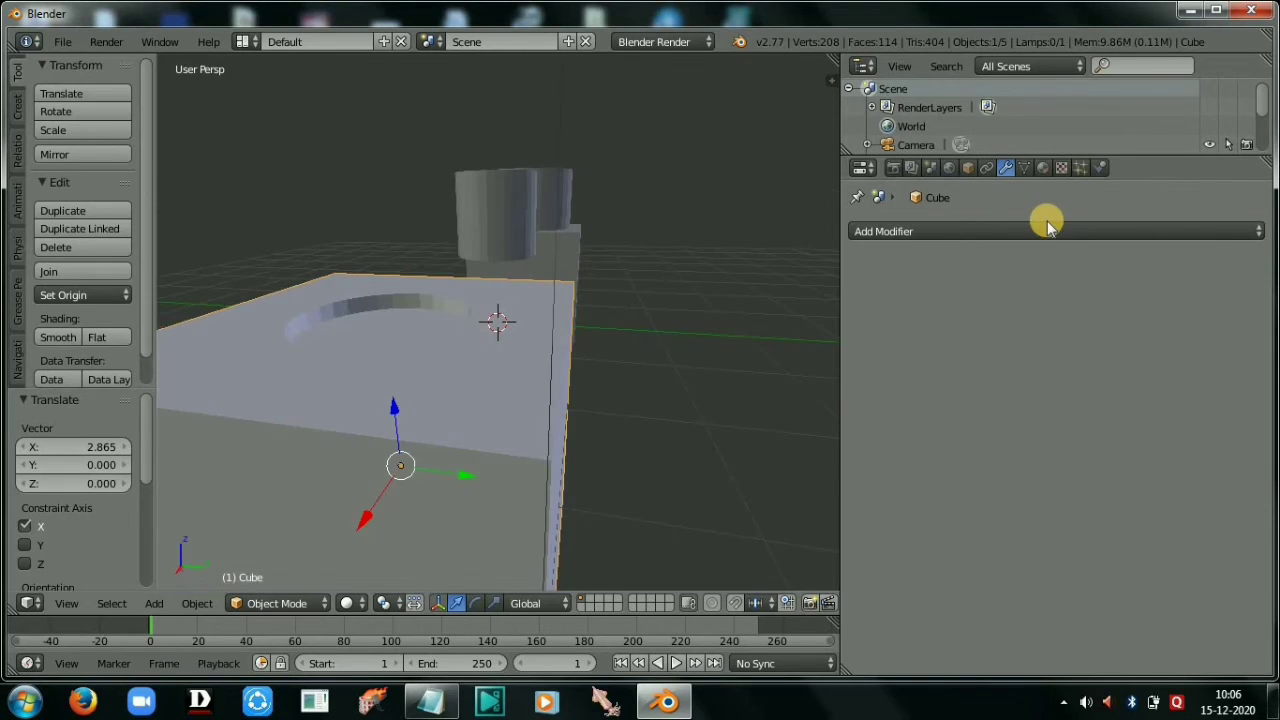
Step: Add a Wireframe modifier to the recessed cube and inspect the resulting frame up close
click(1041, 229)
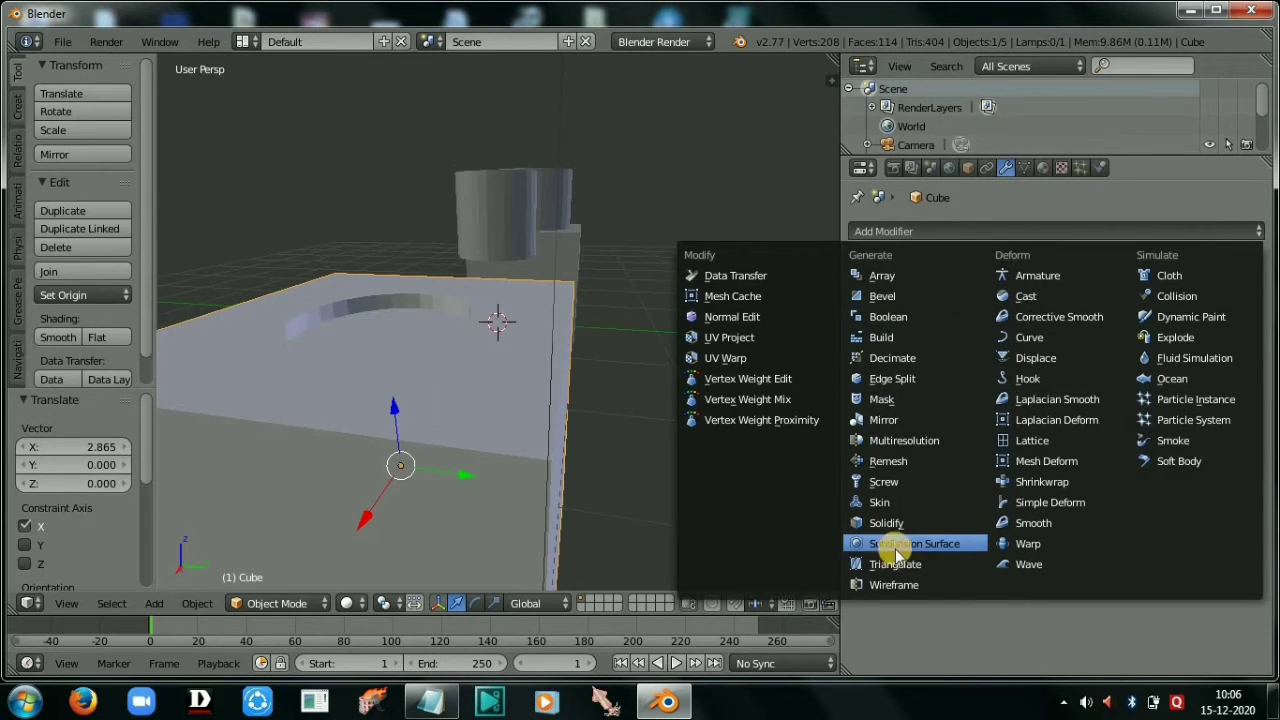
click(908, 588)
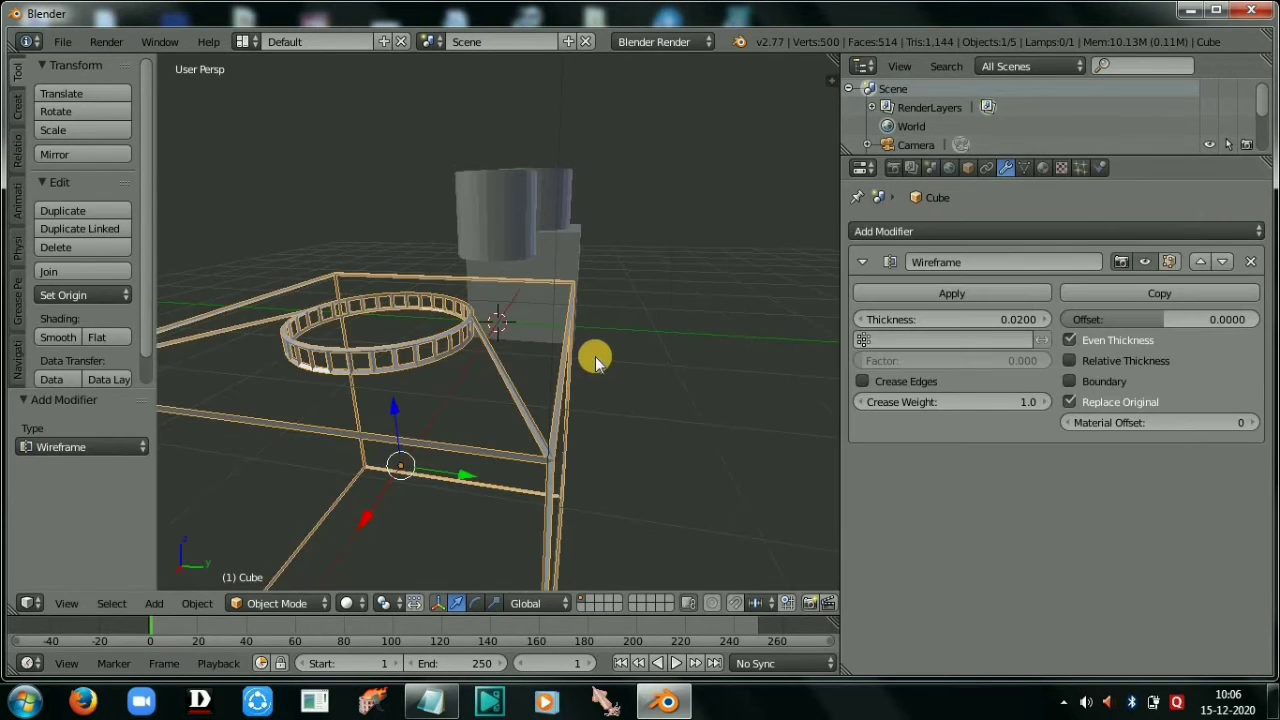
middle_drag(566, 354, 570, 324)
scroll(568, 325, down, 4)
scroll(477, 329, up, 3)
scroll(440, 345, up, 3)
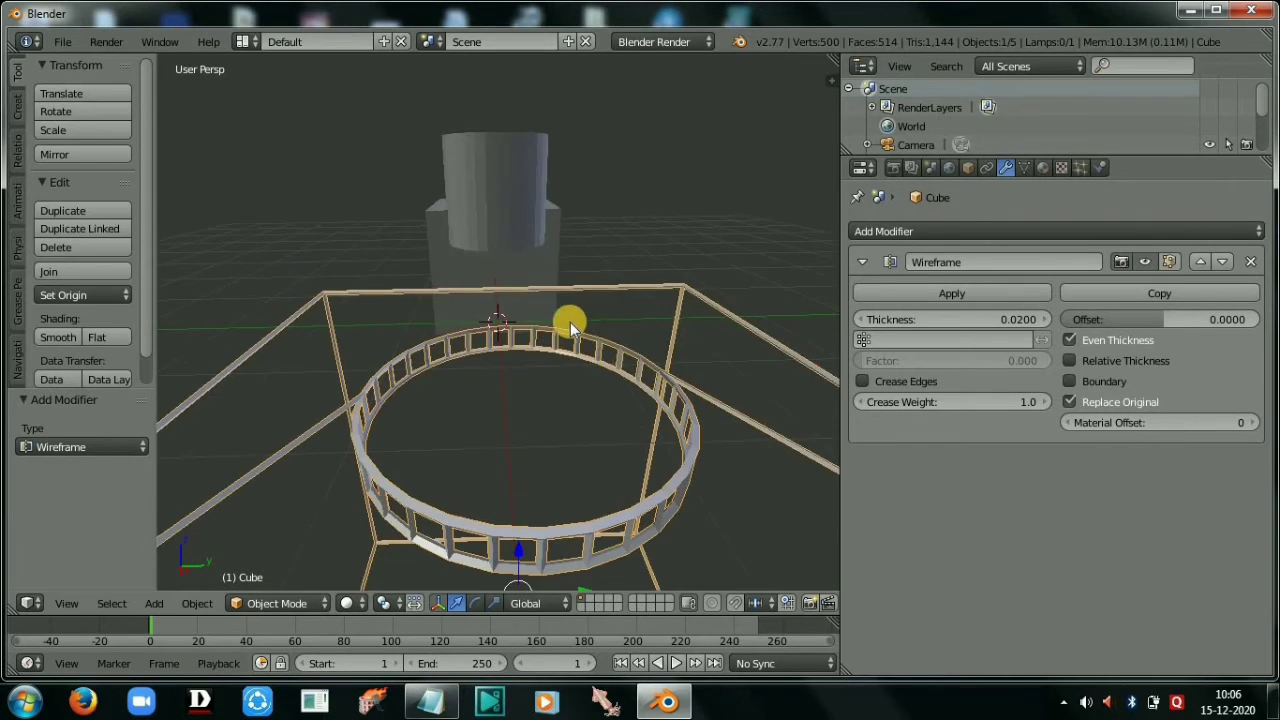
Step: Remove the Wireframe modifier from the recessed cube and deselect it
scroll(566, 350, down, 4)
scroll(565, 389, up, 2)
middle_drag(563, 371, 971, 317)
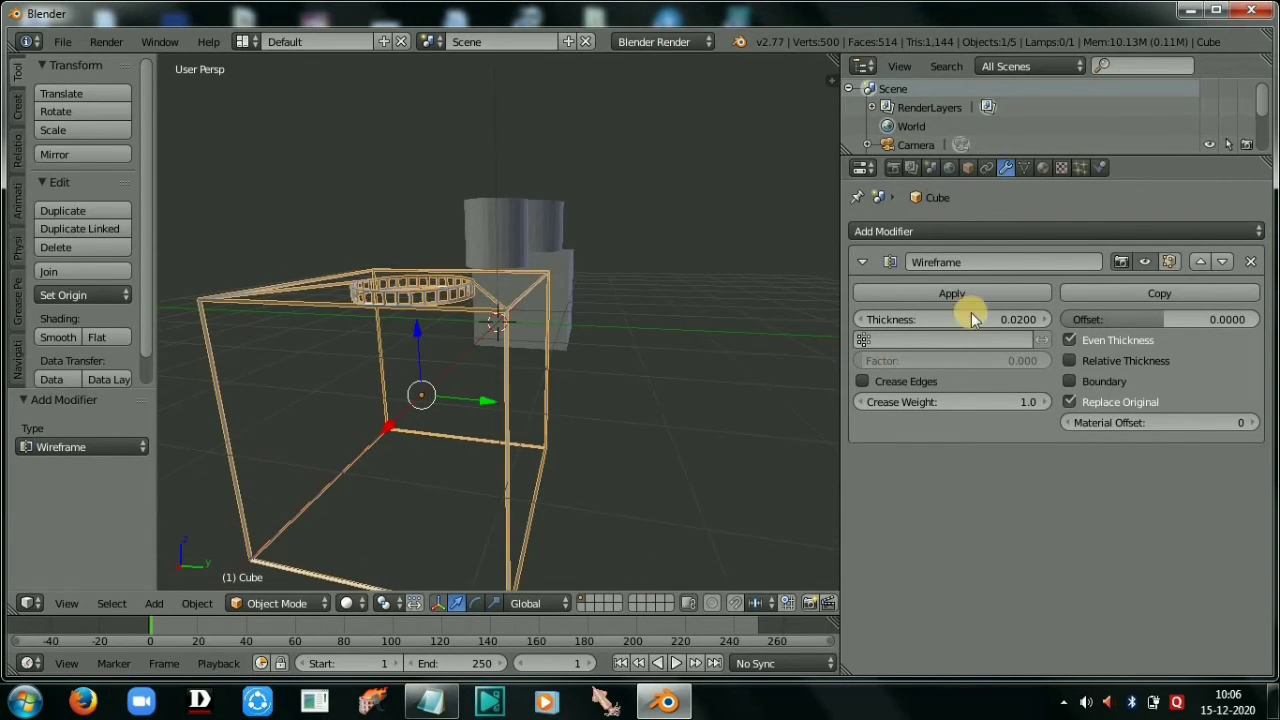
click(1248, 262)
click(924, 234)
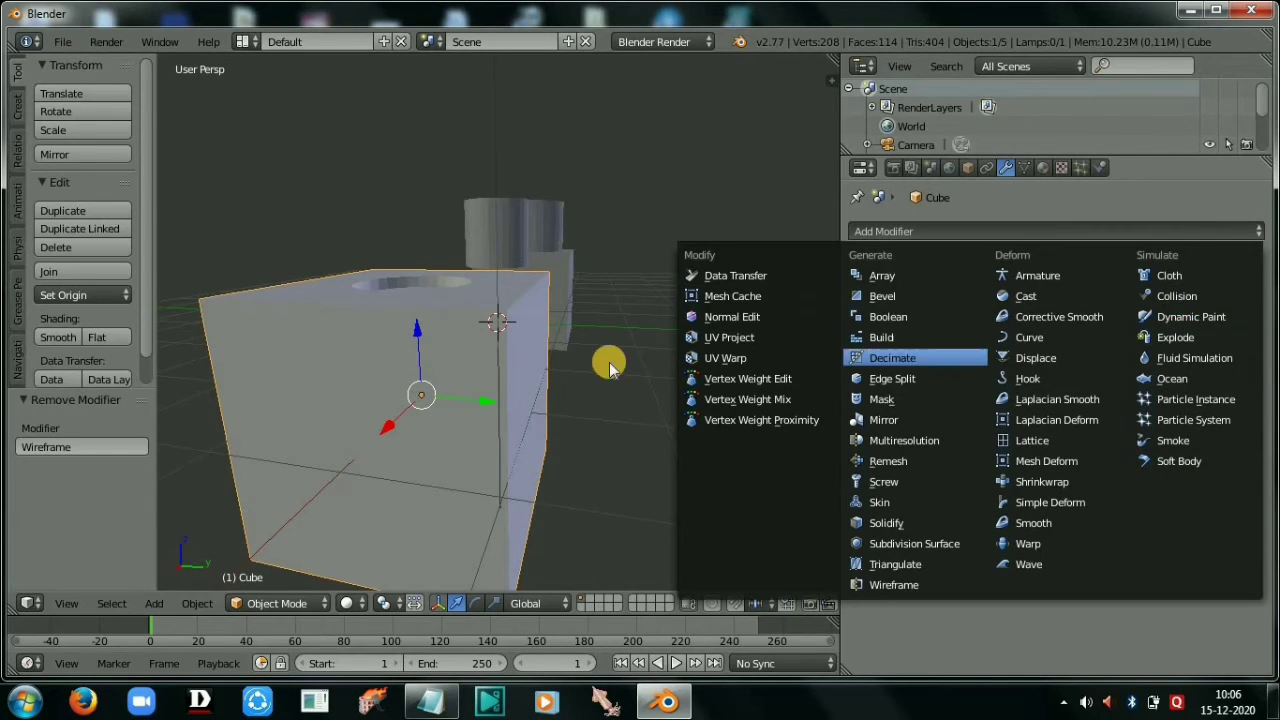
key(a)
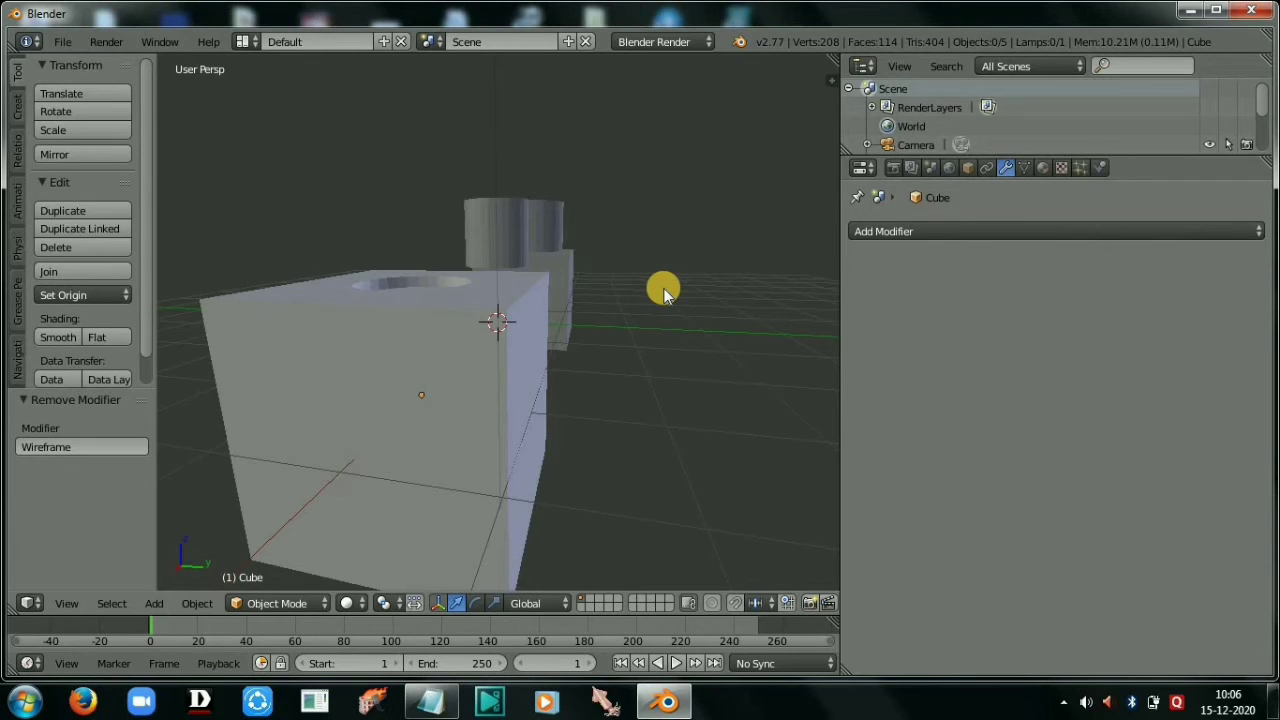
middle_drag(616, 294, 463, 321)
scroll(411, 286, down, 5)
scroll(432, 325, up, 5)
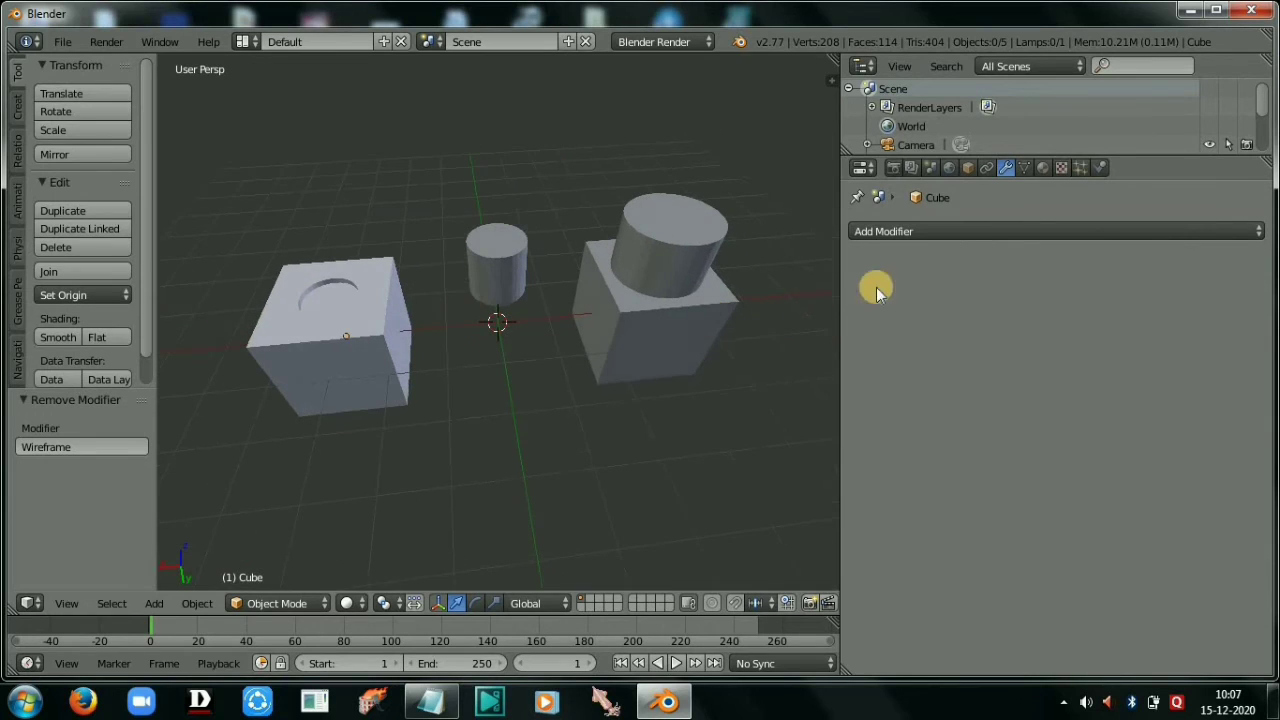
Step: Lower the joined cube-and-cylinder object by 0.360 along Z, and add and apply an Explode modifier to it
right_click(686, 322)
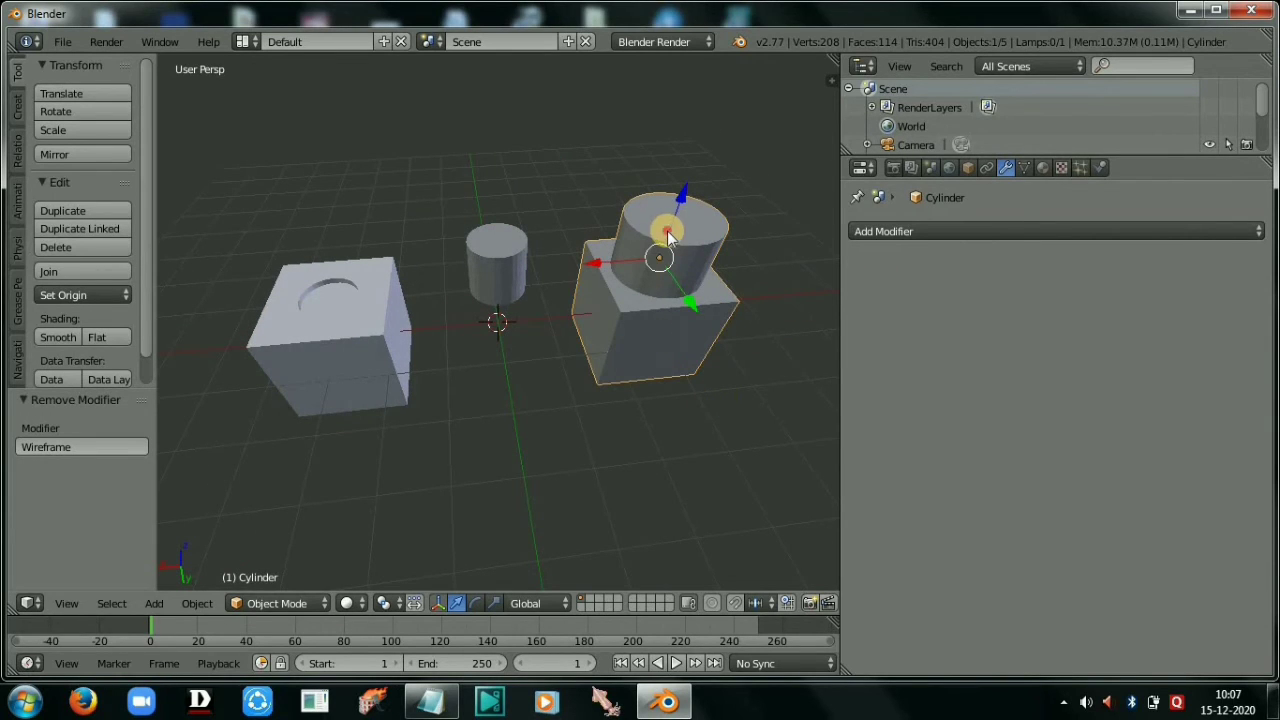
mouse_move(670, 237)
mouse_down()
mouse_move(678, 175)
mouse_move(654, 255)
mouse_move(690, 262)
mouse_move(676, 281)
mouse_move(678, 260)
mouse_up()
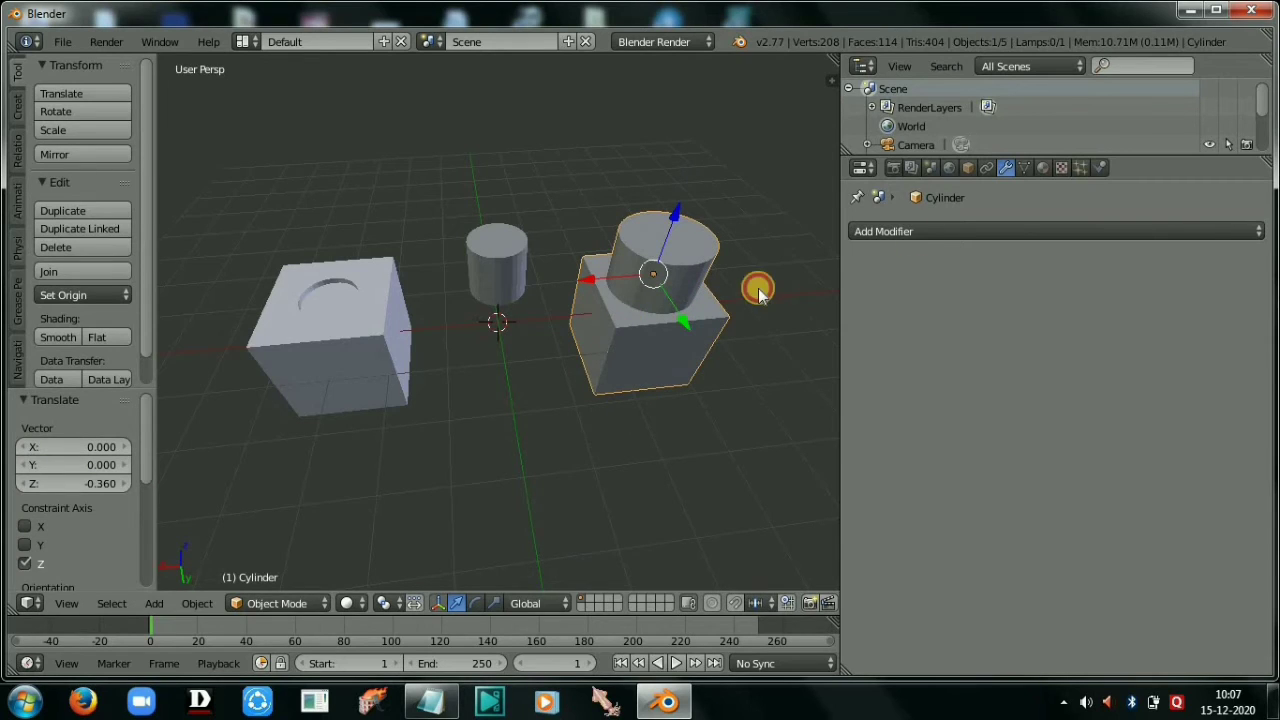
click(929, 231)
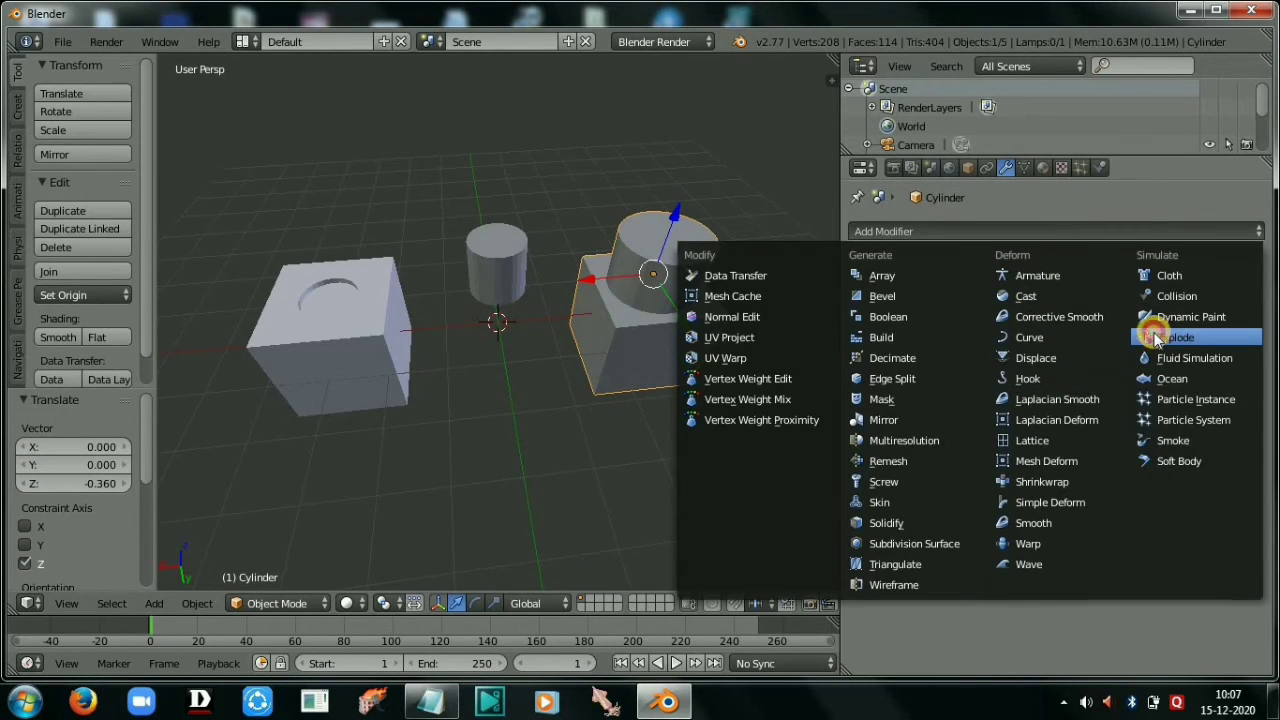
click(1156, 338)
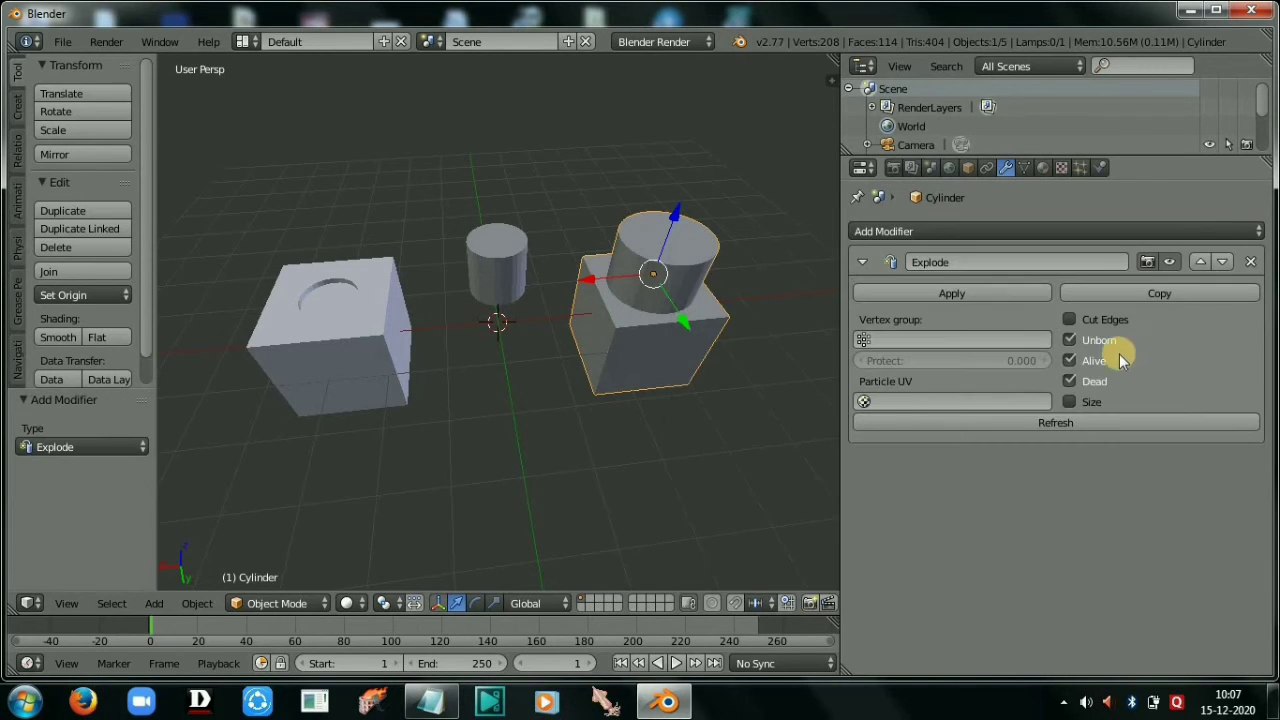
click(970, 295)
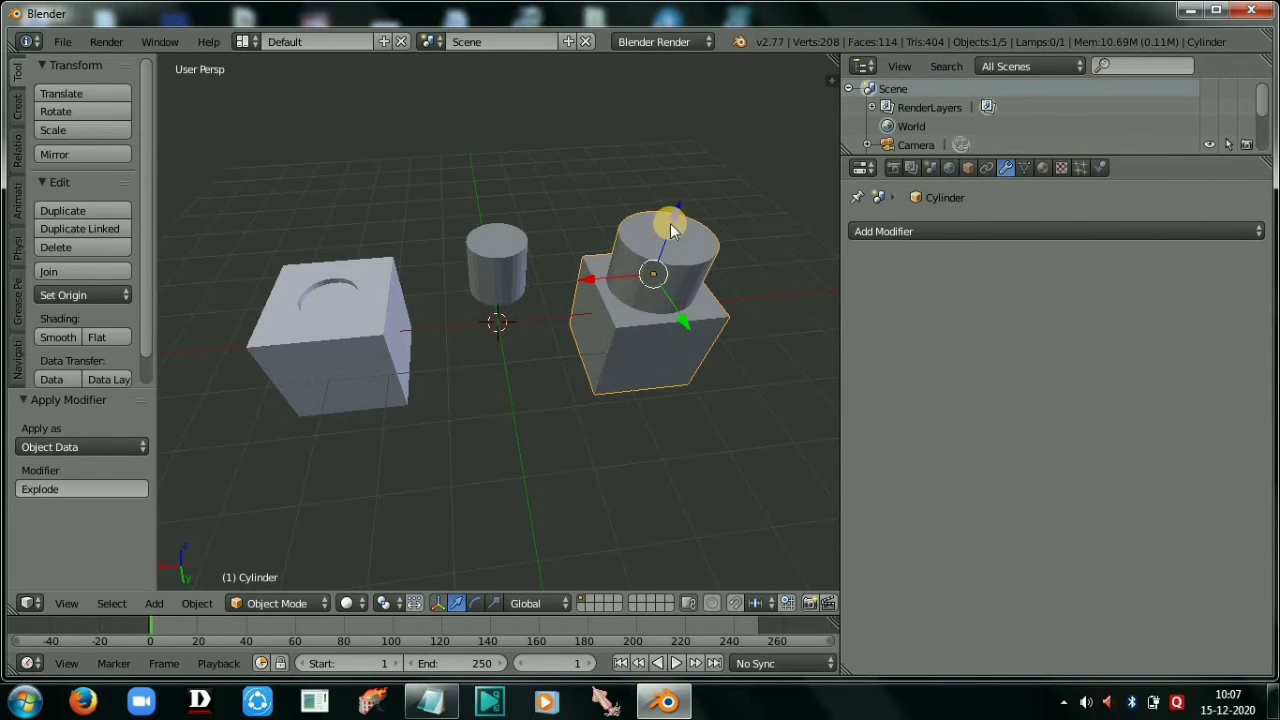
Step: Lower the joined object by 0.292 along Z and apply an Explode modifier to it with Cut Edges enabled
mouse_move(670, 223)
mouse_down()
mouse_move(674, 206)
mouse_move(666, 236)
mouse_up()
click(919, 234)
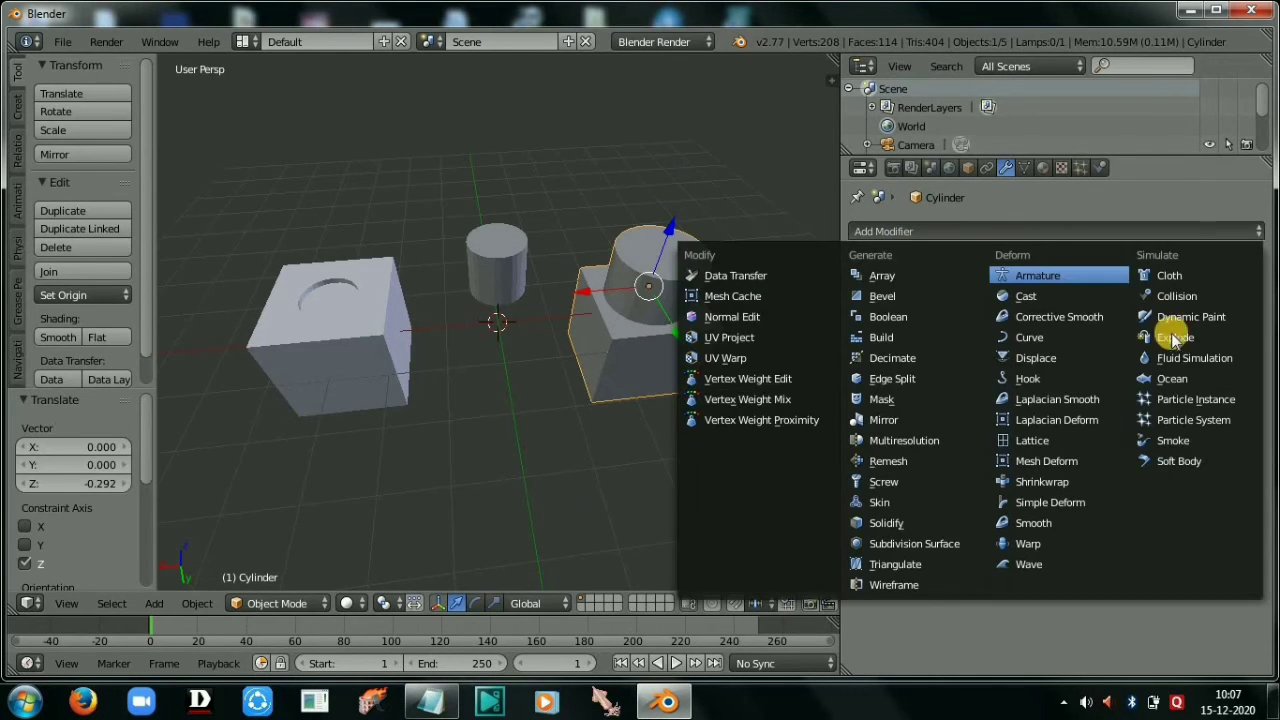
click(1173, 339)
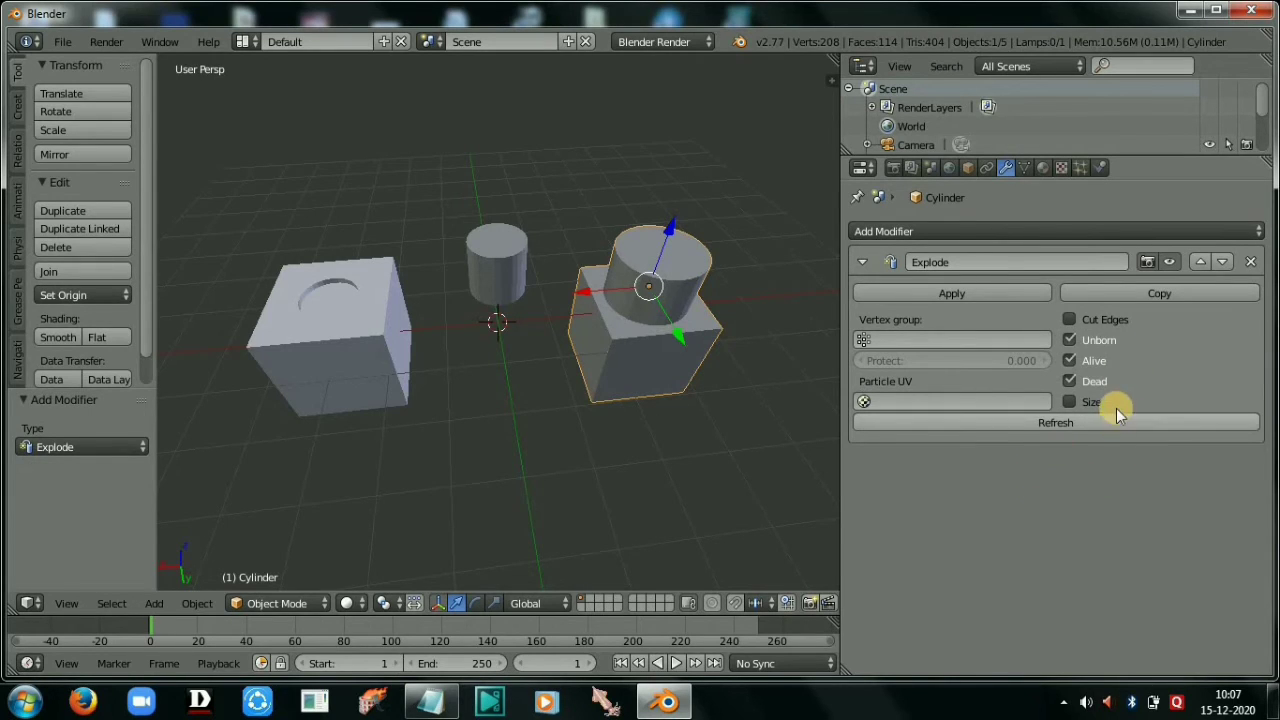
click(1092, 324)
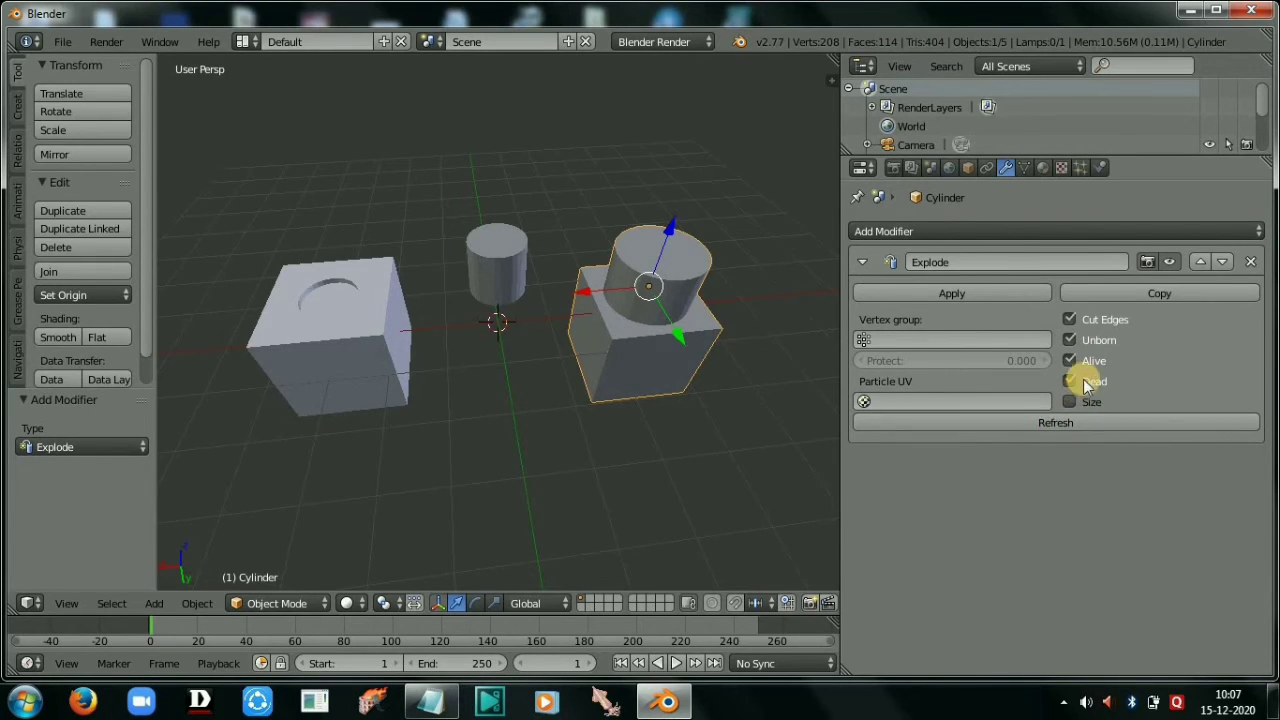
click(956, 339)
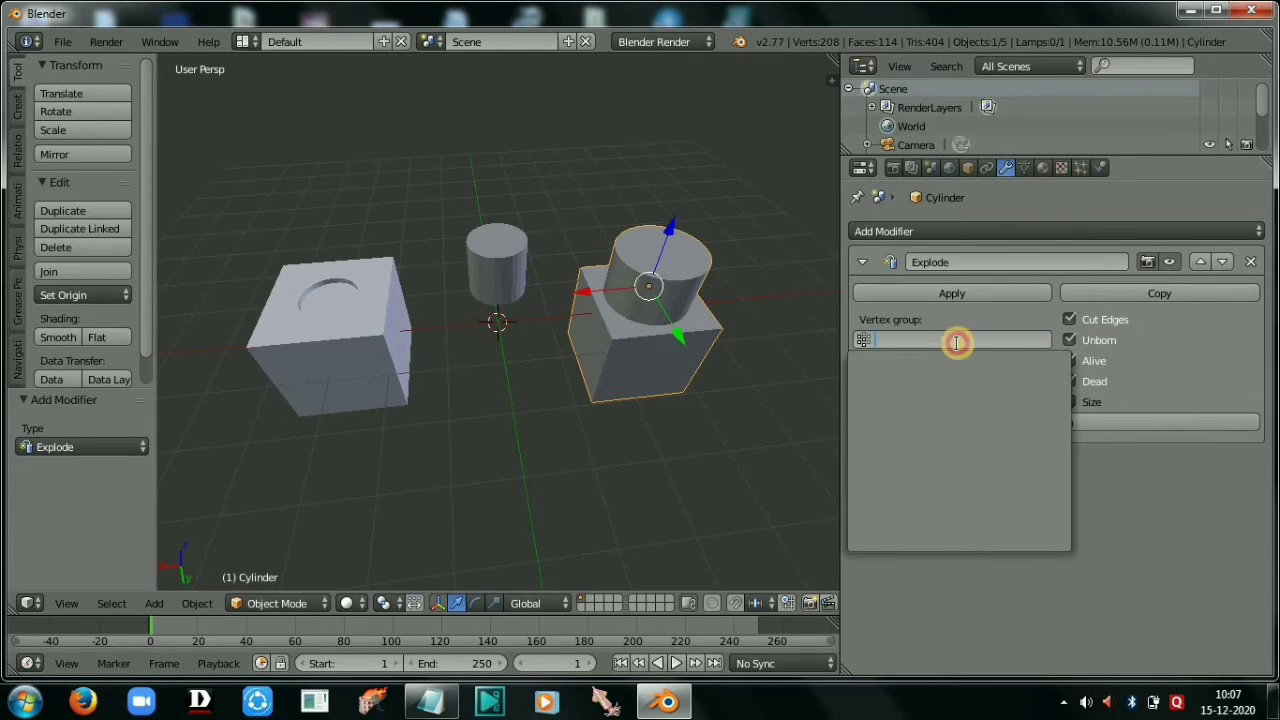
click(941, 403)
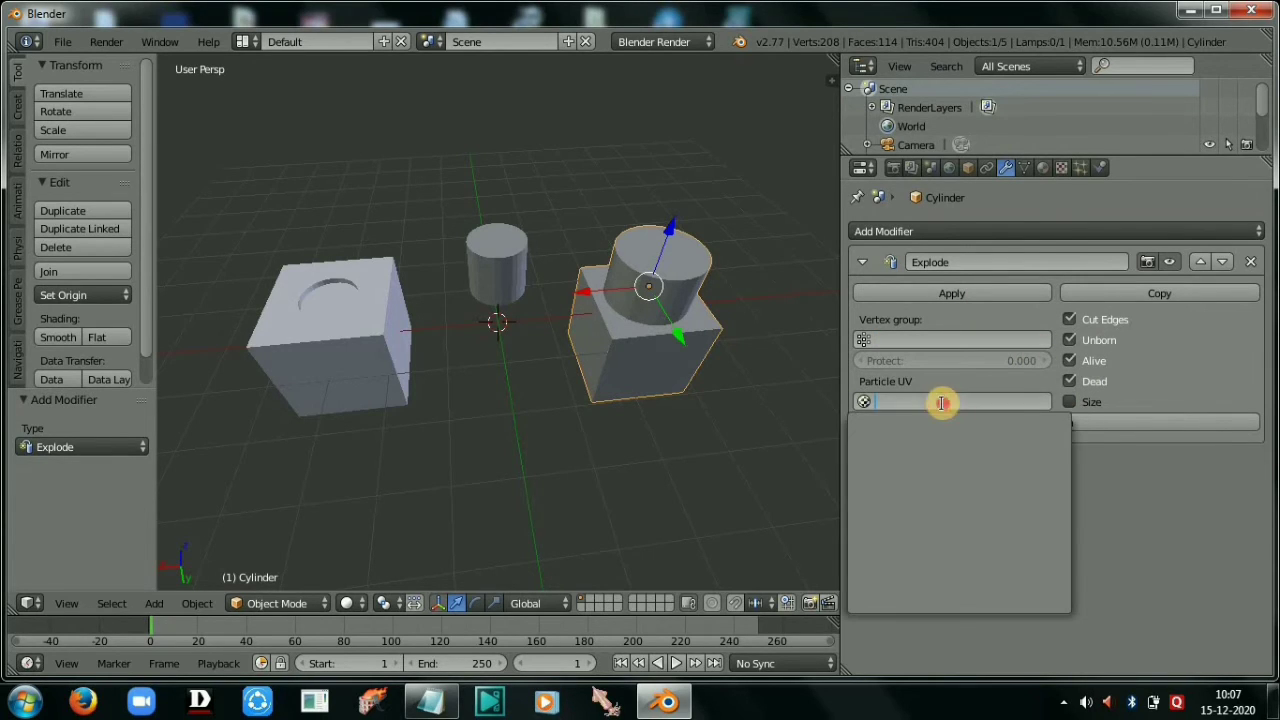
click(980, 294)
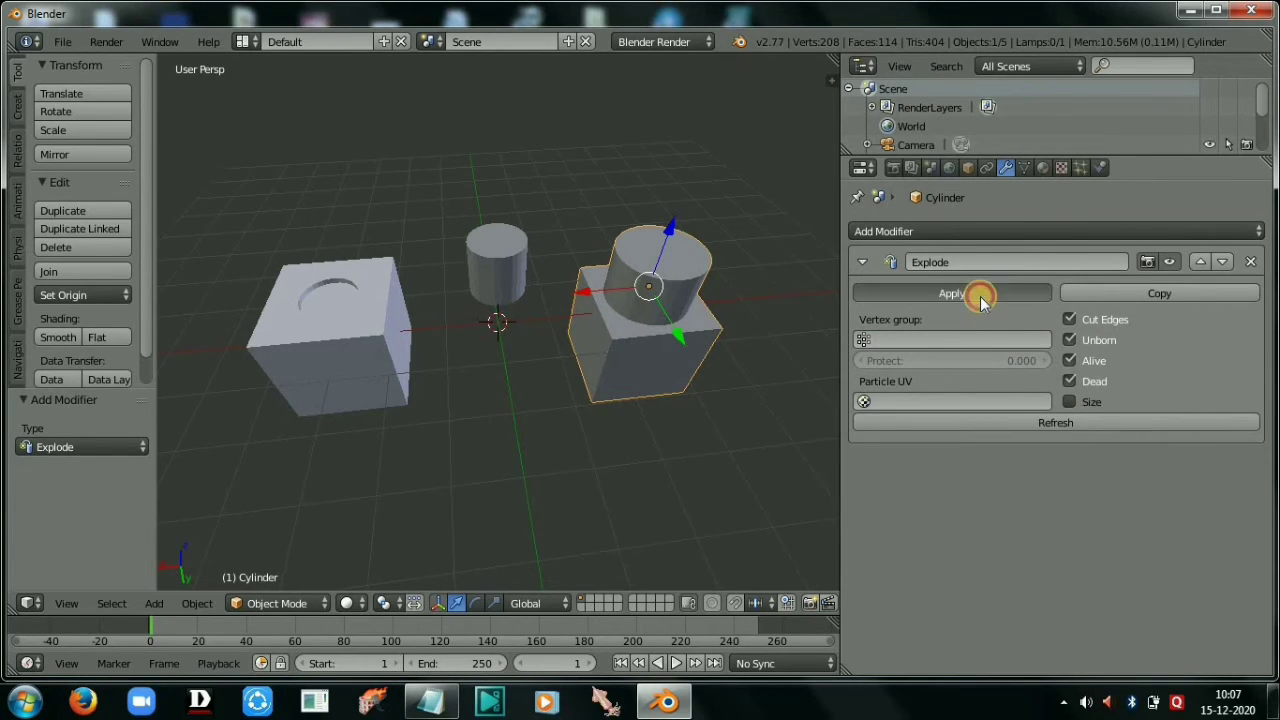
drag(639, 222, 767, 392)
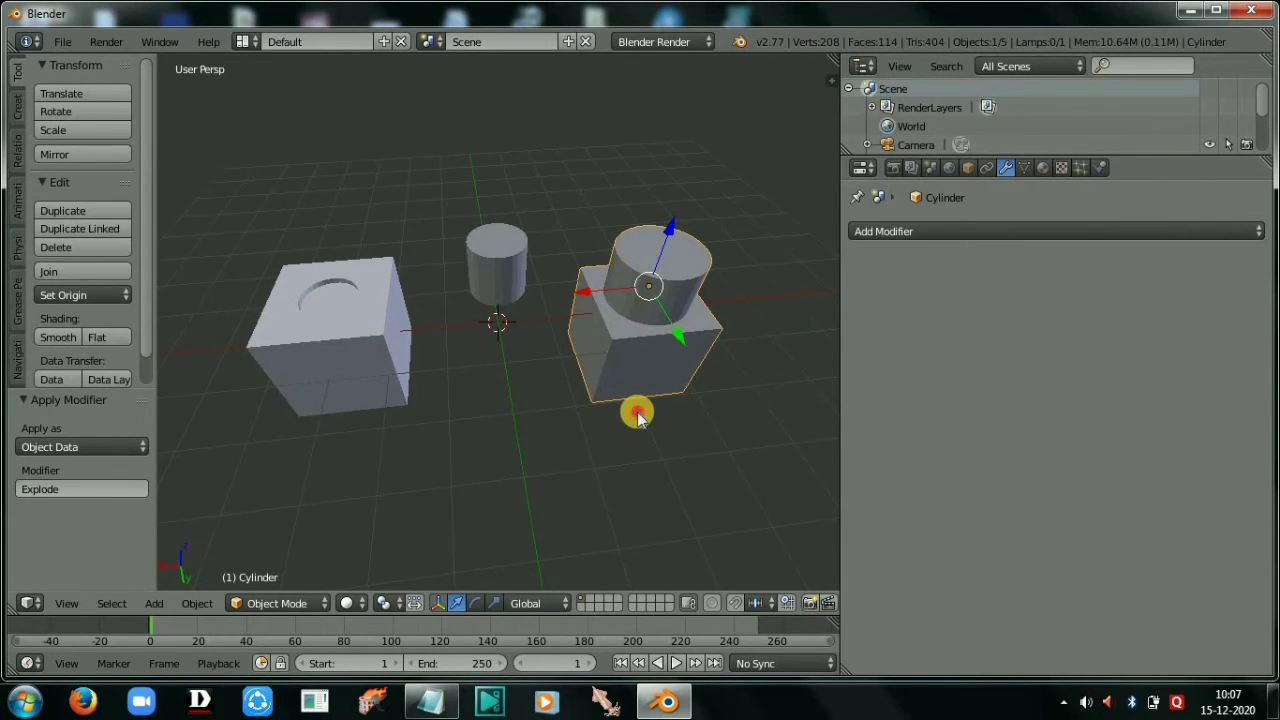
middle_drag(634, 409, 214, 655)
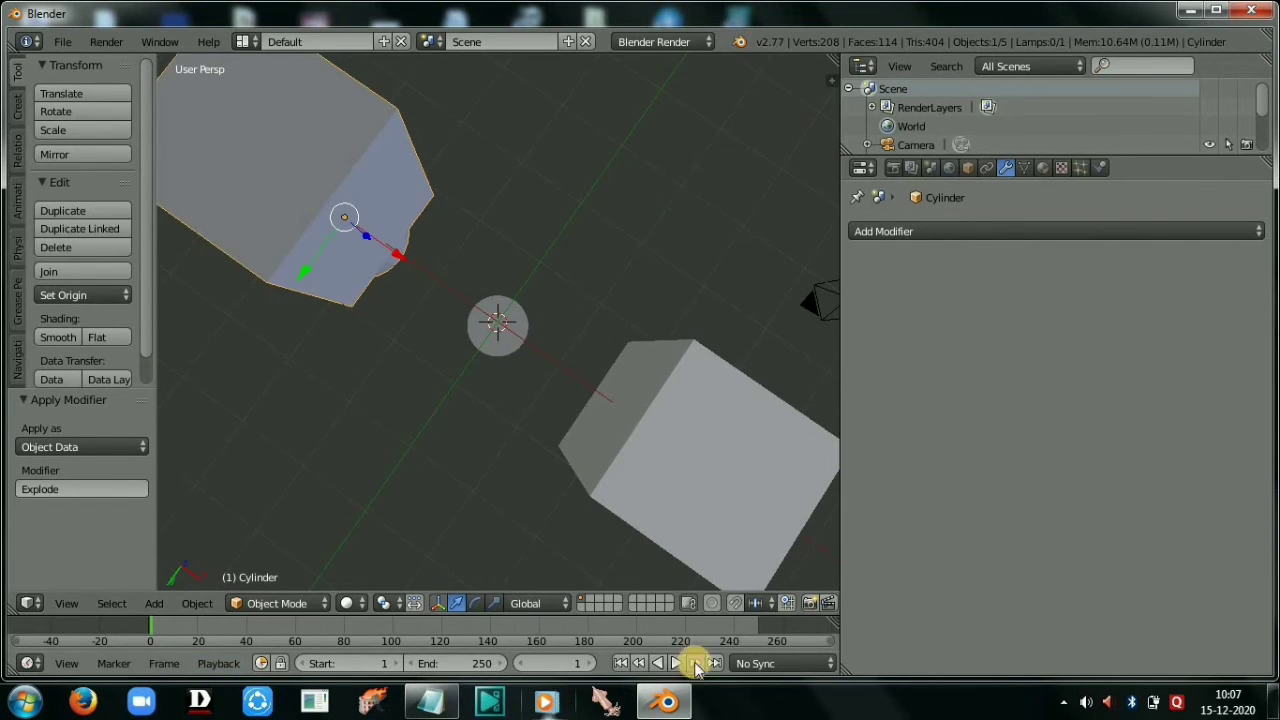
middle_drag(563, 437, 189, 580)
Step: Launch Autodesk 3ds Max 2009 and maximize its window
key(super)
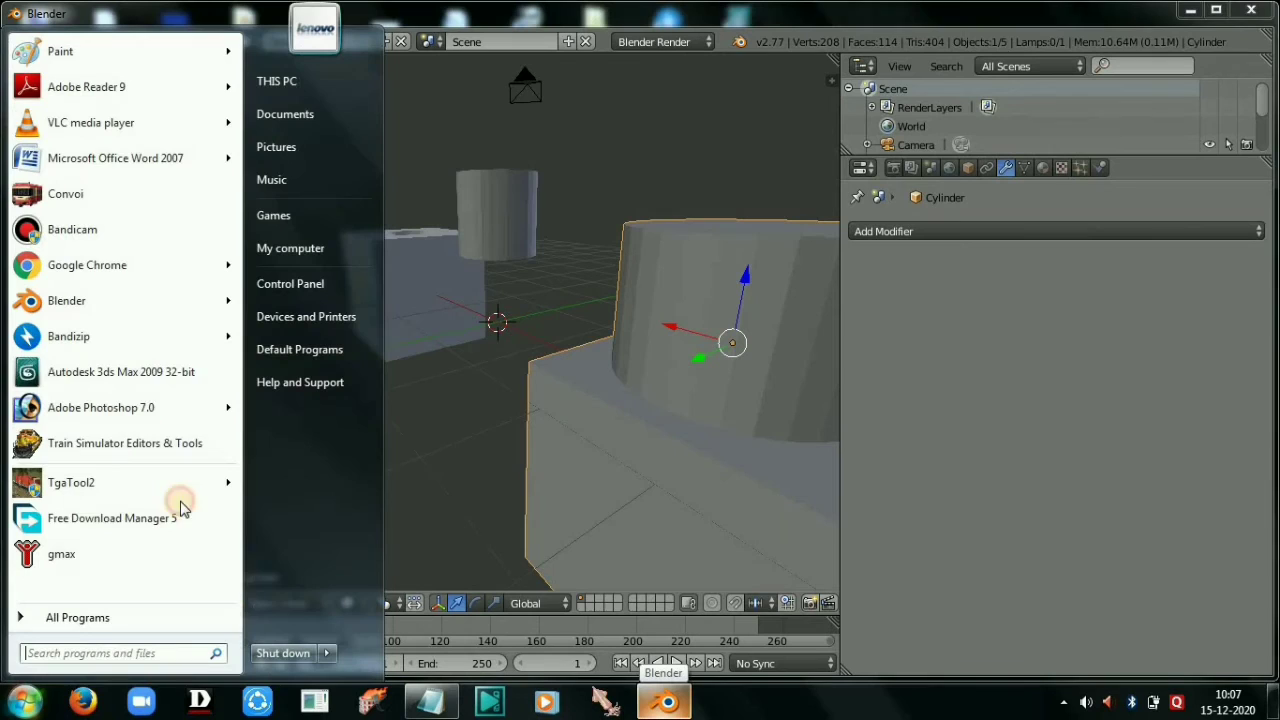
click(163, 374)
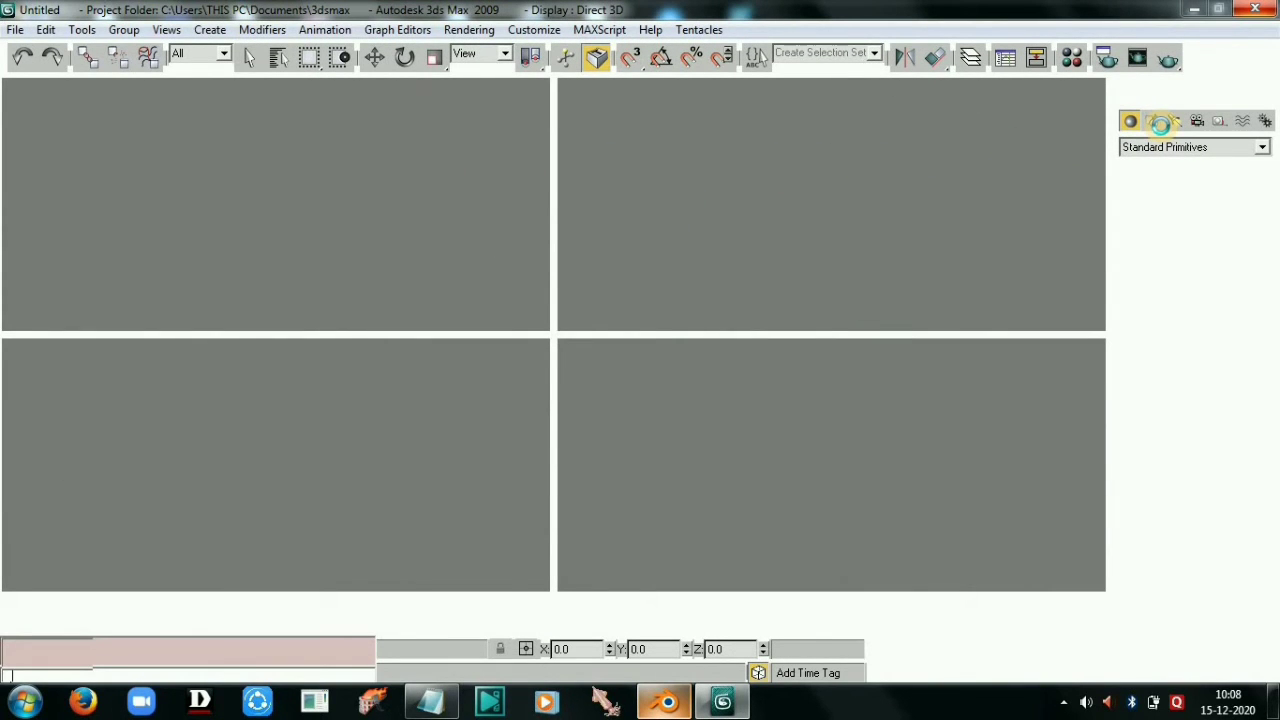
double_click(797, 8)
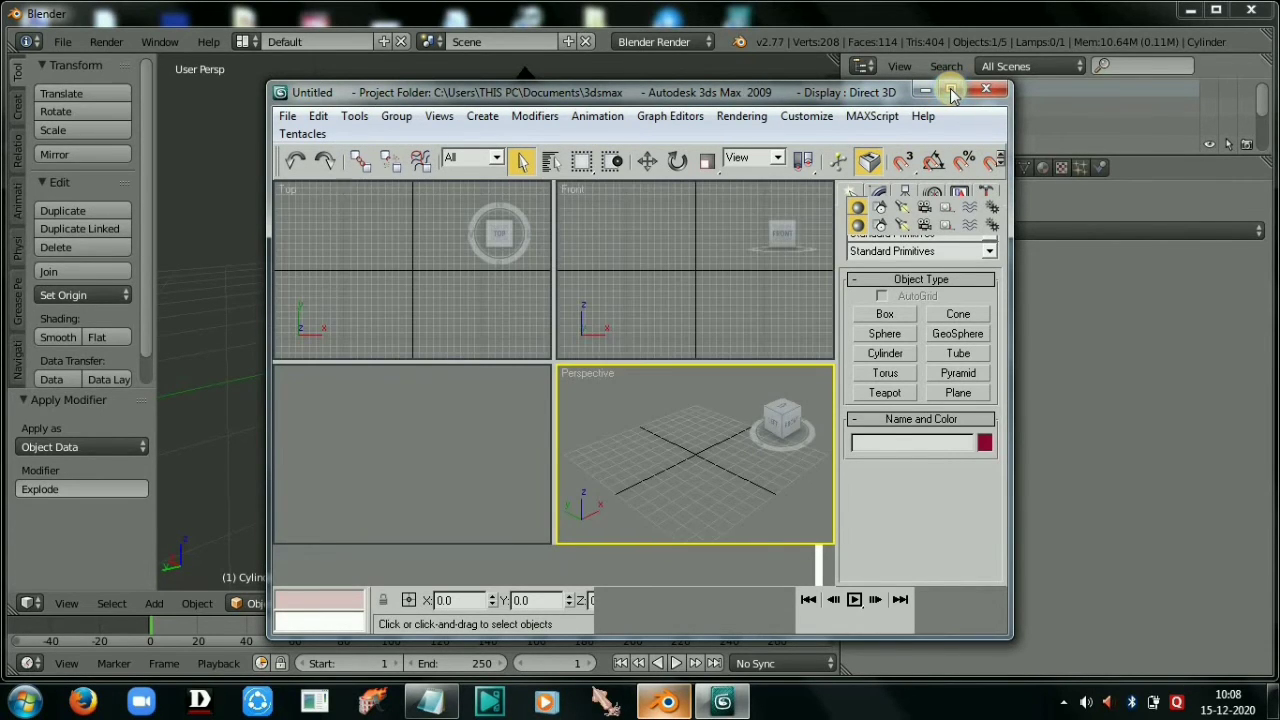
click(955, 92)
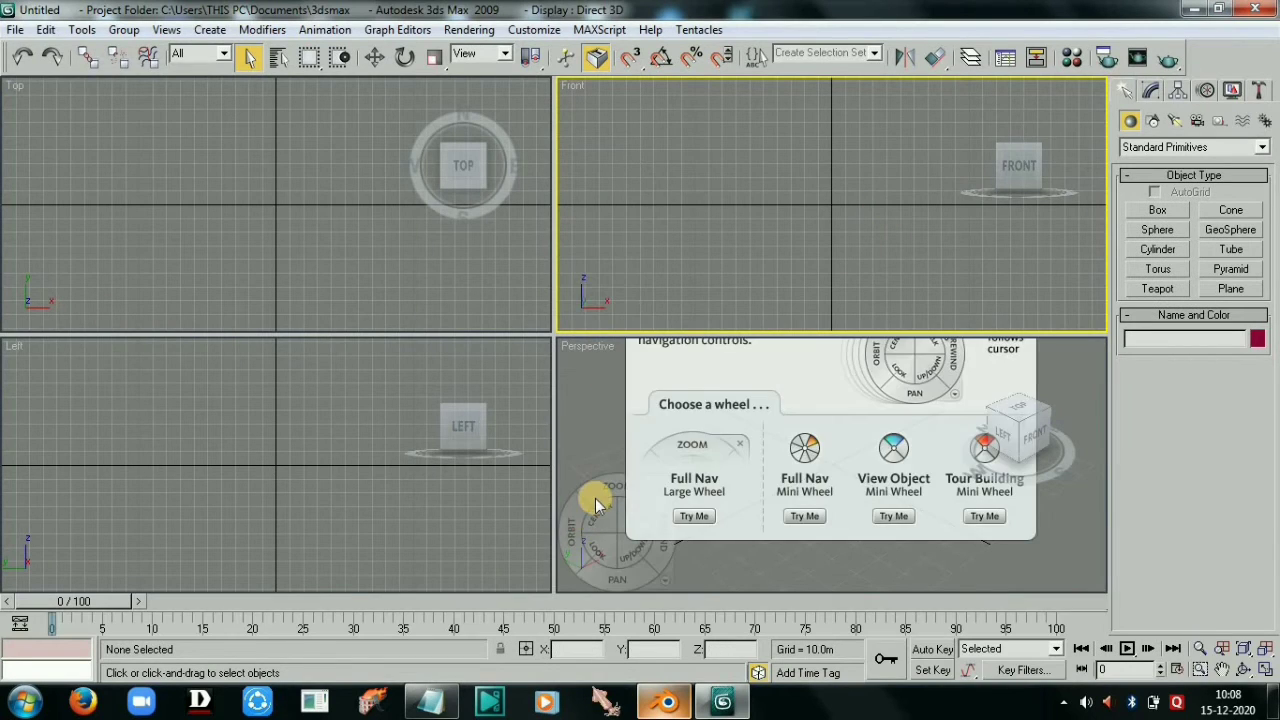
Step: Create three boxes in the Perspective view: a thin bar, a large block about 66 by 27 m, and an upright slab about 32 m wide and 19 m high
click(1180, 208)
drag(666, 463, 737, 515)
click(704, 518)
mouse_move(779, 412)
mouse_down()
mouse_move(820, 497)
mouse_move(845, 498)
mouse_up()
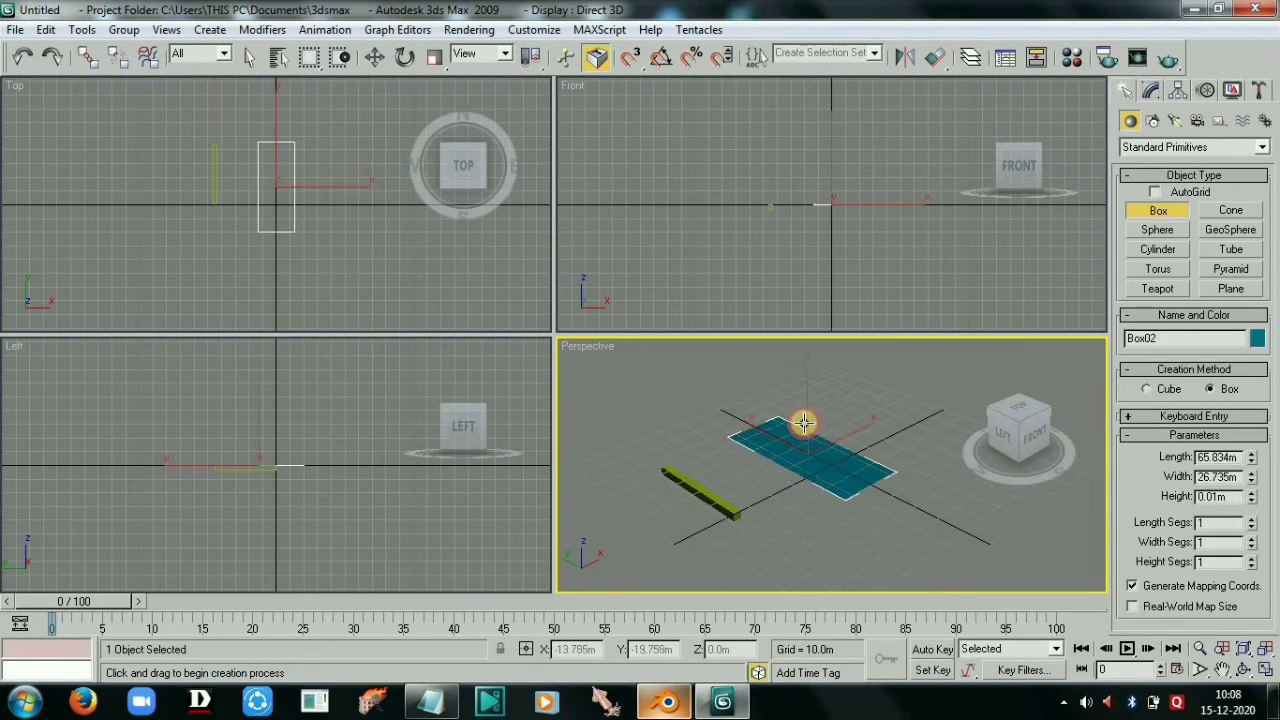
click(803, 416)
drag(916, 523, 844, 553)
click(844, 510)
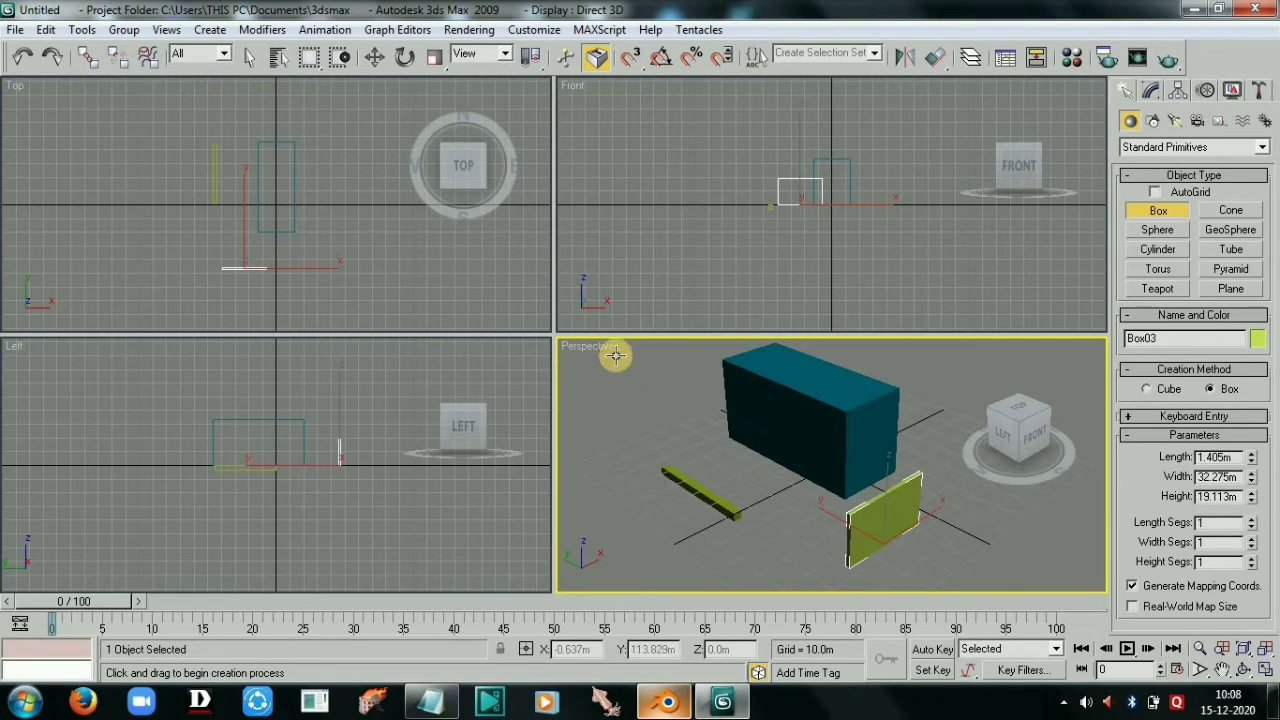
Step: Select all three boxes and combine them into a group
click(372, 57)
drag(608, 343, 903, 597)
click(123, 29)
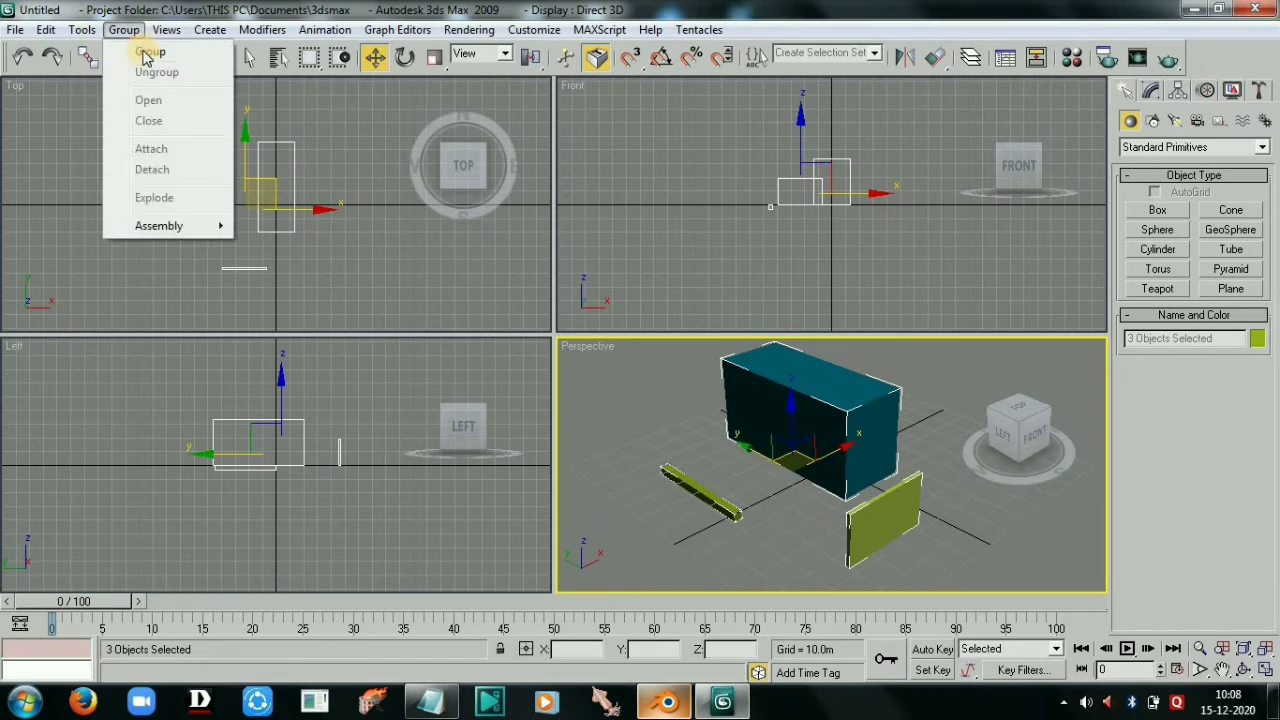
click(145, 50)
click(655, 378)
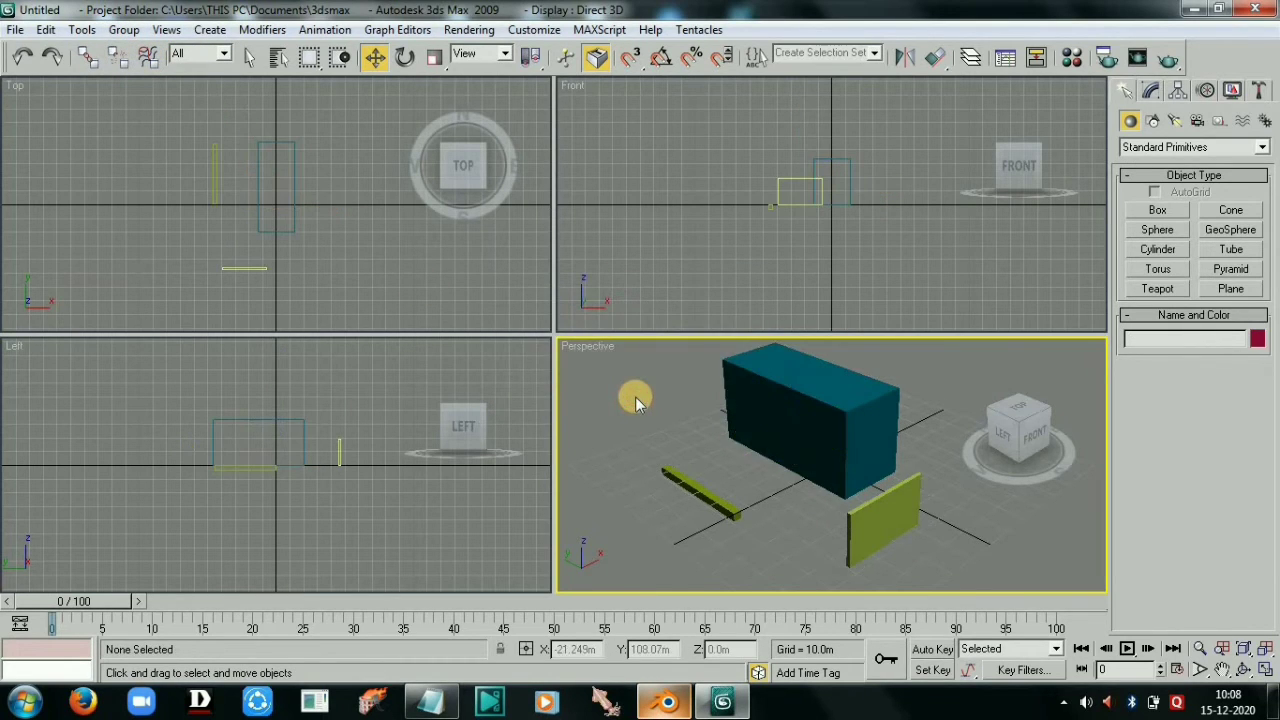
Step: Select the group of boxes and raise it along Z to about 17.367 m
scroll(828, 456, down, 4)
scroll(804, 445, up, 5)
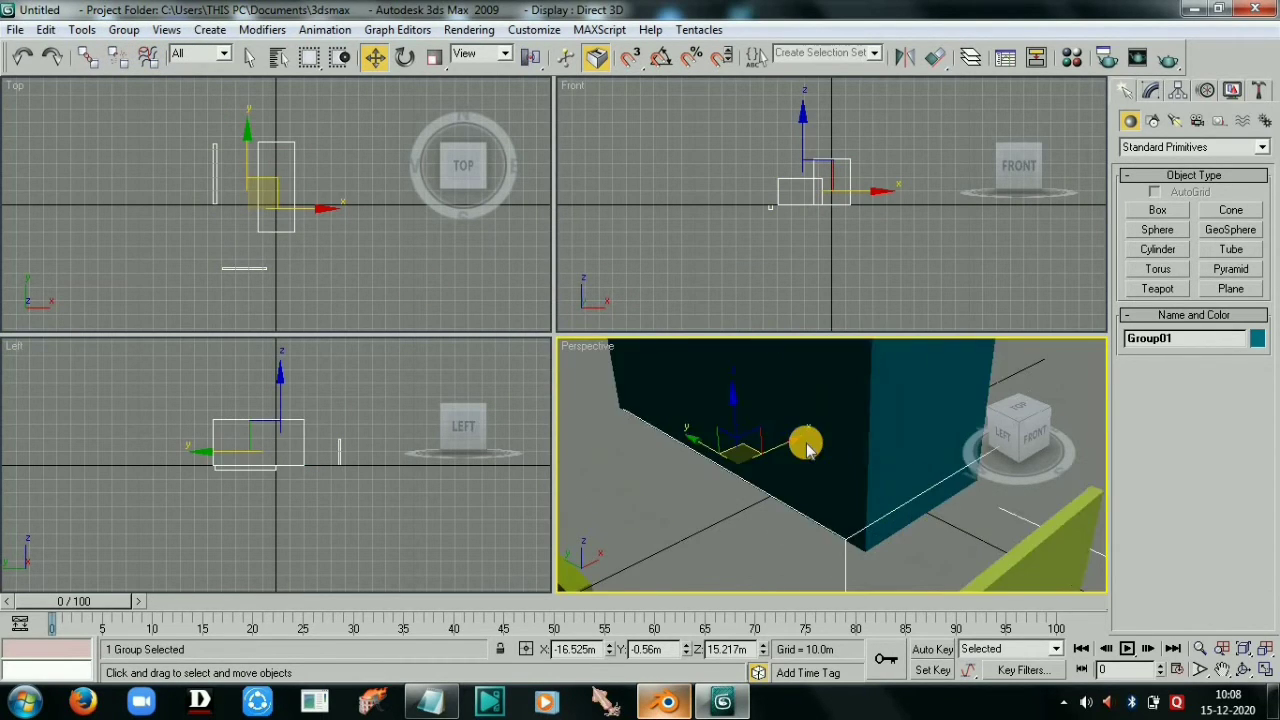
scroll(808, 449, down, 4)
drag(809, 389, 817, 399)
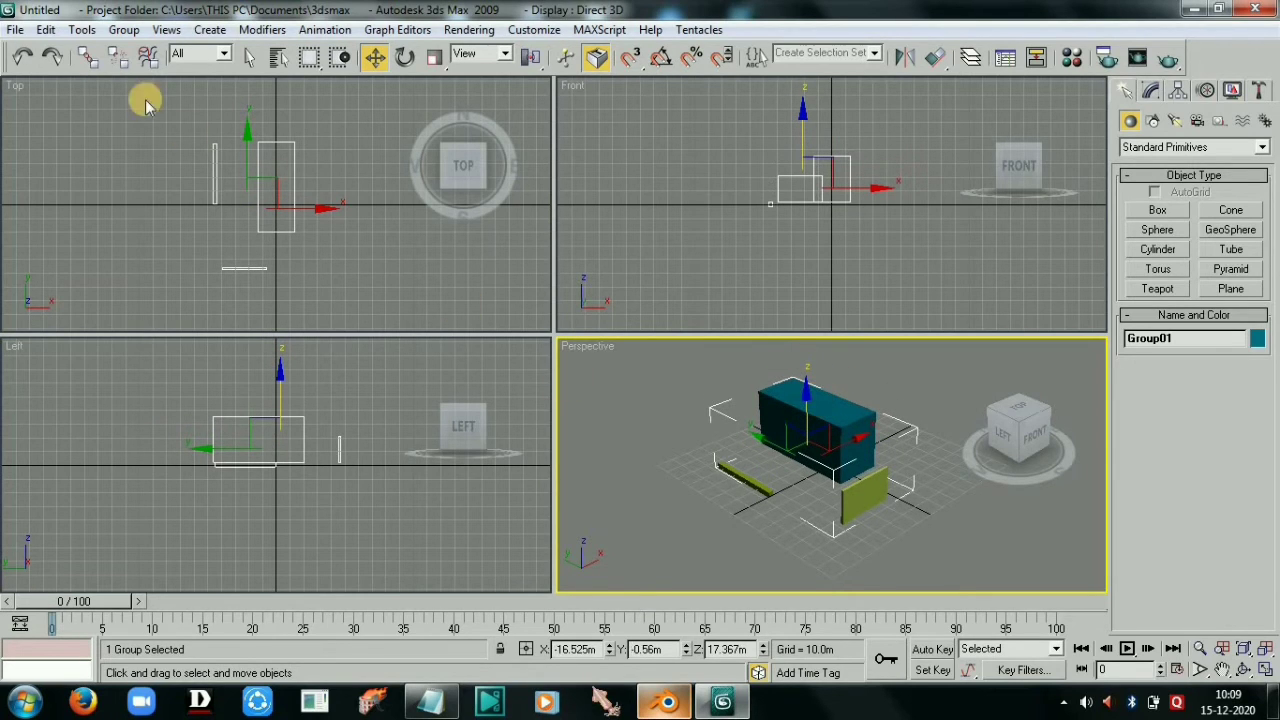
Step: Explode the group back into separate boxes and clear the selection
click(122, 30)
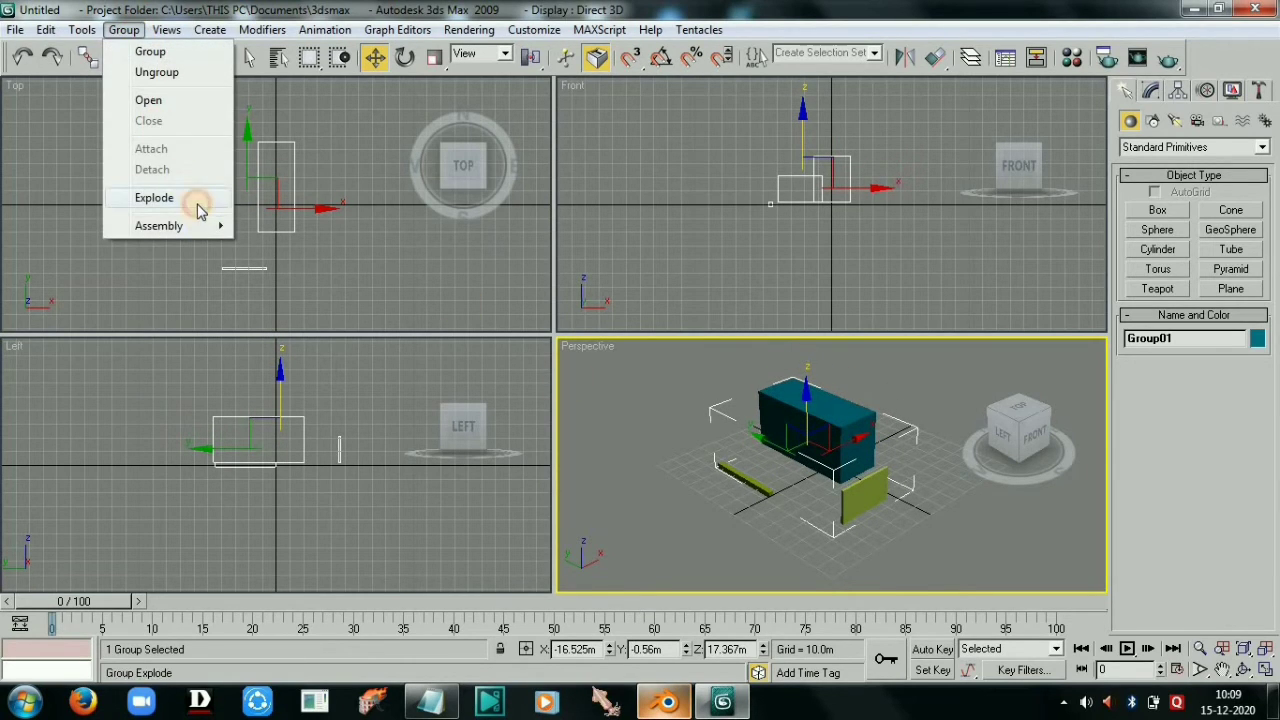
click(154, 198)
click(777, 528)
scroll(806, 514, up, 3)
scroll(806, 514, down, 4)
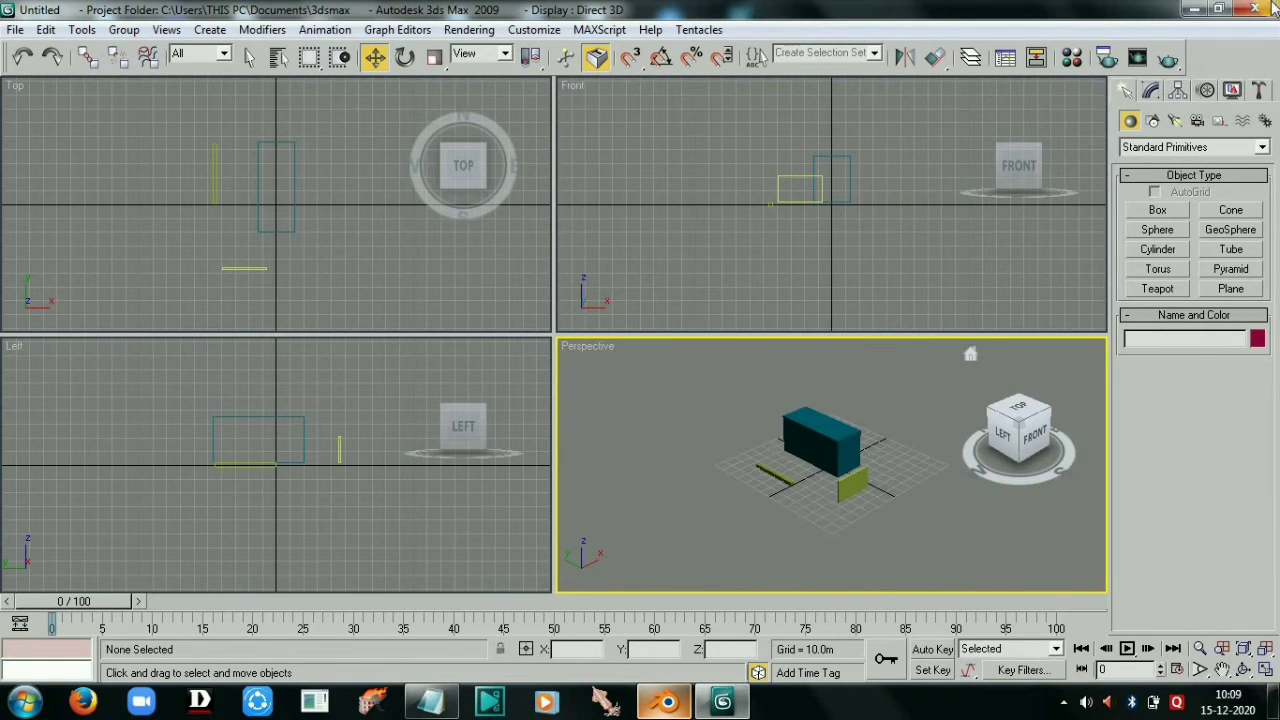
Step: Close 3ds Max, discarding the test scene, and return to Blender
key(alt+F4)
click(663, 409)
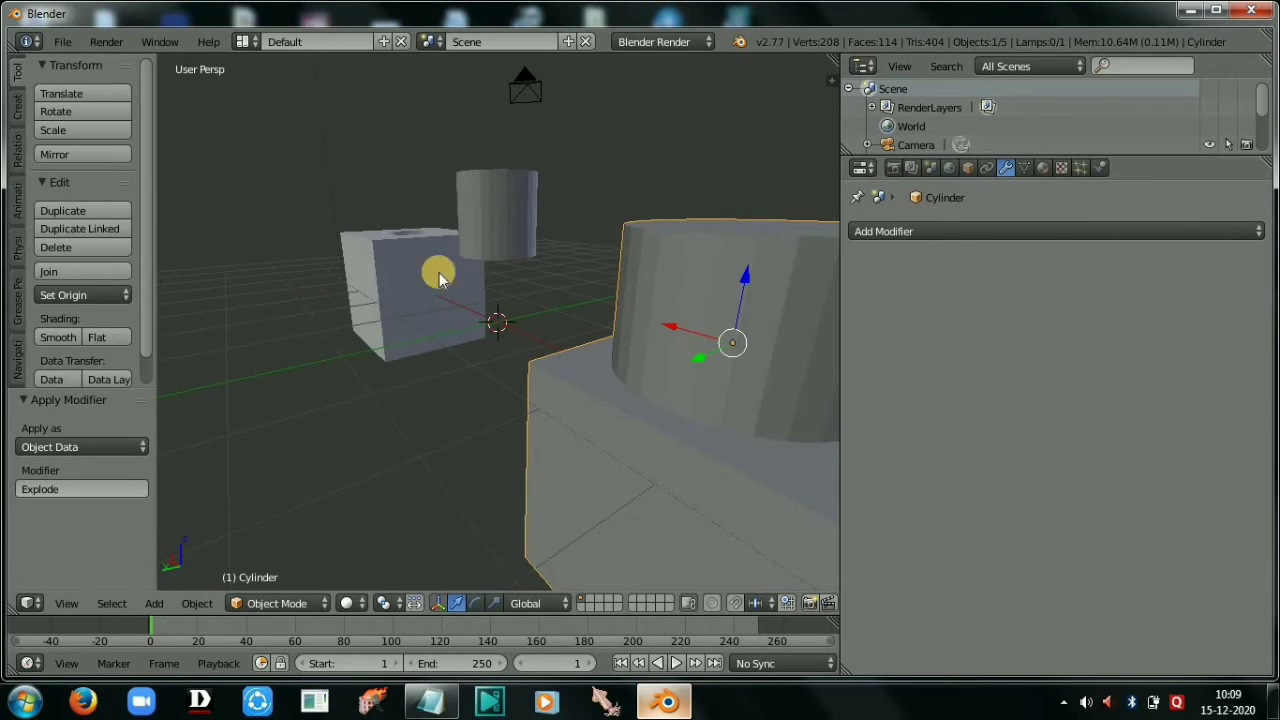
Step: Examine the joined cube-and-cylinder object from several sides and distances
middle_drag(540, 400, 354, 421)
scroll(580, 380, down, 5)
scroll(406, 370, up, 5)
scroll(328, 387, down, 3)
scroll(398, 415, up, 3)
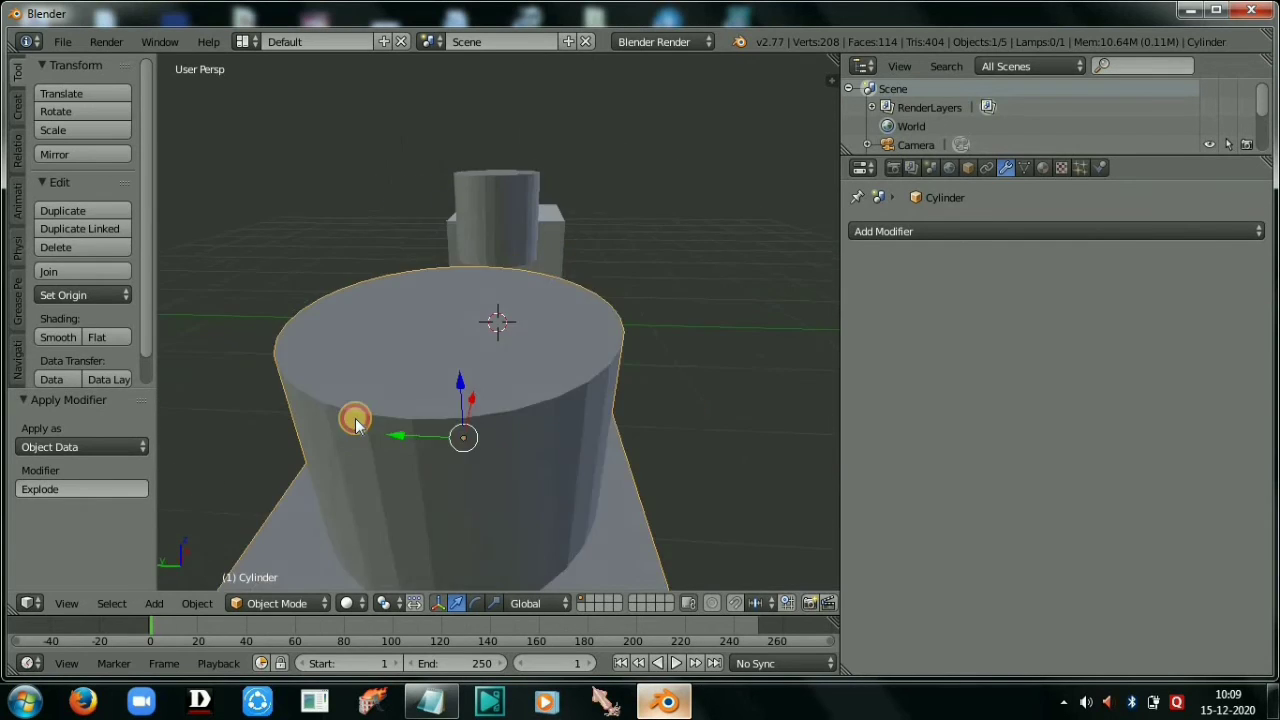
scroll(589, 393, down, 4)
middle_drag(589, 393, 700, 390)
scroll(574, 394, up, 5)
scroll(515, 398, down, 6)
scroll(454, 380, up, 5)
middle_drag(454, 380, 220, 385)
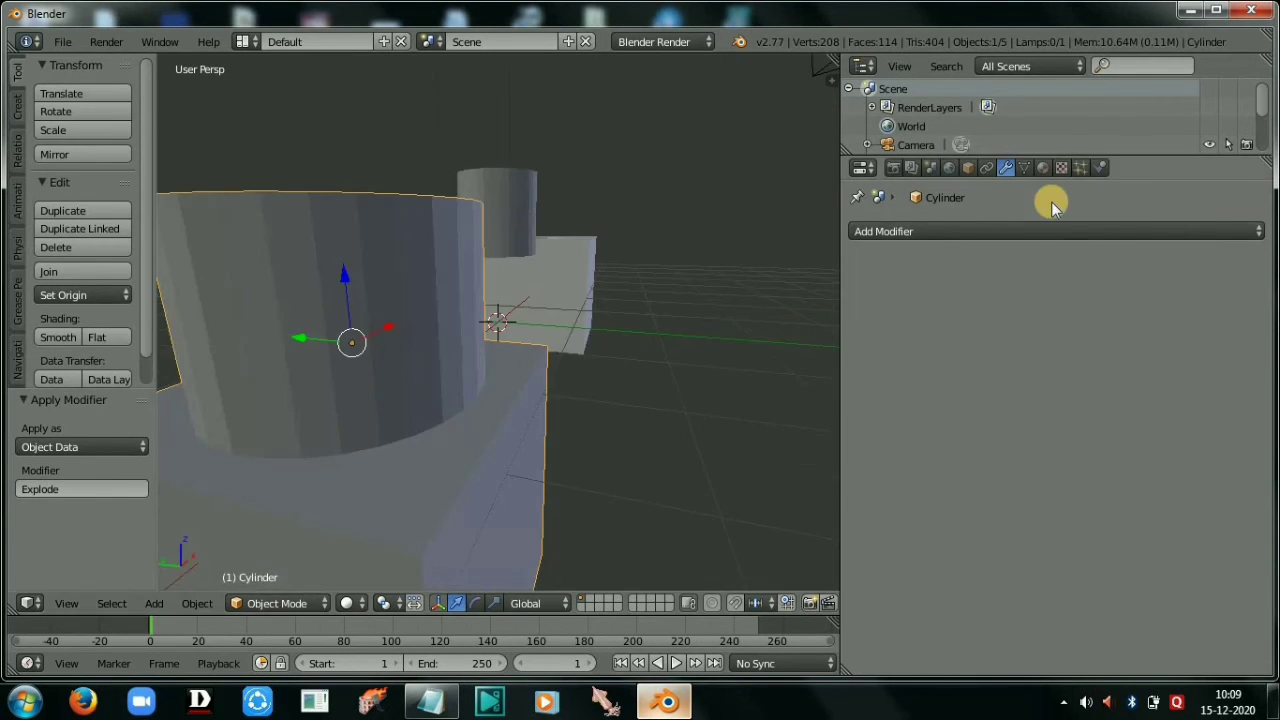
Step: Add a Smoke modifier to the joined cube-and-cylinder object
click(1048, 231)
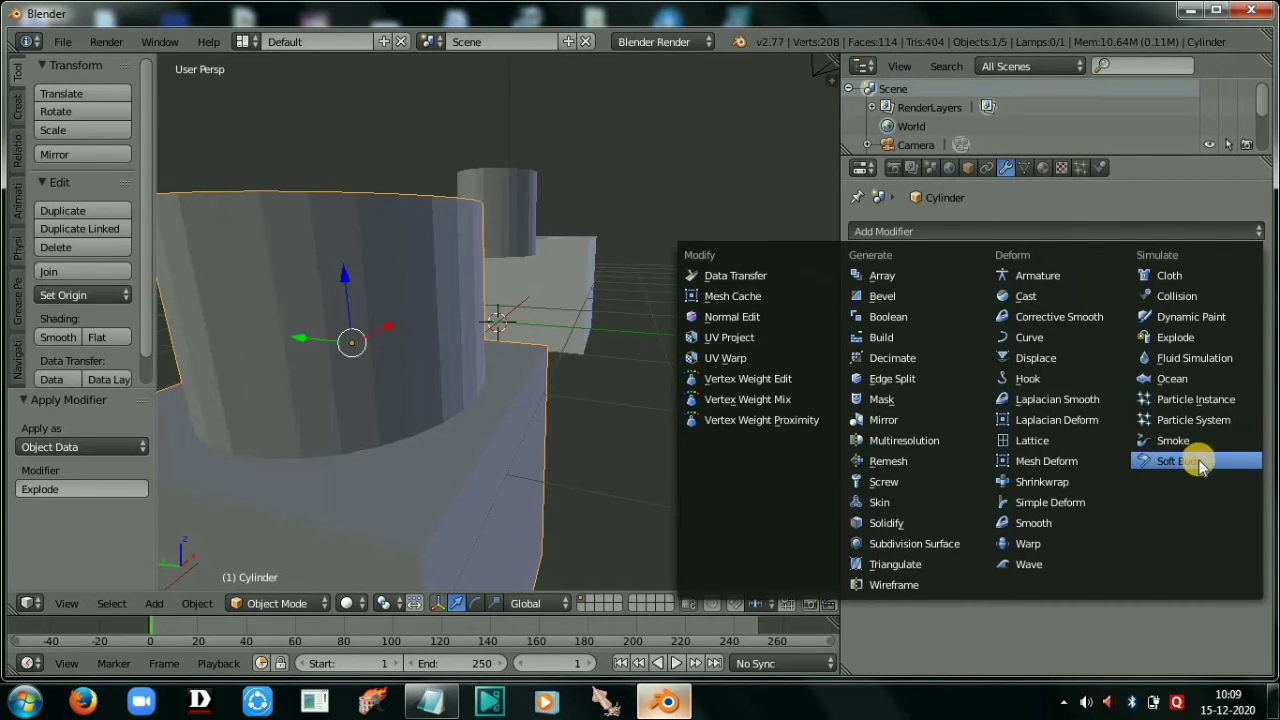
click(1200, 441)
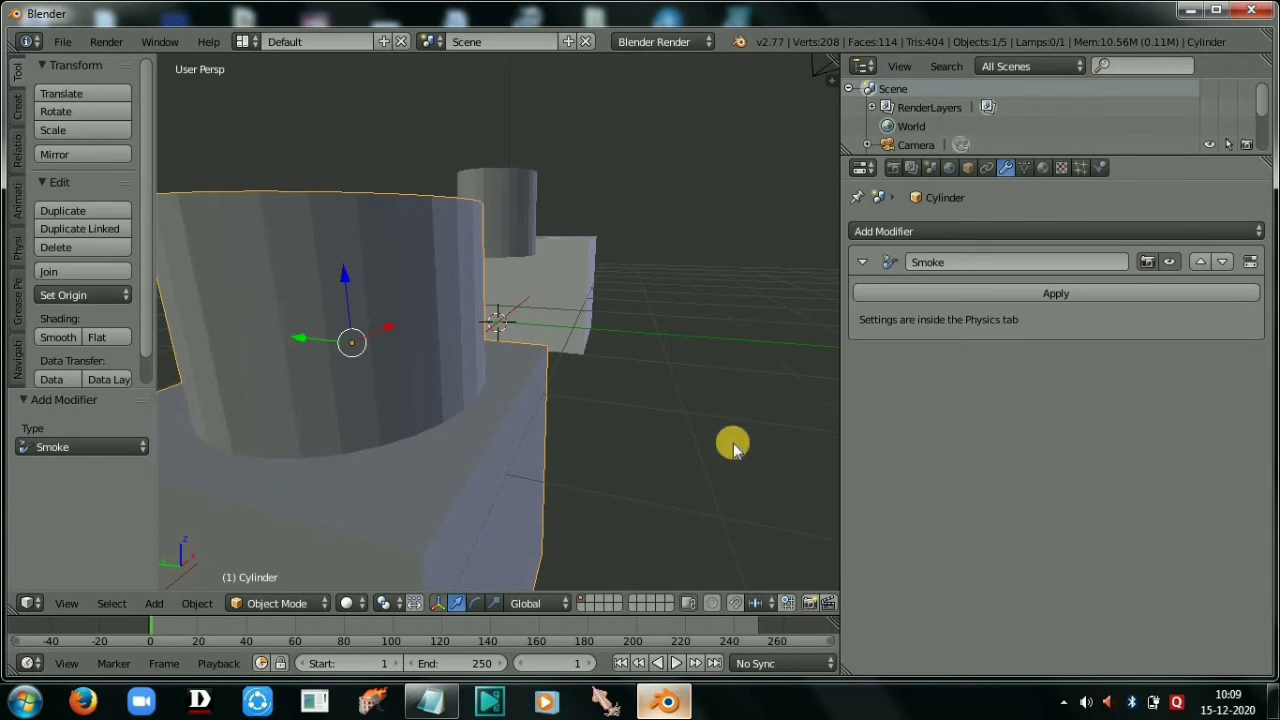
middle_drag(477, 371, 617, 383)
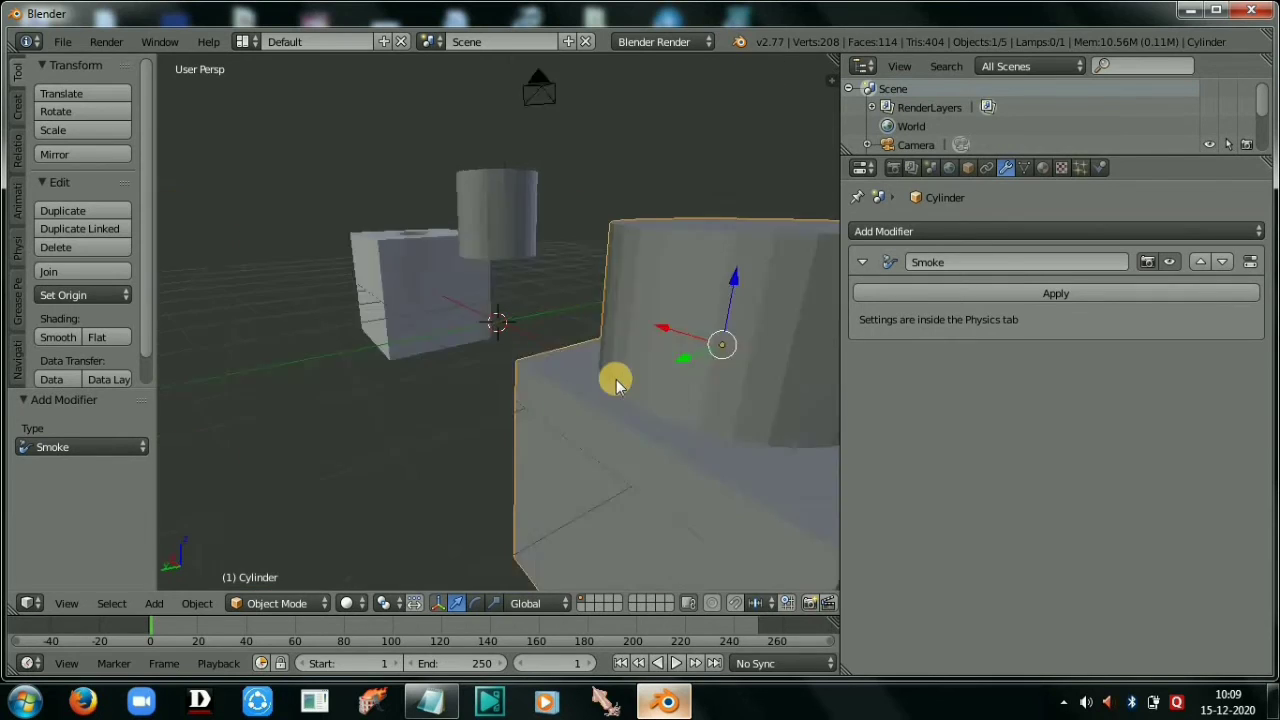
Step: Examine the cube, the cylinder and the joined object with the Smoke modifier from several angles and distances
scroll(549, 443, down, 5)
middle_drag(549, 443, 529, 444)
scroll(529, 444, up, 8)
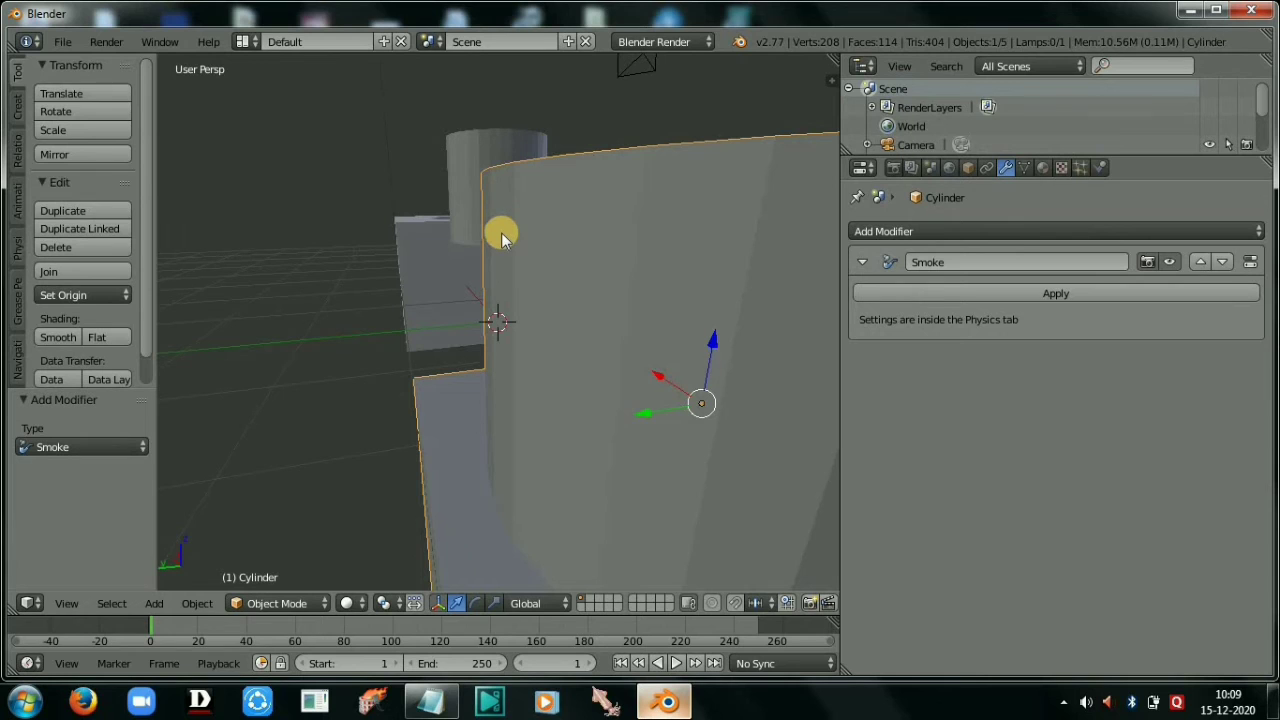
middle_drag(576, 264, 391, 240)
scroll(654, 300, down, 5)
scroll(391, 240, down, 2)
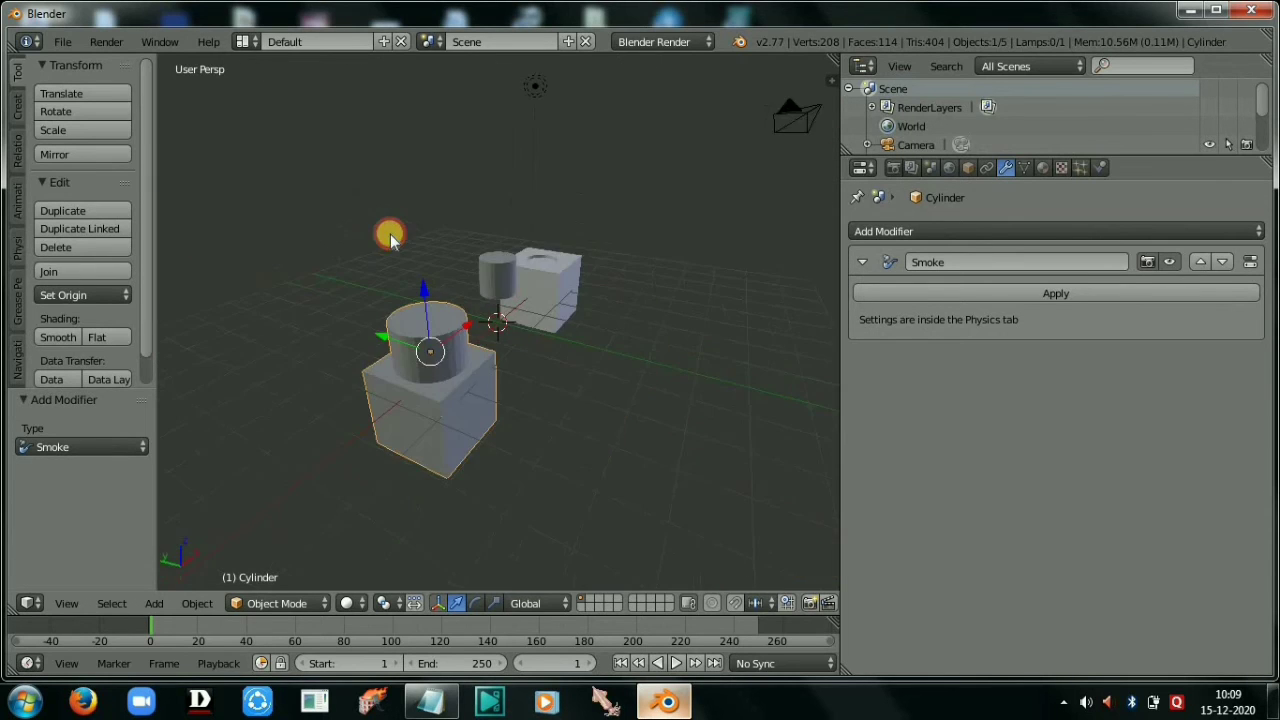
scroll(436, 308, up, 6)
middle_drag(436, 308, 575, 310)
scroll(432, 310, down, 4)
scroll(483, 306, up, 4)
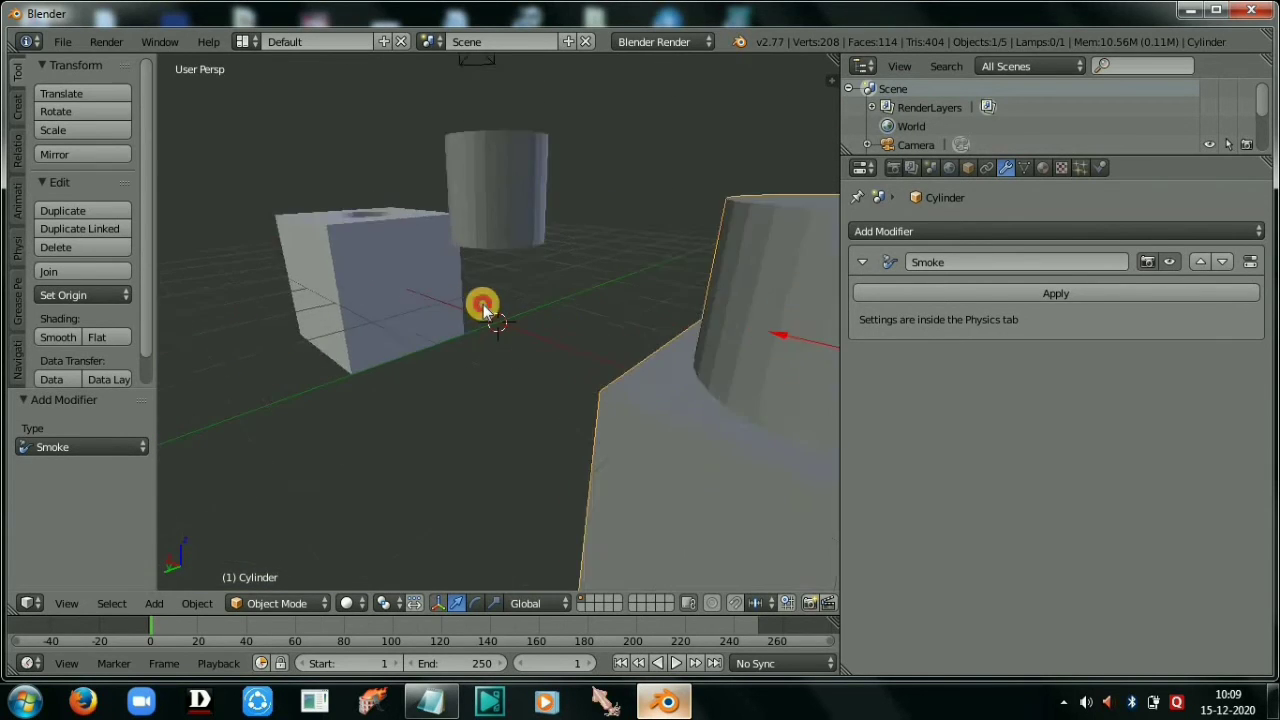
mouse_move(483, 306)
middle_down()
mouse_move(575, 286)
mouse_move(457, 298)
mouse_move(526, 323)
mouse_move(429, 329)
mouse_move(449, 314)
mouse_move(499, 323)
mouse_move(483, 297)
middle_up()
scroll(575, 286, down, 5)
scroll(575, 286, up, 3)
scroll(459, 298, up, 4)
scroll(463, 298, down, 4)
scroll(500, 317, down, 5)
scroll(483, 297, up, 3)
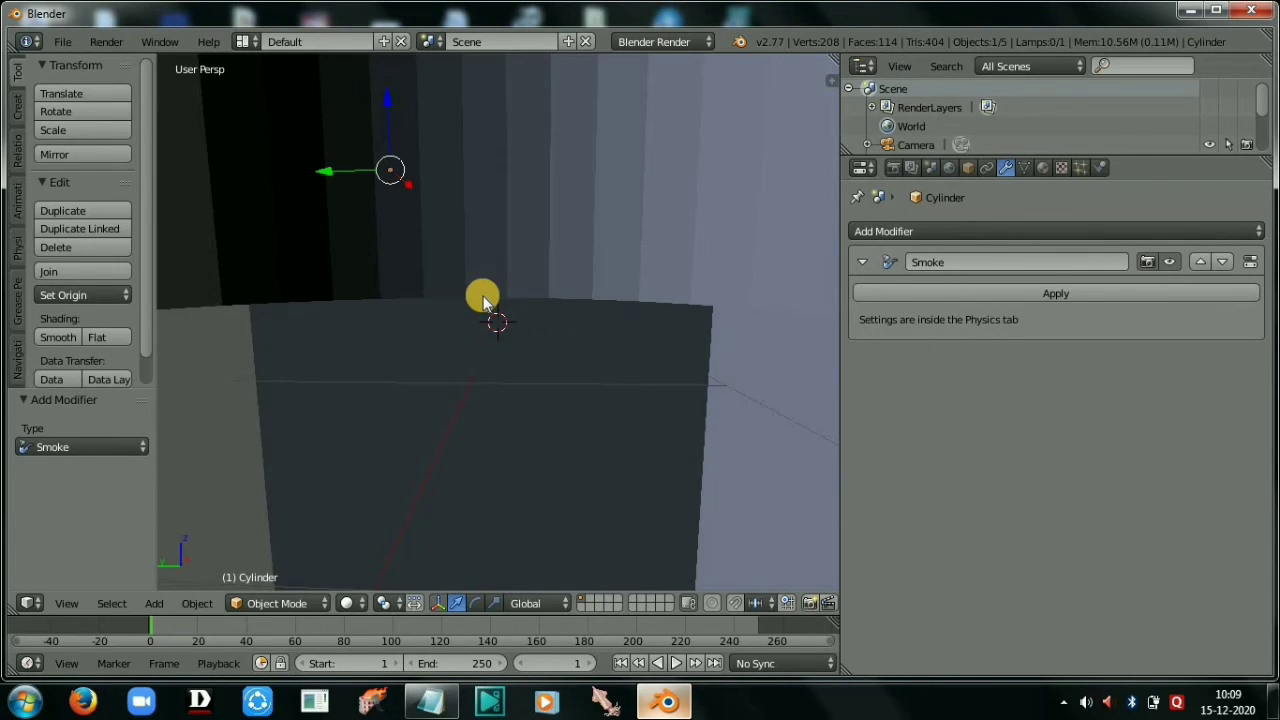
middle_drag(384, 332, 540, 397)
scroll(540, 397, down, 6)
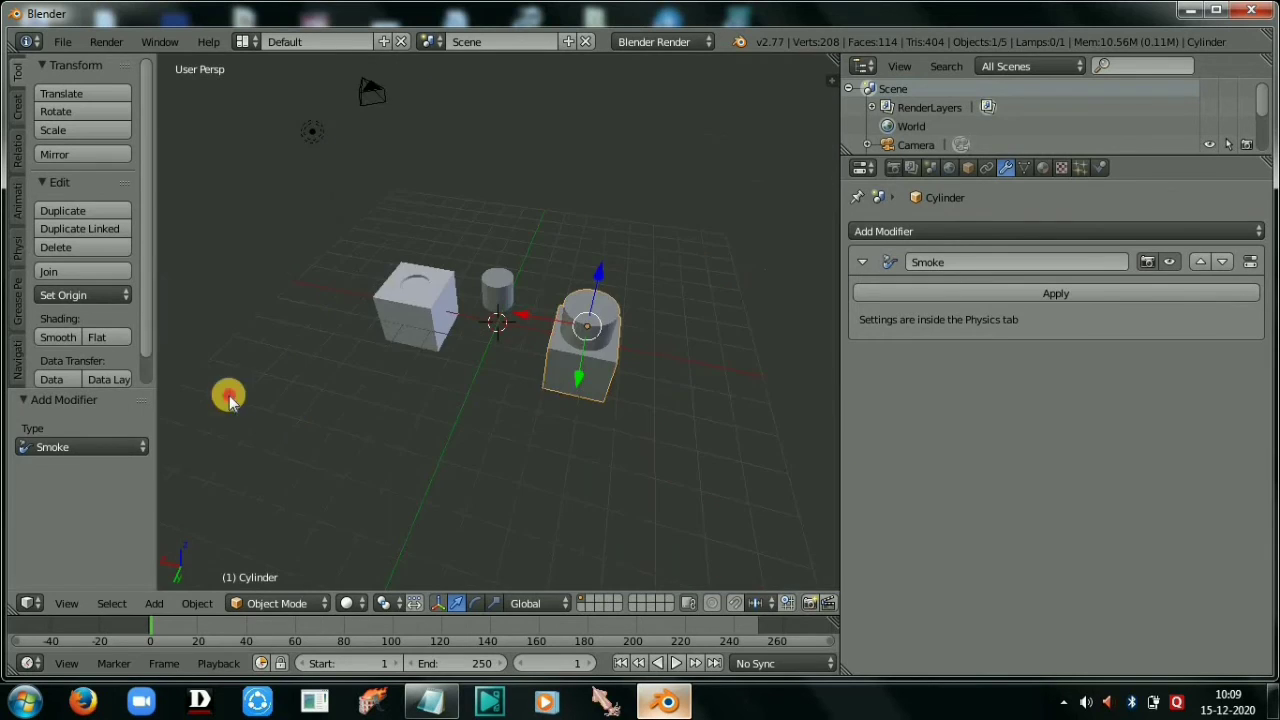
middle_drag(229, 398, 749, 403)
scroll(523, 414, up, 8)
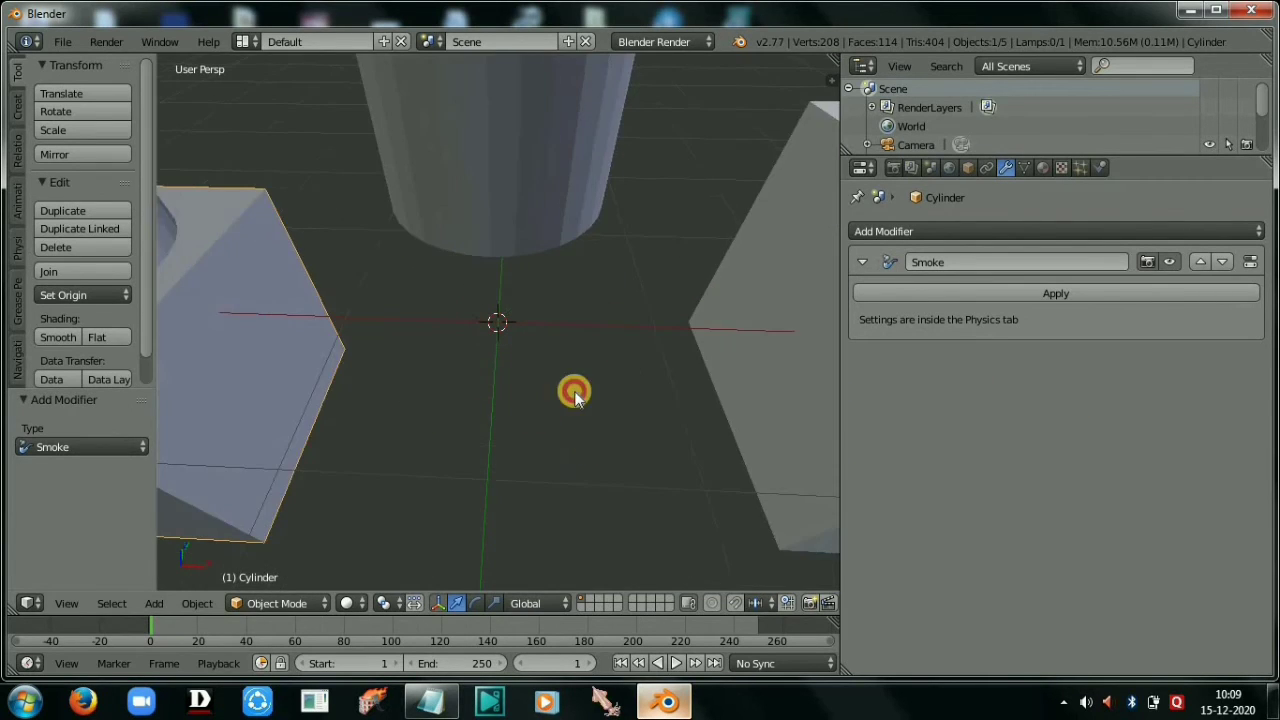
scroll(571, 391, down, 5)
middle_drag(571, 391, 600, 391)
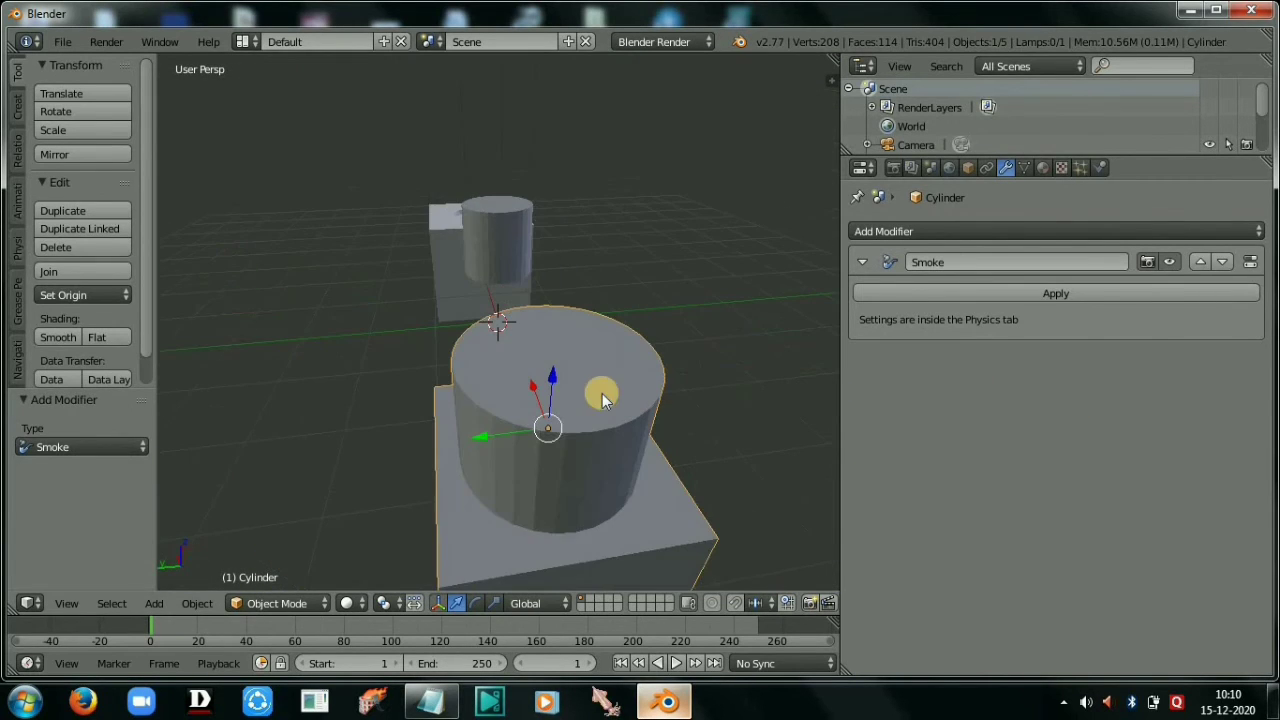
Step: Switch to the 2222 note in Notepad and delete the "8) MODIFIER" topic with its surplus blank line
click(433, 705)
click(244, 238)
click(3, 68)
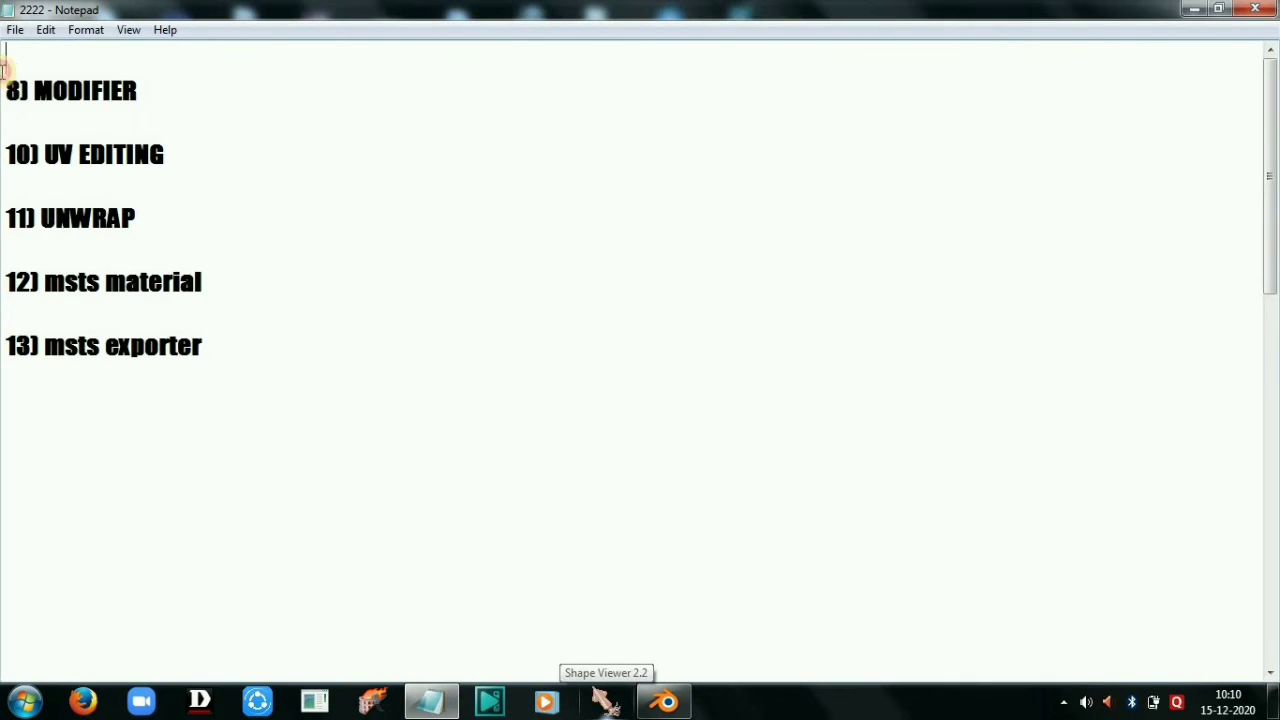
click(5, 92)
key(shift+End)
key(BackSpace)
key(BackSpace)
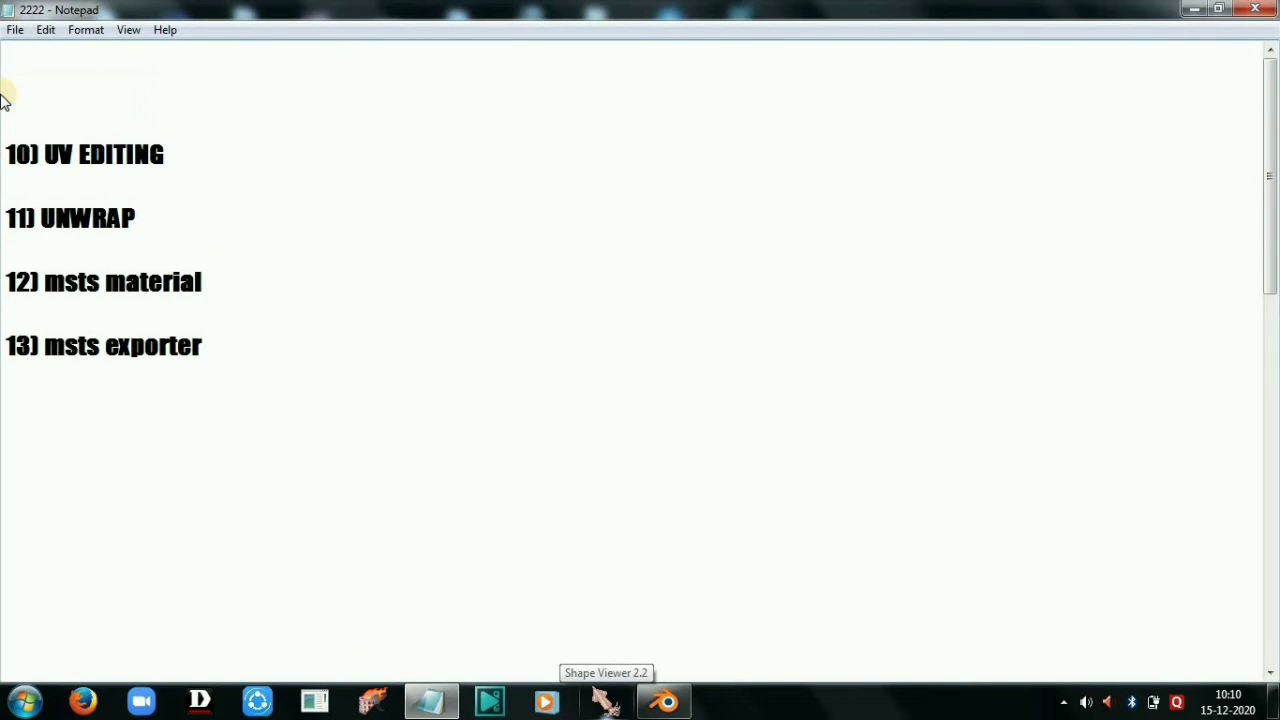
Step: Highlight the UV EDITING and UNWRAP topics in the note, and return to Blender
drag(190, 117, 43, 120)
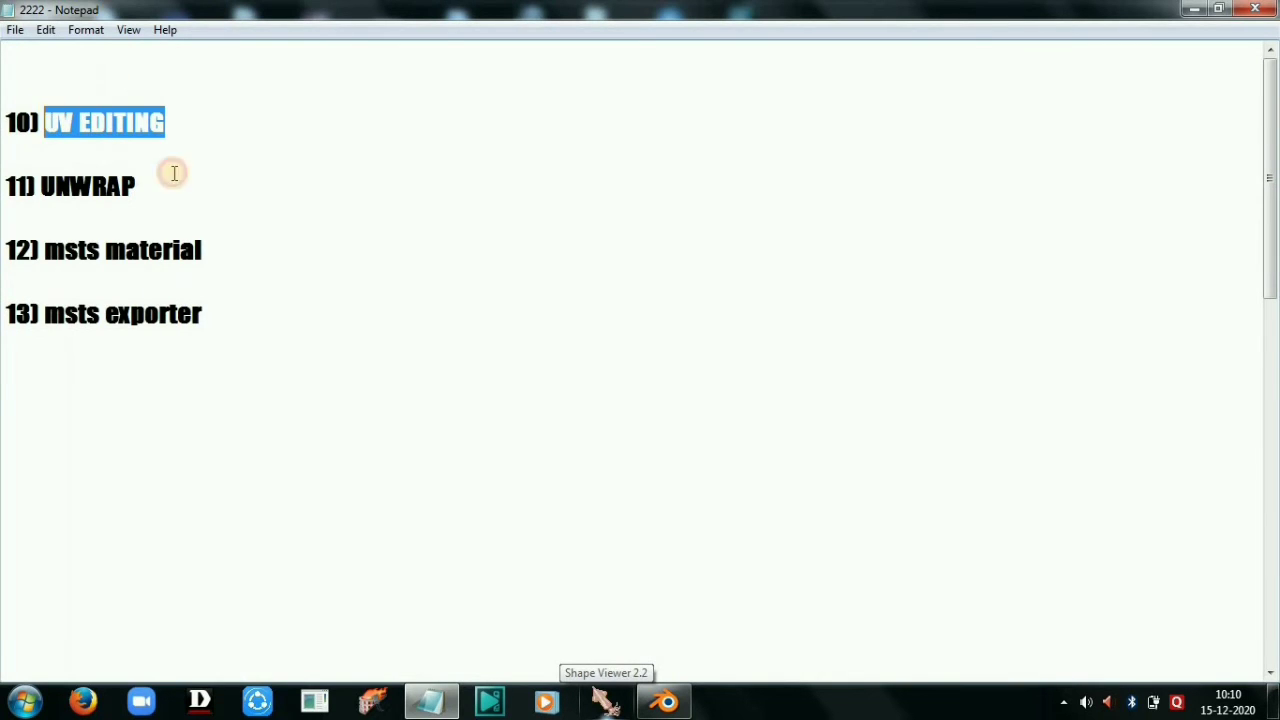
drag(136, 186, 43, 190)
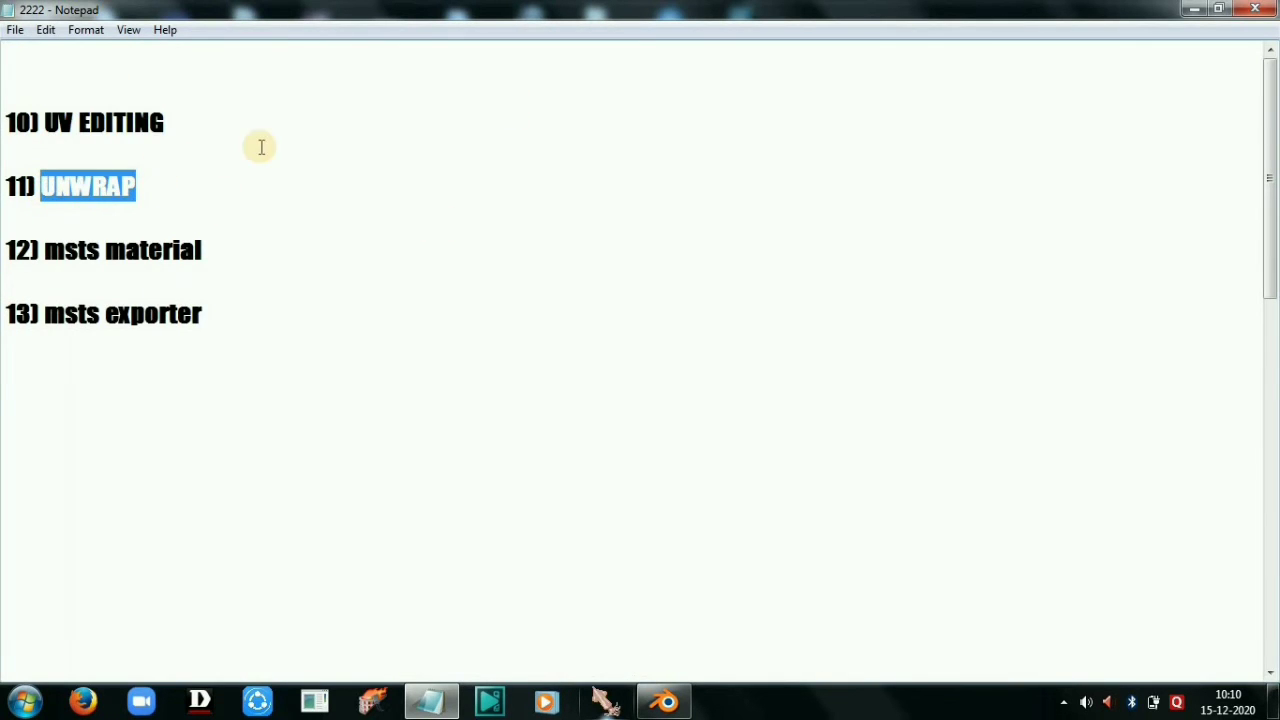
drag(166, 124, 3, 88)
drag(140, 190, 3, 193)
click(82, 211)
drag(8, 122, 157, 121)
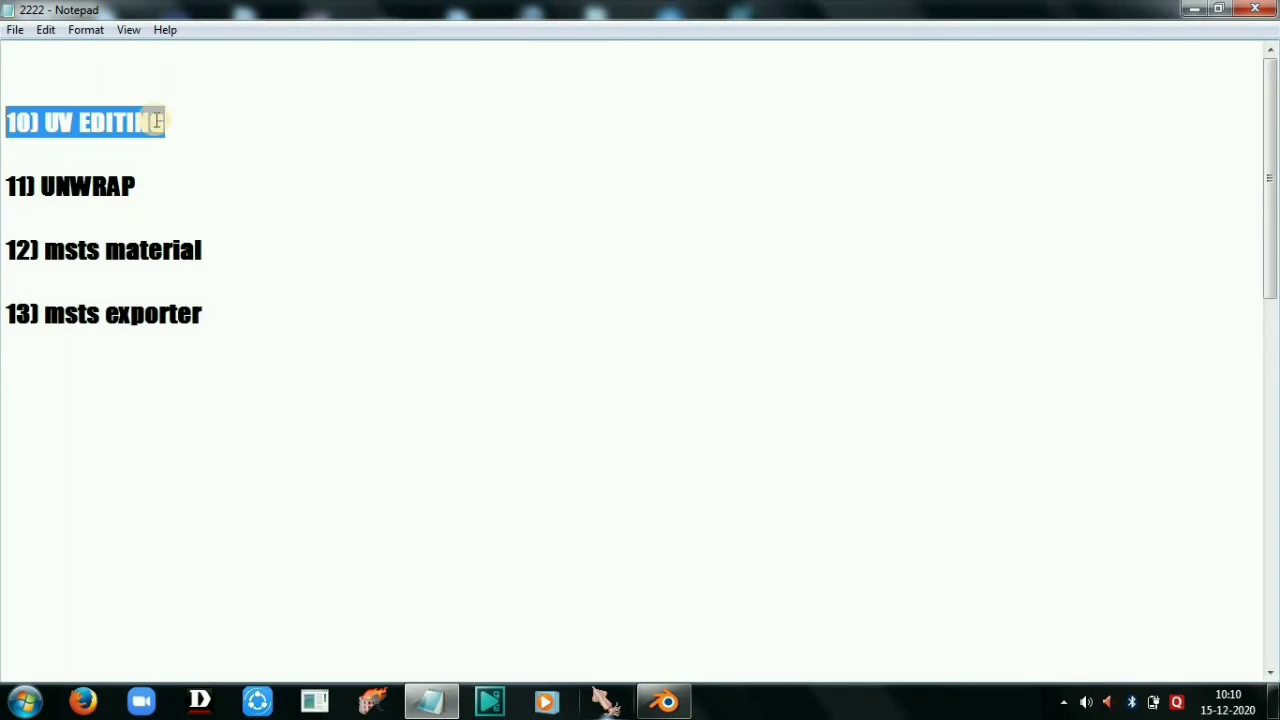
click(1190, 8)
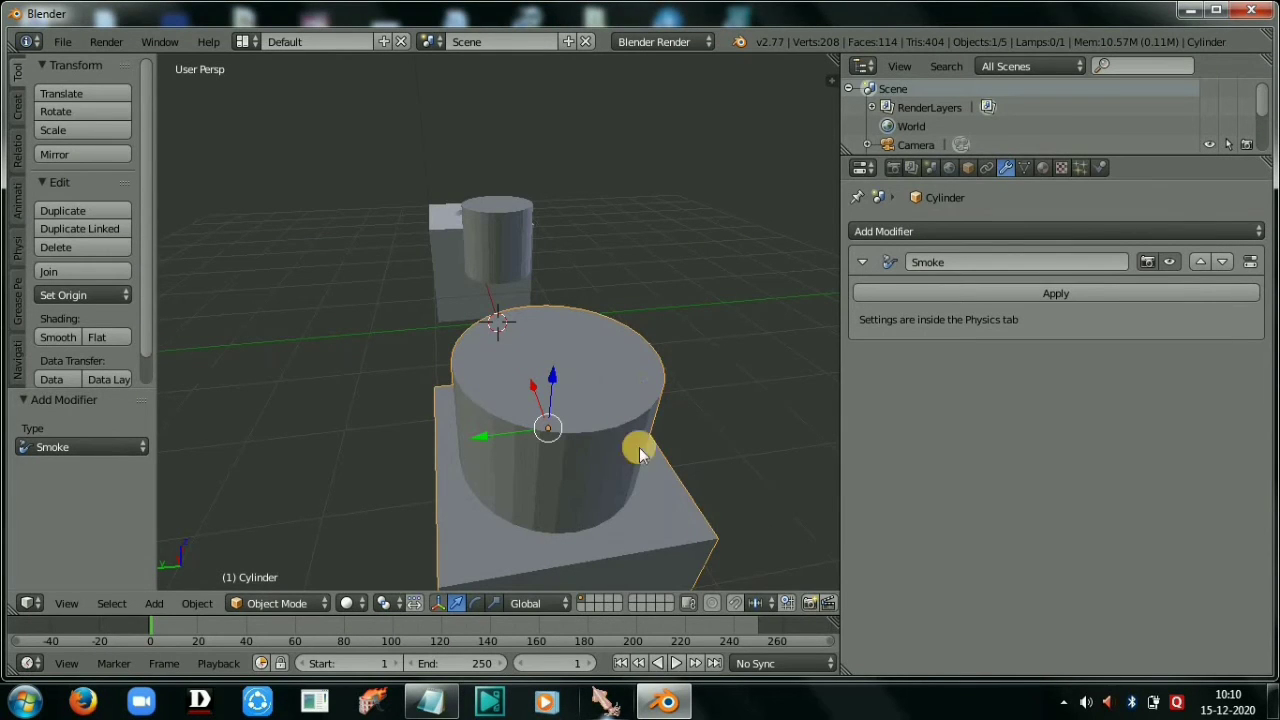
Step: Delete the joined cube-and-cylinder object, the separate cylinder and the remaining cube from the scene
key(x)
click(627, 565)
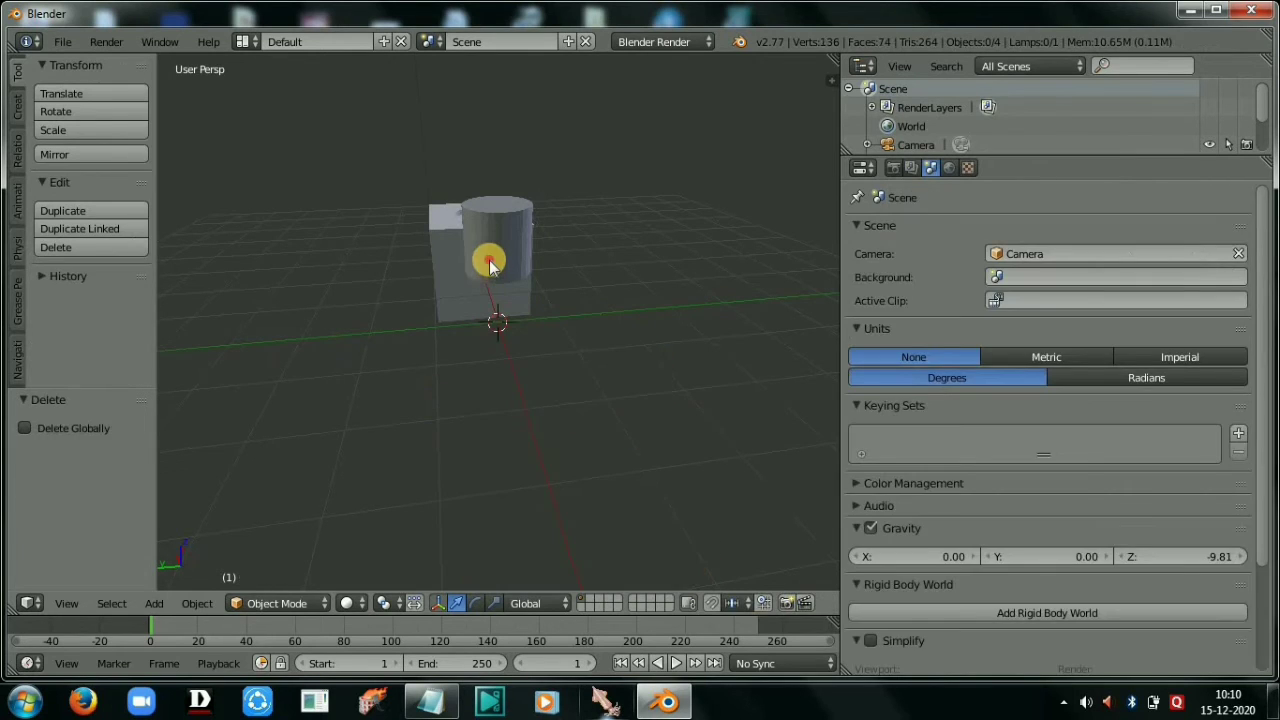
right_click(495, 262)
key(x)
click(490, 272)
right_click(488, 250)
key(x)
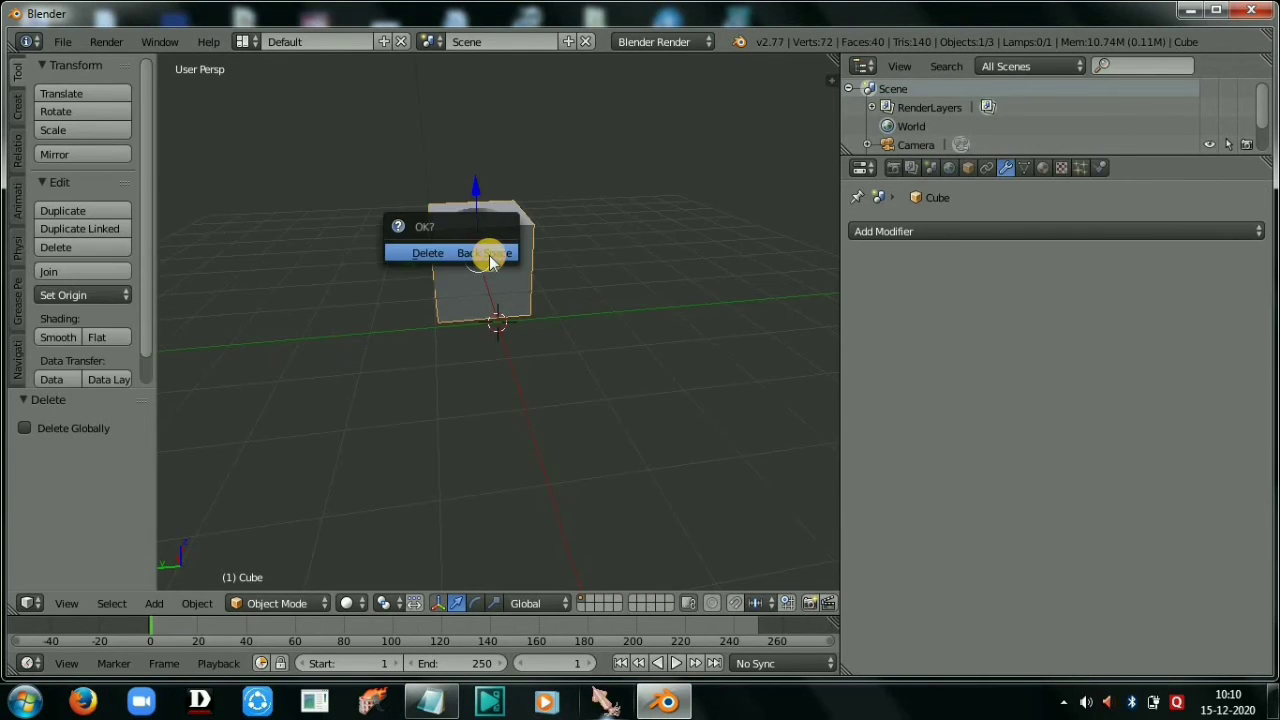
click(491, 251)
middle_drag(646, 334, 447, 343)
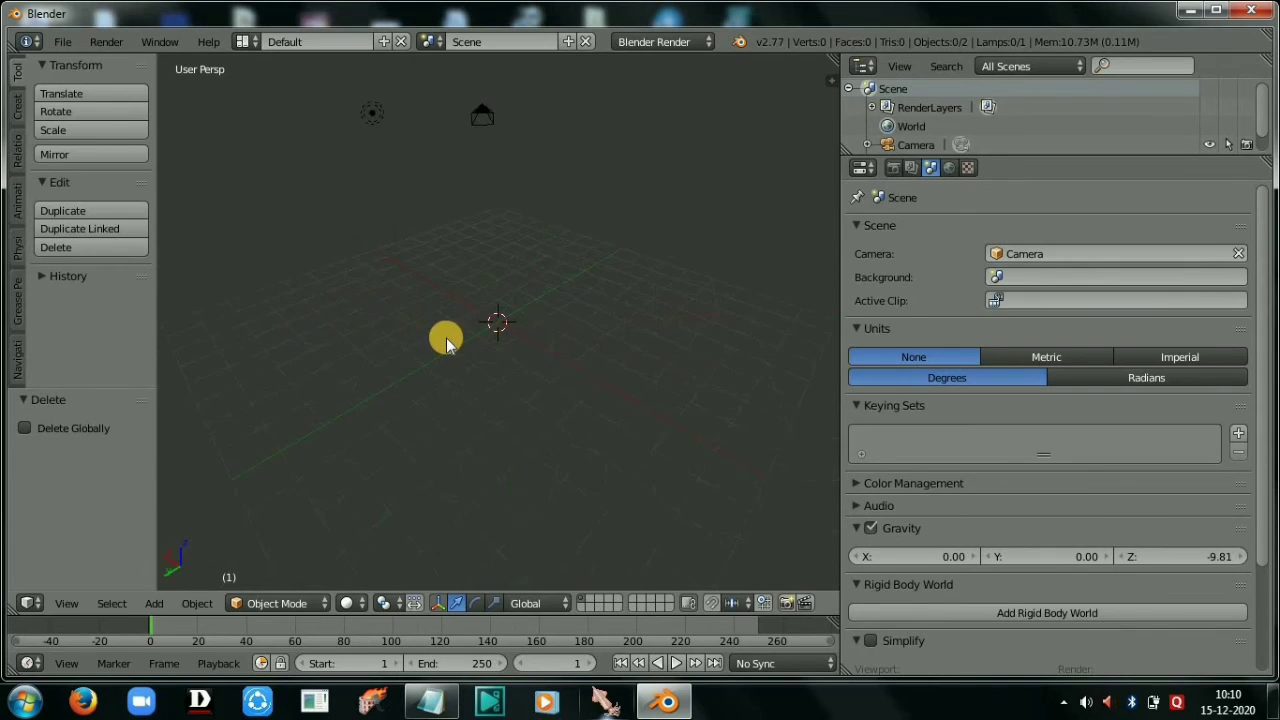
Step: Add a new cube with radius 1.000 at the scene origin
click(20, 112)
click(71, 131)
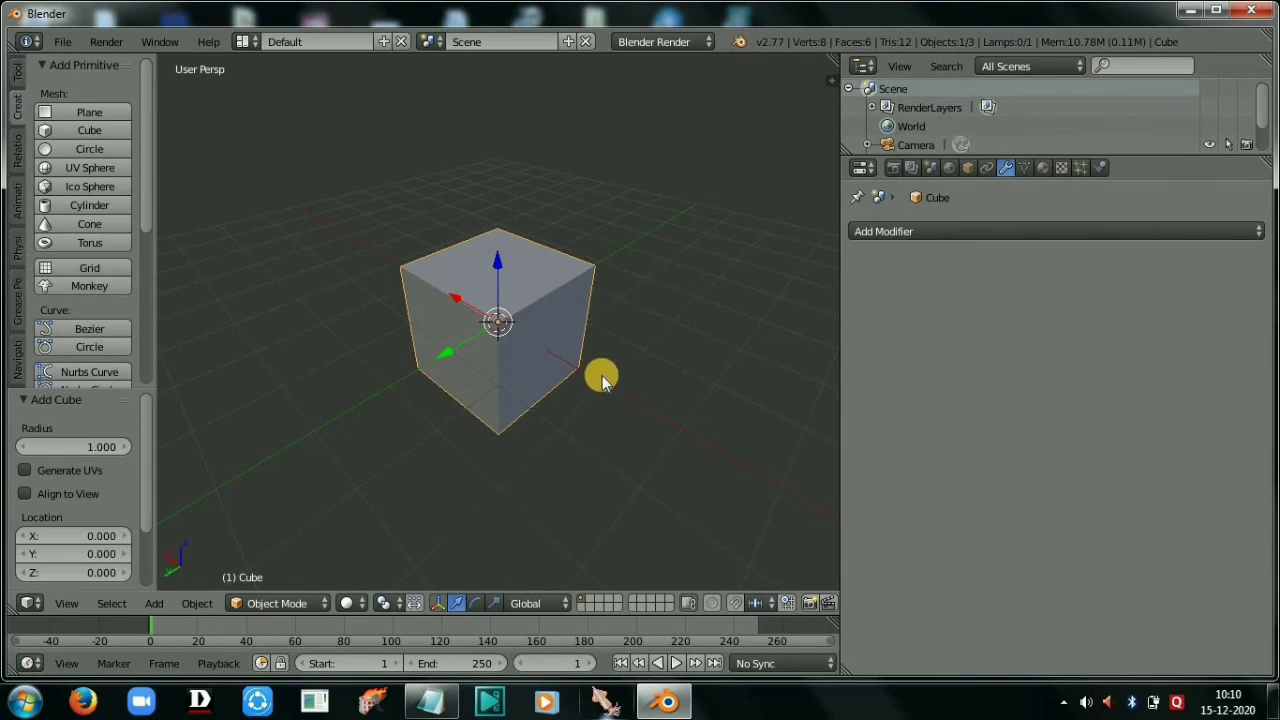
scroll(602, 375, up, 3)
scroll(539, 343, down, 4)
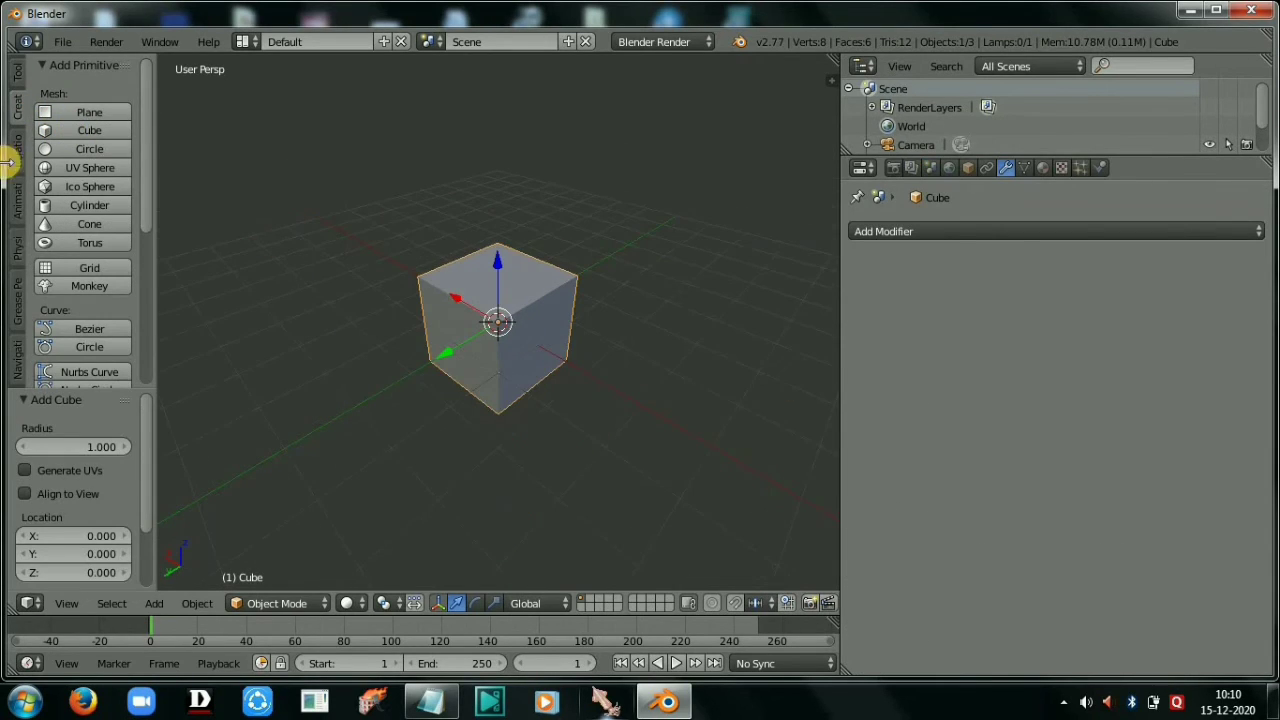
Step: Scale the new cube up uniformly by about 2.04
click(20, 78)
click(86, 129)
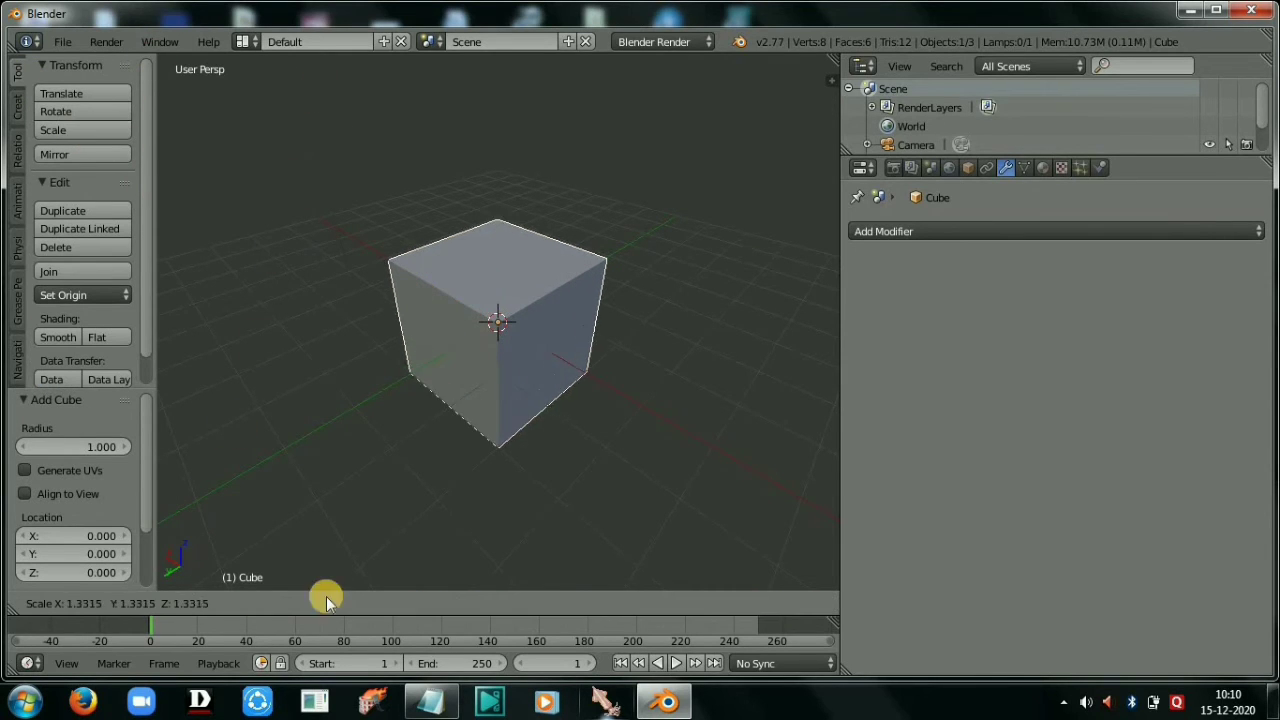
click(354, 523)
middle_drag(600, 438, 524, 368)
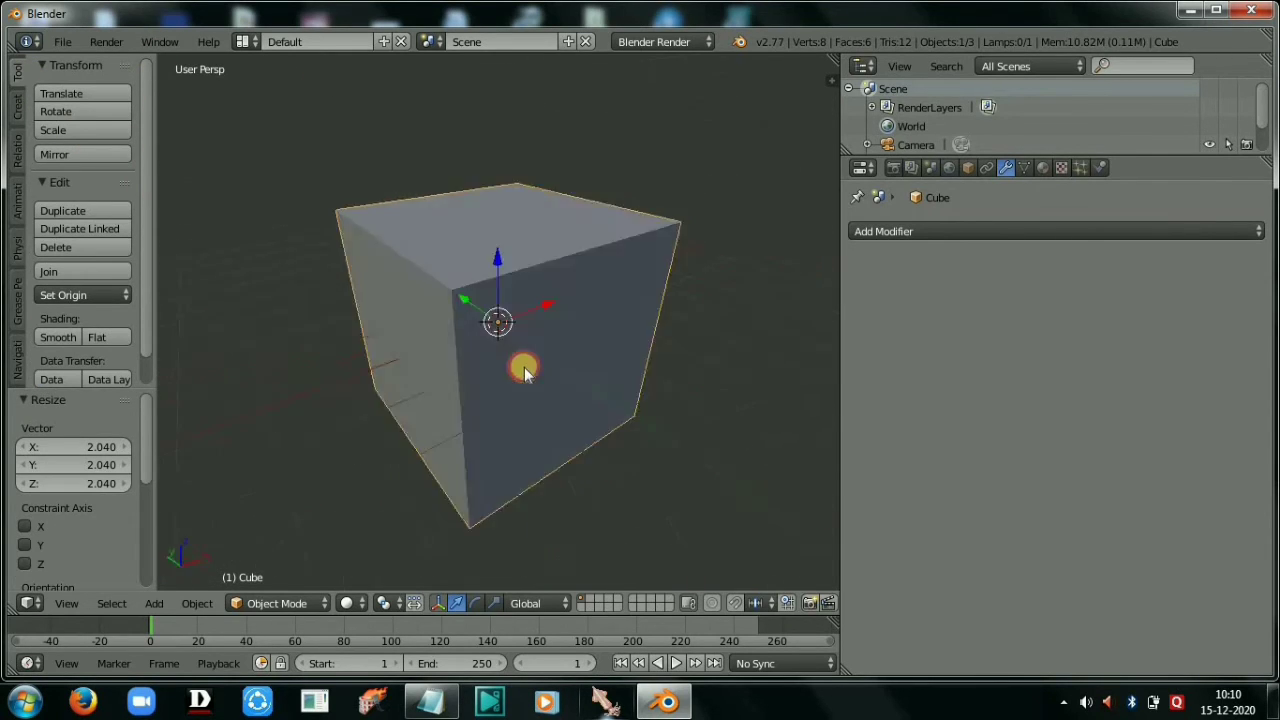
scroll(438, 413, up, 6)
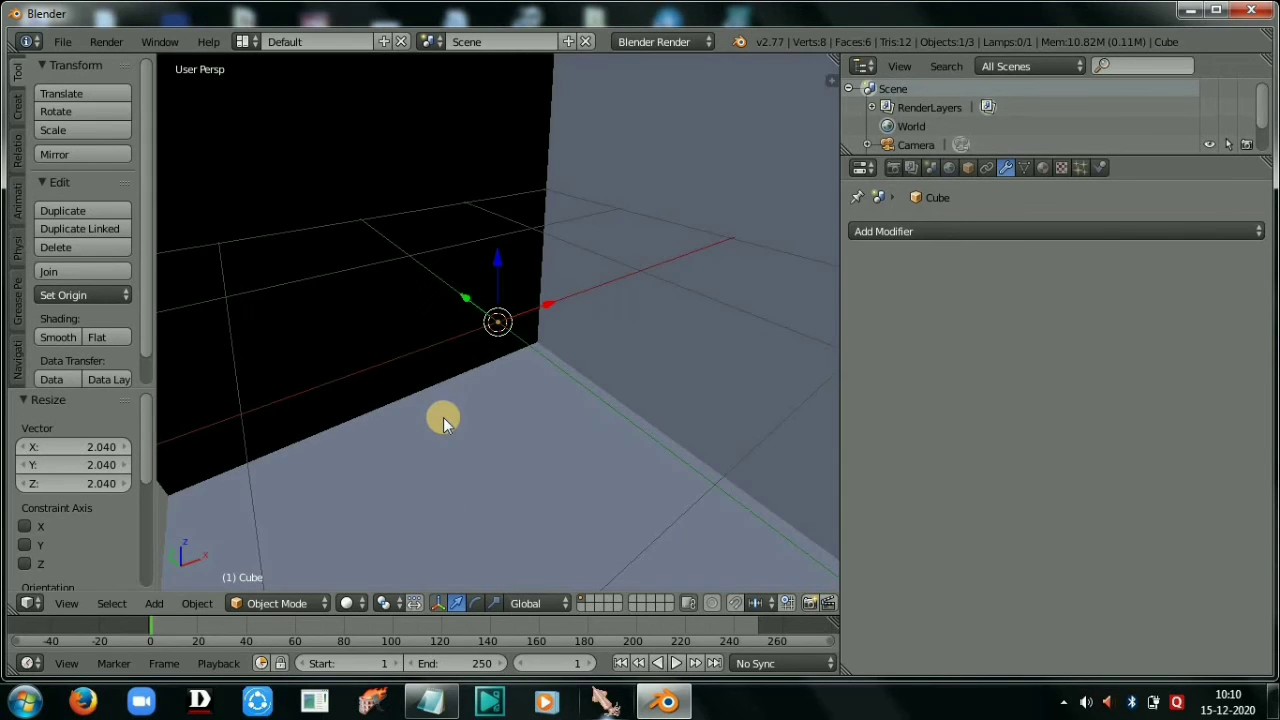
scroll(443, 417, down, 6)
mouse_move(391, 443)
middle_down()
mouse_move(374, 471)
mouse_move(492, 423)
mouse_move(346, 463)
mouse_move(414, 452)
middle_up()
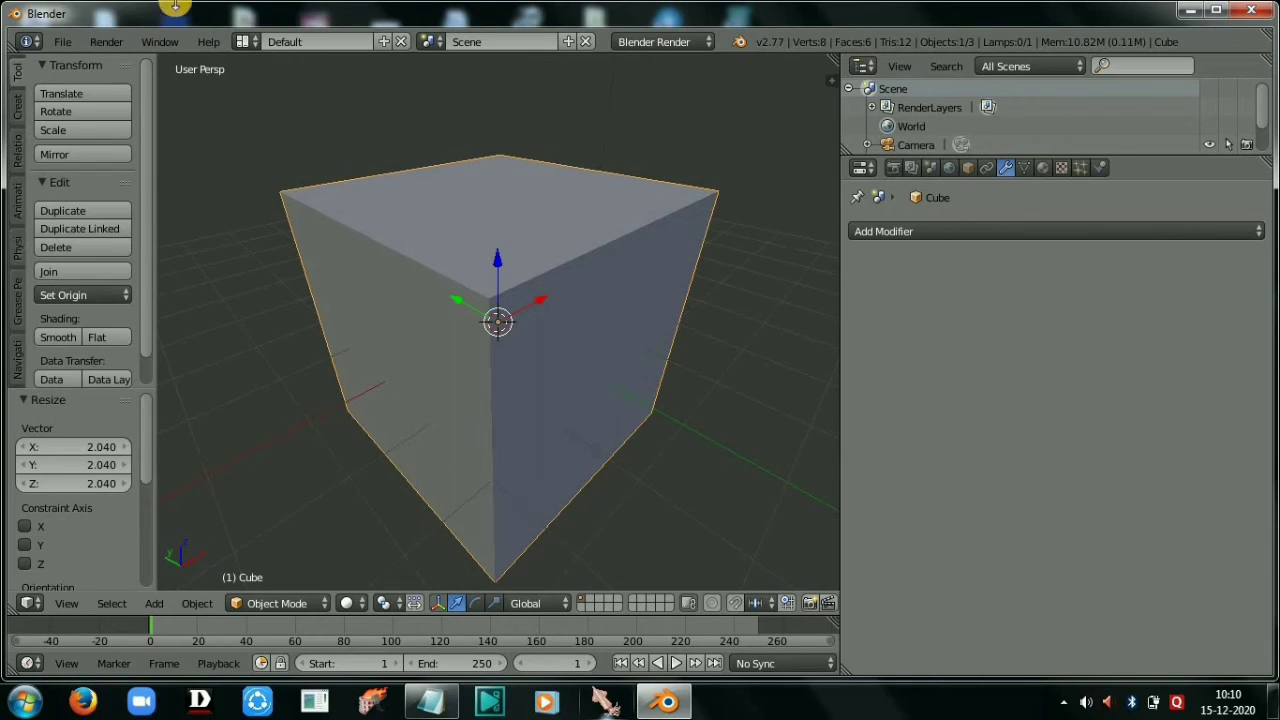
Step: Switch the screen layout to UV Editing and bring the whole cube into view in the 3D viewport
click(246, 41)
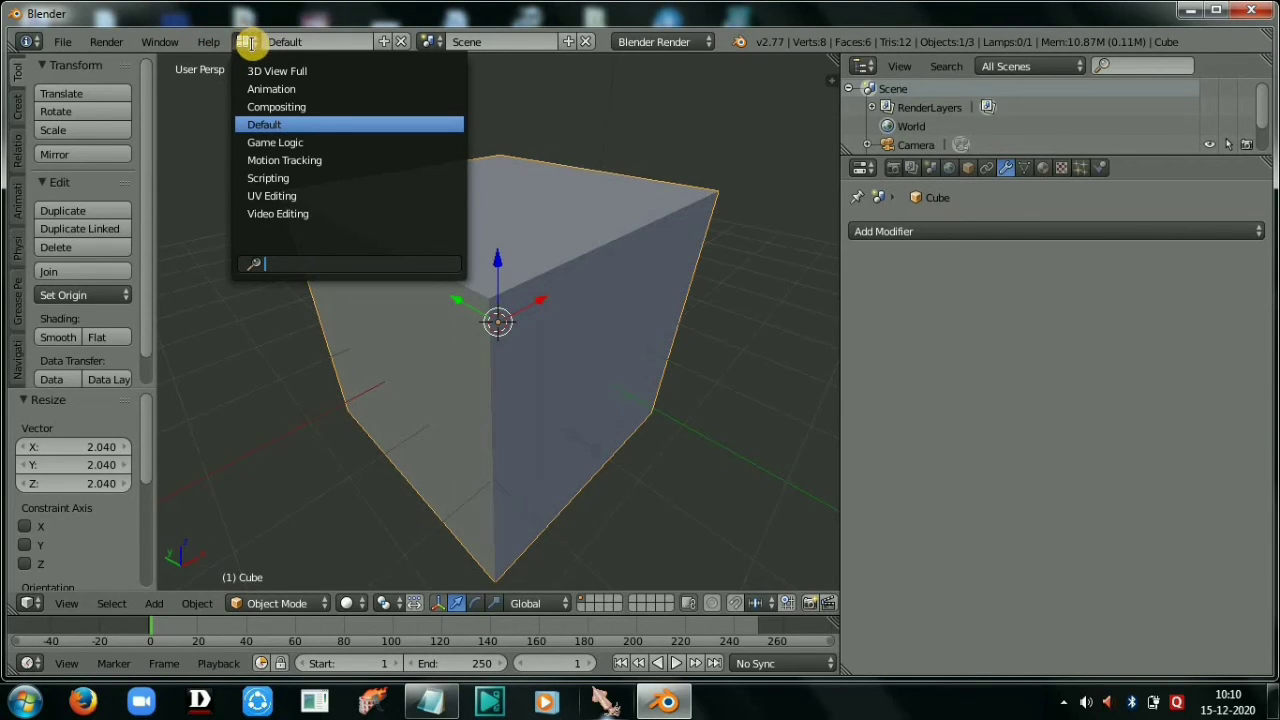
click(316, 195)
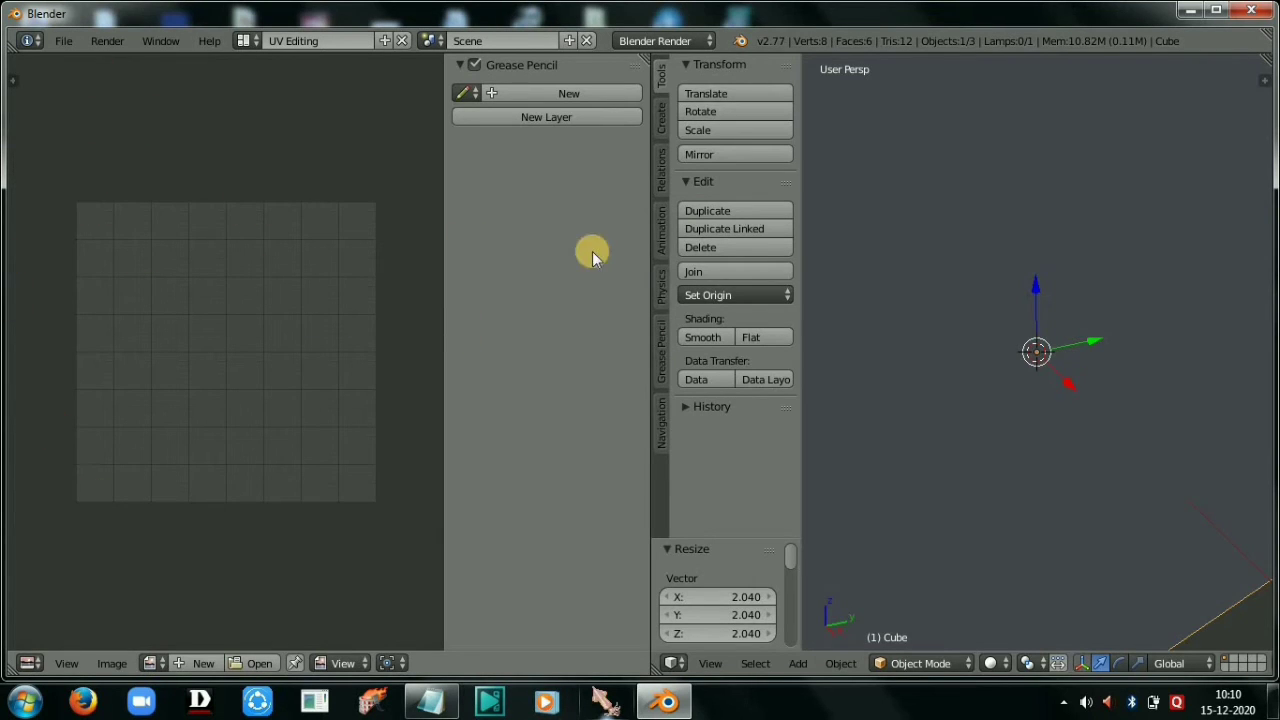
middle_drag(1192, 446, 1040, 418)
scroll(984, 424, down, 5)
scroll(1014, 420, up, 4)
scroll(1014, 420, down, 3)
scroll(1066, 420, up, 1)
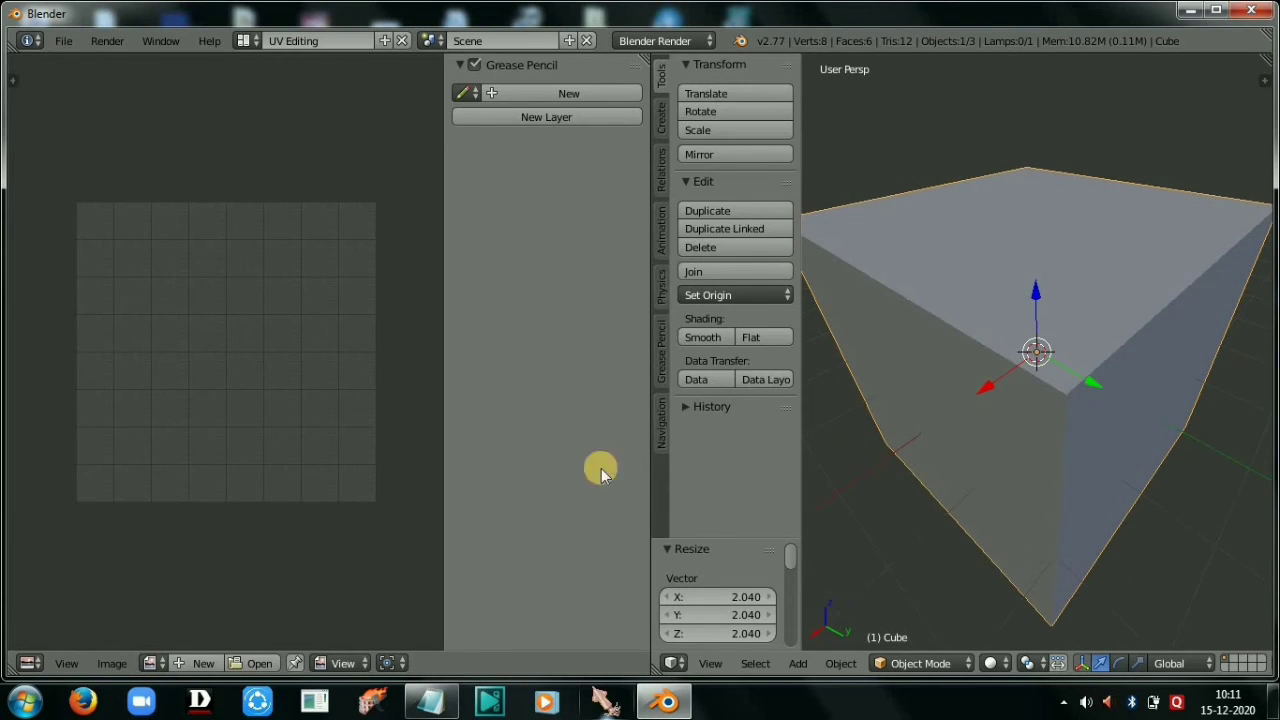
Step: Open the image down coach.bmp from the Desktop folder in the UV/Image Editor
click(262, 664)
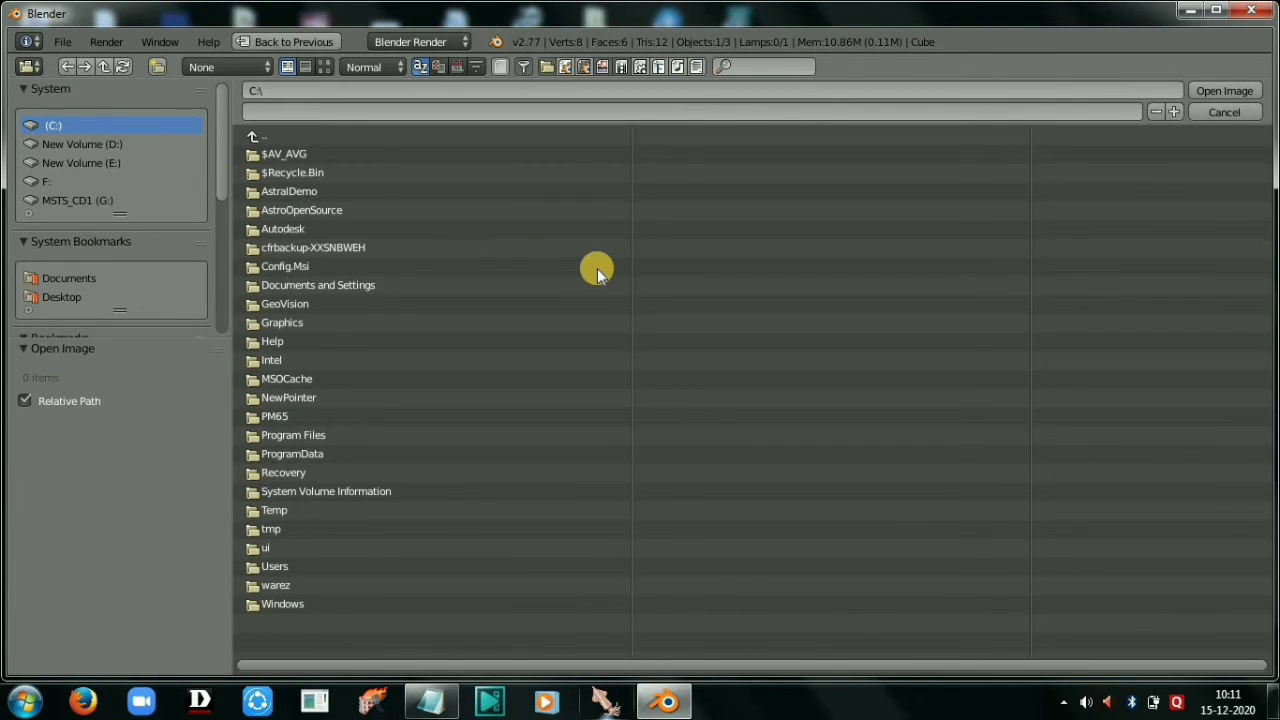
click(112, 145)
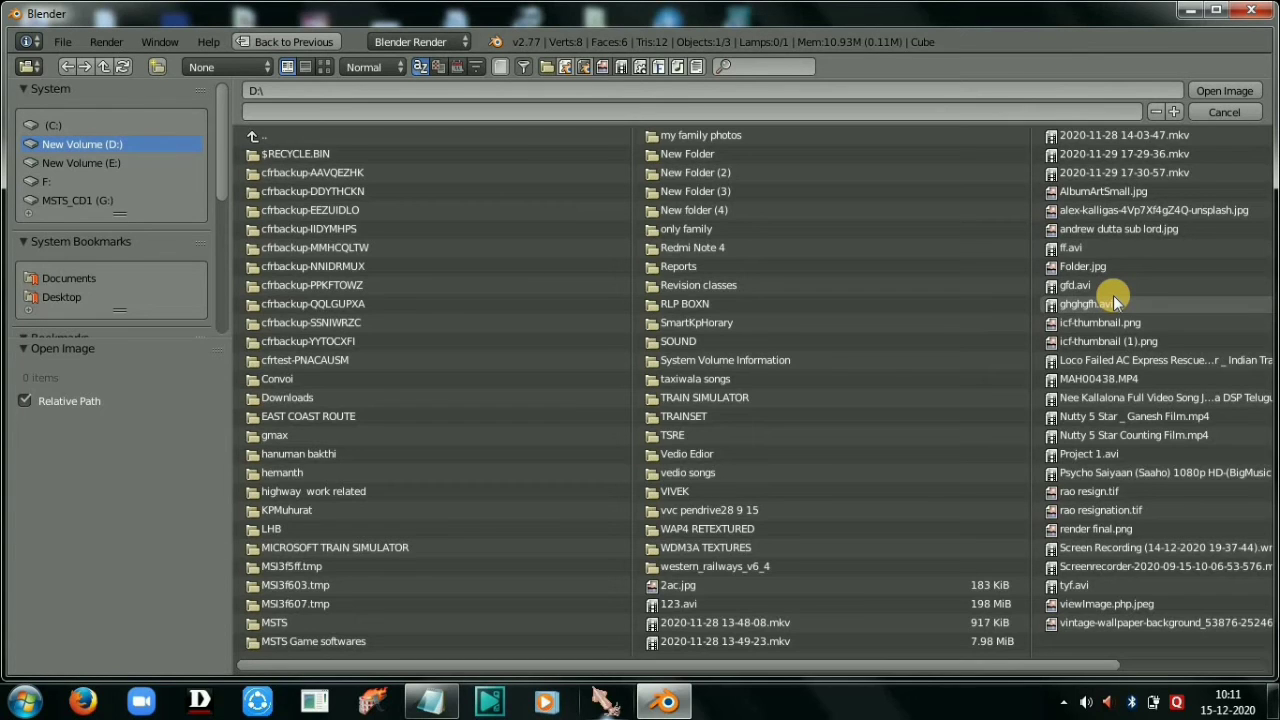
click(69, 292)
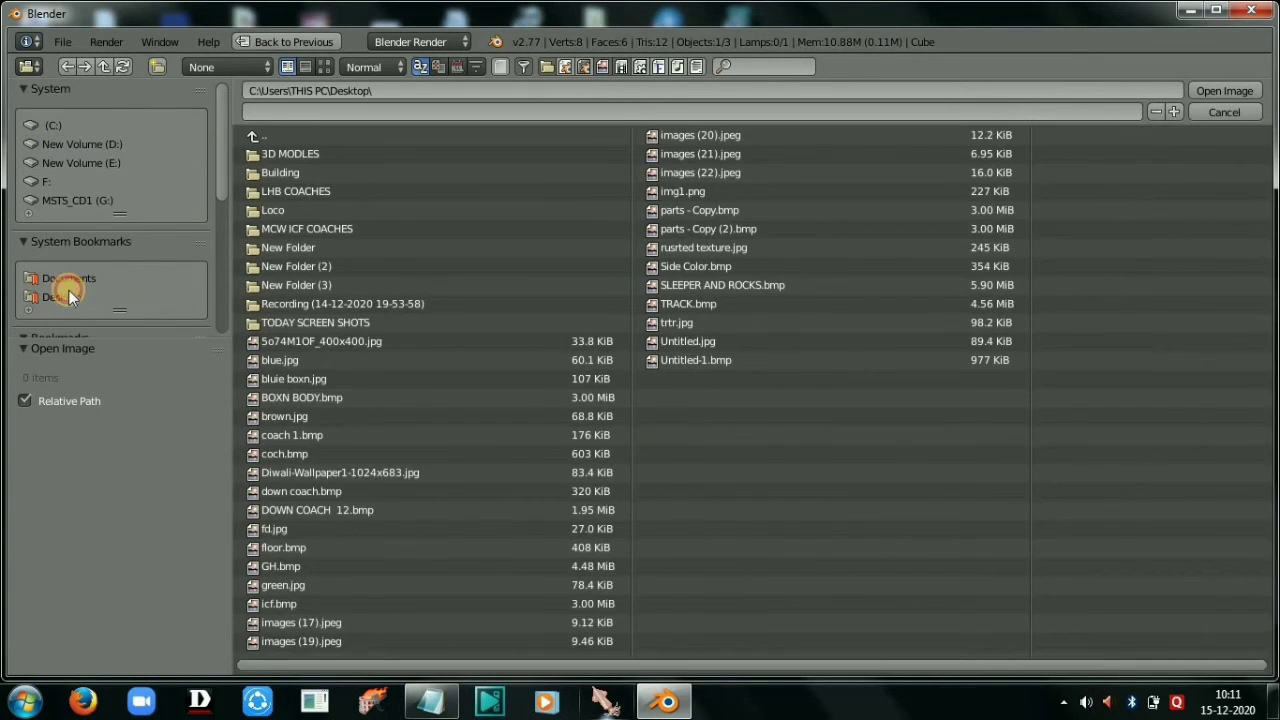
click(378, 490)
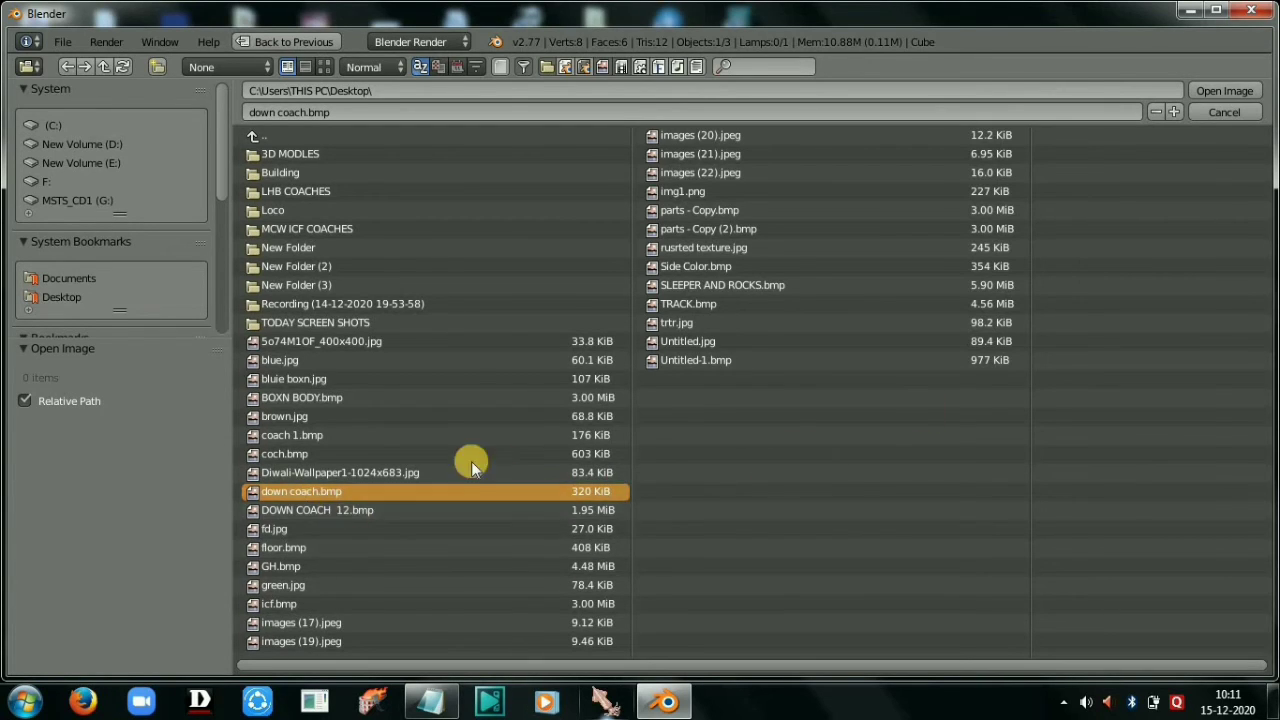
click(1224, 91)
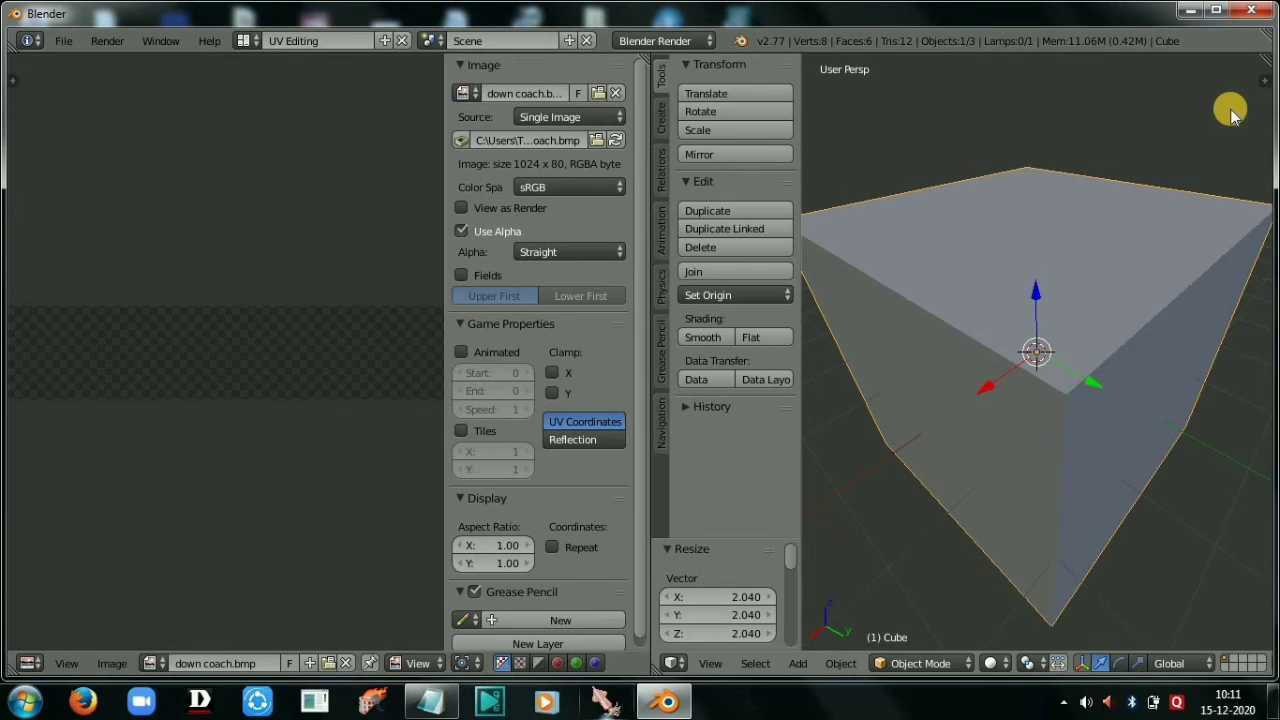
scroll(289, 411, down, 2)
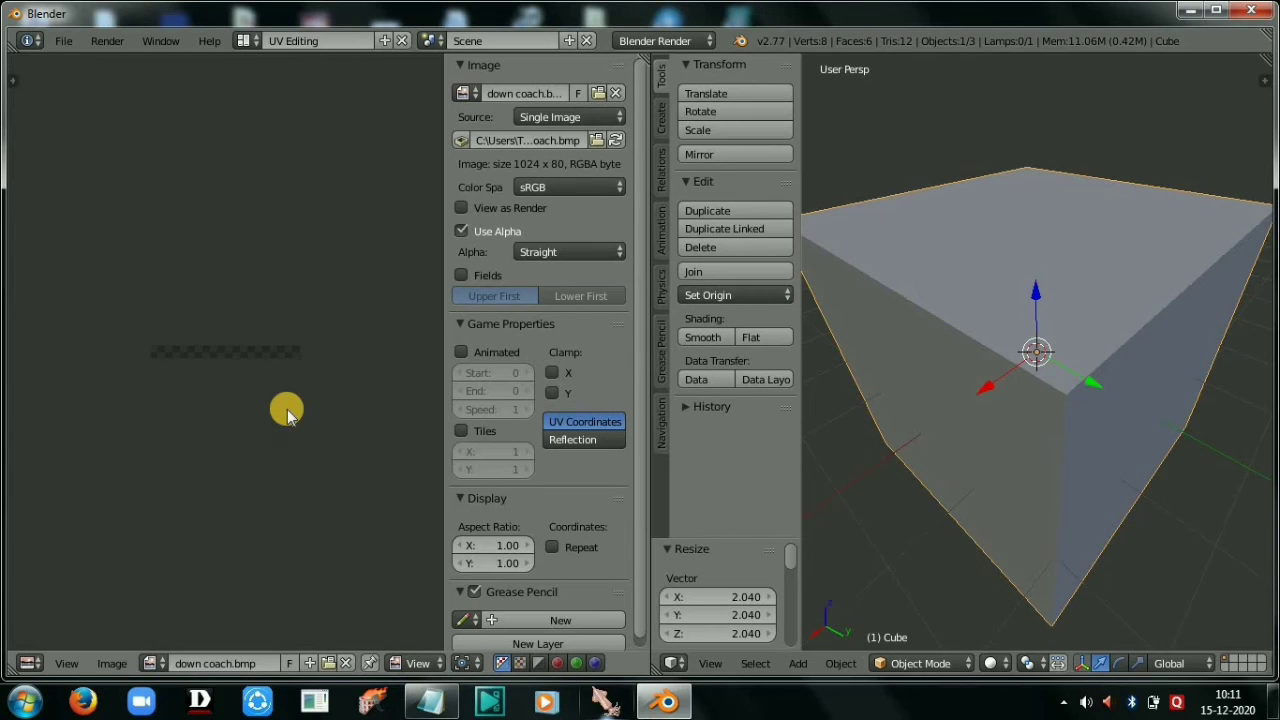
Step: Put the cube into Edit Mode and limit selection to visible geometry
key(Tab)
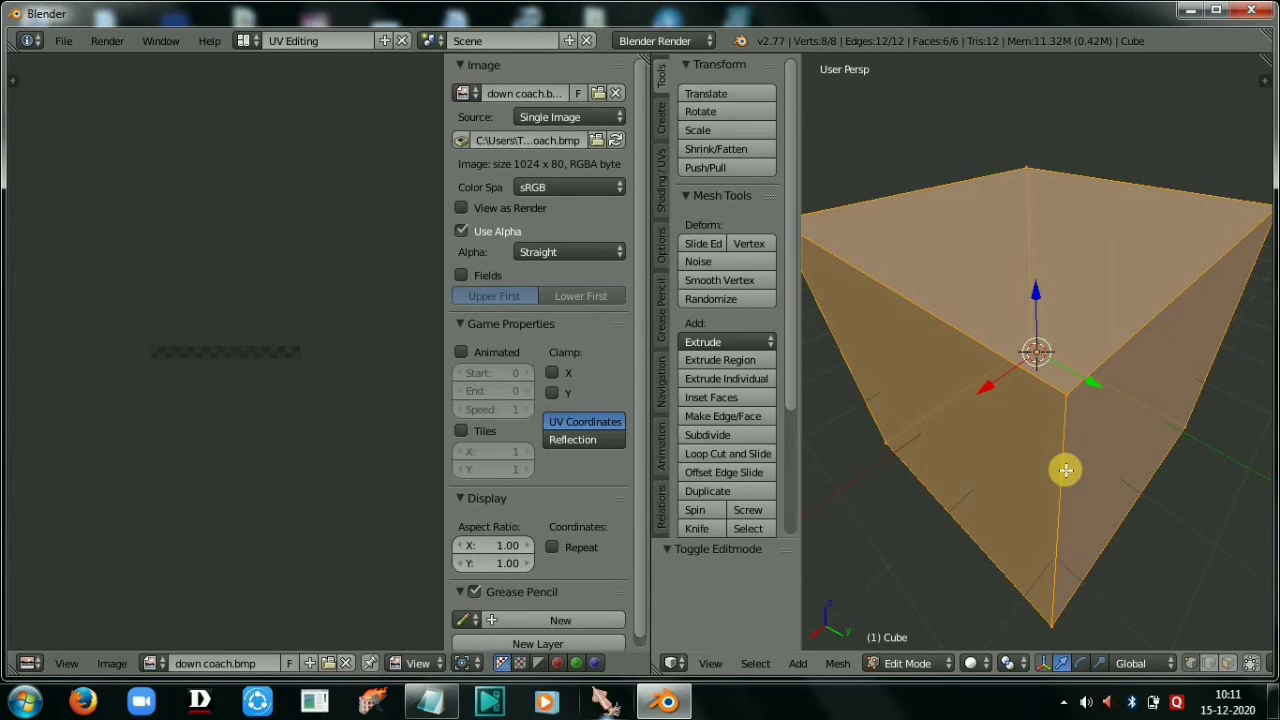
middle_drag(1064, 464, 1091, 477)
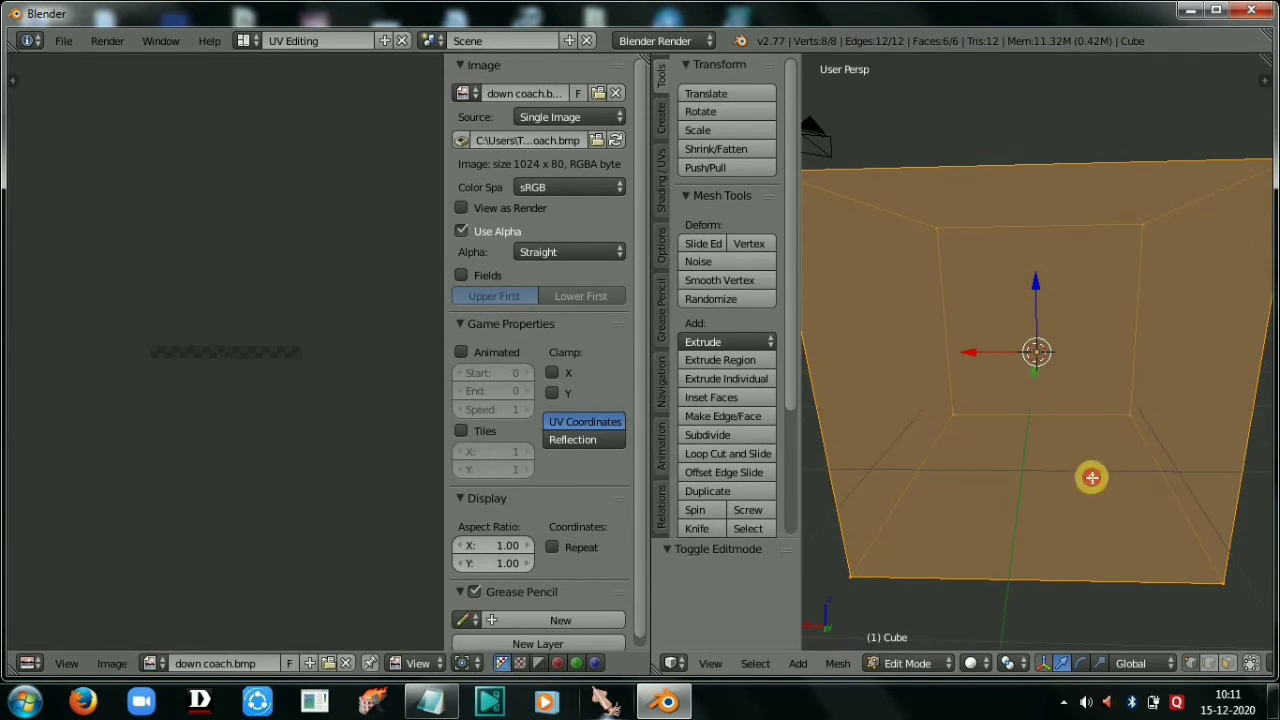
click(1252, 665)
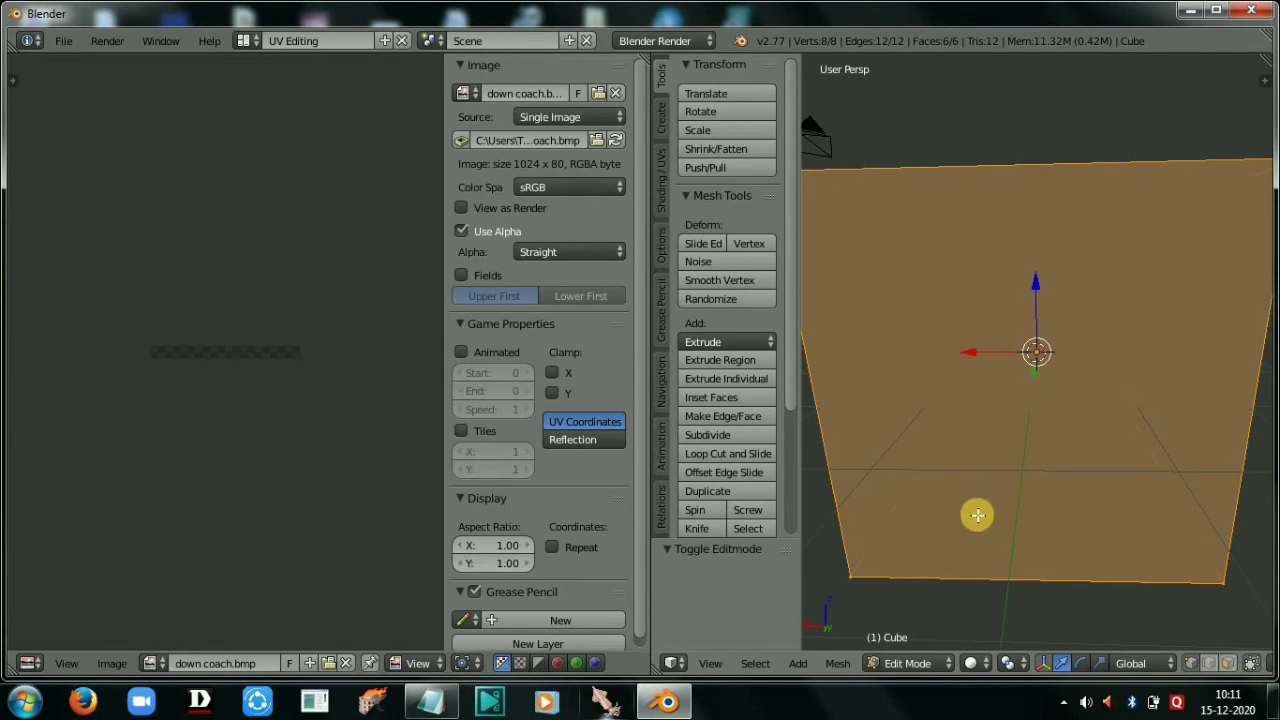
middle_drag(990, 479, 886, 491)
scroll(886, 491, down, 4)
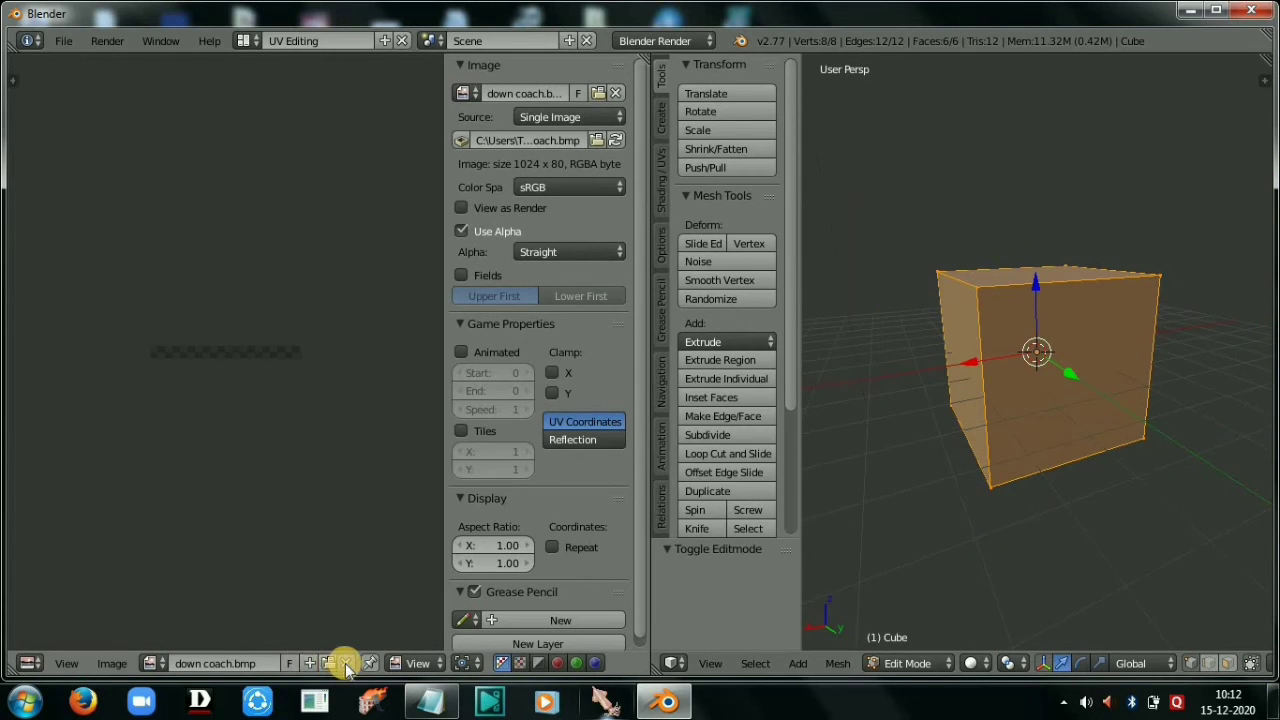
Step: Open the image BOXN BODY.bmp from the Desktop folder in the UV/Image Editor in place of the current image
click(327, 664)
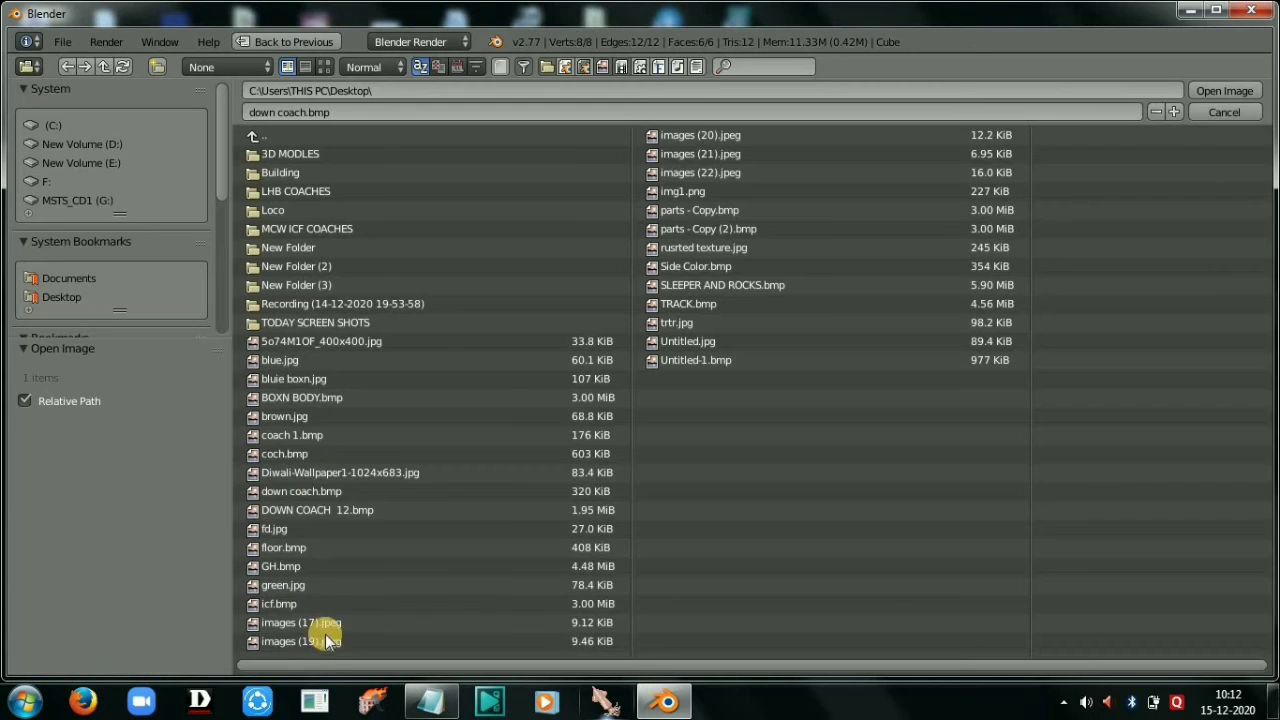
click(311, 362)
click(324, 380)
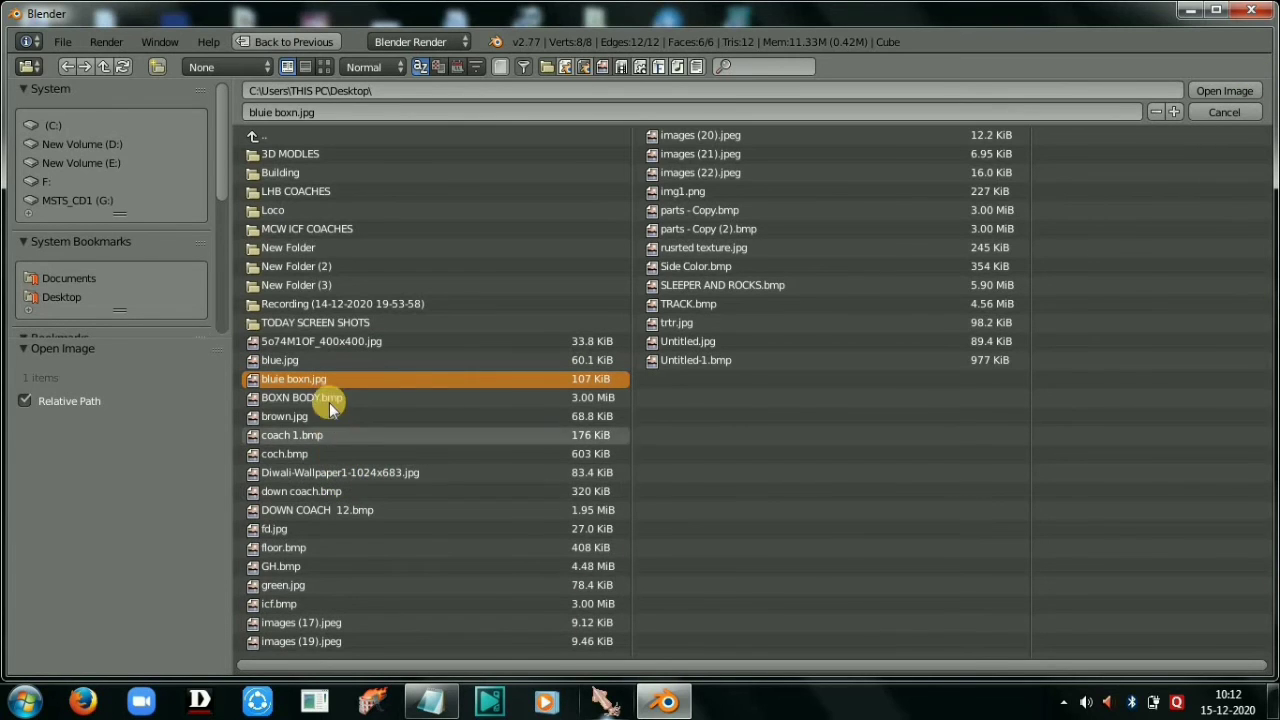
click(476, 377)
click(470, 397)
click(1224, 90)
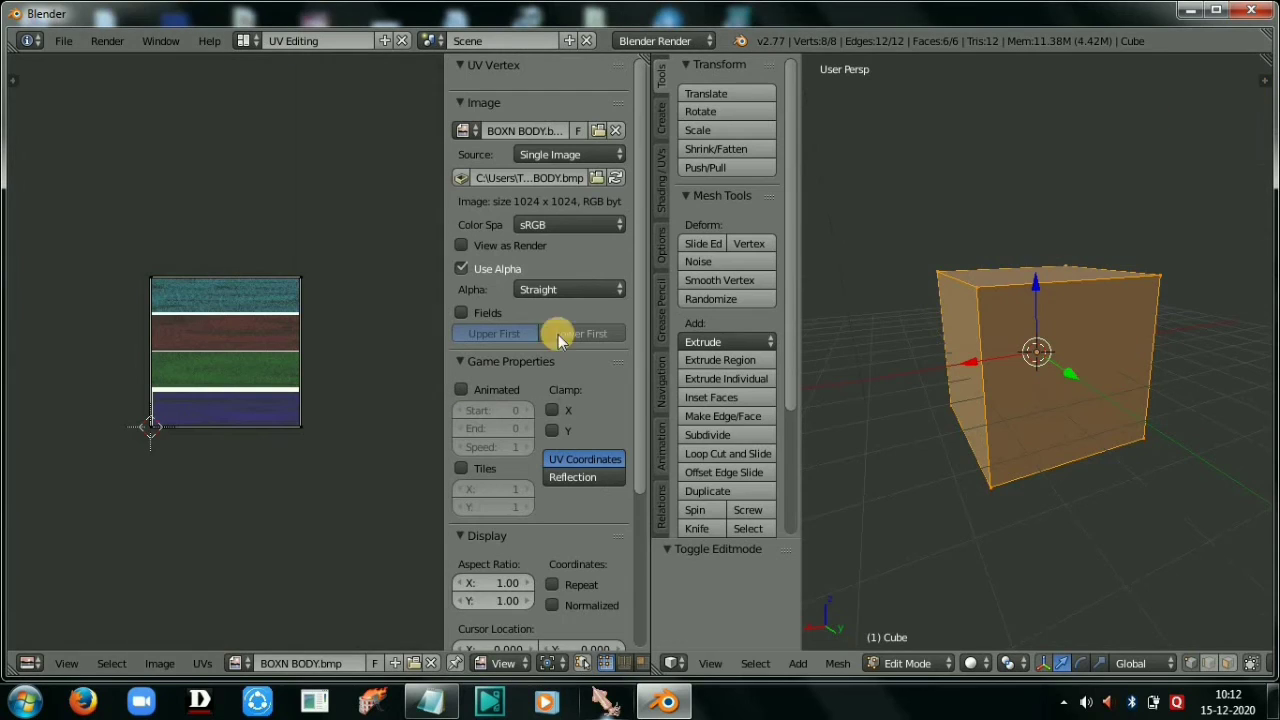
scroll(320, 334, up, 3)
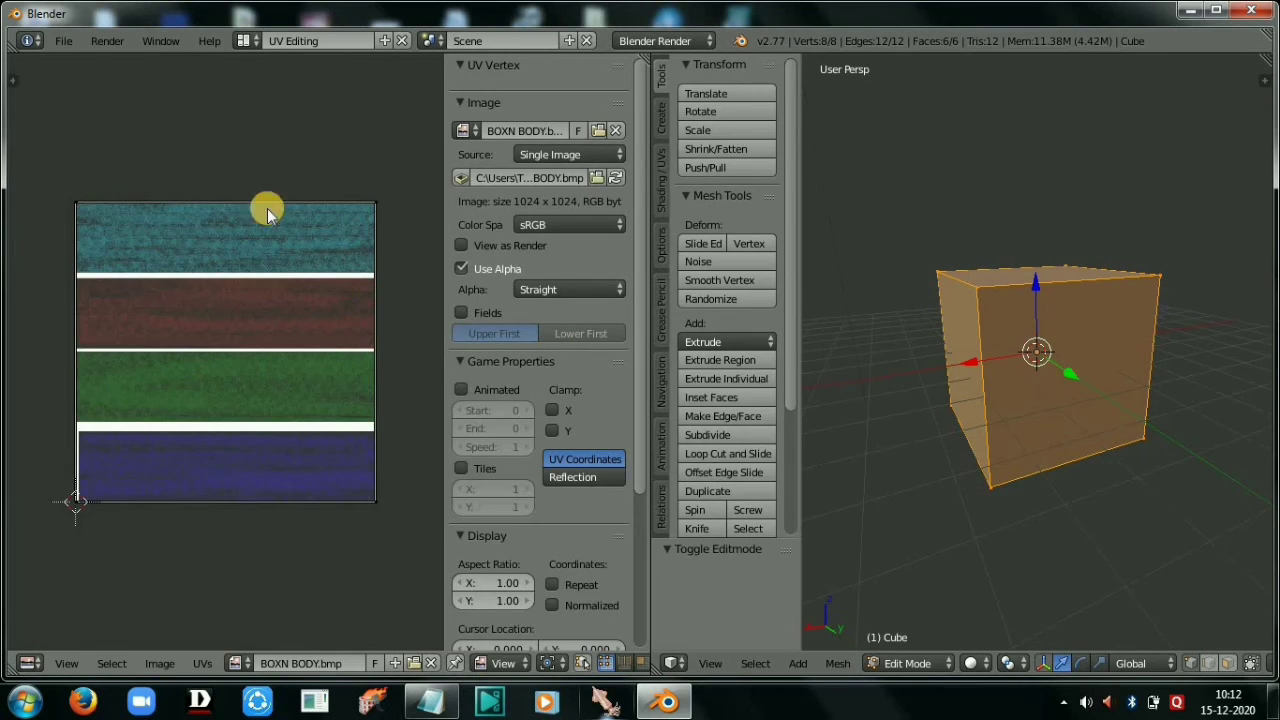
Step: Unwrap the entire cube mesh with the standard Unwrap mapping
right_click(414, 440)
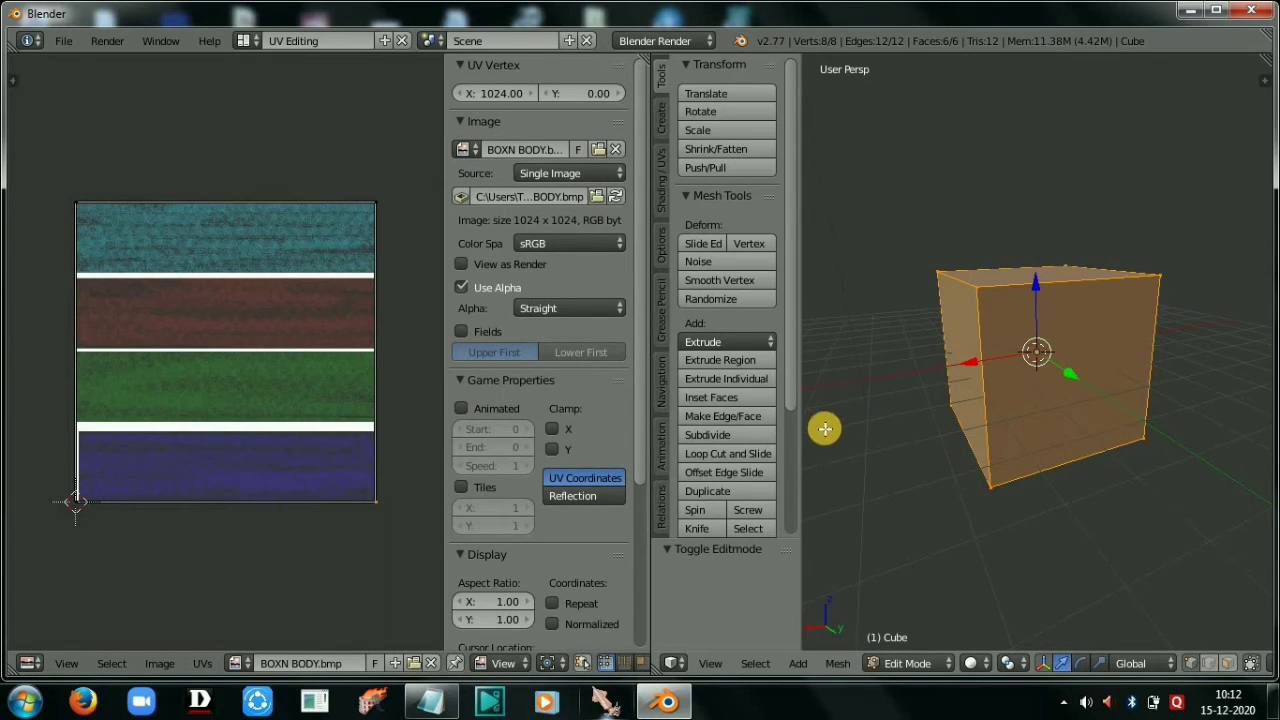
key(u)
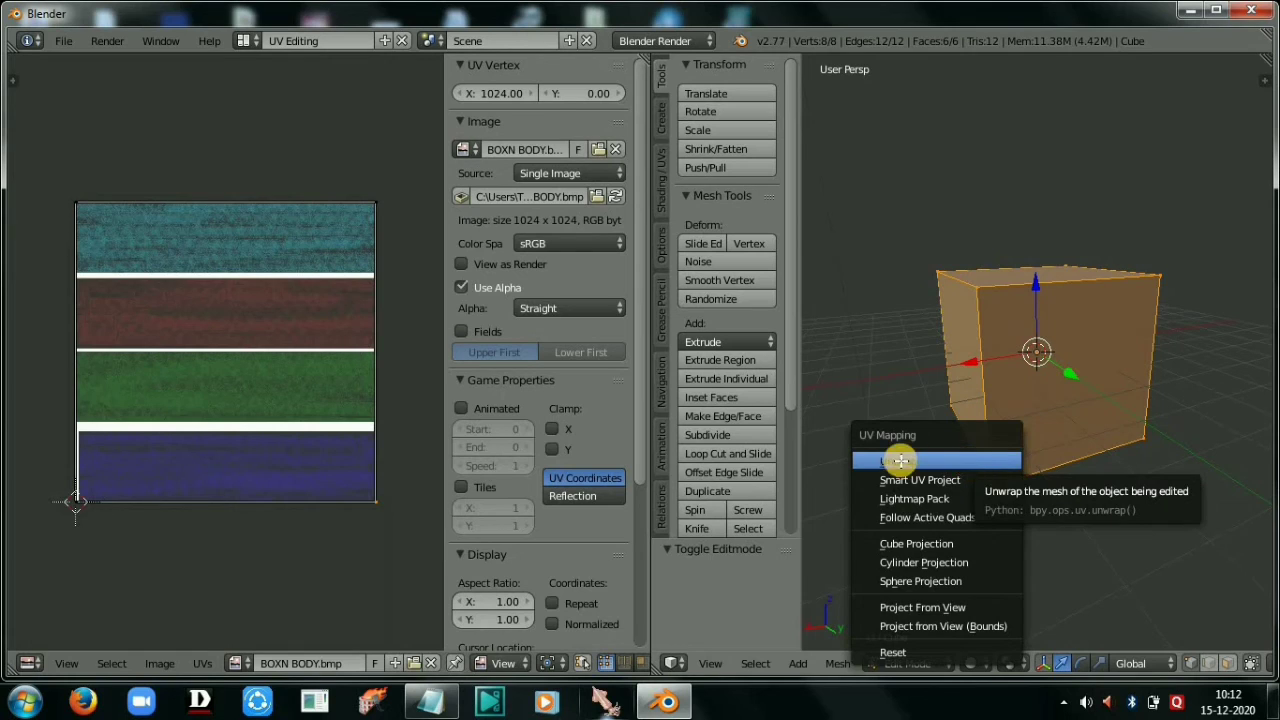
click(966, 459)
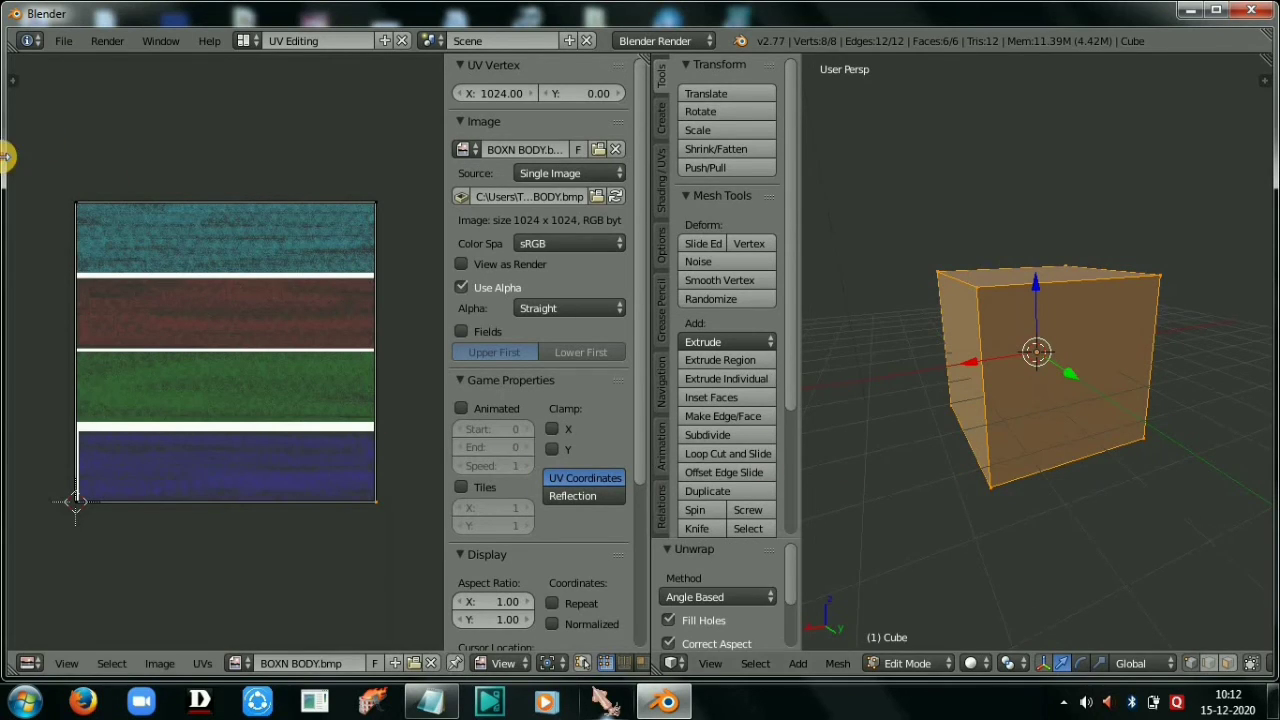
Step: Maximize the Blender window, switch the UV selection mode to Face and box-select all UV faces over the image
drag(5, 155, 72, 155)
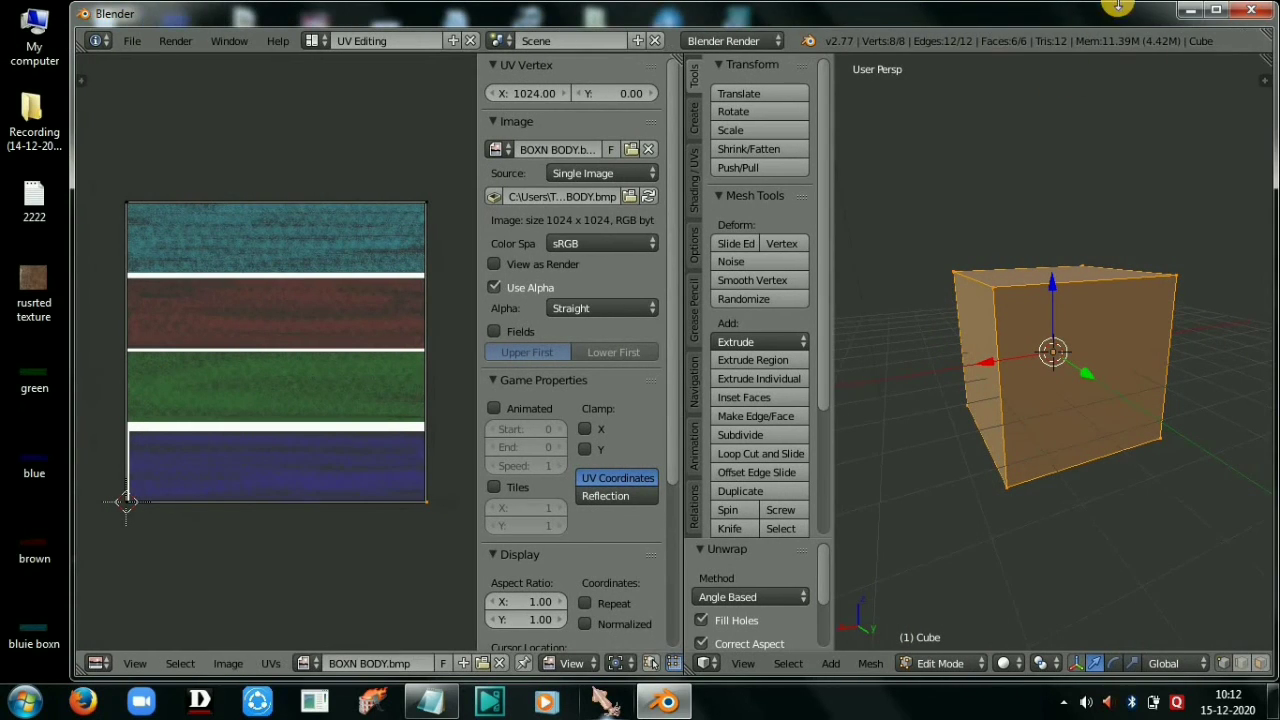
click(1218, 10)
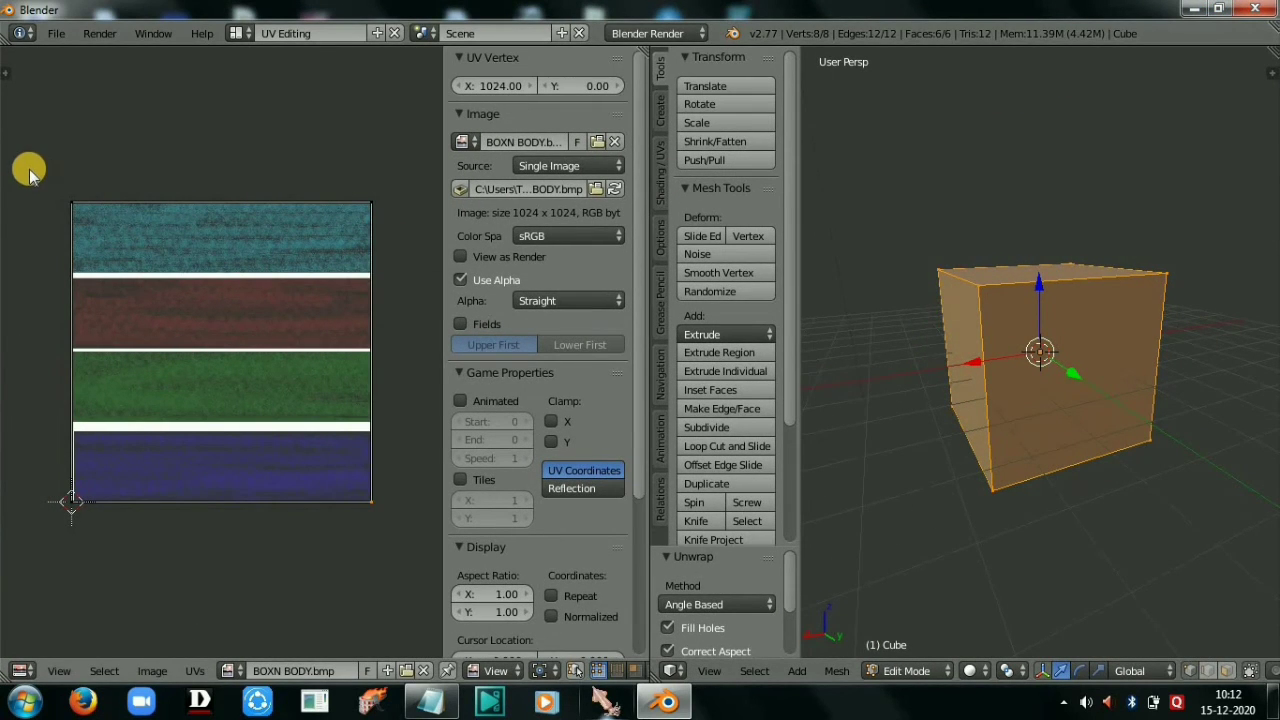
key(b)
drag(30, 173, 410, 565)
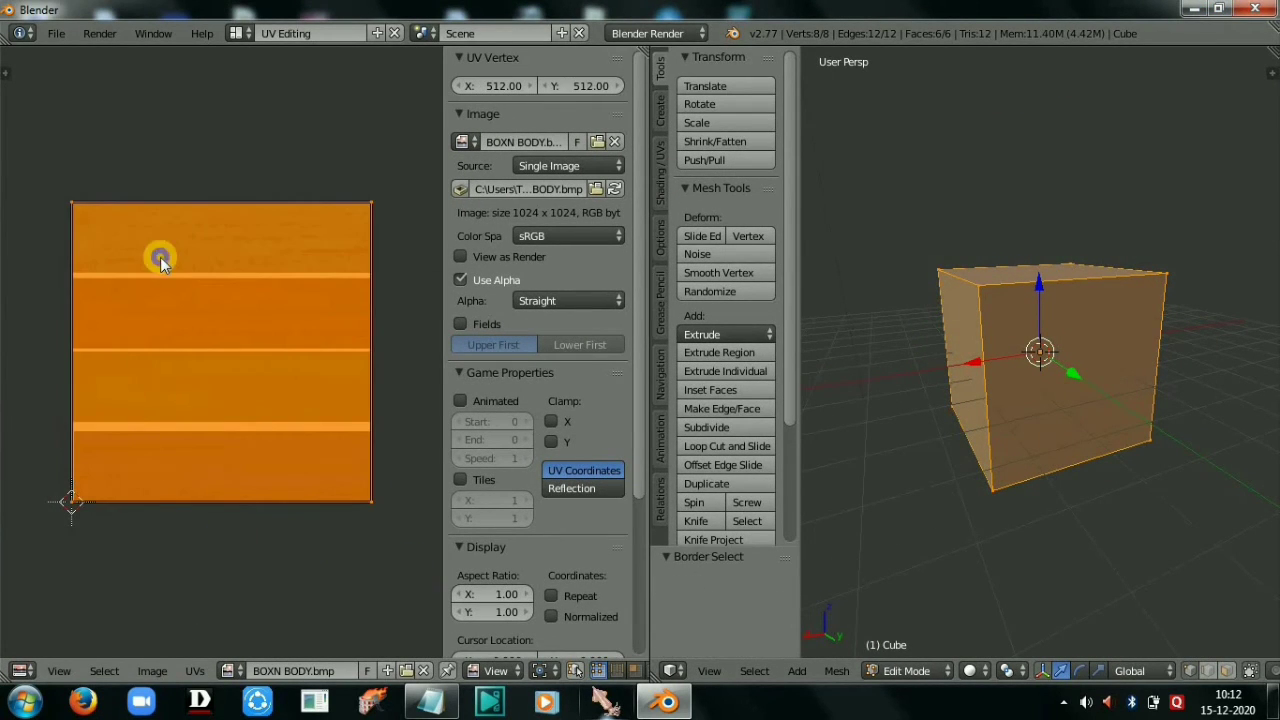
key(ctrl+Tab)
key(ctrl+Tab)
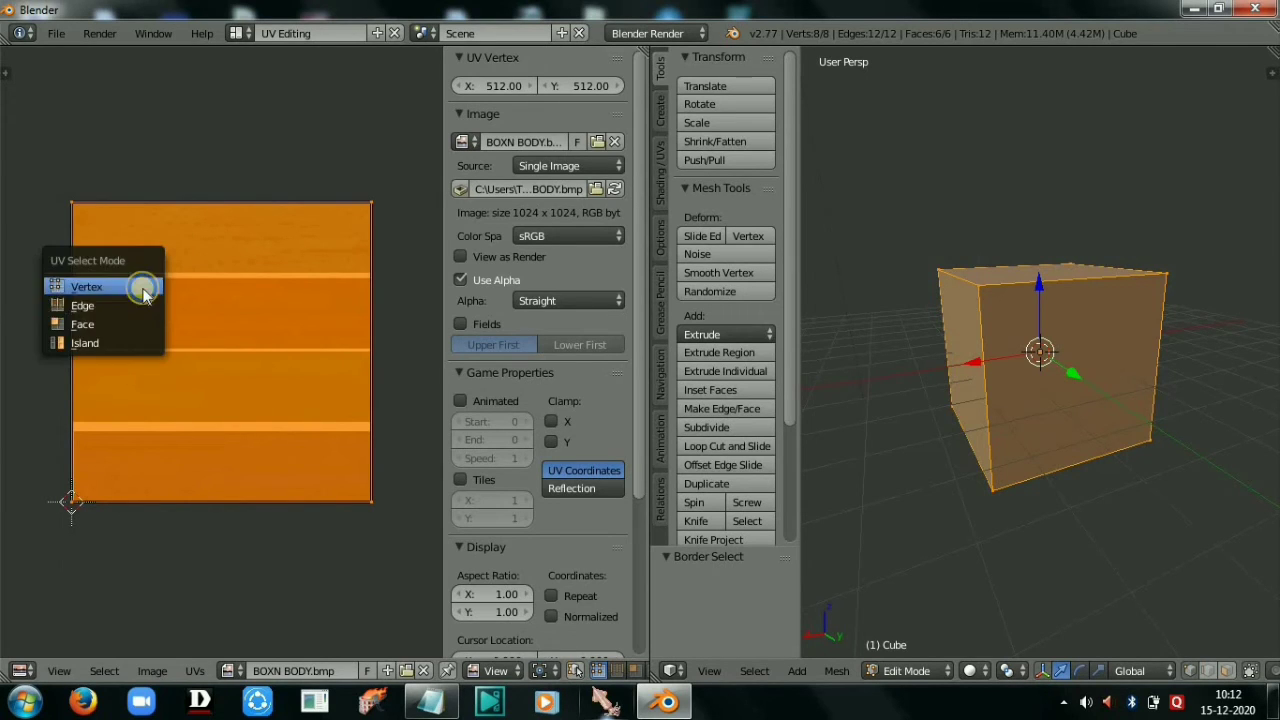
click(149, 321)
key(a)
key(b)
drag(14, 116, 410, 575)
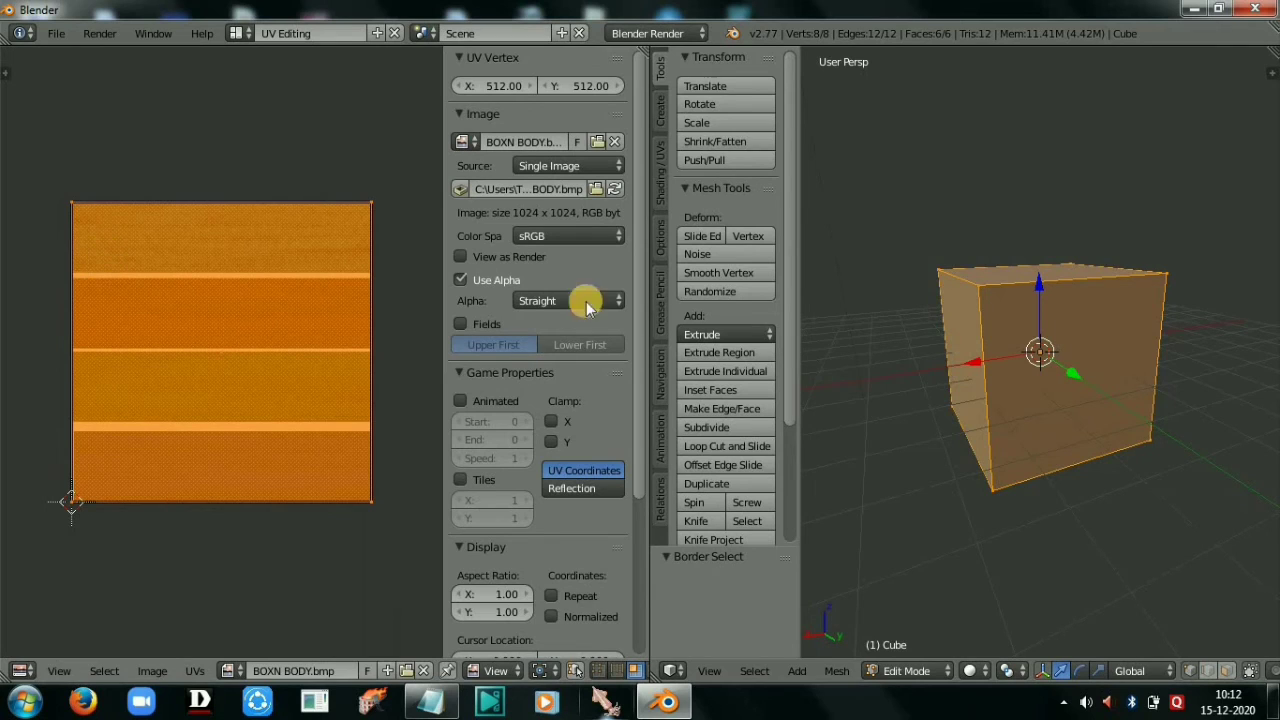
Step: Set the 3D view's viewport shading to Texture to display the image on the cube
right_click(992, 489)
middle_drag(992, 578, 1087, 499)
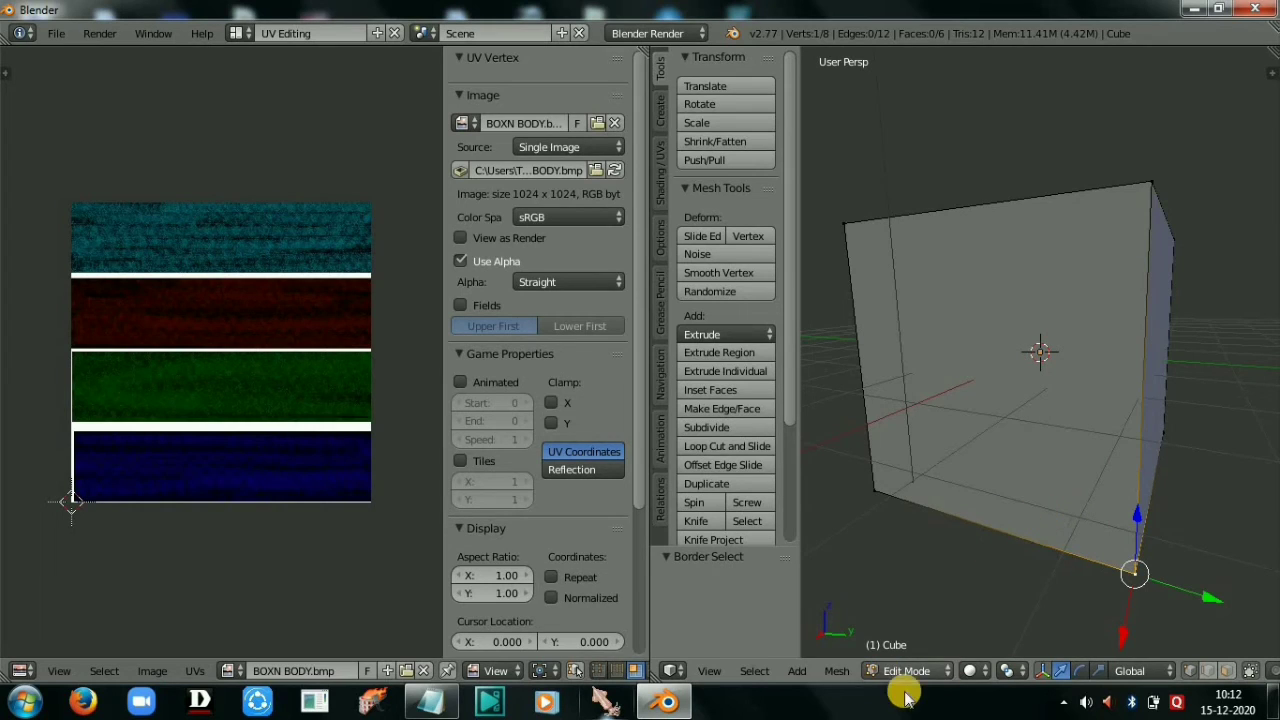
click(979, 673)
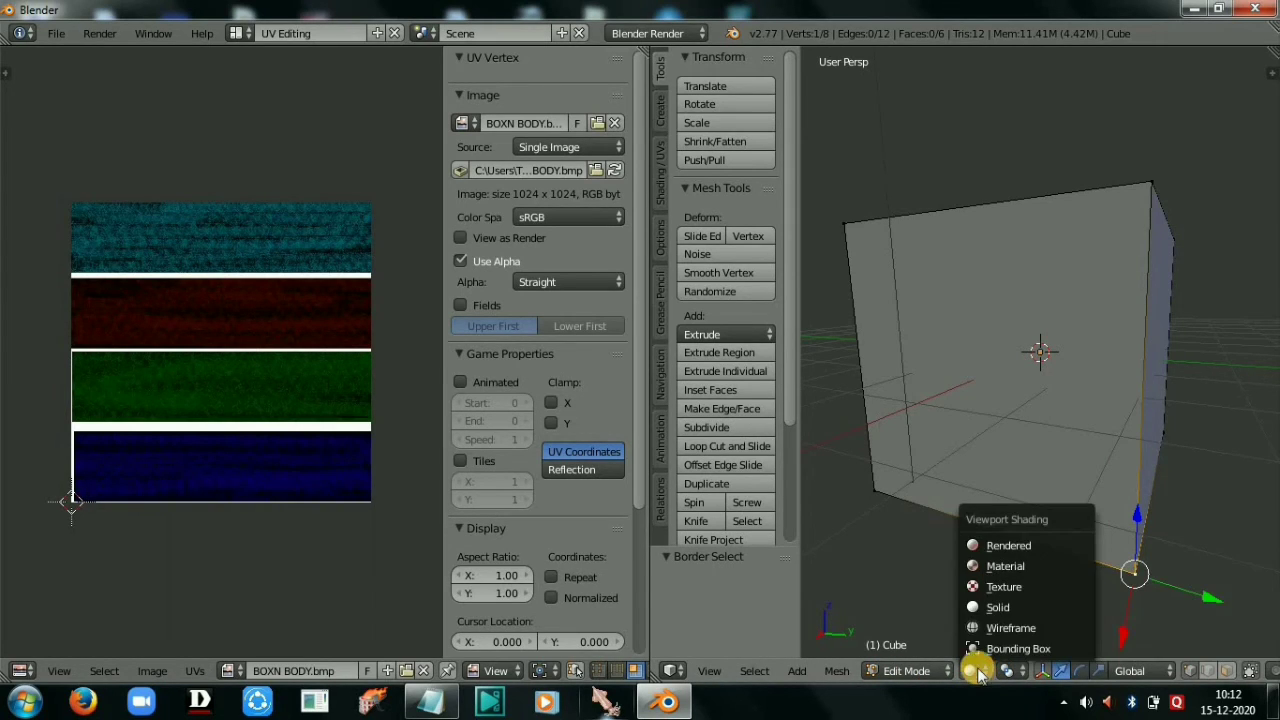
click(1045, 590)
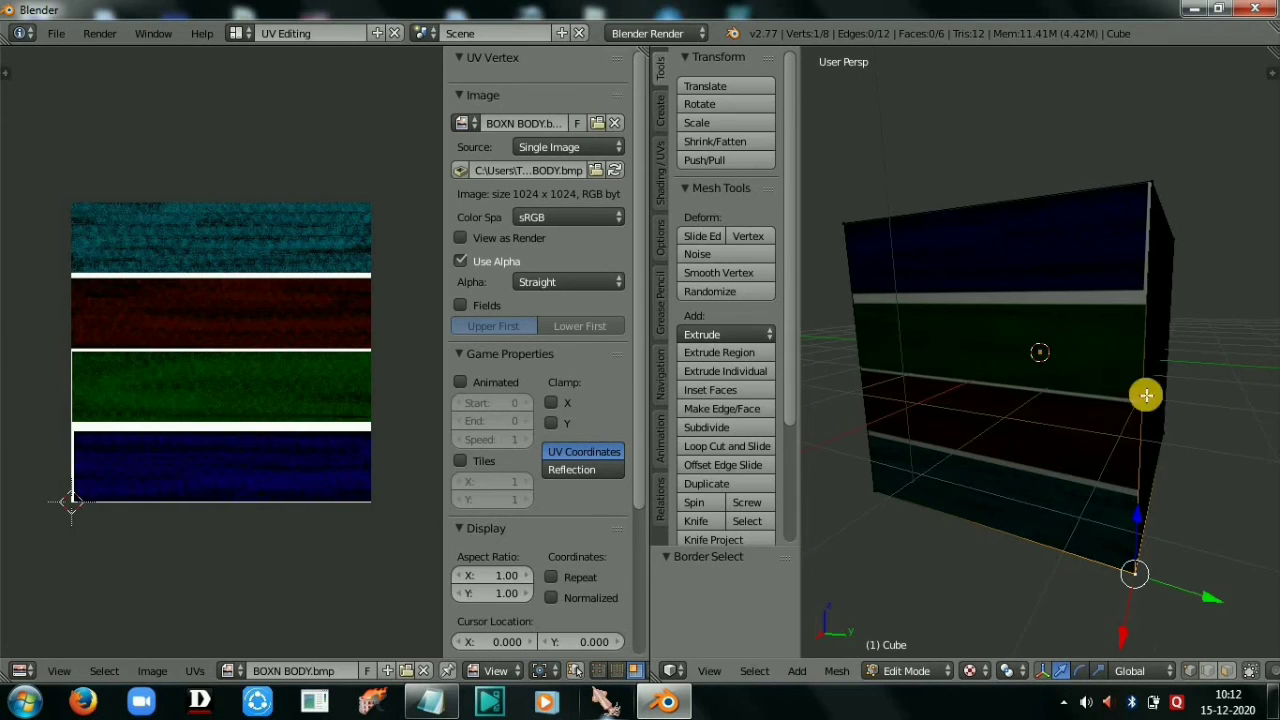
Step: Switch the mesh selection mode to Face, select the cube's top face and box-select its UVs over the image
middle_drag(1143, 391, 802, 444)
scroll(931, 429, down, 4)
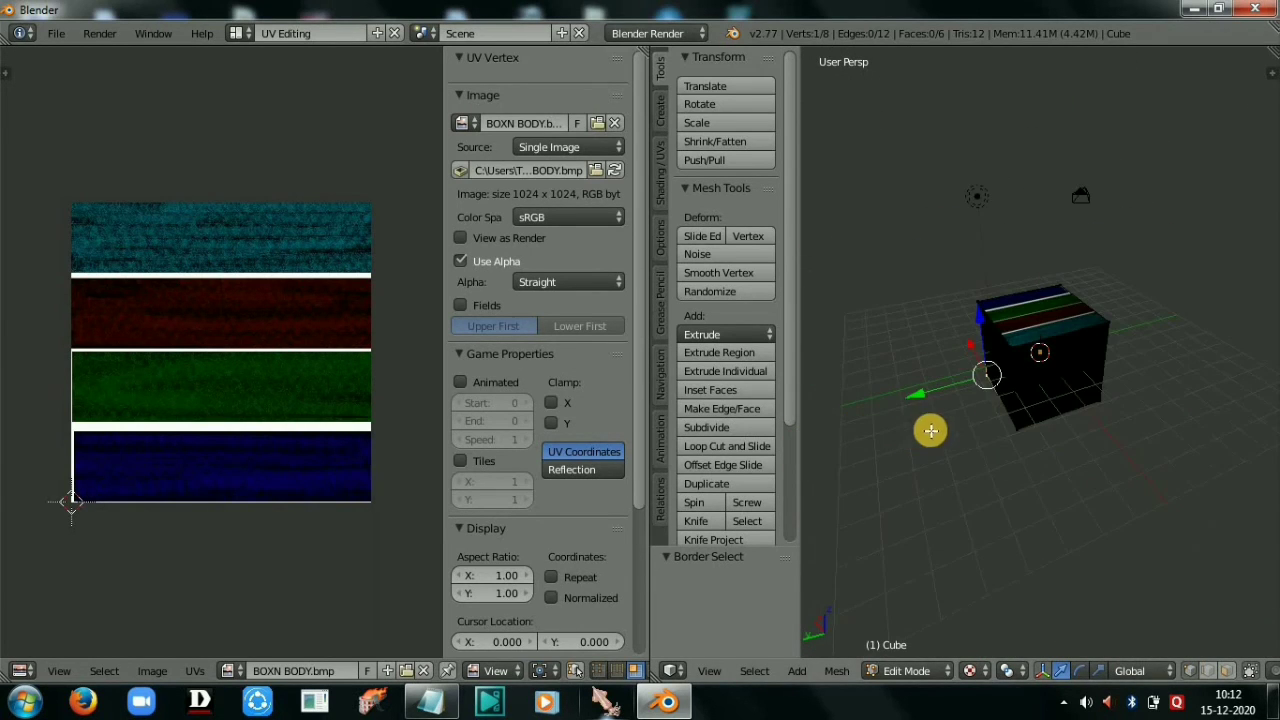
middle_drag(1031, 430, 1217, 417)
scroll(1037, 414, up, 2)
scroll(957, 426, up, 4)
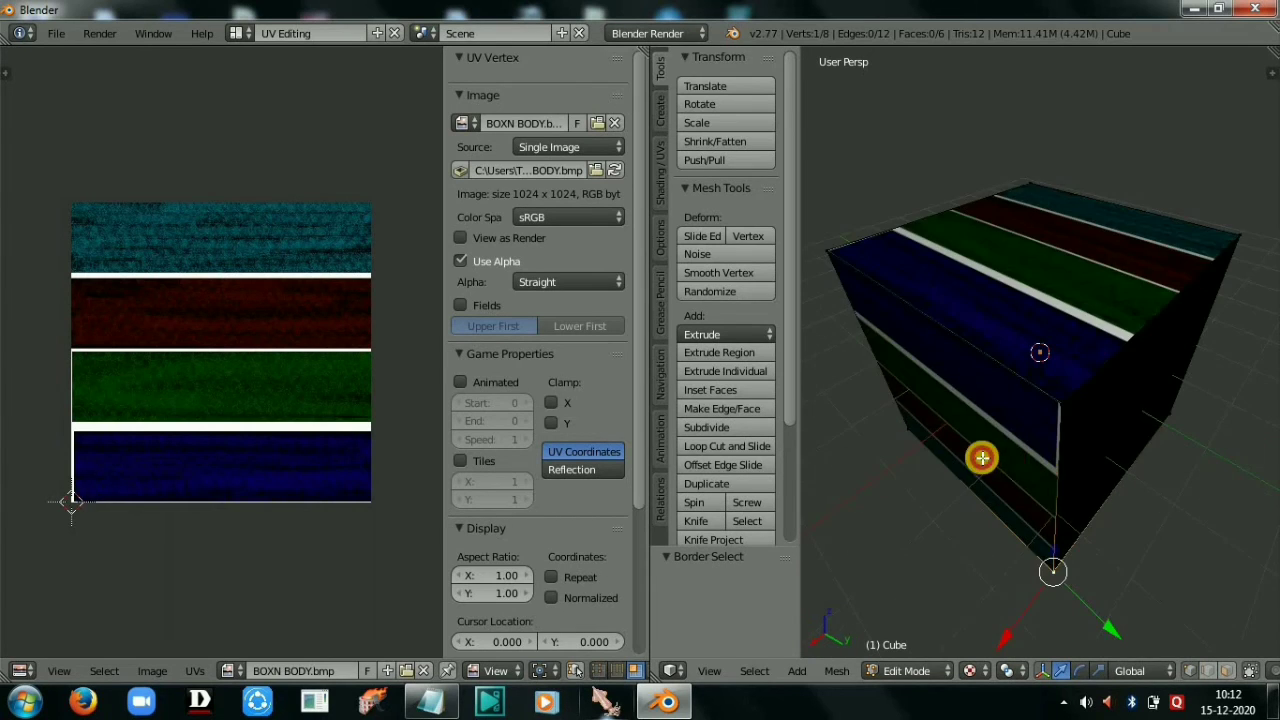
middle_drag(974, 446, 1016, 454)
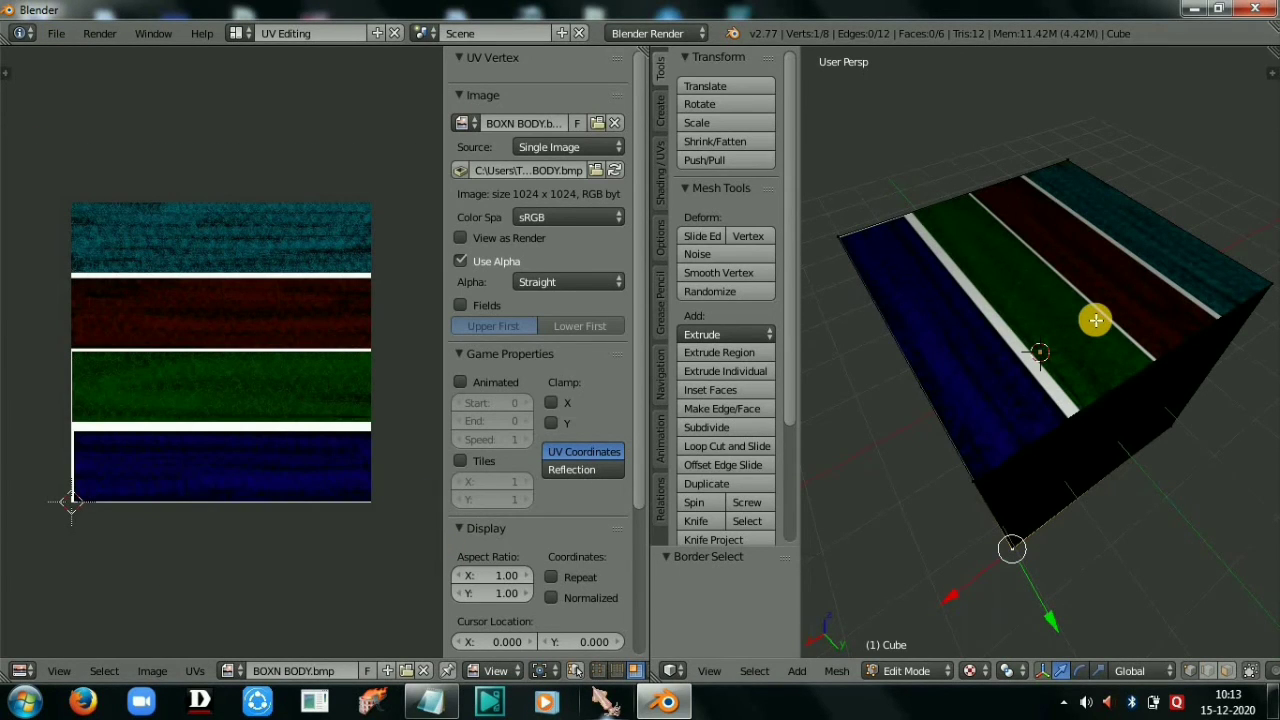
key(ctrl+Tab)
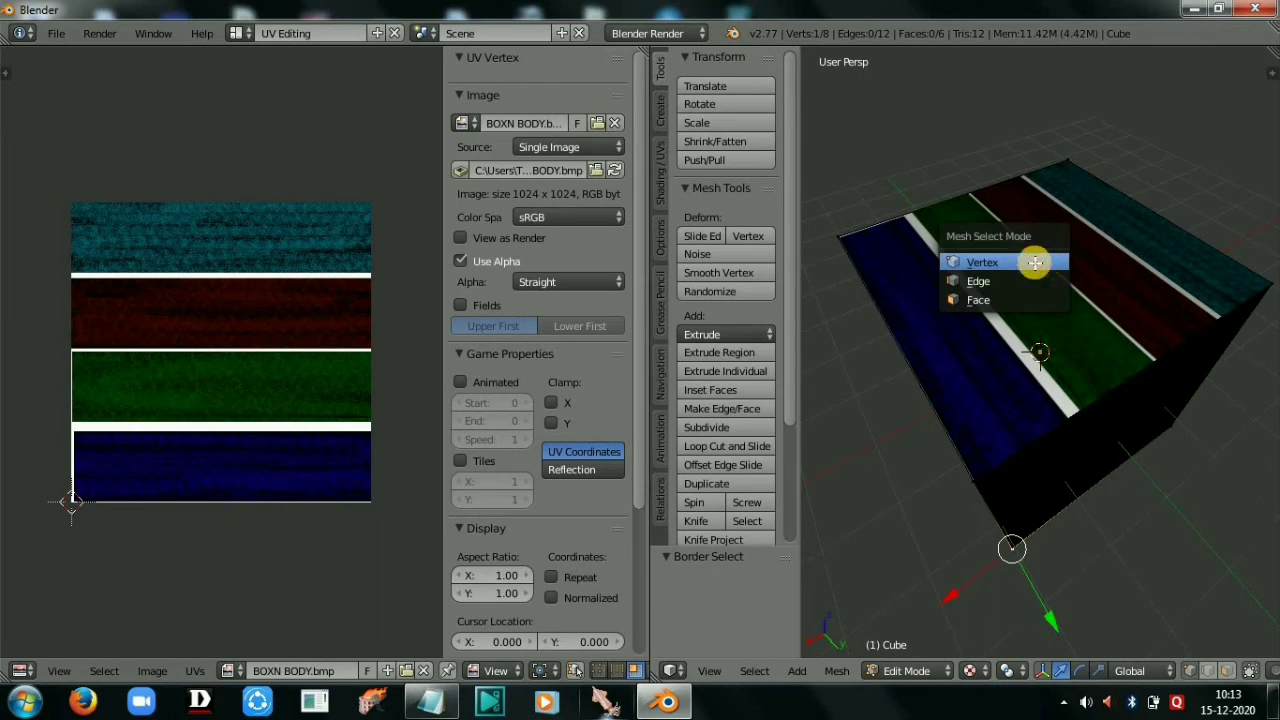
click(1041, 303)
right_click(1030, 292)
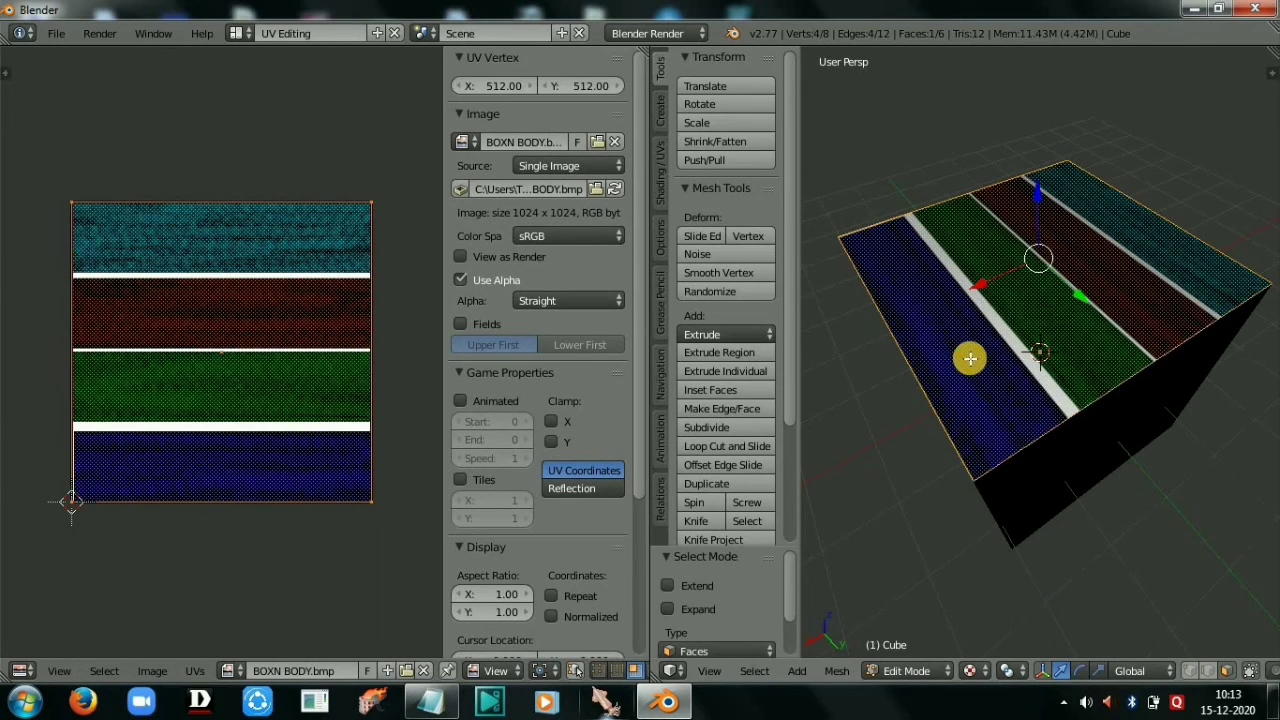
drag(50, 170, 436, 549)
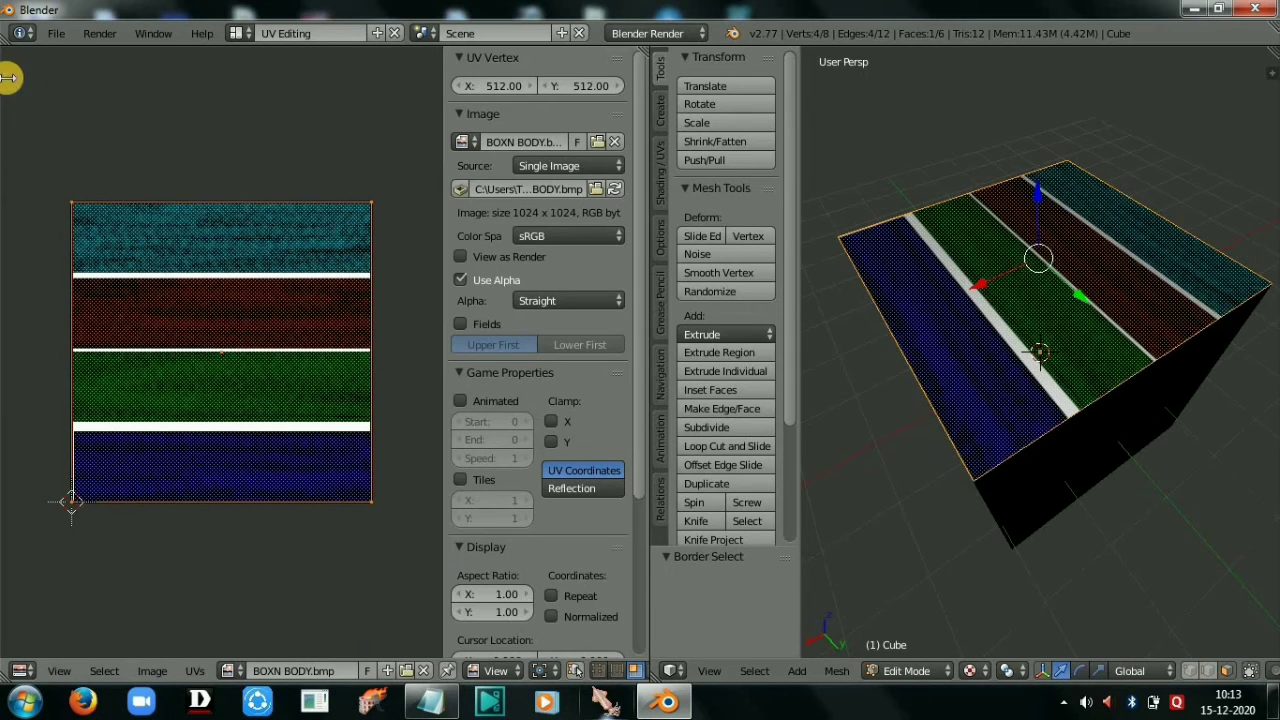
Step: Reveal the transform tools in the UV editor, deselect everything and reselect the cube's top face in Face selection mode
drag(10, 74, 102, 128)
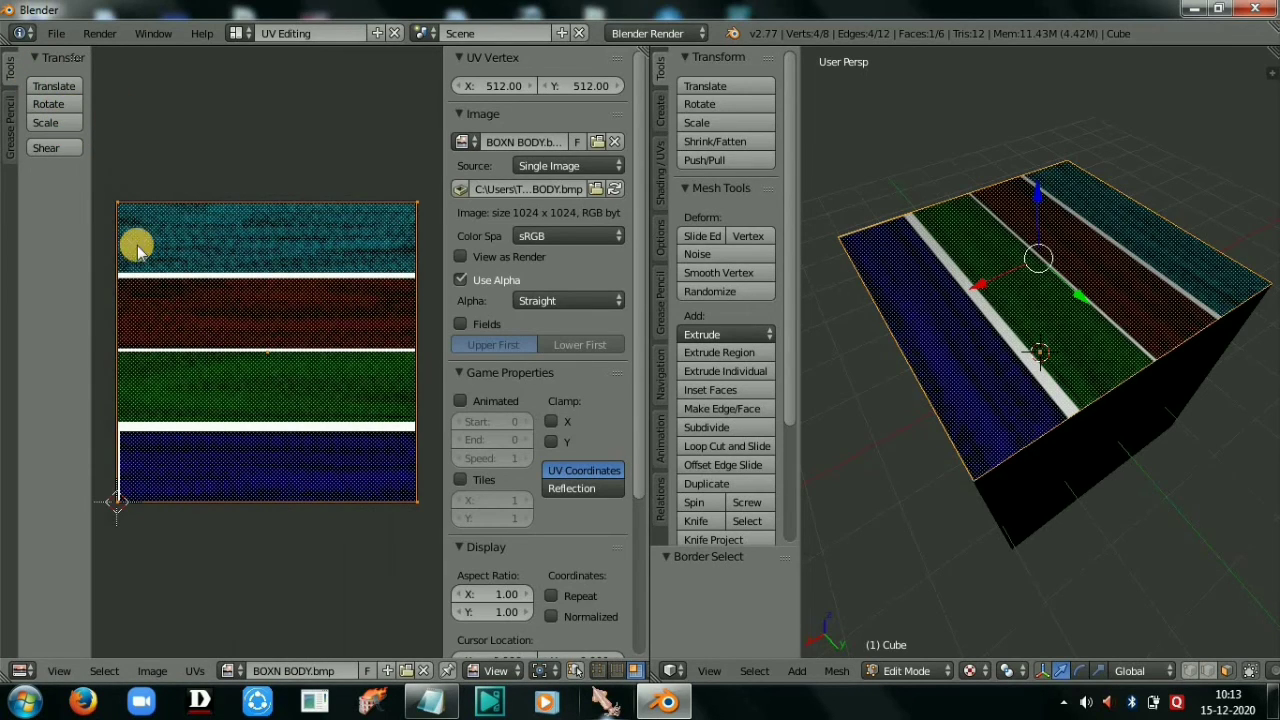
key(a)
scroll(1070, 530, down, 5)
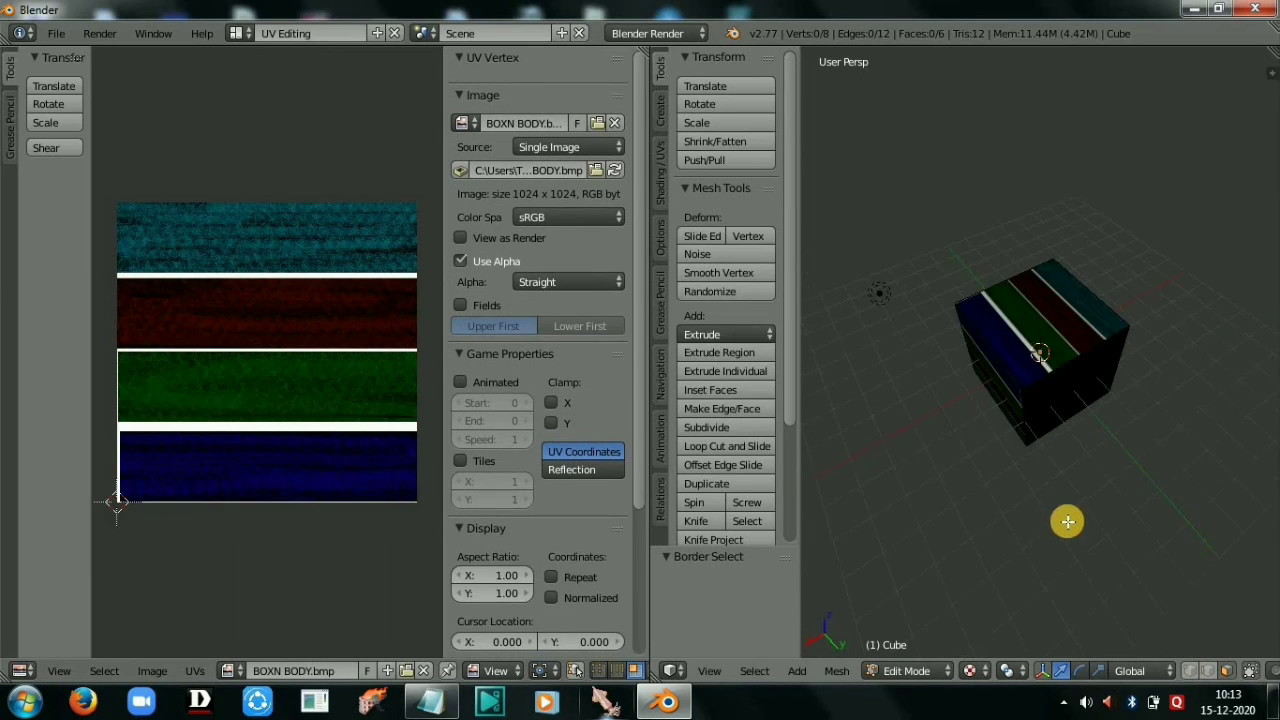
scroll(1066, 520, up, 3)
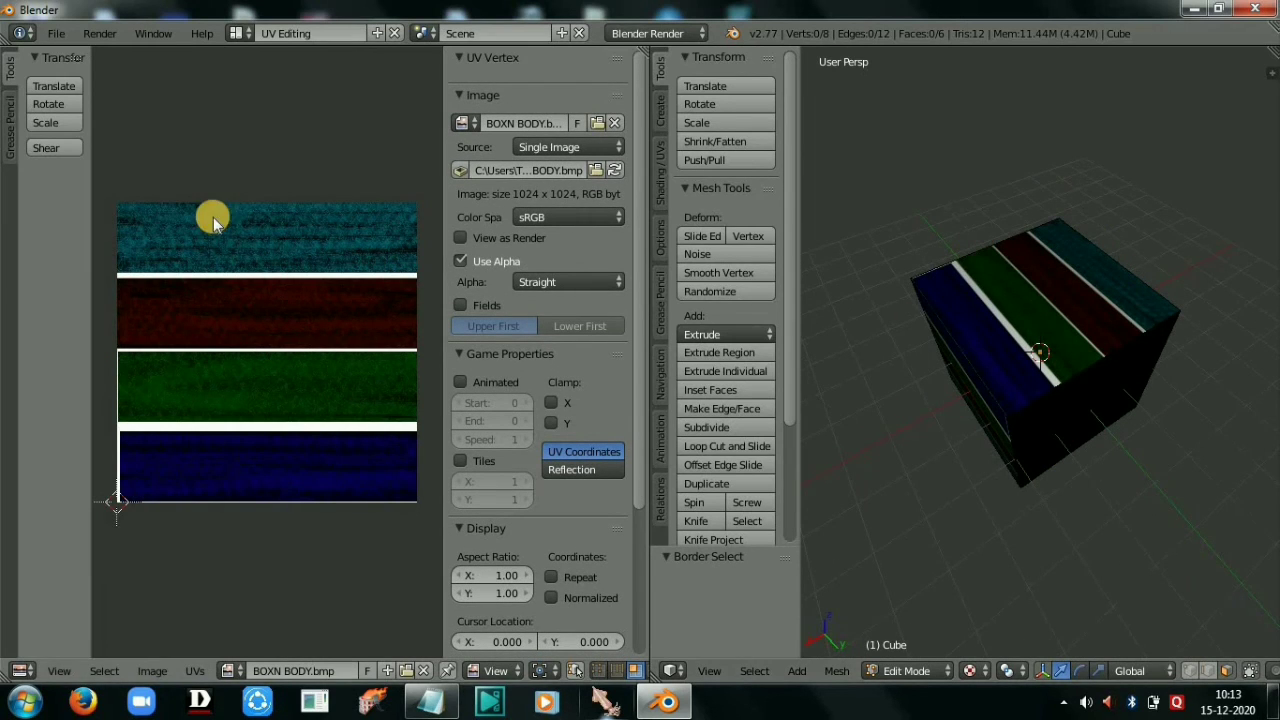
key(ctrl+Tab)
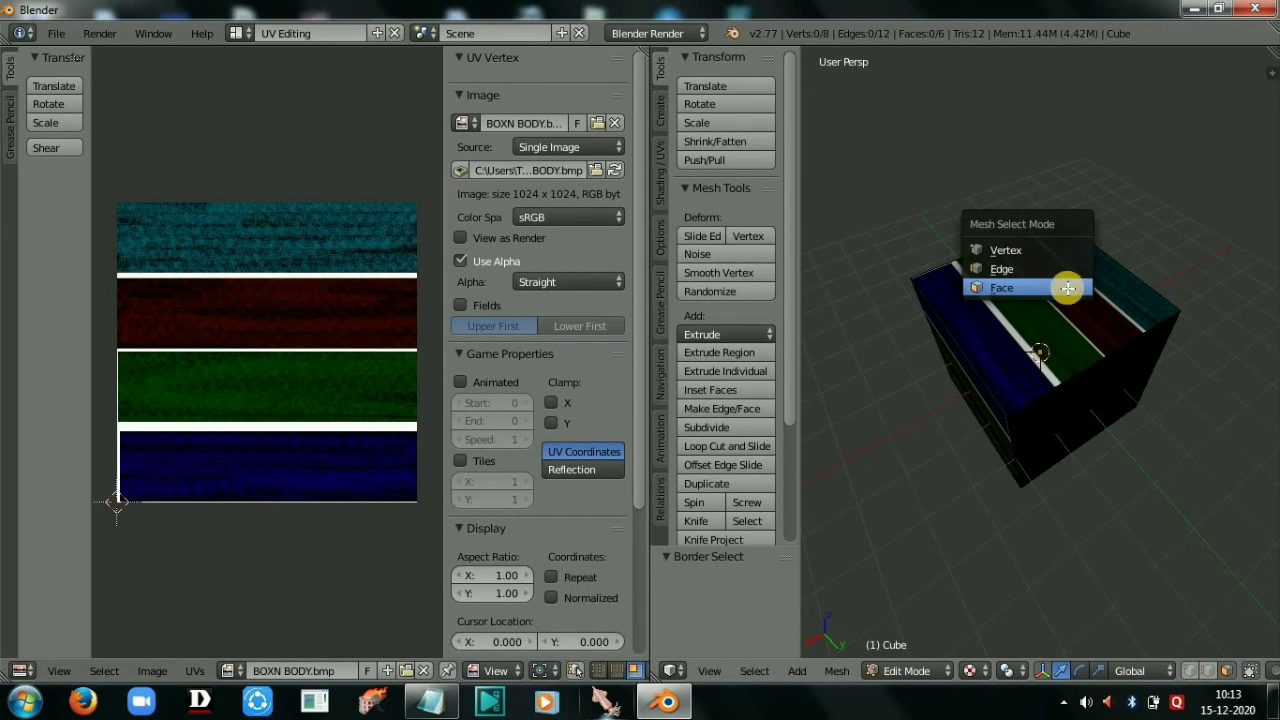
click(1047, 288)
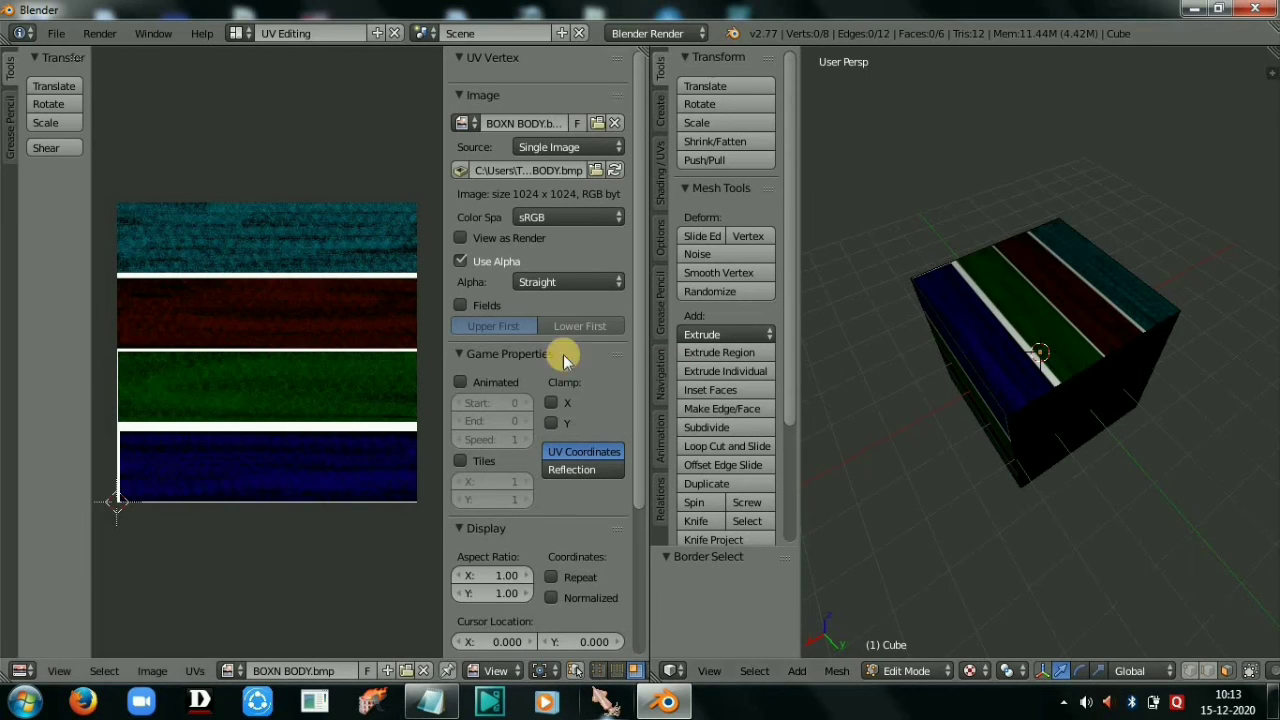
right_click(1050, 282)
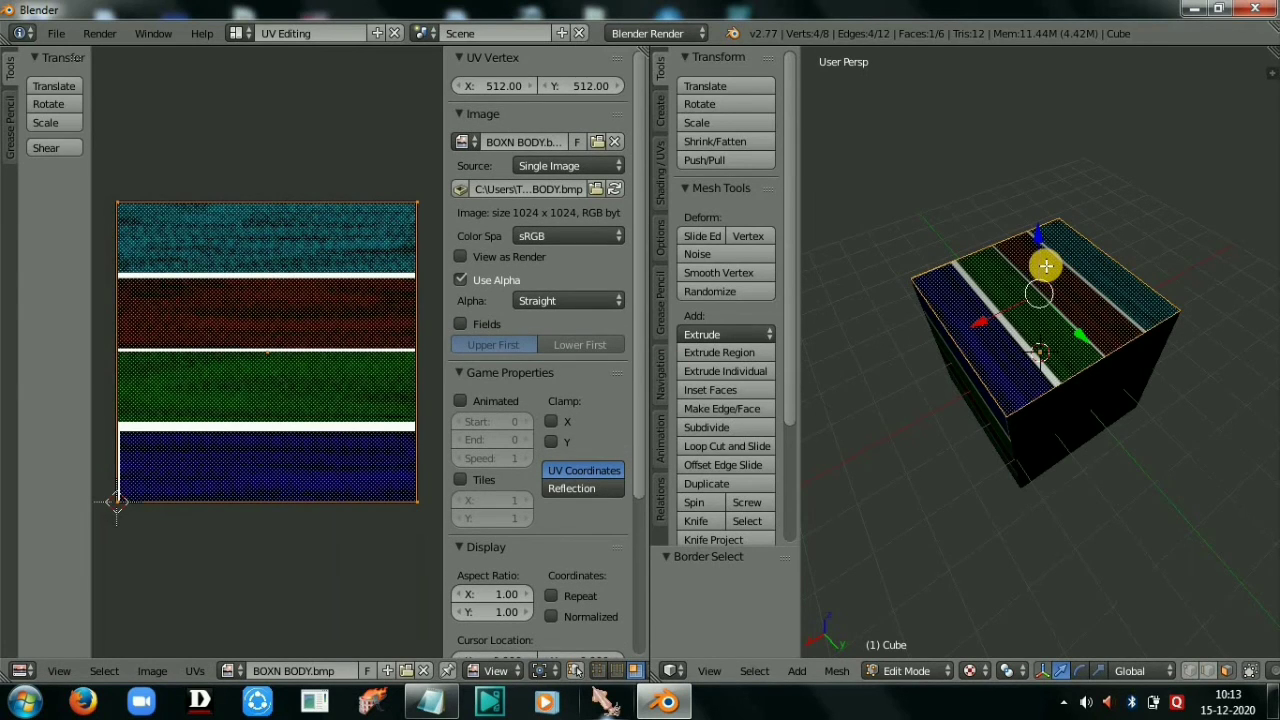
key(ctrl+Tab)
click(143, 211)
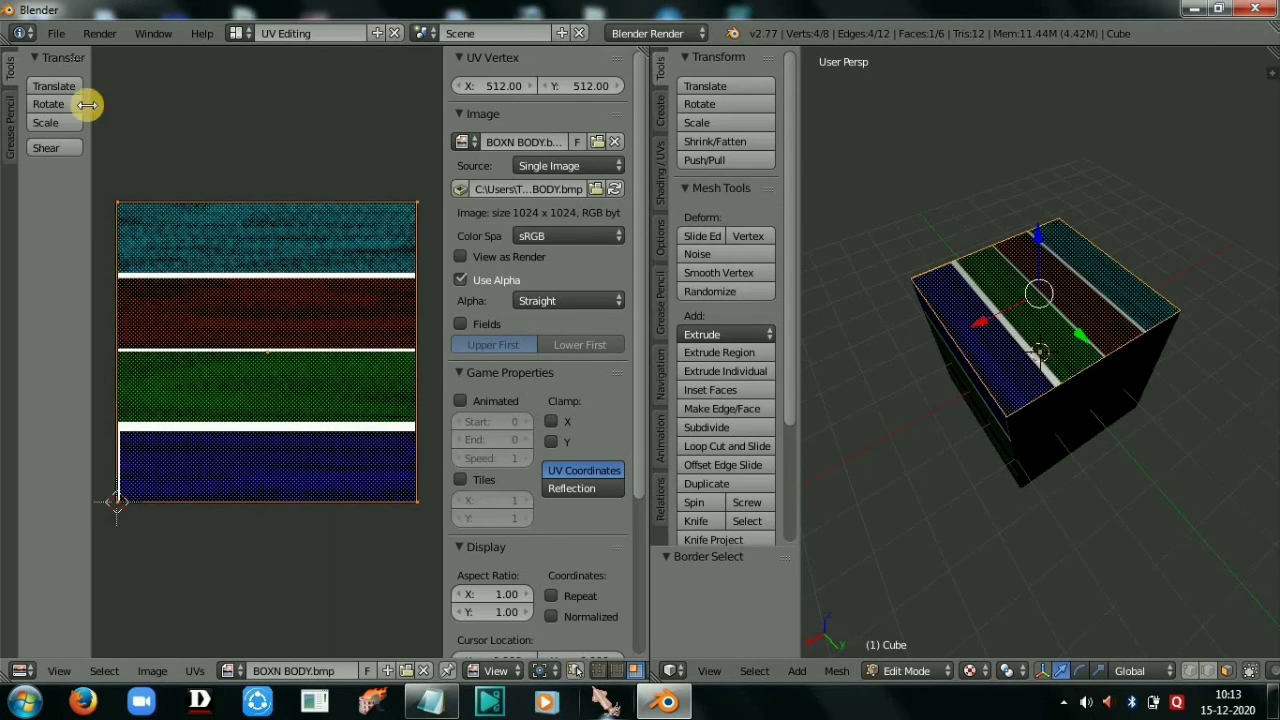
Step: Scale the top face's UVs by about -0.267 and move them about -0.028 in X and 0.403 in Y onto the cyan stripe
click(40, 122)
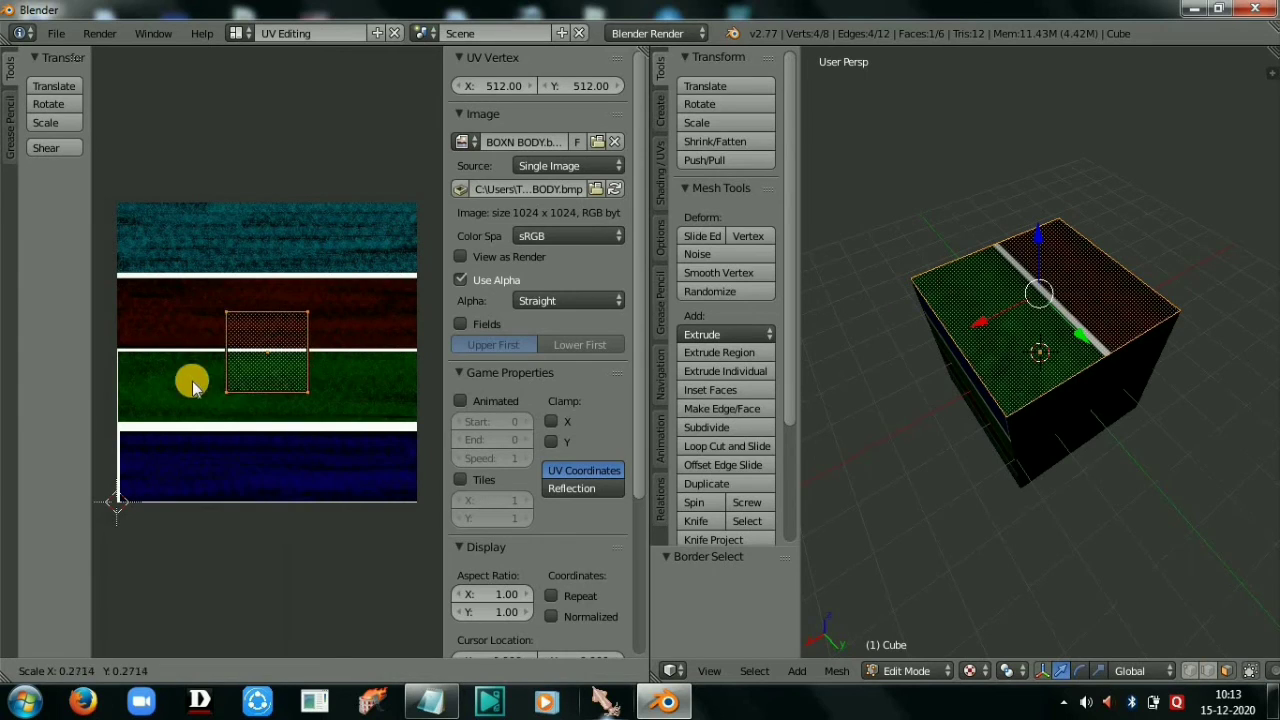
click(216, 426)
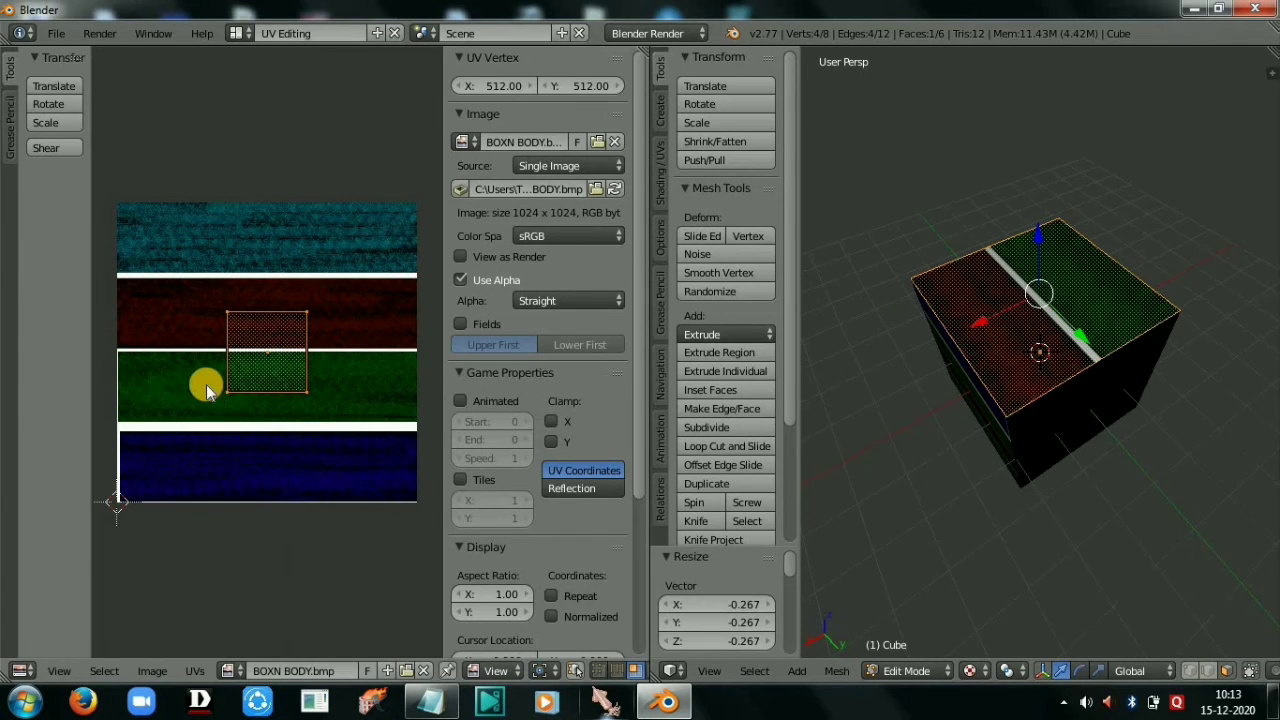
key(g)
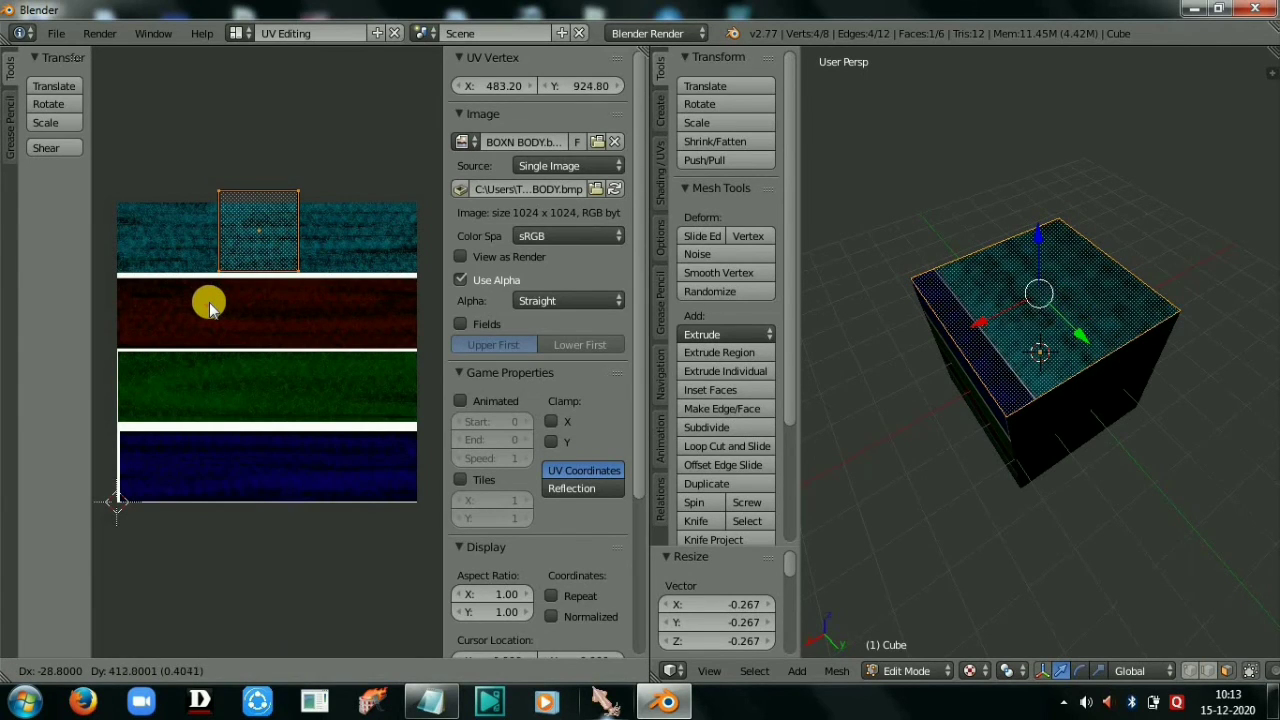
click(209, 302)
Step: Shrink the top face's UVs further and move them about 0.025 in X and -0.028 in Y, fully inside the cyan stripe
click(55, 122)
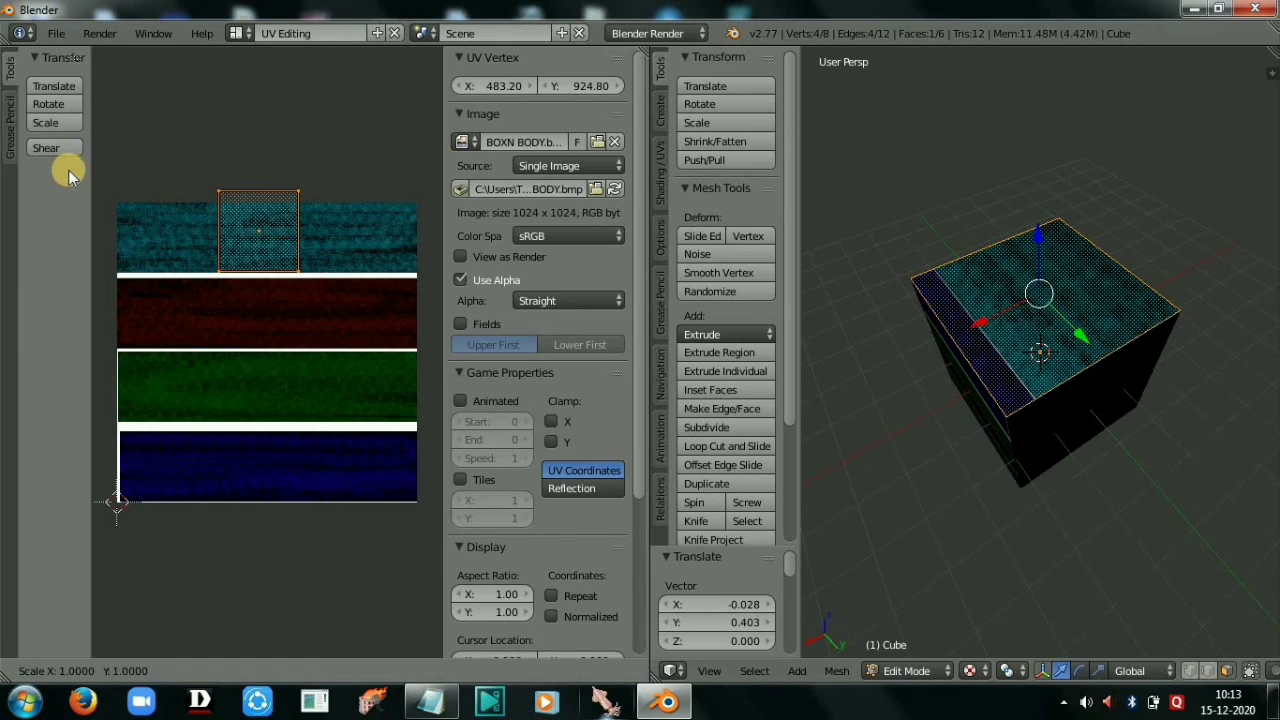
click(128, 271)
key(g)
click(137, 280)
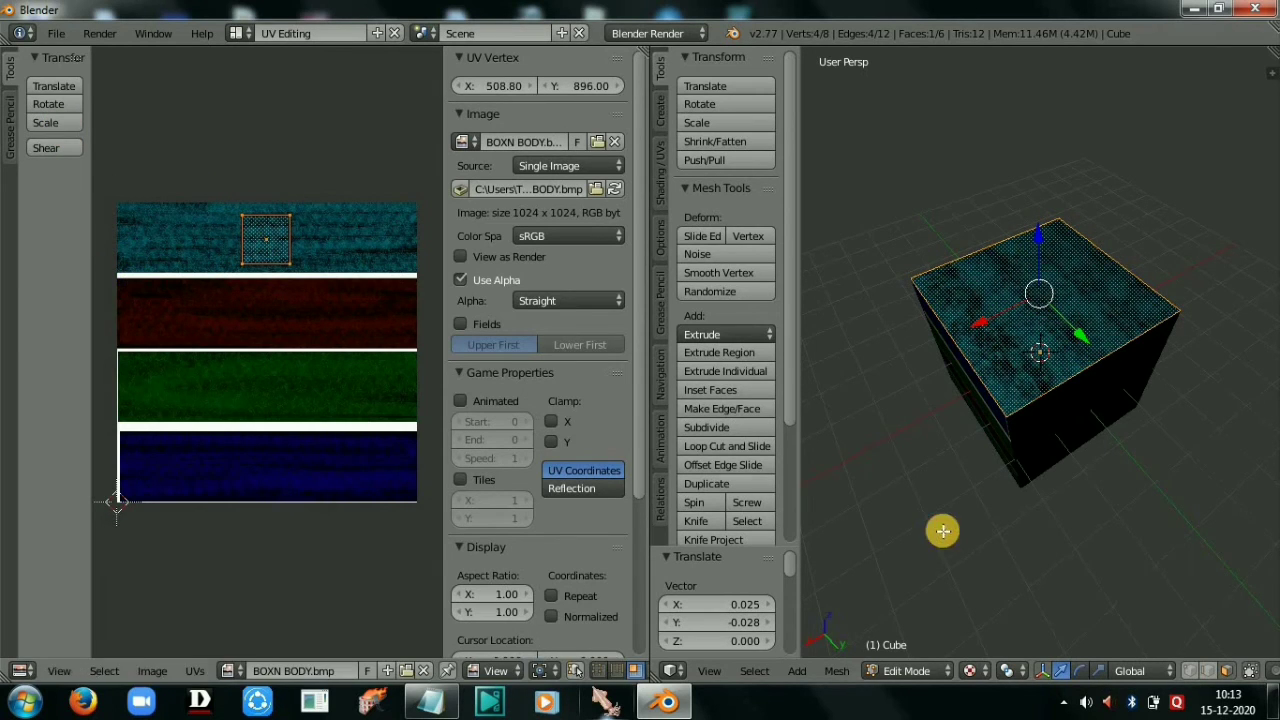
Step: Scale one side face's UVs by about -0.063 and move them about -0.034 in X and 0.125 in Y onto the red stripe
key(a)
middle_drag(926, 520, 1058, 429)
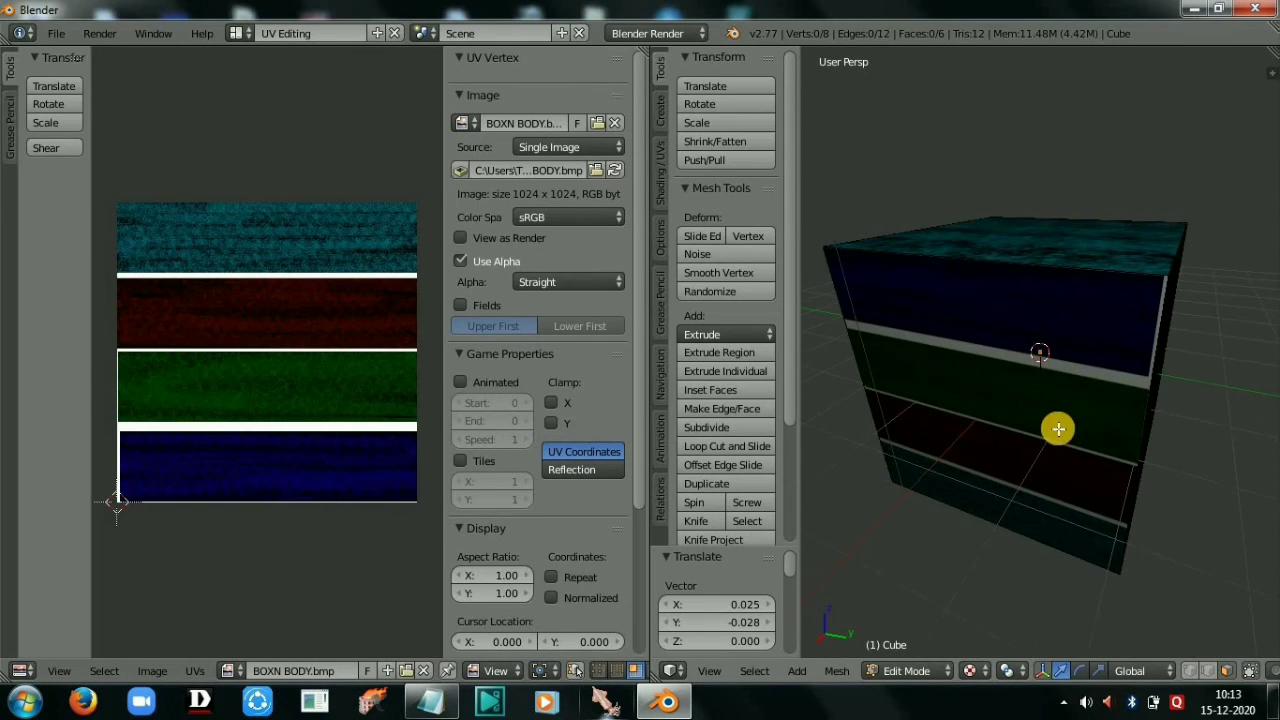
right_click(983, 337)
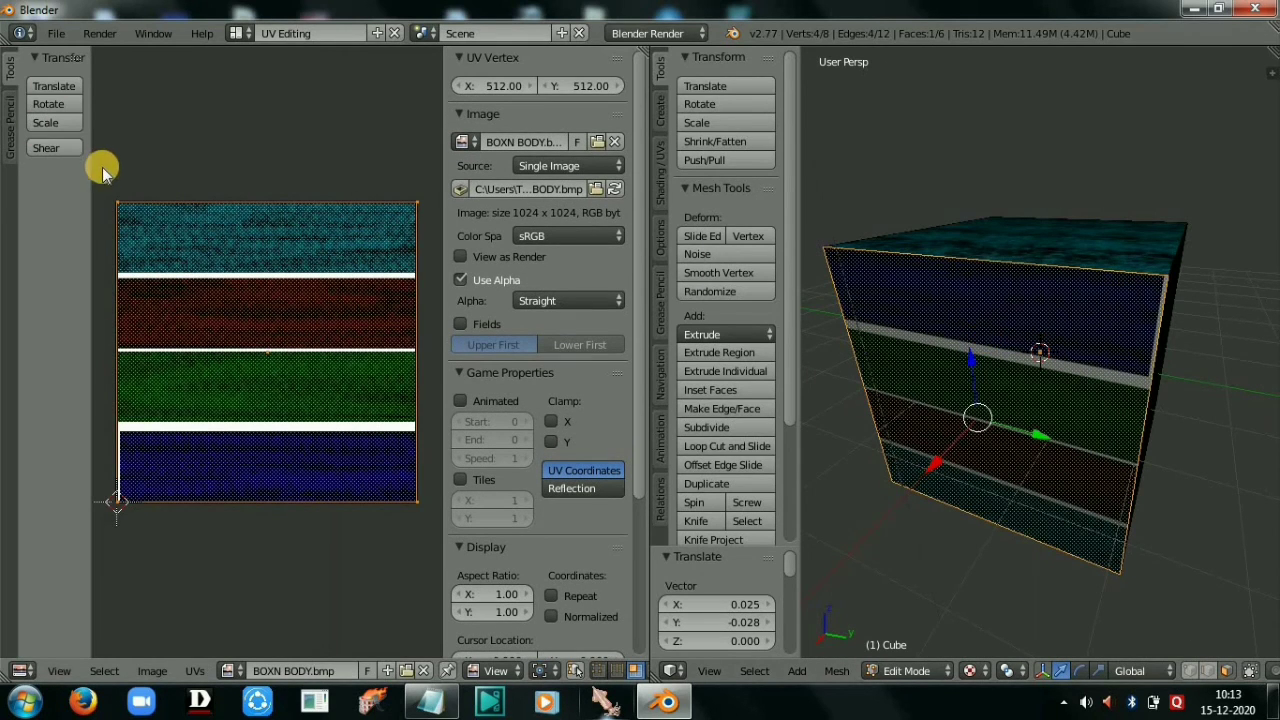
drag(312, 379, 424, 520)
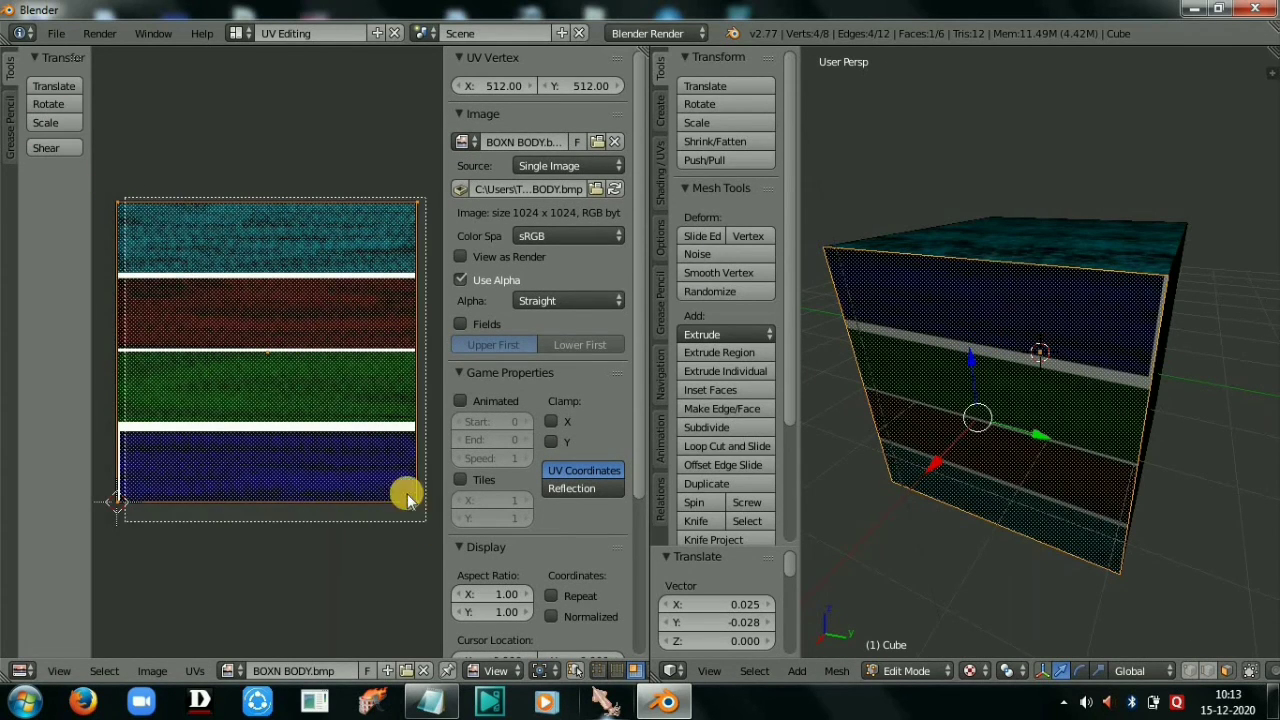
click(71, 132)
click(280, 351)
key(g)
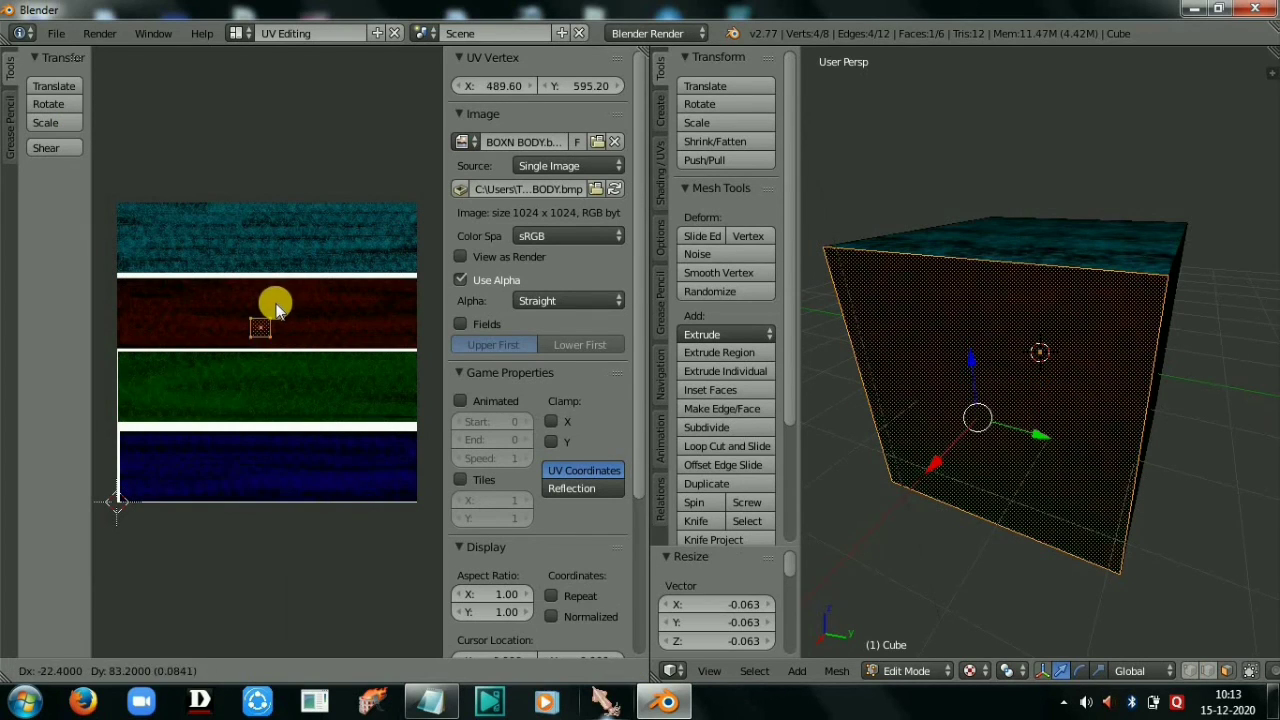
click(272, 314)
key(a)
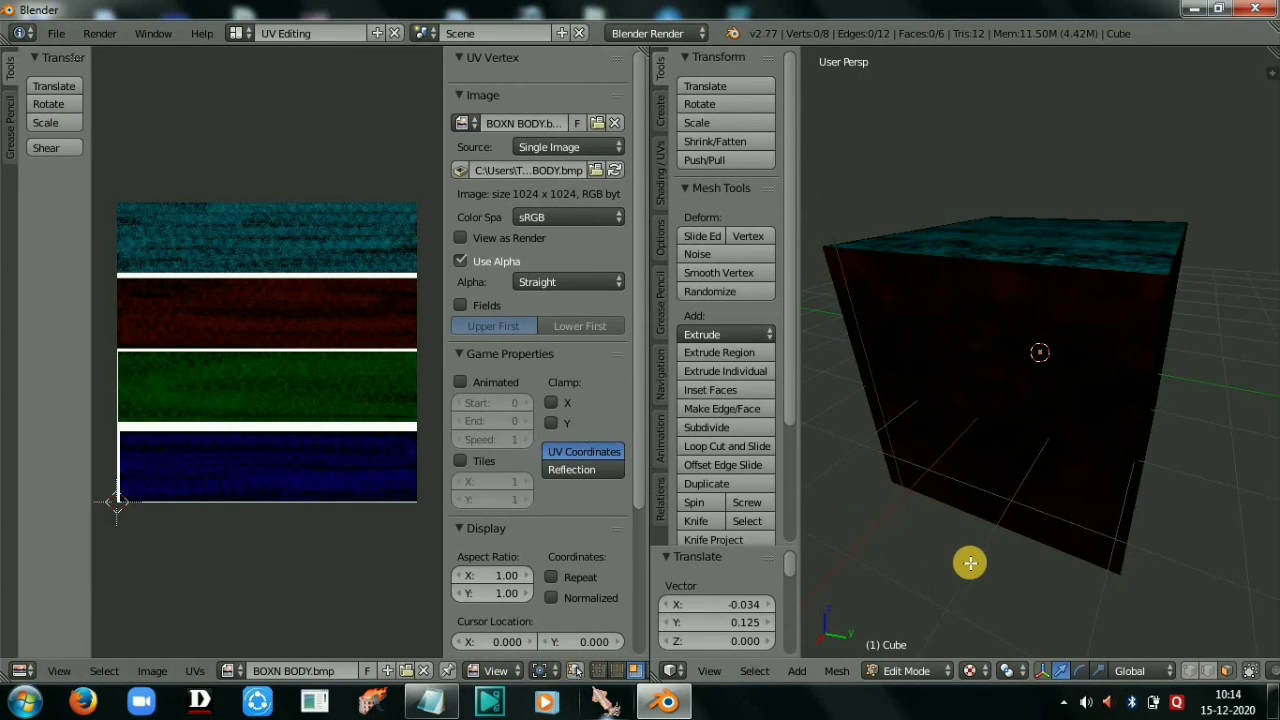
Step: Collapse the 3D view's tool shelf and widen the 3D view over most of the UV editor
middle_drag(970, 563, 1057, 315)
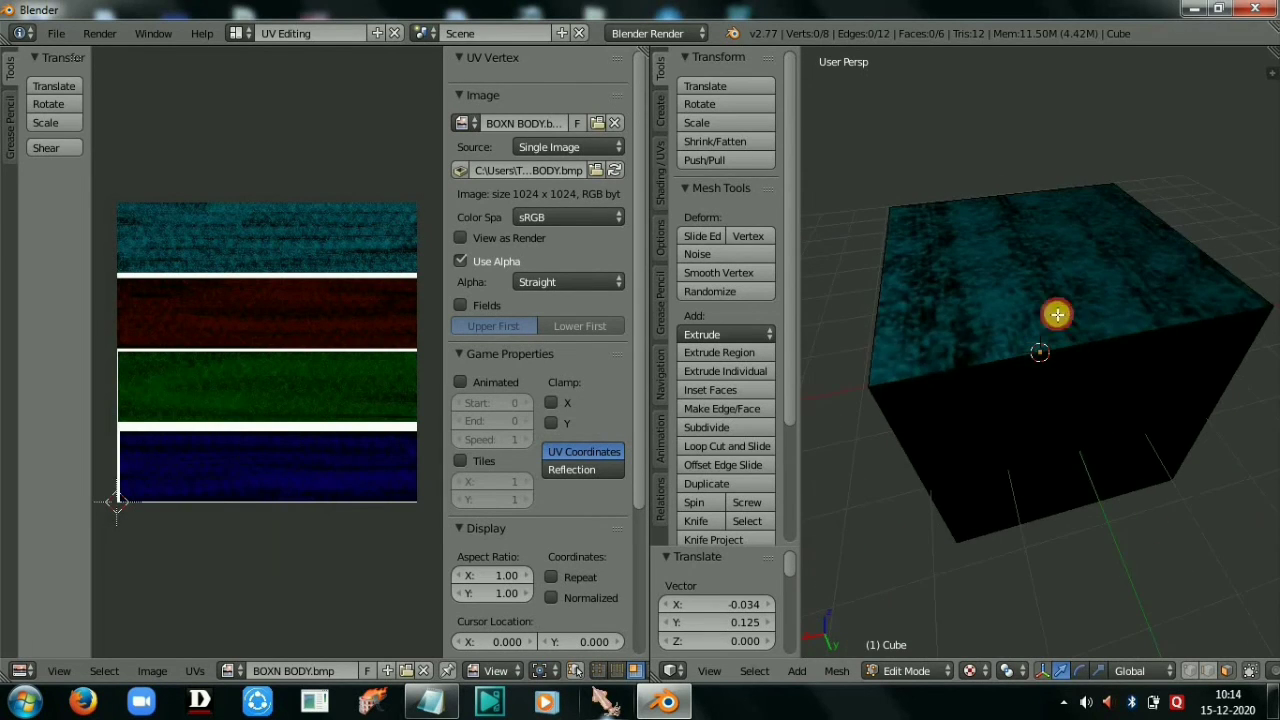
middle_drag(1024, 447, 981, 166)
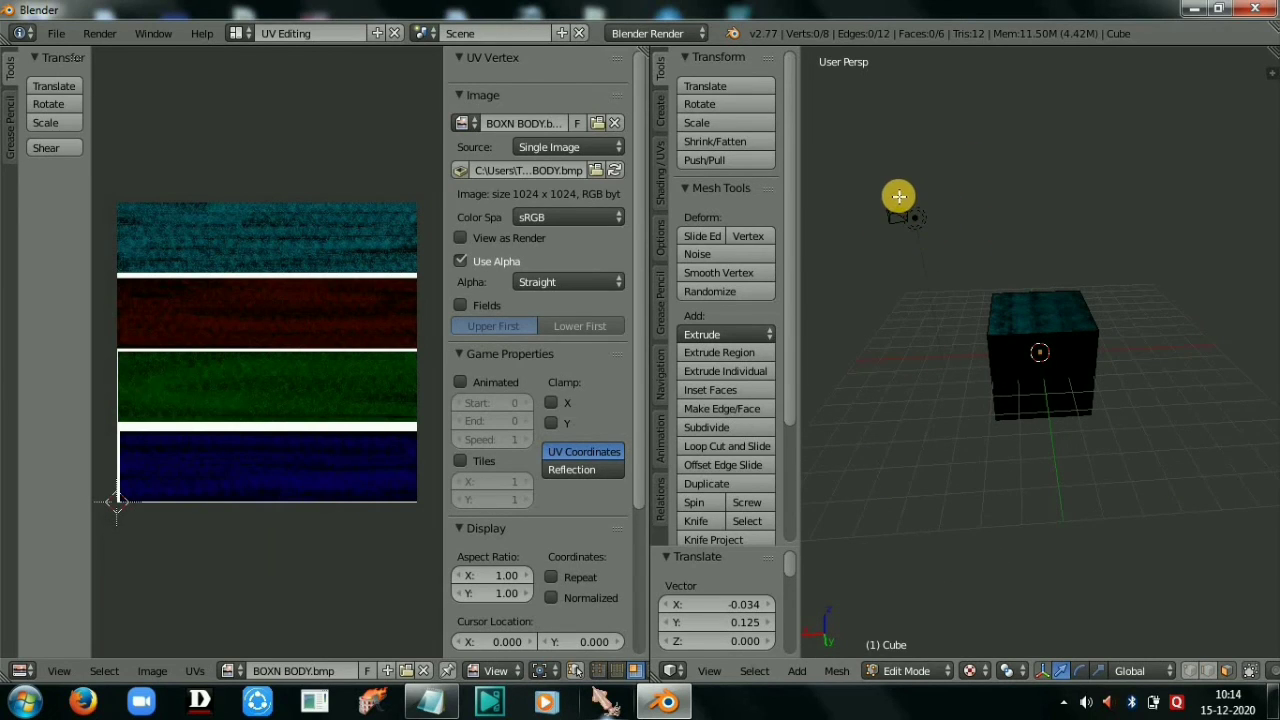
scroll(899, 197, up, 1)
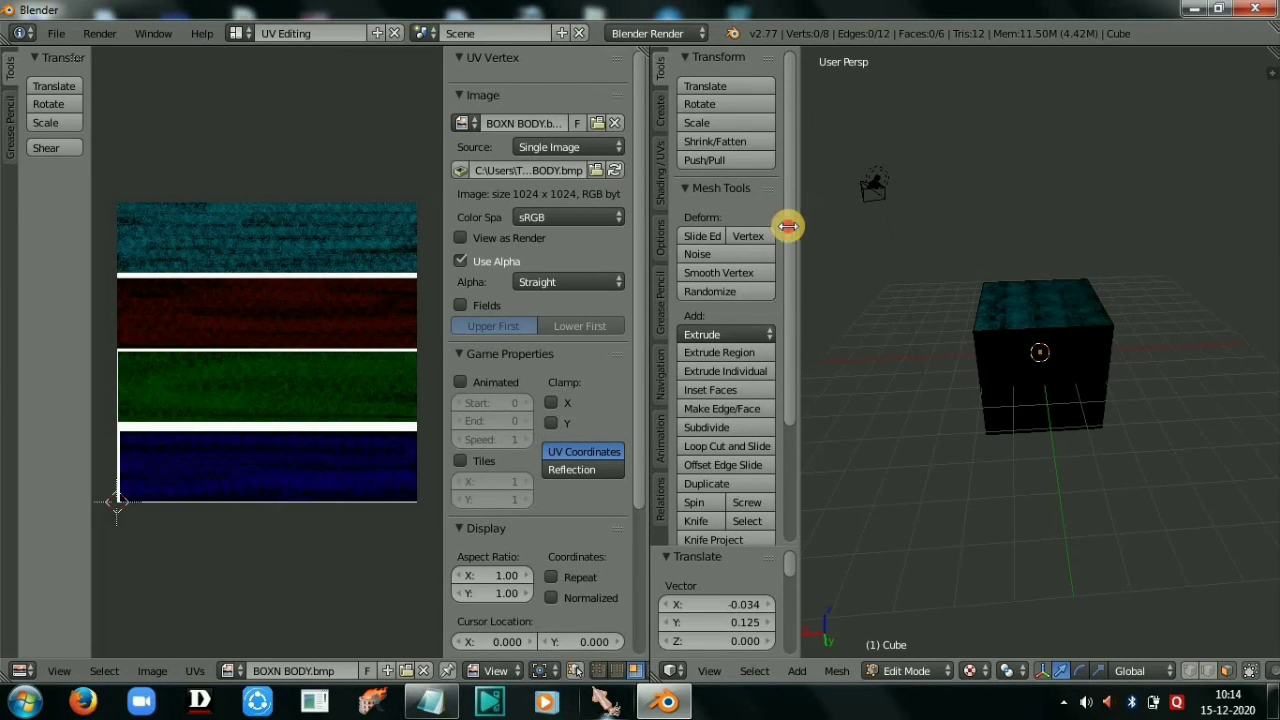
drag(788, 226, 643, 249)
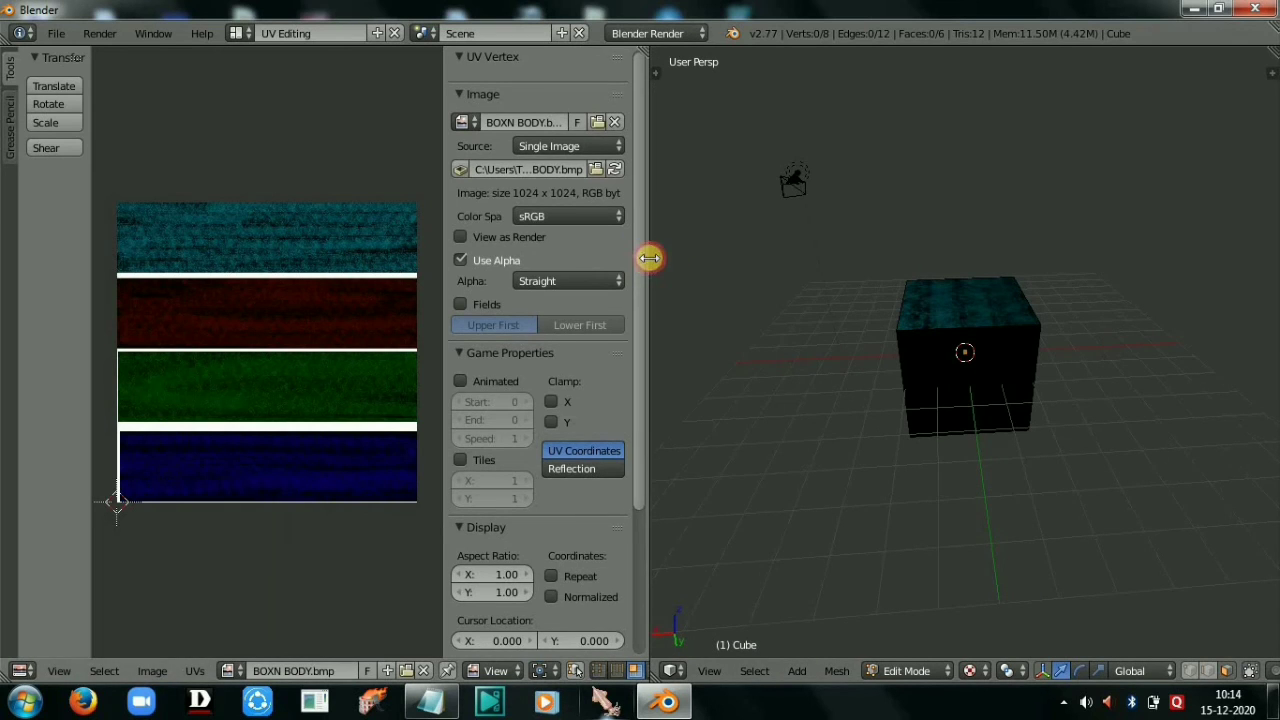
drag(610, 272, 68, 321)
middle_drag(115, 259, 180, 290)
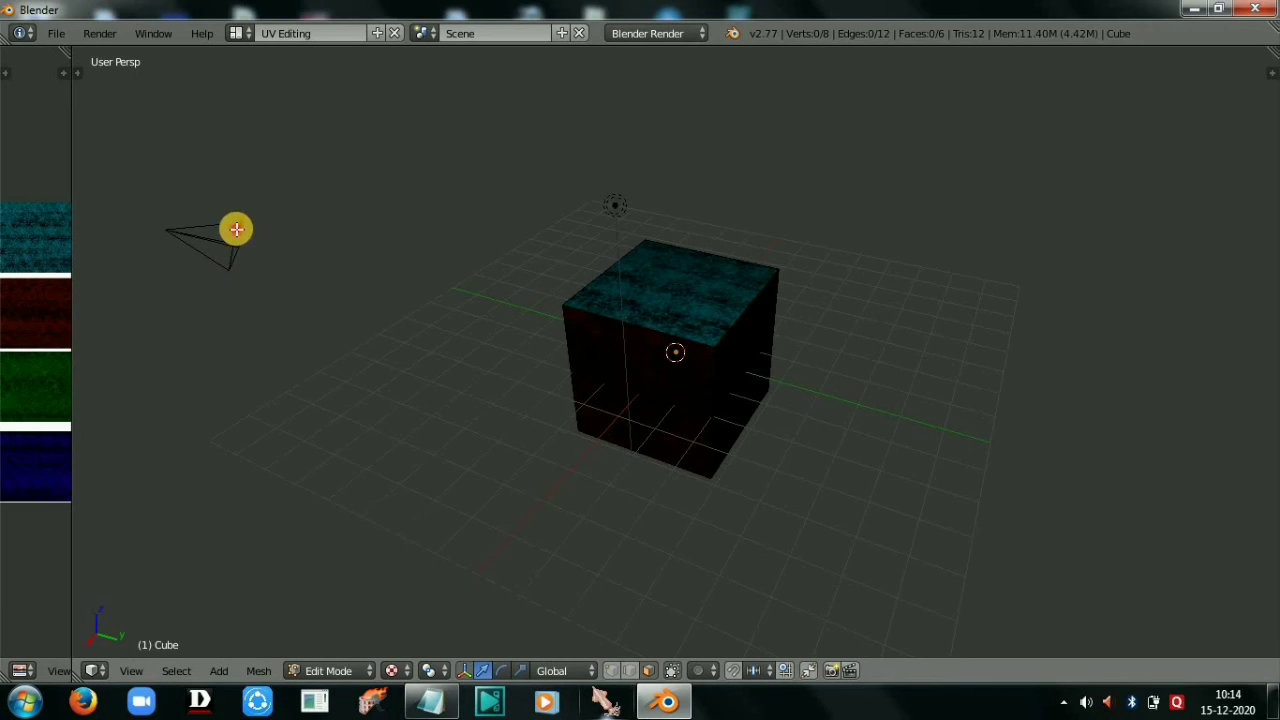
Step: Switch the screen layout from UV Editing to Default, with the cube, lamp and camera all in view
click(240, 33)
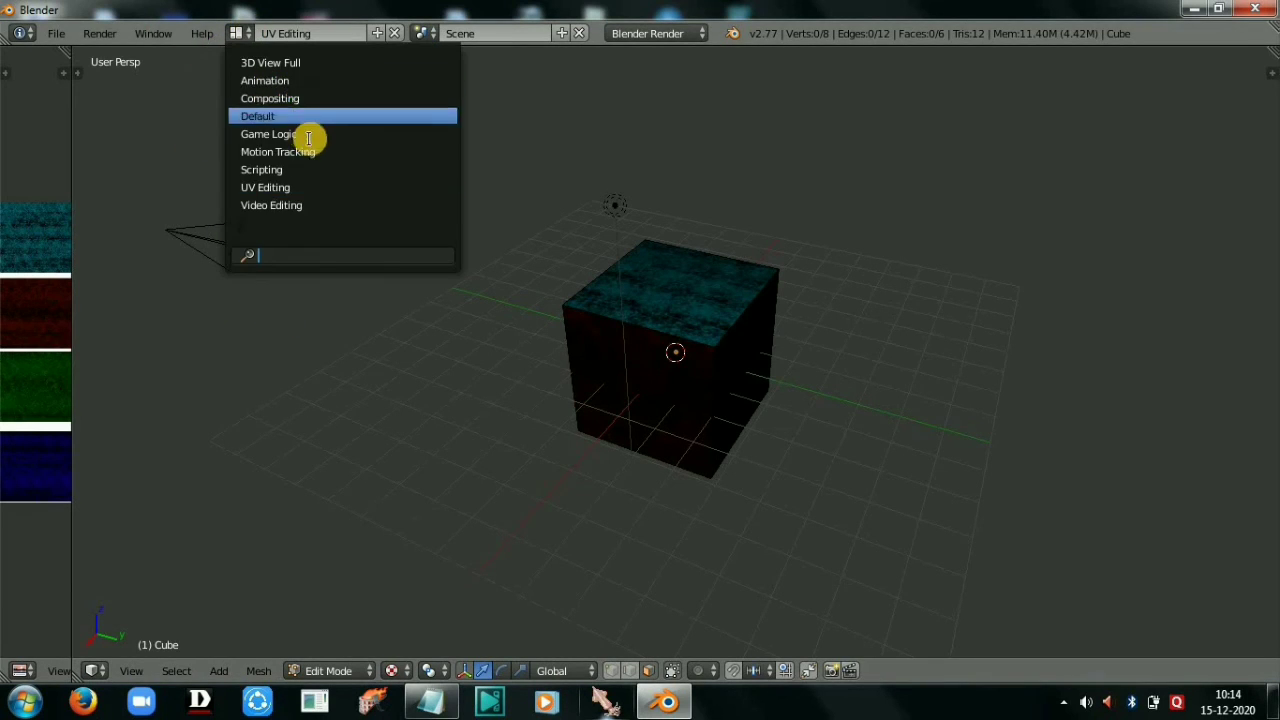
click(614, 203)
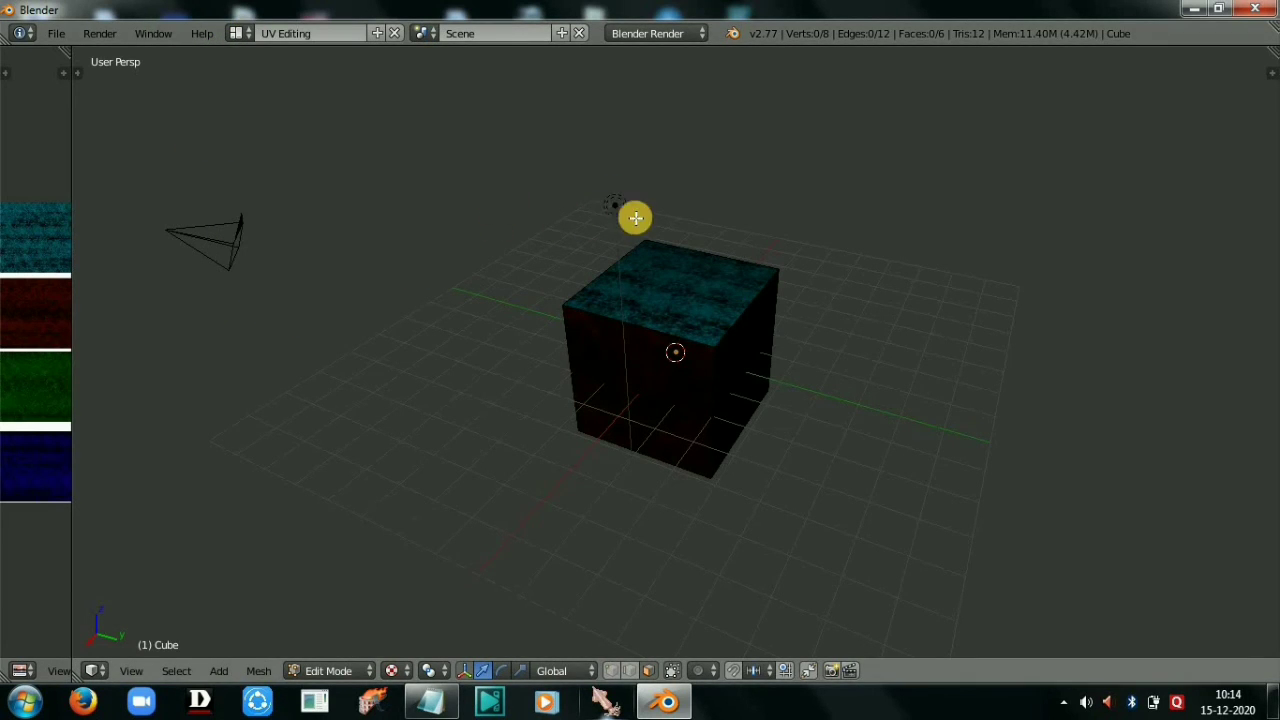
key(ctrl+Tab)
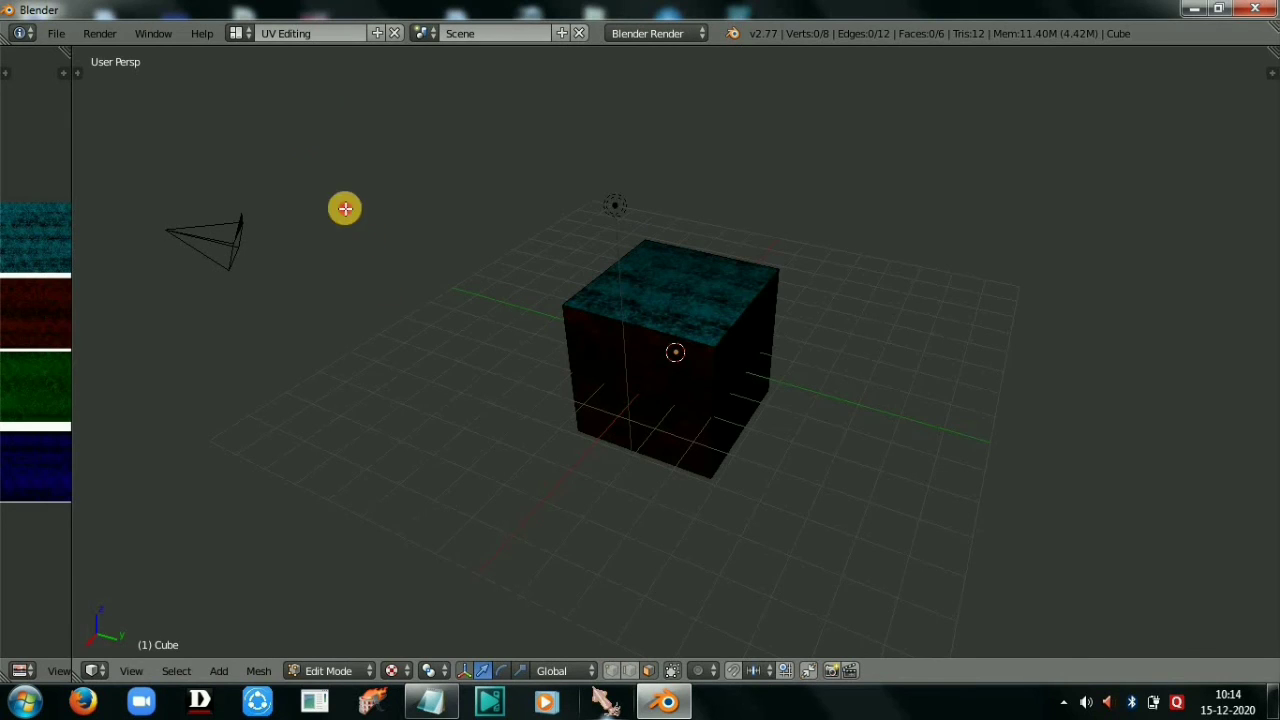
click(237, 33)
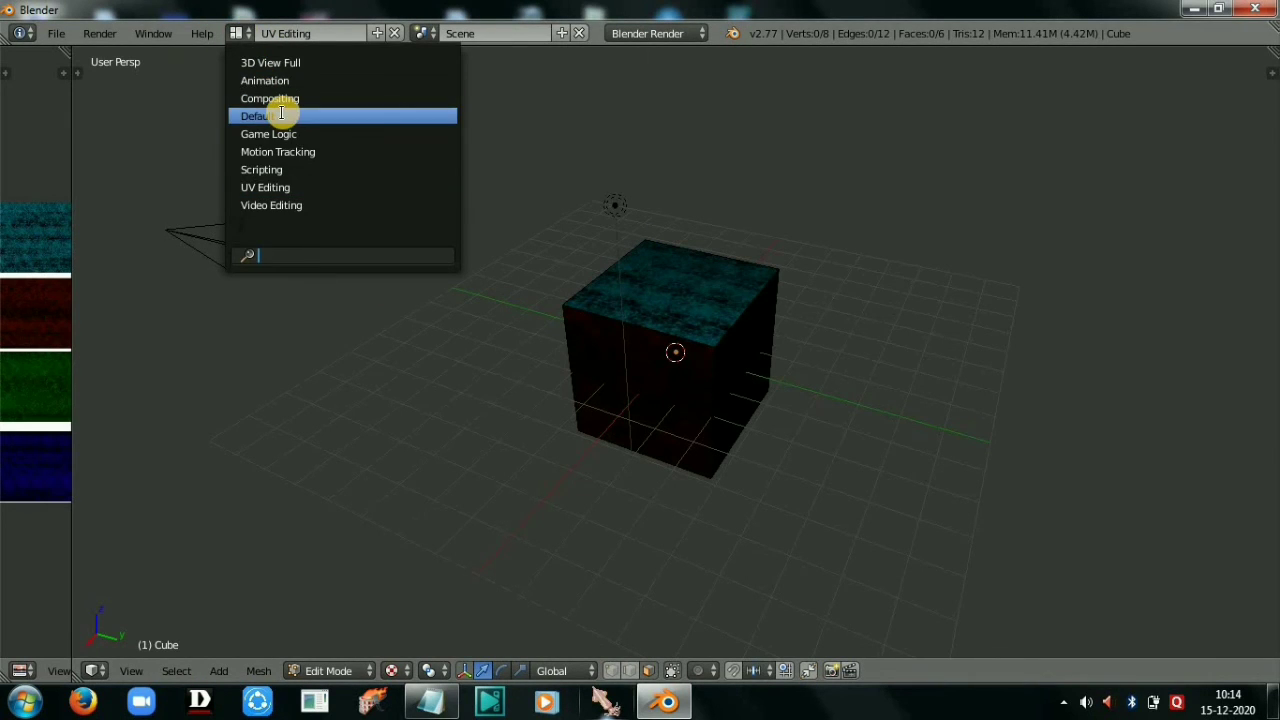
click(283, 115)
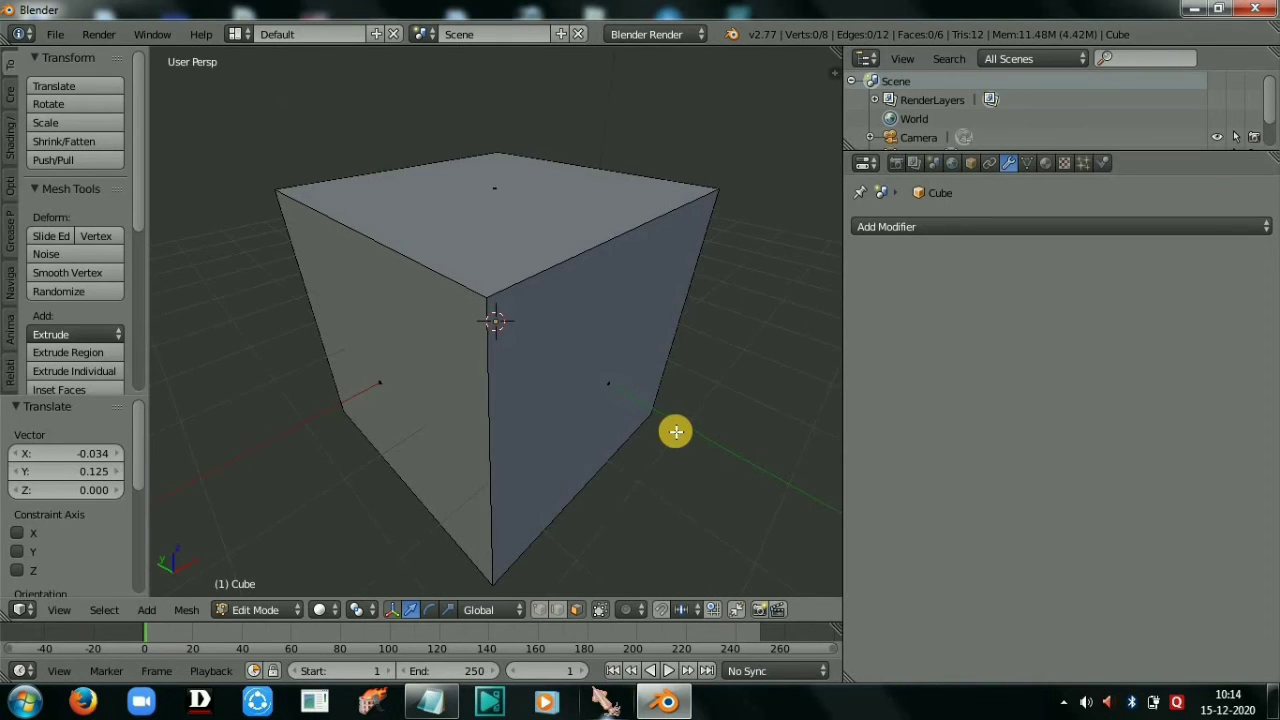
scroll(503, 431, down, 7)
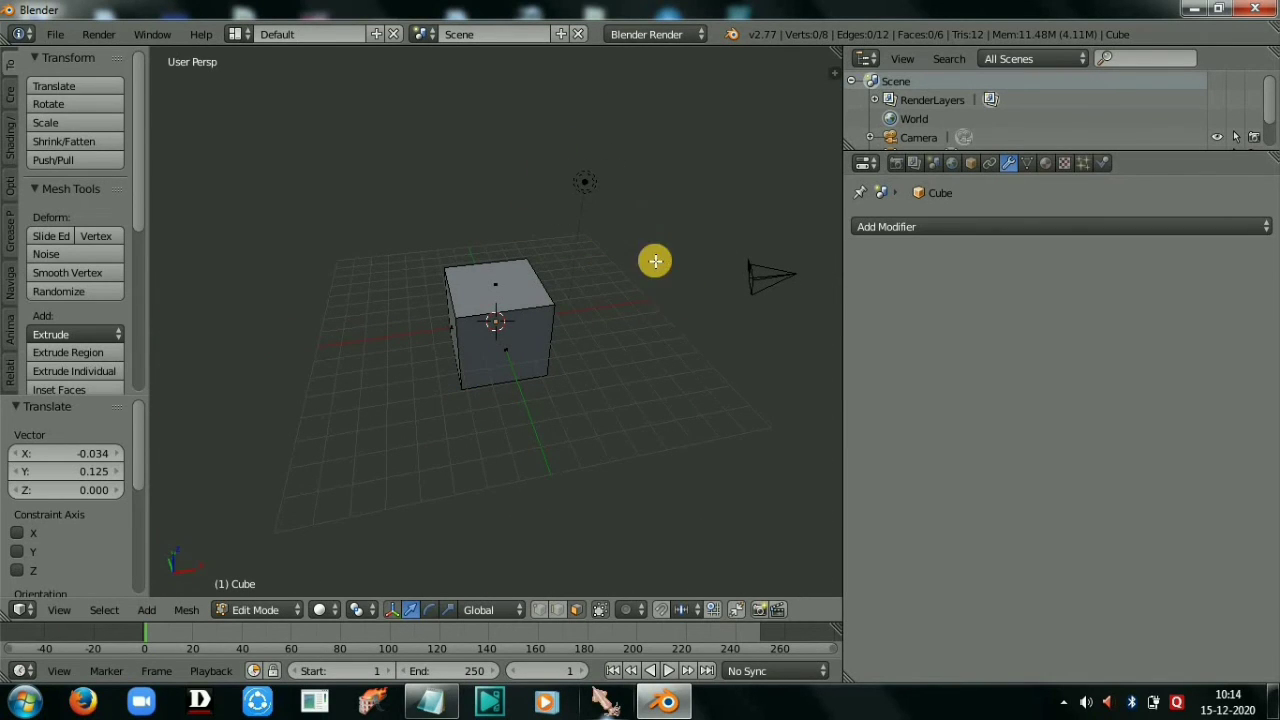
Step: Try to box-select the camera and the lamp in Edit Mode, and clear the selection
click(757, 274)
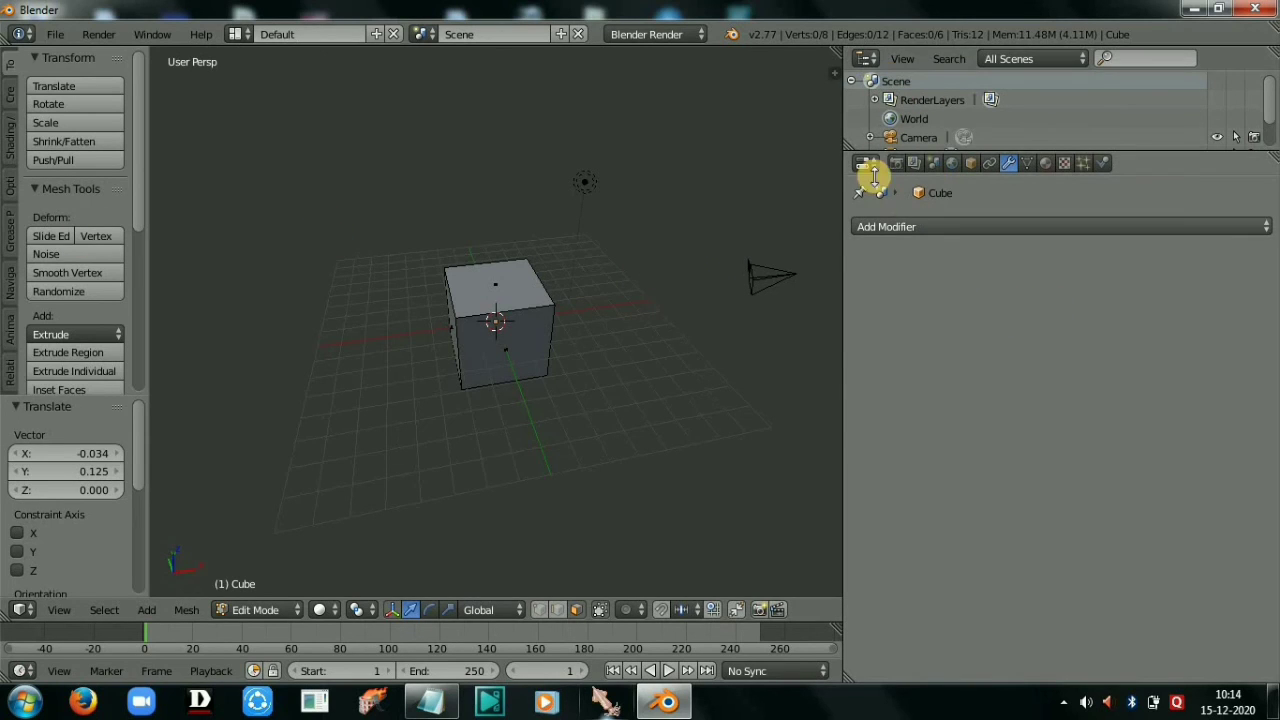
key(b)
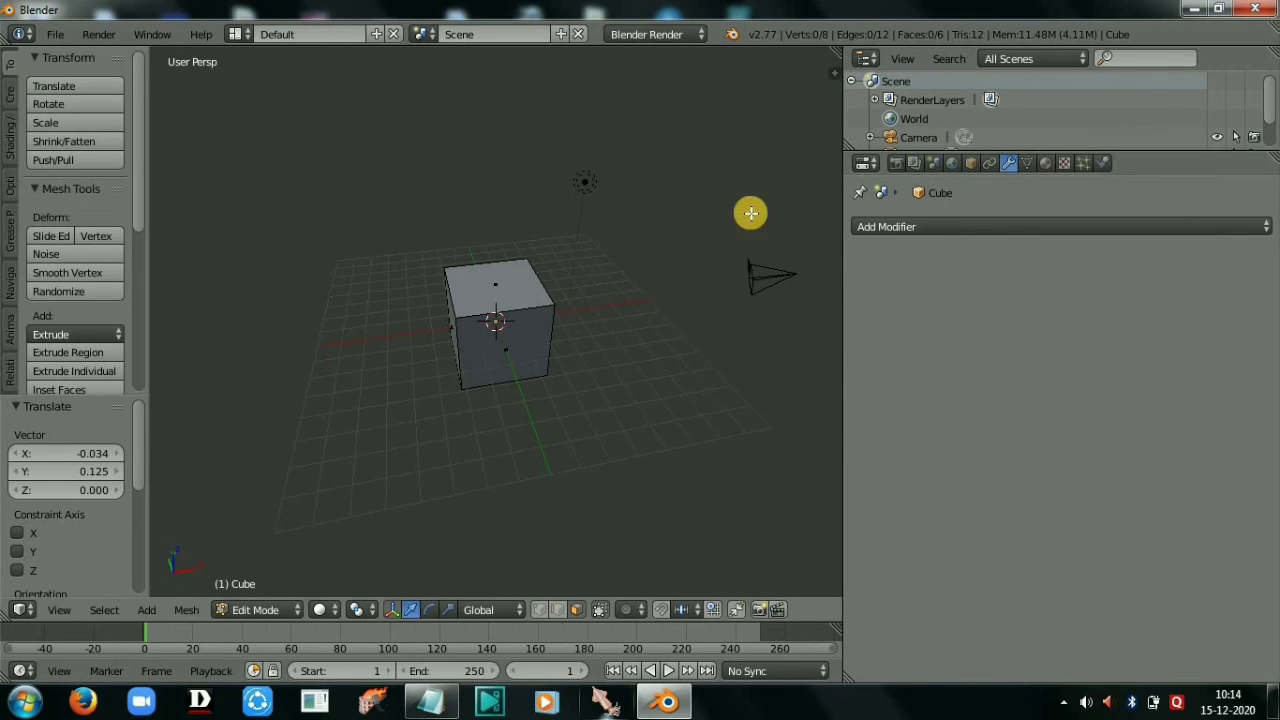
drag(750, 212, 836, 348)
key(b)
drag(544, 112, 701, 342)
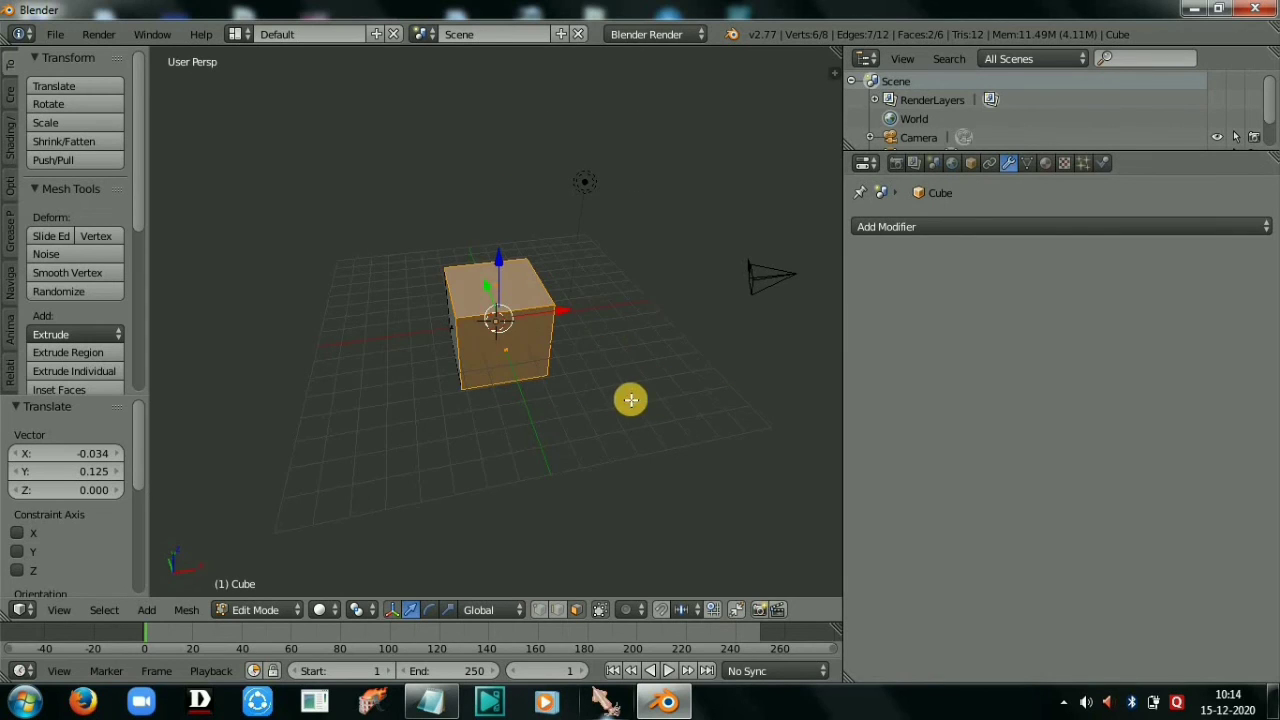
key(a)
Step: Switch to Object Mode, deselect everything and box-select only the lamp
click(265, 610)
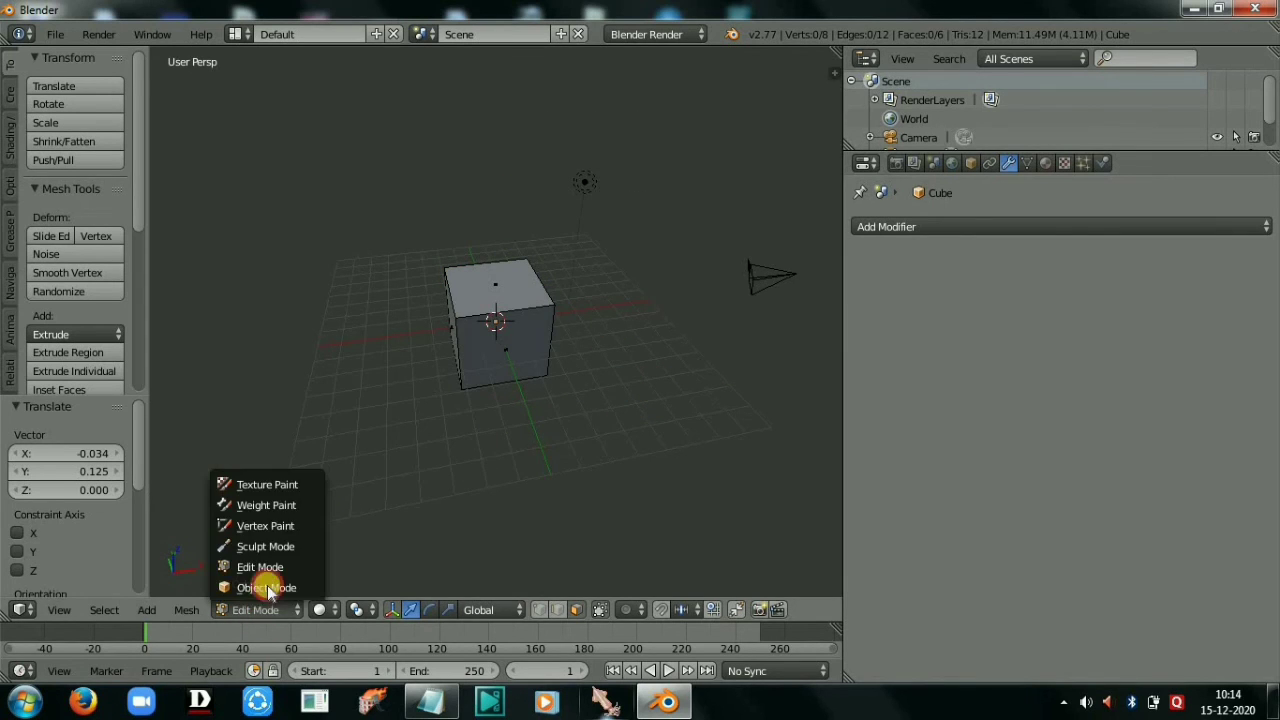
click(266, 586)
key(a)
key(b)
drag(540, 83, 645, 232)
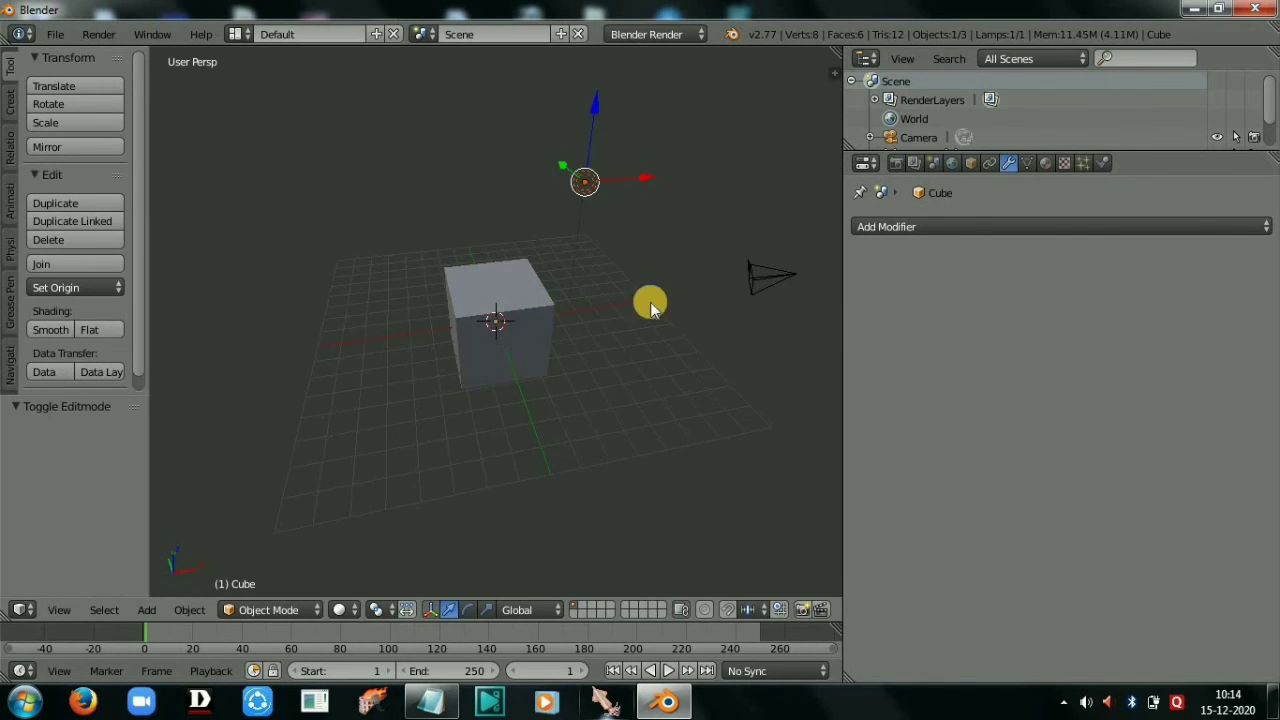
Step: Move the lamp about -10.196 along the X axis to the other side of the cube
middle_drag(483, 381, 434, 363)
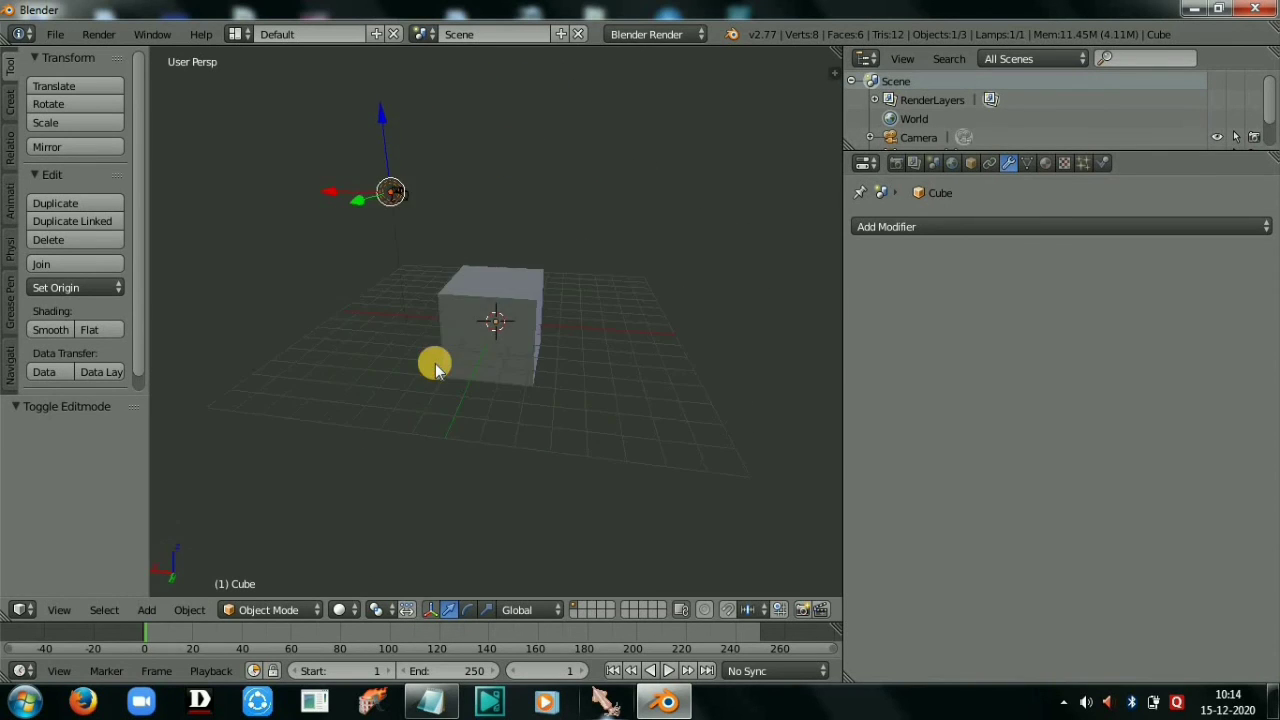
scroll(414, 448, up, 3)
middle_drag(414, 448, 414, 280)
scroll(326, 420, down, 4)
drag(408, 276, 584, 287)
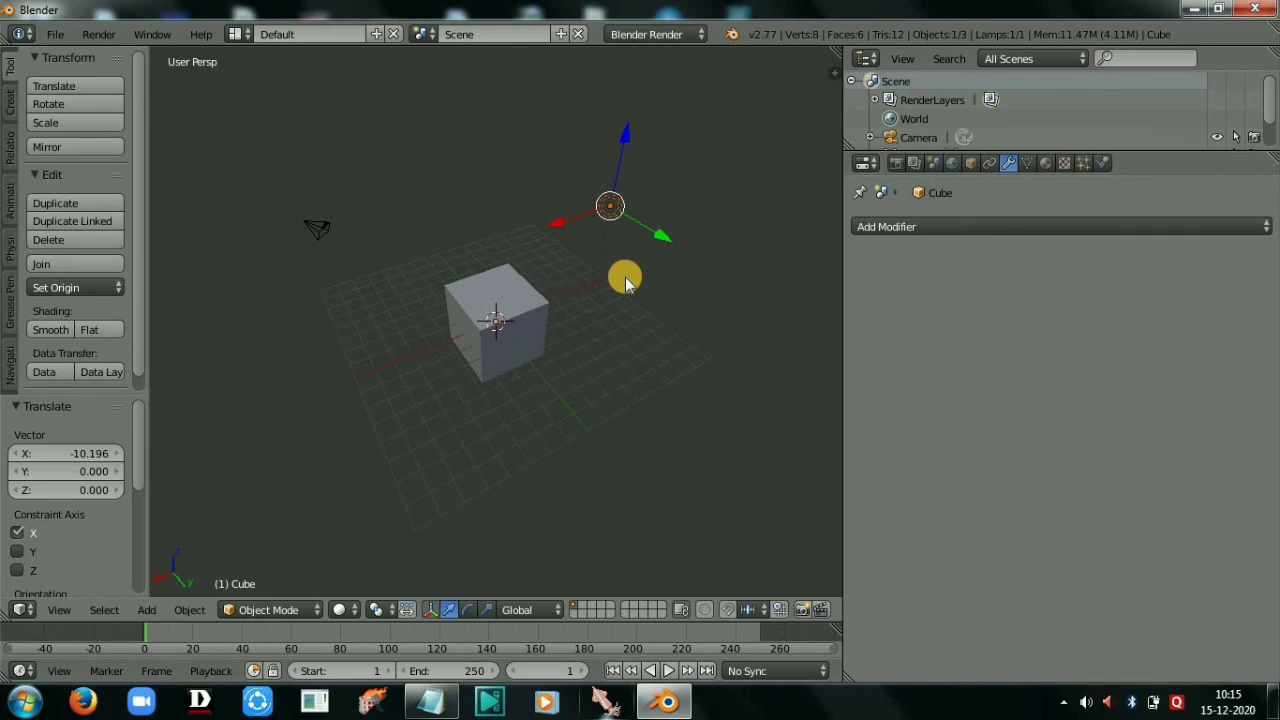
Step: Return to the UV Editing layout and examine how the moved lamp lights the textured cube from several sides
click(235, 33)
click(318, 187)
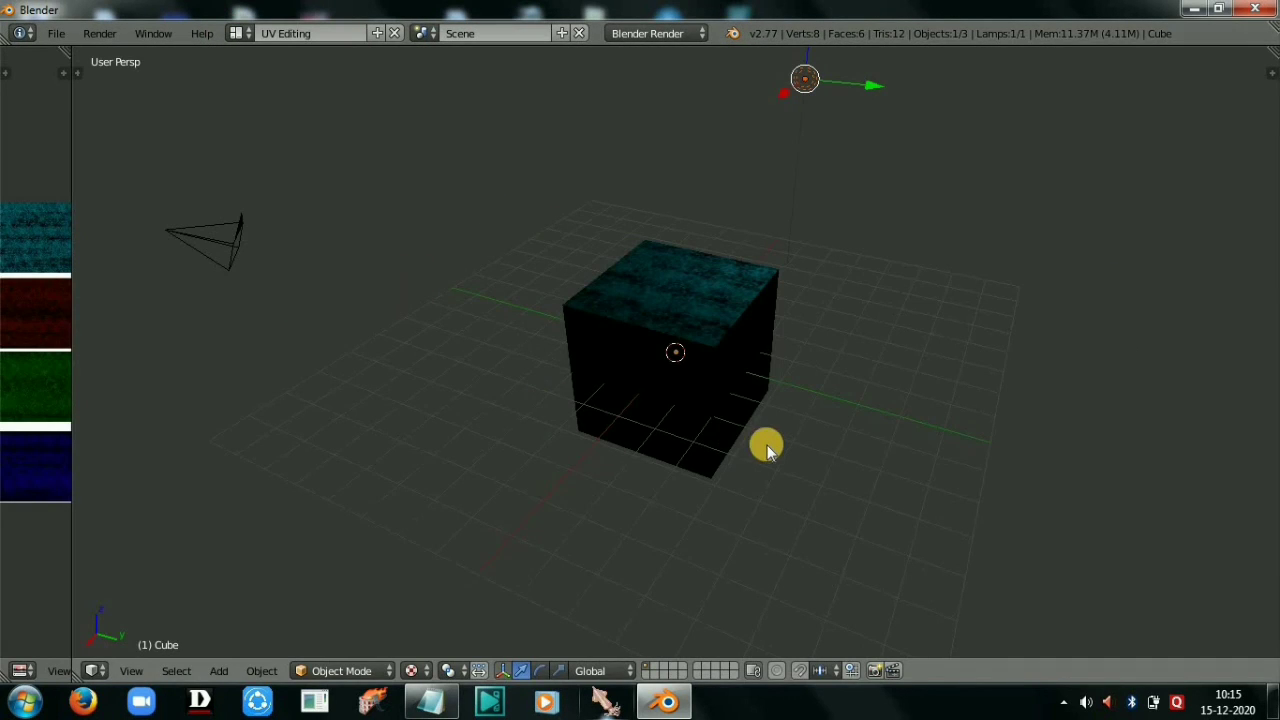
middle_drag(890, 455, 727, 340)
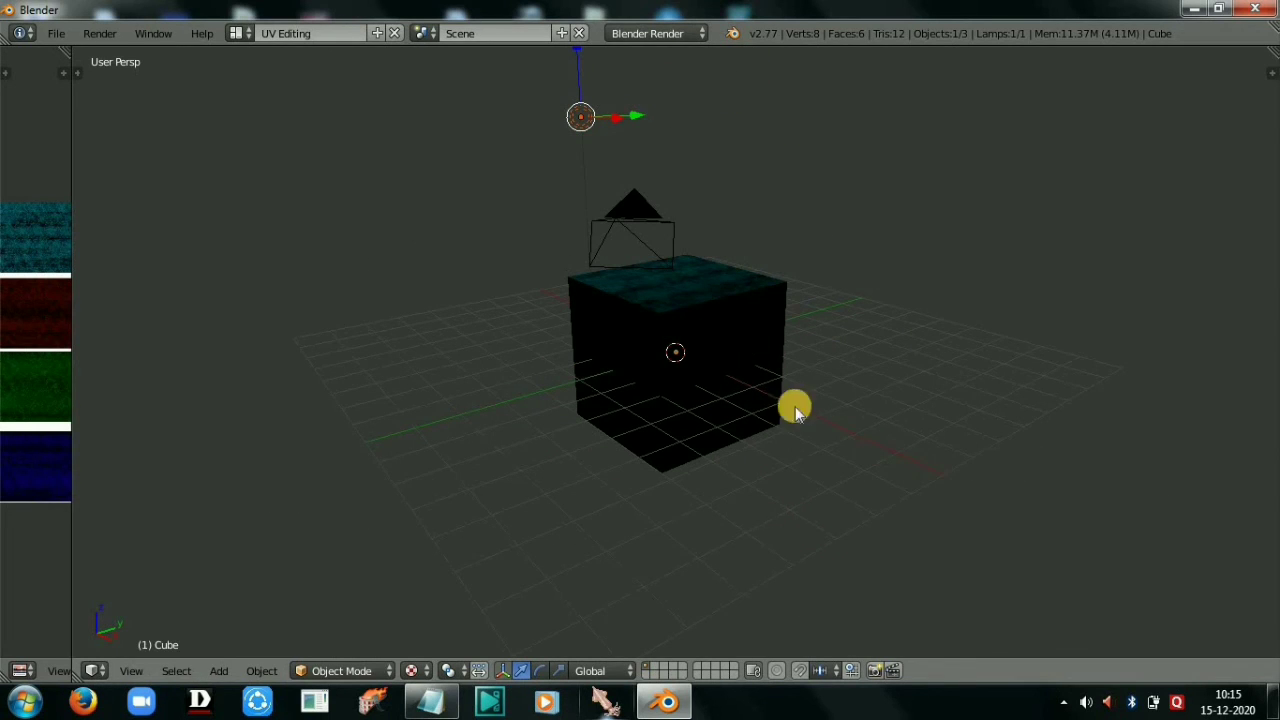
middle_drag(543, 377, 764, 397)
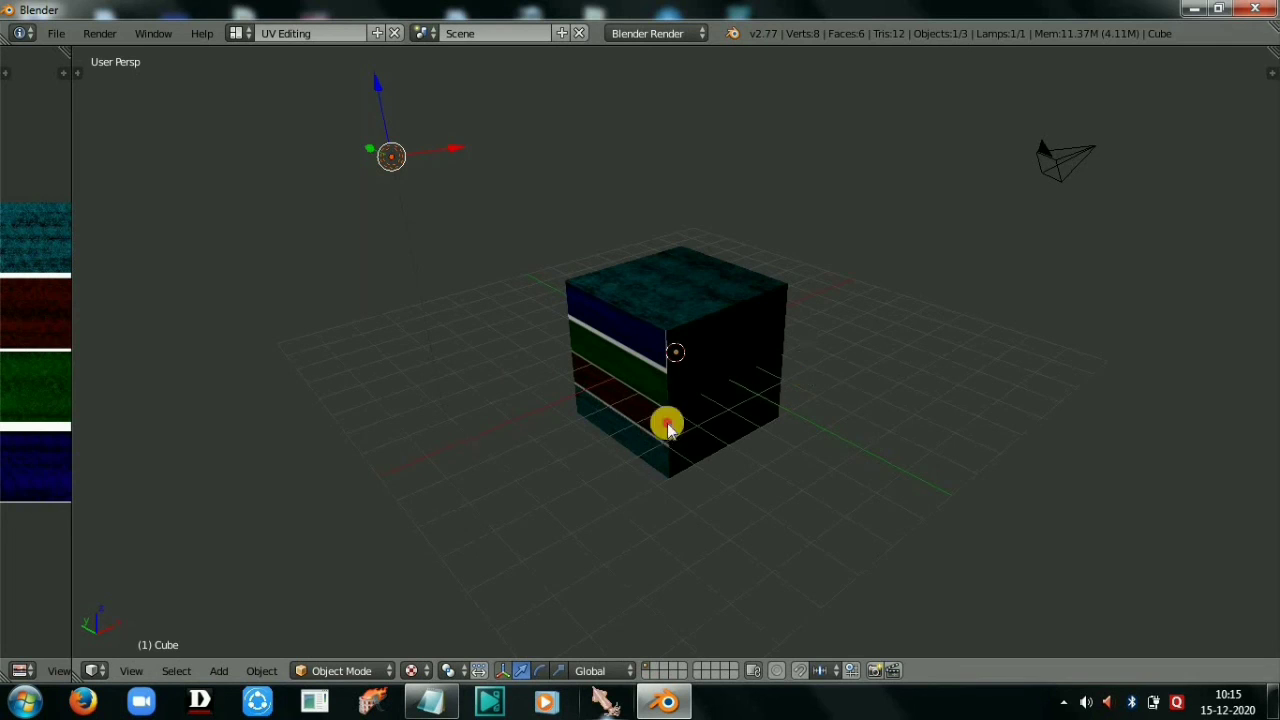
middle_drag(666, 423, 918, 328)
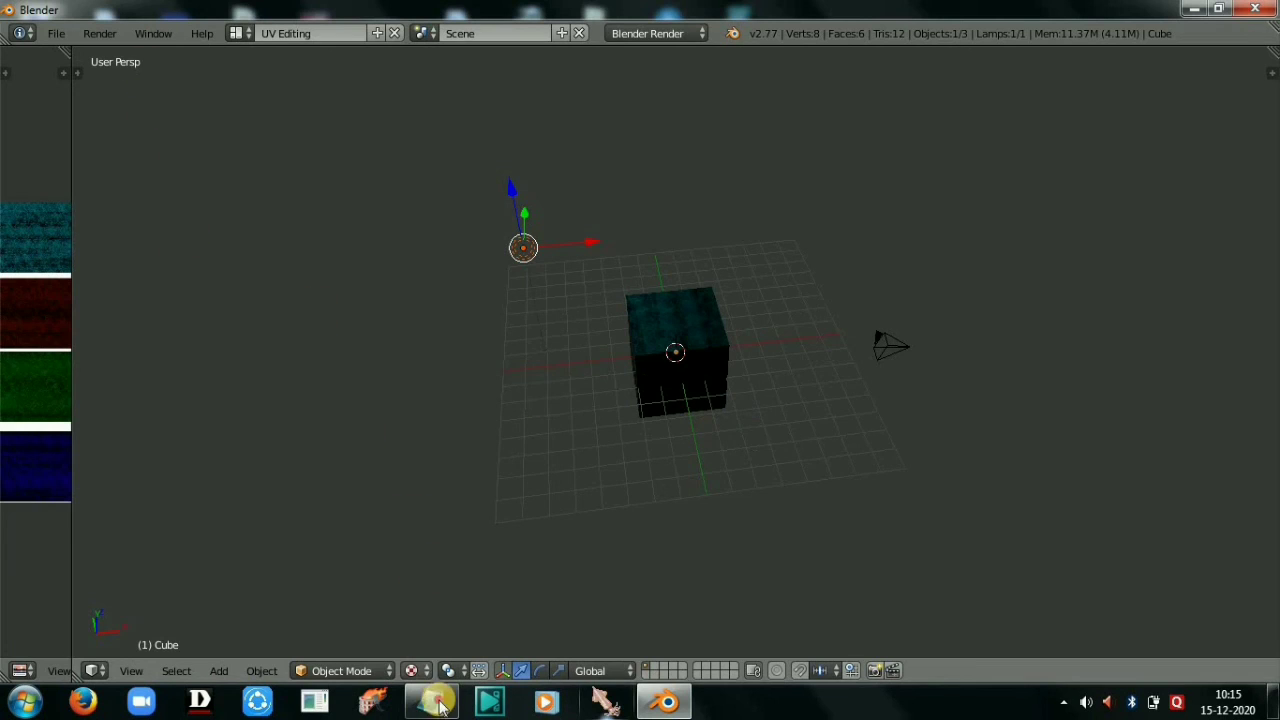
Step: In the Notepad topic list, delete the entries "10) UV EDITING" and "11) UNWRAP", and return to Blender
click(411, 457)
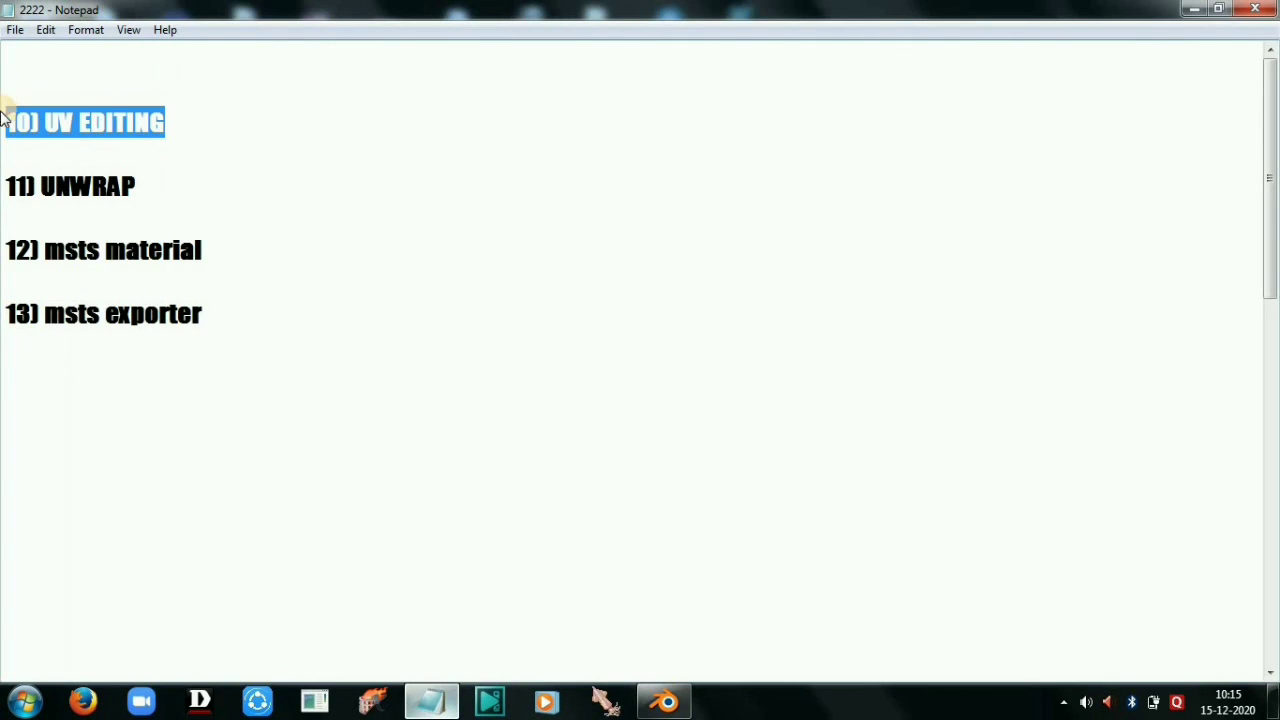
key(Delete)
drag(138, 124, 6, 128)
key(Delete)
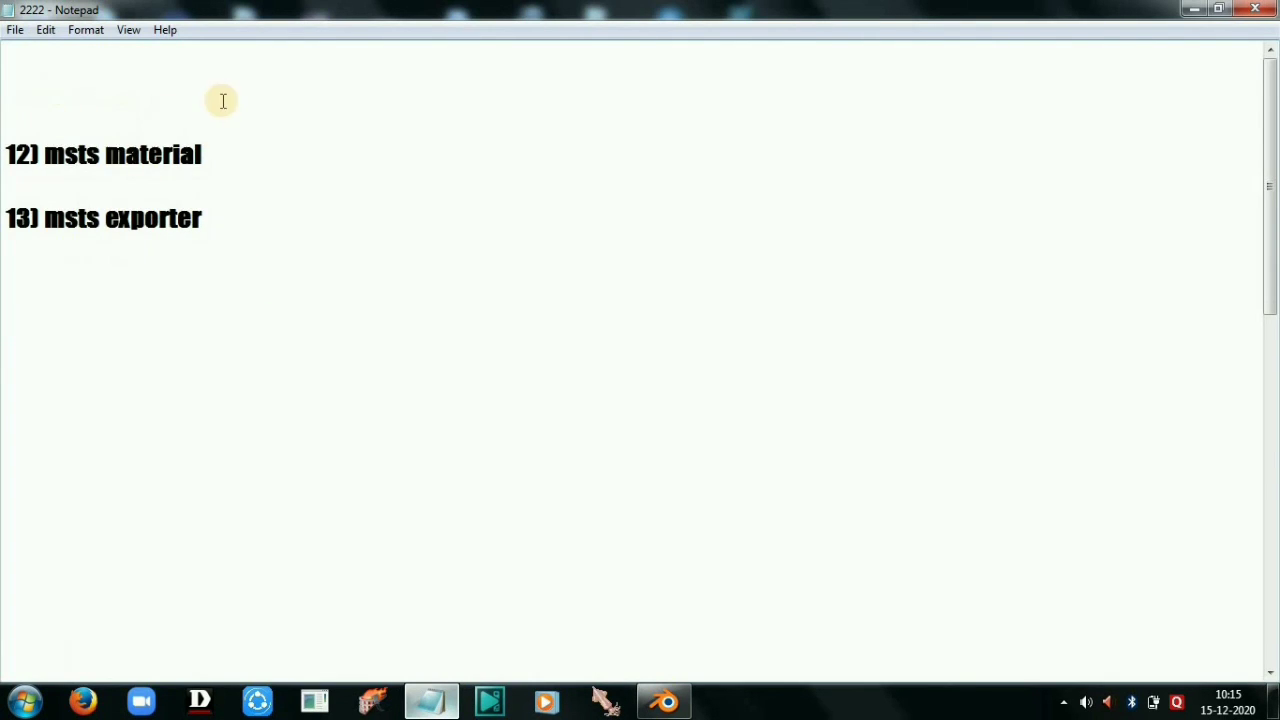
drag(80, 154, 203, 154)
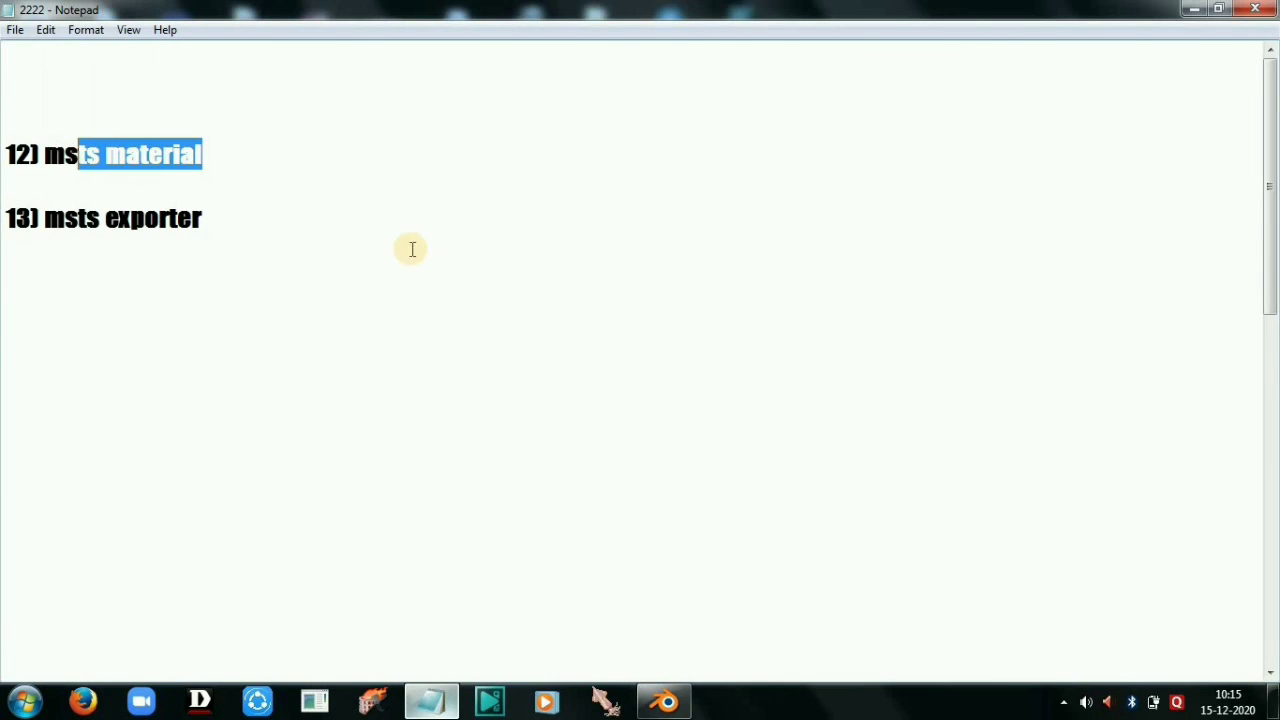
click(3, 343)
click(1195, 8)
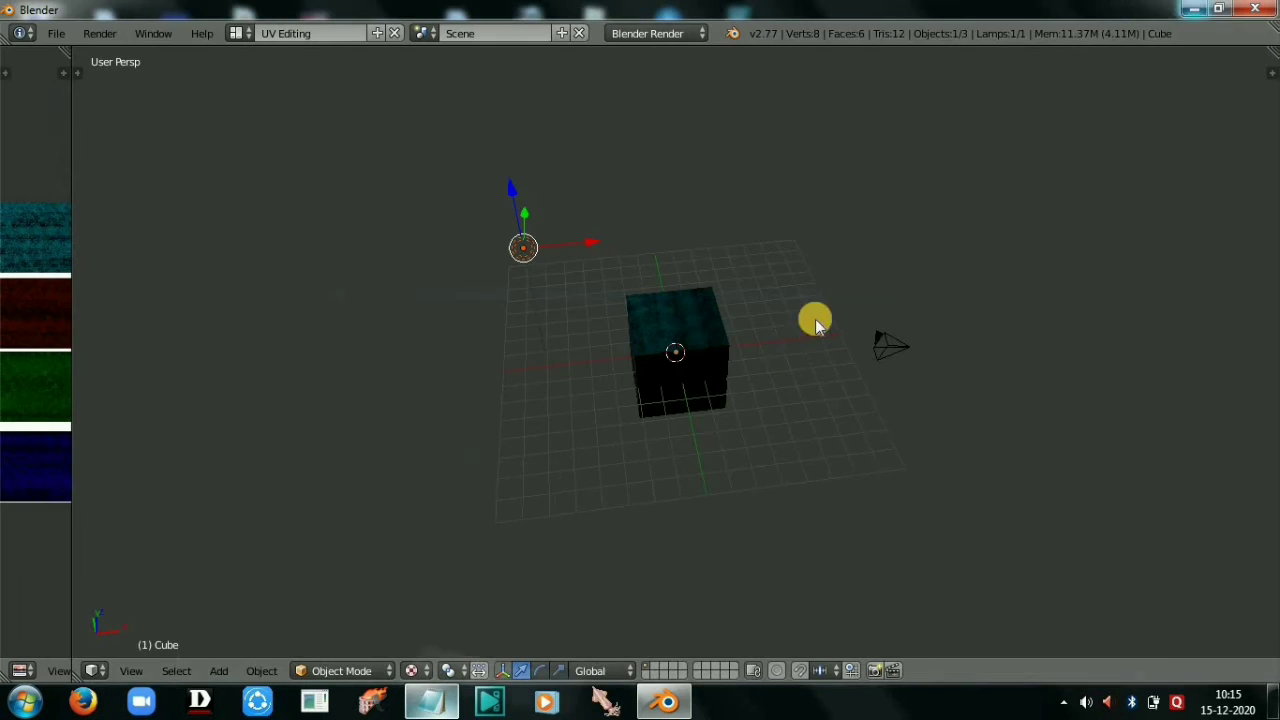
Step: Switch the screen layout to Default and bring the view inside the cube
click(240, 33)
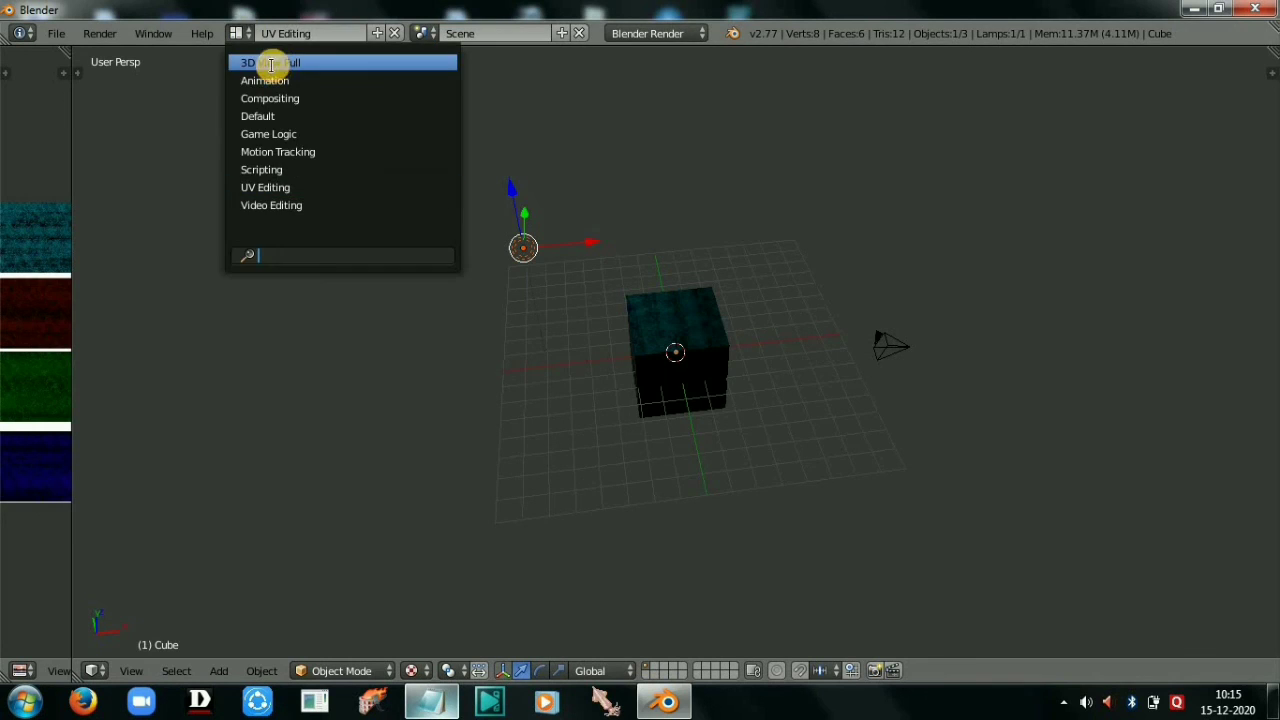
click(271, 116)
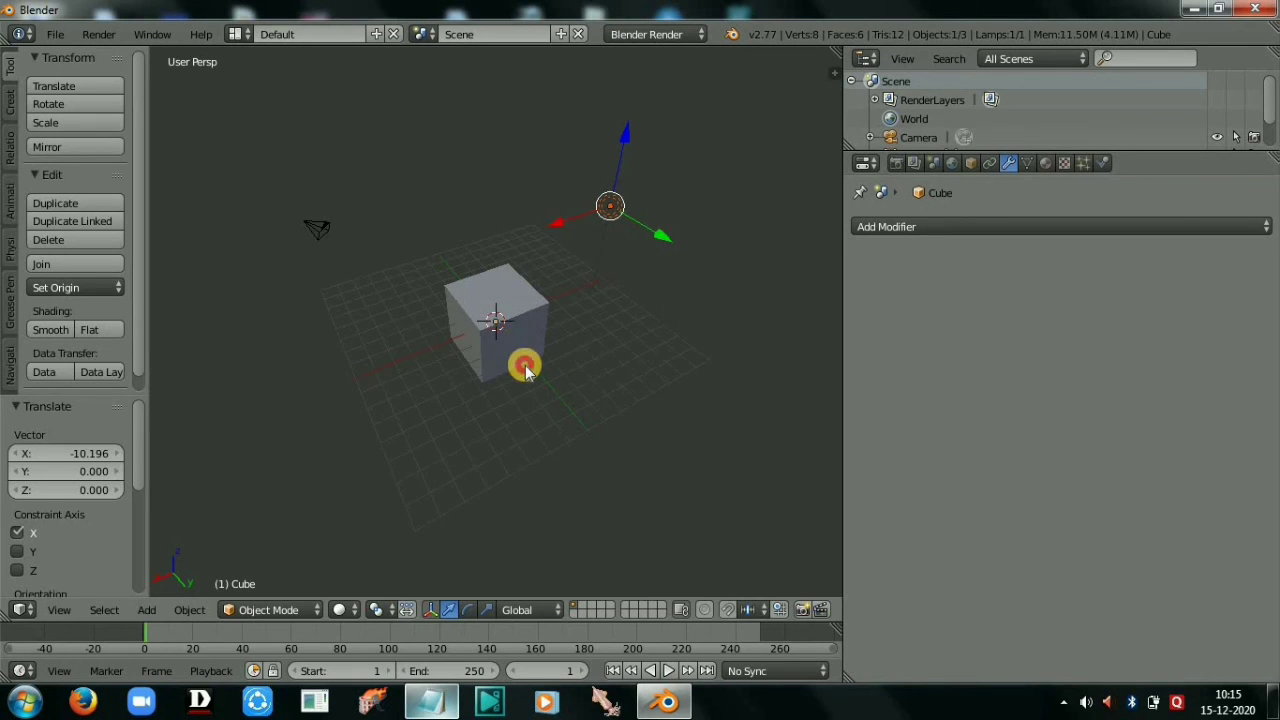
scroll(515, 375, up, 6)
scroll(513, 380, up, 8)
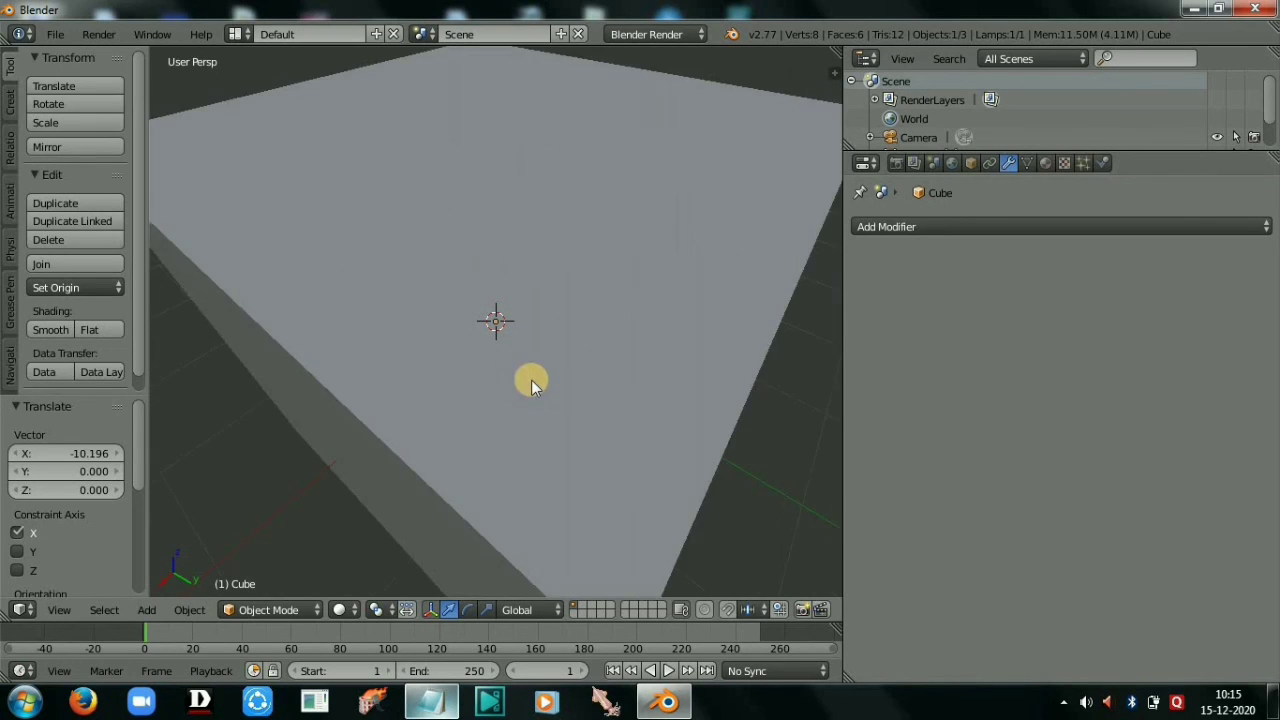
middle_drag(276, 377, 588, 404)
scroll(585, 404, up, 4)
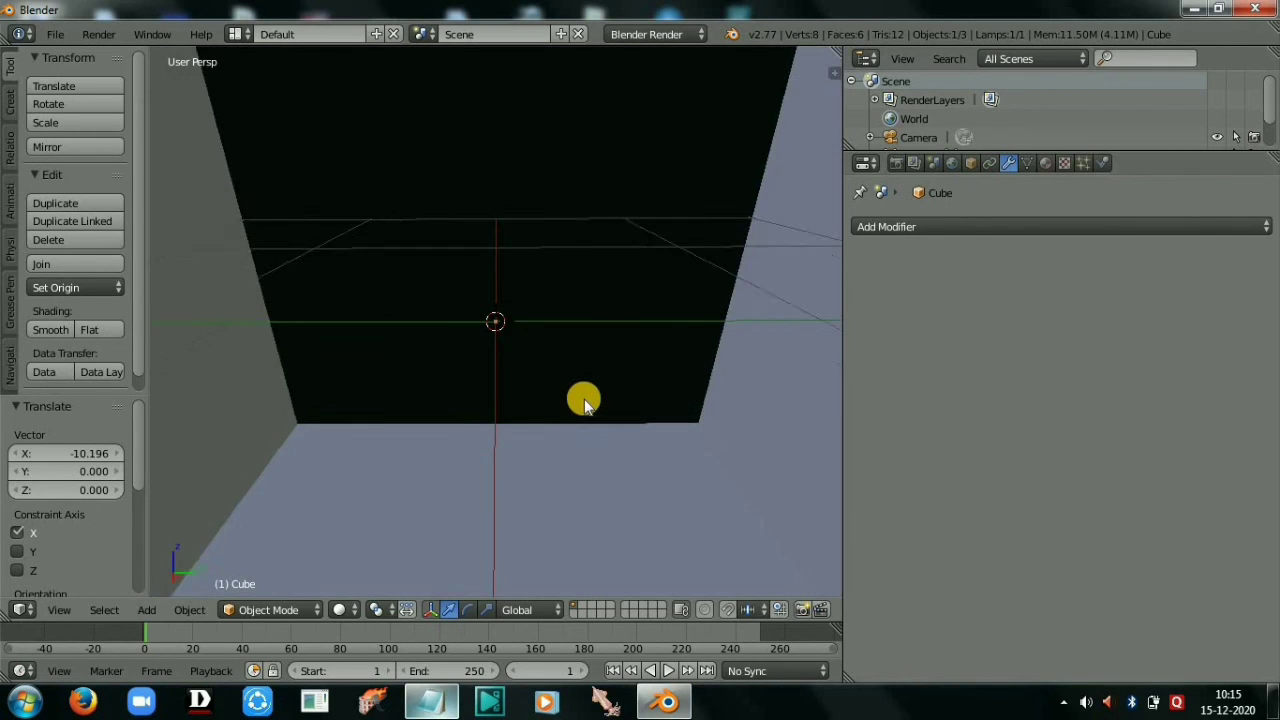
middle_drag(330, 395, 505, 353)
scroll(505, 353, down, 4)
middle_drag(262, 467, 563, 365)
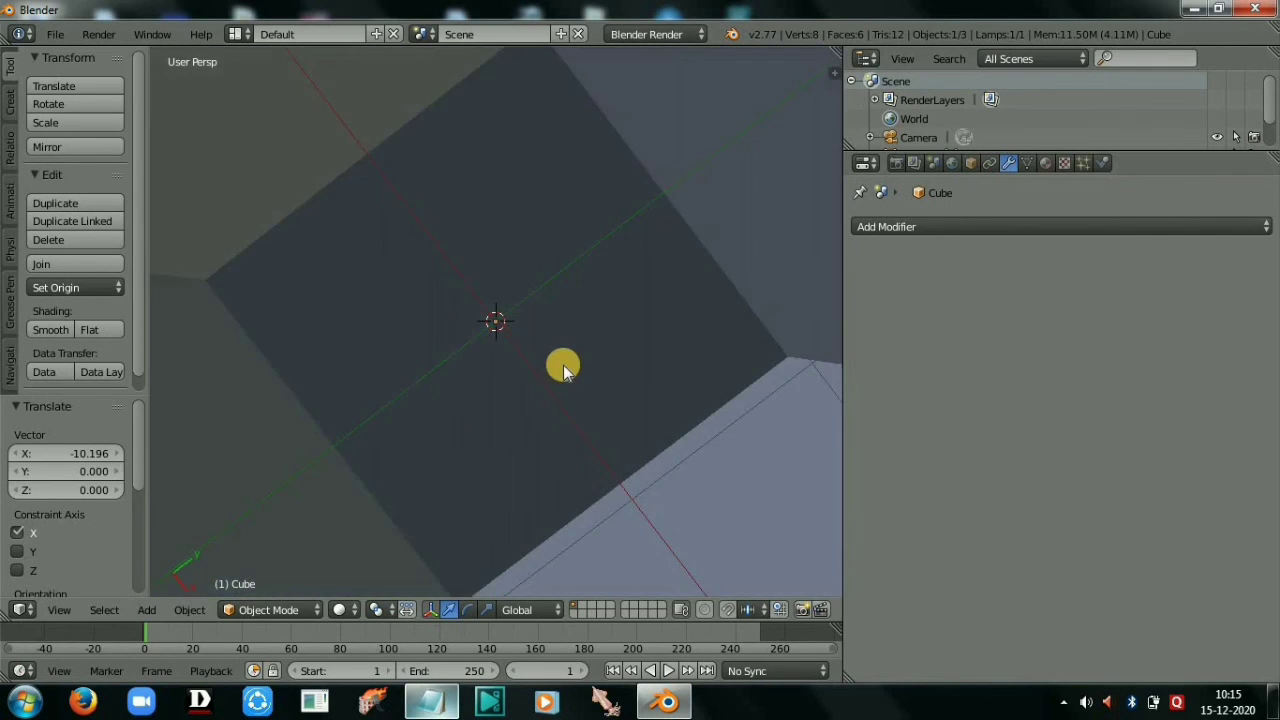
scroll(566, 366, down, 7)
middle_drag(472, 304, 600, 392)
scroll(503, 317, up, 4)
scroll(580, 405, down, 5)
scroll(600, 392, up, 5)
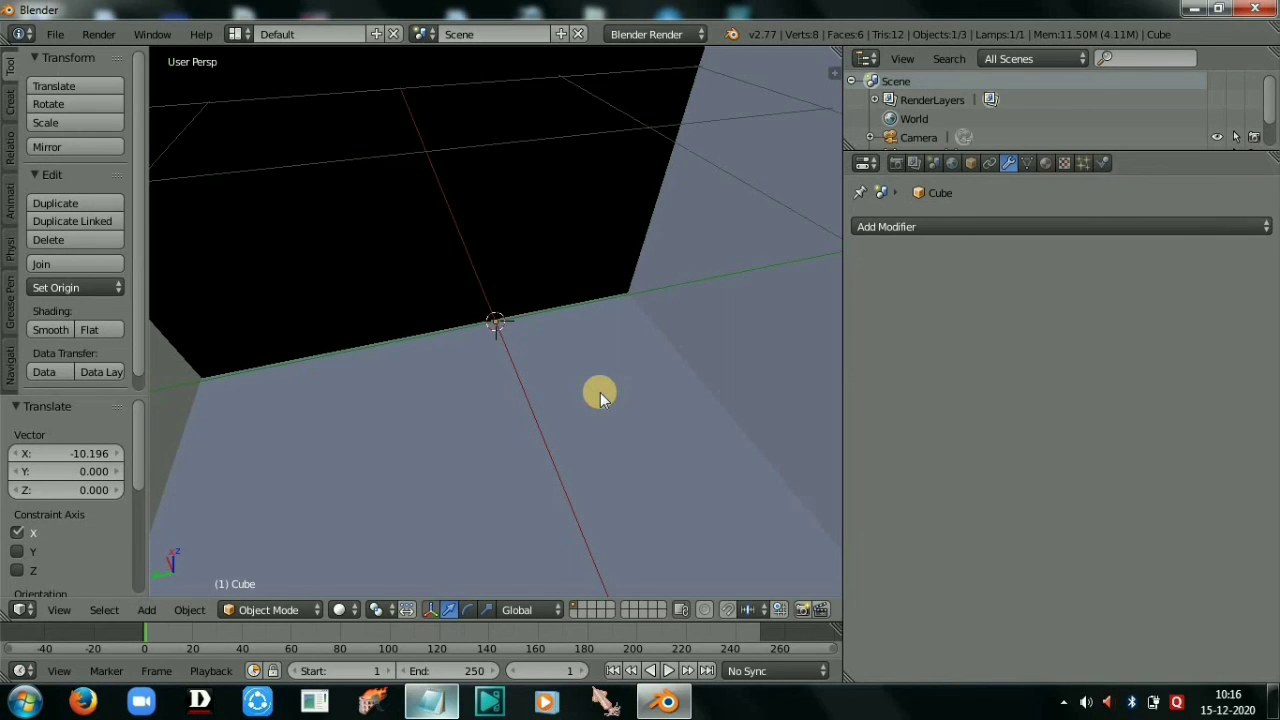
middle_drag(692, 376, 517, 285)
scroll(676, 340, down, 6)
scroll(676, 340, up, 8)
middle_drag(431, 406, 503, 400)
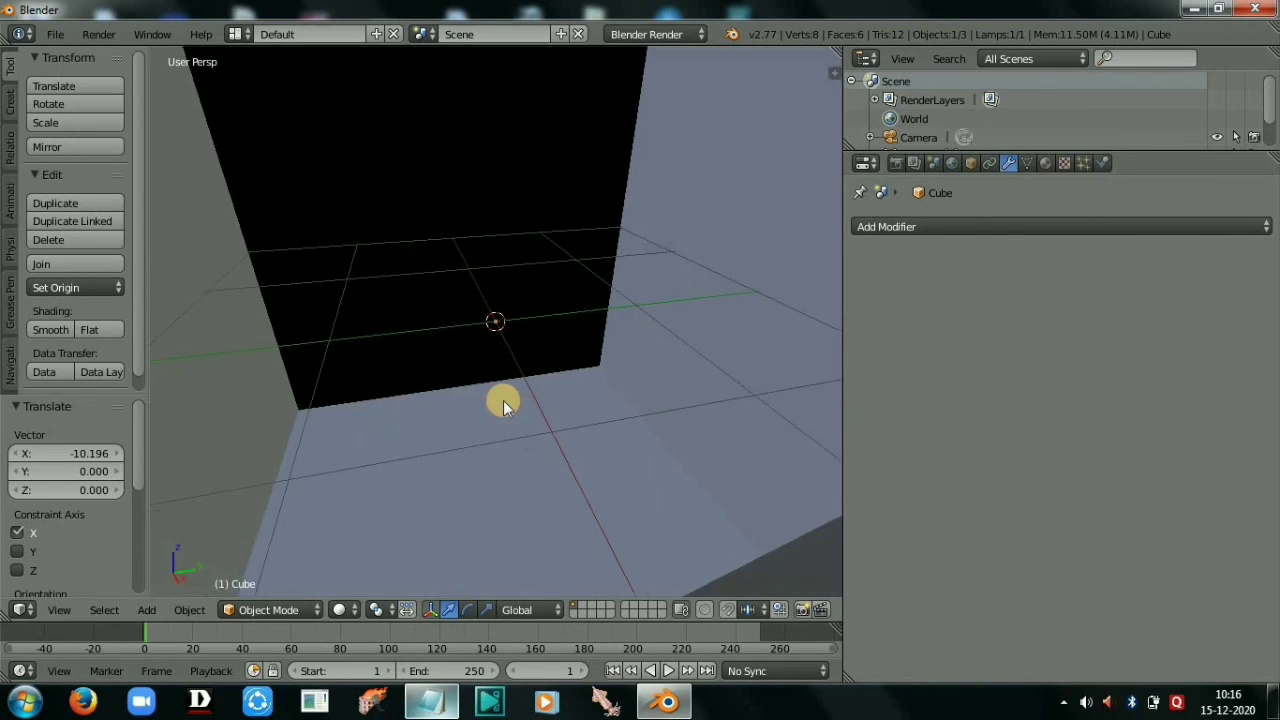
scroll(503, 400, up, 3)
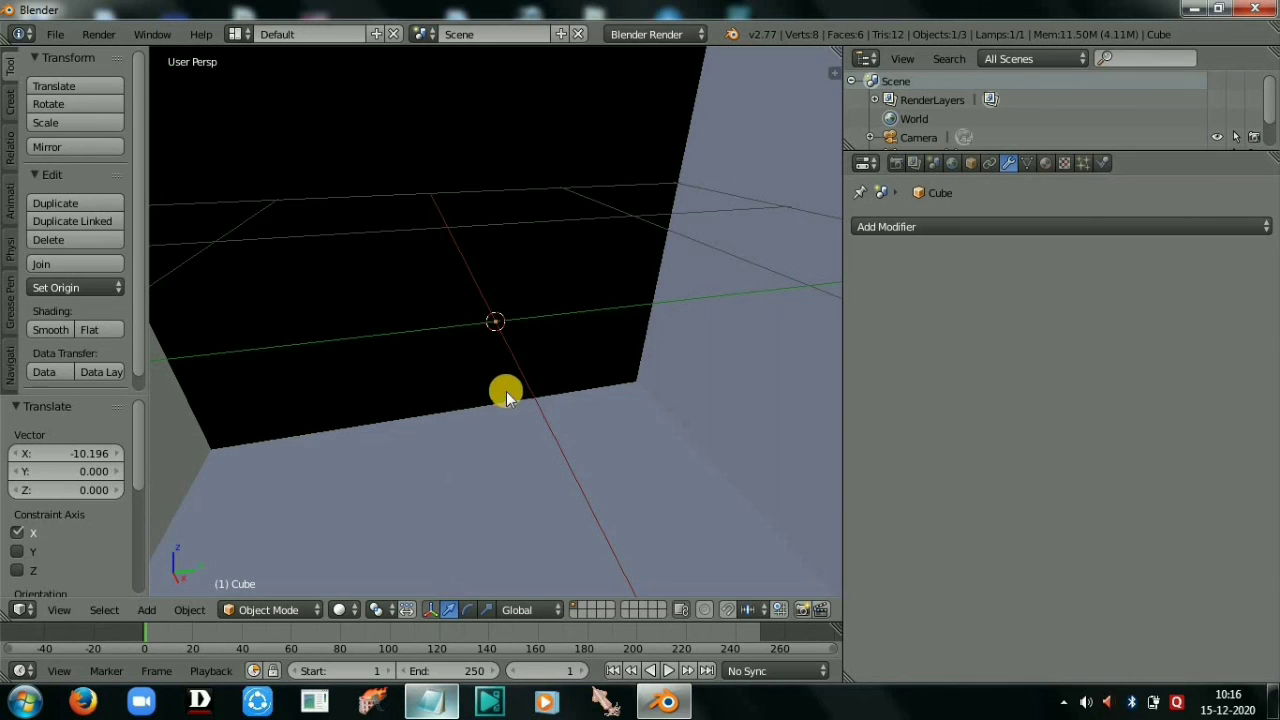
middle_drag(443, 343, 660, 346)
scroll(517, 390, down, 8)
scroll(592, 413, up, 6)
scroll(592, 413, up, 3)
scroll(417, 397, down, 8)
scroll(440, 433, up, 4)
middle_drag(440, 433, 705, 430)
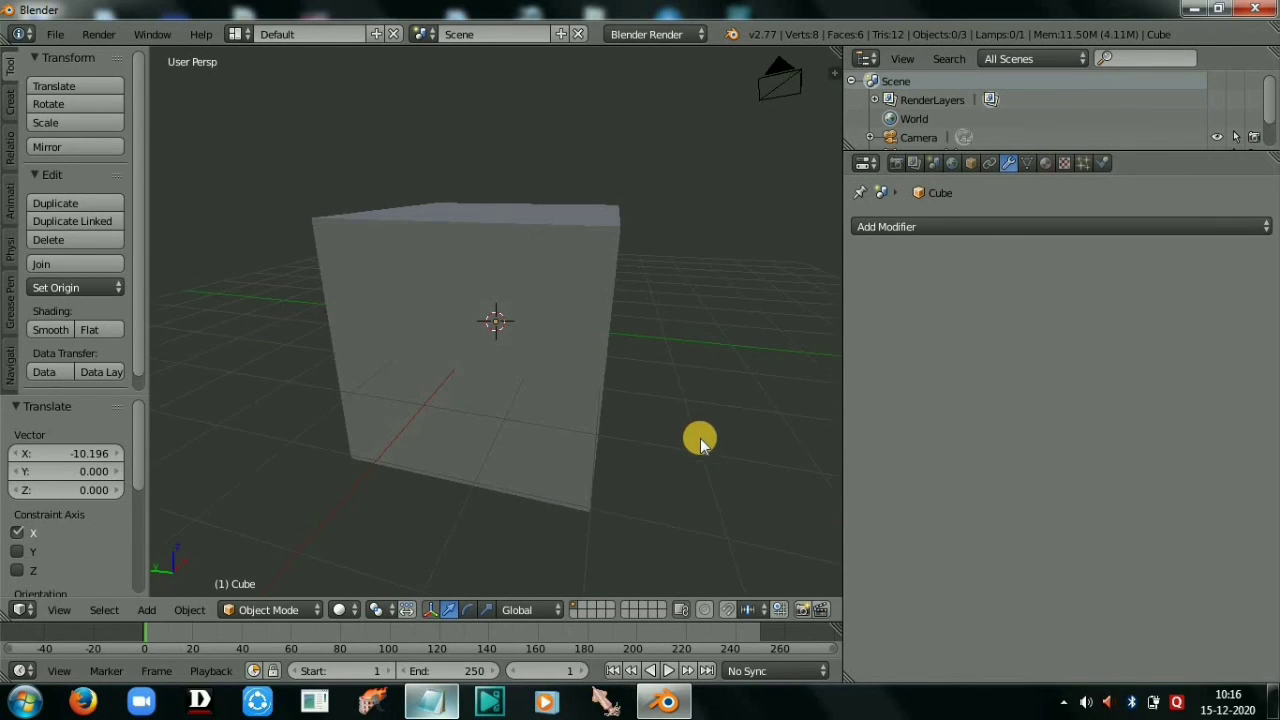
scroll(700, 443, down, 5)
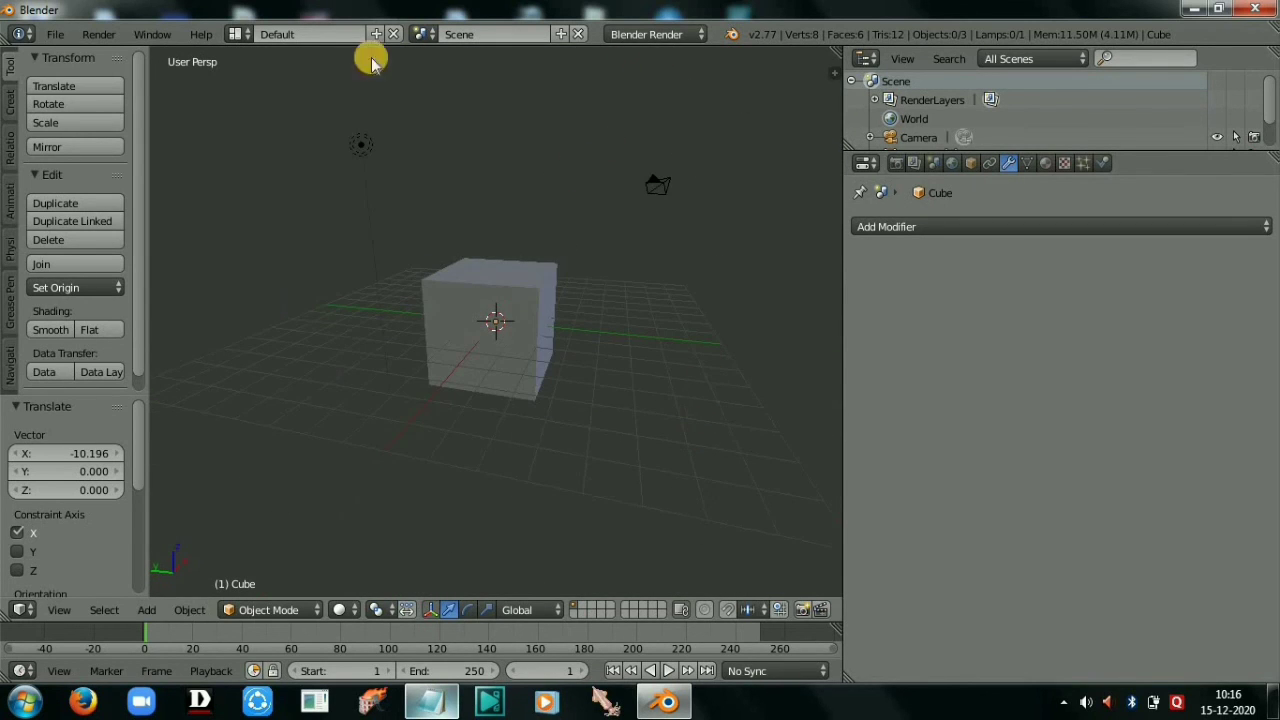
Step: Open the OpenRails/MSTS (.s) export screen to view its file and naming options, and cancel without exporting
click(55, 35)
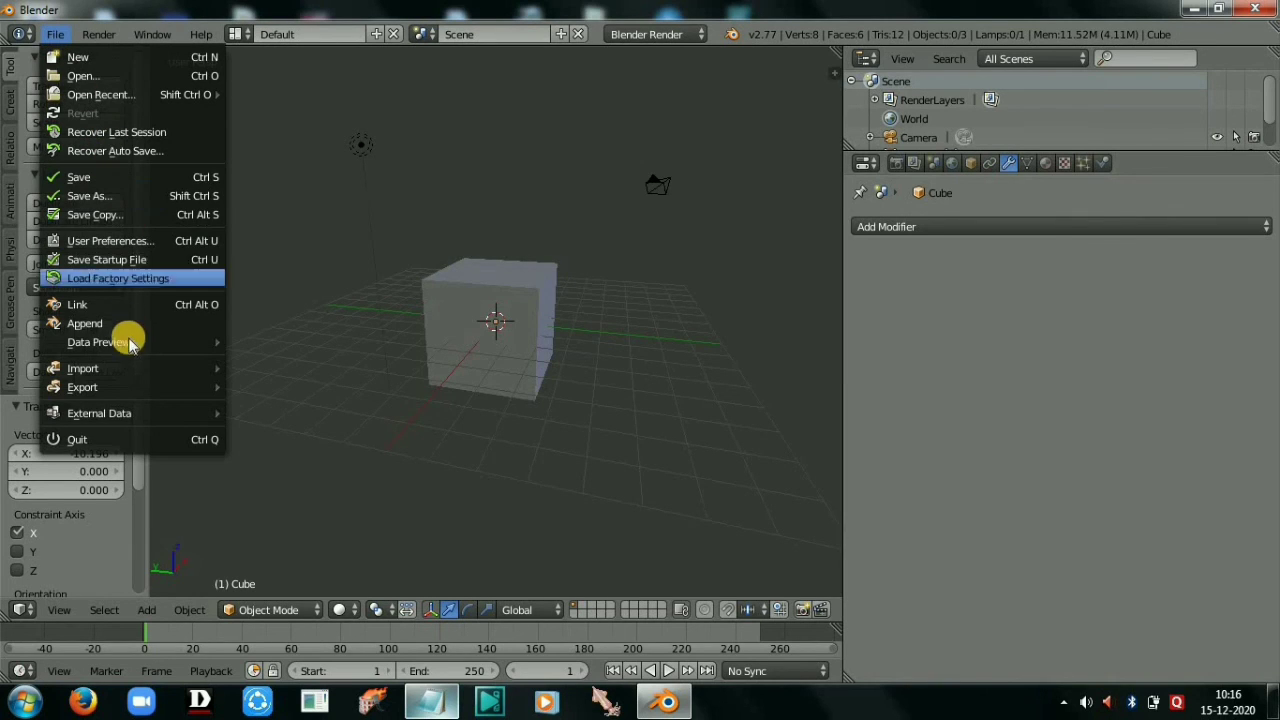
click(127, 390)
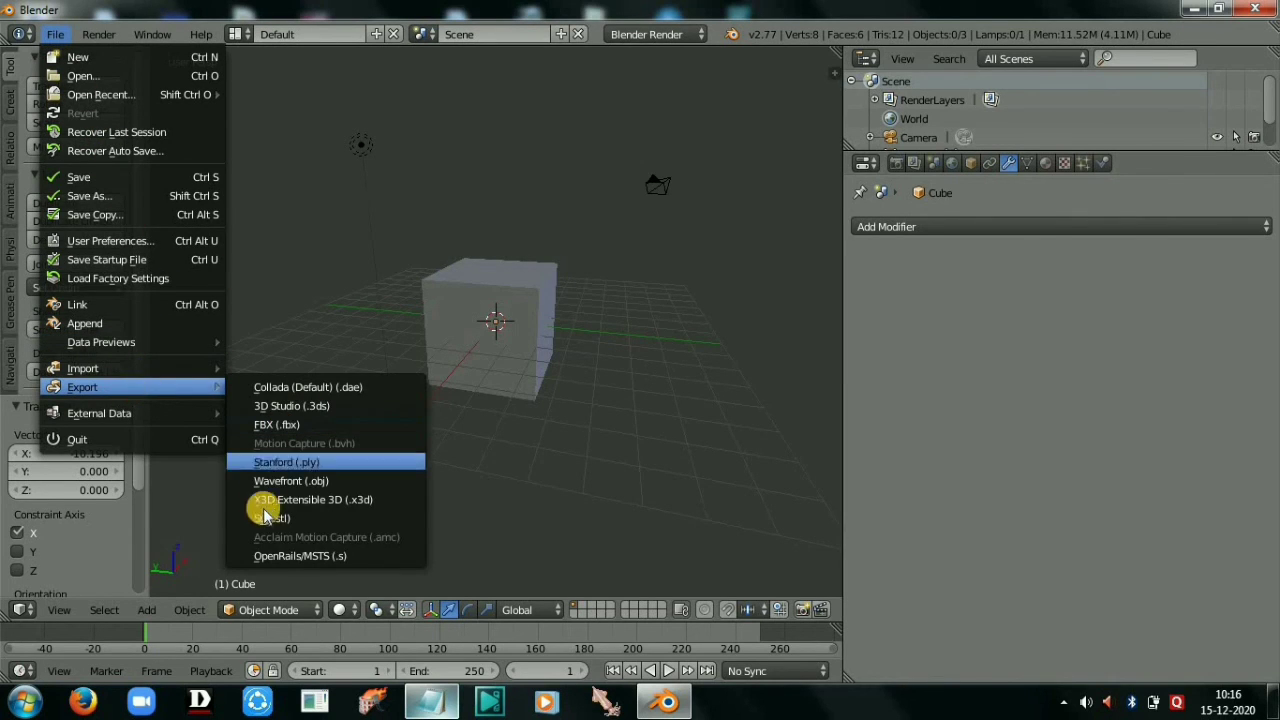
click(306, 558)
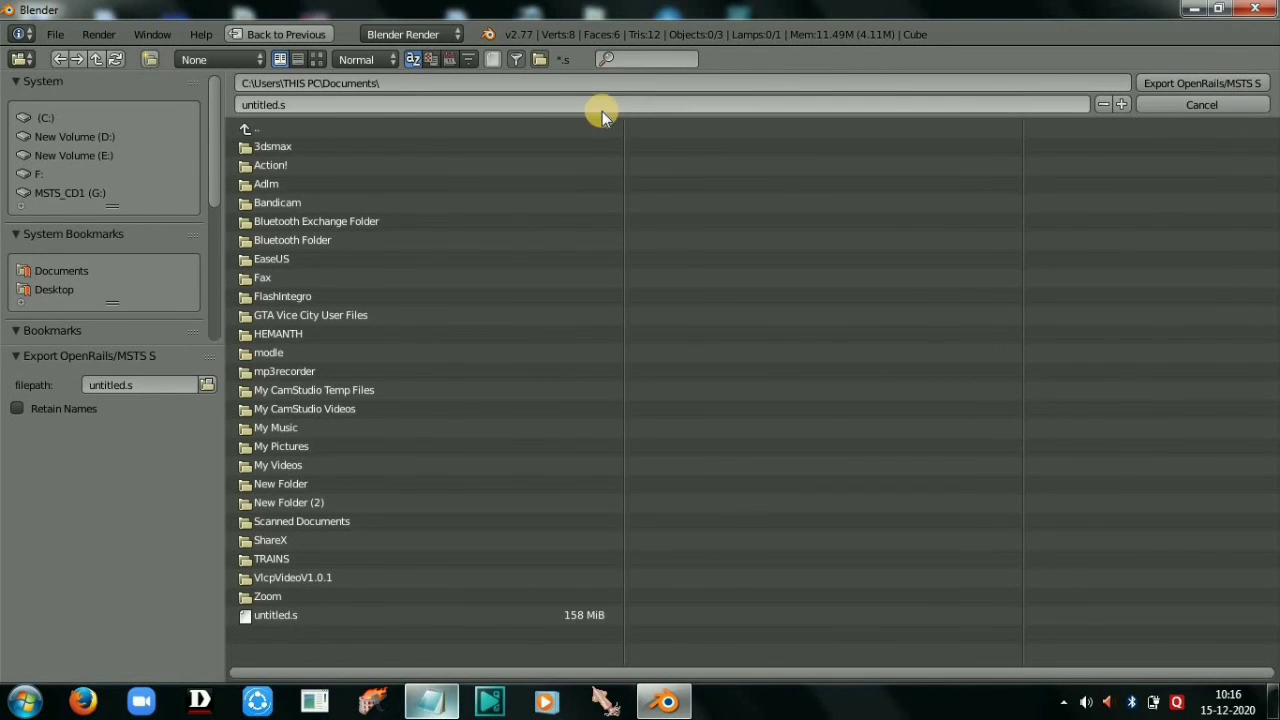
click(1207, 102)
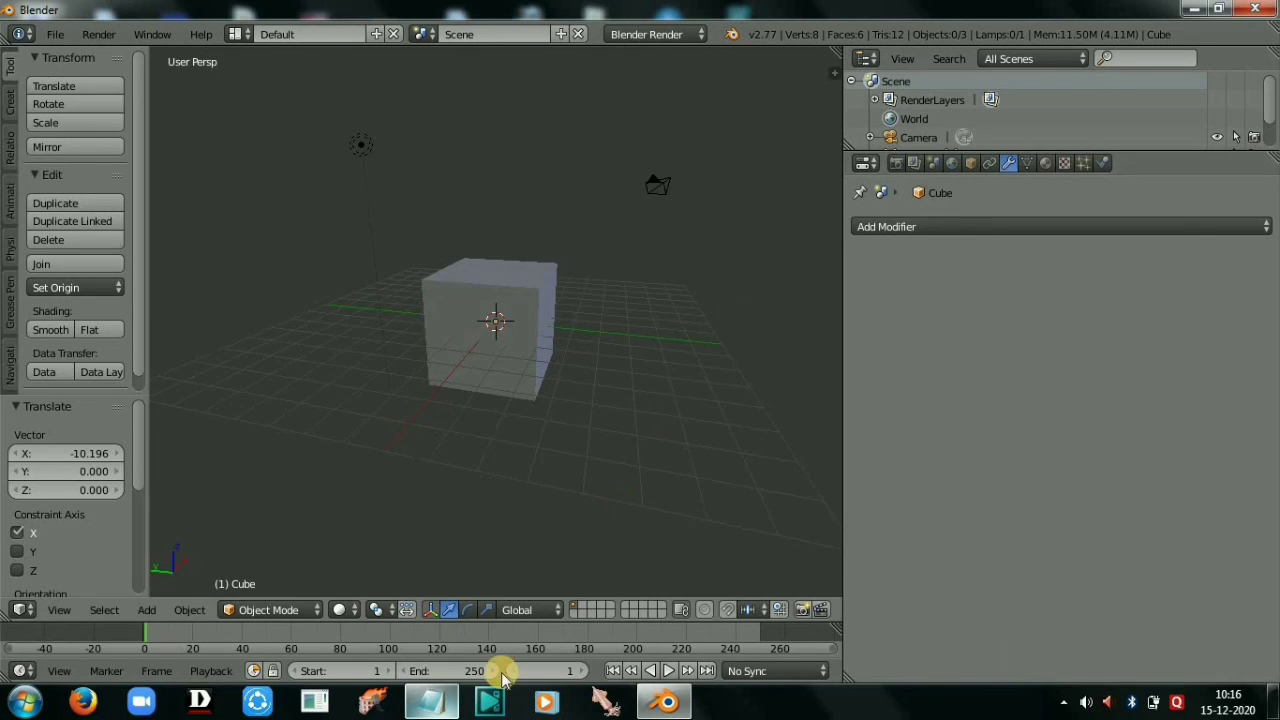
Step: In the Notepad topic list, delete the entries "12) msts material" and "13) msts exporter", and return to Blender
click(428, 700)
drag(232, 184, 3, 156)
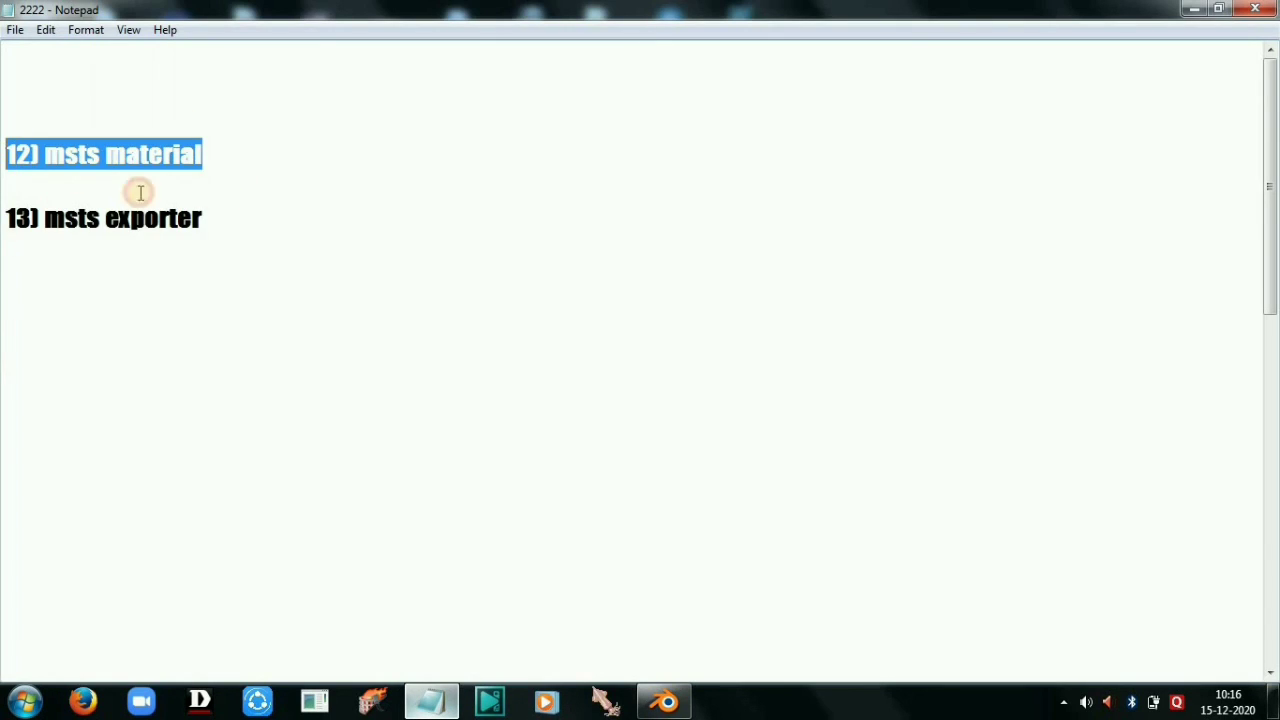
key(BackSpace)
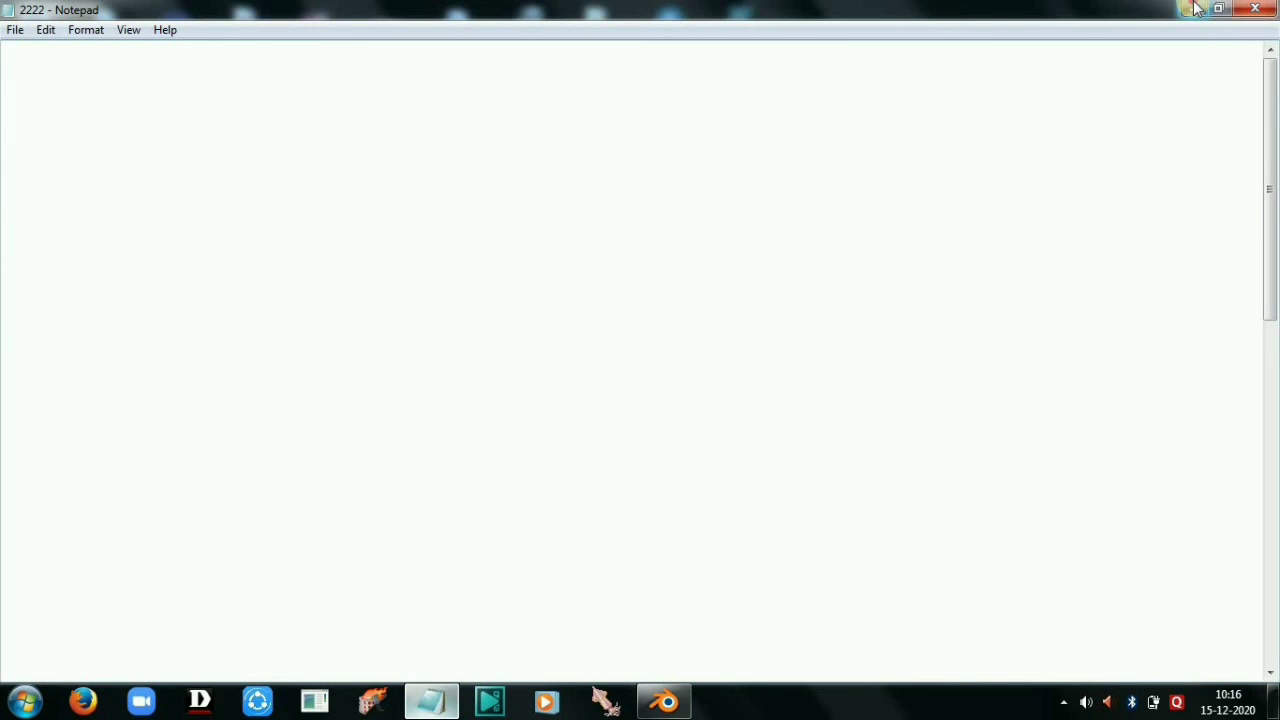
click(1192, 8)
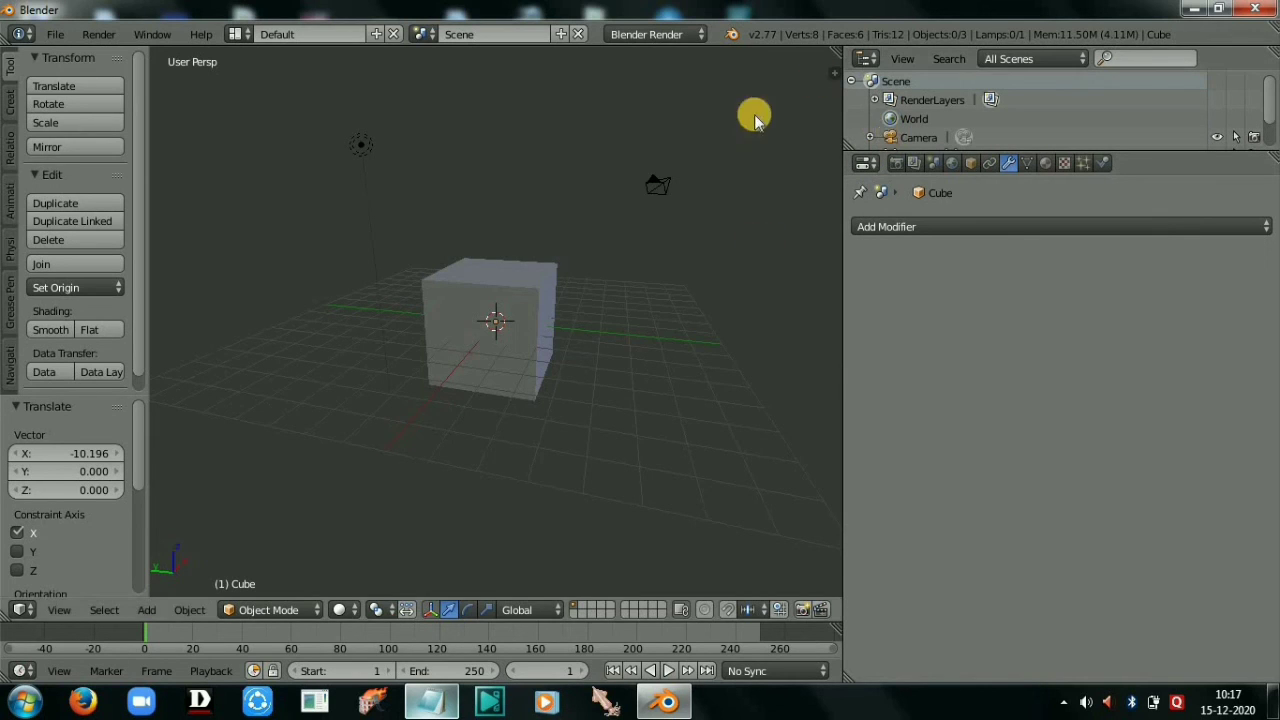
middle_drag(536, 406, 527, 345)
scroll(396, 408, down, 8)
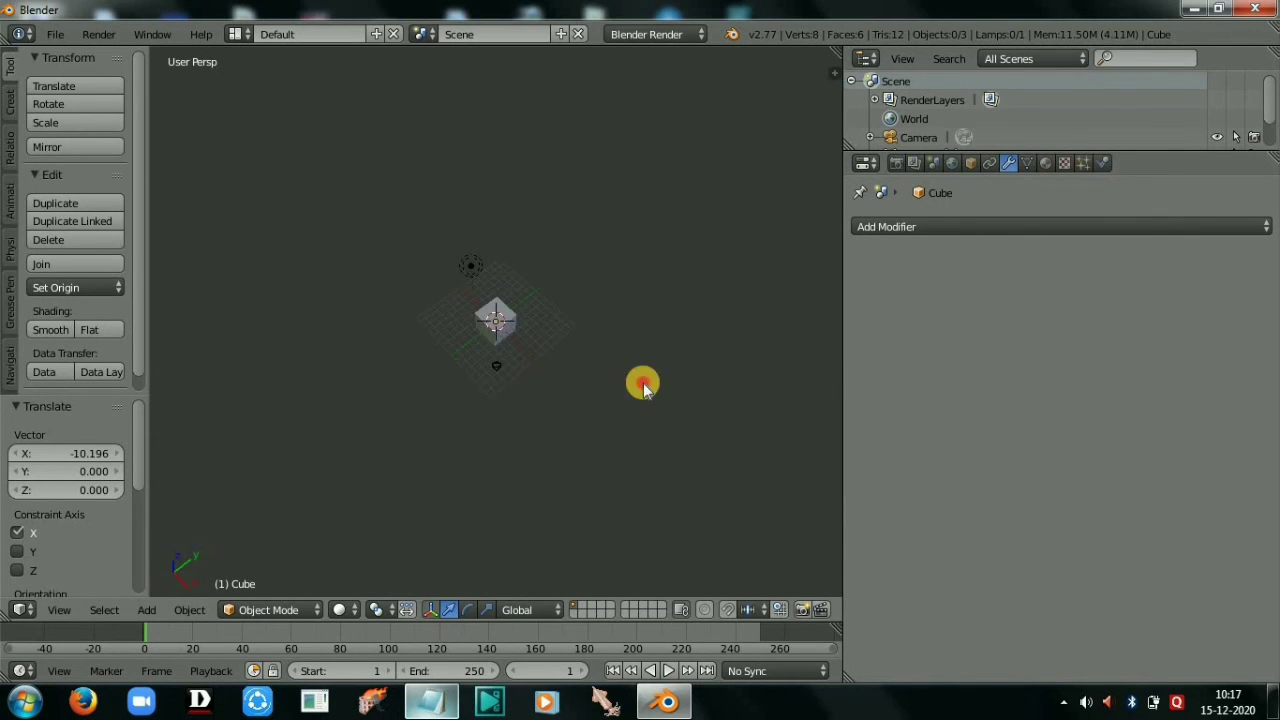
middle_drag(644, 383, 617, 309)
scroll(620, 318, up, 6)
scroll(508, 335, up, 10)
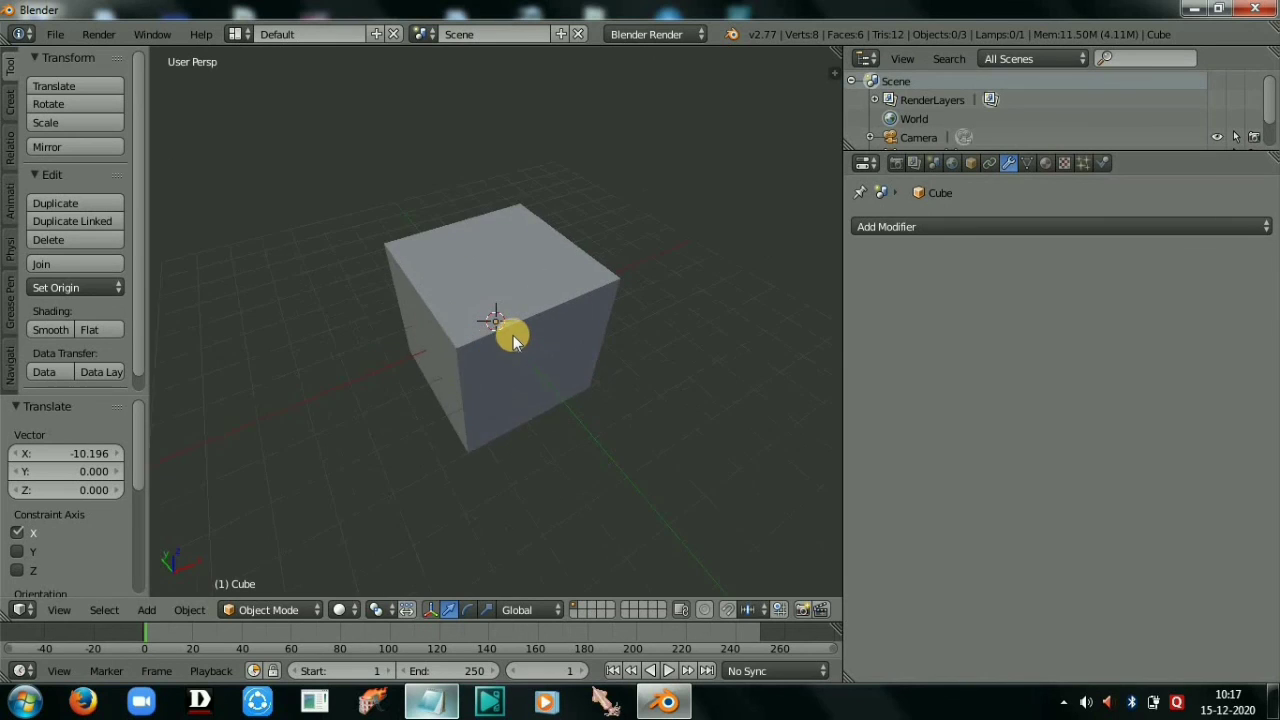
scroll(511, 327, up, 6)
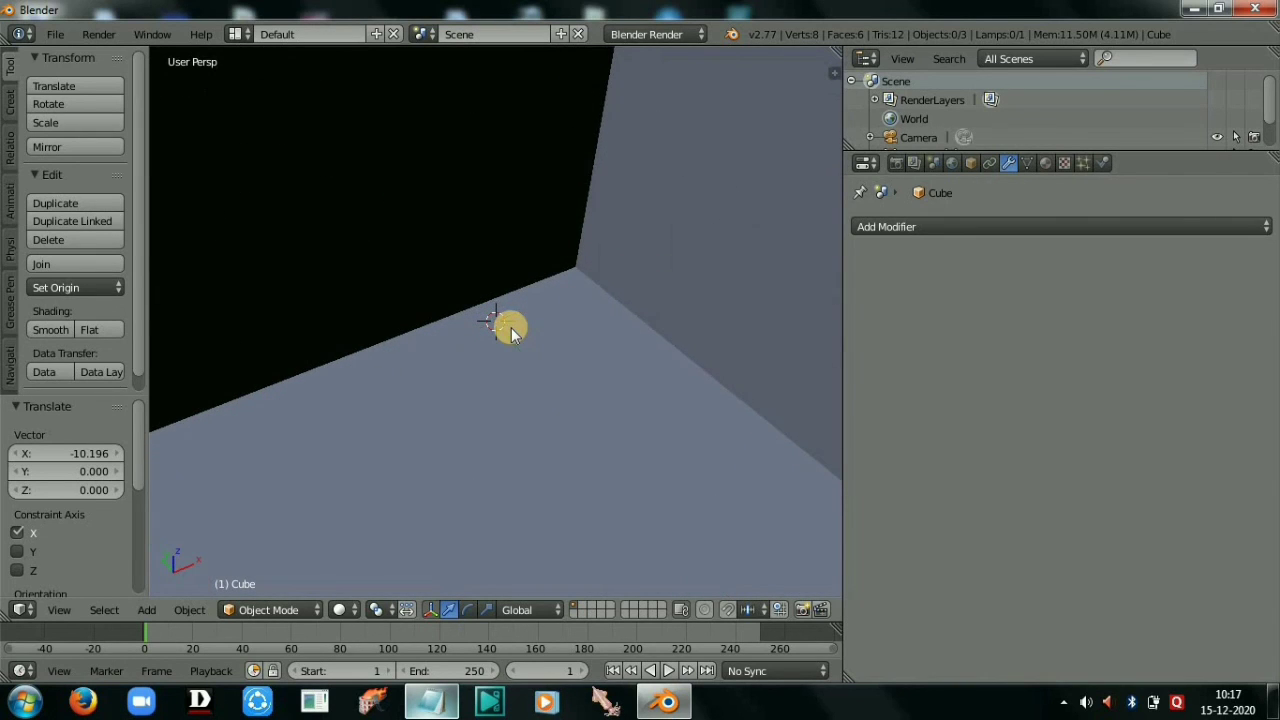
scroll(567, 346, down, 3)
scroll(548, 368, up, 3)
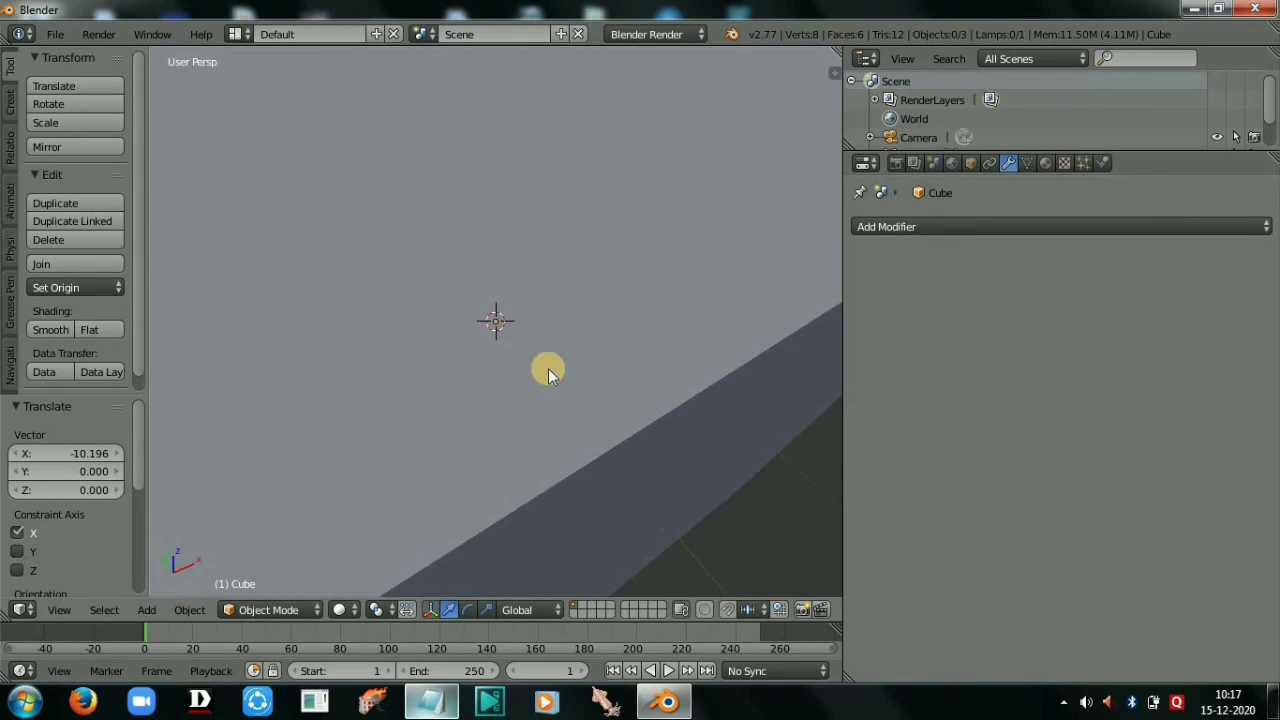
scroll(436, 325, down, 3)
middle_drag(436, 325, 504, 423)
scroll(731, 369, down, 7)
scroll(611, 363, up, 12)
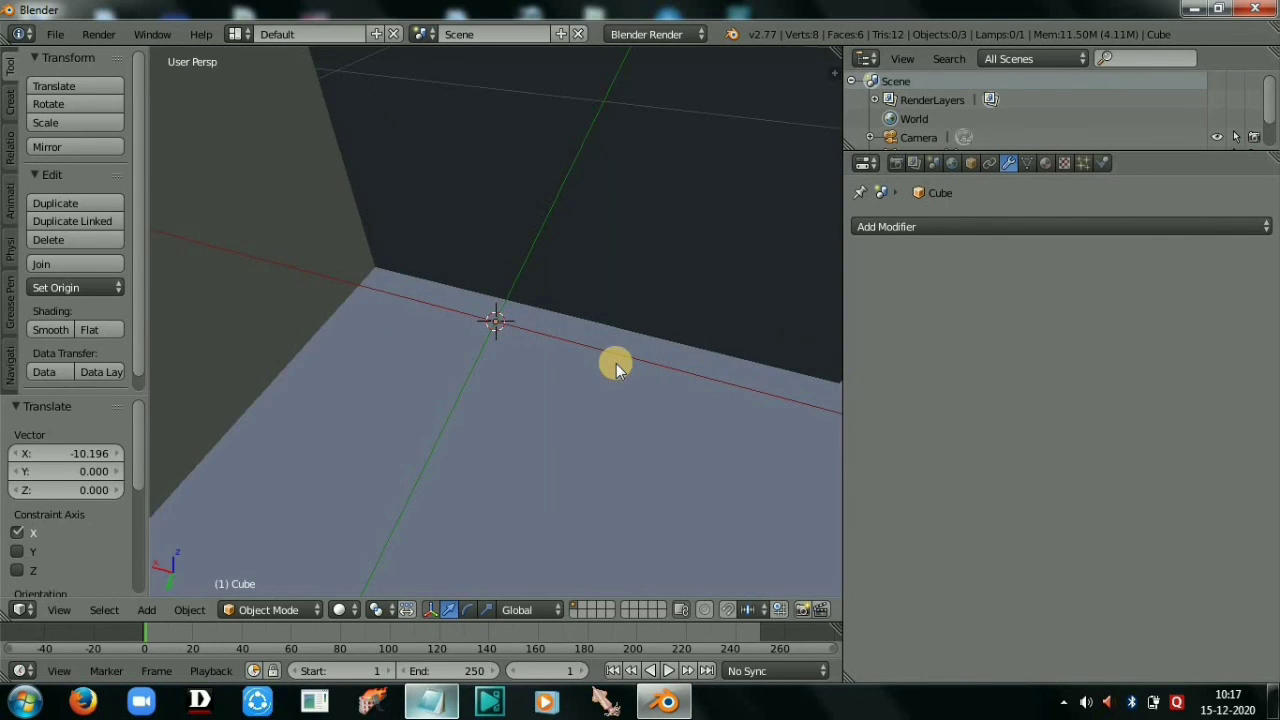
middle_drag(616, 363, 491, 373)
scroll(470, 323, down, 8)
scroll(459, 320, up, 6)
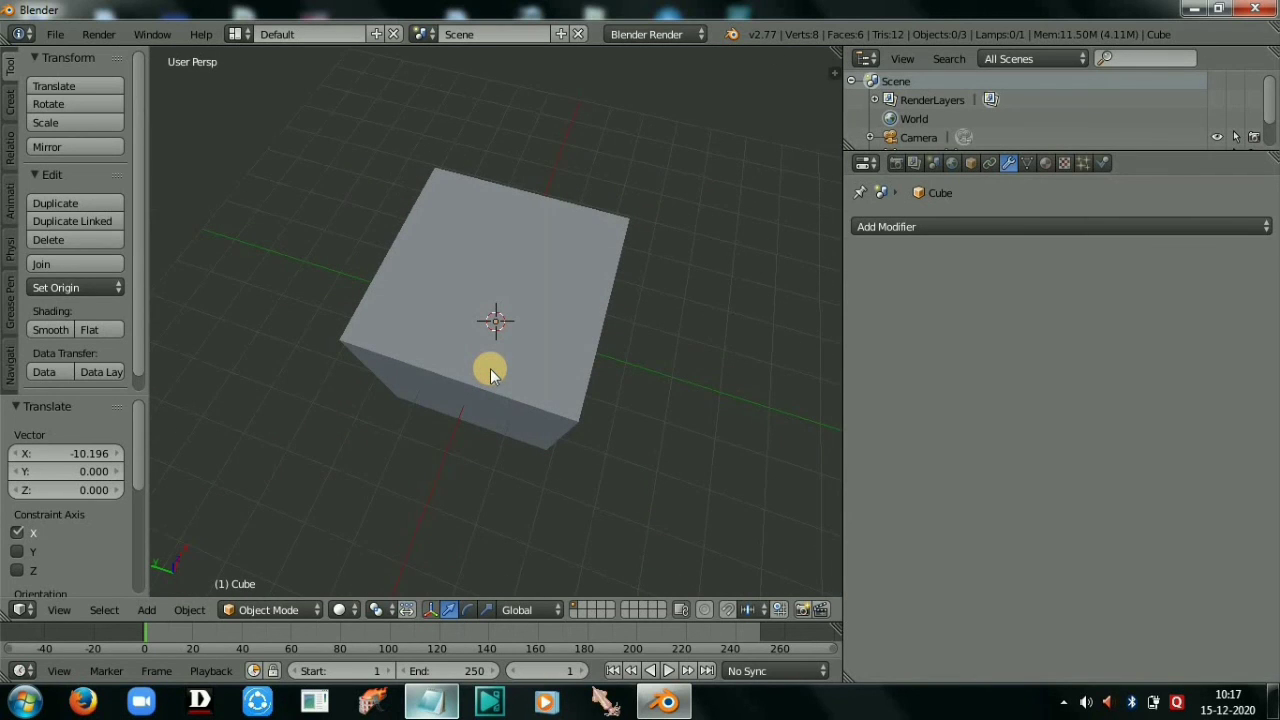